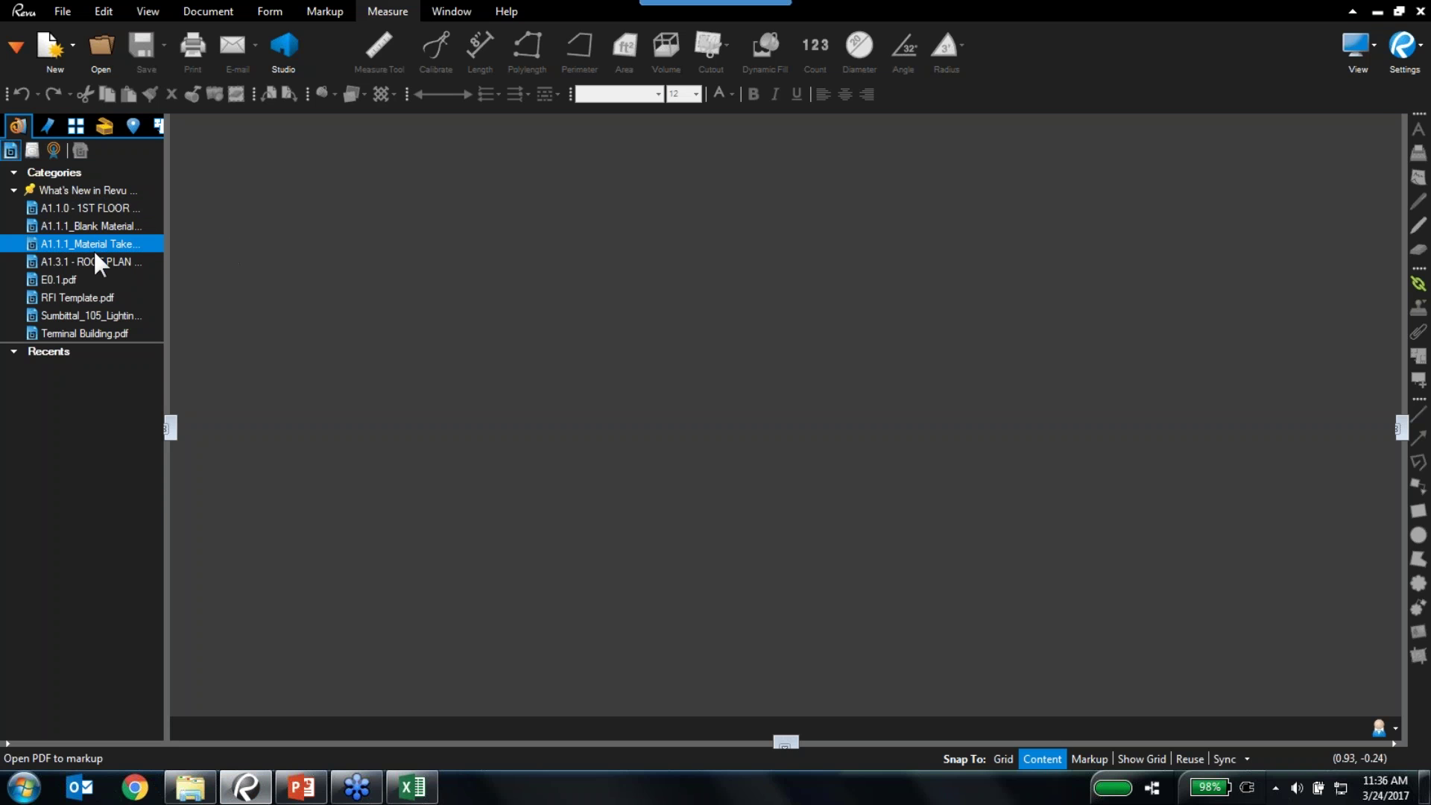
Open the A1.1.1_Blank Material Takeoff PDF from the What's New in Revu category and hide the file list
{"action": "left_click", "coordinate": [98, 227]}
{"action": "double_click", "coordinate": [97, 225]}
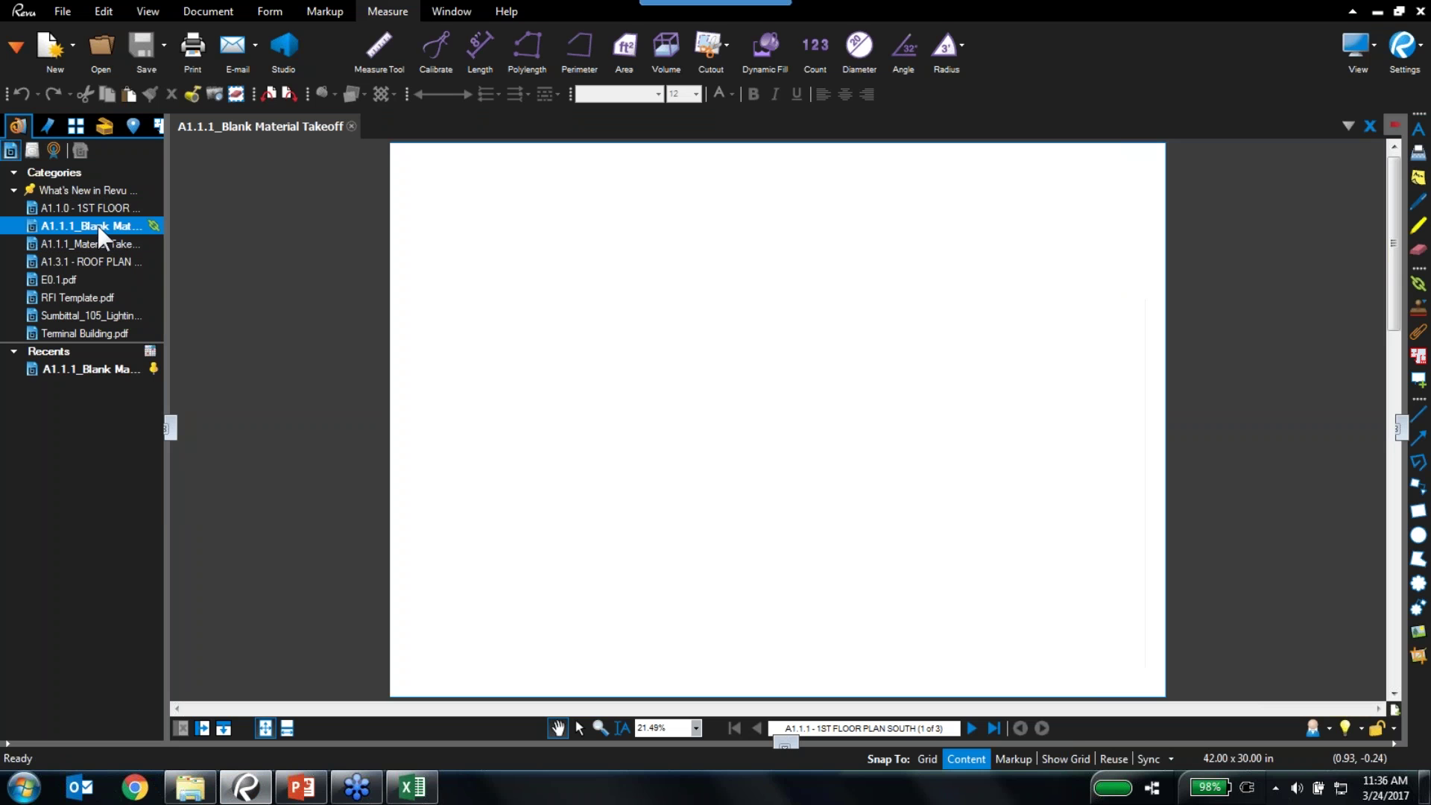
{"action": "left_click", "coordinate": [171, 428]}
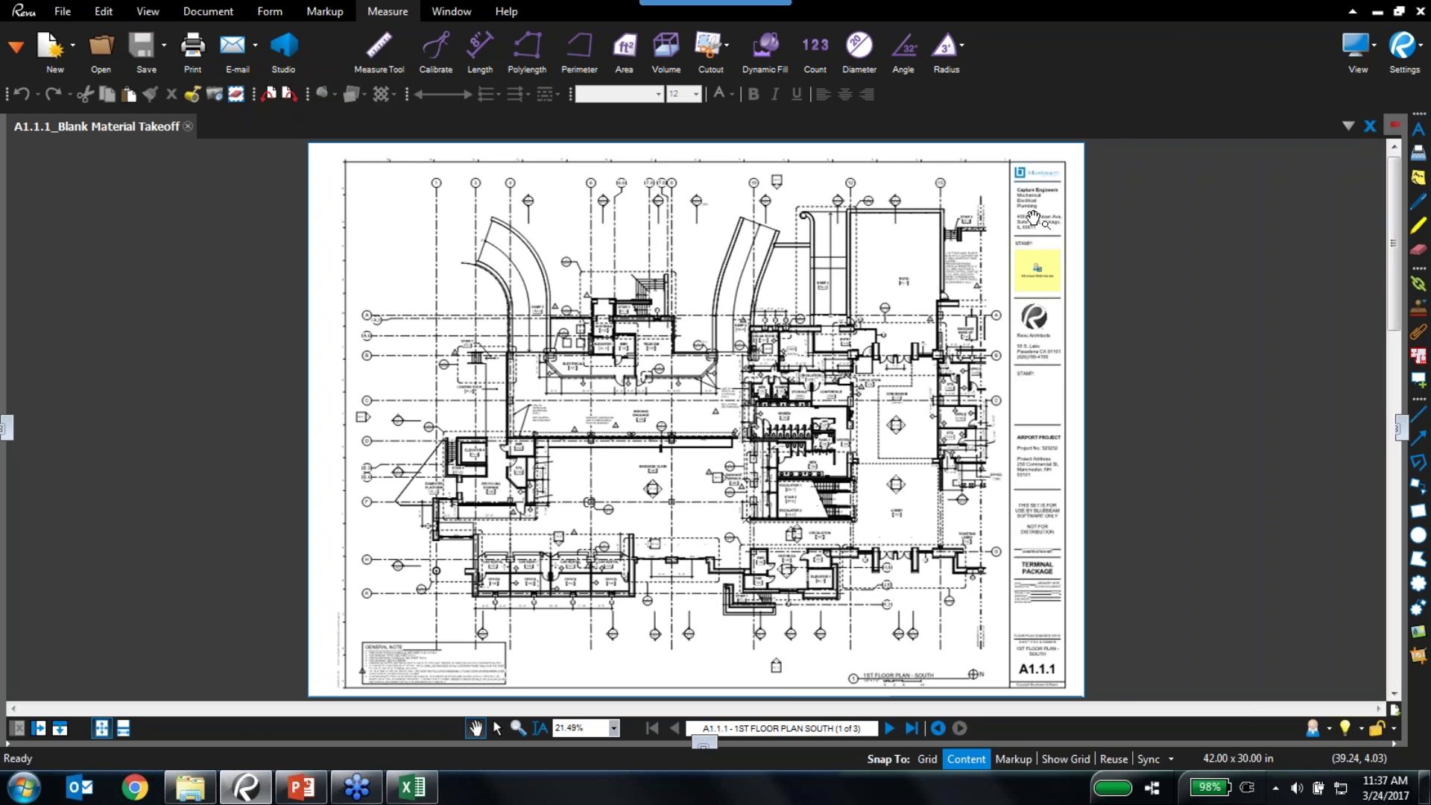
Switch the workspace to the Advanced Materials profile and check the list of available profiles
{"action": "scroll", "coordinate": [1049, 285], "scroll_direction": "up", "scroll_amount": 3}
{"action": "scroll", "coordinate": [1049, 285], "scroll_direction": "up", "scroll_amount": 1}
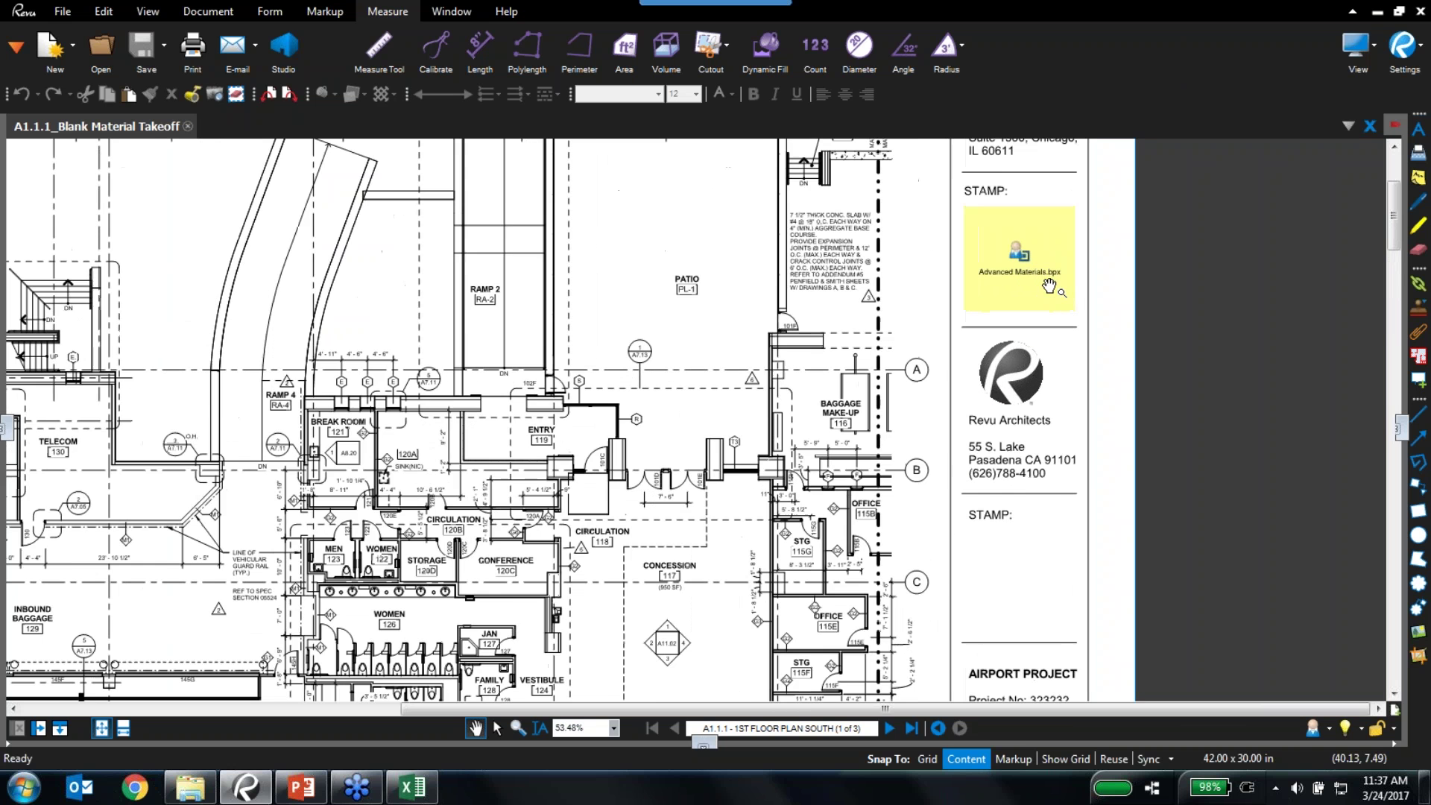
{"action": "scroll", "coordinate": [1077, 282], "scroll_direction": "up", "scroll_amount": 1}
{"action": "scroll", "coordinate": [1036, 387], "scroll_direction": "up", "scroll_amount": 3}
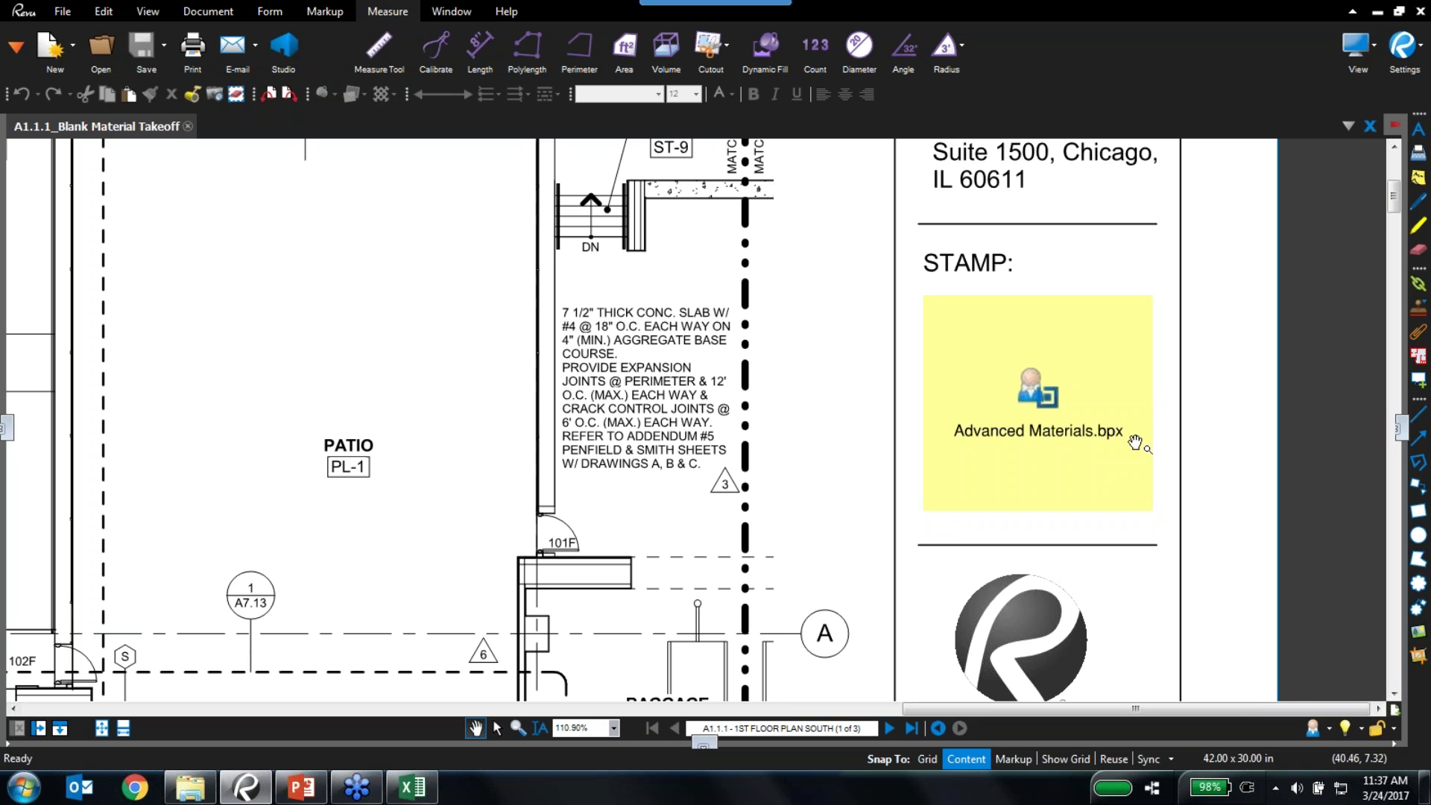
{"action": "left_click", "coordinate": [1329, 730]}
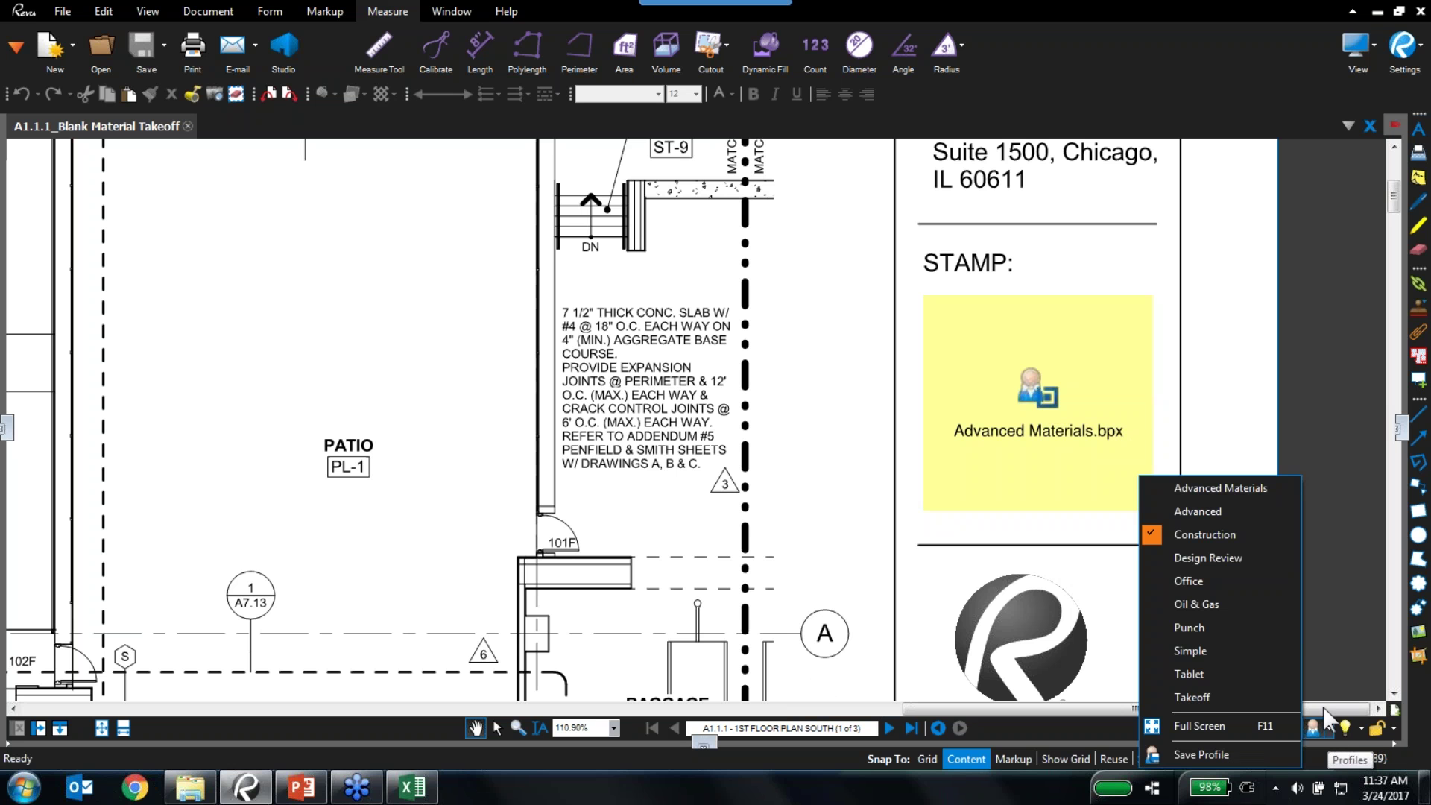
{"action": "left_click", "coordinate": [1167, 494]}
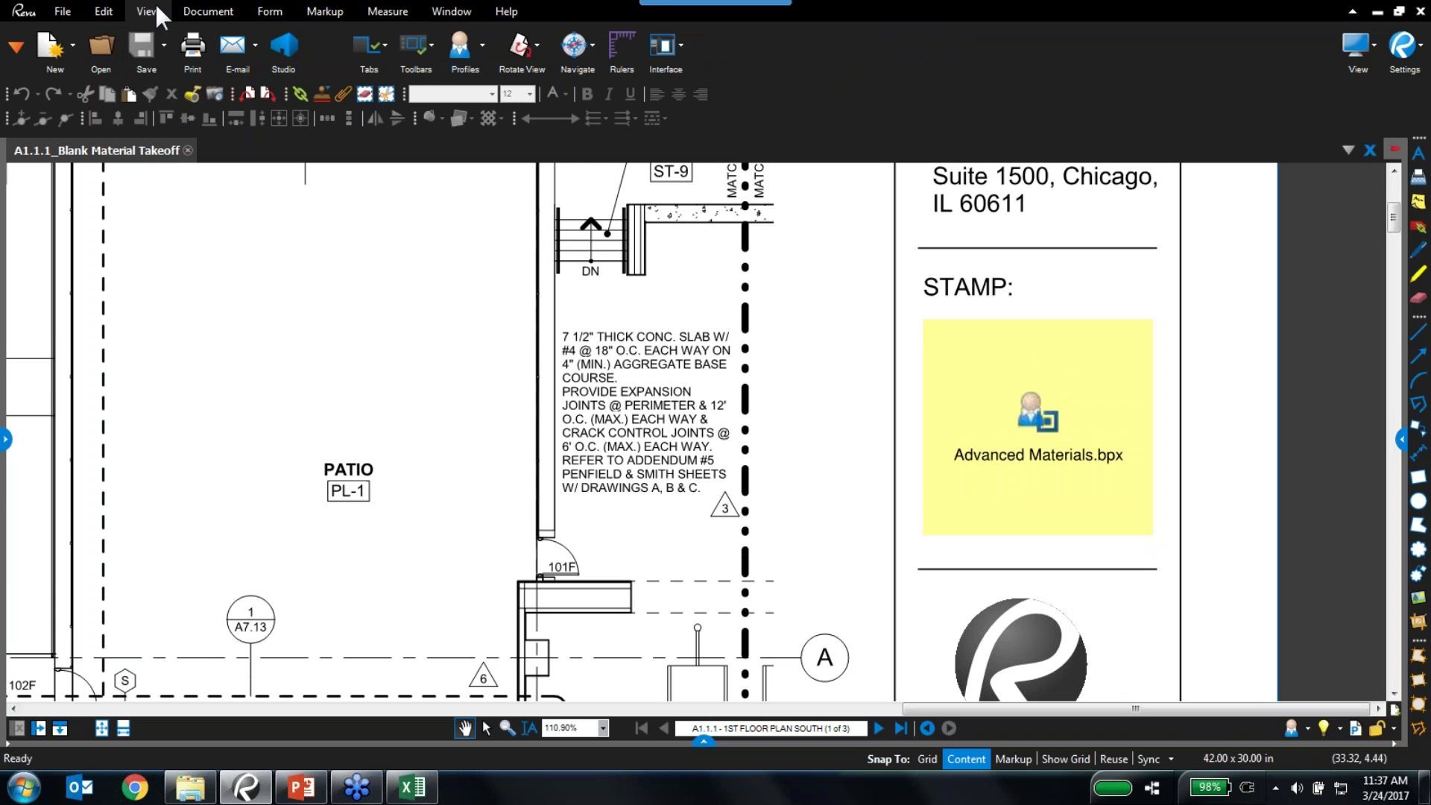
{"action": "left_click", "coordinate": [482, 46]}
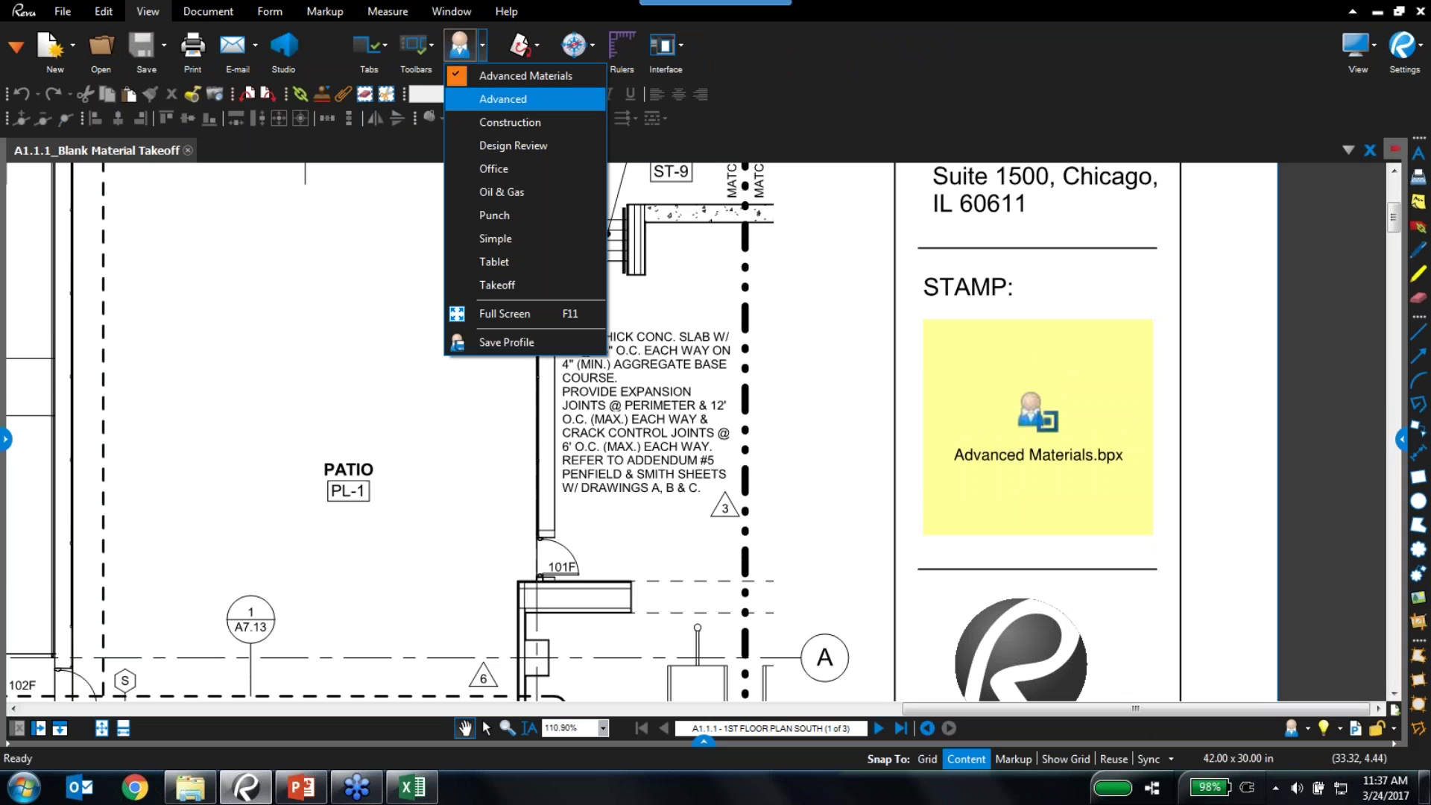
{"action": "left_click", "coordinate": [805, 561]}
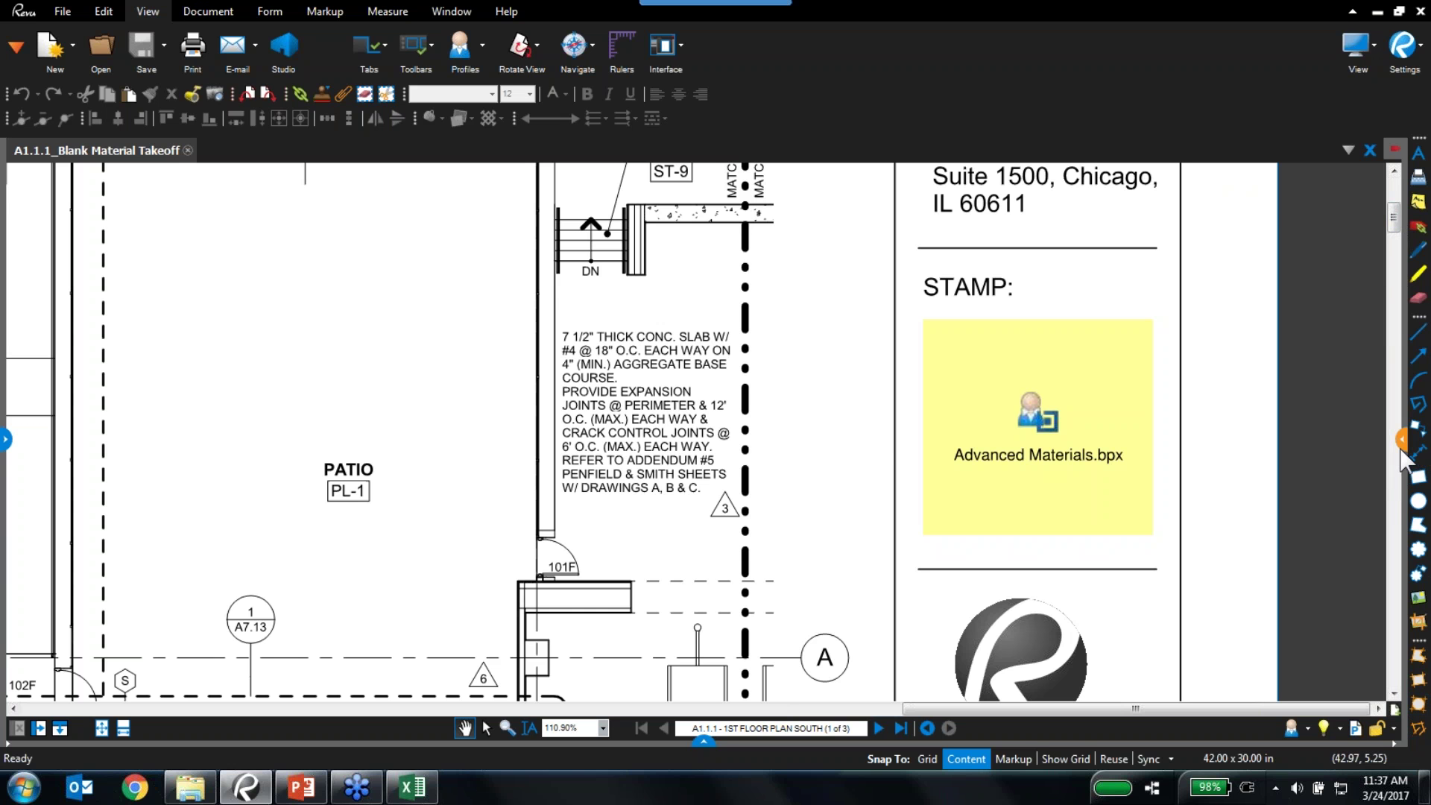
Show the Markups list below the drawing and the Tool Chest beside it
{"action": "left_click", "coordinate": [704, 740]}
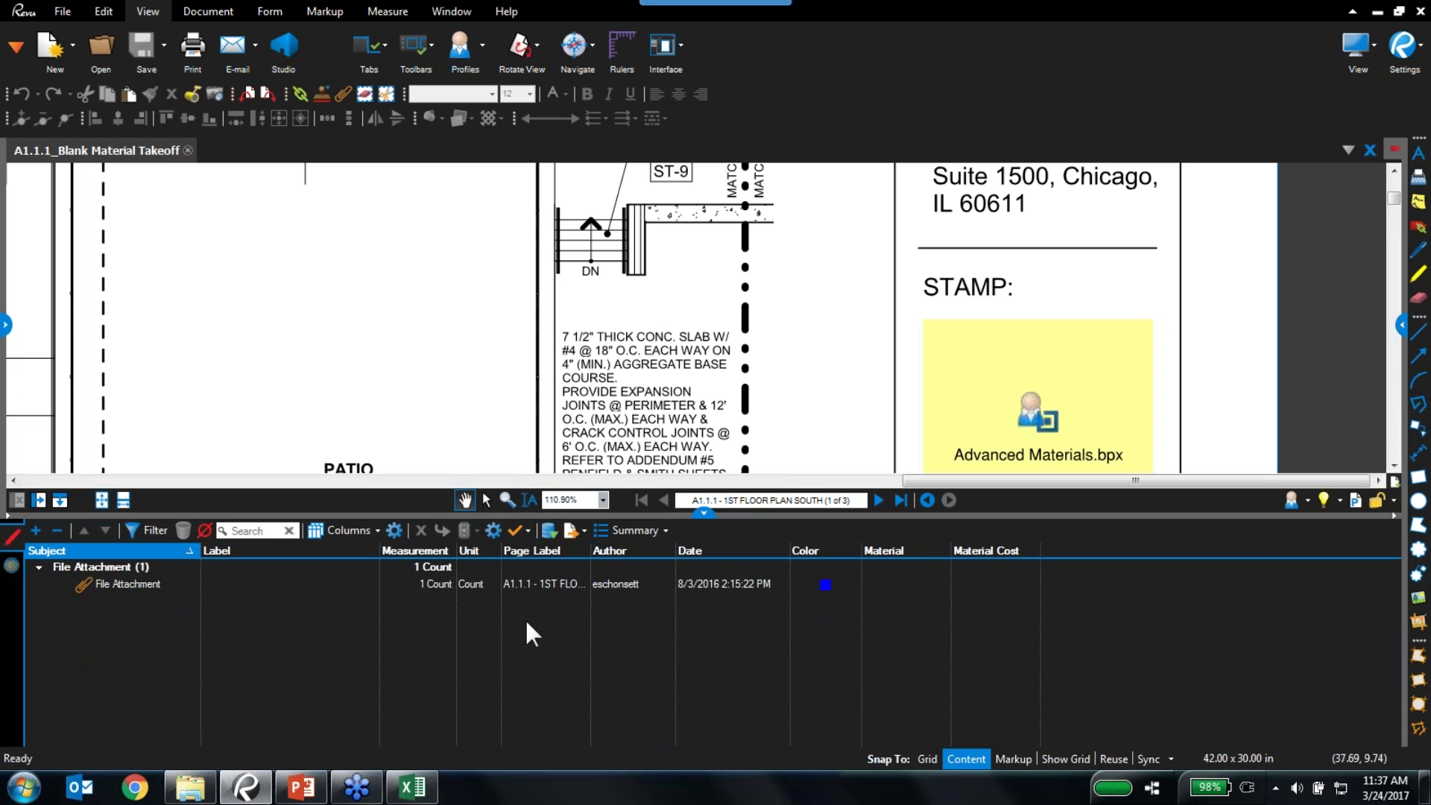
{"action": "left_click", "coordinate": [13, 43]}
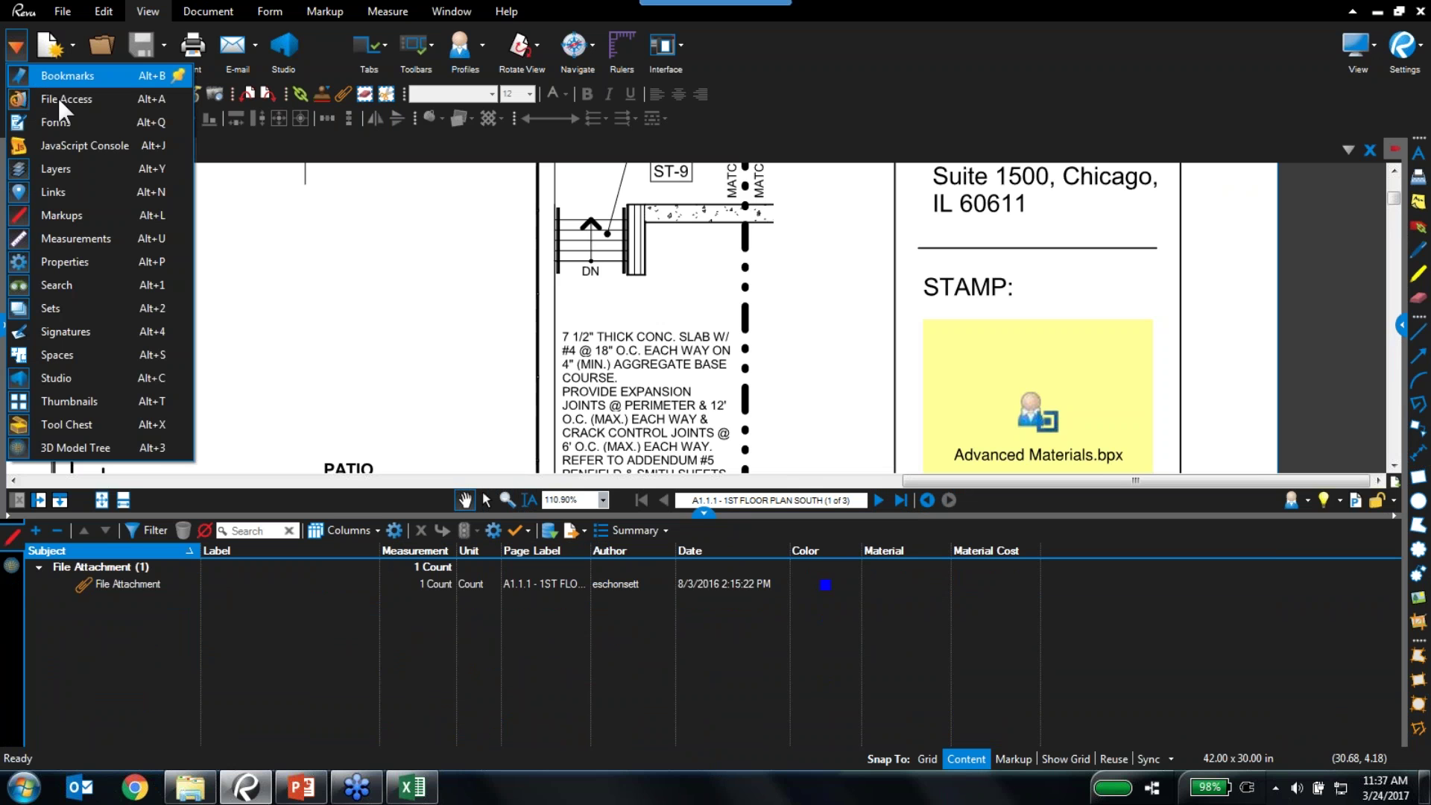
{"action": "left_click", "coordinate": [54, 422]}
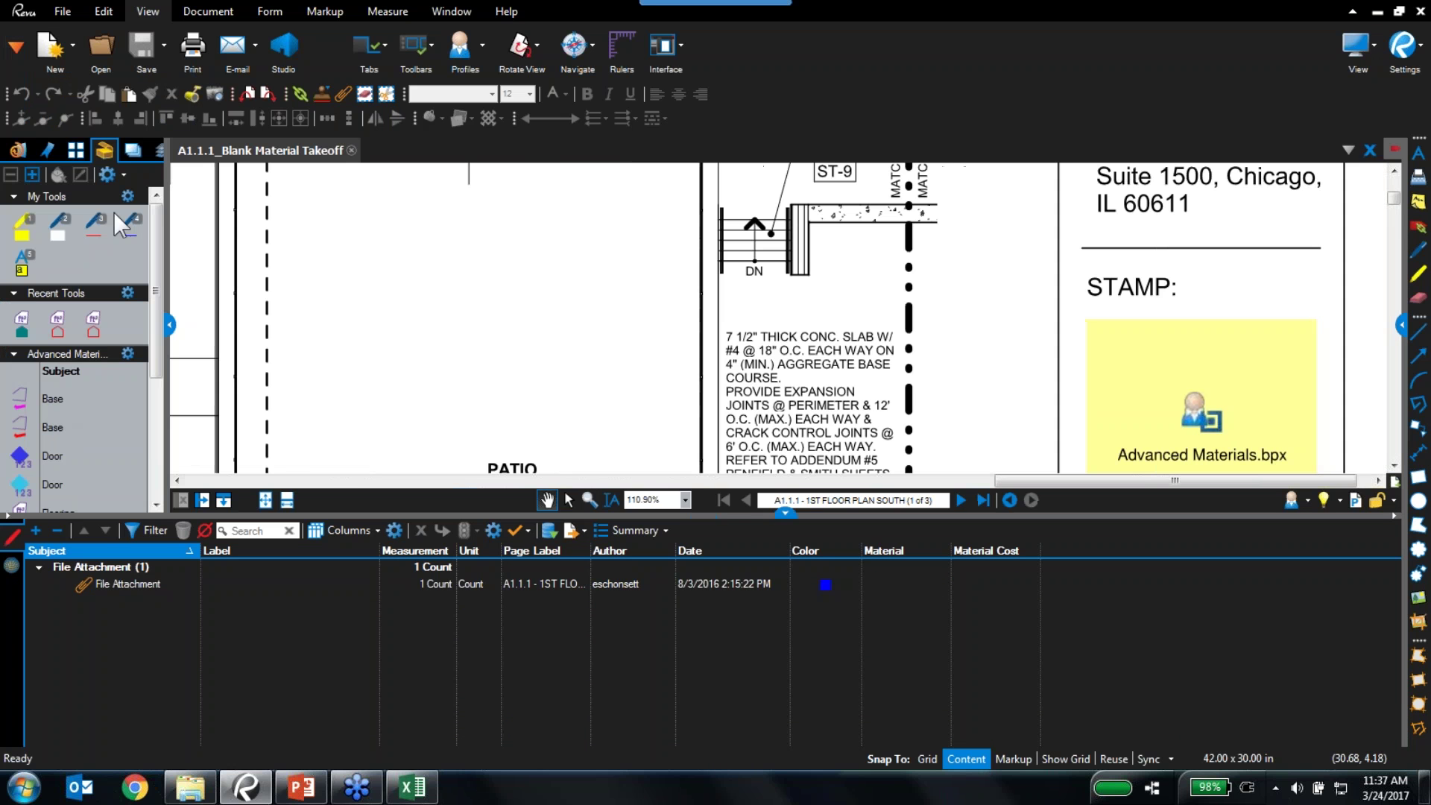
Widen the Tool Chest to expose its Label column and hide it again, adjusting the height of the Markups list
{"action": "left_click", "coordinate": [17, 39]}
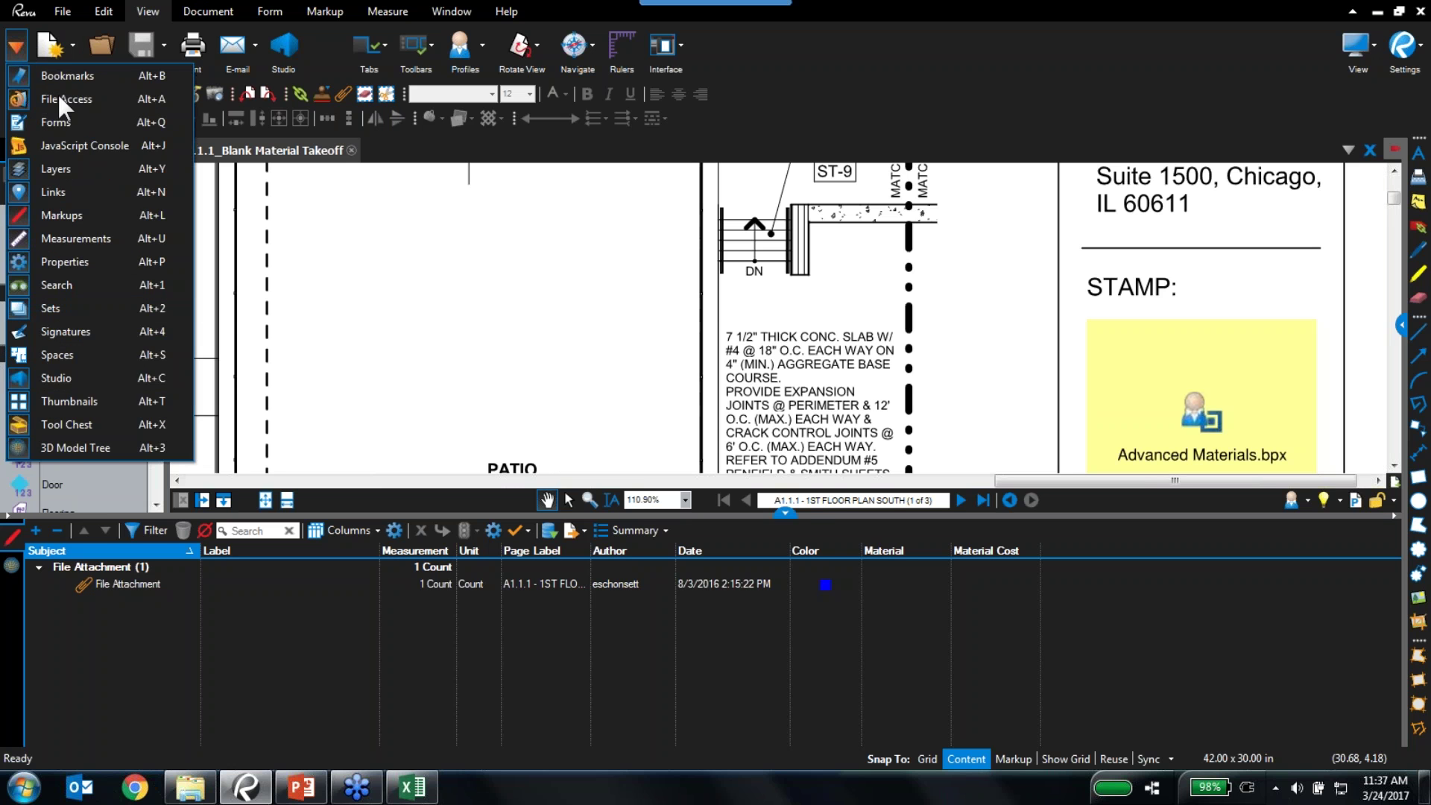
{"action": "left_click", "coordinate": [383, 287]}
{"action": "left_click_drag", "start_coordinate": [166, 328], "coordinate": [415, 328]}
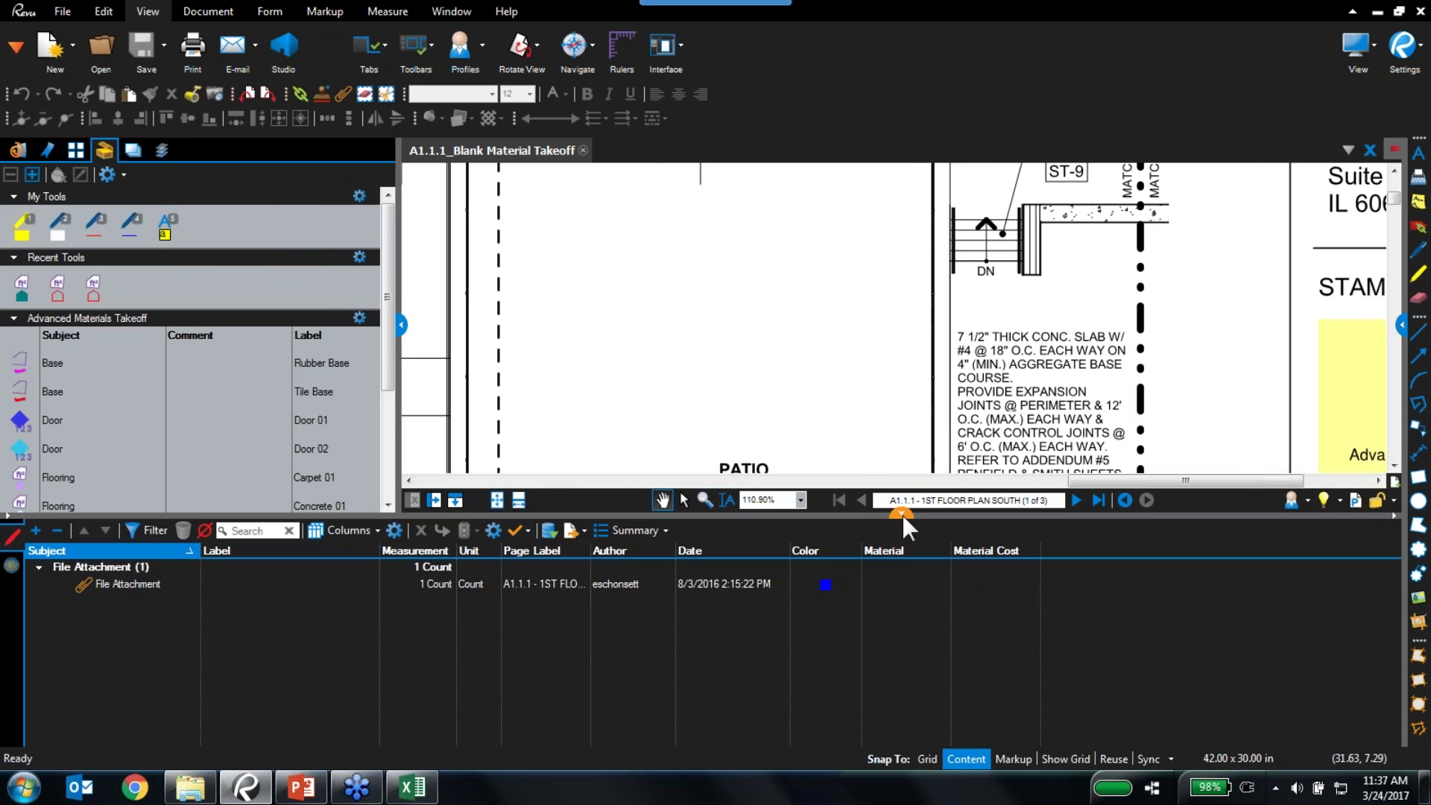
{"action": "left_click_drag", "start_coordinate": [902, 513], "coordinate": [902, 551]}
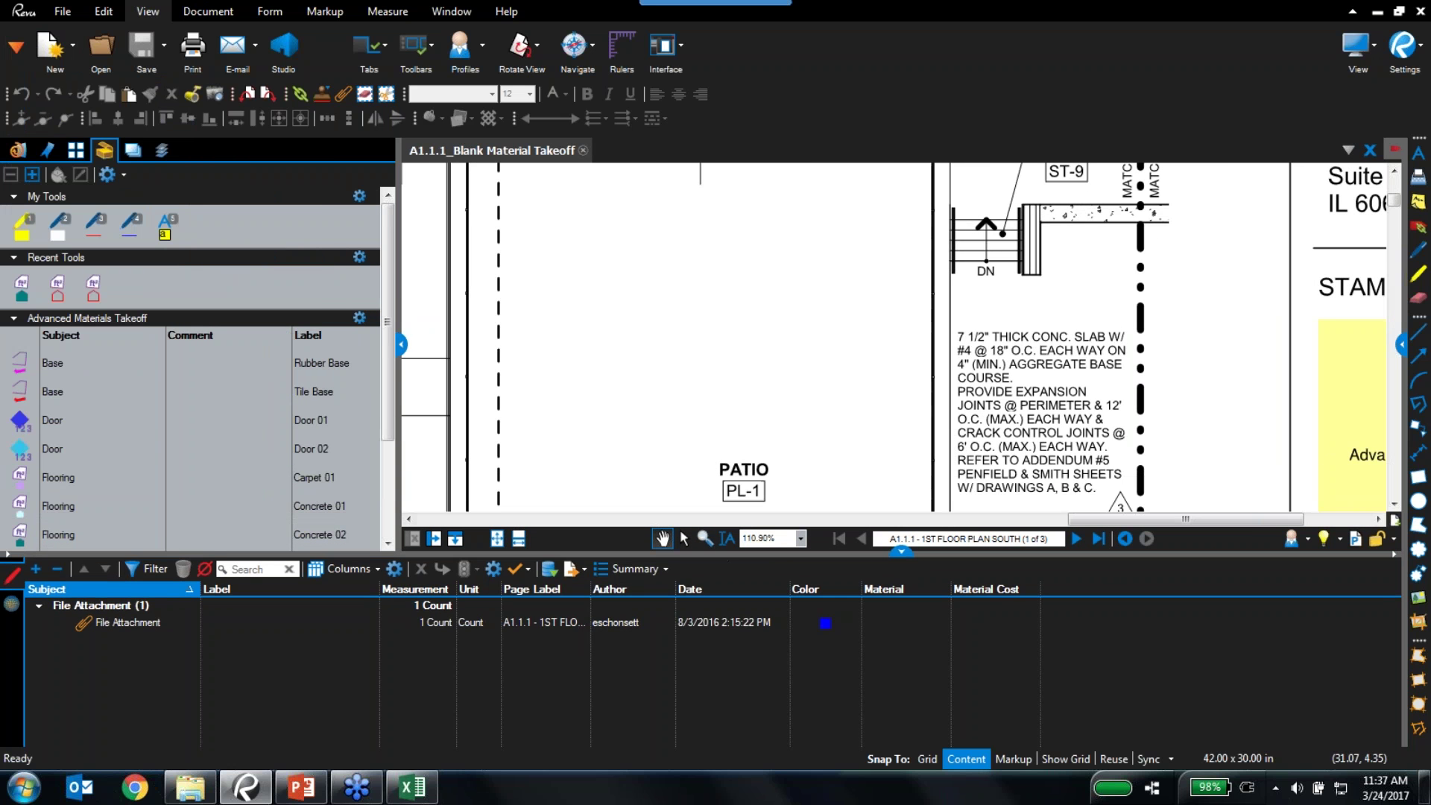
{"action": "left_click", "coordinate": [401, 344]}
{"action": "left_click_drag", "start_coordinate": [708, 551], "coordinate": [708, 526]}
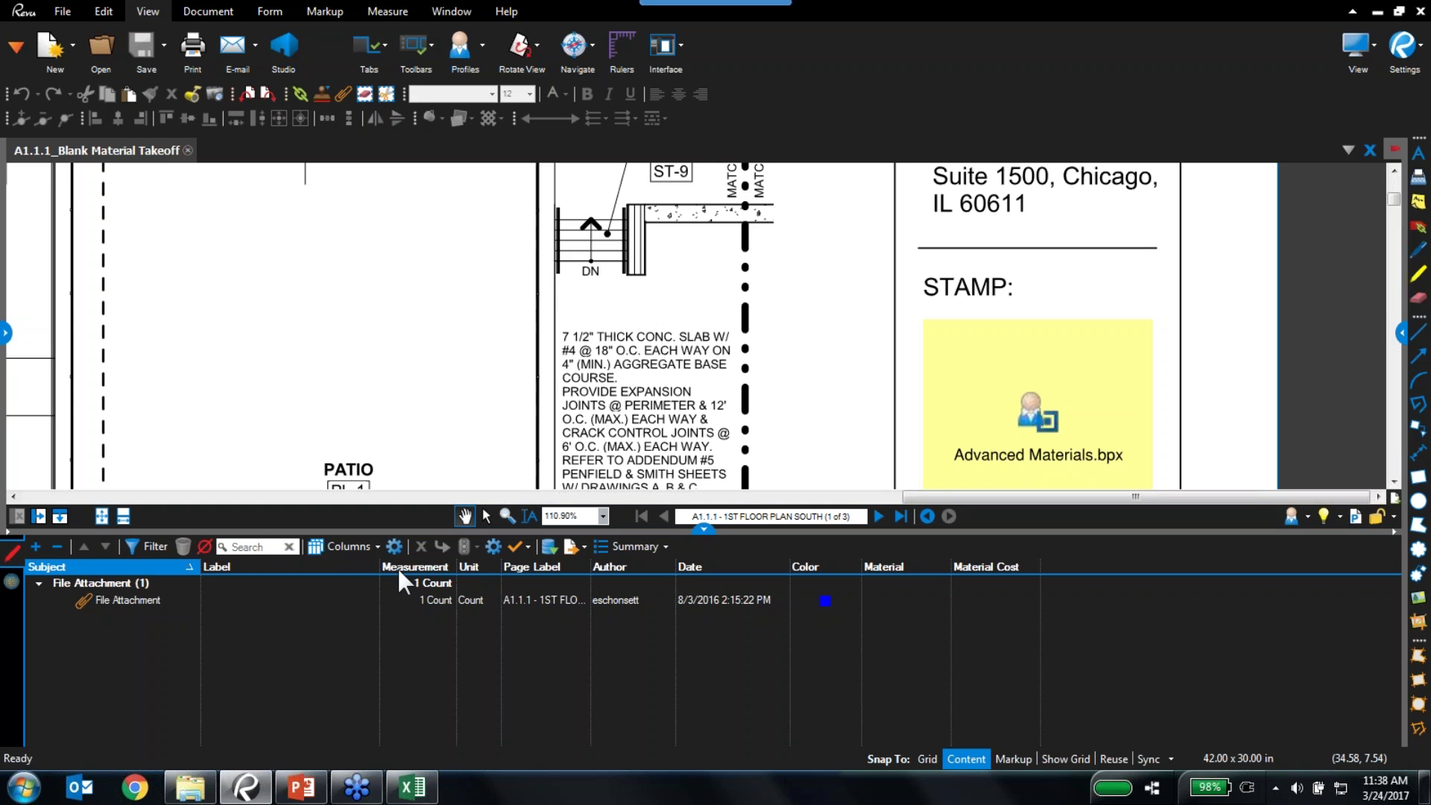
Review the available markup columns and the options of the custom Material choice column
{"action": "left_click", "coordinate": [336, 548]}
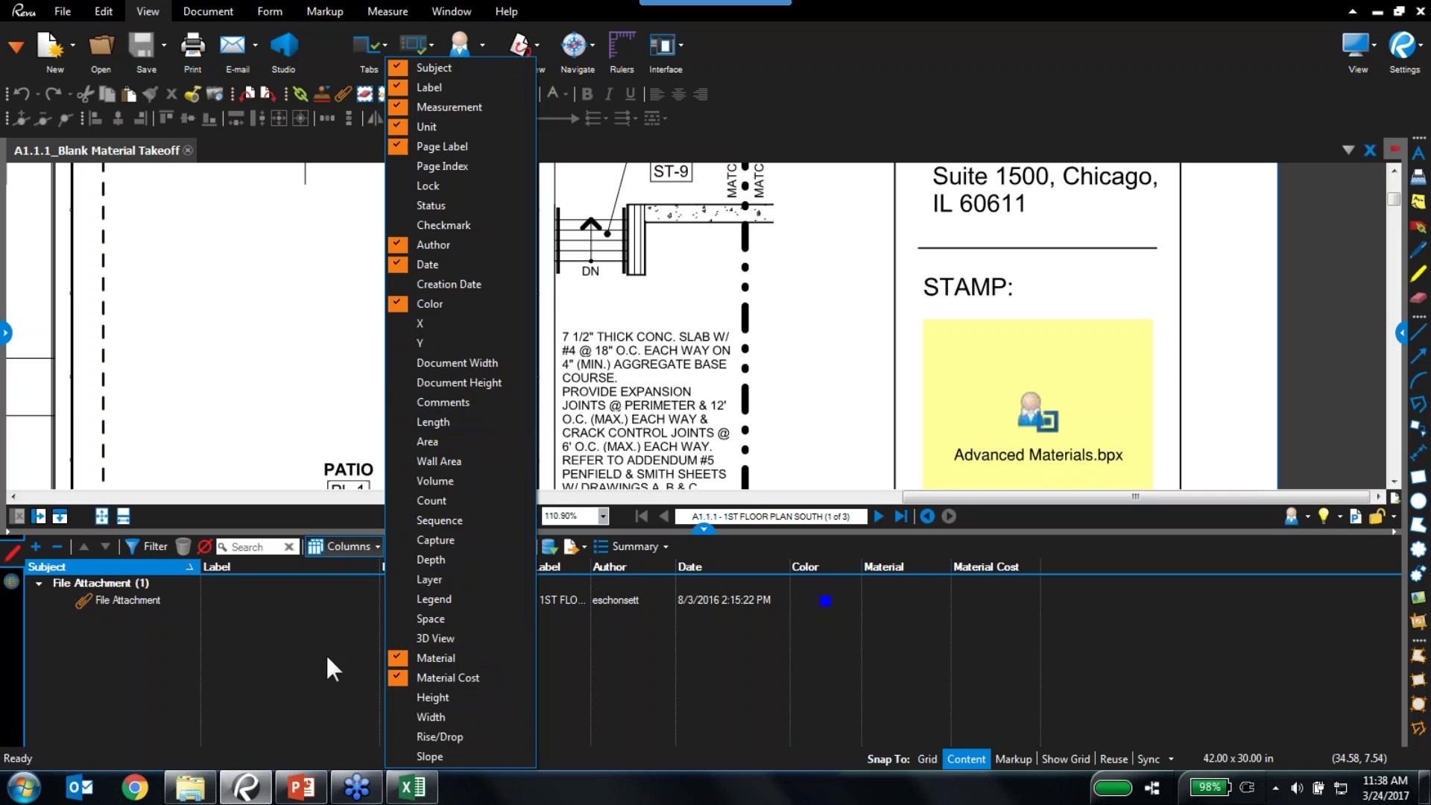
{"action": "left_click", "coordinate": [993, 681]}
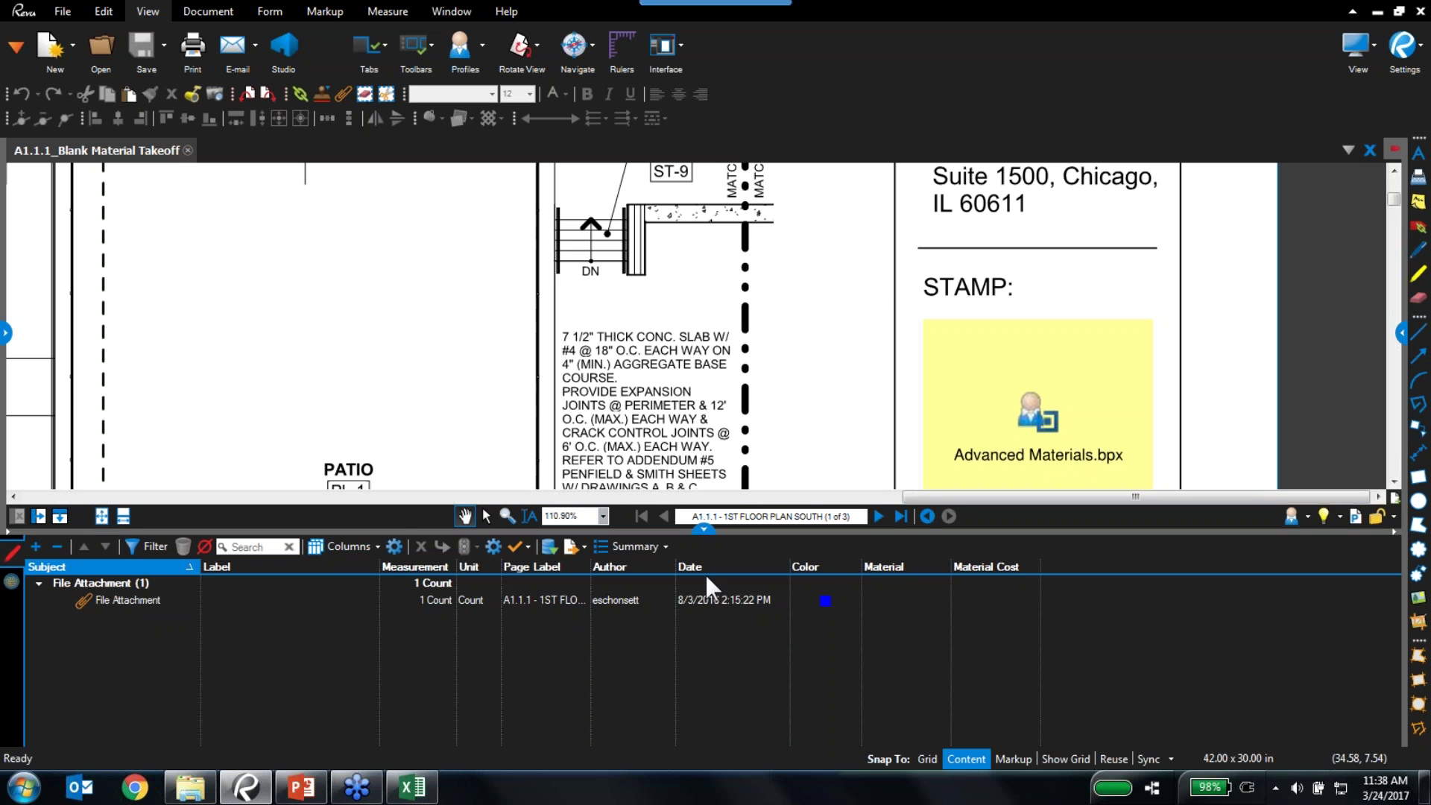
{"action": "left_click", "coordinate": [394, 546]}
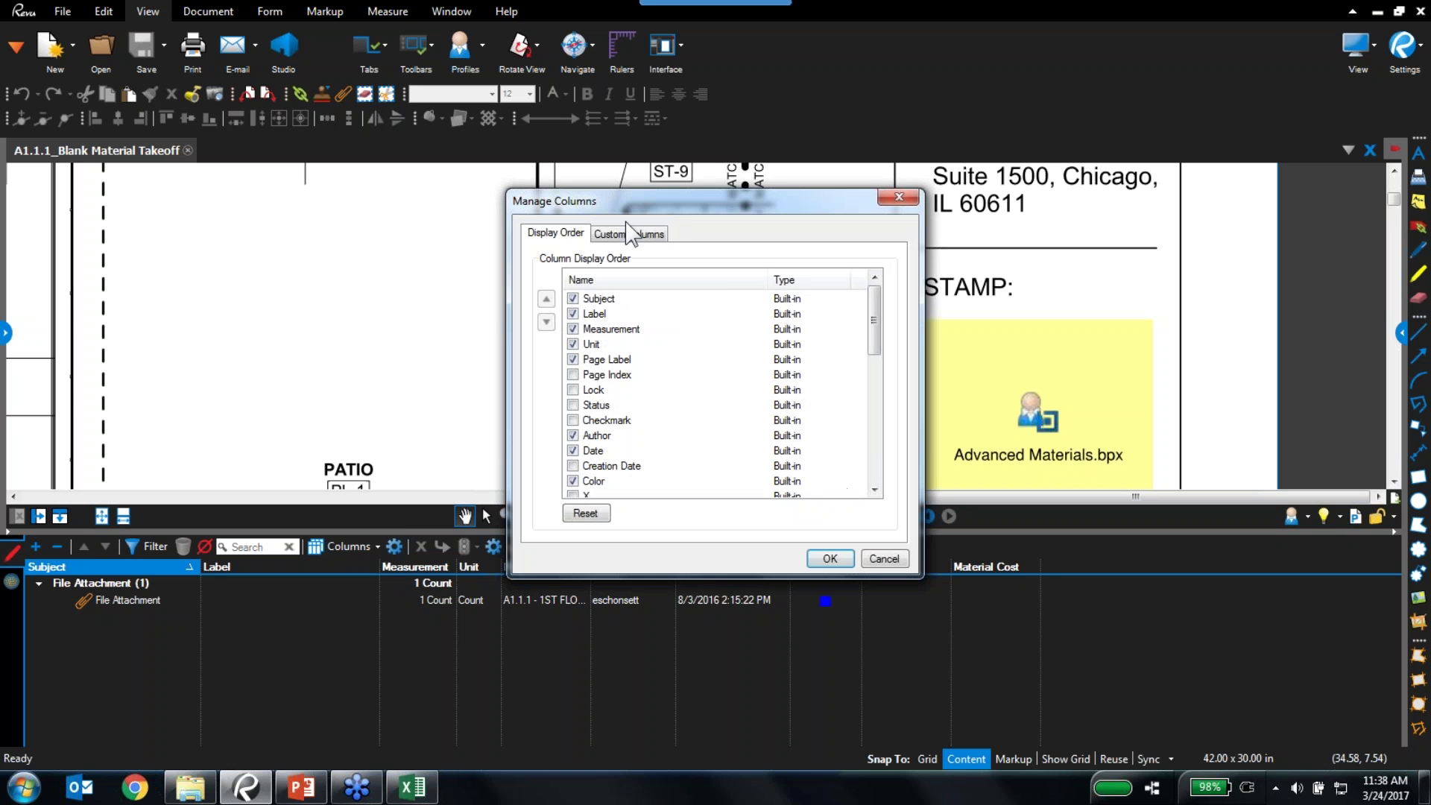
{"action": "left_click", "coordinate": [624, 236]}
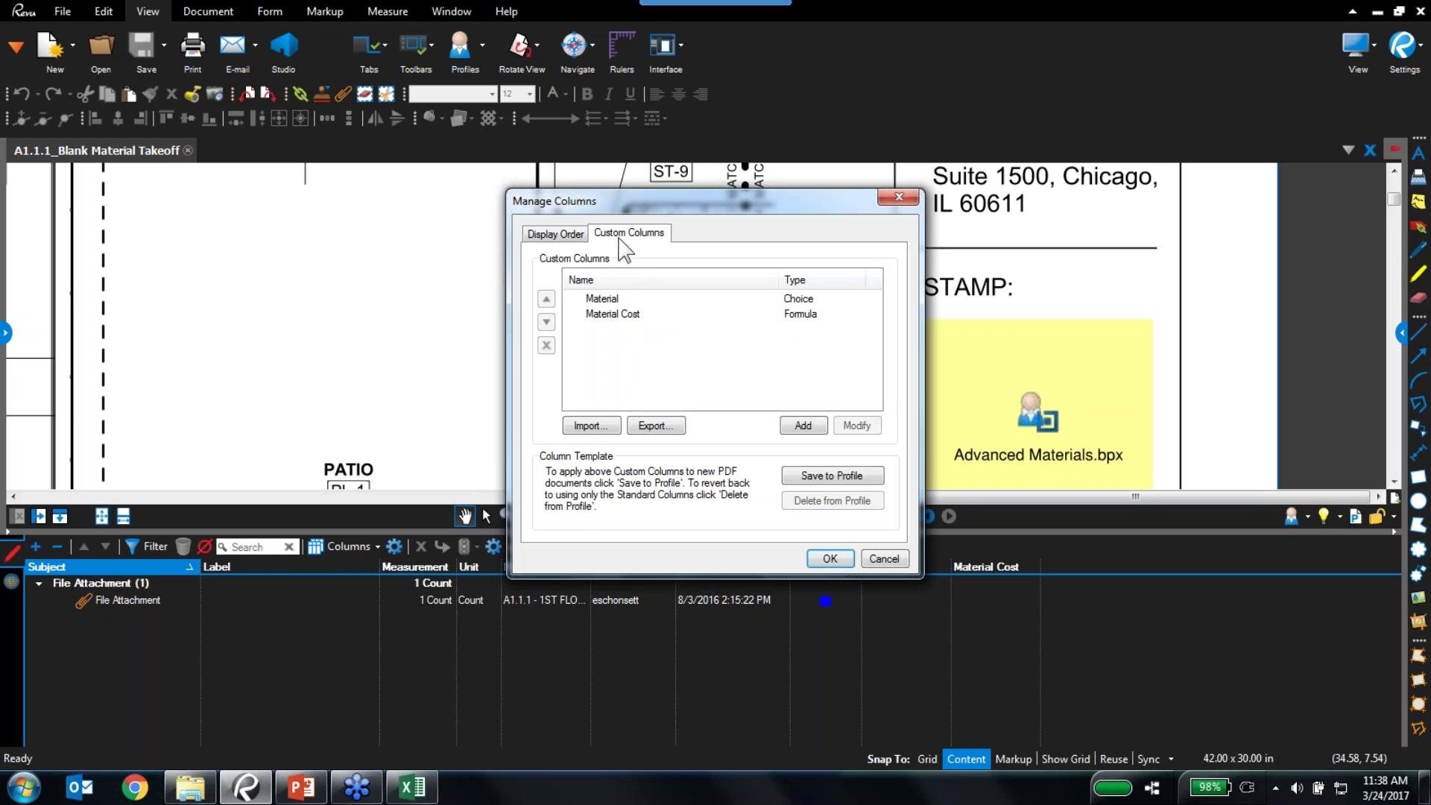
{"action": "left_click", "coordinate": [626, 300]}
{"action": "left_click", "coordinate": [864, 427]}
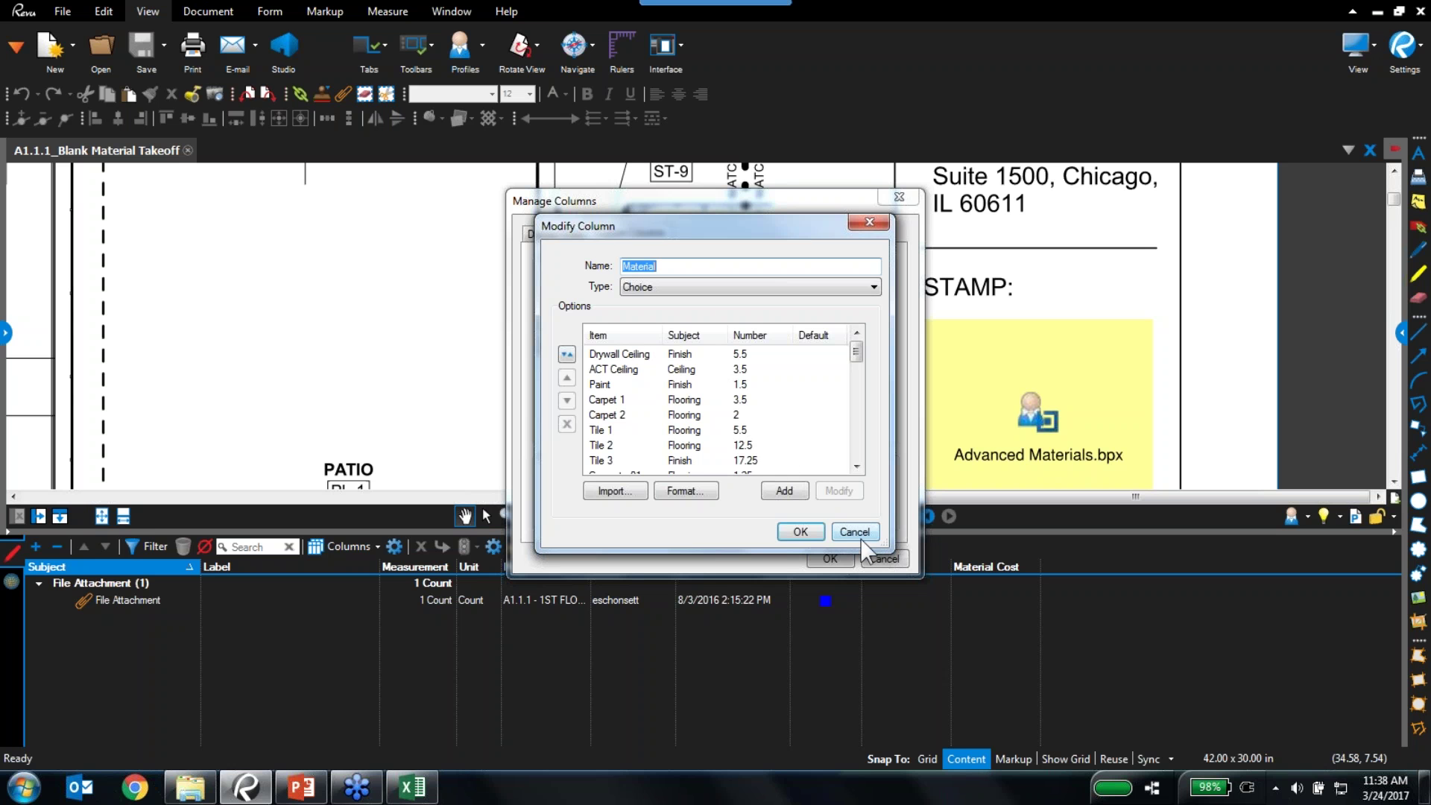
{"action": "left_click", "coordinate": [835, 531]}
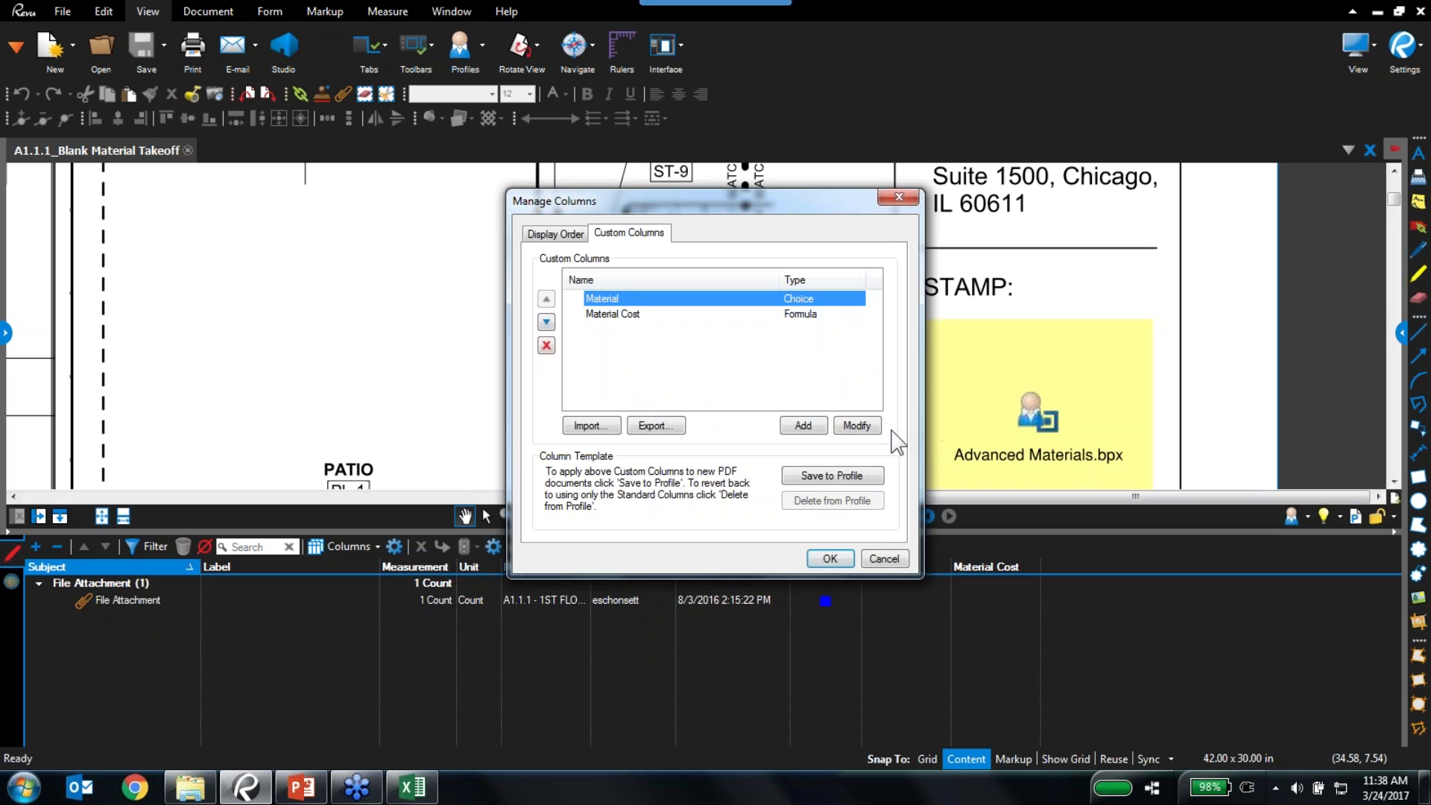
Inspect the Material Cost column's formula and the variables offered for its expression, leaving the column settings without saving
{"action": "left_click", "coordinate": [626, 314]}
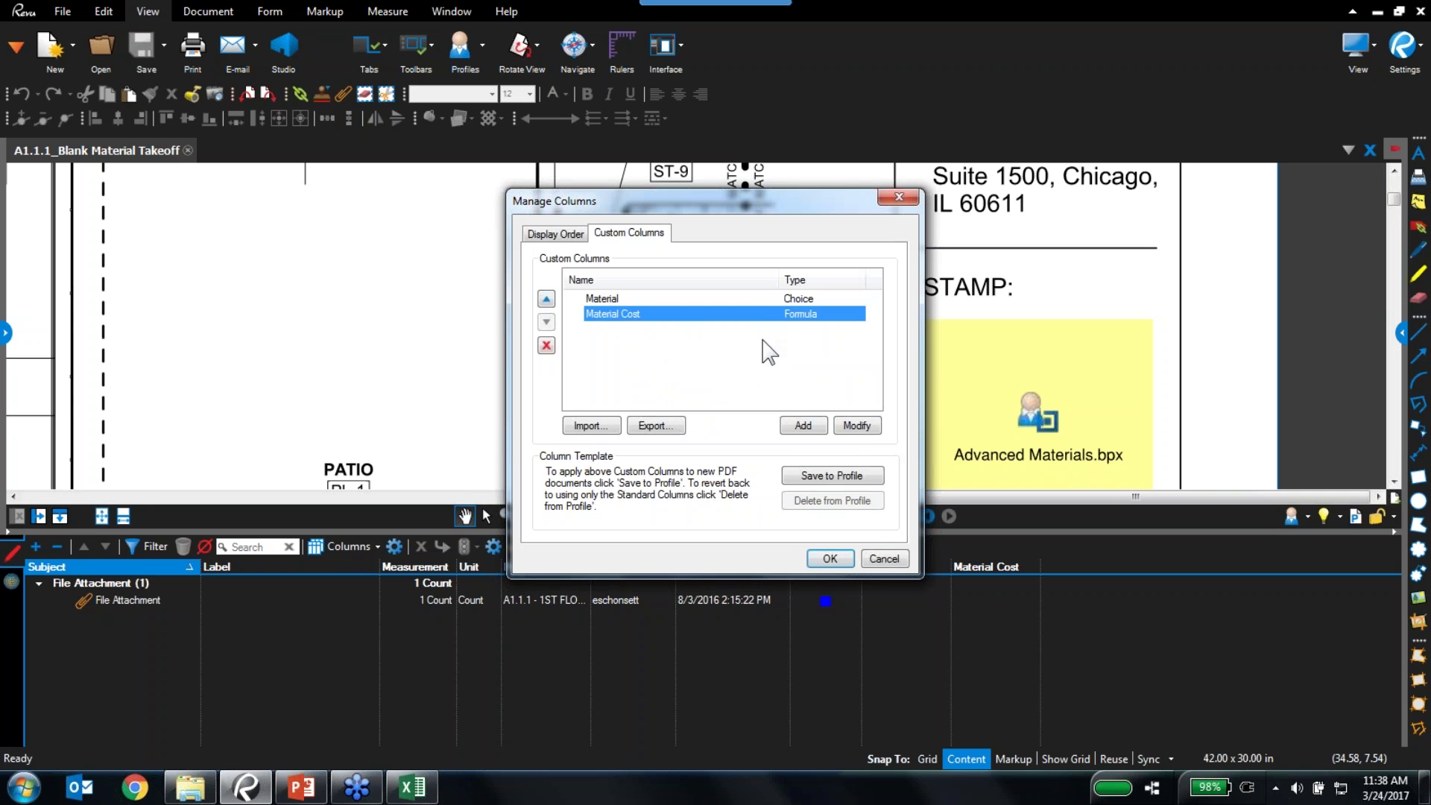
{"action": "left_click", "coordinate": [857, 428]}
{"action": "left_click", "coordinate": [826, 344]}
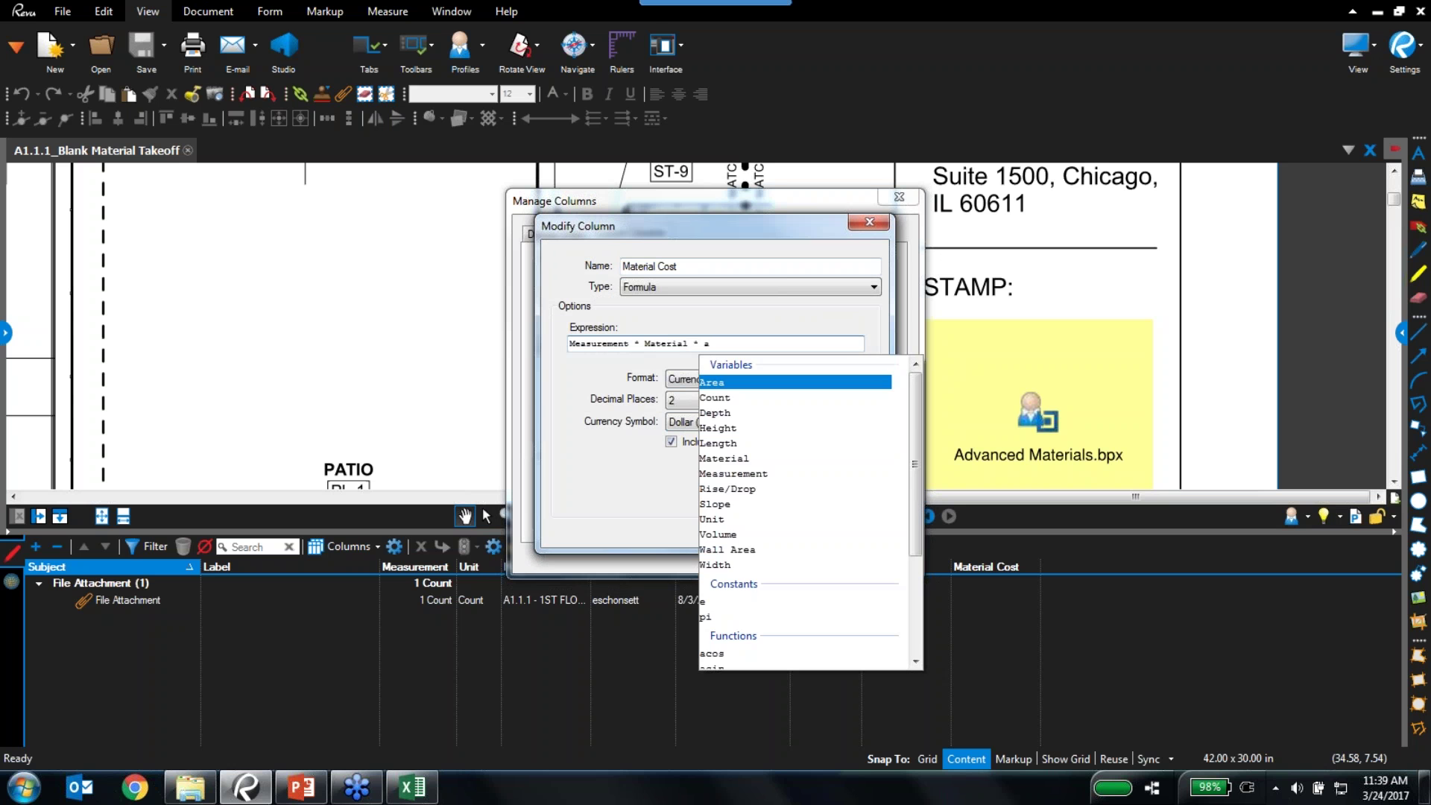
{"action": "left_click_drag", "start_coordinate": [915, 462], "coordinate": [916, 365]}
{"action": "left_click", "coordinate": [716, 345]}
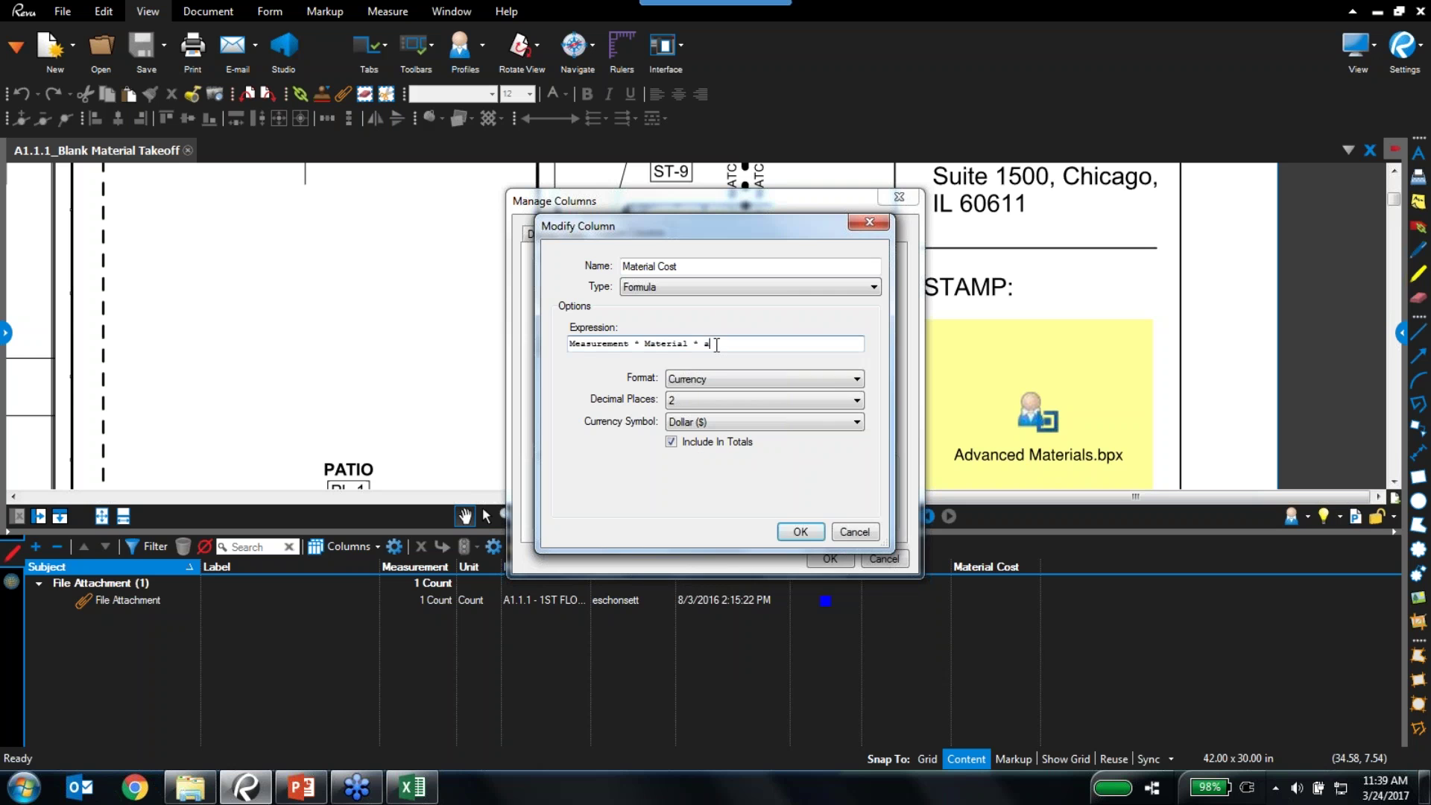
{"action": "key", "text": "BackSpace"}
{"action": "key", "text": "BackSpace"}
{"action": "key", "text": "BackSpace"}
{"action": "left_click", "coordinate": [851, 534]}
{"action": "left_click", "coordinate": [882, 559]}
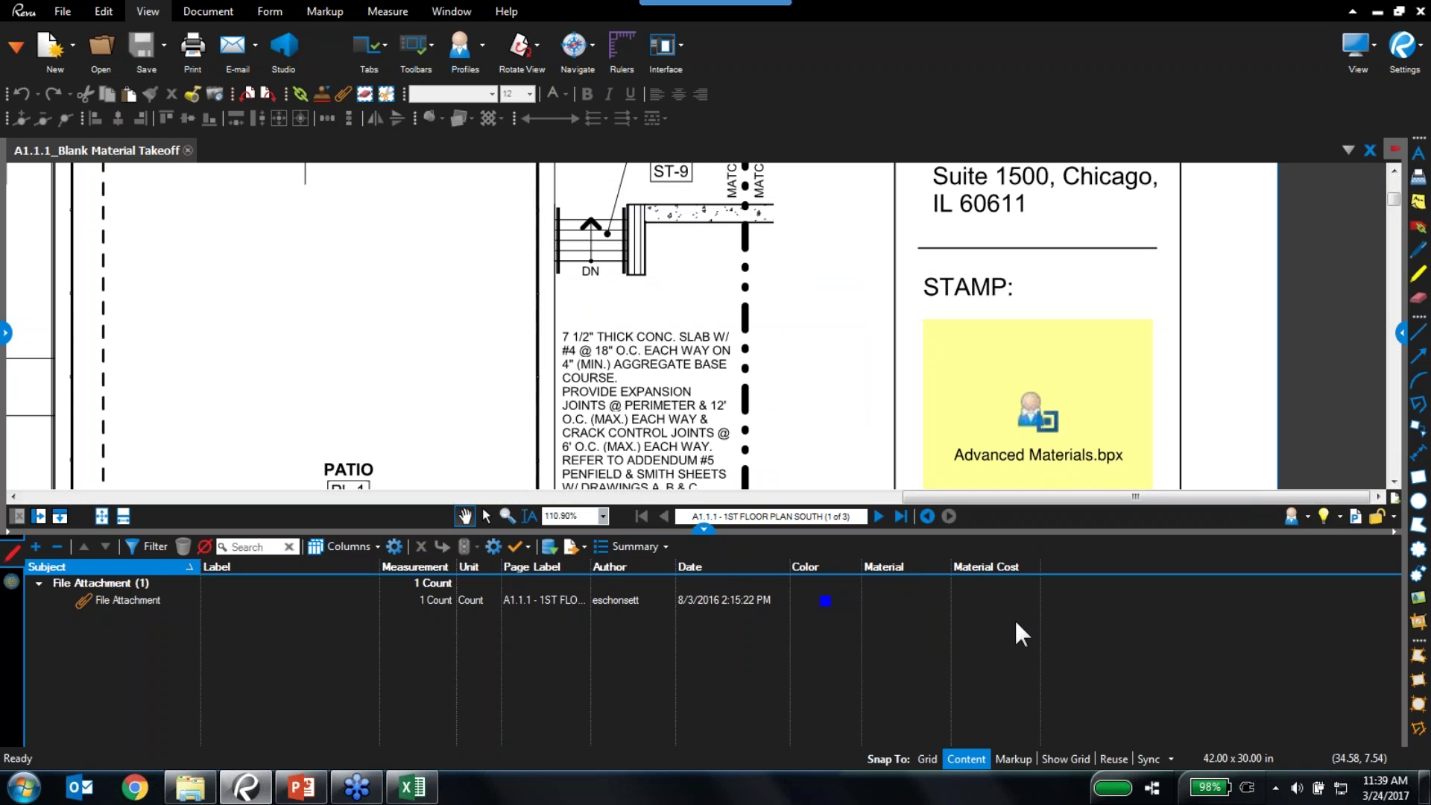
Select the Carpet 01 flooring tool from the Advanced Materials Takeoff tool set and show its properties
{"action": "left_click", "coordinate": [703, 531]}
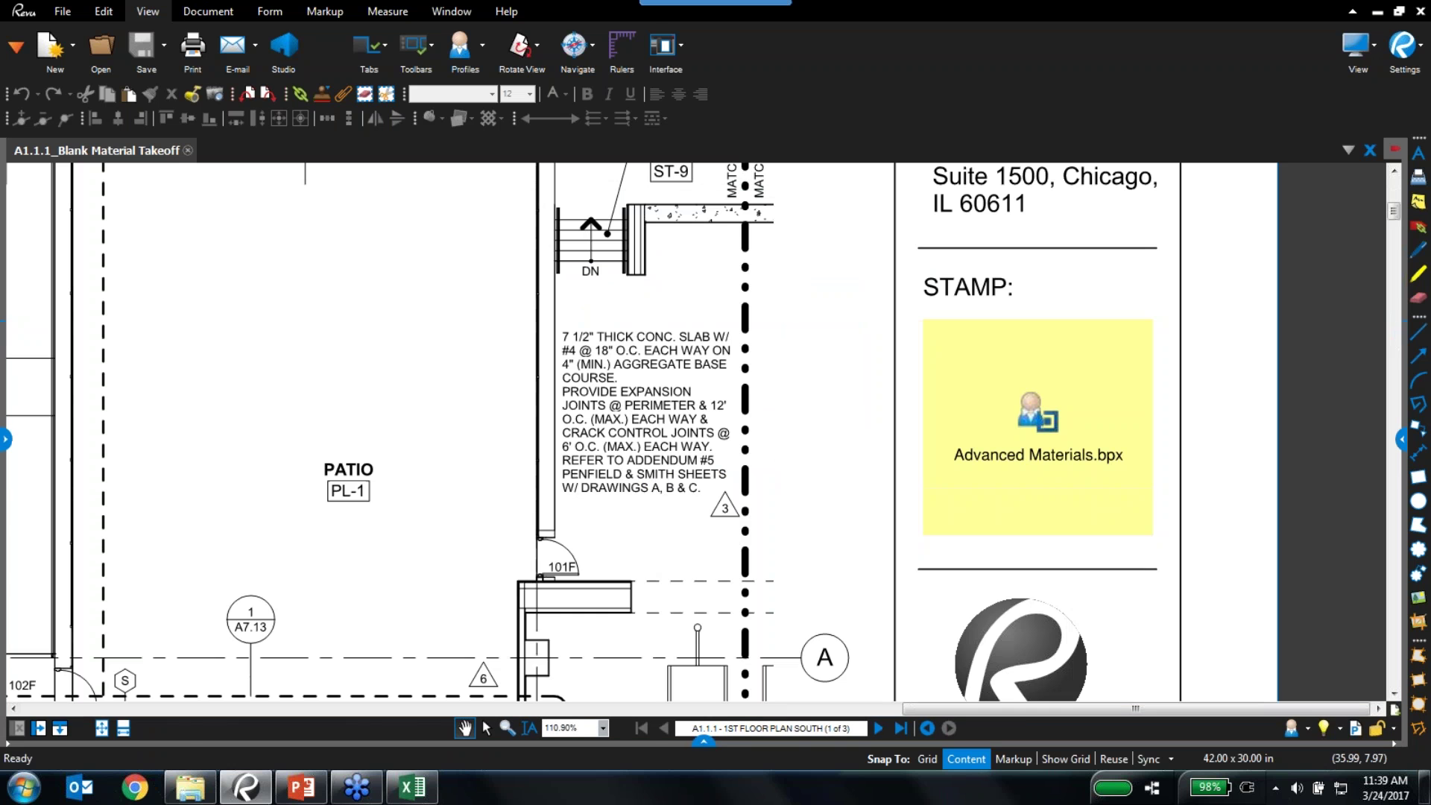
{"action": "left_click", "coordinate": [5, 440]}
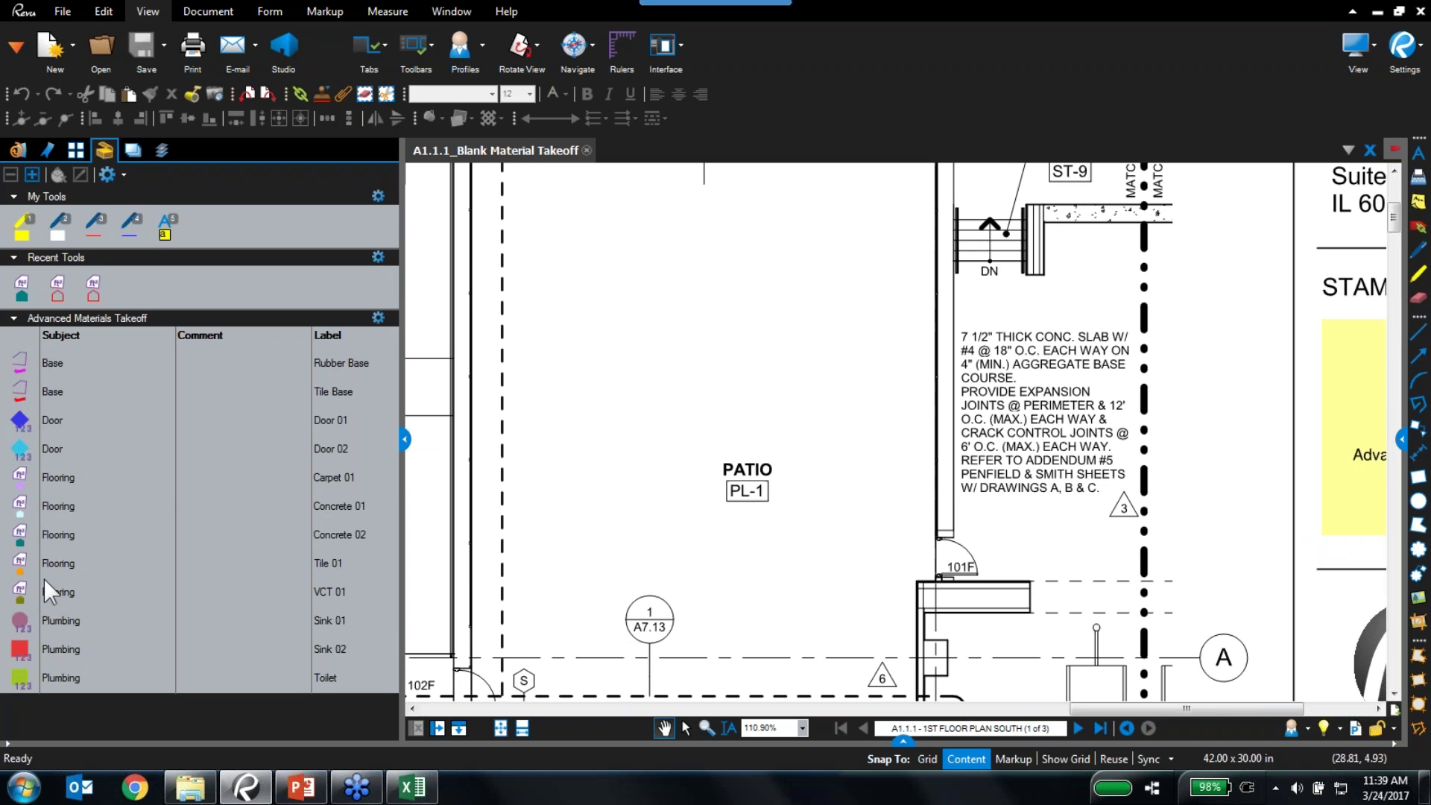
{"action": "left_click", "coordinate": [69, 480]}
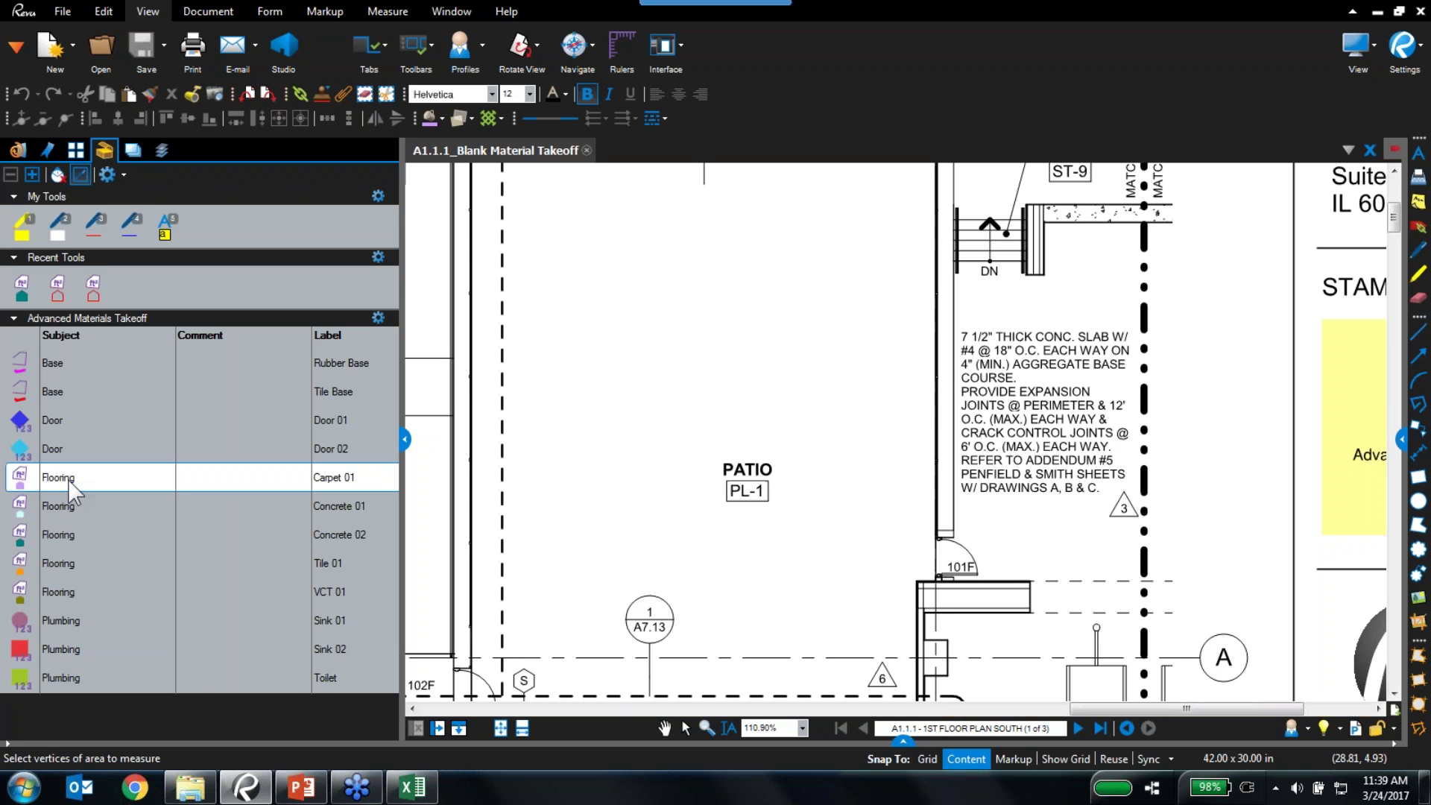
{"action": "left_click", "coordinate": [1400, 439]}
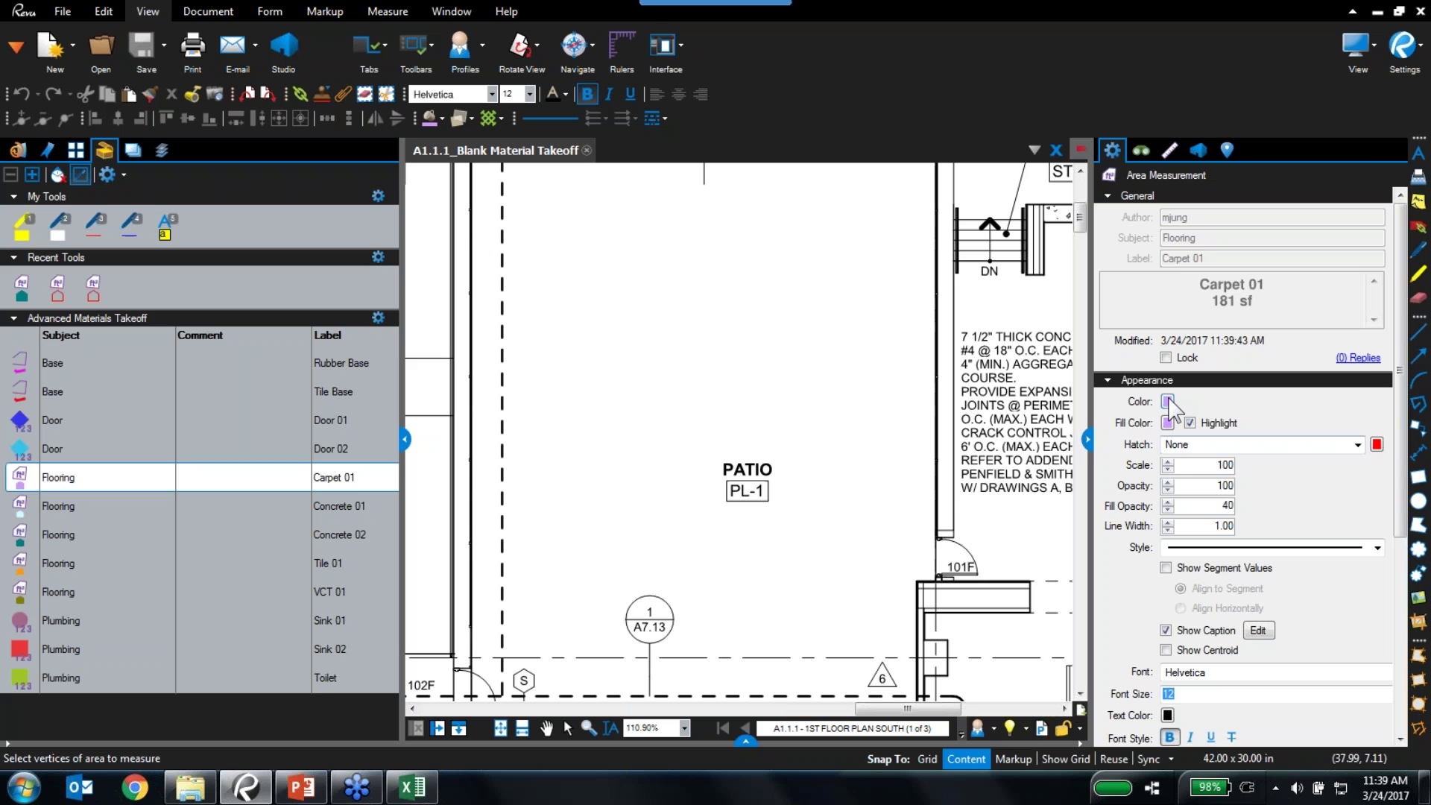
Browse the hatch patterns offered for the Carpet 01 area measurement and choose None
{"action": "left_click", "coordinate": [1359, 446]}
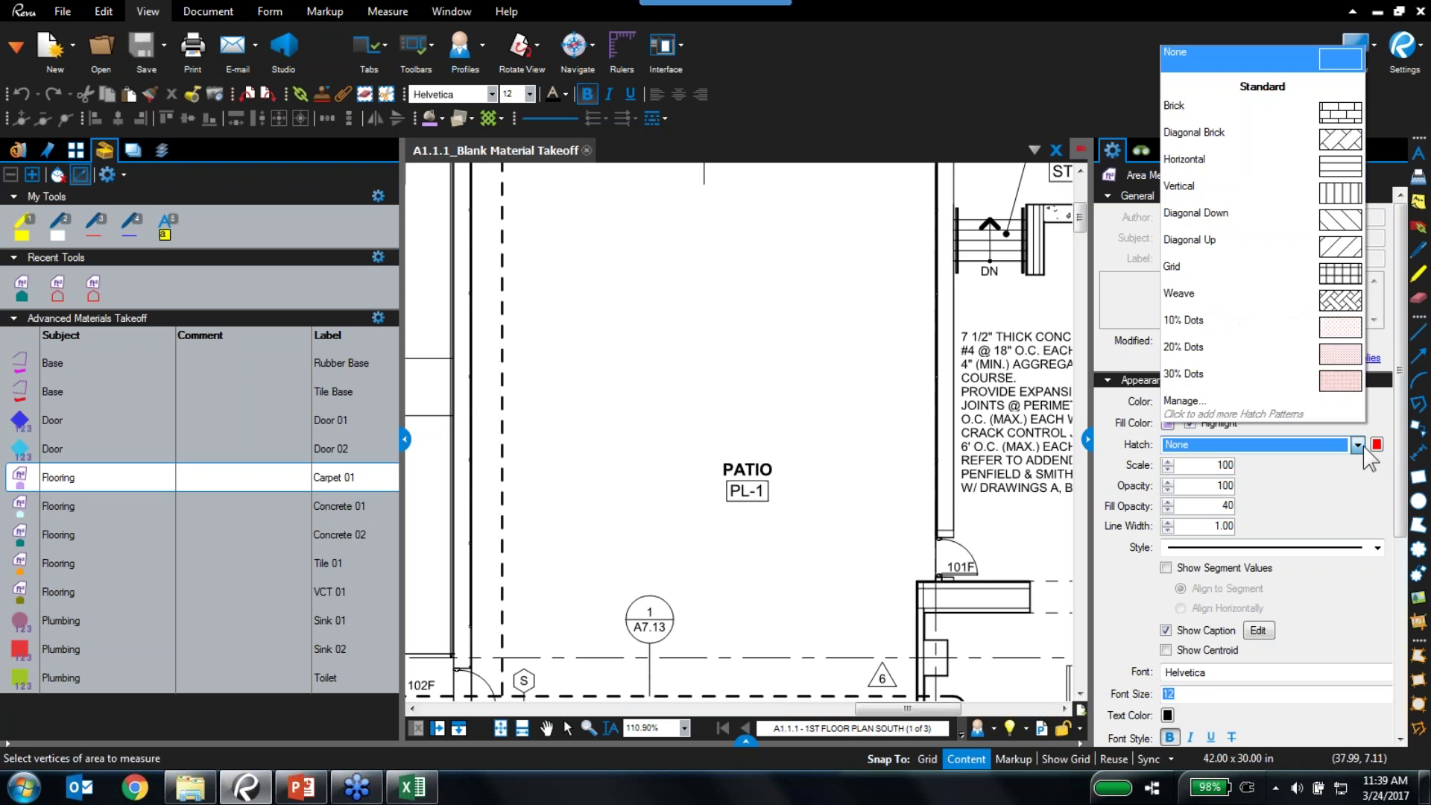
{"action": "left_click", "coordinate": [1384, 500]}
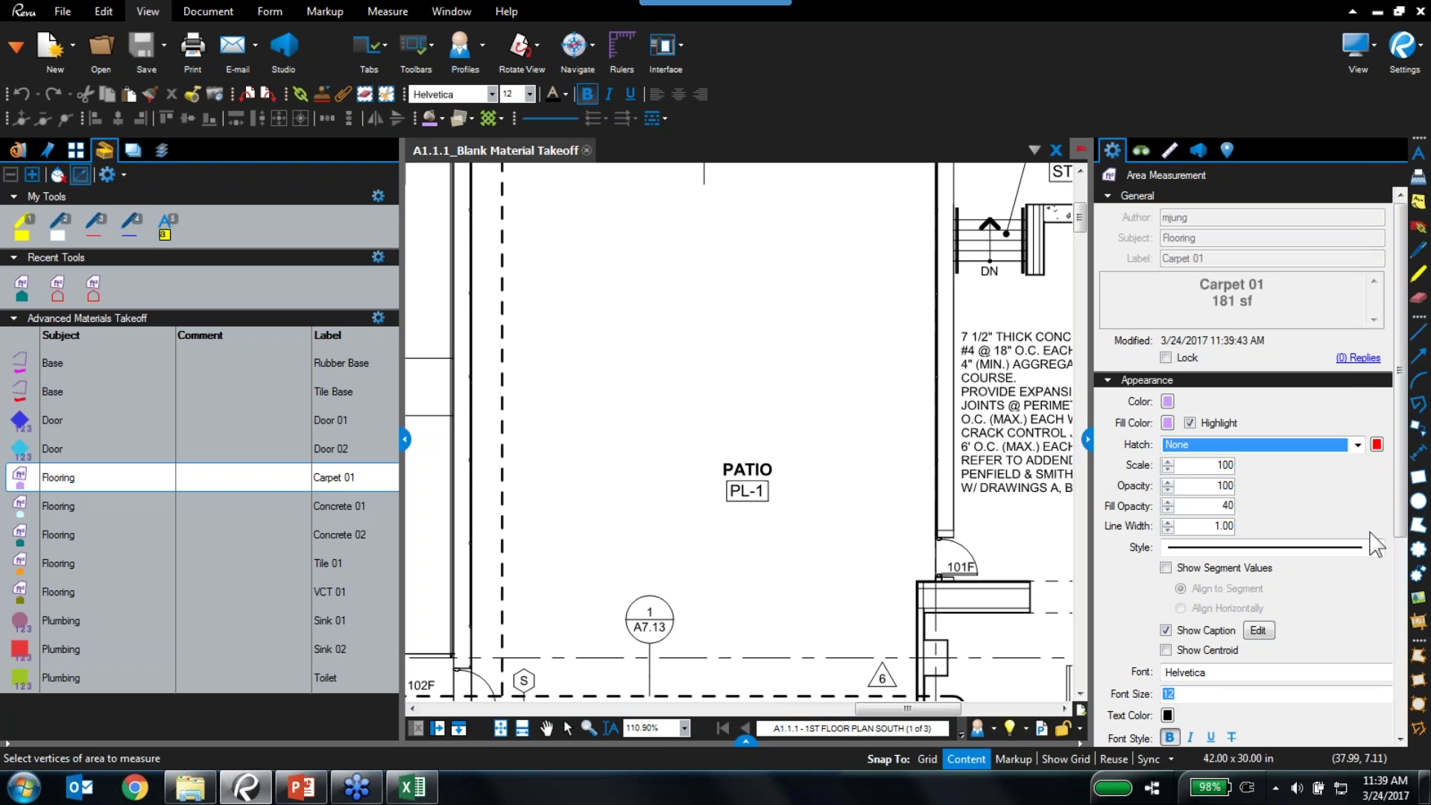
{"action": "left_click", "coordinate": [1357, 445]}
{"action": "left_click", "coordinate": [1207, 64]}
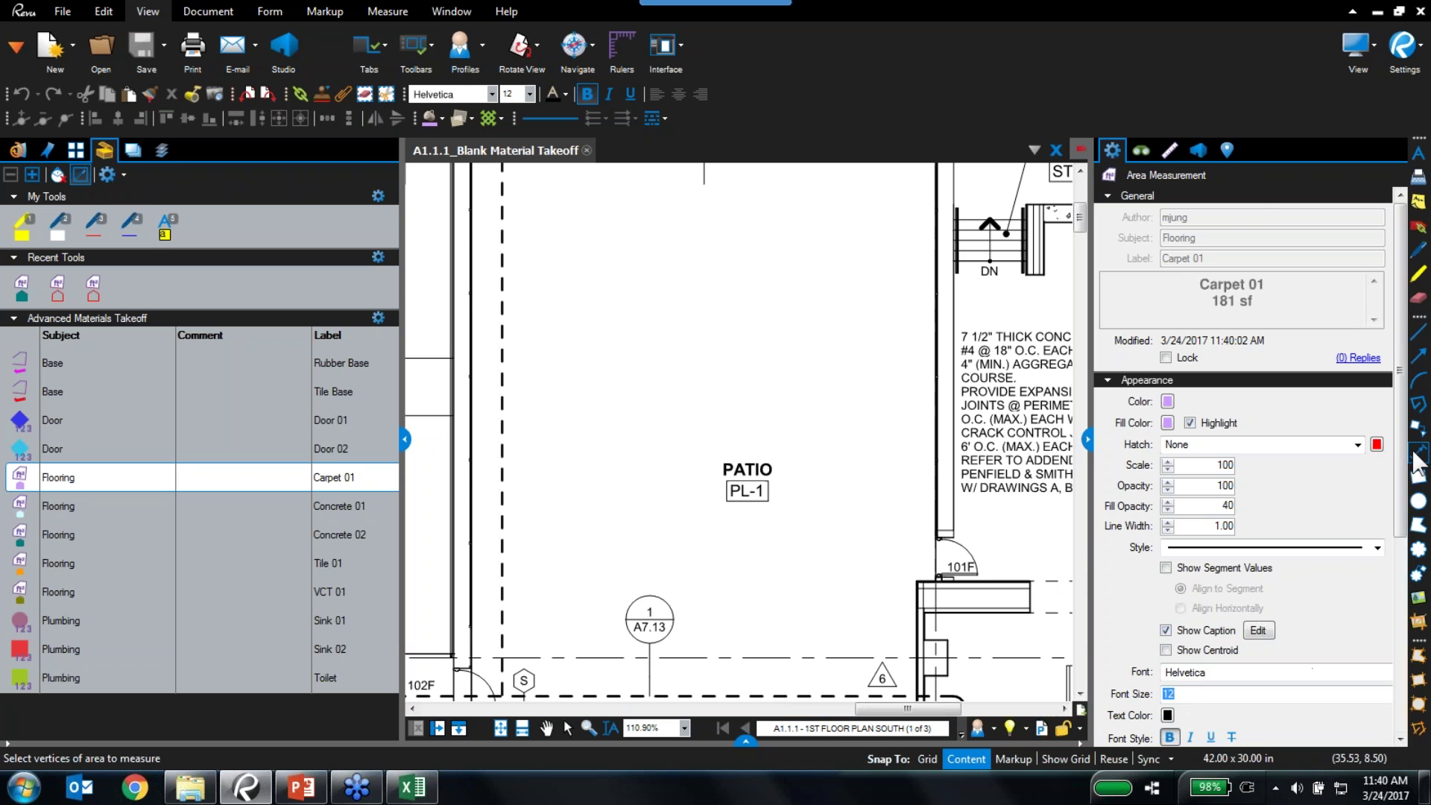
Review the custom Material choices for the Carpet 01 flooring tool and choose Carpet 1
{"action": "scroll", "coordinate": [1192, 373], "scroll_direction": "down", "scroll_amount": 5}
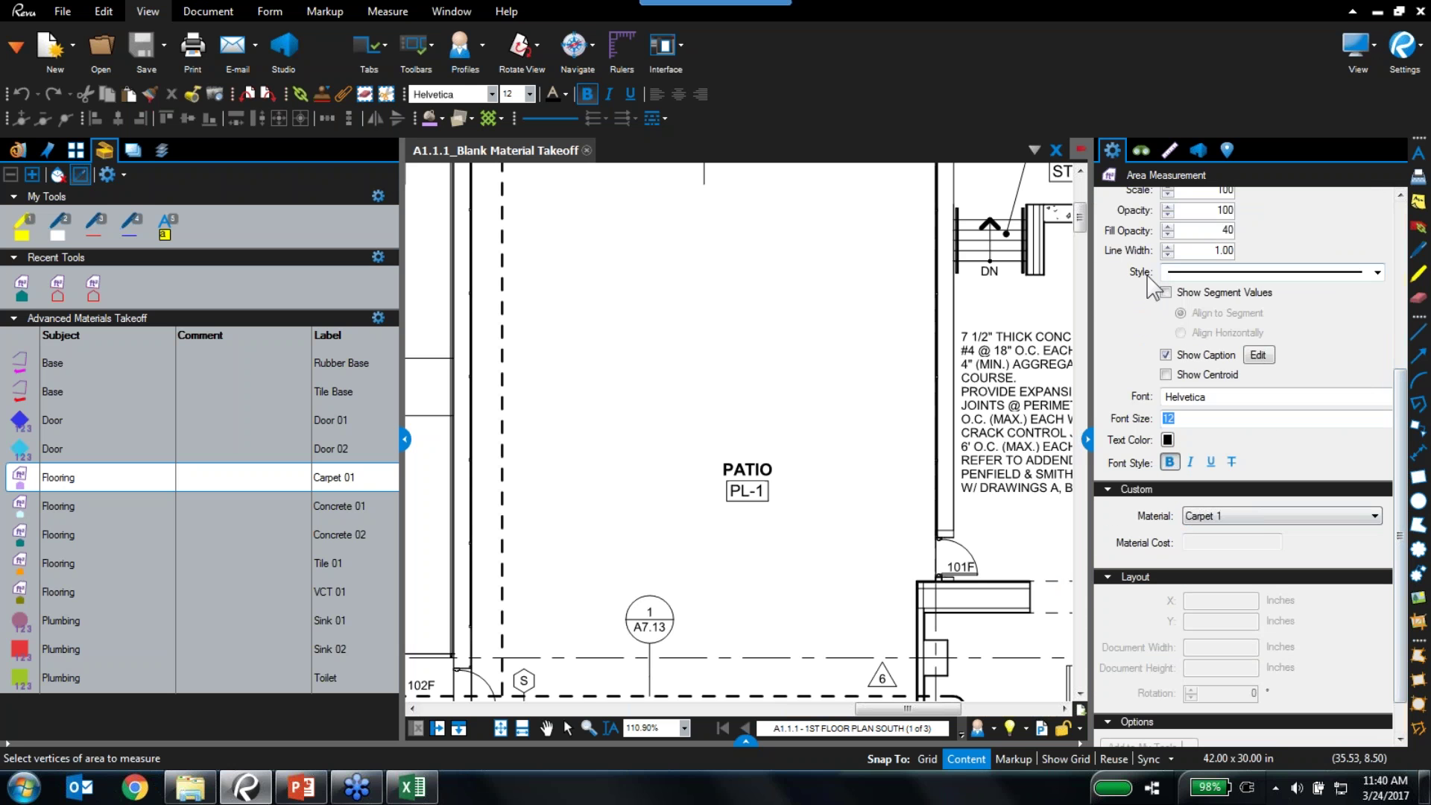
{"action": "left_click", "coordinate": [1244, 517]}
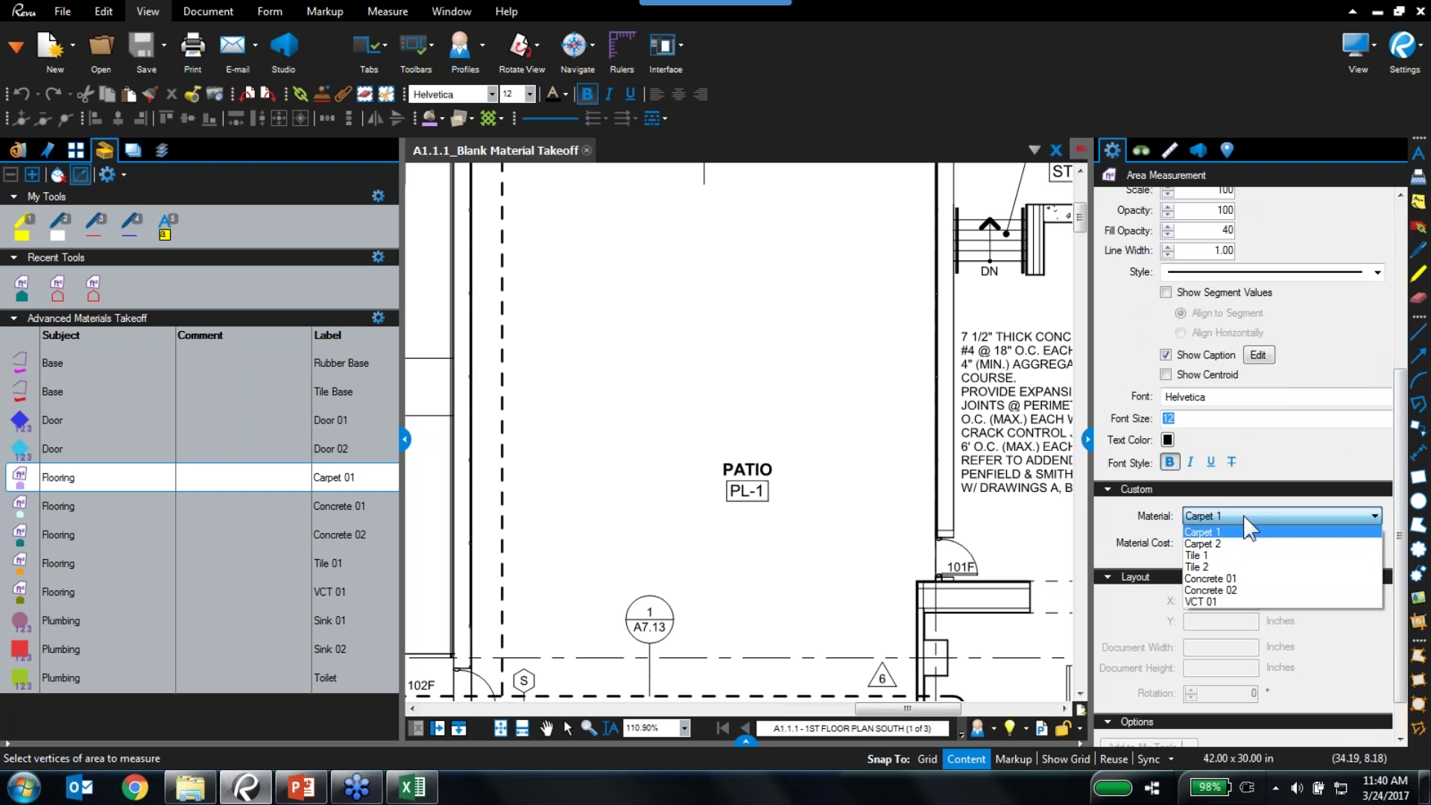
{"action": "left_click", "coordinate": [1206, 532]}
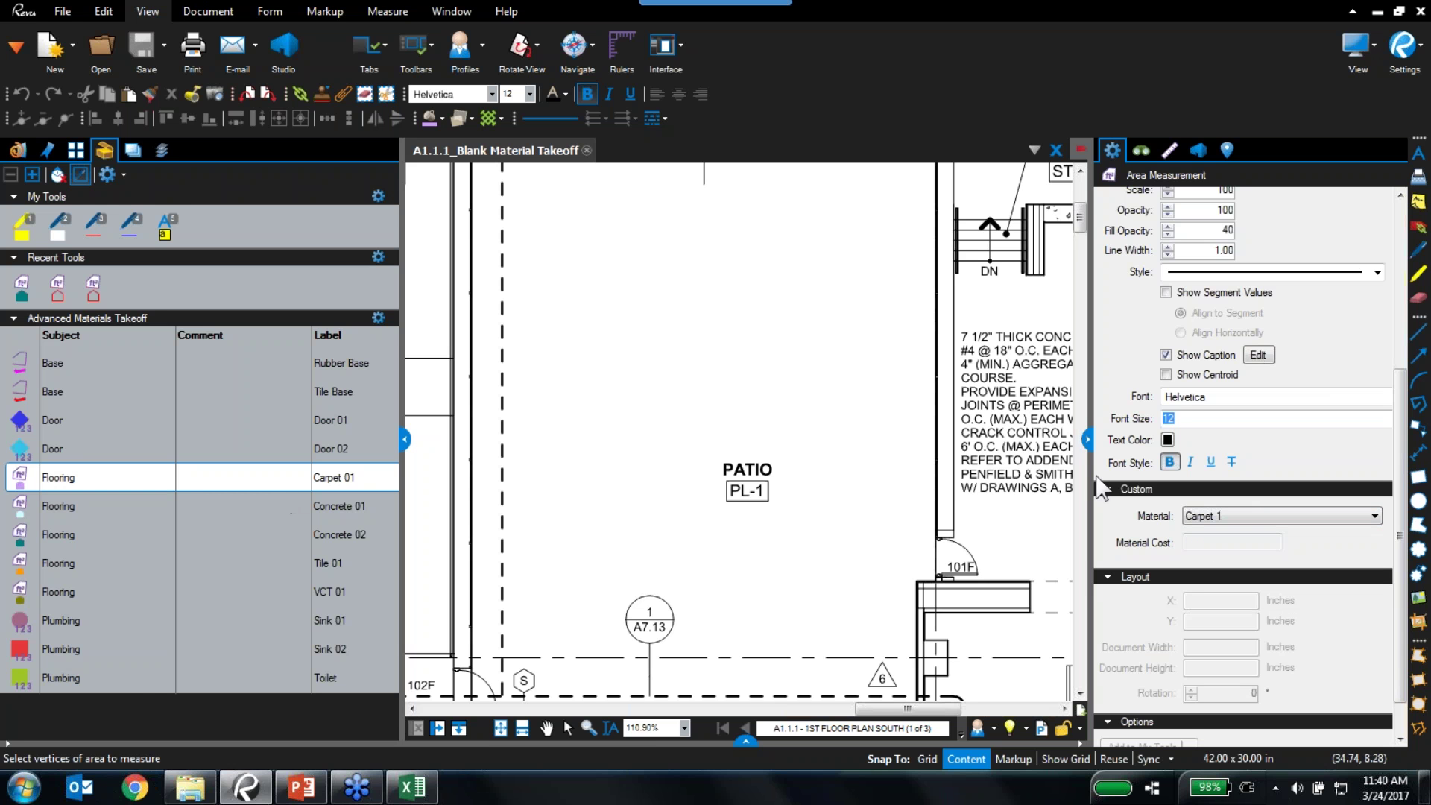
Hide both side panels so the floor plan takes up the full width of the workspace
{"action": "left_click", "coordinate": [1088, 439]}
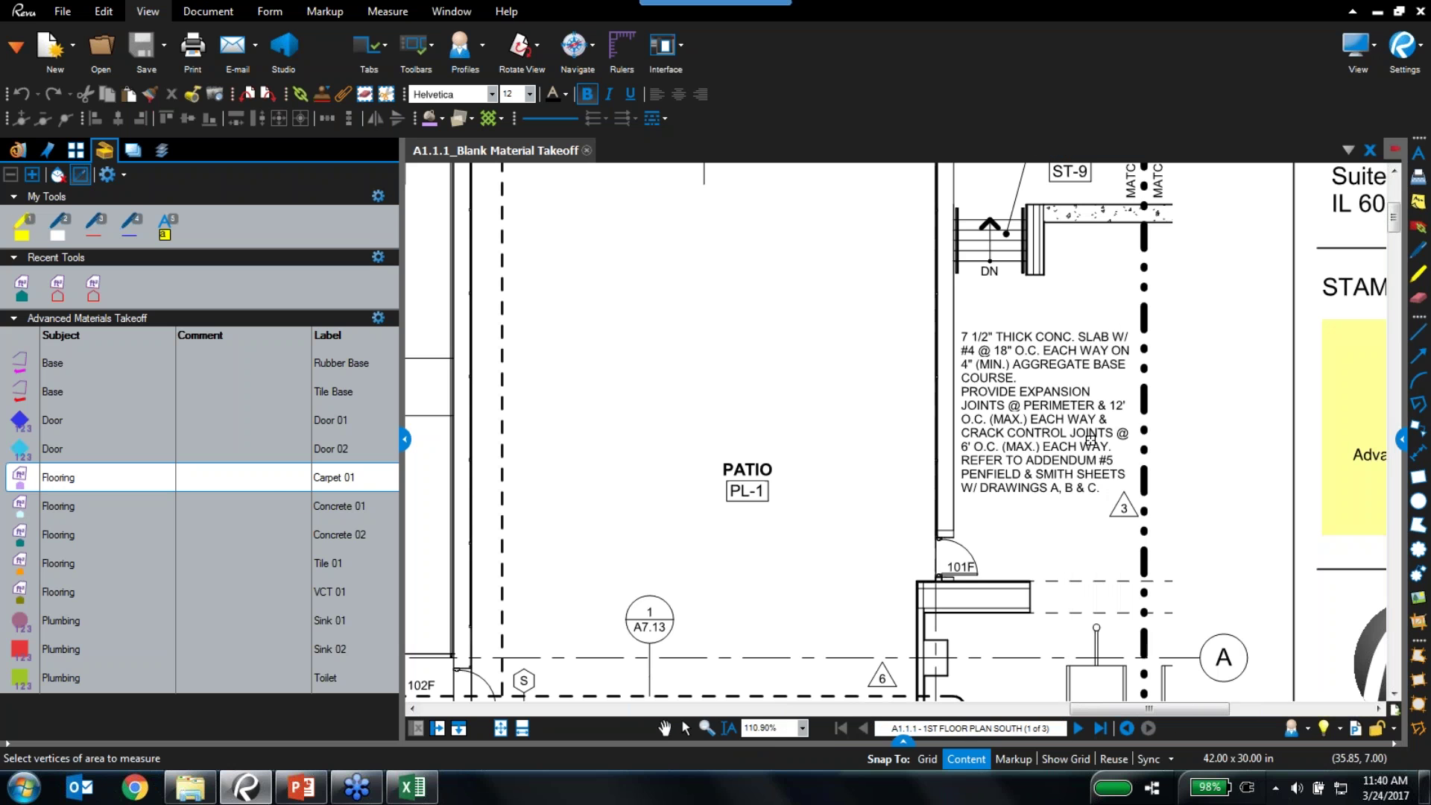
{"action": "mouse_move", "coordinate": [403, 438]}
{"action": "left_mouse_down"}
{"action": "mouse_move", "coordinate": [278, 432]}
{"action": "mouse_move", "coordinate": [415, 432]}
{"action": "mouse_move", "coordinate": [400, 440]}
{"action": "left_mouse_up"}
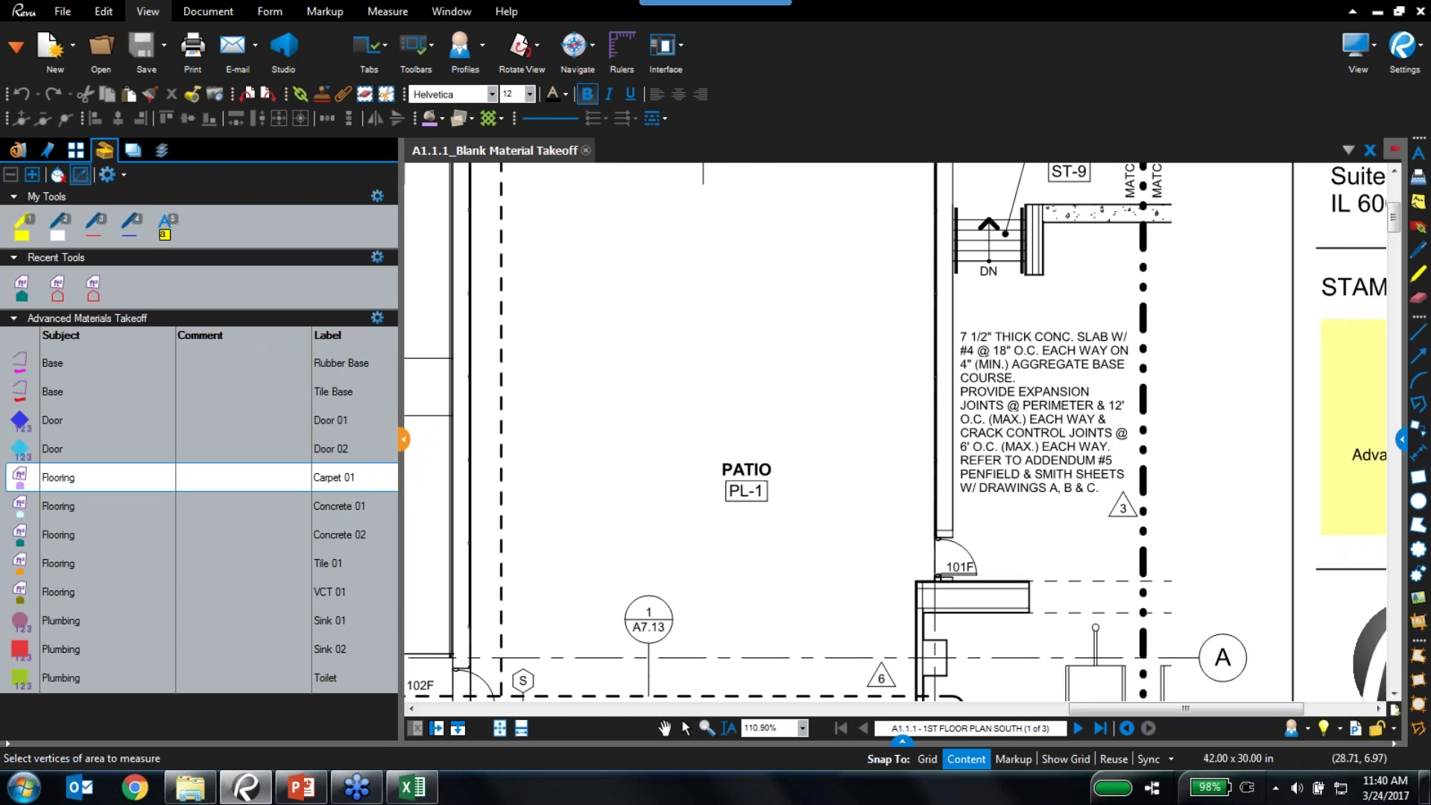
{"action": "left_click", "coordinate": [403, 439]}
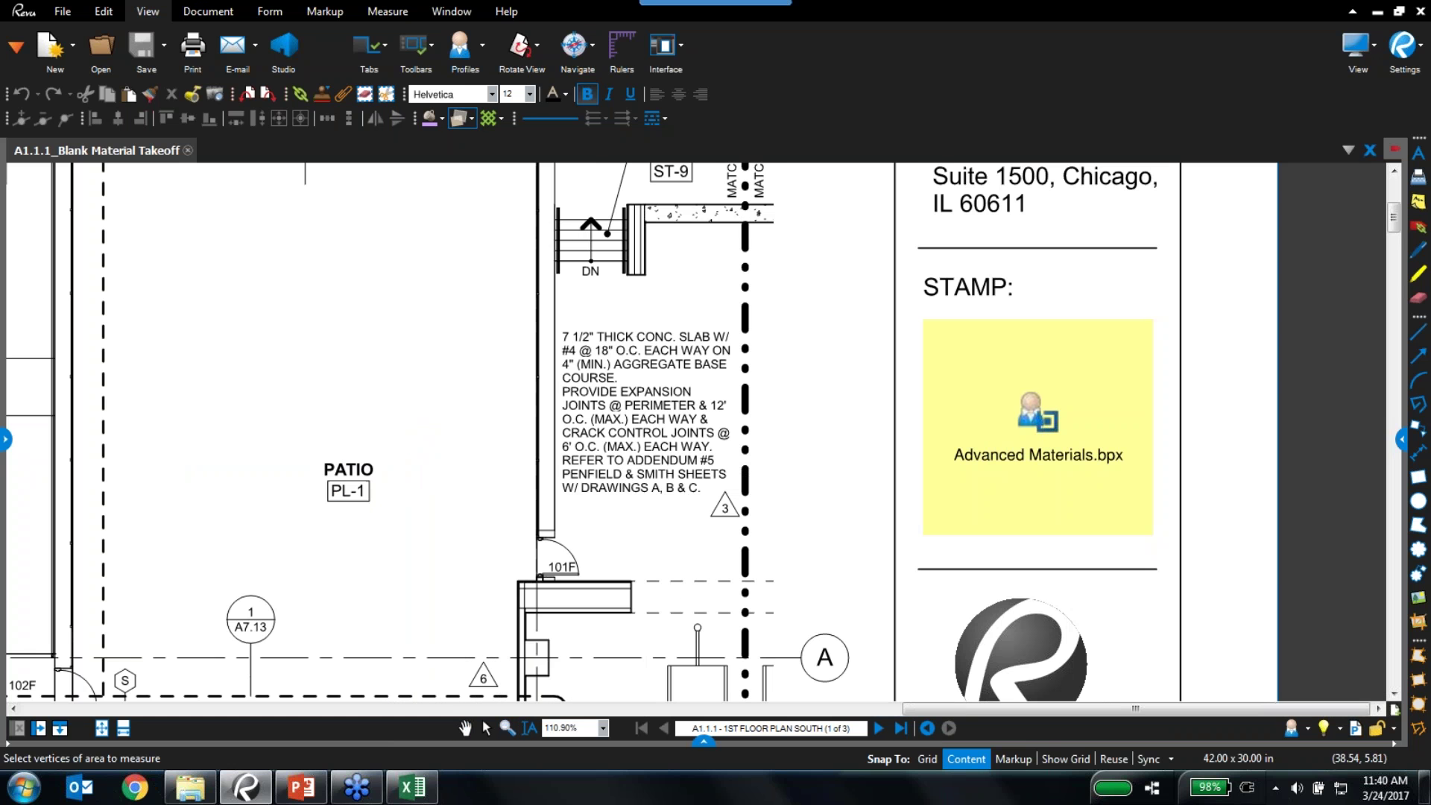
Check the Advanced Materials entry in the profile manager and its export options, leaving without changes
{"action": "left_click", "coordinate": [460, 55]}
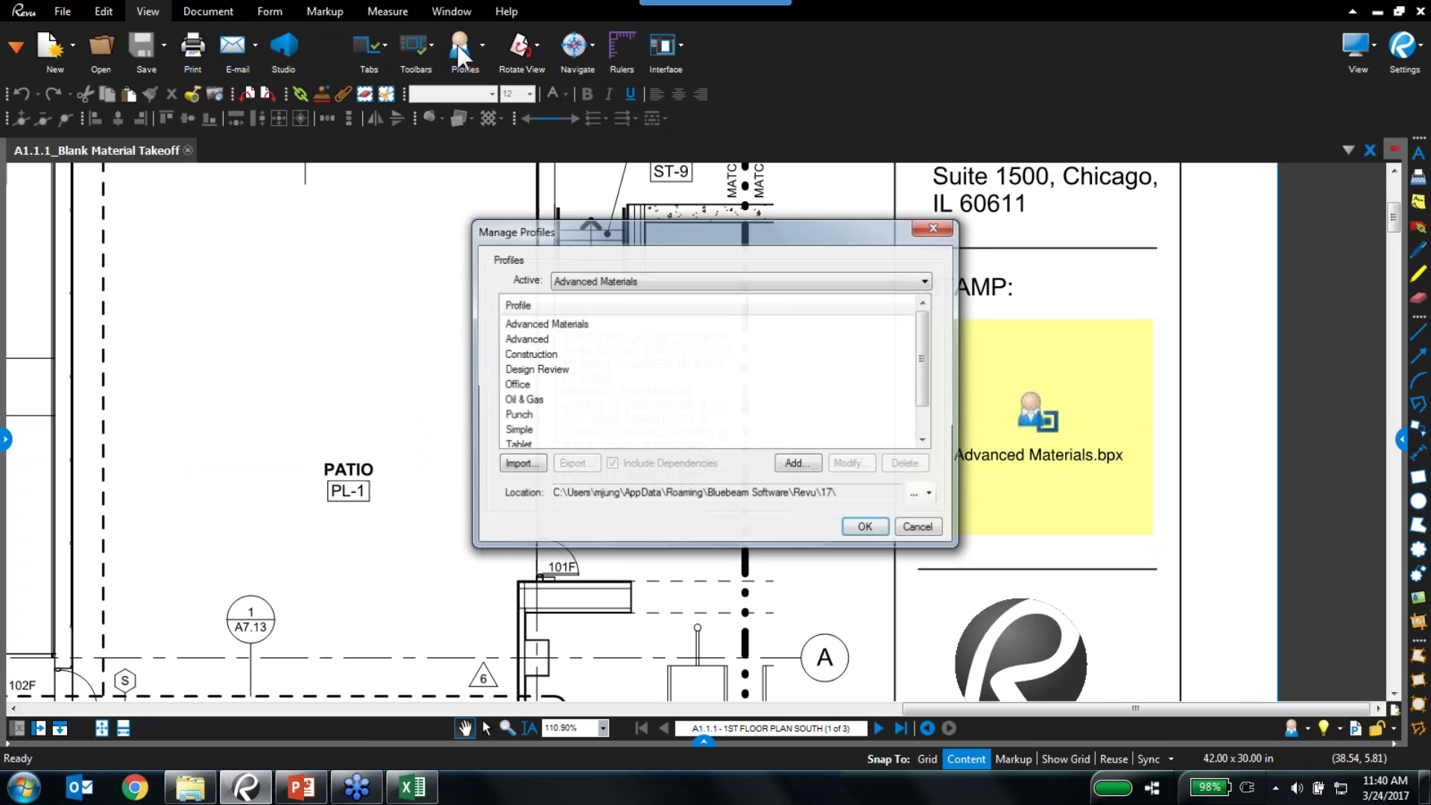
{"action": "left_click", "coordinate": [584, 325]}
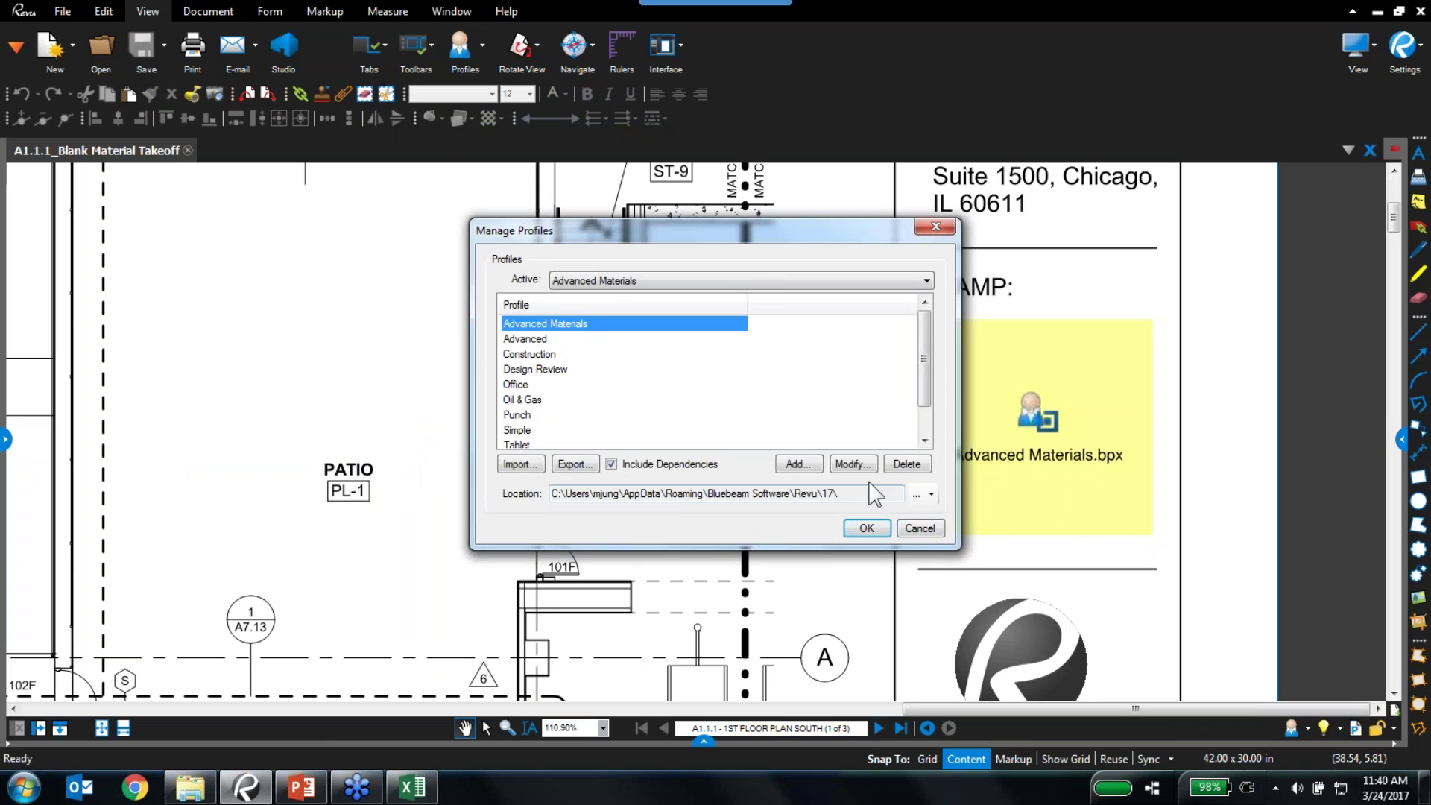
{"action": "left_click", "coordinate": [918, 528]}
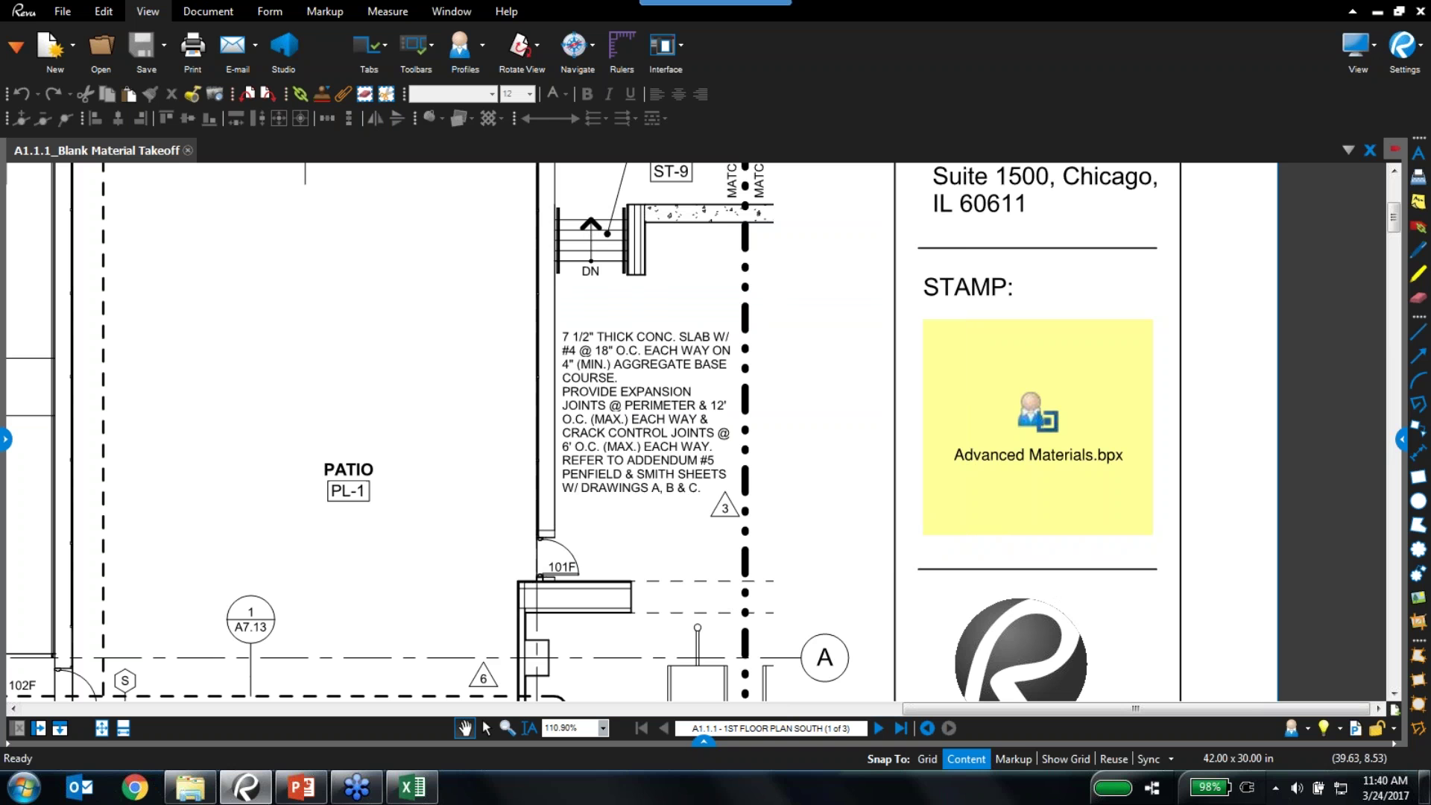
Show the page's scale and measurement settings beside the dimension string above the Inbound Baggage 129 label
{"action": "left_click", "coordinate": [97, 733]}
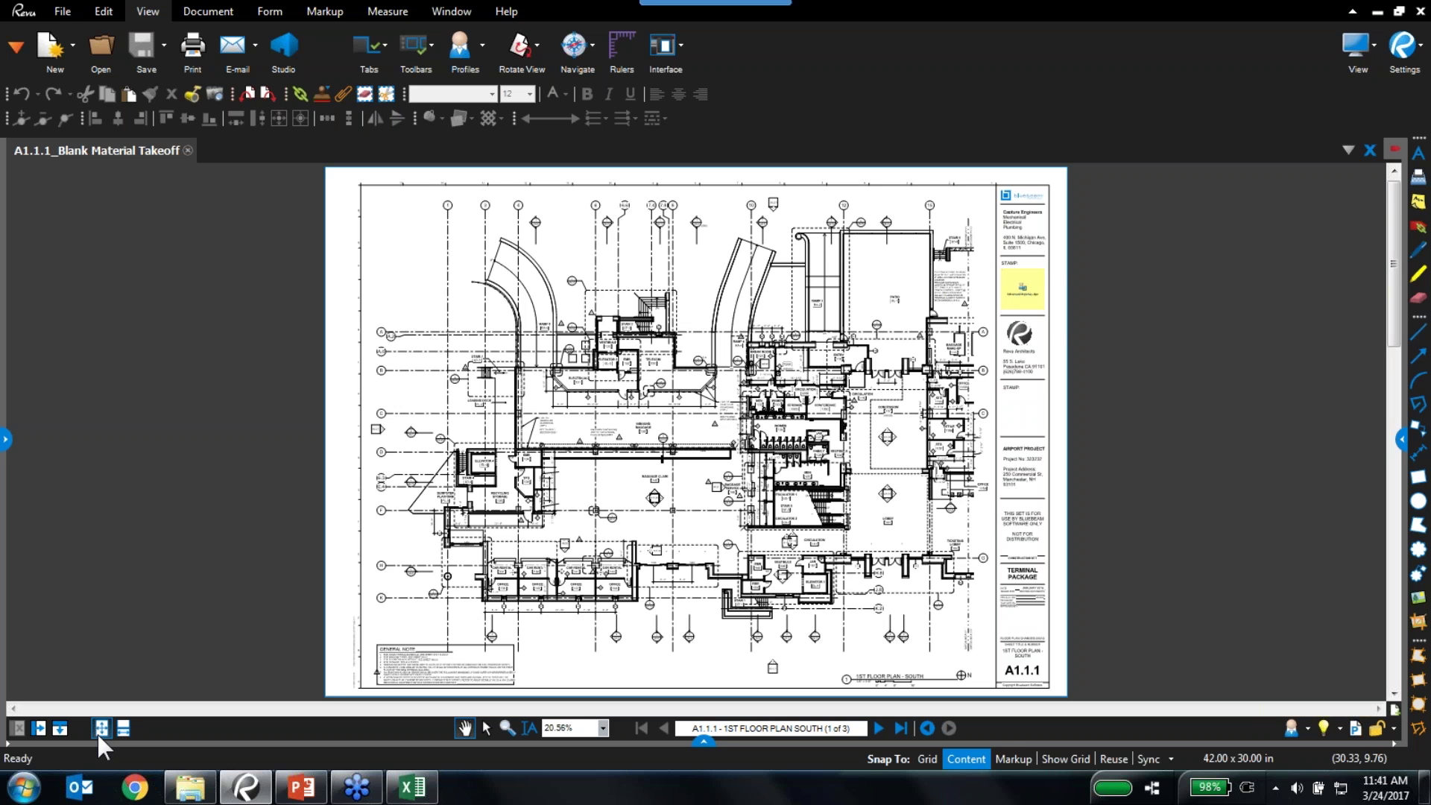
{"action": "left_click", "coordinate": [380, 10]}
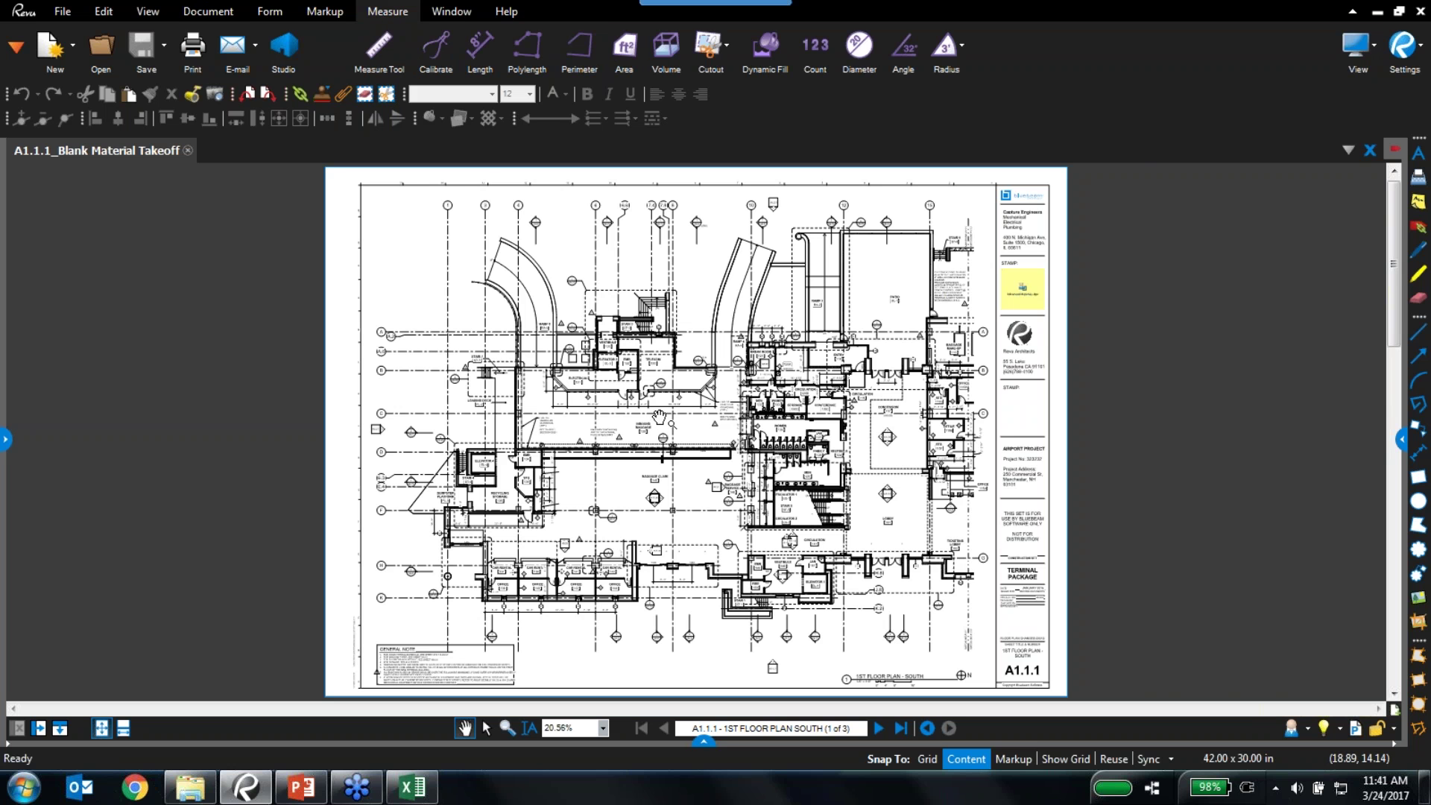
{"action": "scroll", "coordinate": [674, 425], "scroll_direction": "up", "scroll_amount": 4}
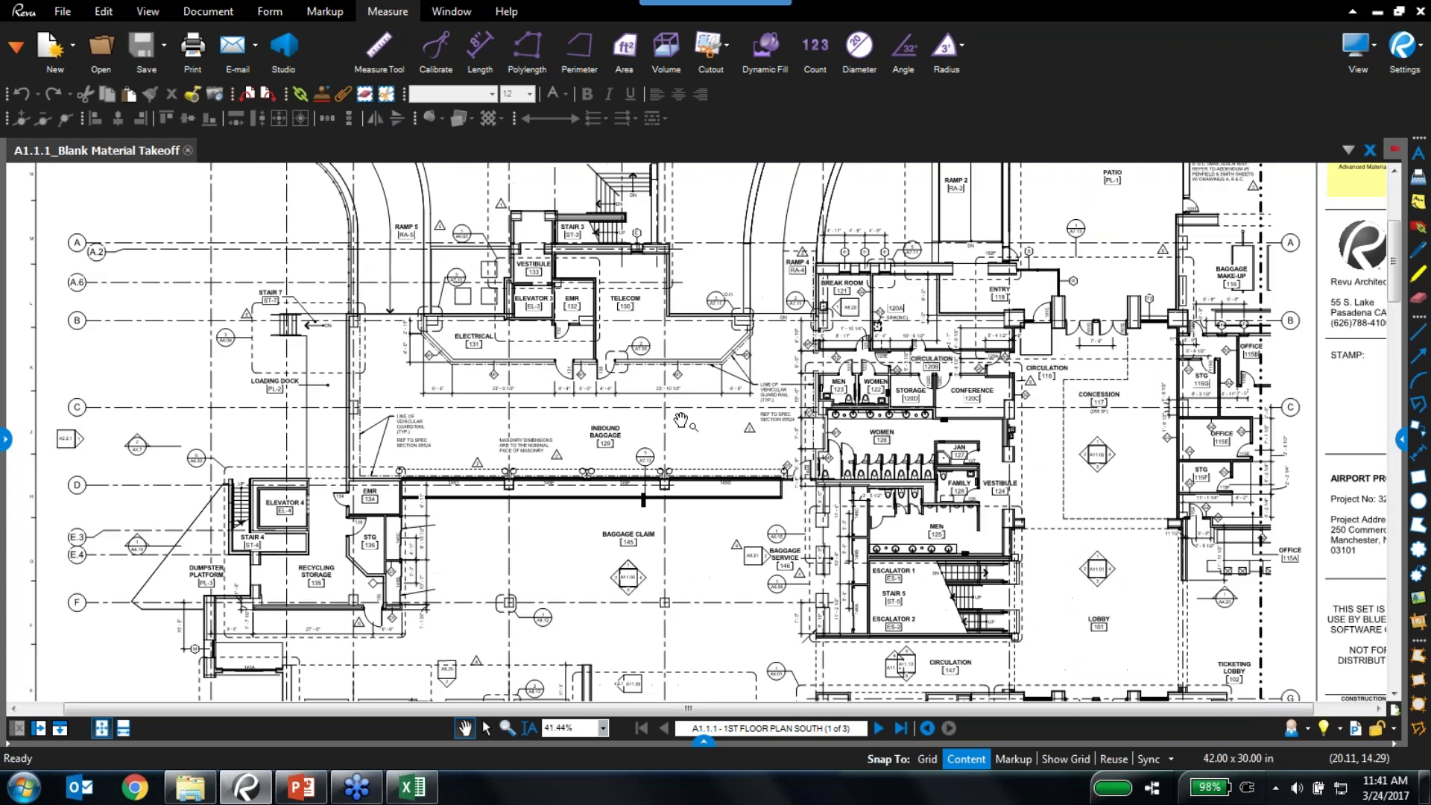
{"action": "scroll", "coordinate": [680, 421], "scroll_direction": "up", "scroll_amount": 3}
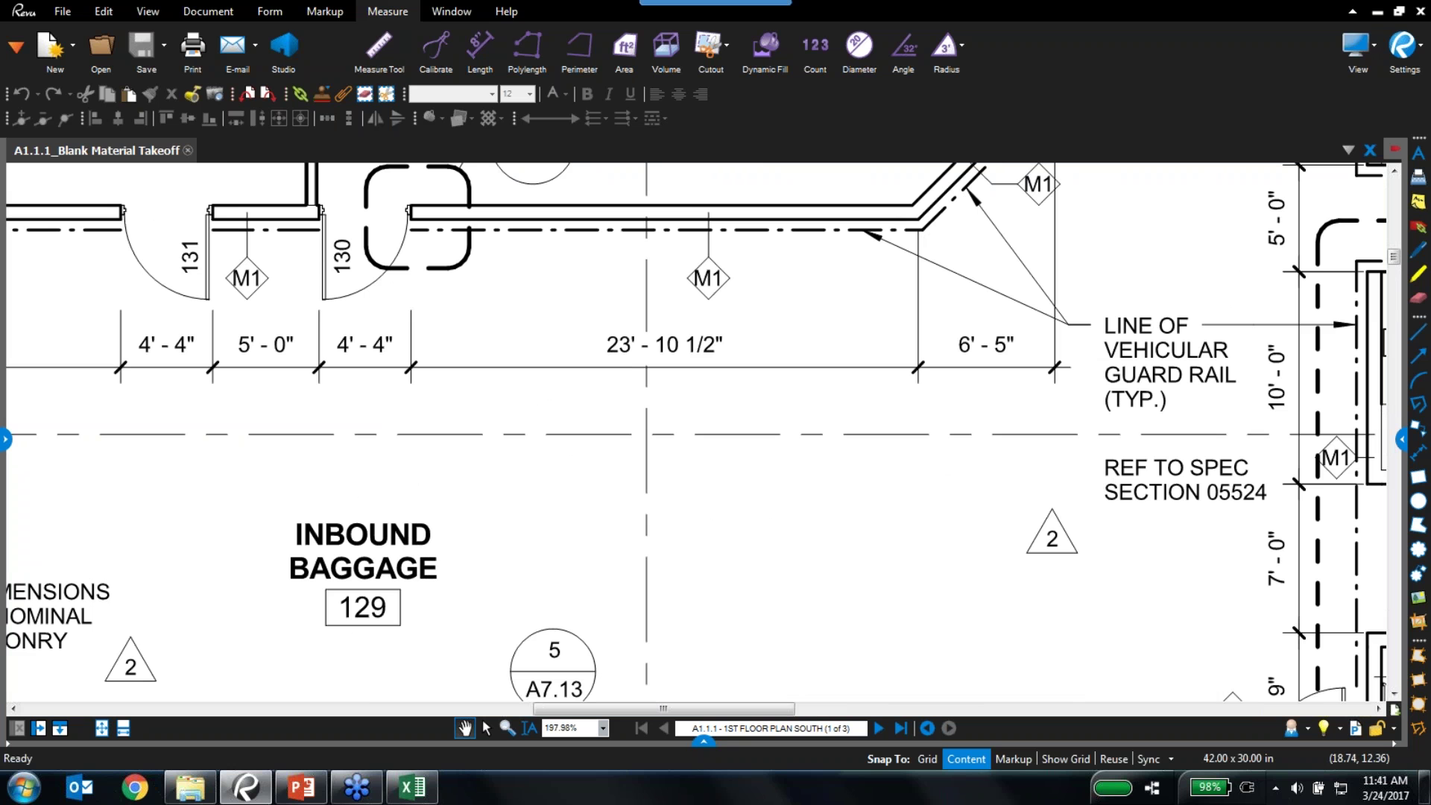
{"action": "left_click", "coordinate": [16, 47]}
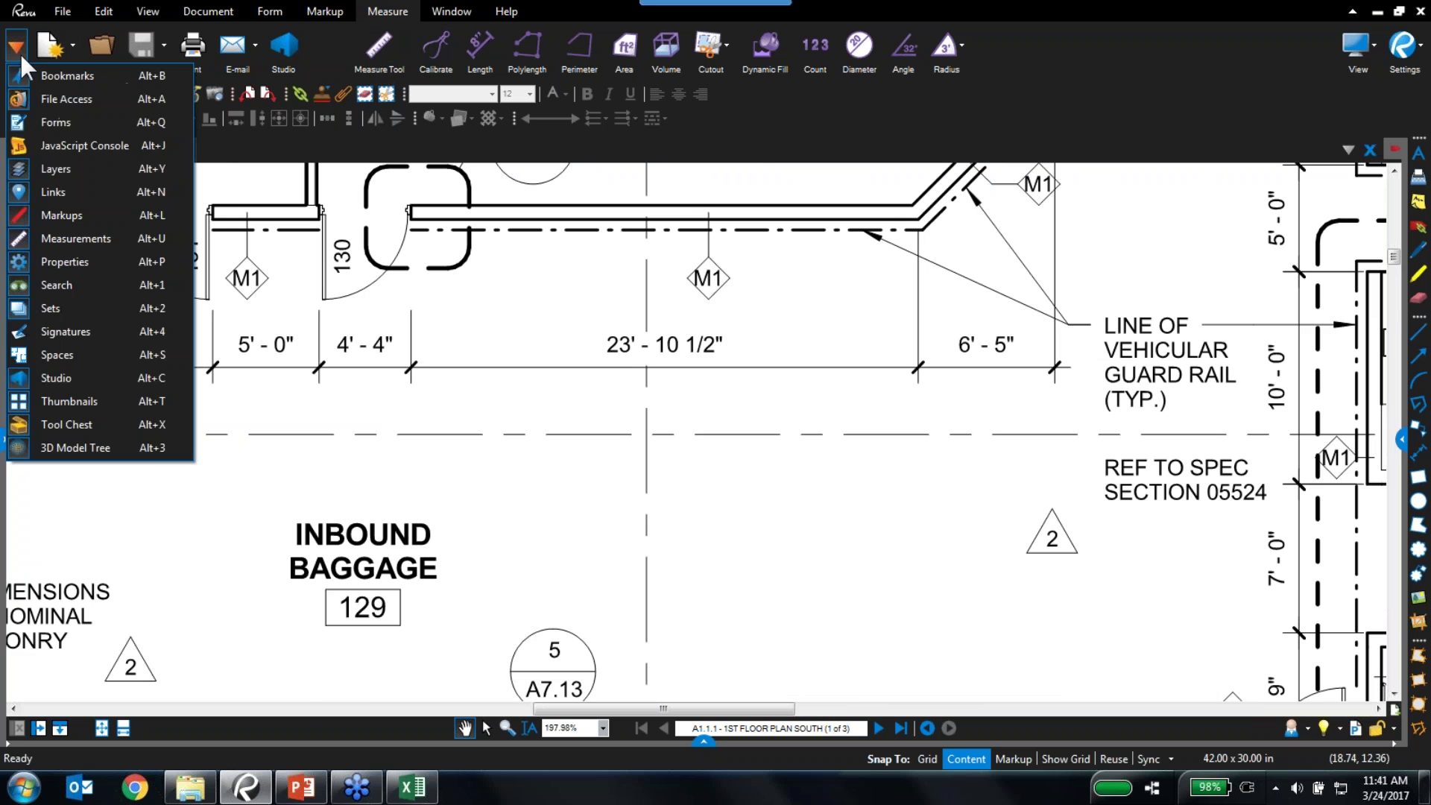
{"action": "left_click", "coordinate": [74, 238]}
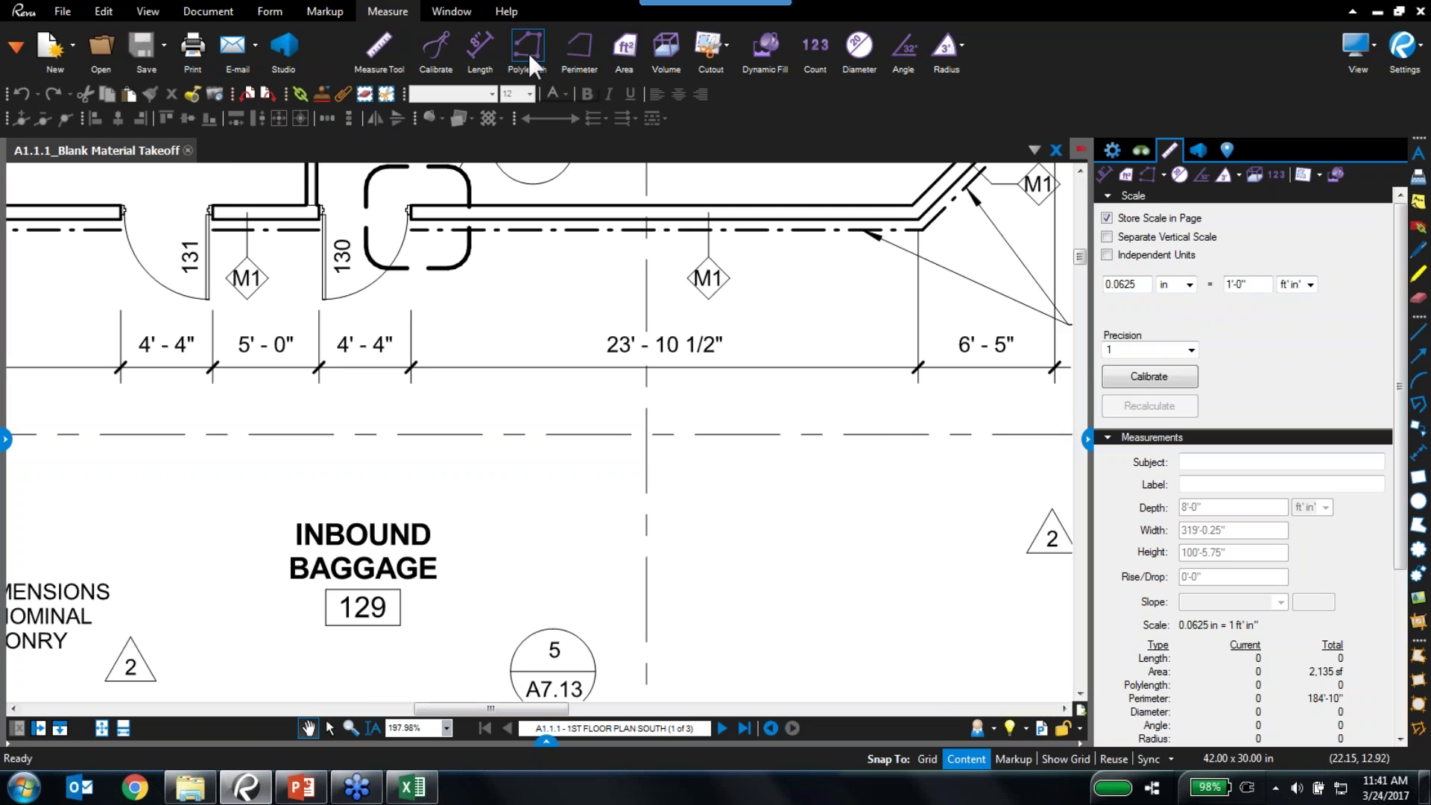
Calibrate the page scale across the 23' - 10 1/2" dimension above Inbound Baggage, entering 23'-10.5" as the distance
{"action": "left_click", "coordinate": [437, 52]}
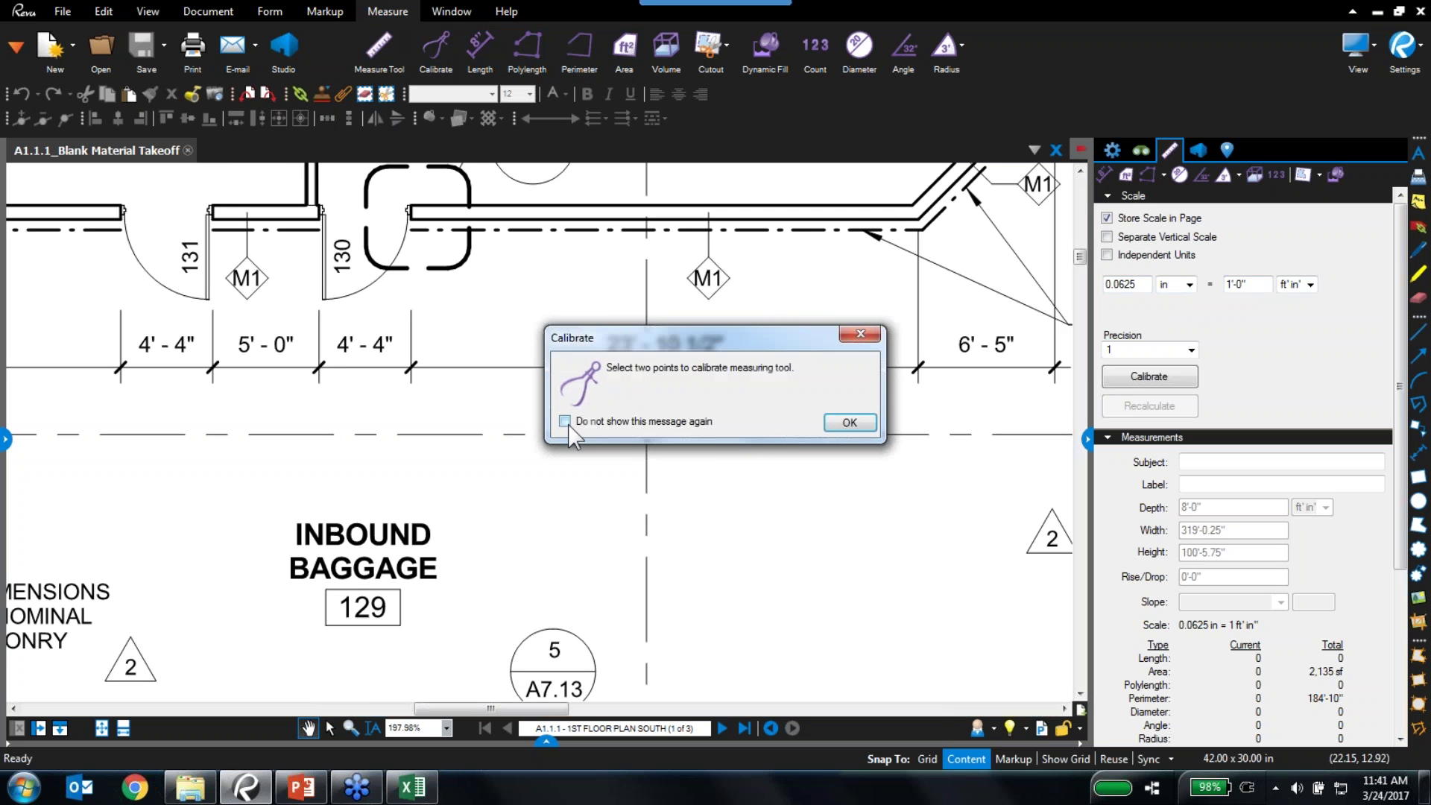
{"action": "left_click", "coordinate": [847, 417]}
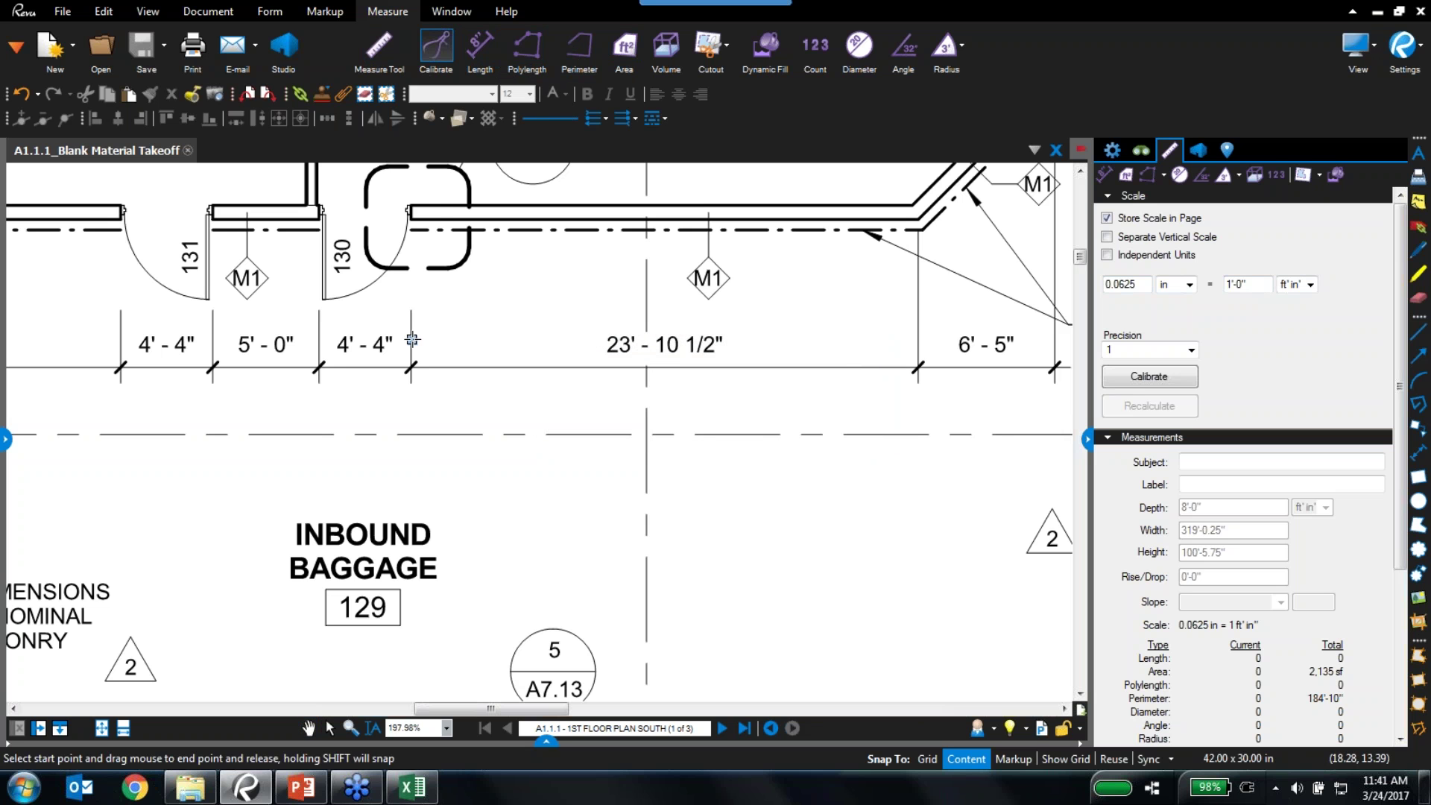
{"action": "left_click_drag", "start_coordinate": [411, 338], "coordinate": [918, 339]}
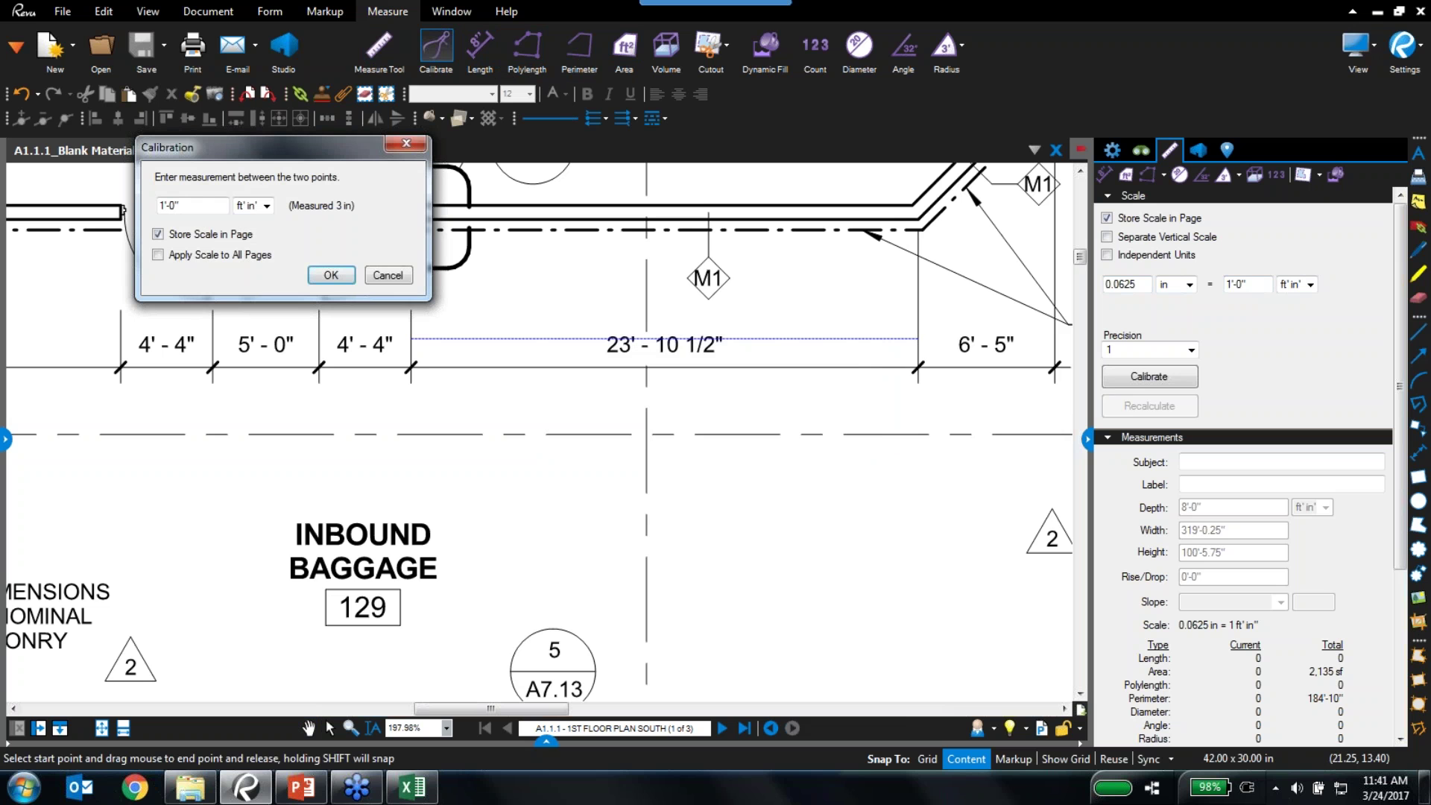
{"action": "left_click", "coordinate": [198, 209]}
{"action": "key", "text": "BackSpace"}
{"action": "type", "text": "23'-10.5"}
{"action": "type", "text": "\""}
{"action": "left_click", "coordinate": [321, 279]}
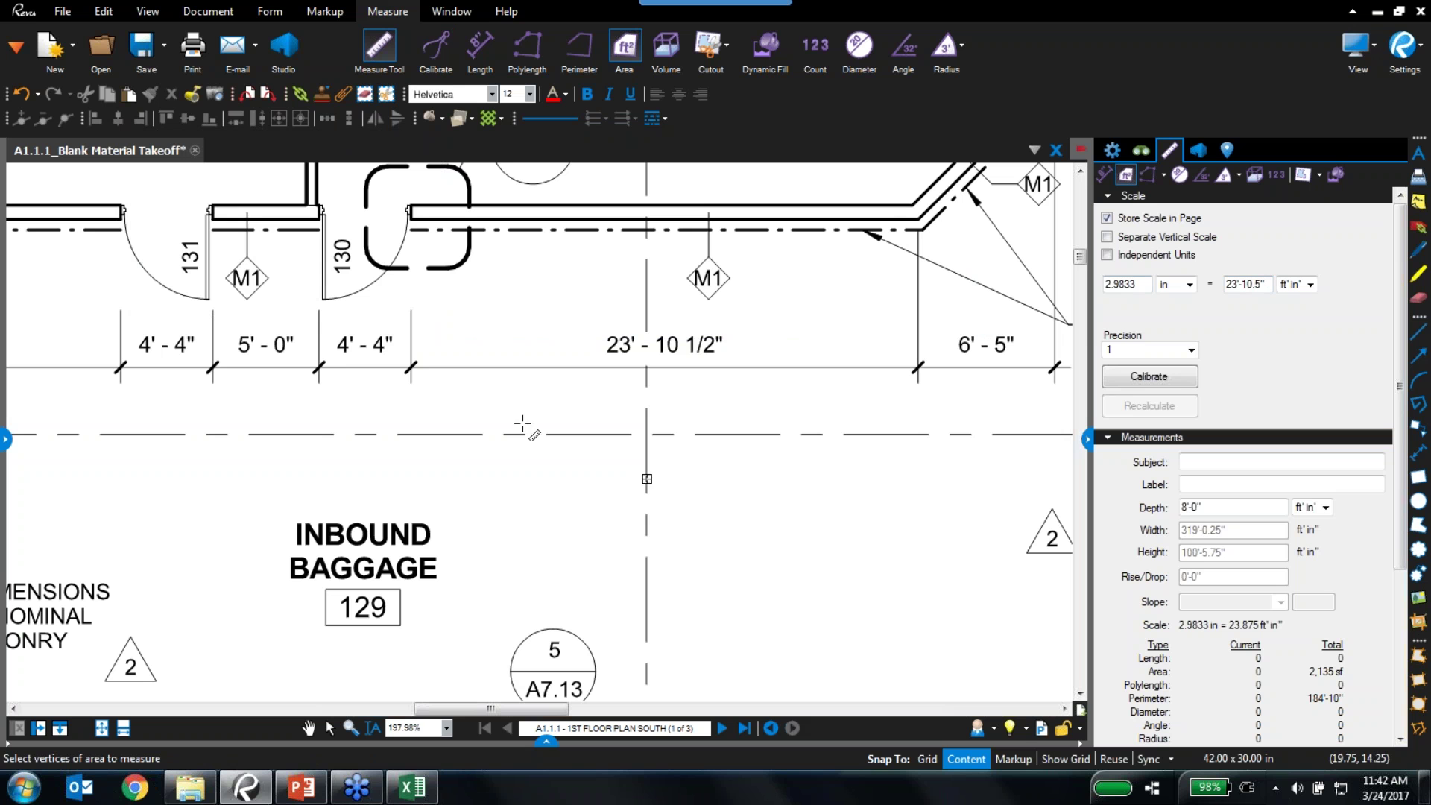
Check the calibration with length measurements across the drawn 4' - 4" and 5' - 0" dimensions beside doors 130 and 131
{"action": "left_click", "coordinate": [480, 46]}
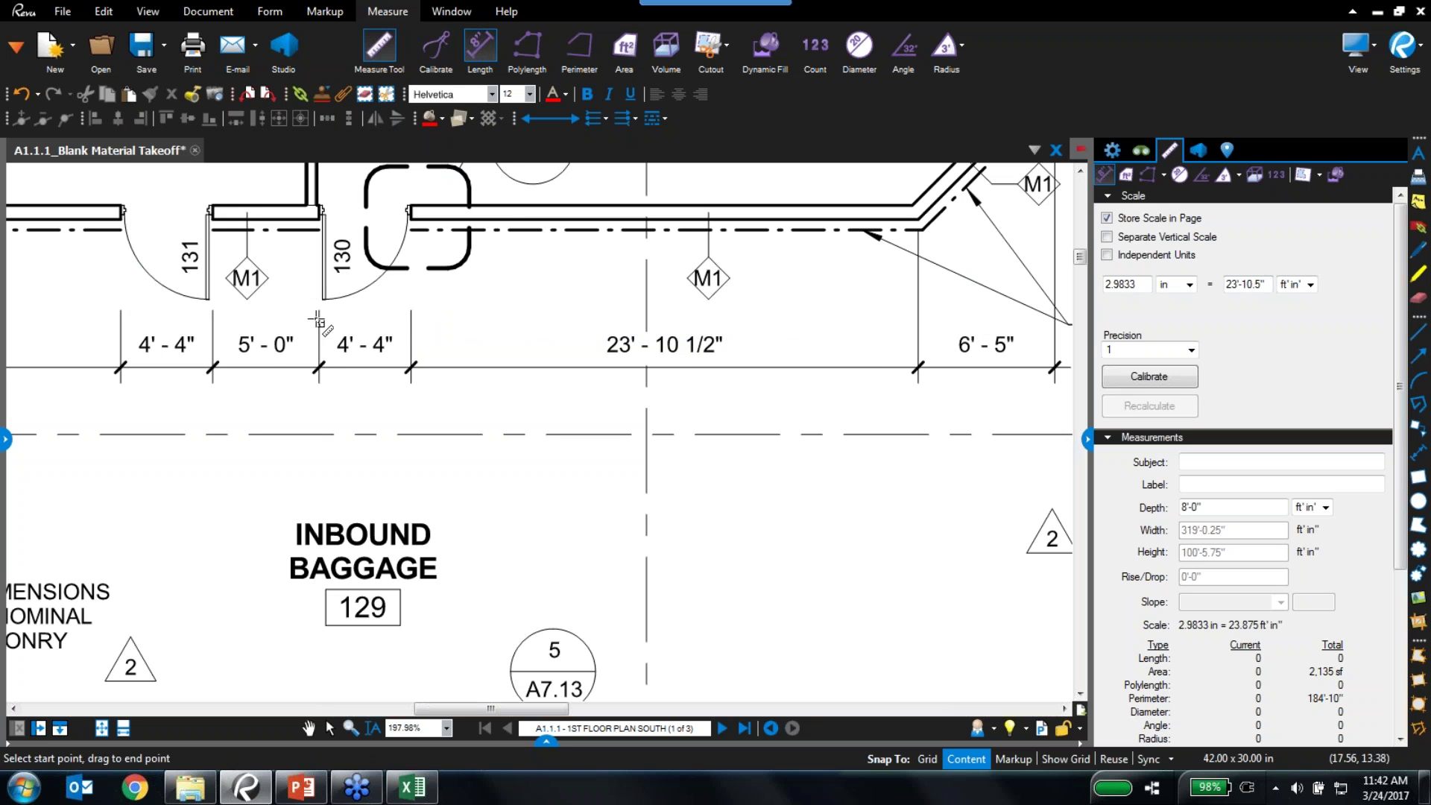
{"action": "left_click_drag", "start_coordinate": [318, 319], "coordinate": [412, 318]}
{"action": "left_click_drag", "start_coordinate": [213, 339], "coordinate": [319, 340]}
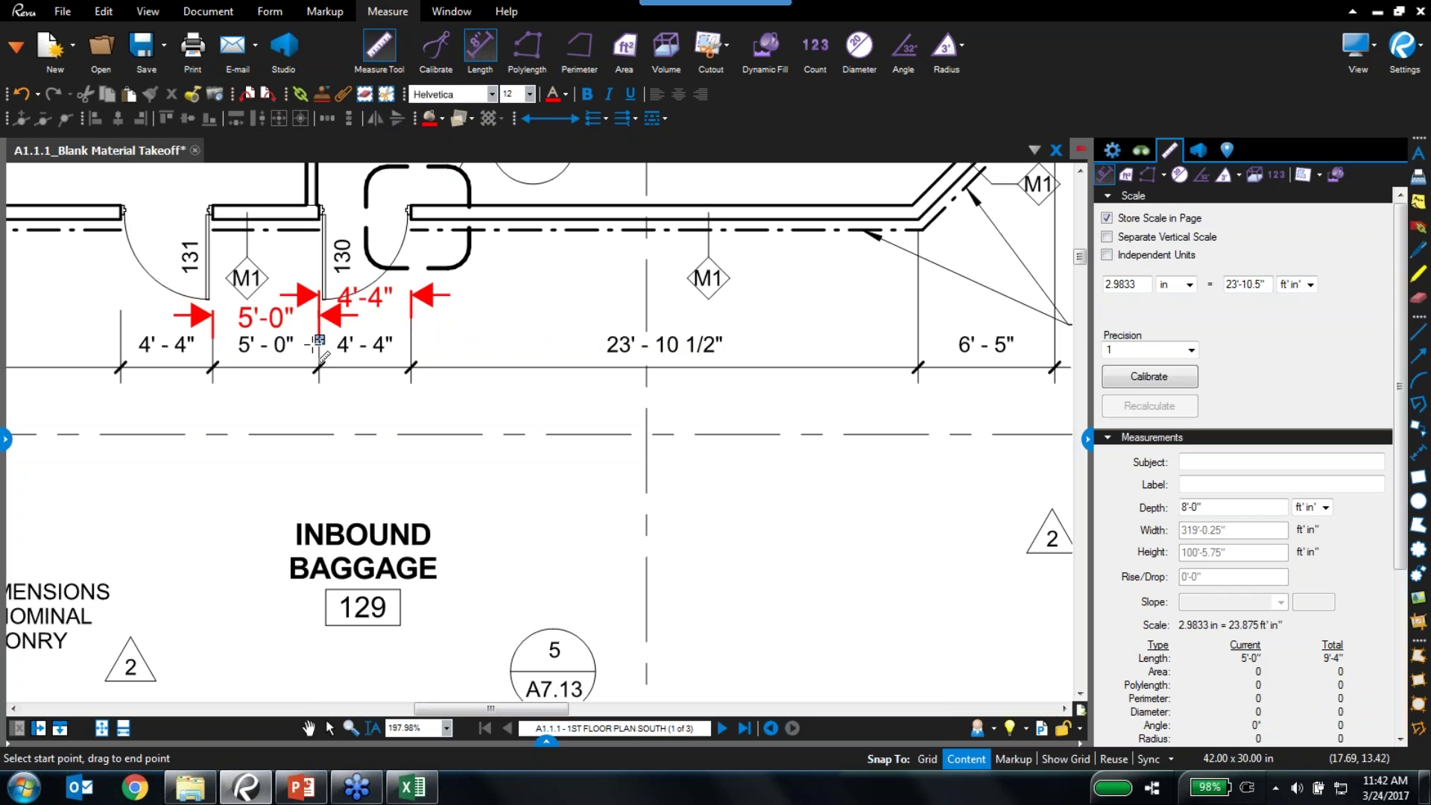
{"action": "key", "text": "Escape"}
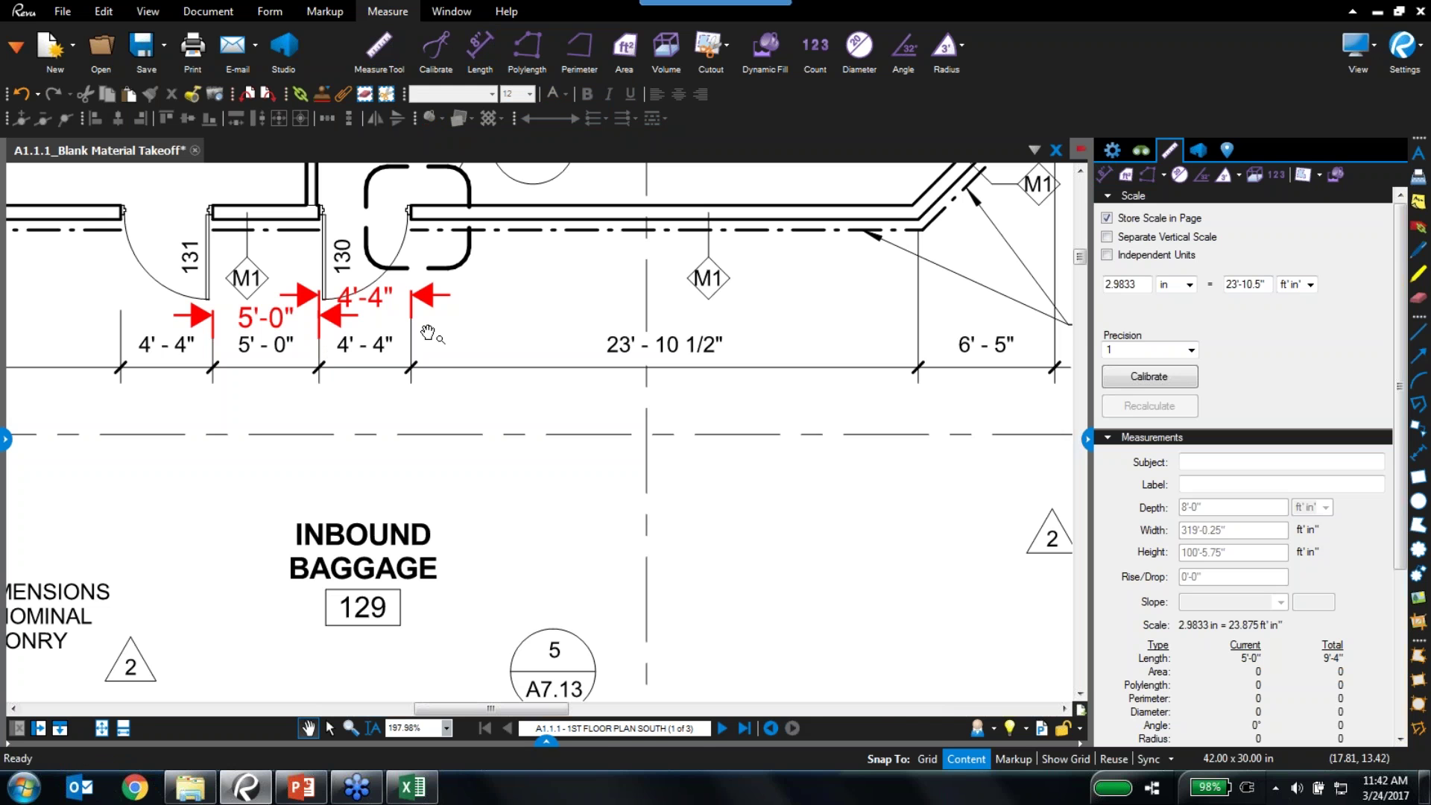
Hide the measurement settings and start Dynamic Fill near the break room and conference room, moving its toolbar clear of these rooms
{"action": "left_click", "coordinate": [1088, 439]}
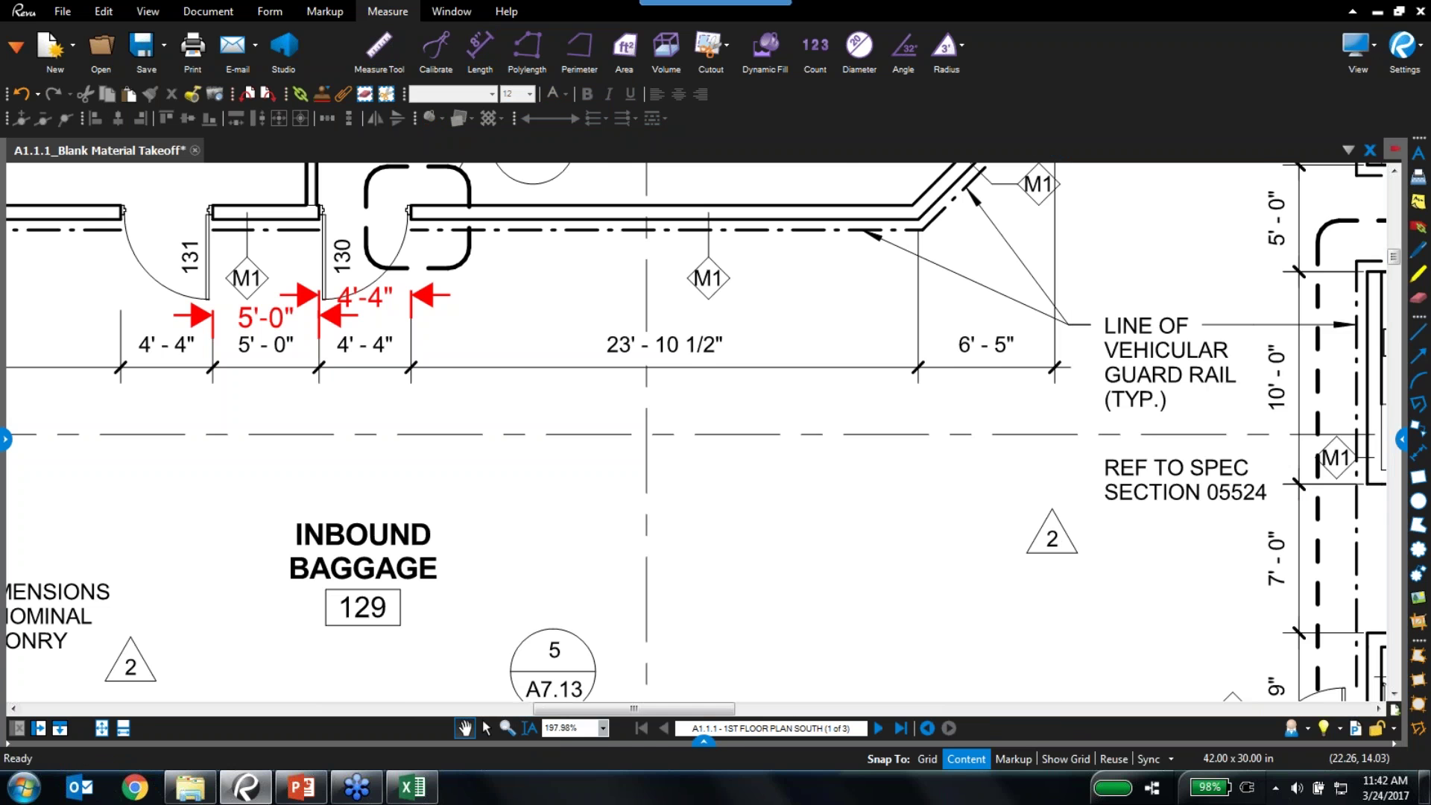
{"action": "scroll", "coordinate": [725, 481], "scroll_direction": "down", "scroll_amount": 4}
{"action": "left_click_drag", "start_coordinate": [724, 481], "coordinate": [228, 602]}
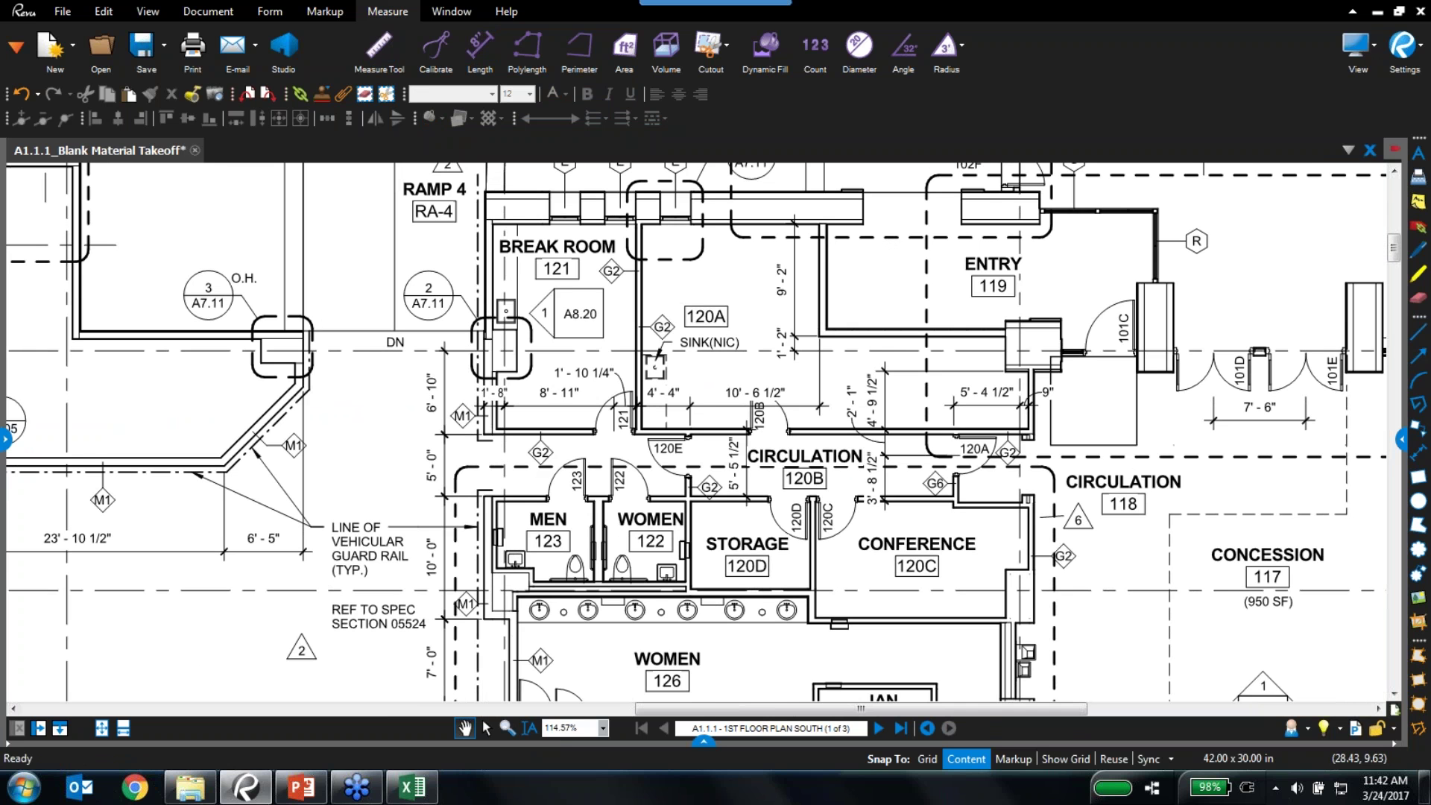
{"action": "left_click", "coordinate": [751, 59]}
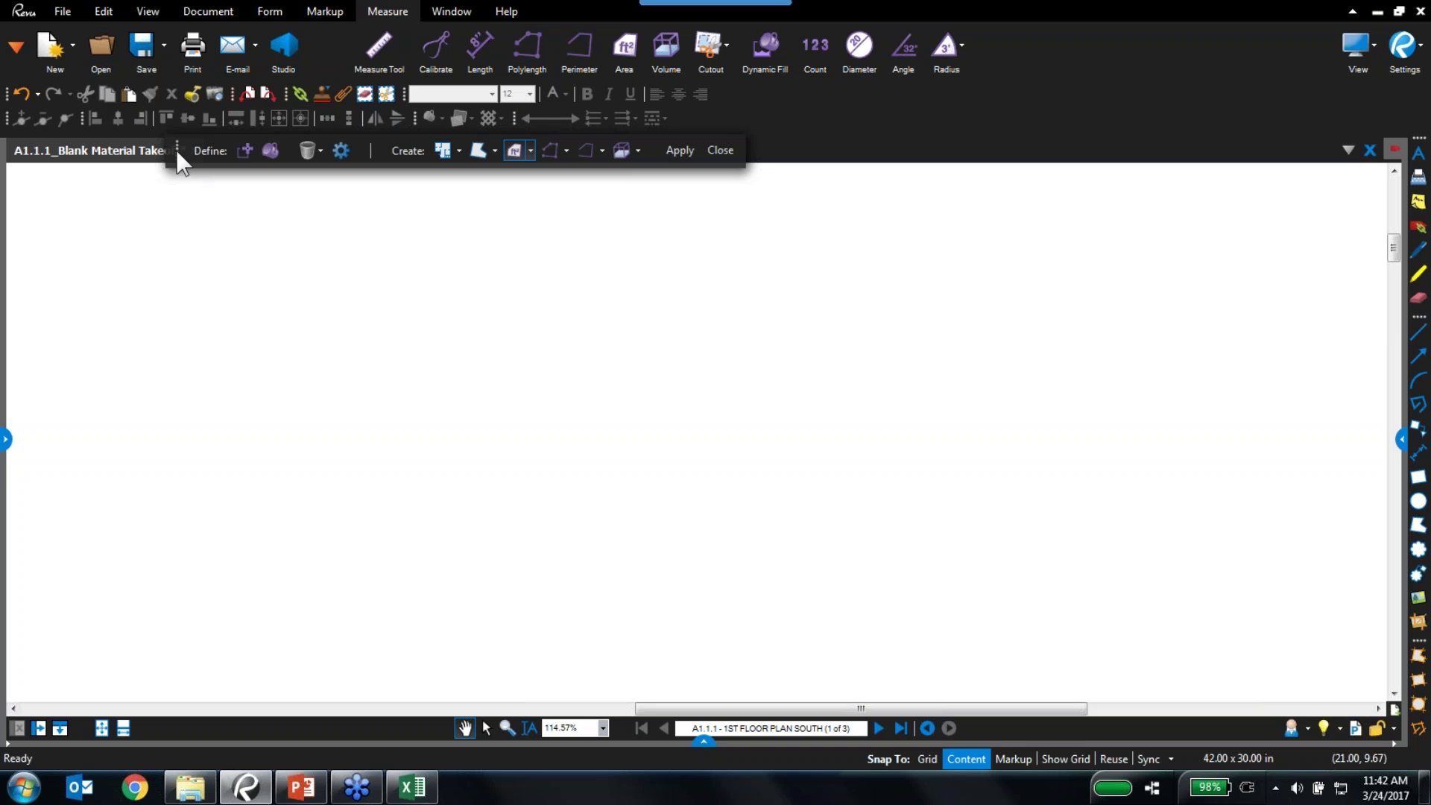
{"action": "mouse_move", "coordinate": [175, 158]}
{"action": "left_mouse_down"}
{"action": "mouse_move", "coordinate": [153, 175]}
{"action": "mouse_move", "coordinate": [20, 192]}
{"action": "left_mouse_up"}
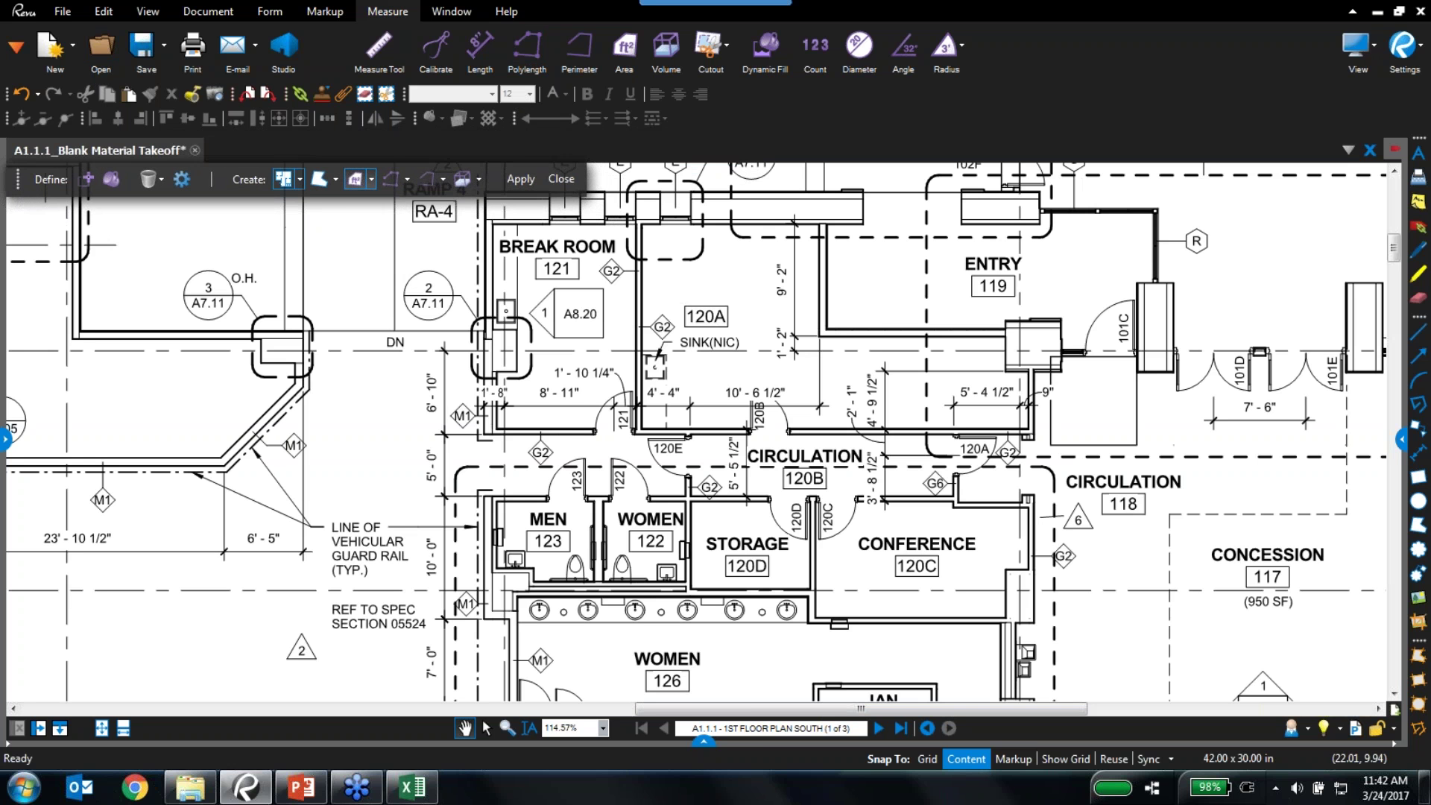
Name the space that Dynamic Fill creates Room 120C
{"action": "left_click", "coordinate": [298, 181]}
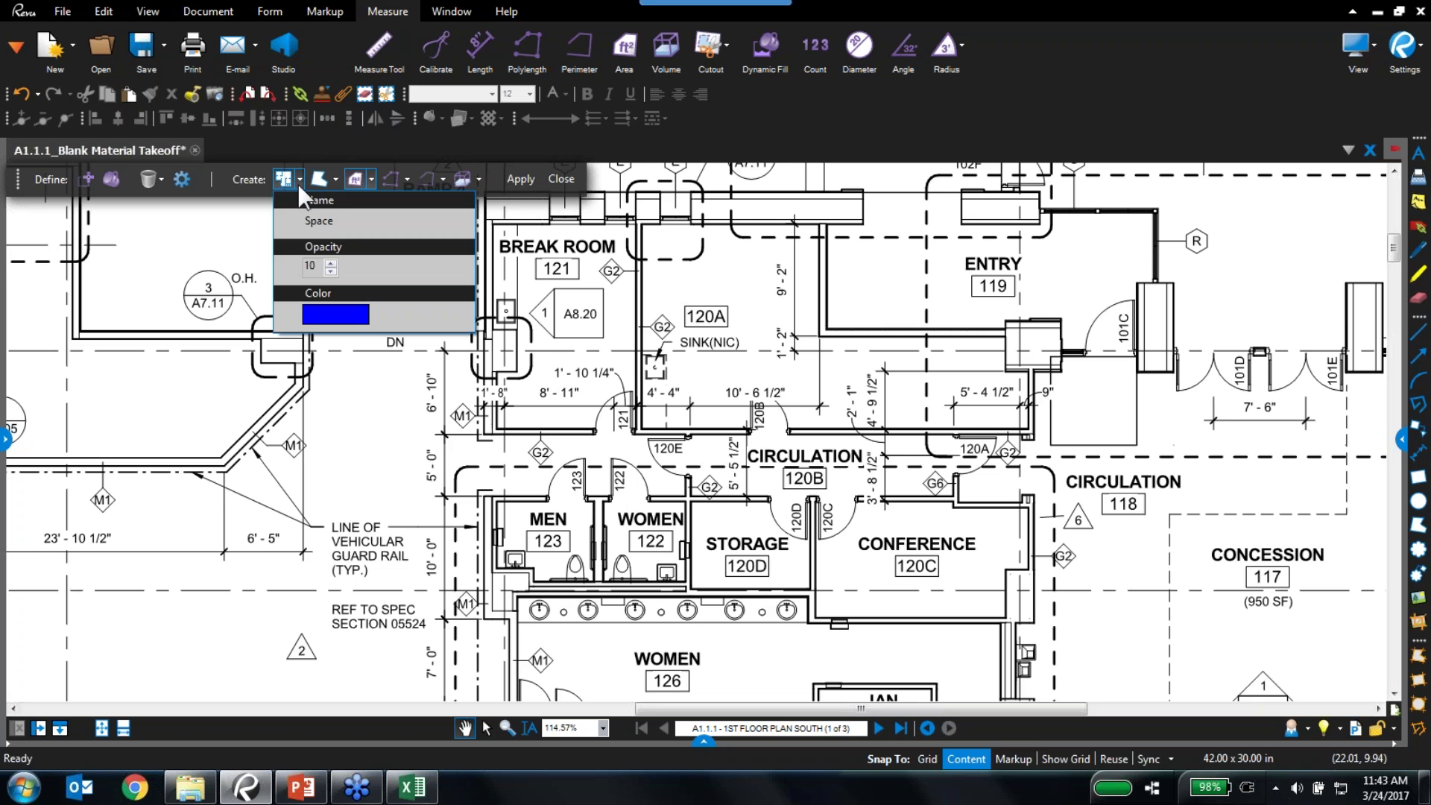
{"action": "left_click_drag", "start_coordinate": [336, 221], "coordinate": [292, 221]}
{"action": "type", "text": "Room 125"}
{"action": "key", "text": "BackSpace"}
{"action": "type", "text": "0C"}
{"action": "left_click", "coordinate": [312, 187]}
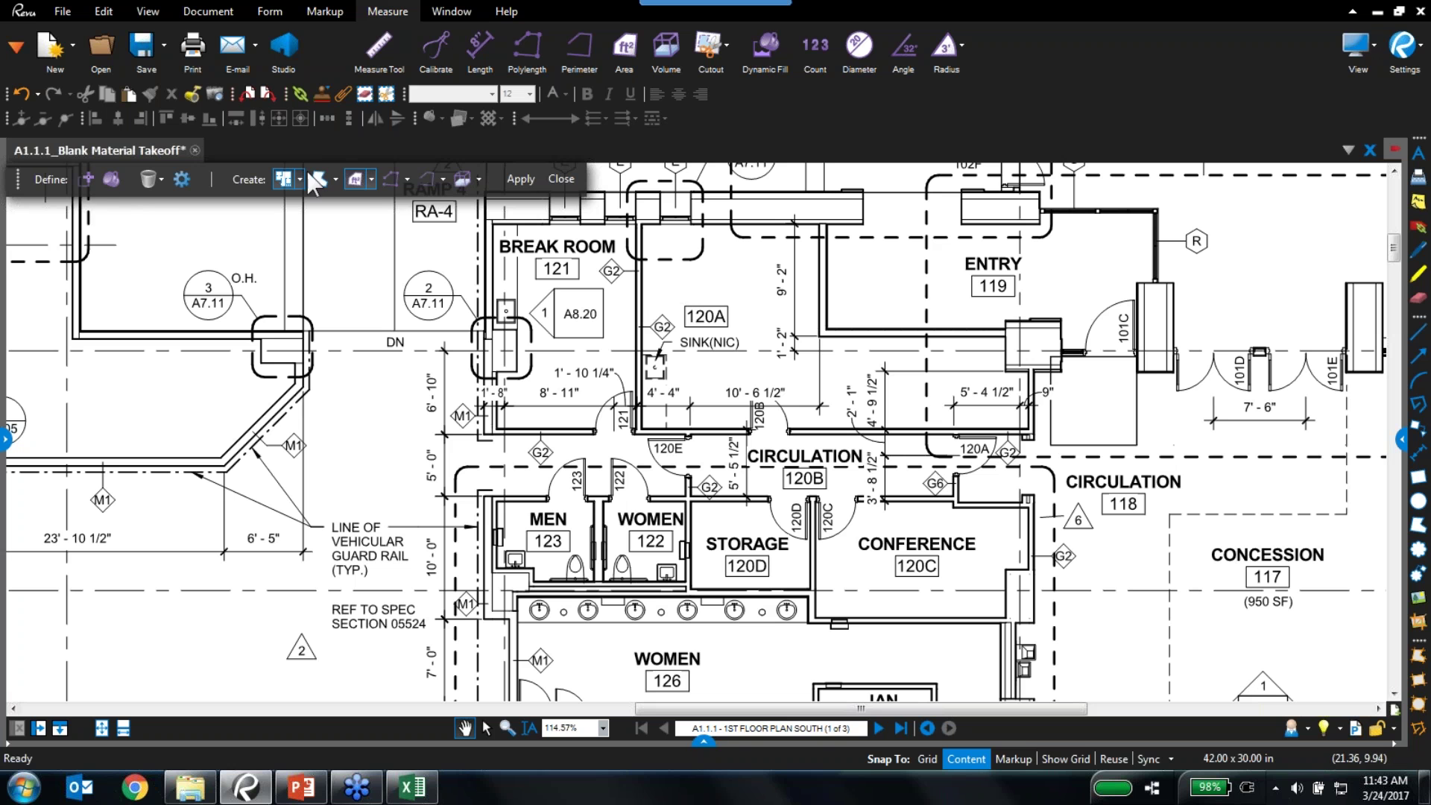
Add Dynamic Fill boundary lines across the door openings of Men 123 and Women 122
{"action": "left_click", "coordinate": [80, 181]}
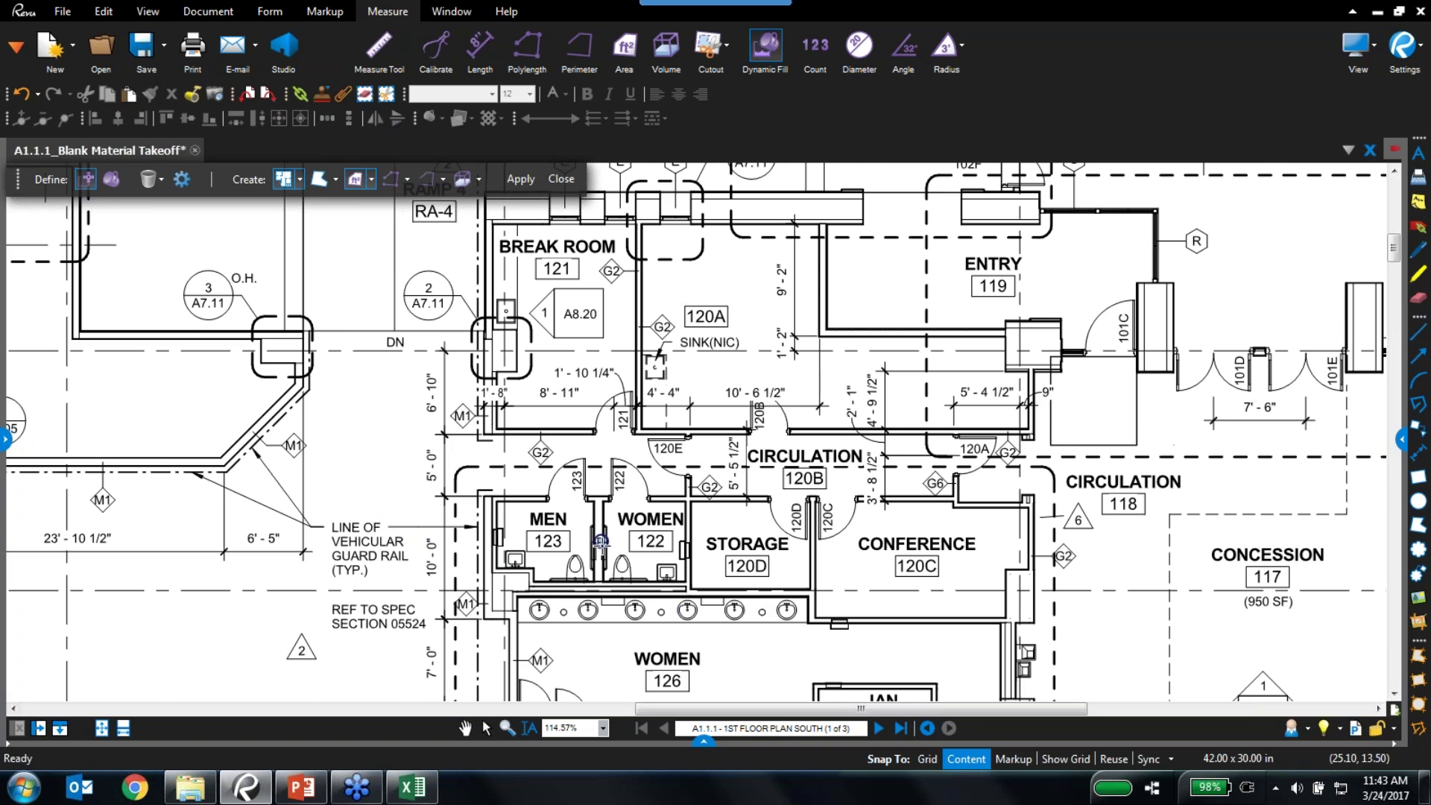
{"action": "scroll", "coordinate": [601, 542], "scroll_direction": "up", "scroll_amount": 1}
{"action": "scroll", "coordinate": [600, 542], "scroll_direction": "up", "scroll_amount": 1}
{"action": "left_click_drag", "start_coordinate": [836, 542], "coordinate": [702, 494]}
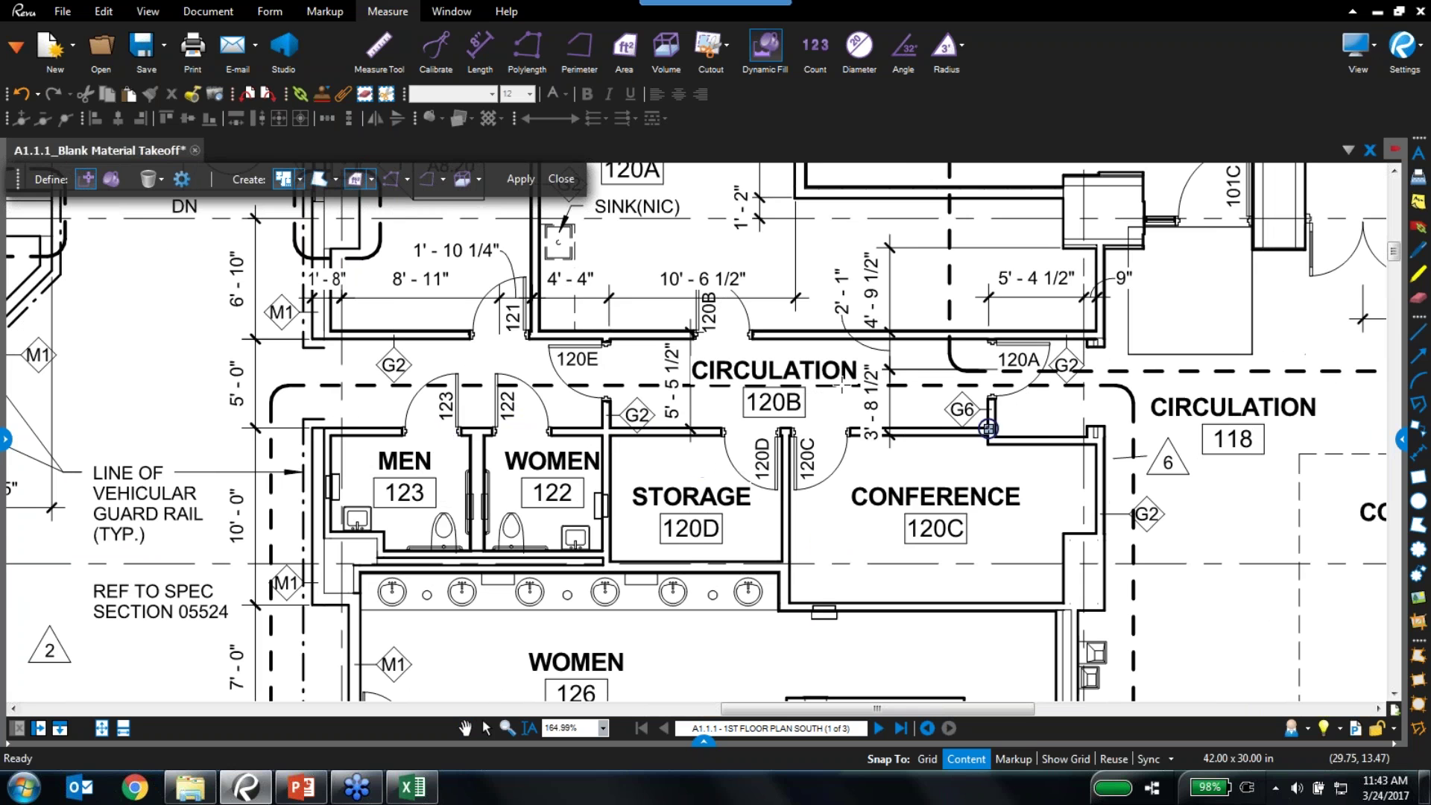
{"action": "left_click", "coordinate": [406, 429]}
{"action": "left_click", "coordinate": [462, 430]}
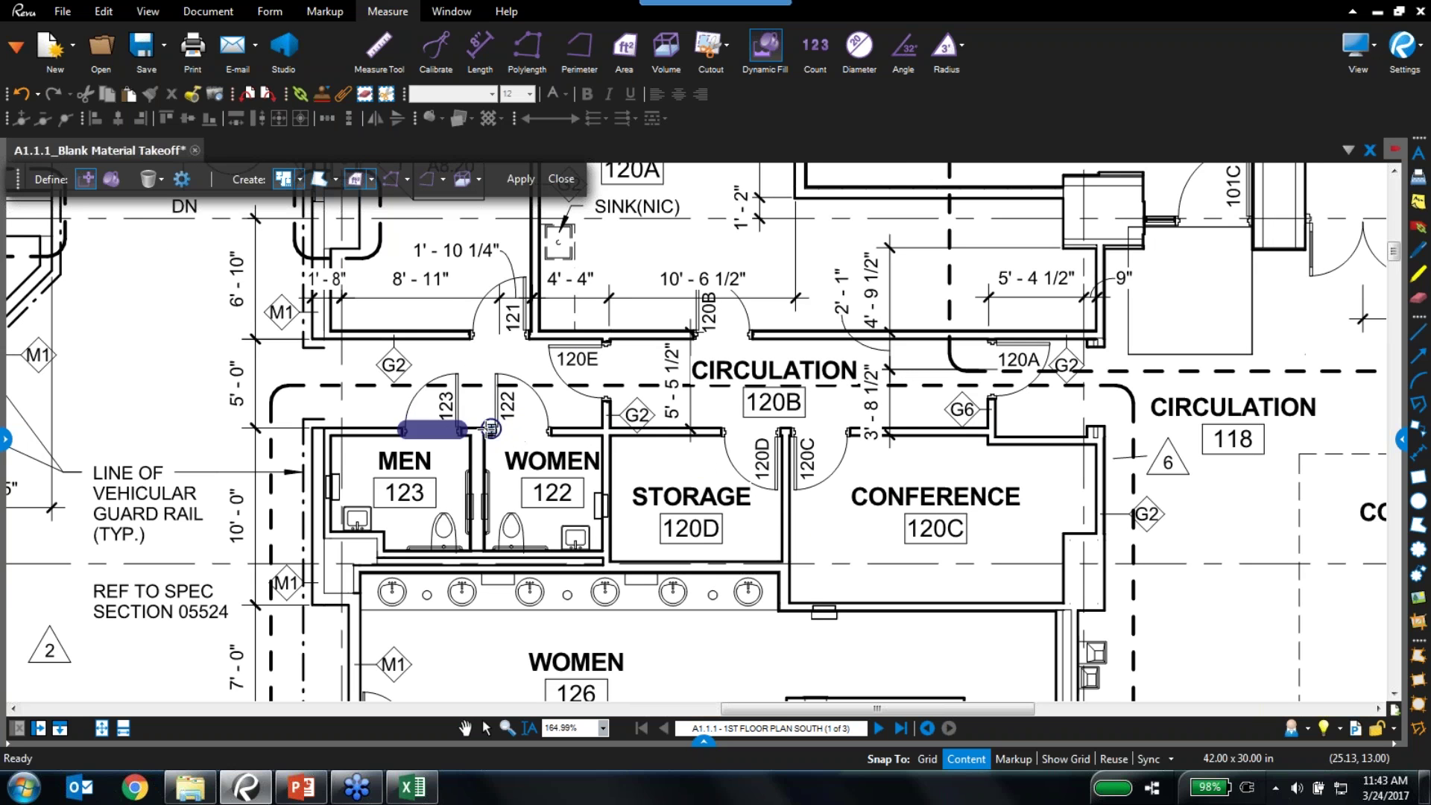
{"action": "left_click", "coordinate": [549, 431]}
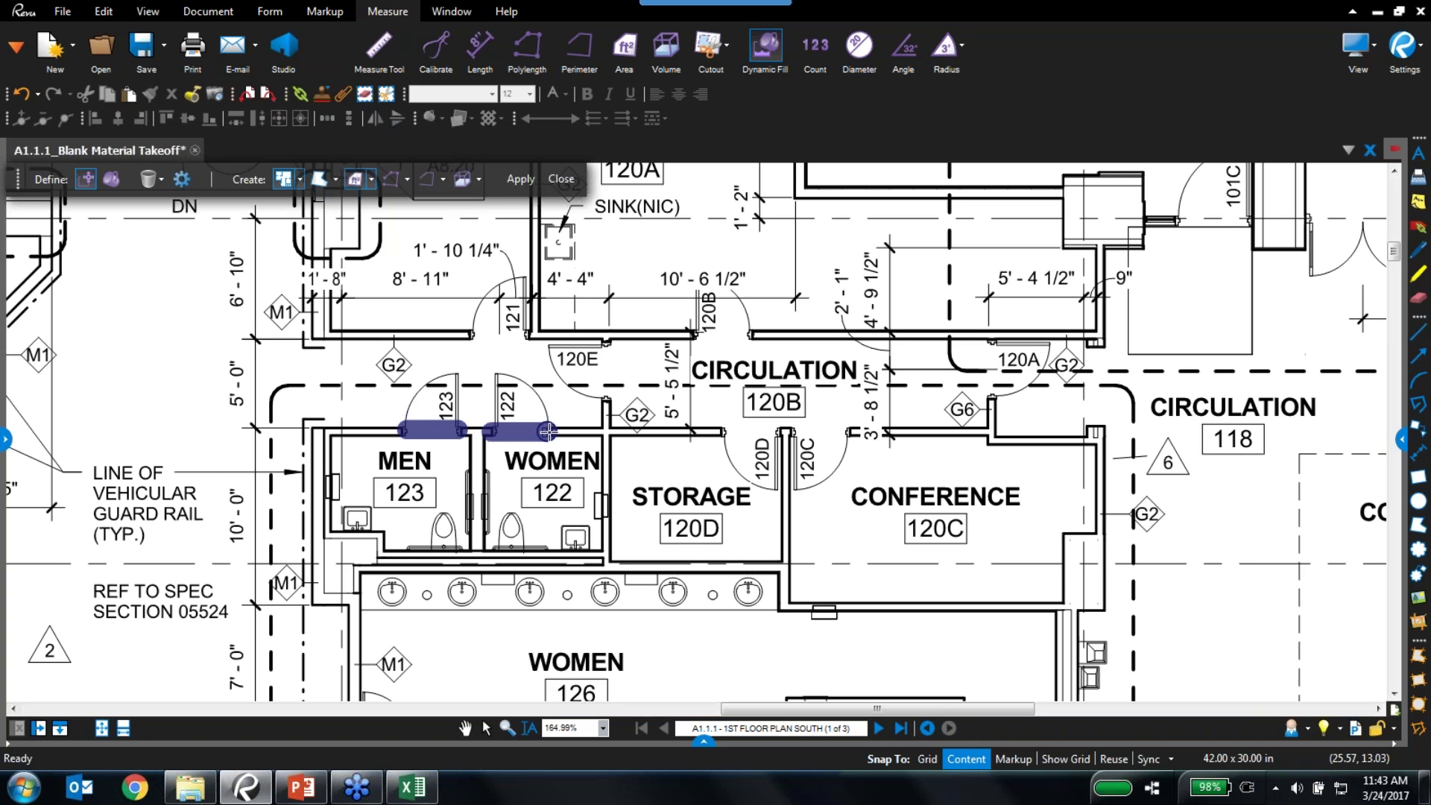
Add boundary lines across door openings 120D and 120C and the small wall gap beside door 120C
{"action": "left_click", "coordinate": [720, 431]}
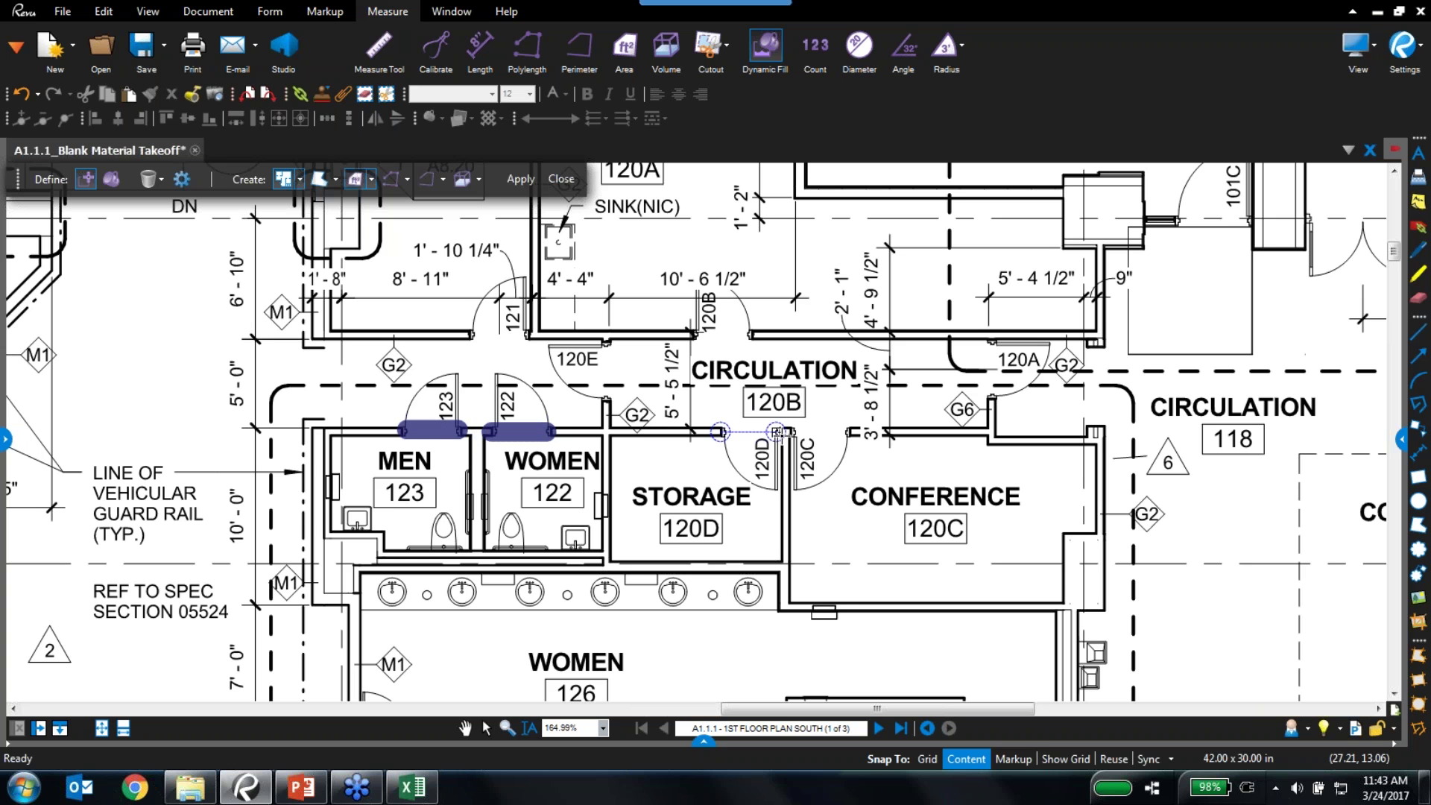
{"action": "left_click", "coordinate": [782, 432]}
{"action": "left_click", "coordinate": [795, 433]}
{"action": "left_click", "coordinate": [852, 431]}
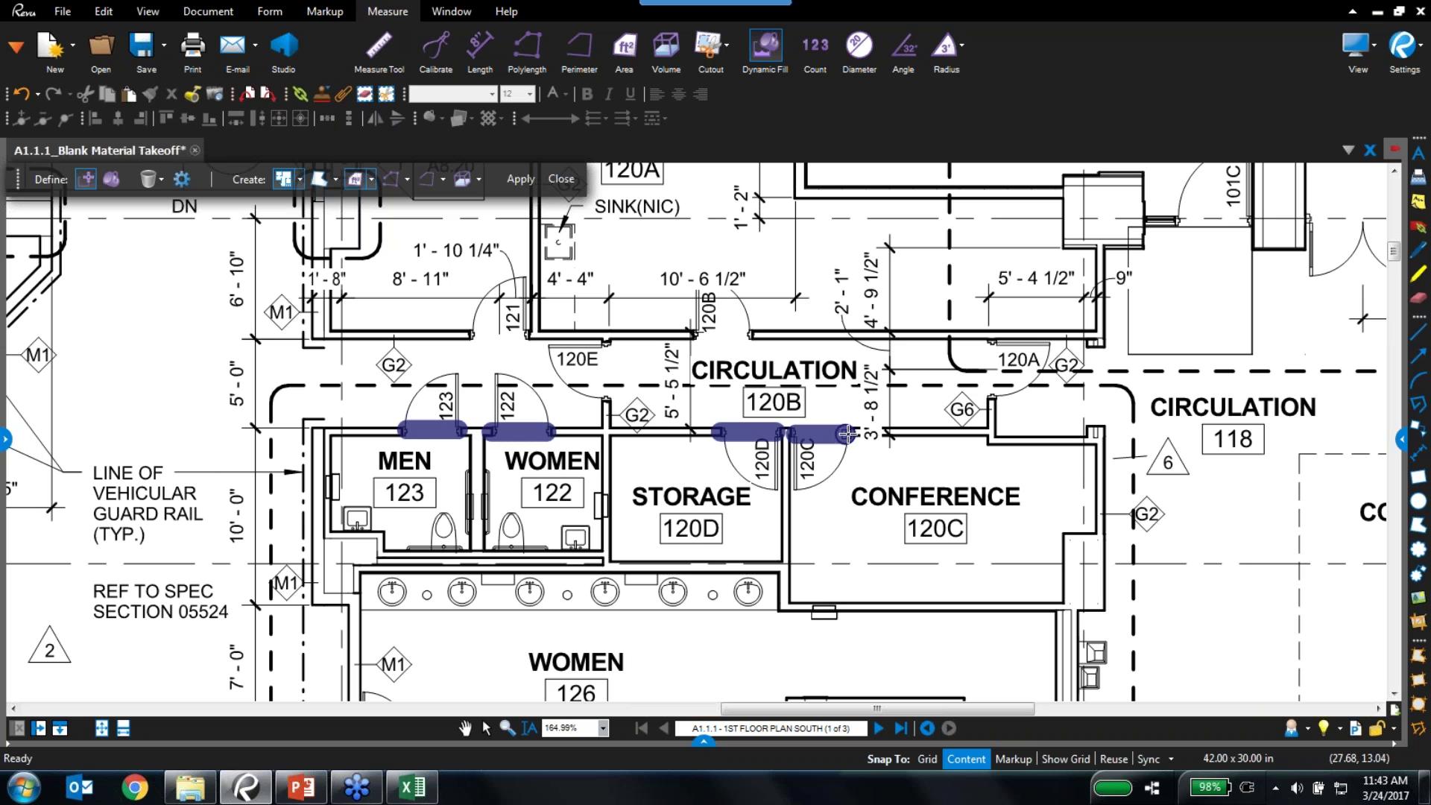
{"action": "left_click", "coordinate": [861, 431]}
{"action": "left_click", "coordinate": [886, 432]}
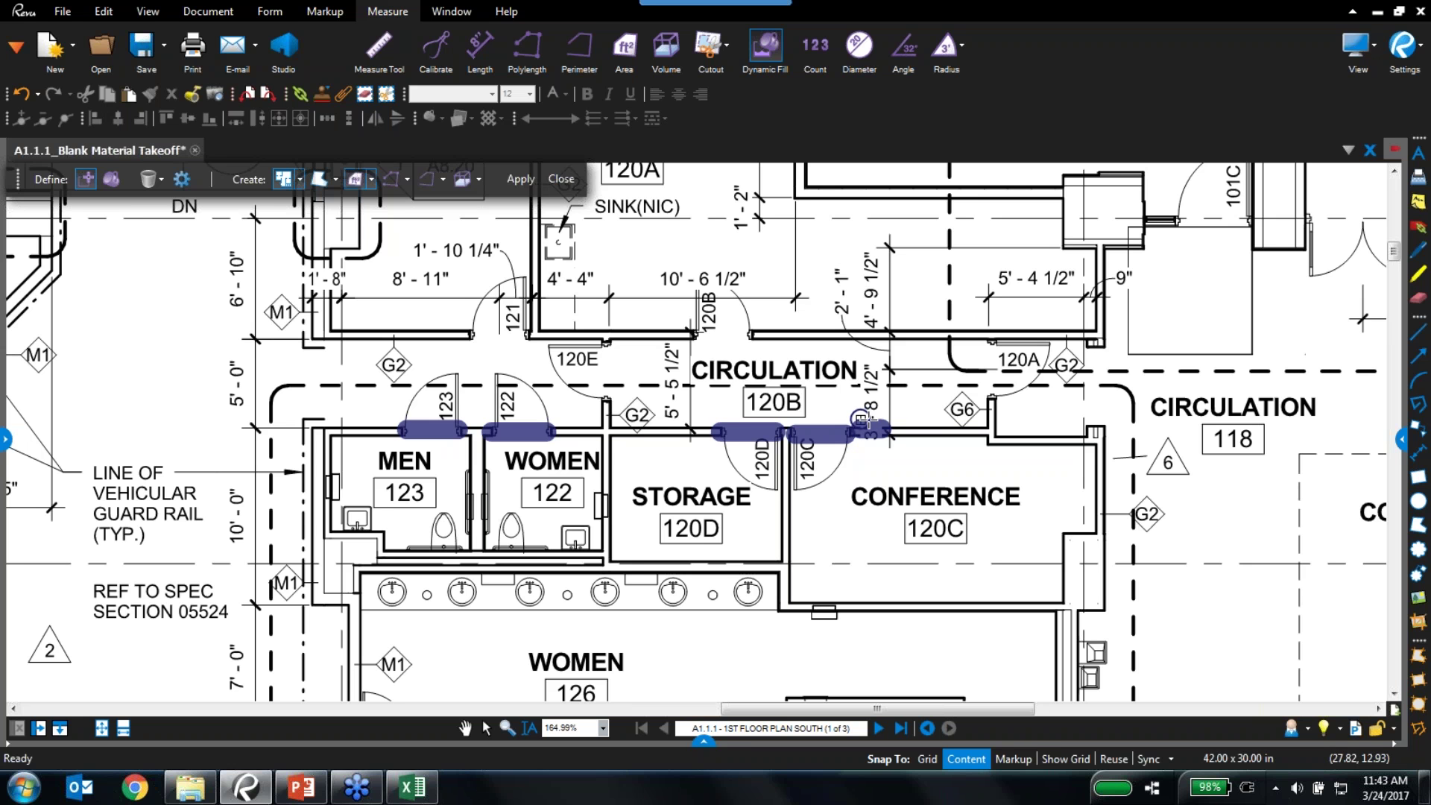
Fill the Men 123 and Women 122 rooms with Dynamic Fill, undoing any excess fill
{"action": "left_click", "coordinate": [111, 179]}
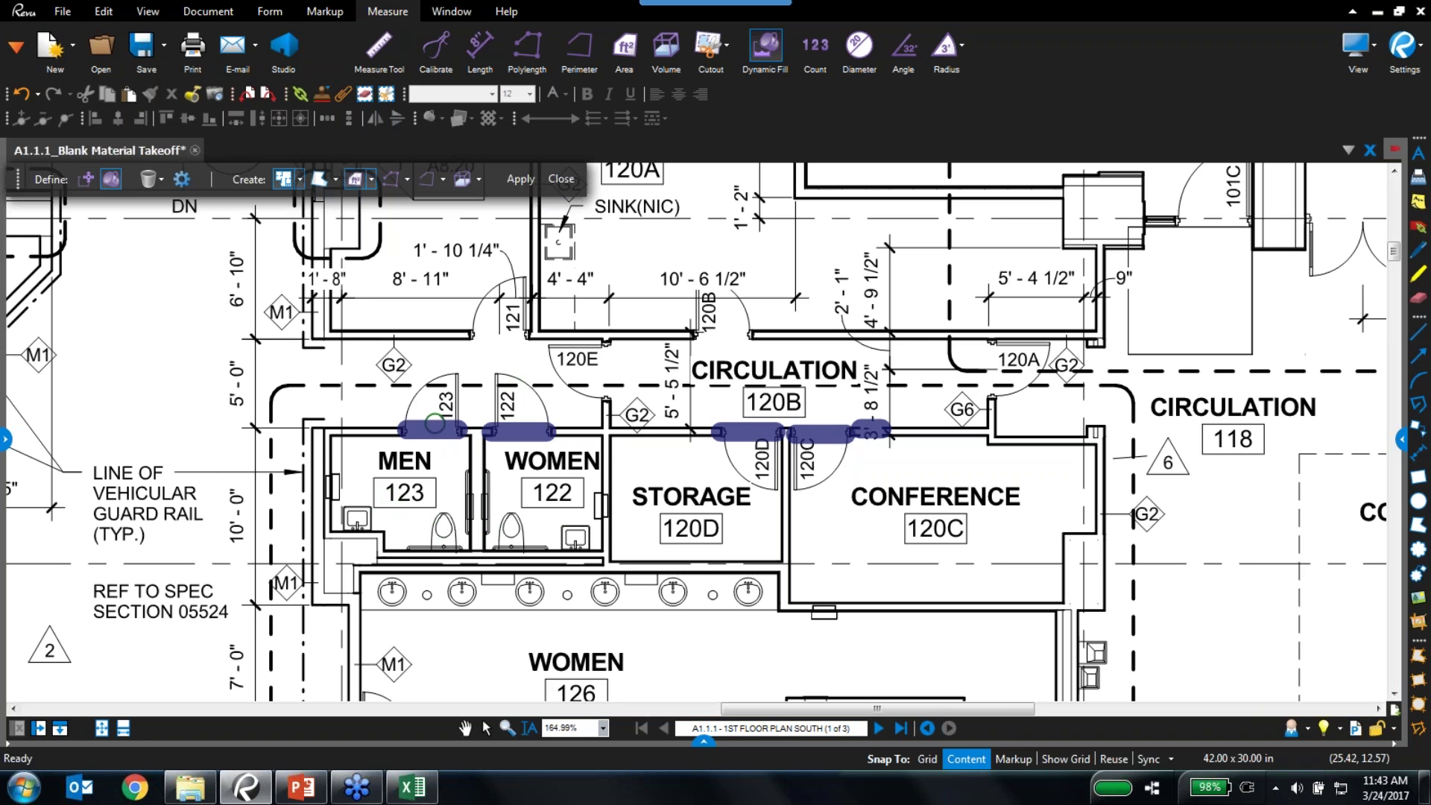
{"action": "mouse_move", "coordinate": [419, 459]}
{"action": "left_mouse_down"}
{"action": "mouse_move", "coordinate": [347, 479]}
{"action": "mouse_move", "coordinate": [403, 530]}
{"action": "mouse_move", "coordinate": [445, 541]}
{"action": "mouse_move", "coordinate": [421, 538]}
{"action": "mouse_move", "coordinate": [454, 539]}
{"action": "mouse_move", "coordinate": [402, 495]}
{"action": "mouse_move", "coordinate": [356, 483]}
{"action": "mouse_move", "coordinate": [454, 456]}
{"action": "mouse_move", "coordinate": [436, 521]}
{"action": "mouse_move", "coordinate": [456, 497]}
{"action": "left_mouse_up"}
{"action": "key", "text": "ctrl+z"}
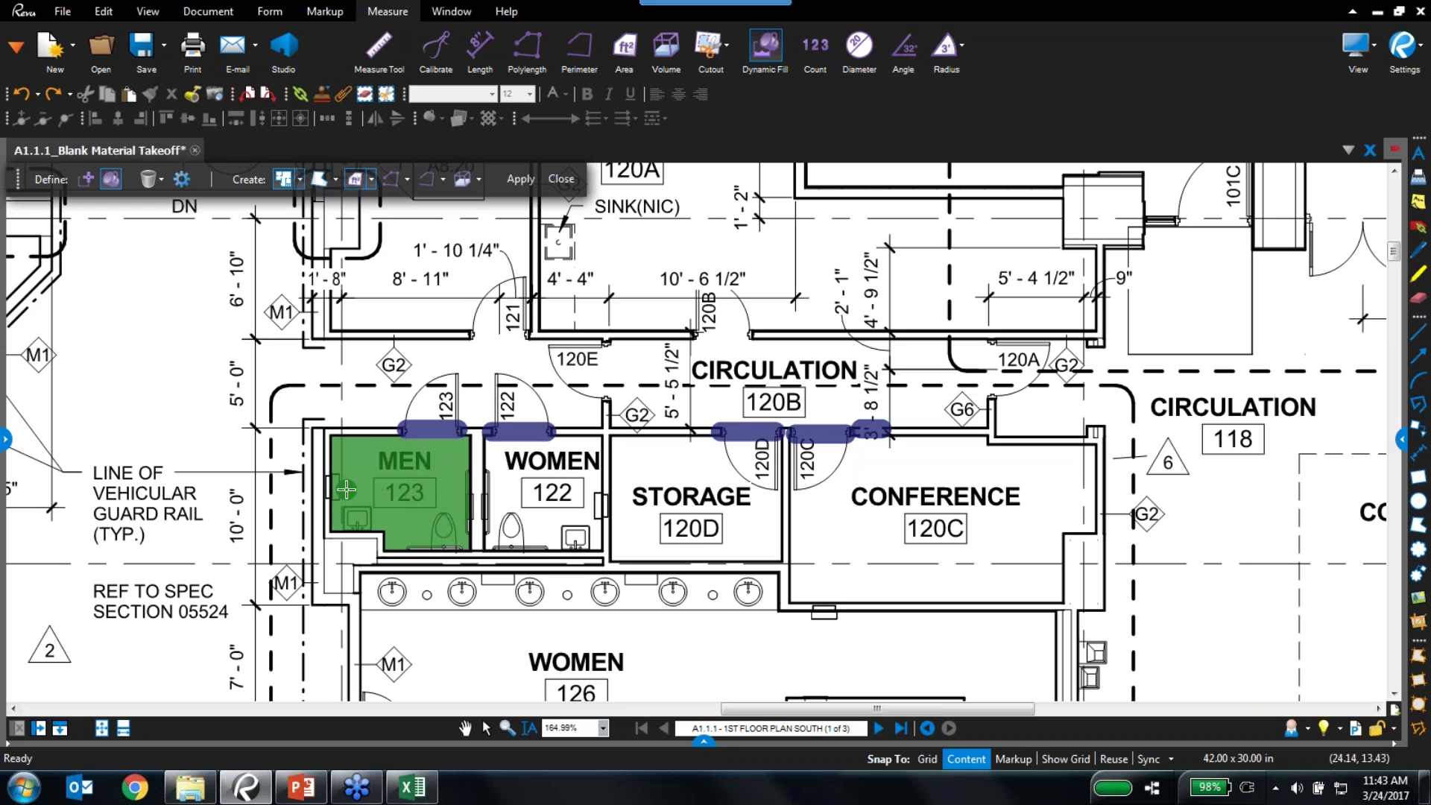
{"action": "mouse_move", "coordinate": [555, 483]}
{"action": "left_mouse_down"}
{"action": "mouse_move", "coordinate": [555, 514]}
{"action": "mouse_move", "coordinate": [522, 477]}
{"action": "mouse_move", "coordinate": [582, 526]}
{"action": "left_mouse_up"}
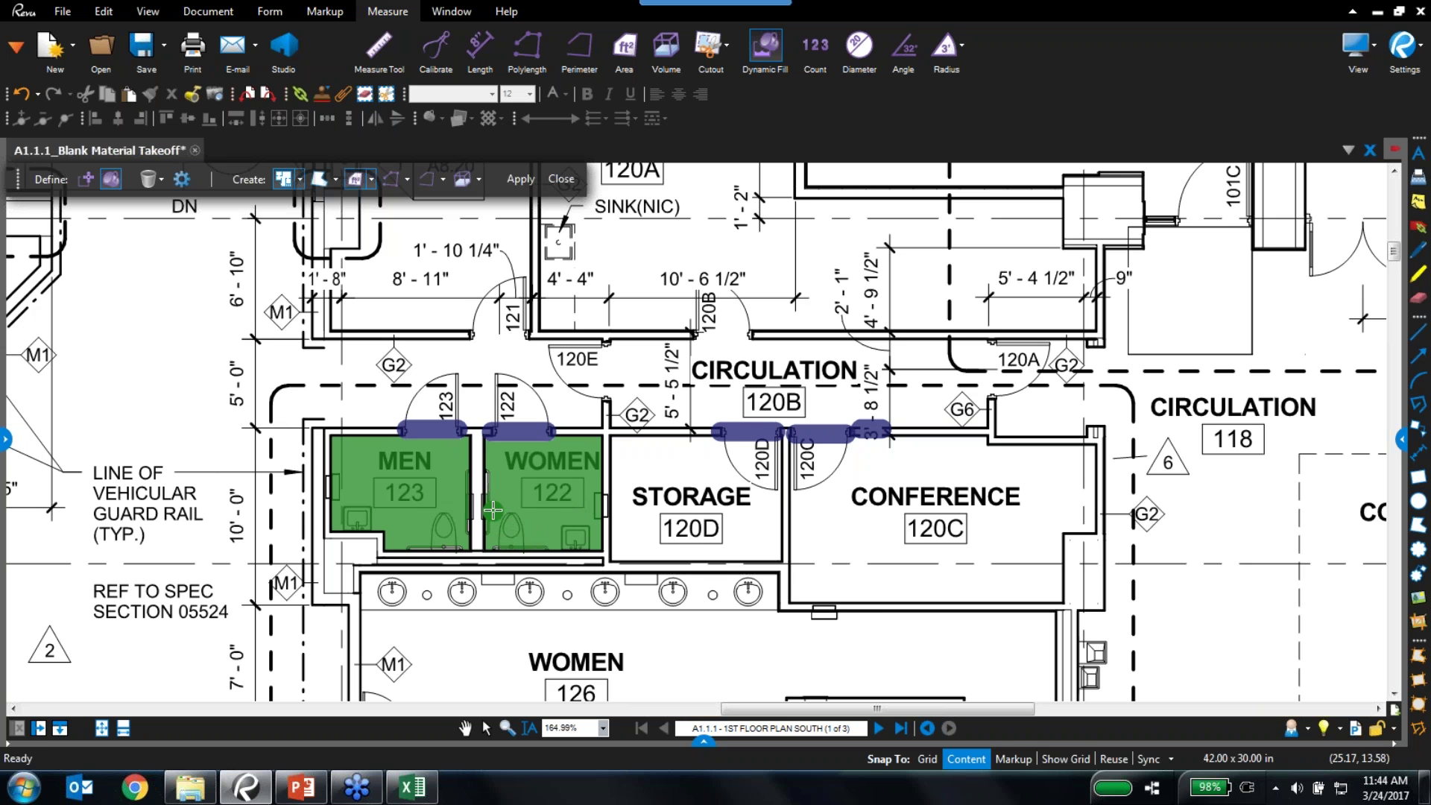
Fill the Storage 120D and Conference 120C rooms completely with Dynamic Fill, undoing the first partial fill
{"action": "mouse_move", "coordinate": [679, 490]}
{"action": "left_mouse_down"}
{"action": "mouse_move", "coordinate": [755, 462]}
{"action": "mouse_move", "coordinate": [876, 481]}
{"action": "mouse_move", "coordinate": [838, 492]}
{"action": "mouse_move", "coordinate": [823, 547]}
{"action": "mouse_move", "coordinate": [894, 576]}
{"action": "mouse_move", "coordinate": [1047, 589]}
{"action": "mouse_move", "coordinate": [1052, 563]}
{"action": "left_mouse_up"}
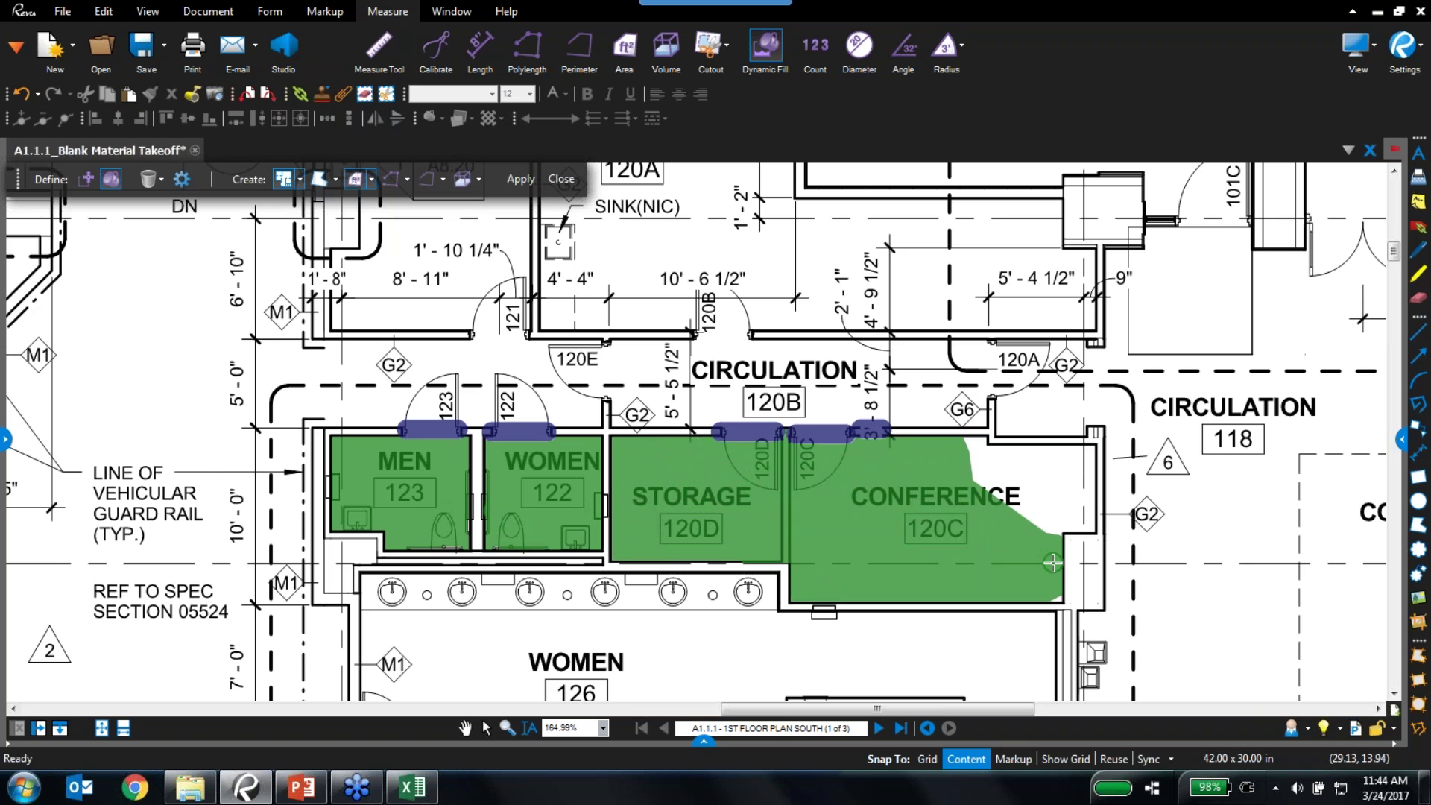
{"action": "key", "text": "ctrl+z"}
{"action": "mouse_move", "coordinate": [898, 490]}
{"action": "left_mouse_down"}
{"action": "mouse_move", "coordinate": [911, 465]}
{"action": "mouse_move", "coordinate": [820, 515]}
{"action": "mouse_move", "coordinate": [998, 581]}
{"action": "mouse_move", "coordinate": [1047, 537]}
{"action": "mouse_move", "coordinate": [1042, 484]}
{"action": "mouse_move", "coordinate": [1046, 514]}
{"action": "left_mouse_up"}
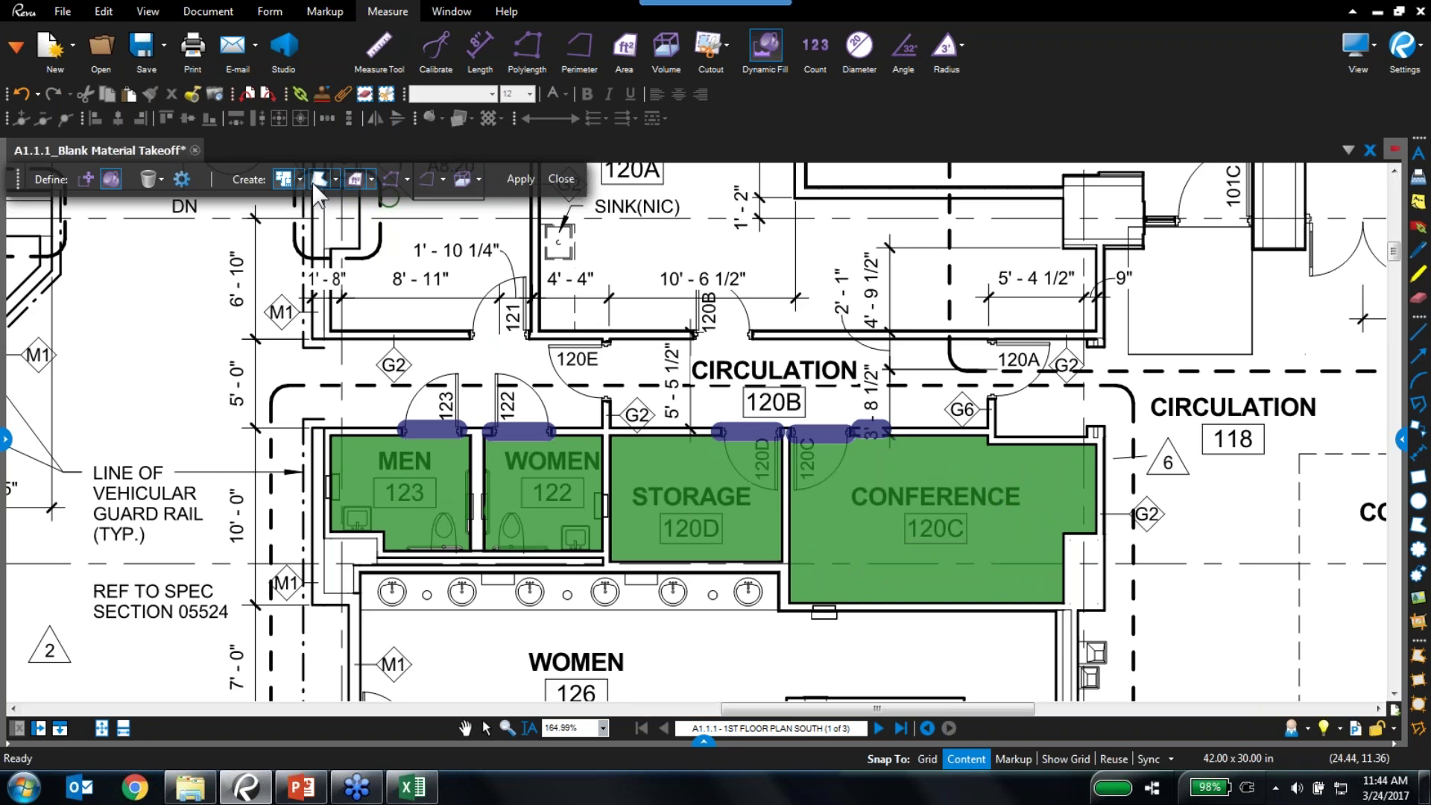
Create Concrete 02 flooring areas and Tile Base perimeters for the four filled rooms and apply the fill
{"action": "left_click", "coordinate": [371, 179]}
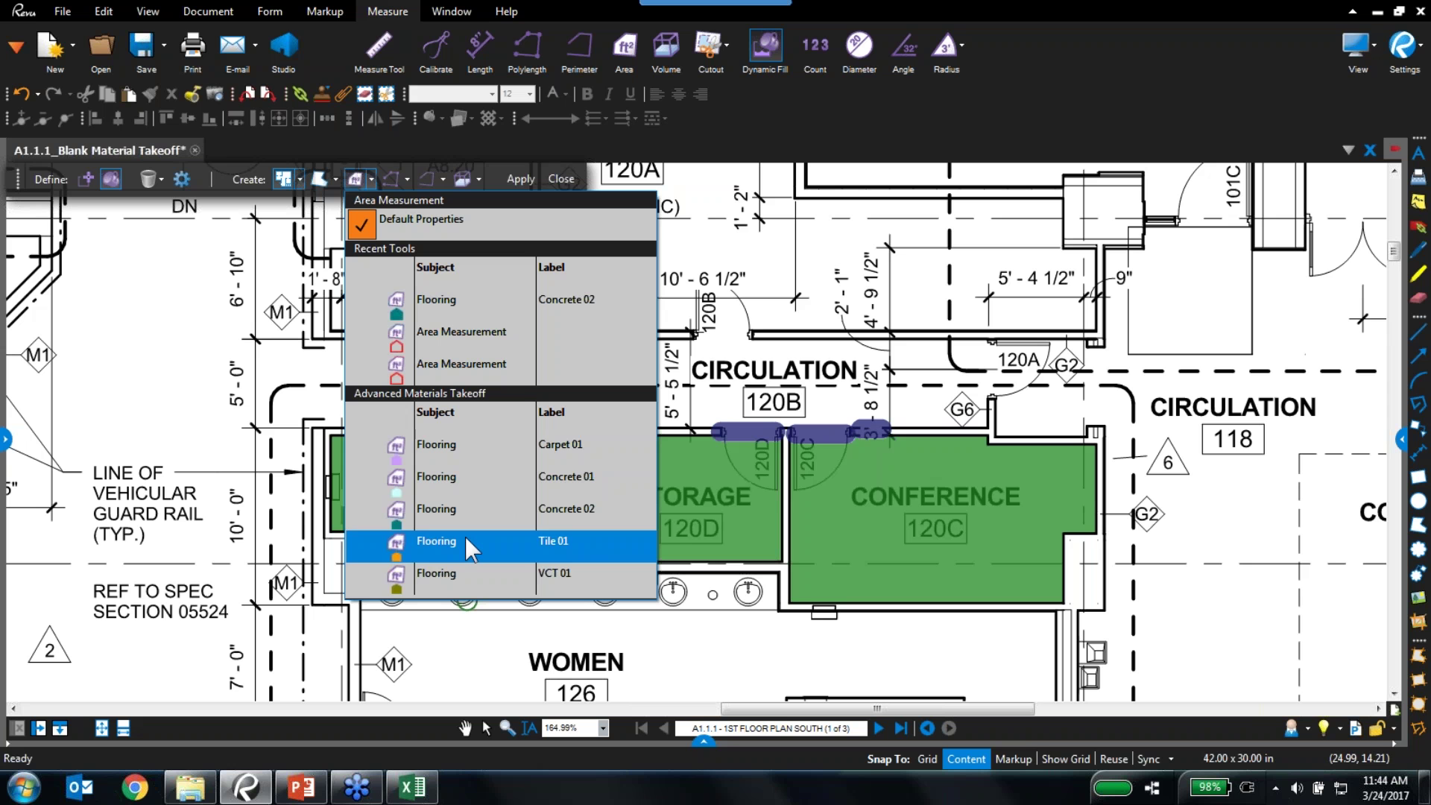
{"action": "left_click", "coordinate": [410, 511]}
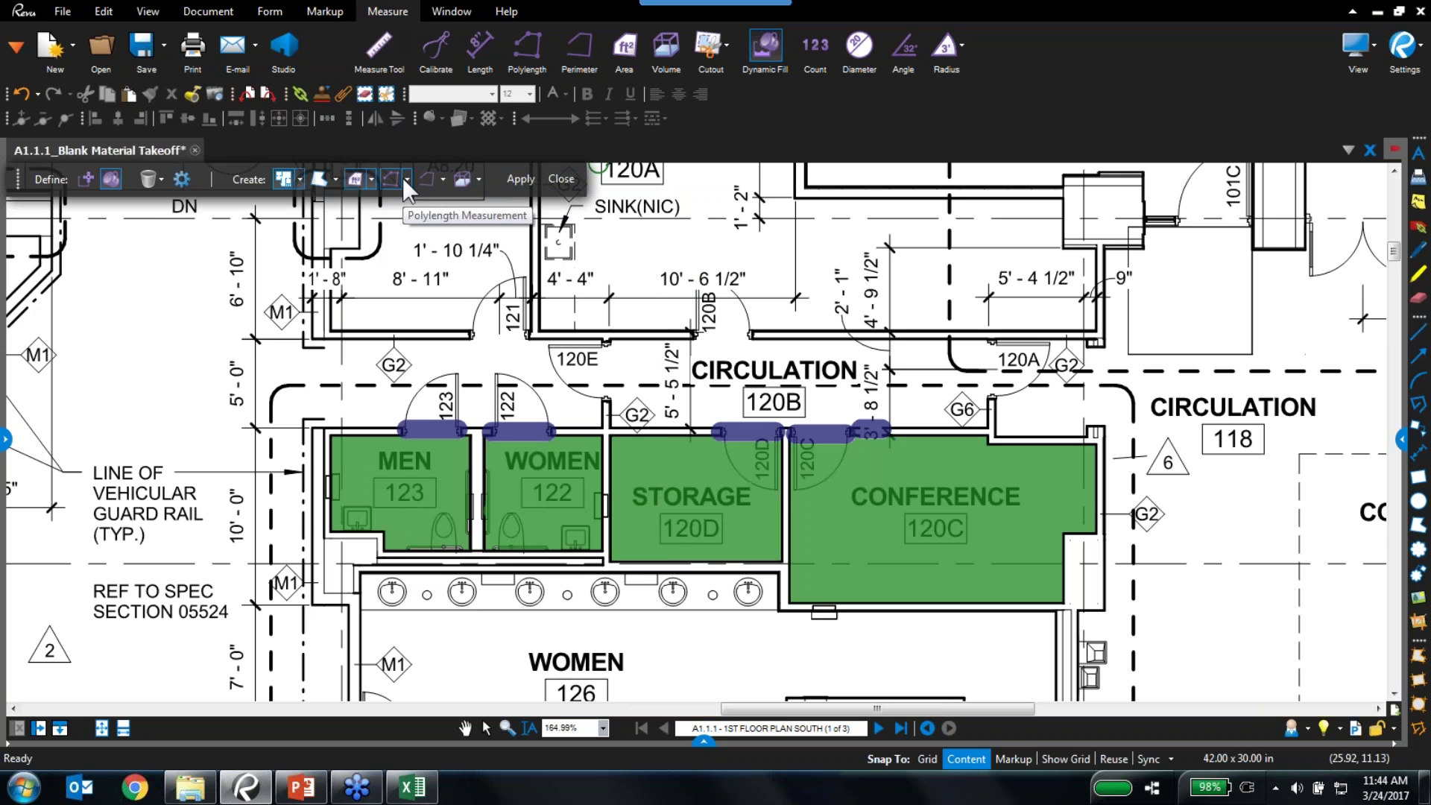
{"action": "left_click", "coordinate": [443, 179]}
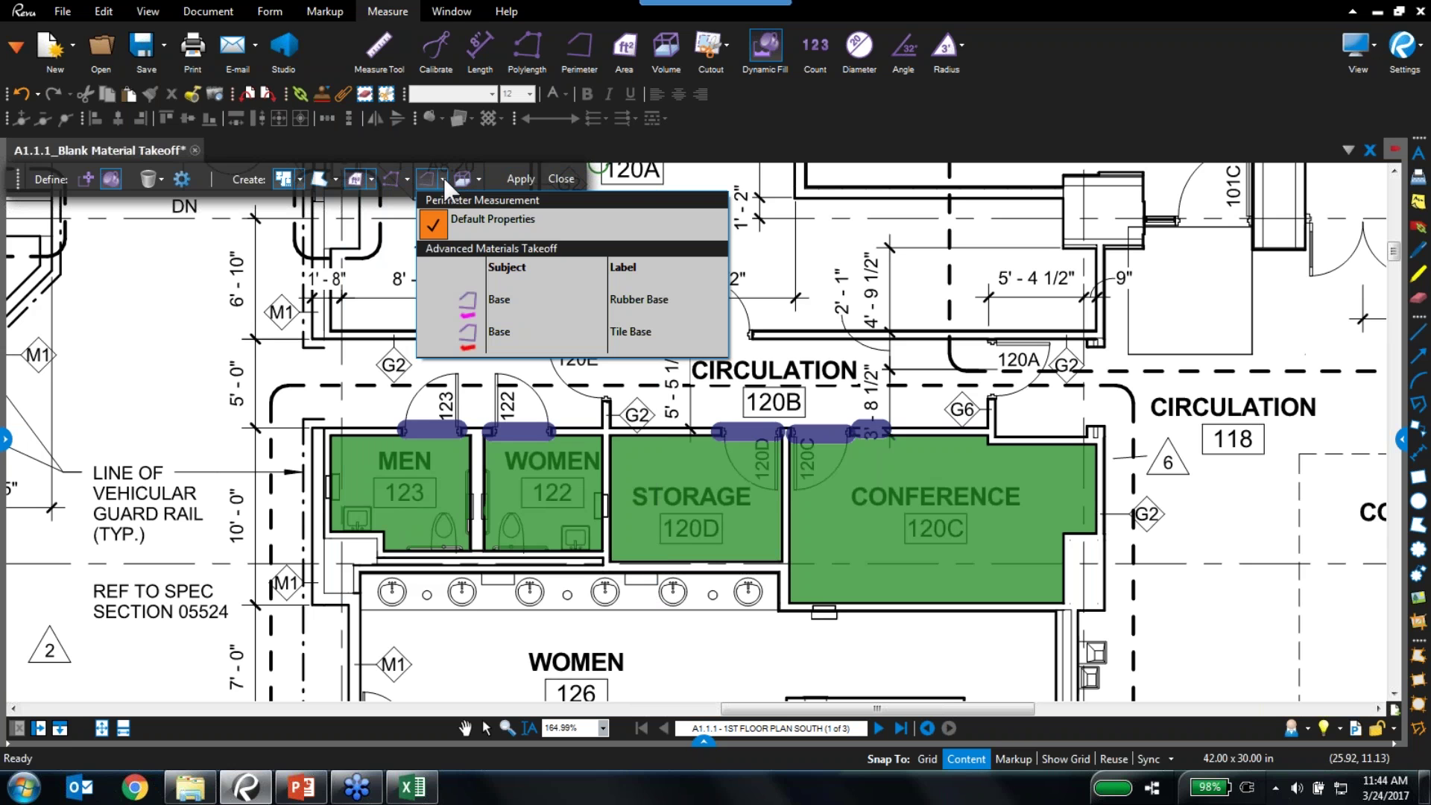
{"action": "left_click", "coordinate": [483, 347]}
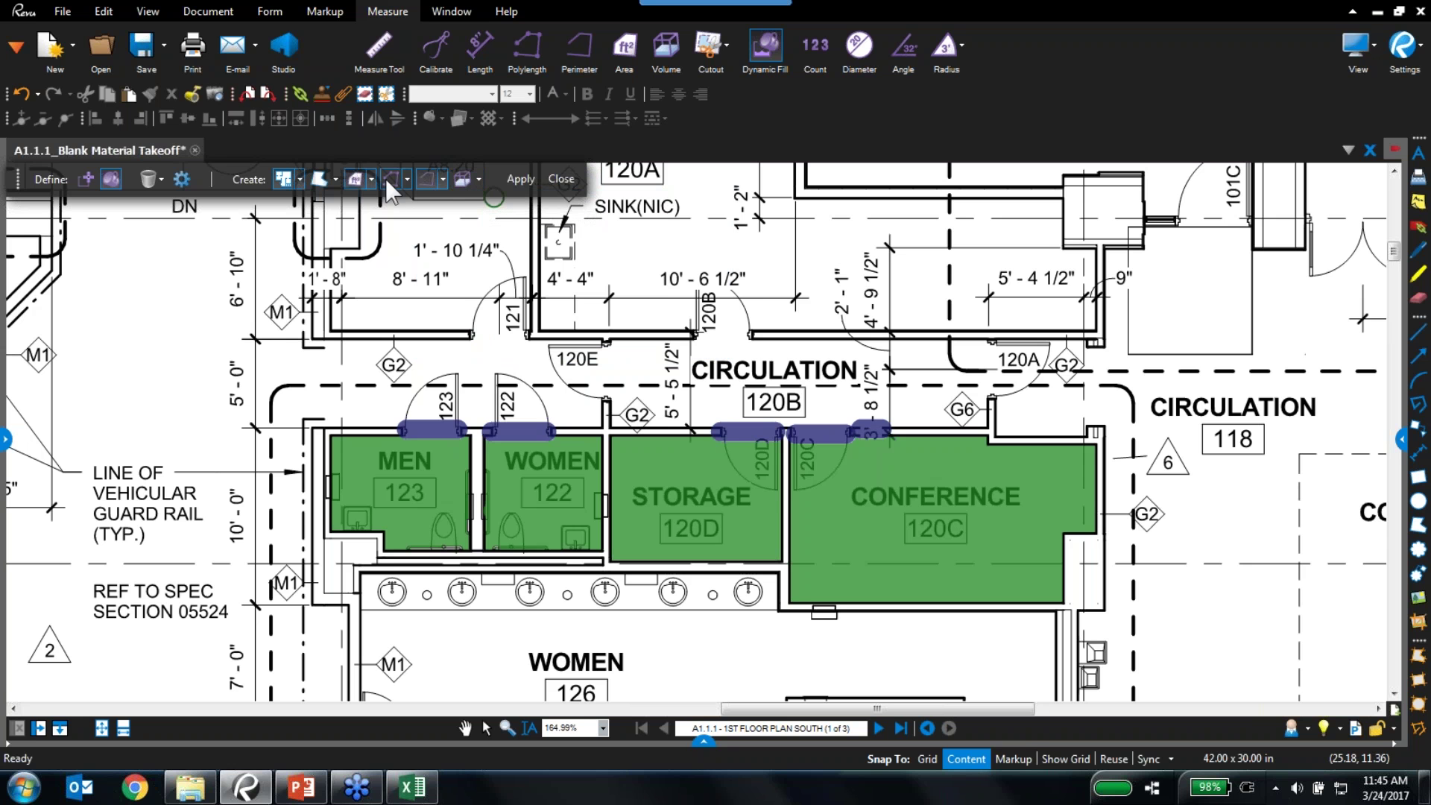
{"action": "left_click", "coordinate": [515, 176]}
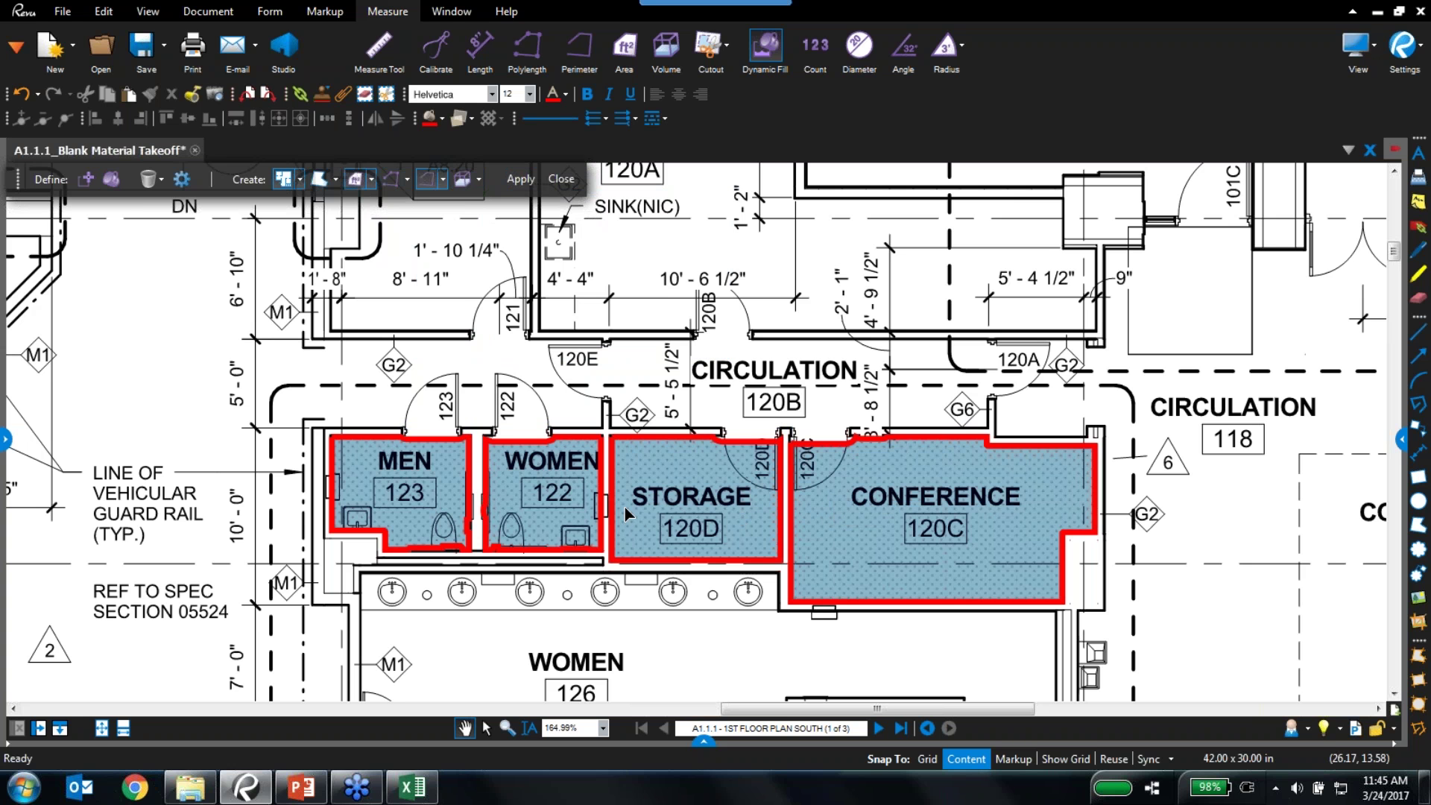
Open the markups list and examine each Tile Base and Concrete 02 flooring entry with its location on the plan
{"action": "left_click", "coordinate": [704, 741]}
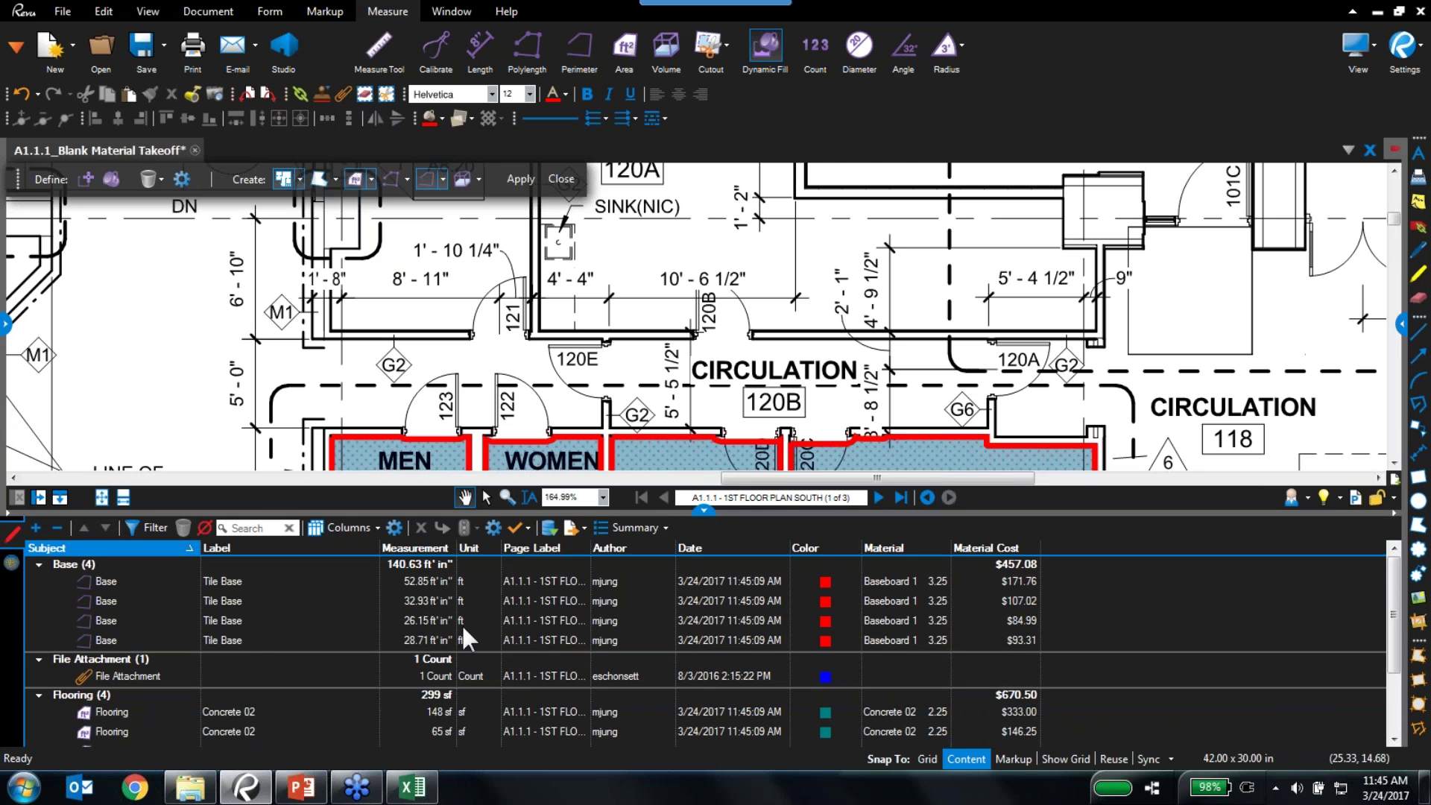
{"action": "left_click", "coordinate": [141, 581]}
{"action": "left_click", "coordinate": [134, 598]}
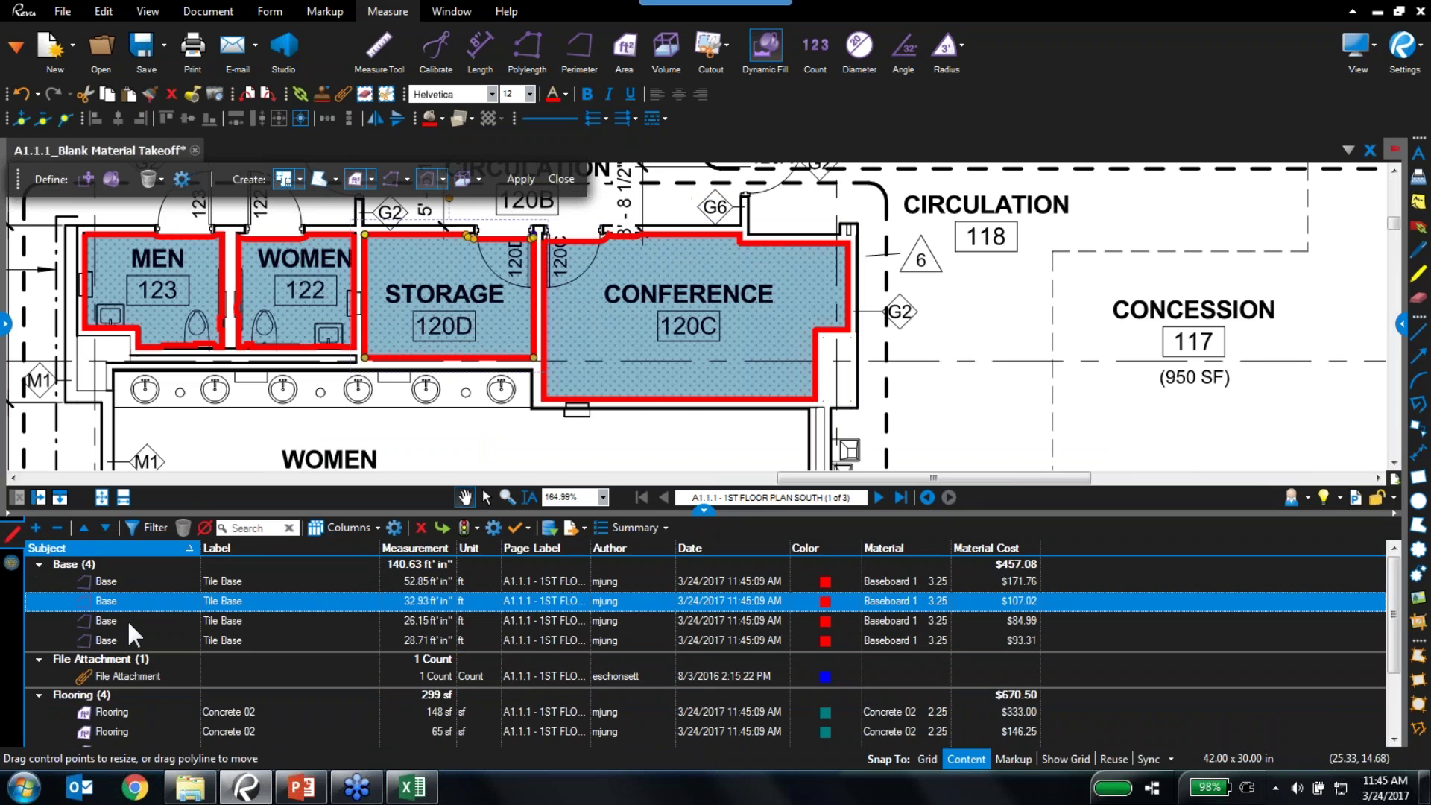
{"action": "left_click", "coordinate": [127, 621]}
{"action": "left_click", "coordinate": [125, 640]}
{"action": "scroll", "coordinate": [172, 681], "scroll_direction": "down", "scroll_amount": 2}
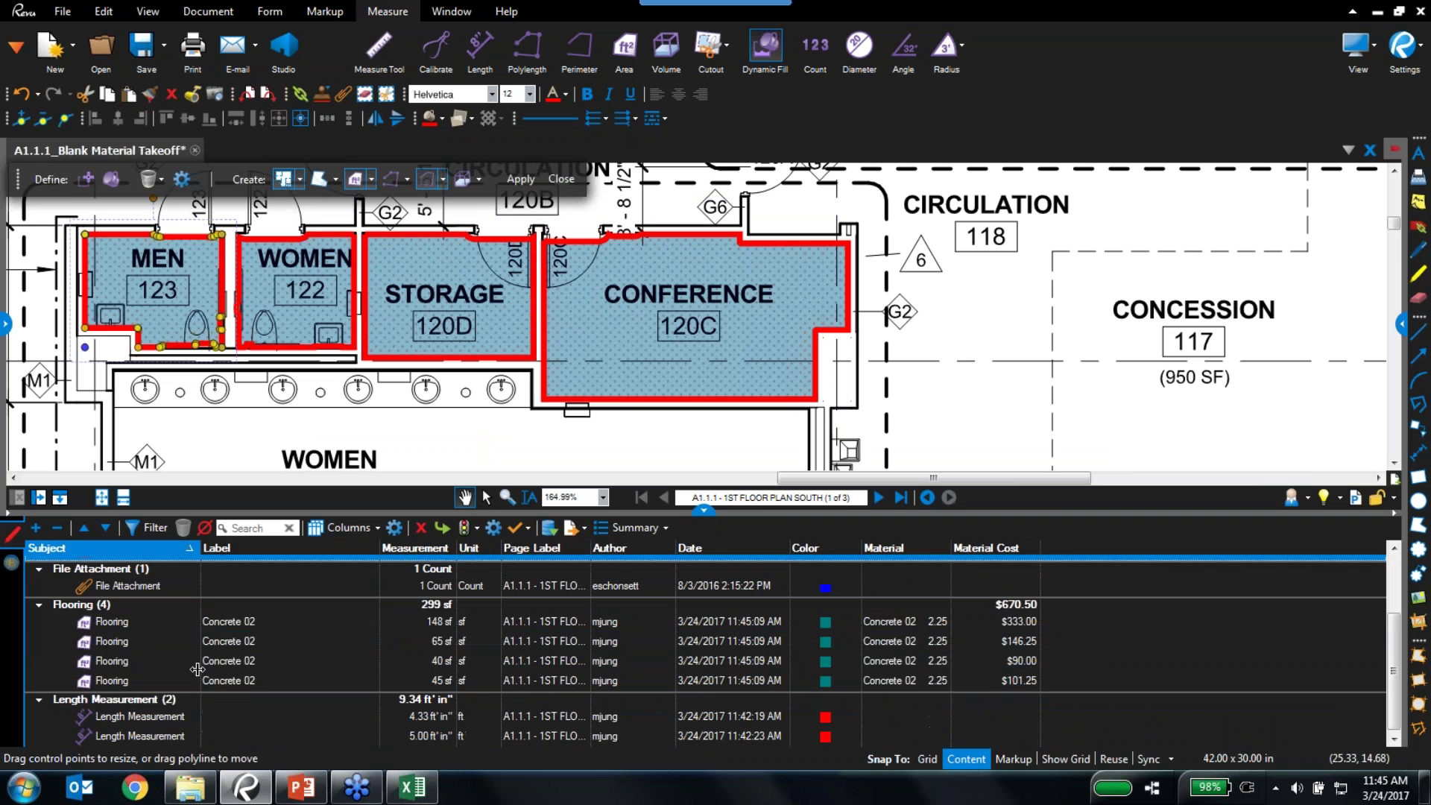
{"action": "left_click", "coordinate": [105, 626]}
{"action": "left_click", "coordinate": [103, 639]}
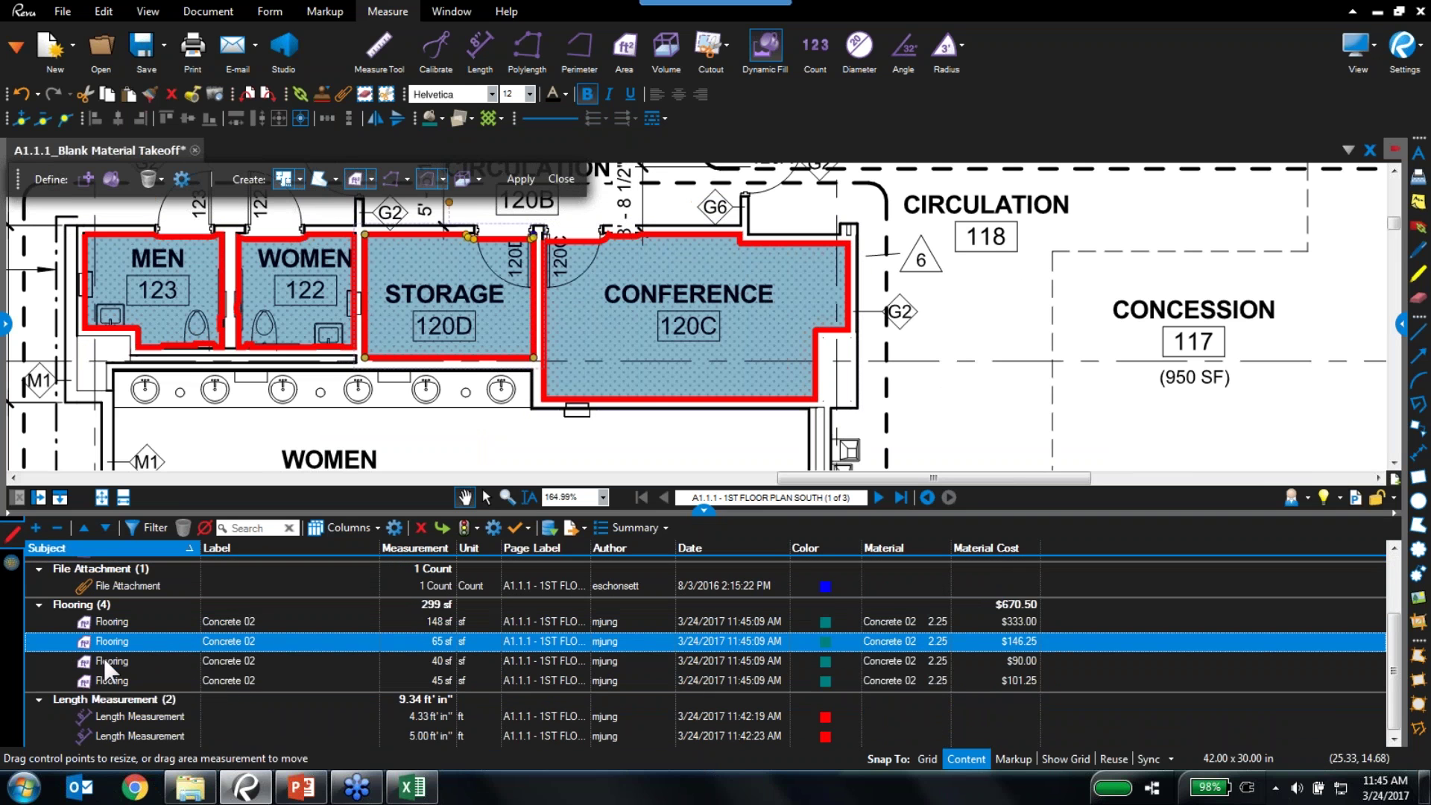
{"action": "left_click", "coordinate": [104, 658]}
{"action": "left_click", "coordinate": [104, 678]}
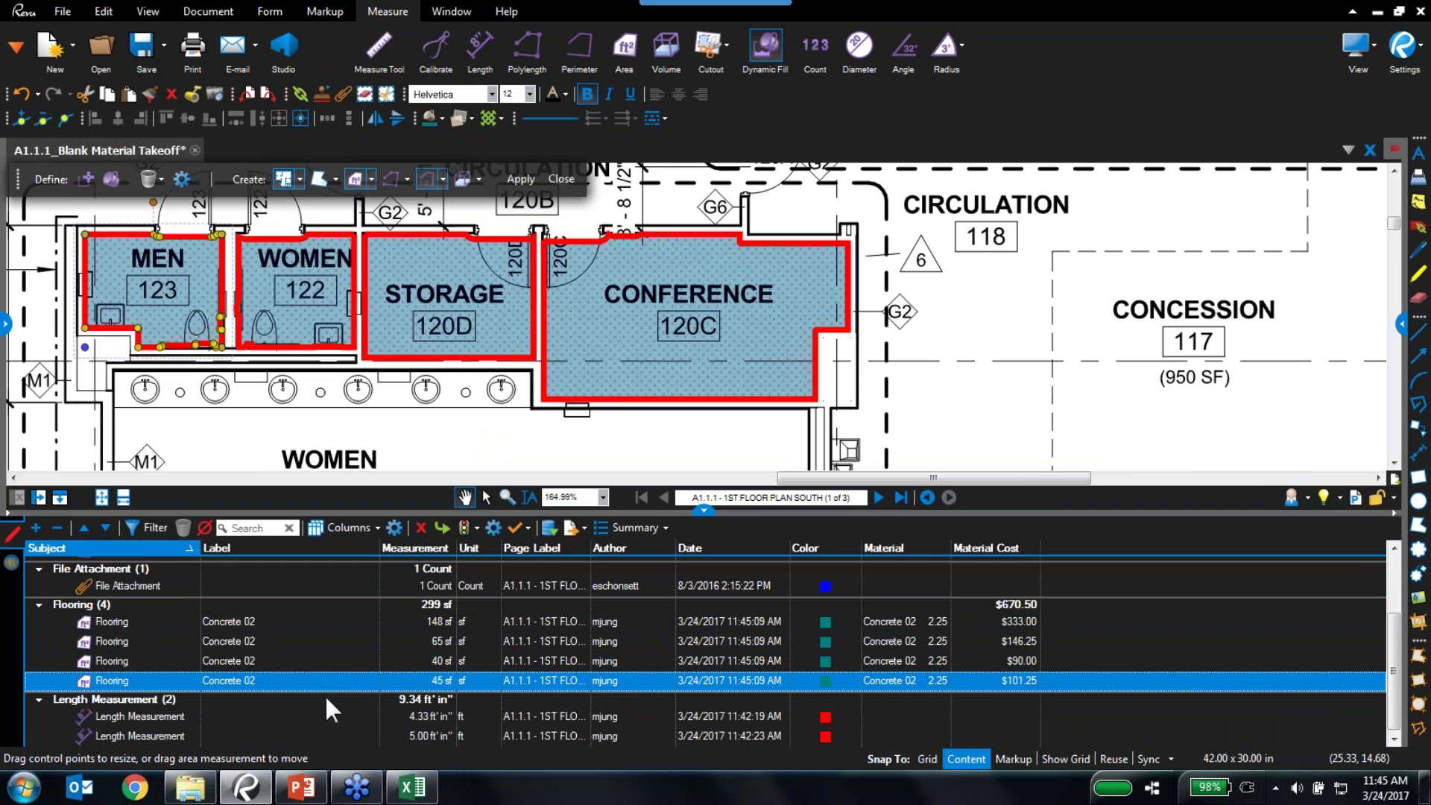
Show the list of spaces and rename the Storage room's space as Room 120D
{"action": "left_click", "coordinate": [17, 48]}
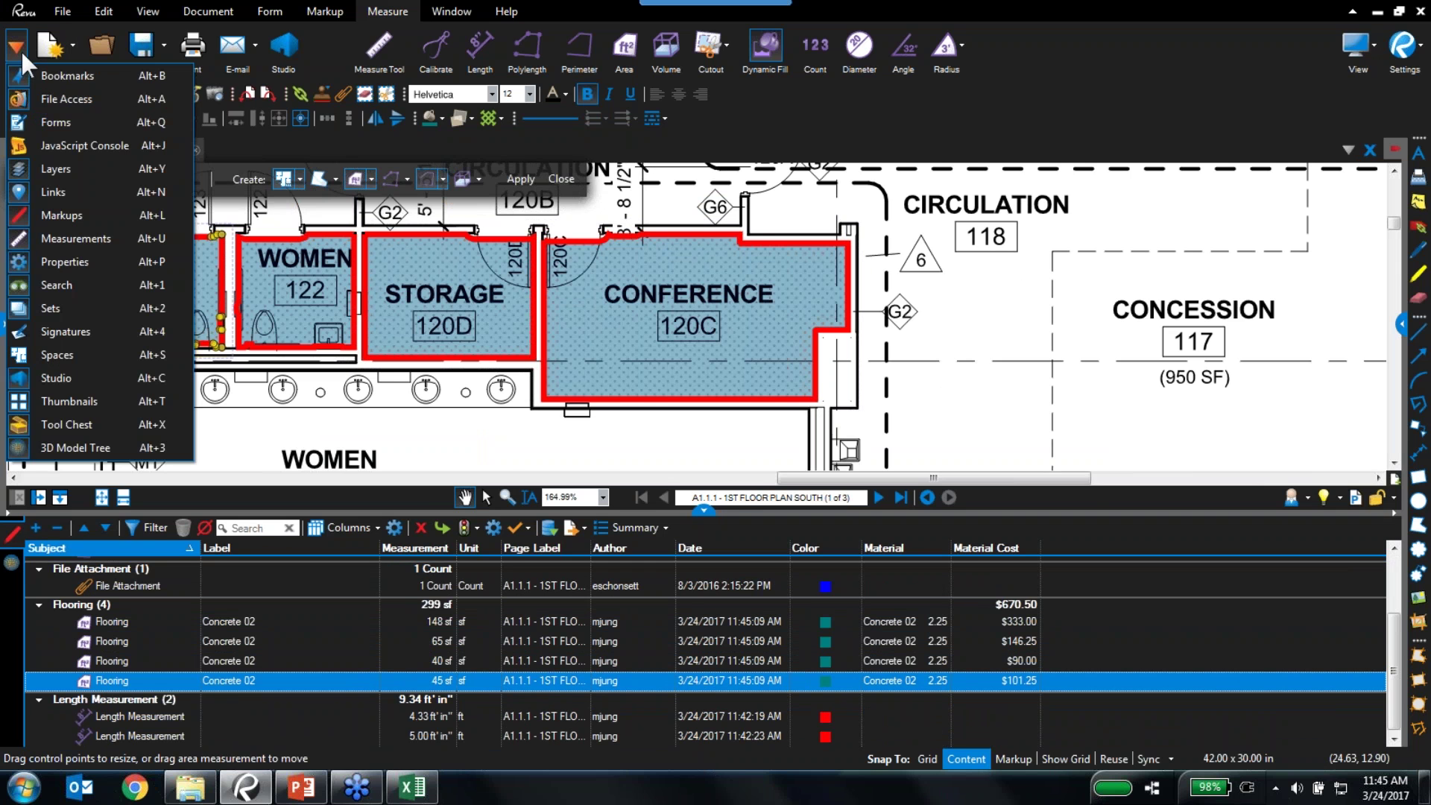
{"action": "left_click", "coordinate": [71, 349]}
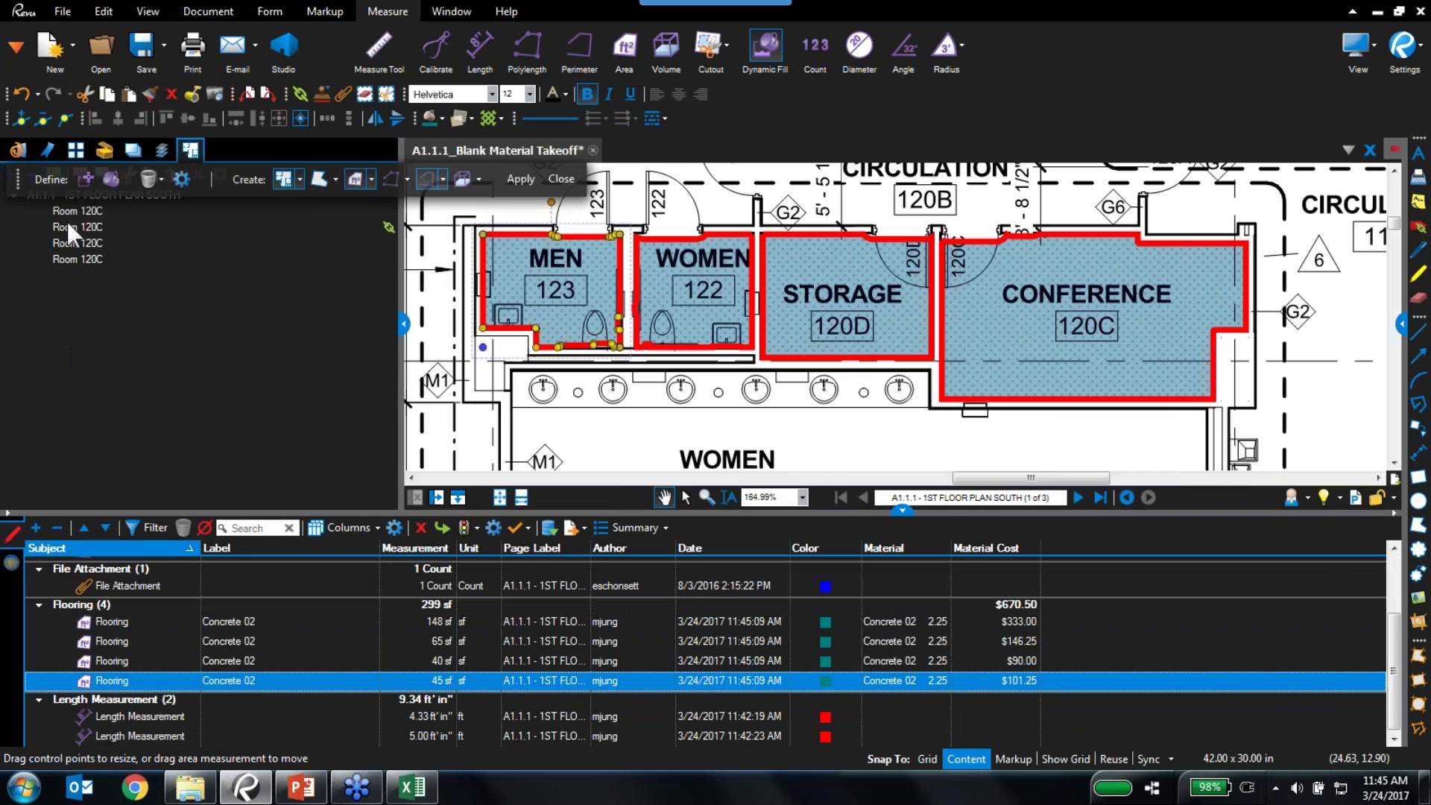
{"action": "left_click", "coordinate": [68, 210]}
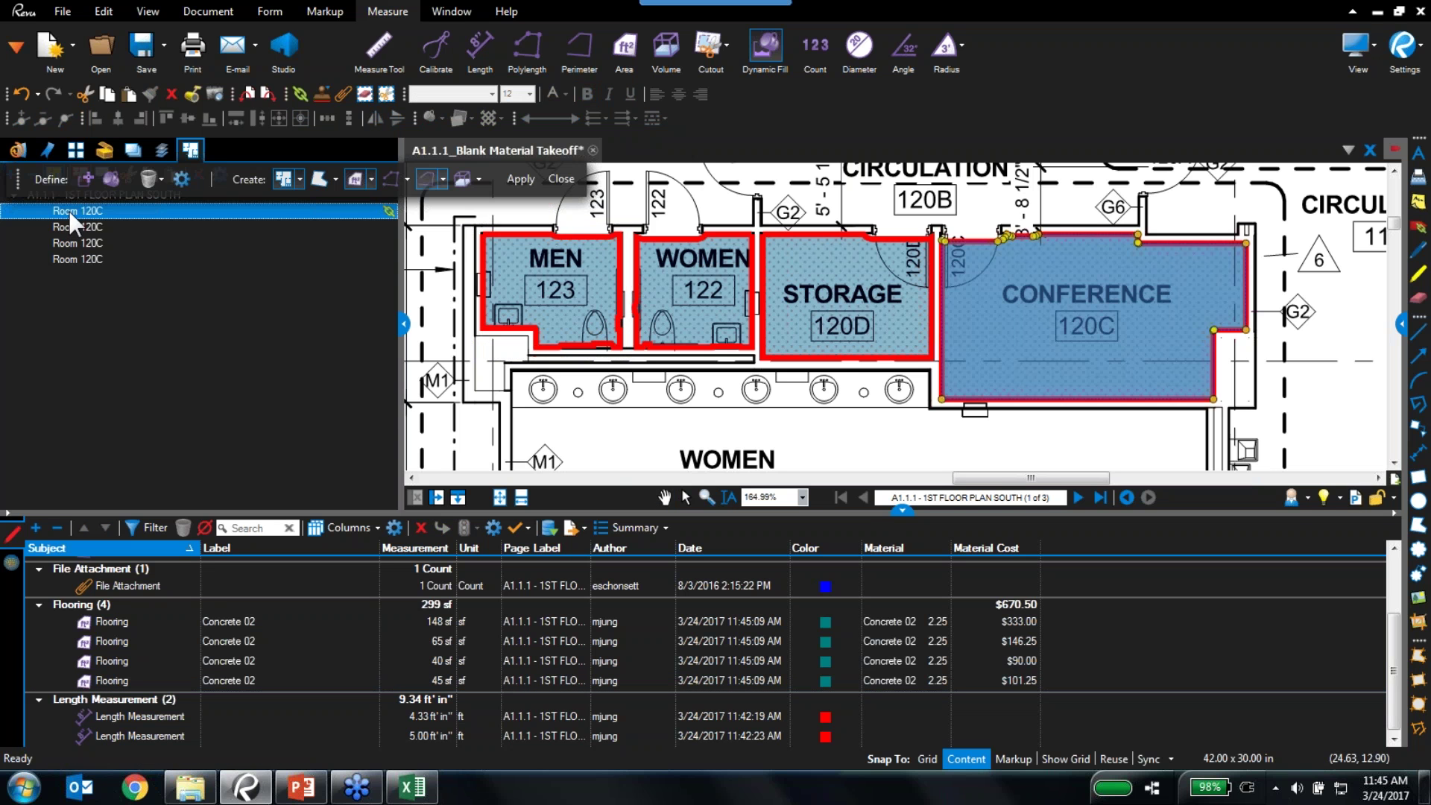
{"action": "left_click", "coordinate": [67, 227]}
{"action": "left_click", "coordinate": [110, 228]}
{"action": "key", "text": "End"}
{"action": "type", "text": "D"}
{"action": "key", "text": "Return"}
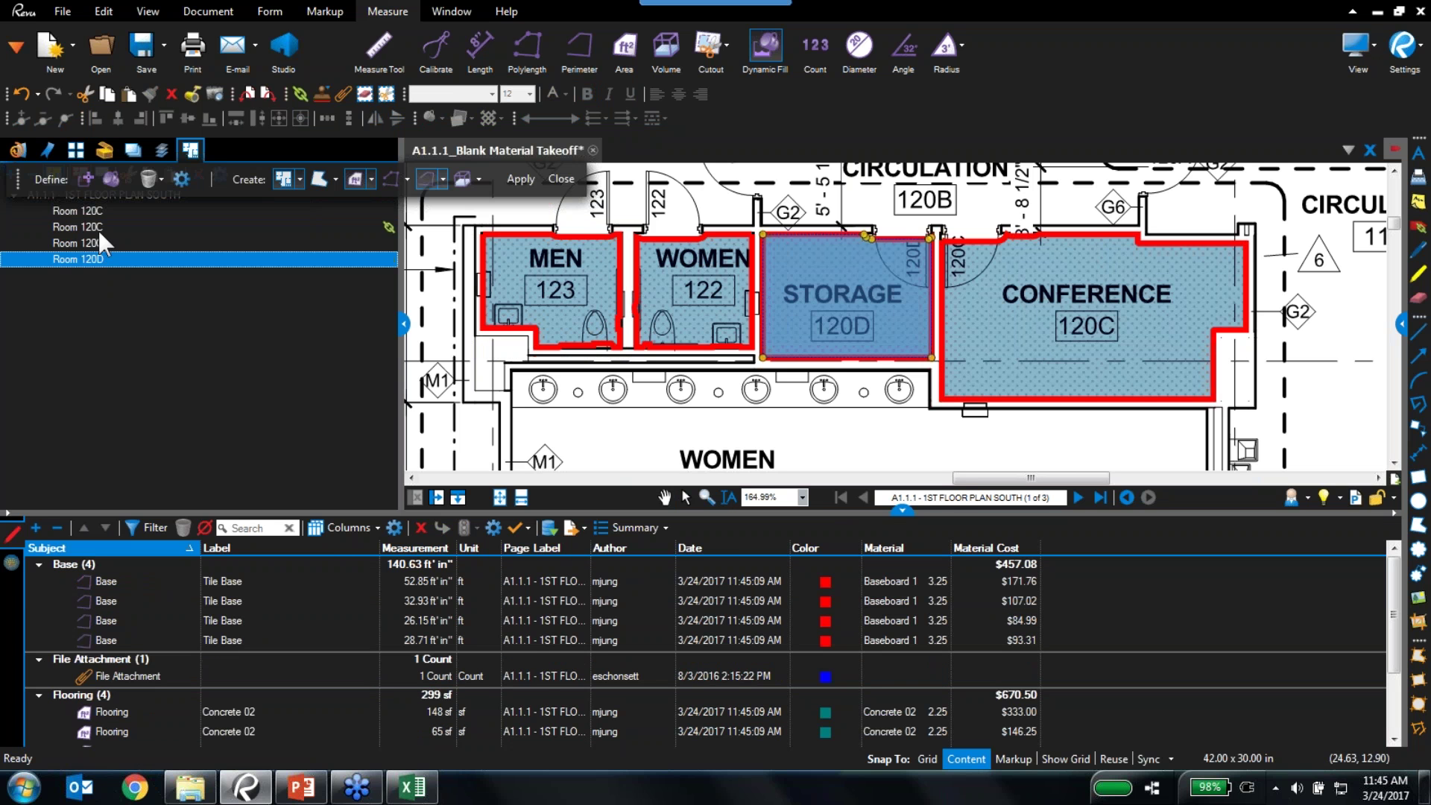
Rename the space covering the small Women room beside Storage as Room 122
{"action": "left_click", "coordinate": [109, 226]}
{"action": "left_click", "coordinate": [107, 226]}
{"action": "key", "text": "BackSpace"}
{"action": "key", "text": "BackSpace"}
{"action": "type", "text": "2"}
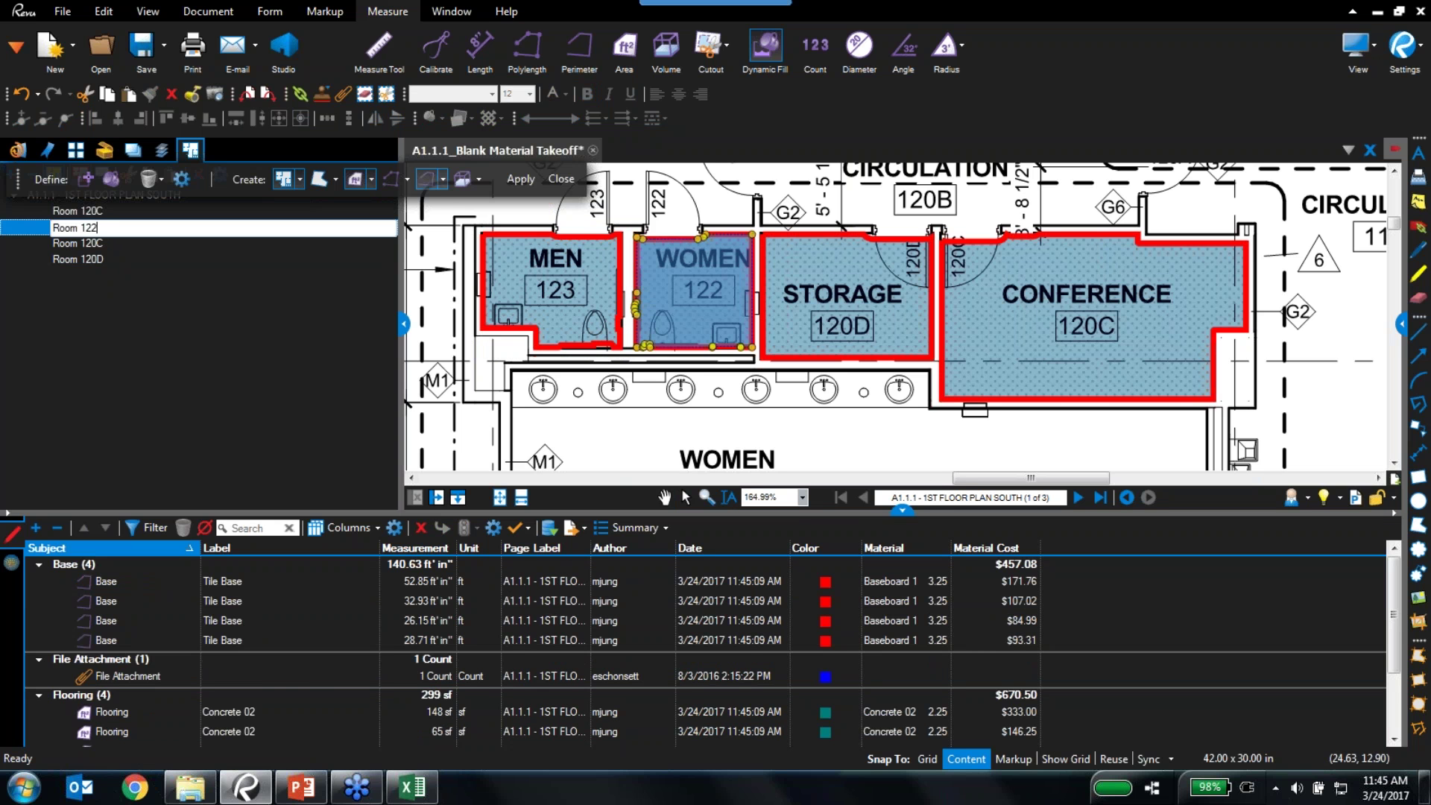
{"action": "key", "text": "Return"}
Rename the space covering the Men room as Room 123
{"action": "left_click", "coordinate": [93, 225]}
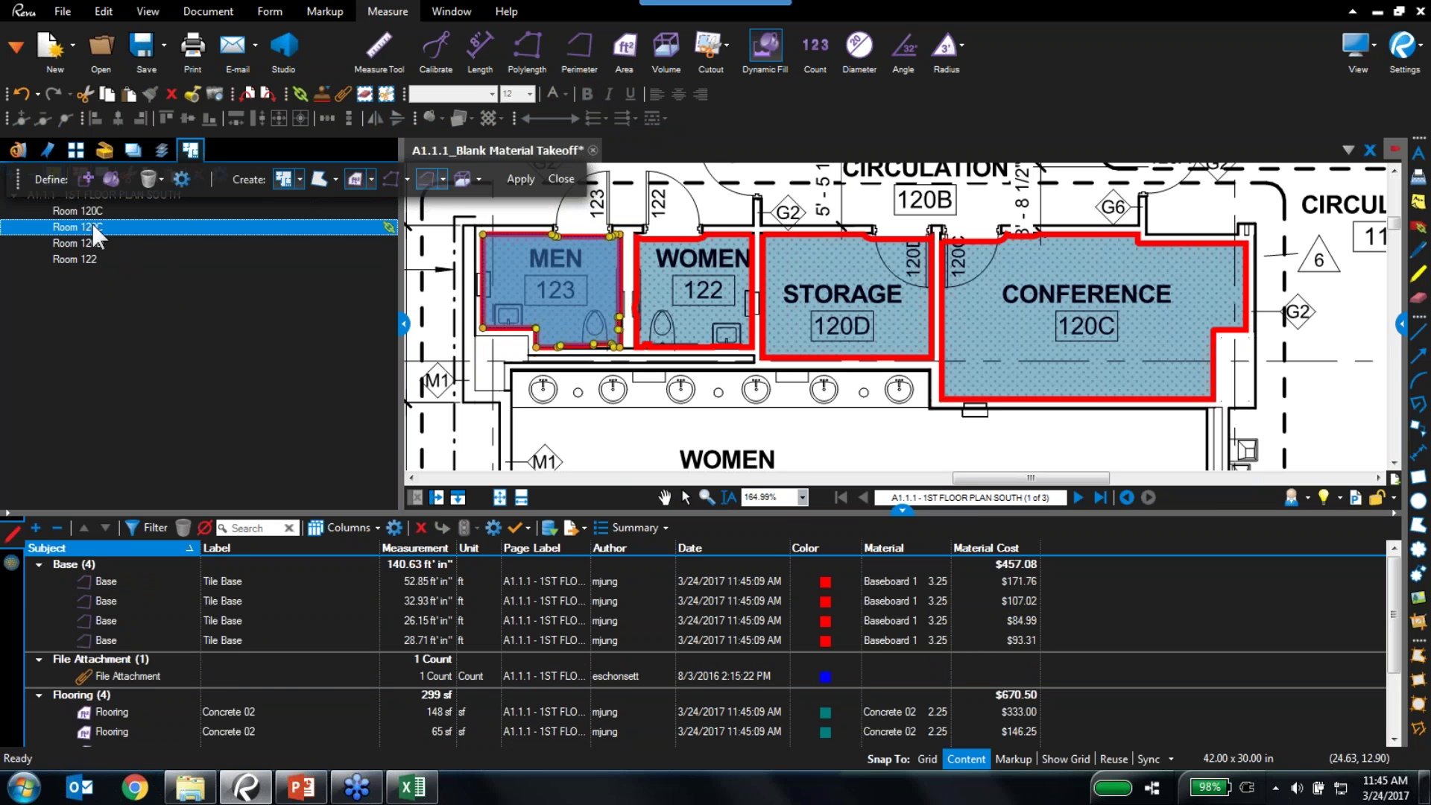
{"action": "left_click", "coordinate": [110, 227]}
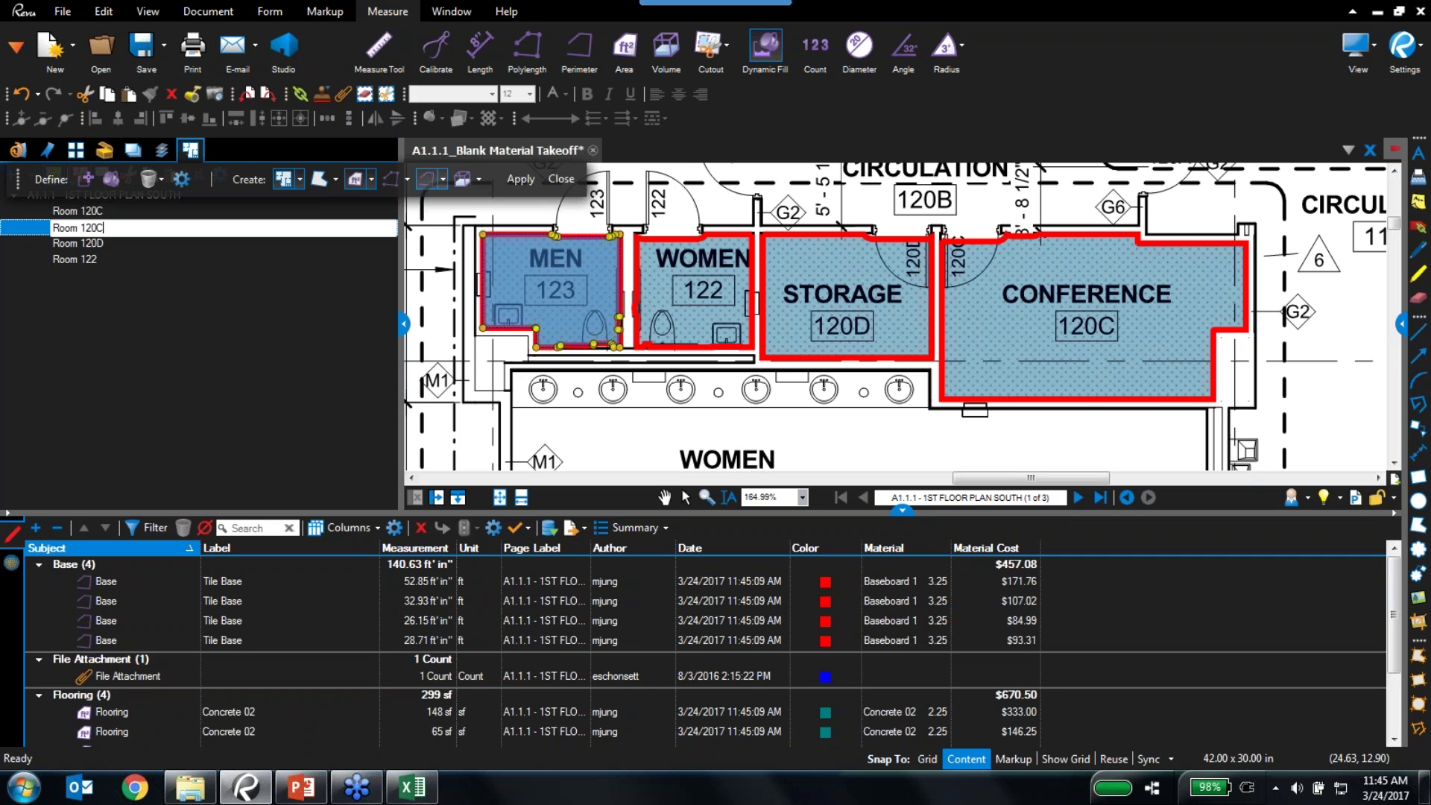
{"action": "type", "text": "3"}
{"action": "key", "text": "Return"}
{"action": "left_click", "coordinate": [118, 301]}
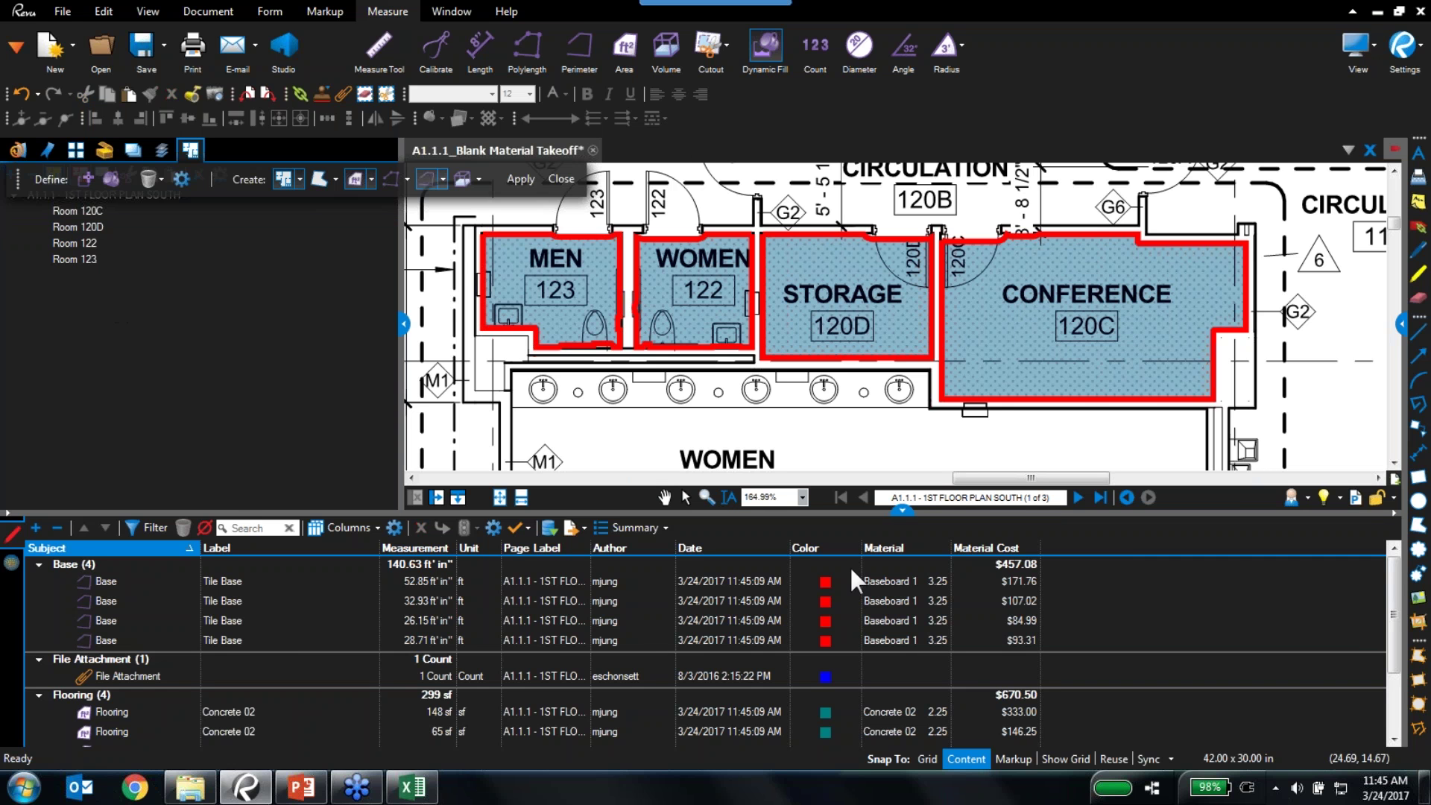
Add the Space column to the markups list, group the markups by space, and review each room's material costs
{"action": "left_click", "coordinate": [357, 531]}
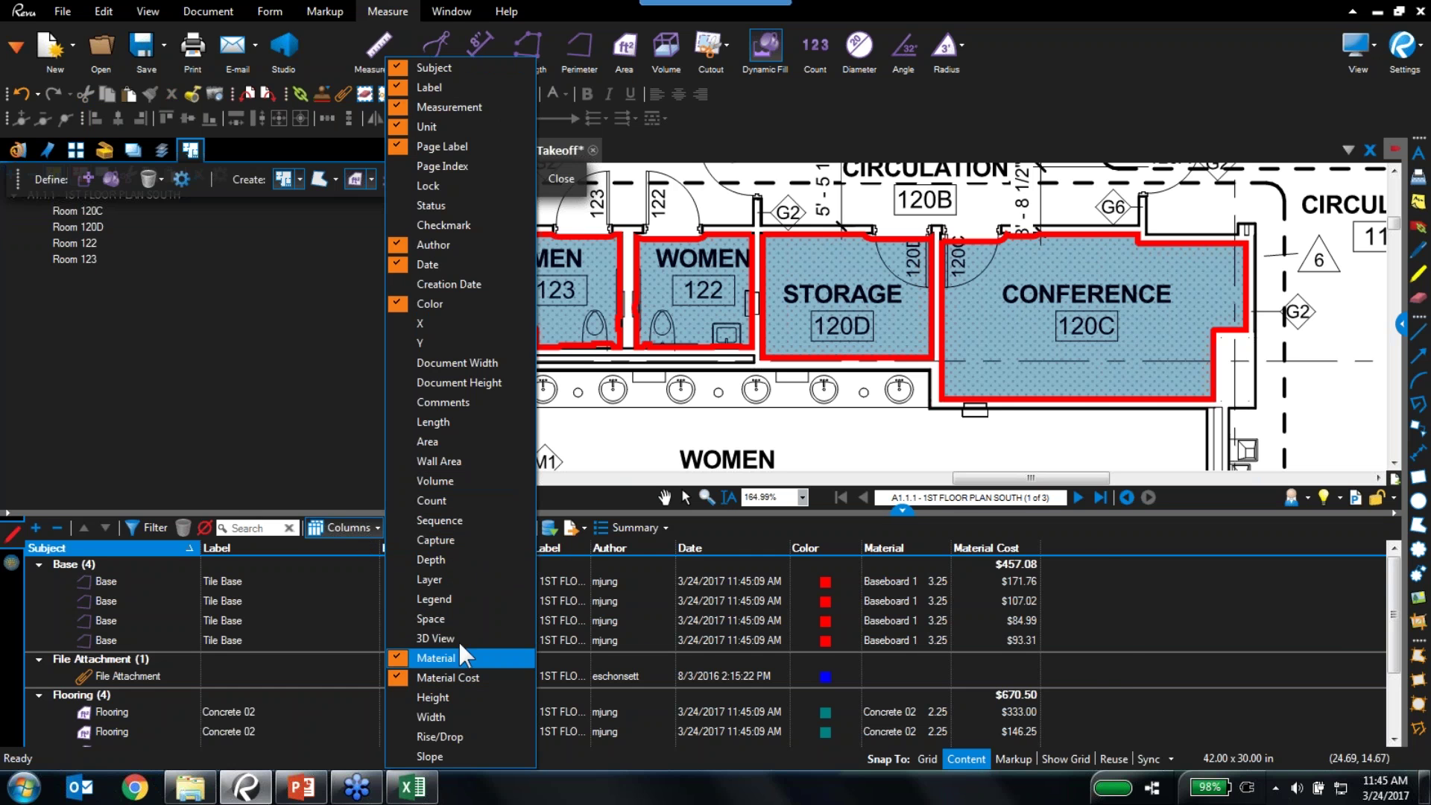
{"action": "left_click", "coordinate": [431, 620]}
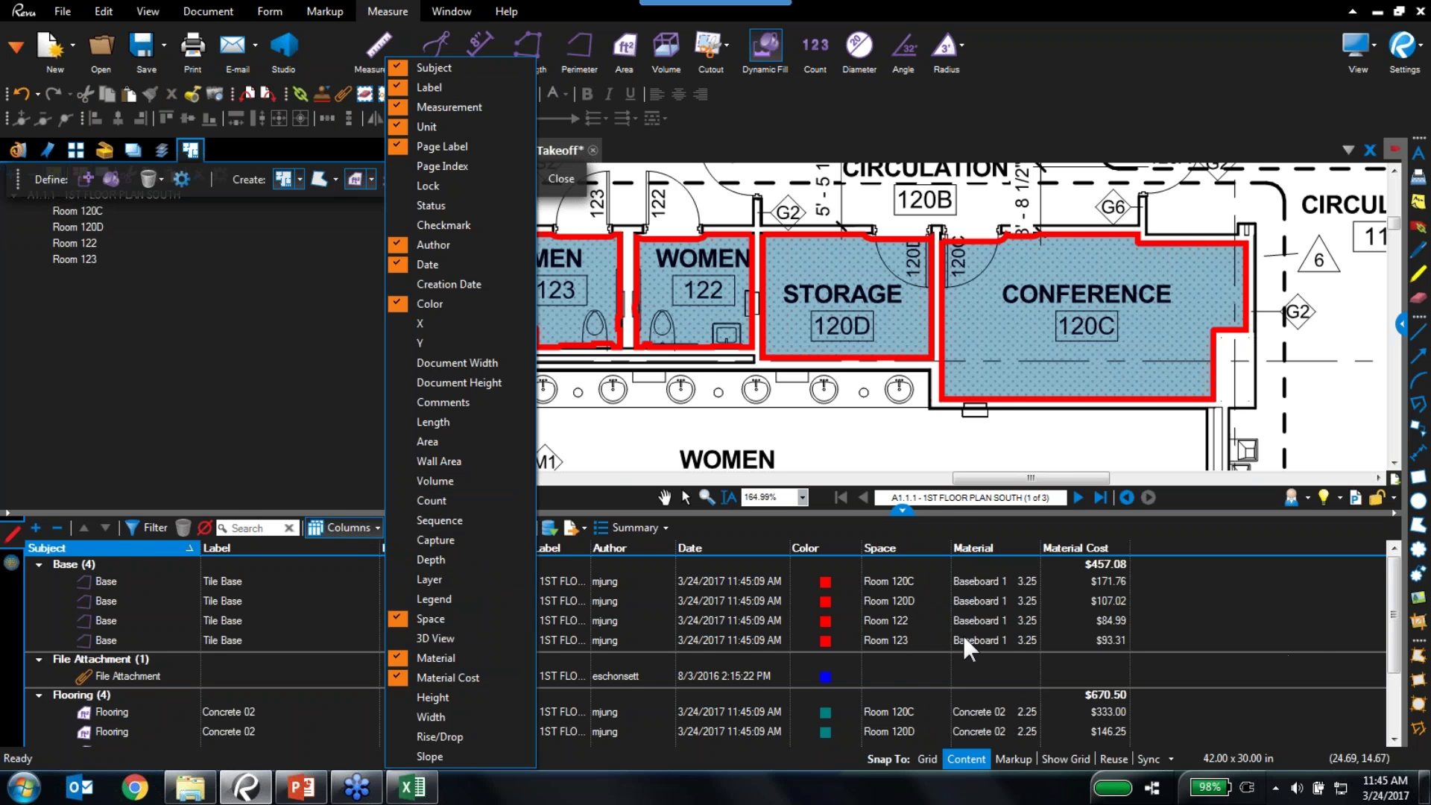
{"action": "left_click", "coordinate": [898, 549]}
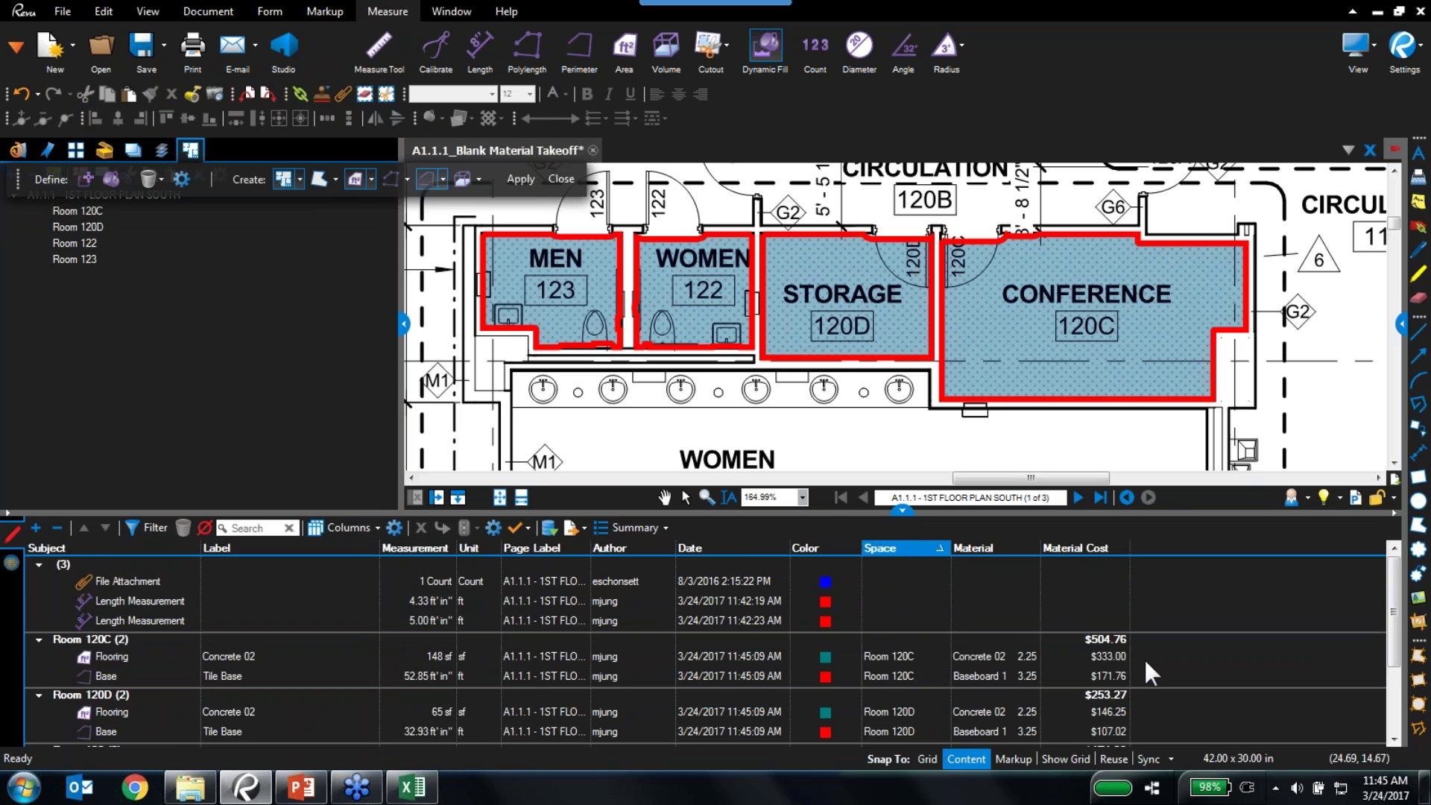
{"action": "scroll", "coordinate": [1117, 596], "scroll_direction": "down", "scroll_amount": 2}
{"action": "scroll", "coordinate": [1112, 640], "scroll_direction": "up", "scroll_amount": 2}
{"action": "scroll", "coordinate": [1105, 678], "scroll_direction": "down", "scroll_amount": 2}
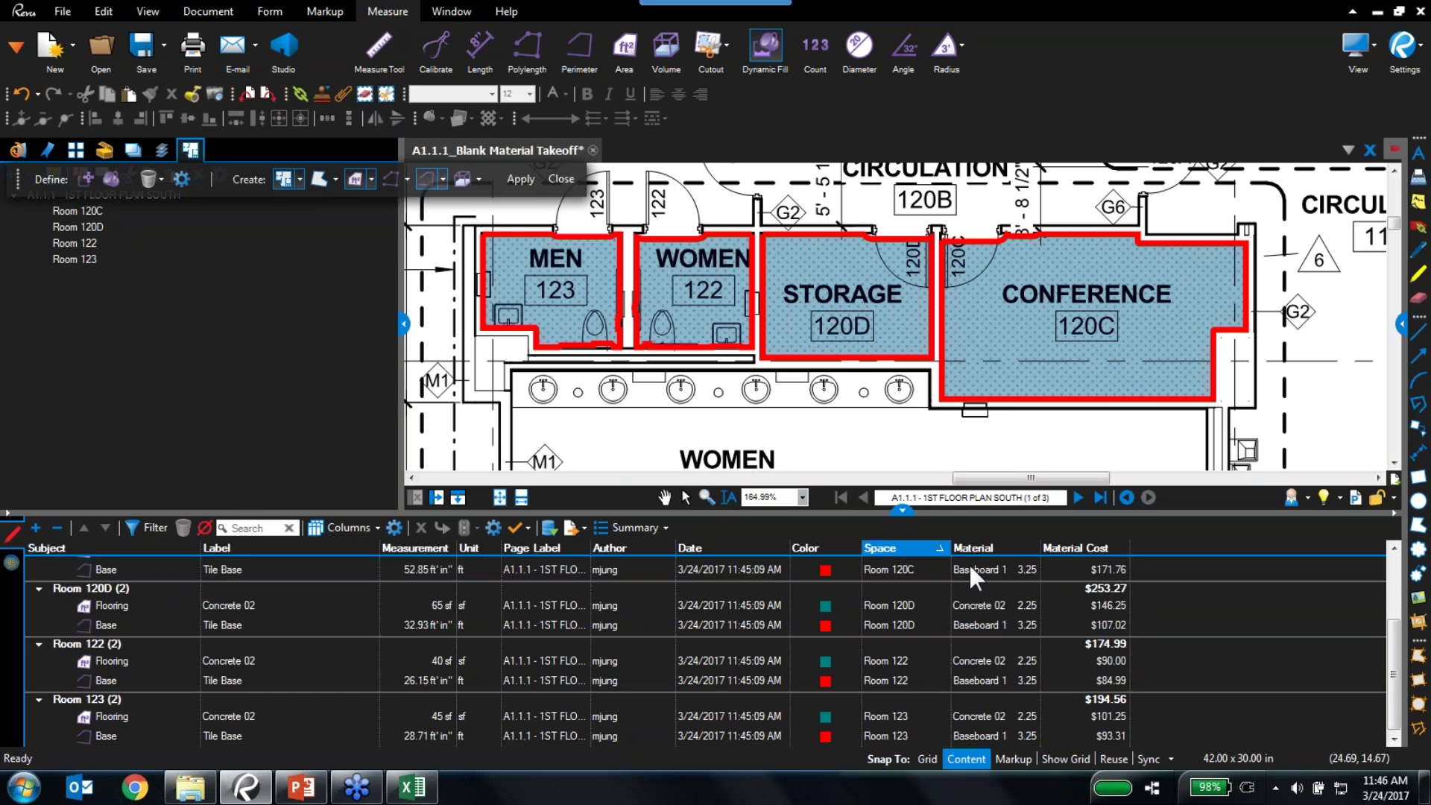
Hide the markups list and the list of spaces to give the floor plan the full window
{"action": "left_click", "coordinate": [901, 511]}
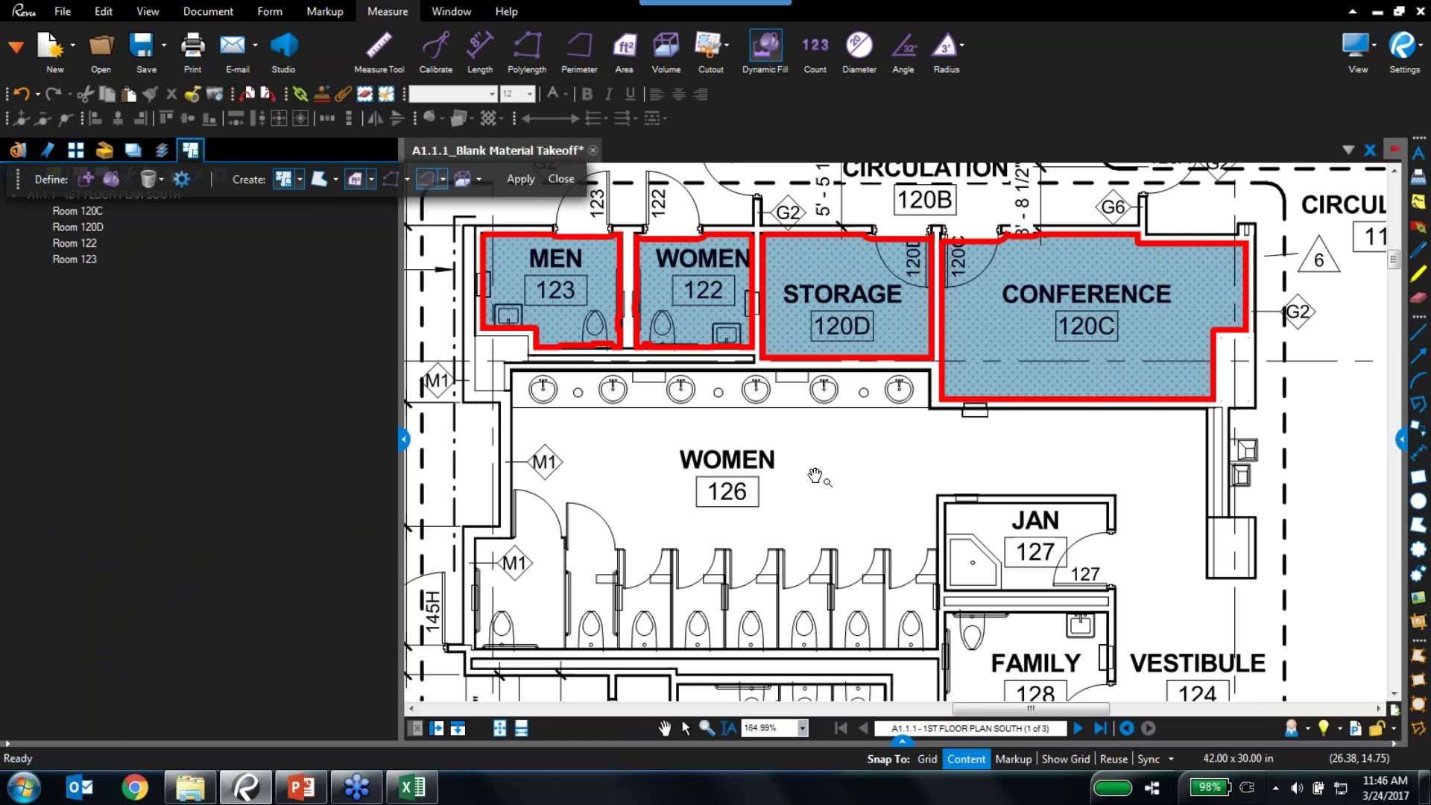
{"action": "mouse_move", "coordinate": [852, 438]}
{"action": "left_mouse_down"}
{"action": "mouse_move", "coordinate": [895, 608]}
{"action": "mouse_move", "coordinate": [887, 633]}
{"action": "left_mouse_up"}
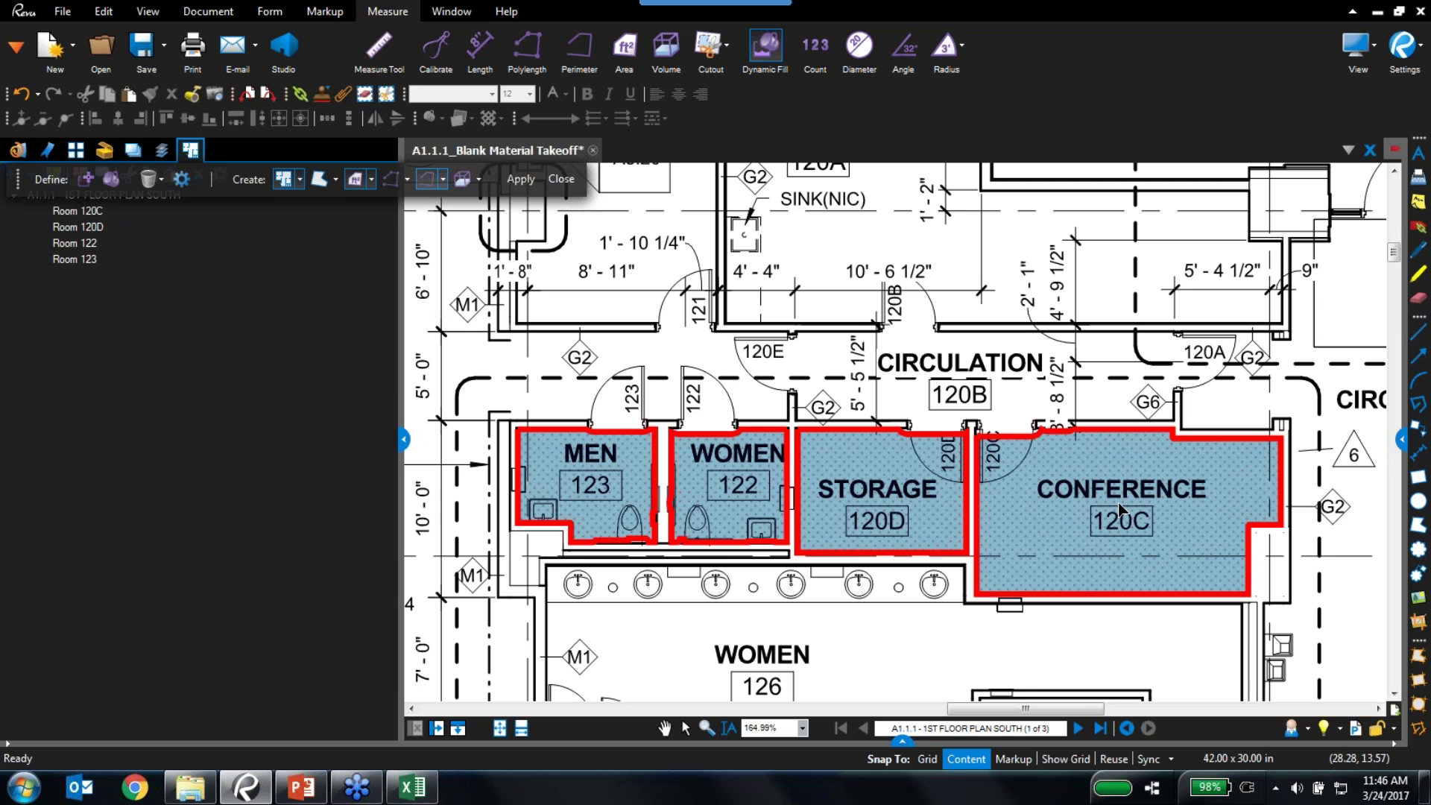
{"action": "left_click", "coordinate": [401, 440]}
{"action": "scroll", "coordinate": [732, 573], "scroll_direction": "down", "scroll_amount": 1}
{"action": "scroll", "coordinate": [732, 573], "scroll_direction": "down", "scroll_amount": 1}
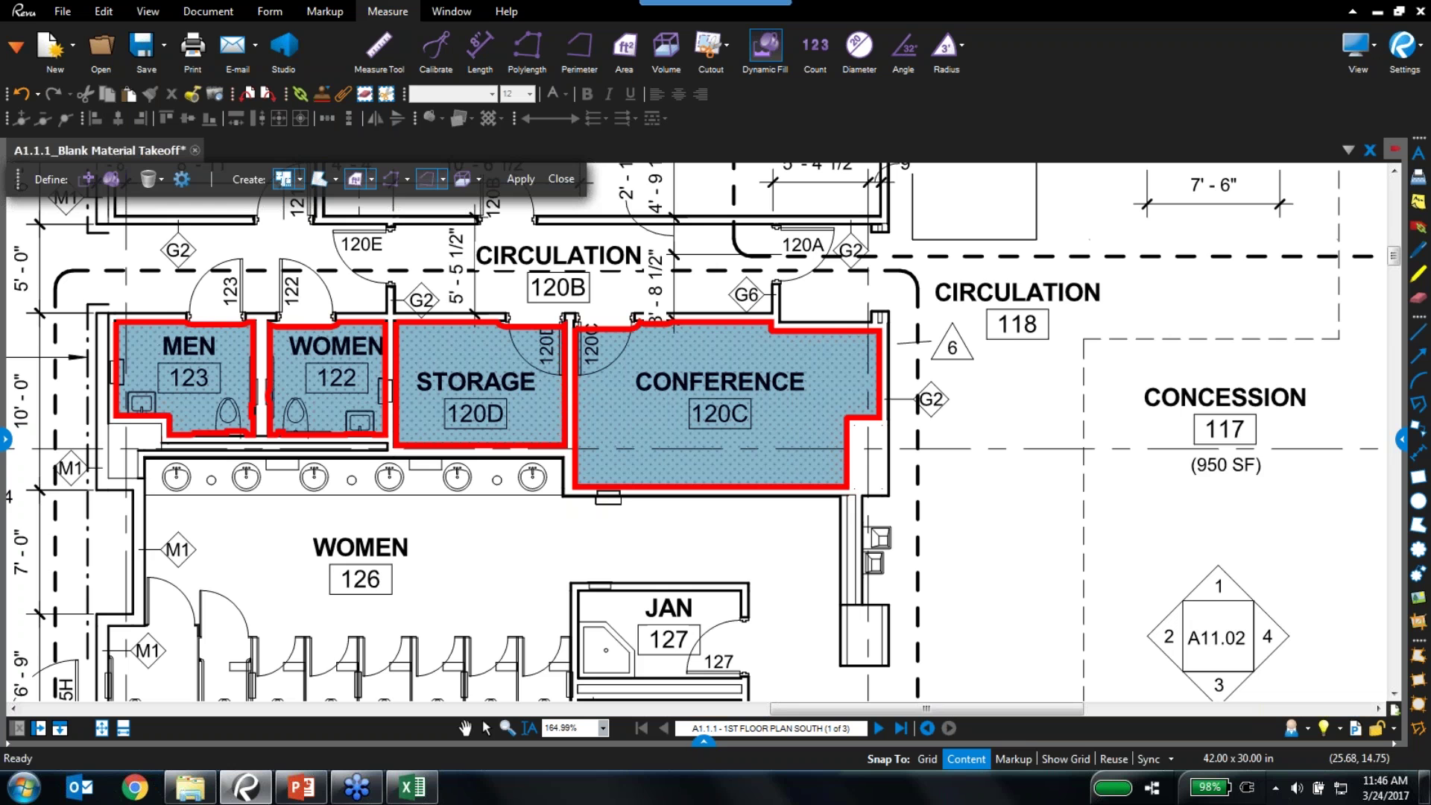
Measure a polylength through the centers of the six sinks in Women 126 and move its total caption below the counter
{"action": "scroll", "coordinate": [269, 454], "scroll_direction": "down", "scroll_amount": 3}
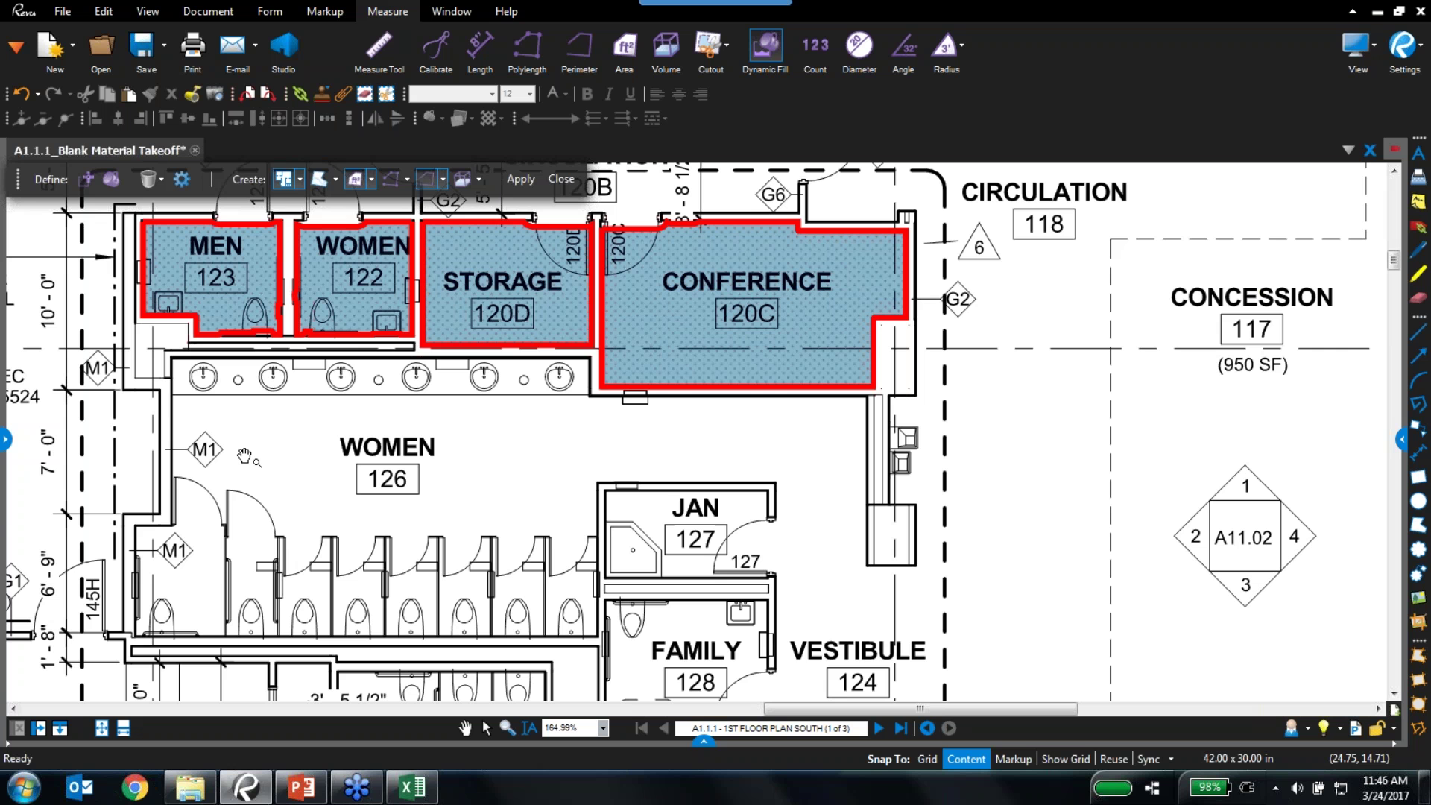
{"action": "scroll", "coordinate": [386, 449], "scroll_direction": "up", "scroll_amount": 1}
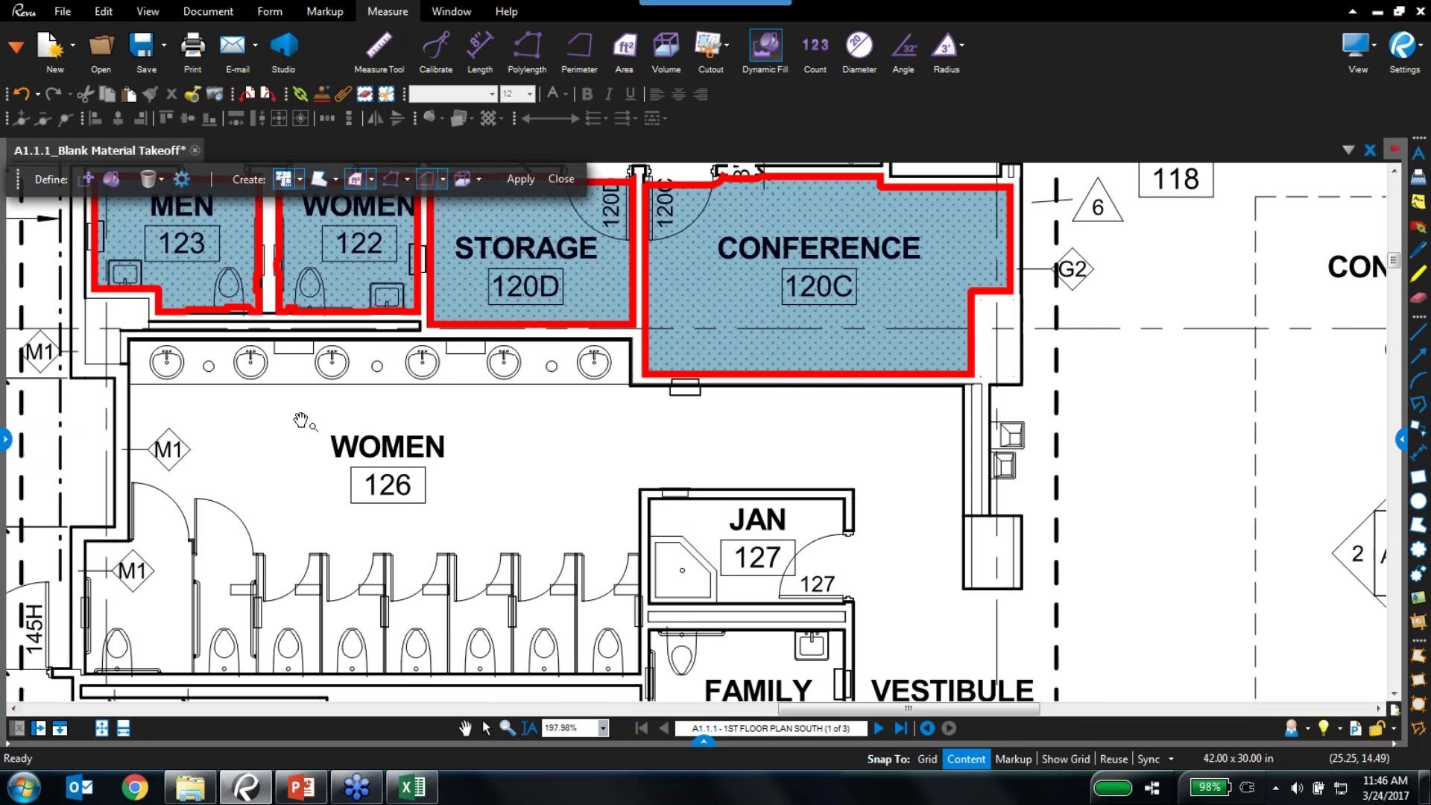
{"action": "scroll", "coordinate": [302, 421], "scroll_direction": "up", "scroll_amount": 2}
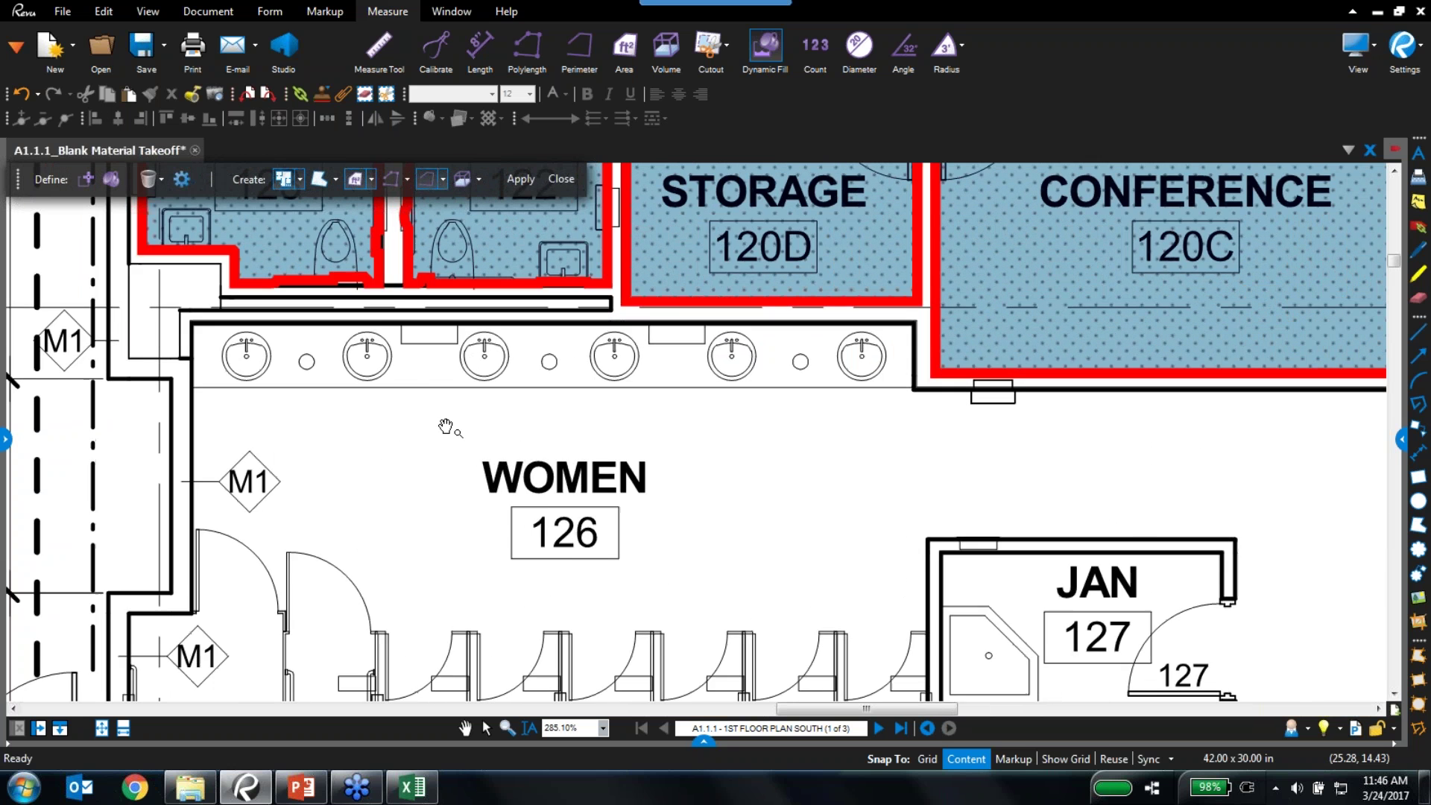
{"action": "left_click_drag", "start_coordinate": [445, 426], "coordinate": [469, 453]}
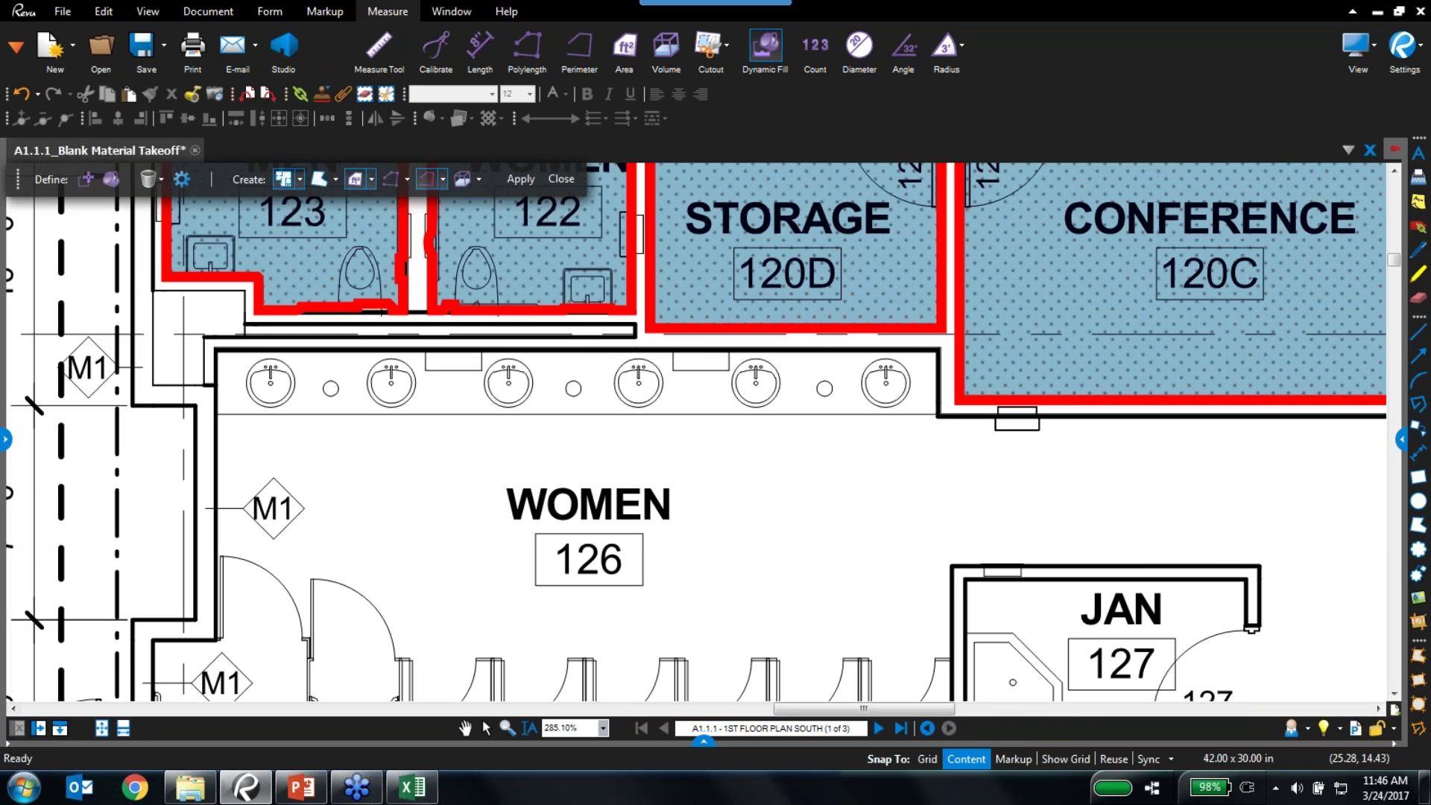
{"action": "left_click", "coordinate": [539, 54]}
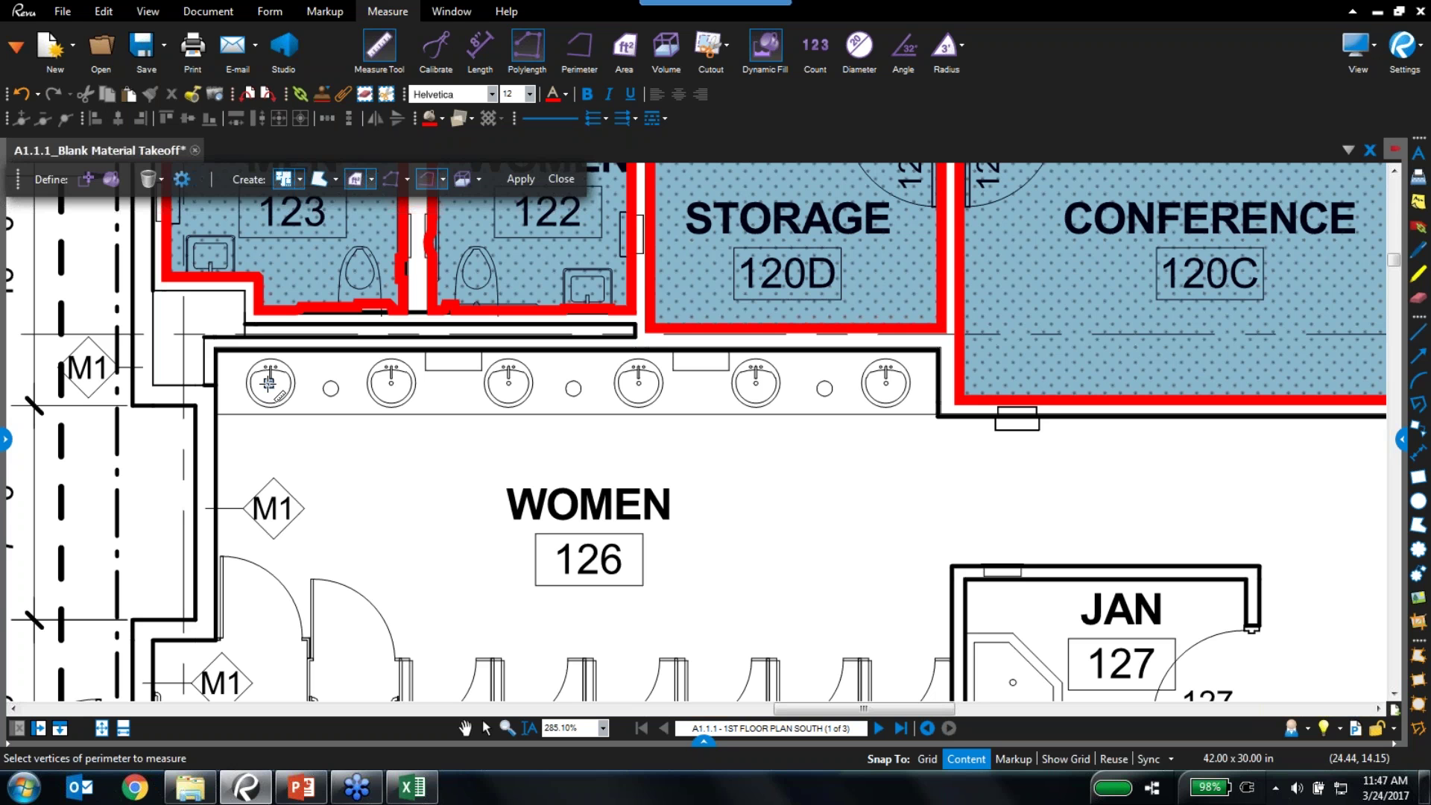
{"action": "left_click", "coordinate": [269, 383]}
{"action": "left_click", "coordinate": [391, 383]}
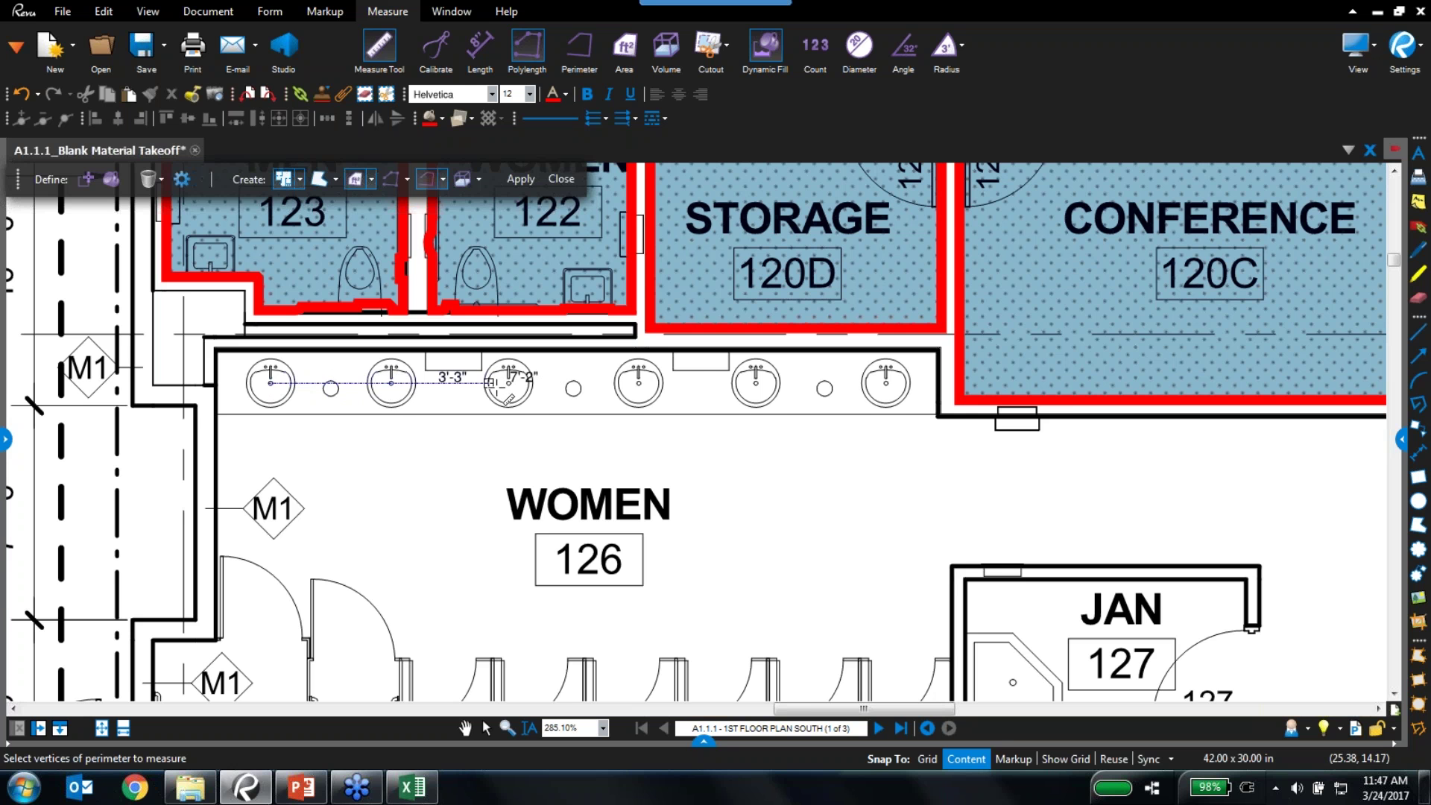
{"action": "left_click", "coordinate": [511, 383]}
{"action": "left_click", "coordinate": [639, 383]}
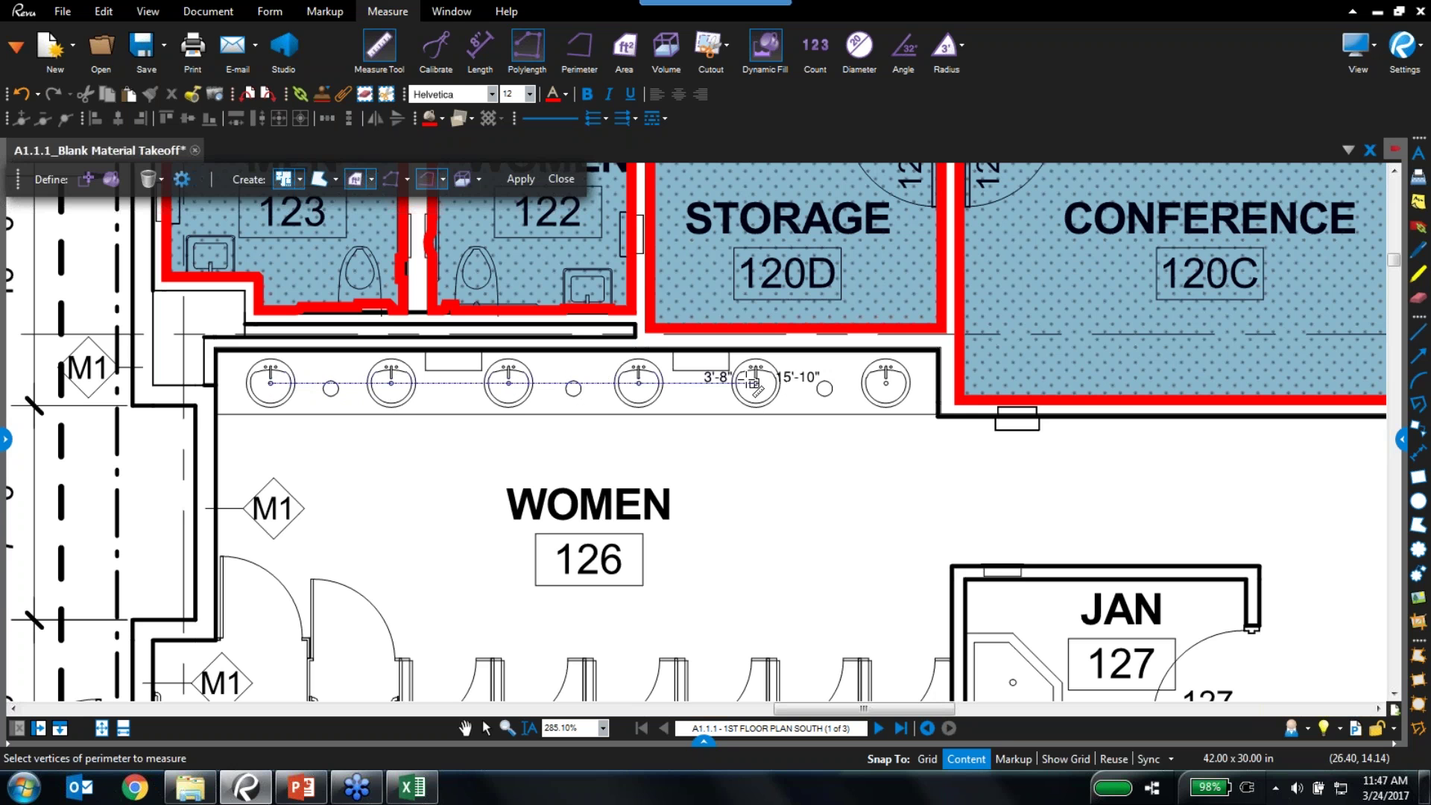
{"action": "left_click", "coordinate": [755, 383]}
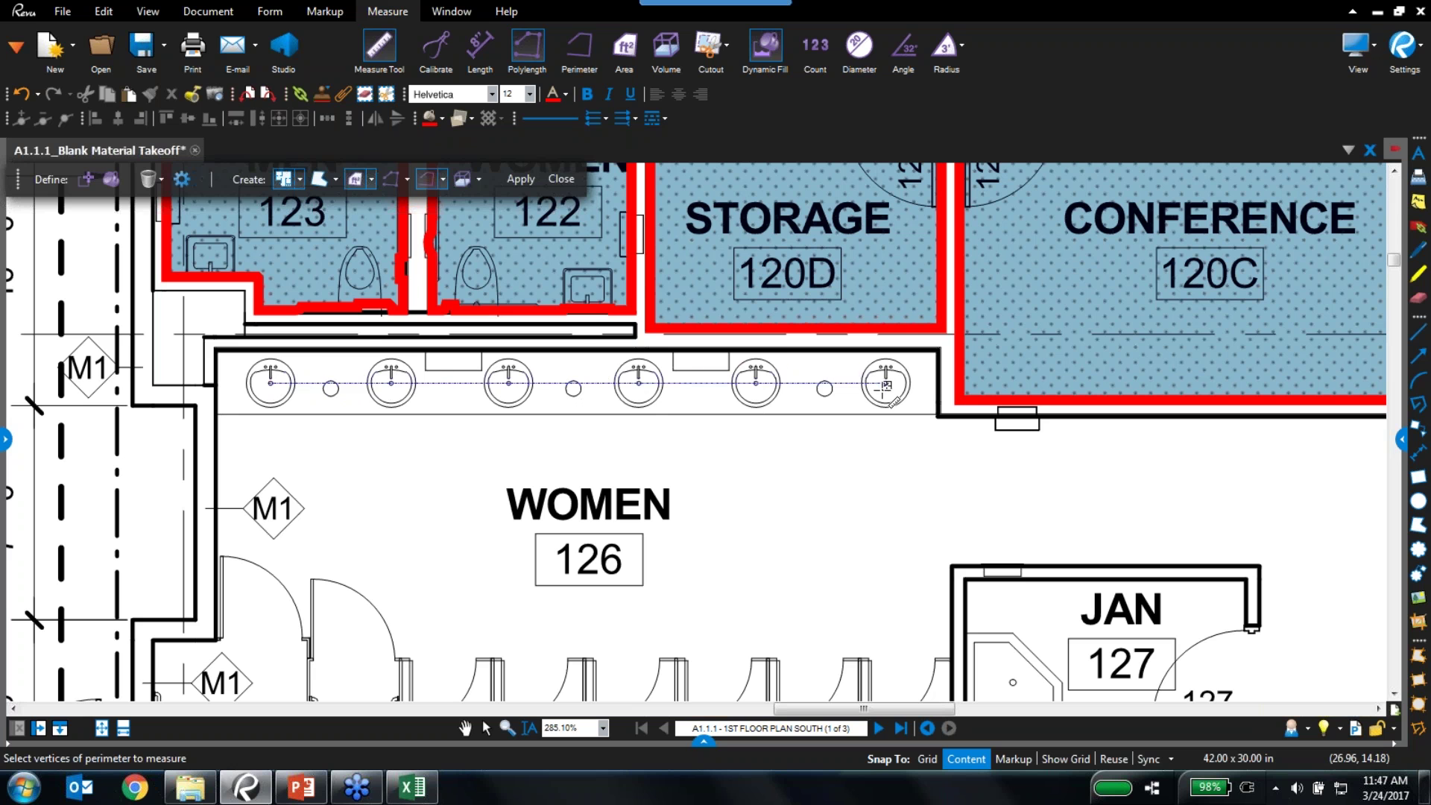
{"action": "double_click", "coordinate": [885, 384]}
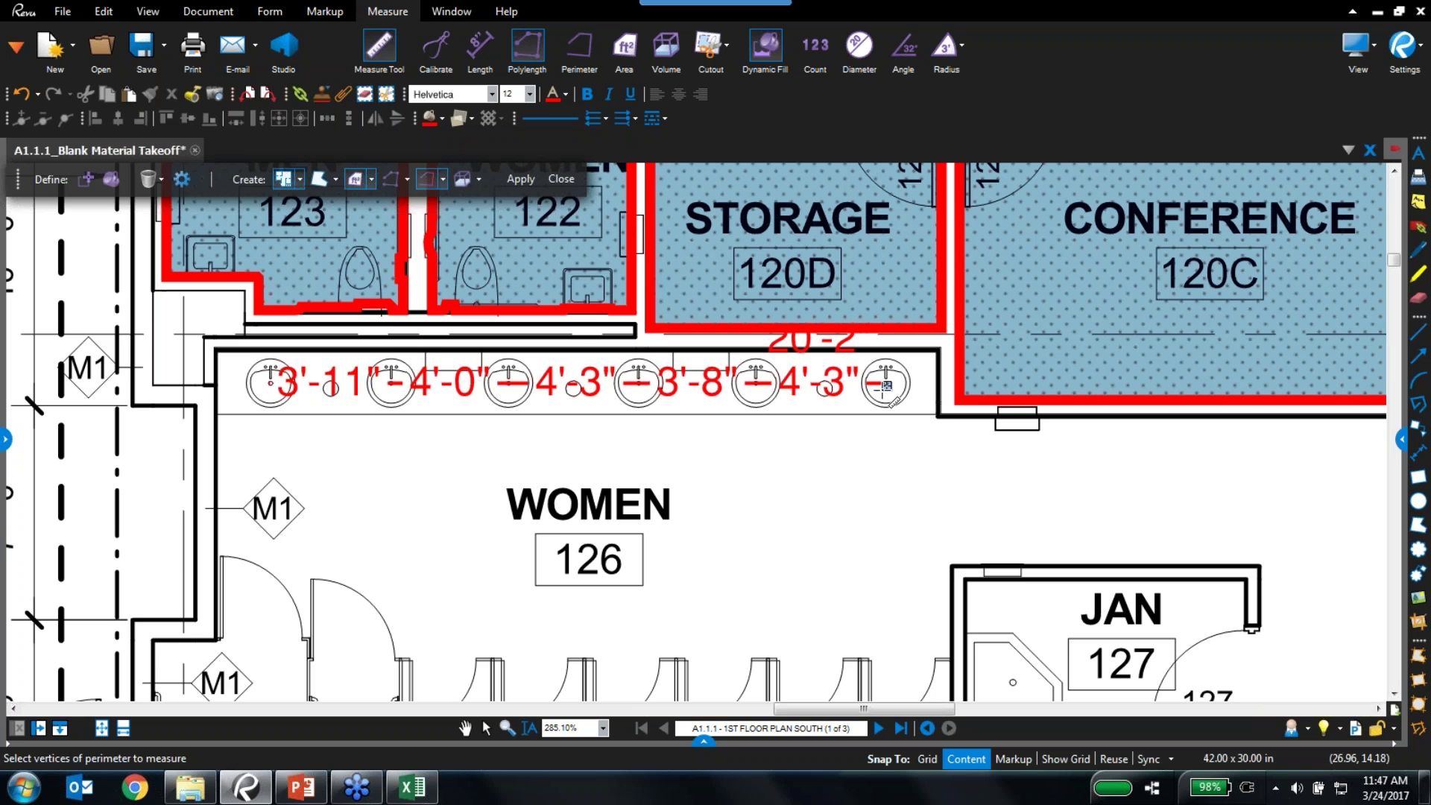
{"action": "left_click_drag", "start_coordinate": [815, 337], "coordinate": [797, 435]}
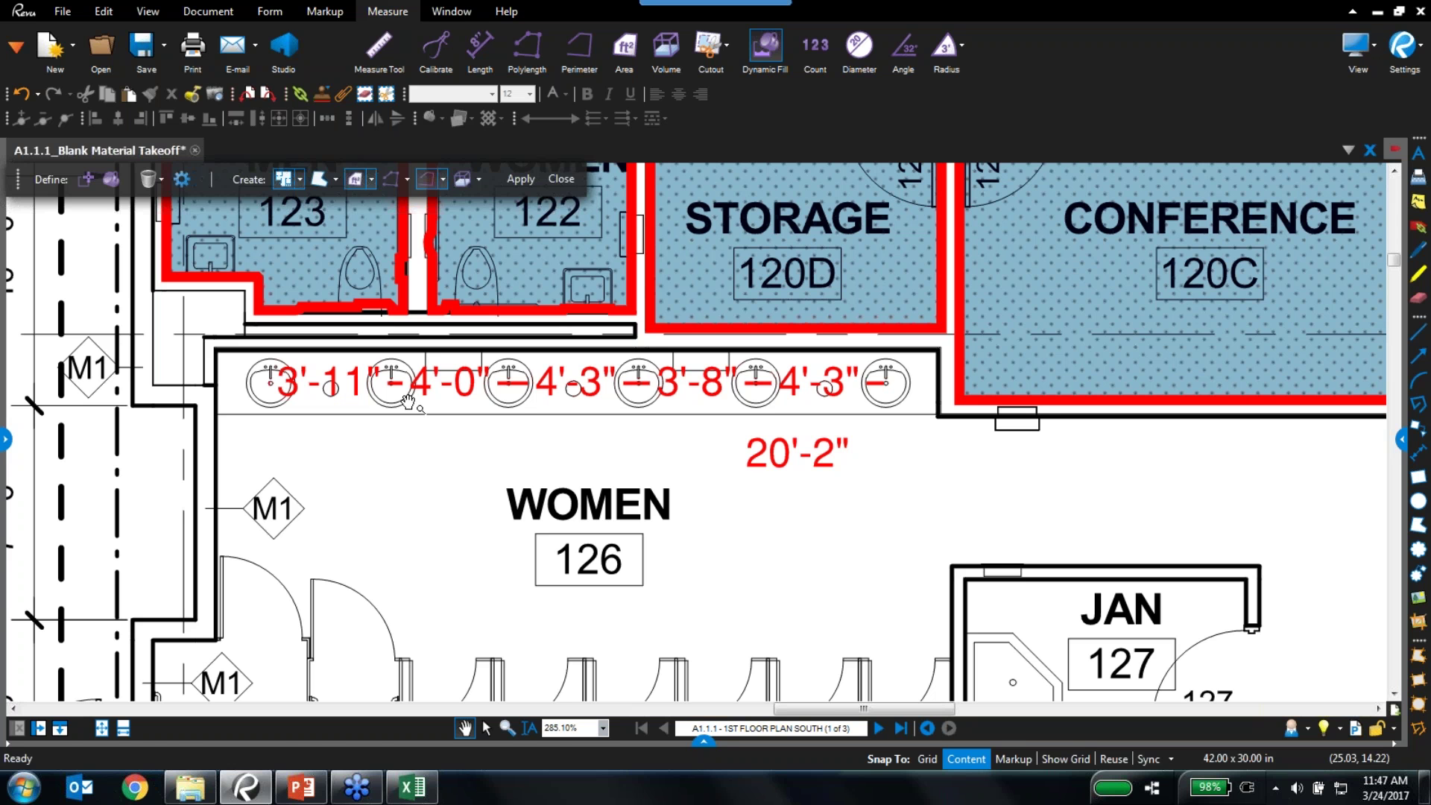
Group the markups list by subject, locate the sink run's polylength measurement in it, and hide the list
{"action": "left_click", "coordinate": [704, 740]}
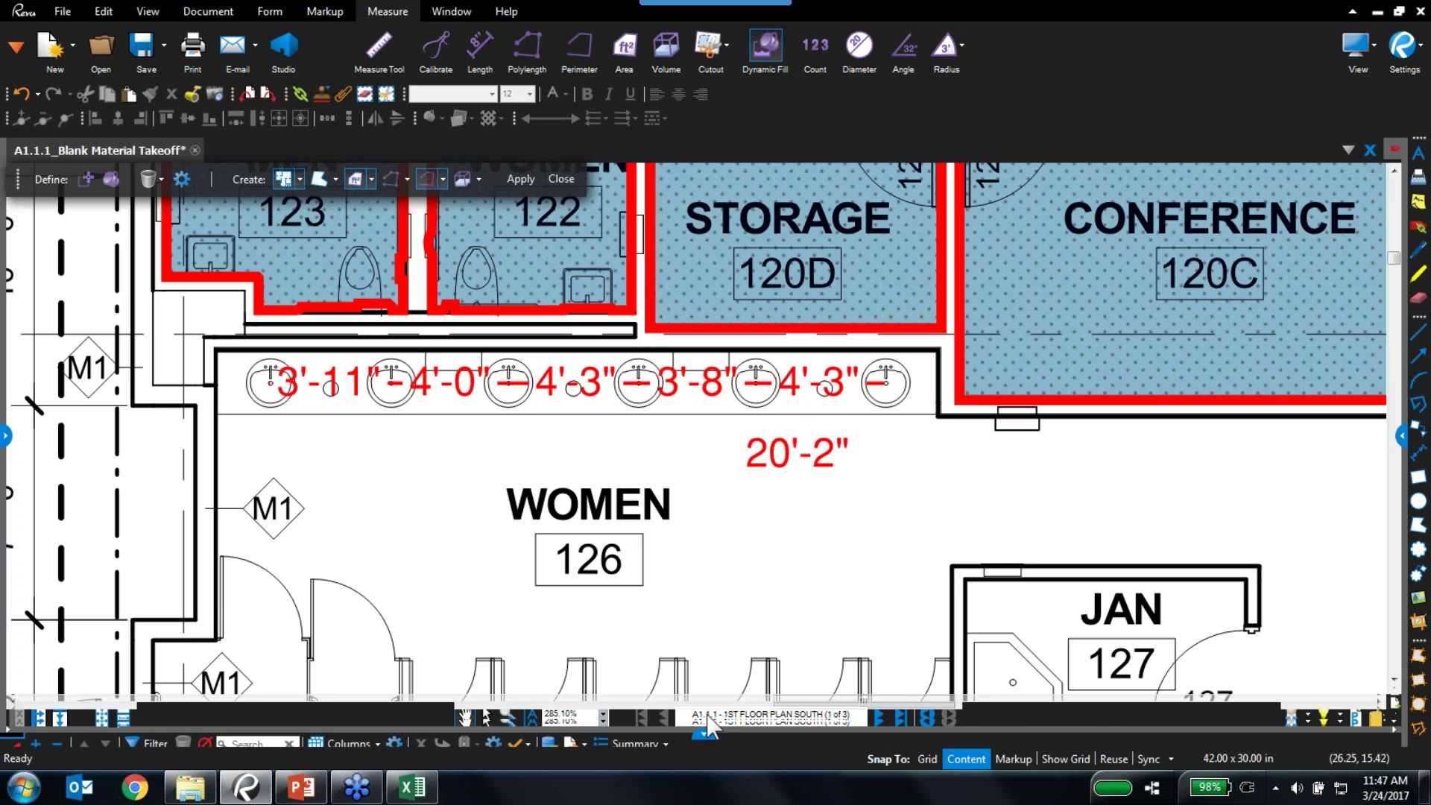
{"action": "scroll", "coordinate": [629, 646], "scroll_direction": "down", "scroll_amount": 1}
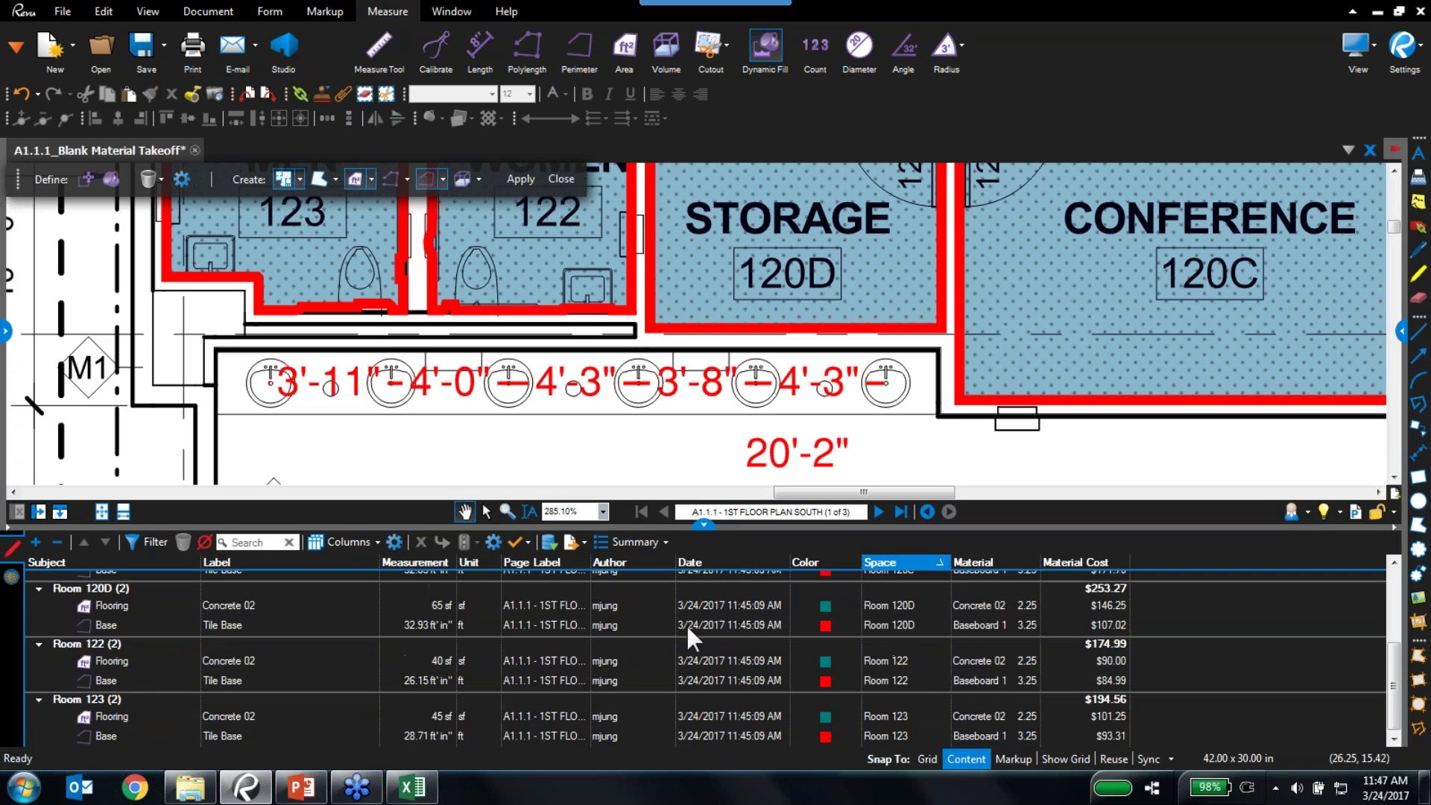
{"action": "scroll", "coordinate": [815, 598], "scroll_direction": "up", "scroll_amount": 3}
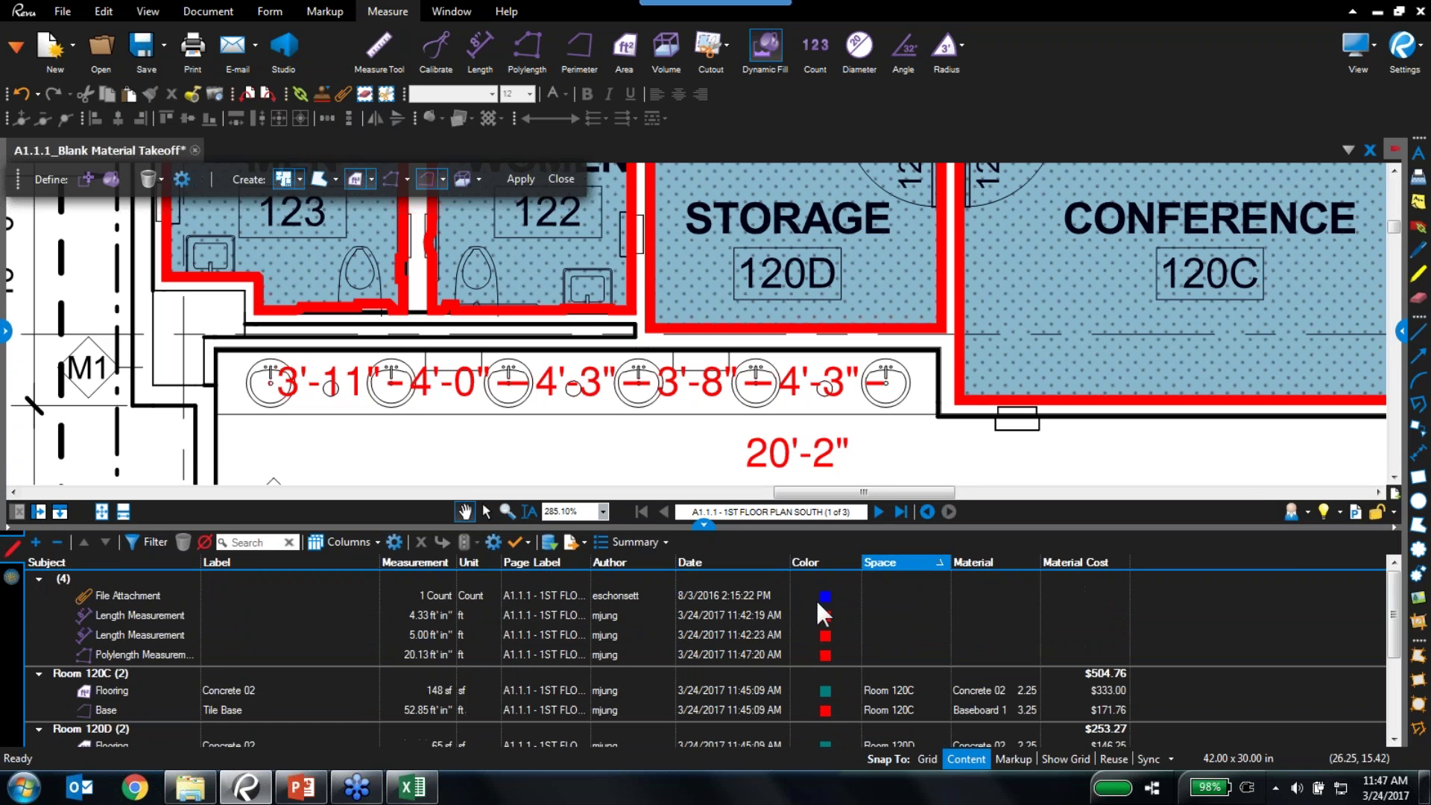
{"action": "left_click", "coordinate": [152, 562]}
{"action": "scroll", "coordinate": [175, 625], "scroll_direction": "down", "scroll_amount": 3}
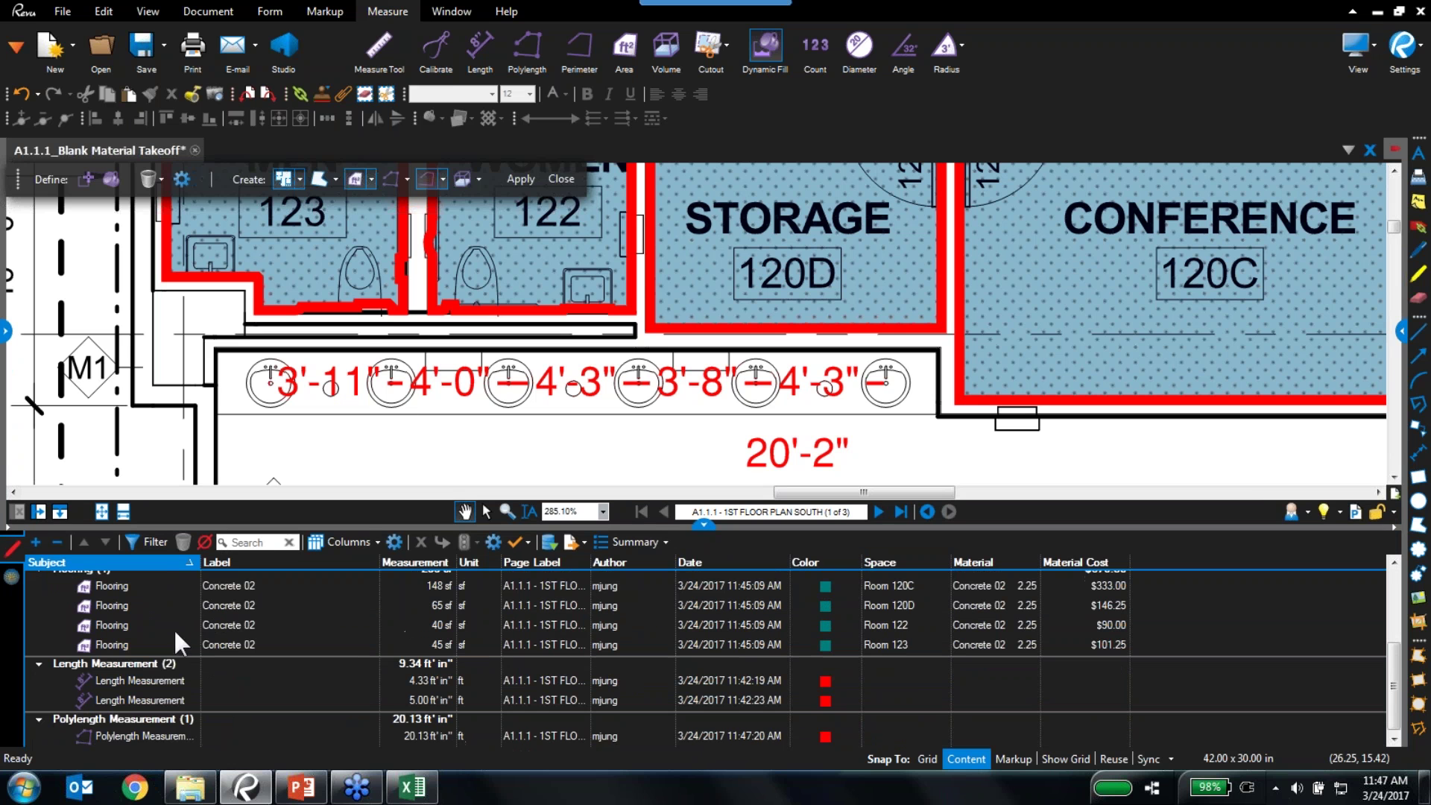
{"action": "left_click", "coordinate": [121, 735]}
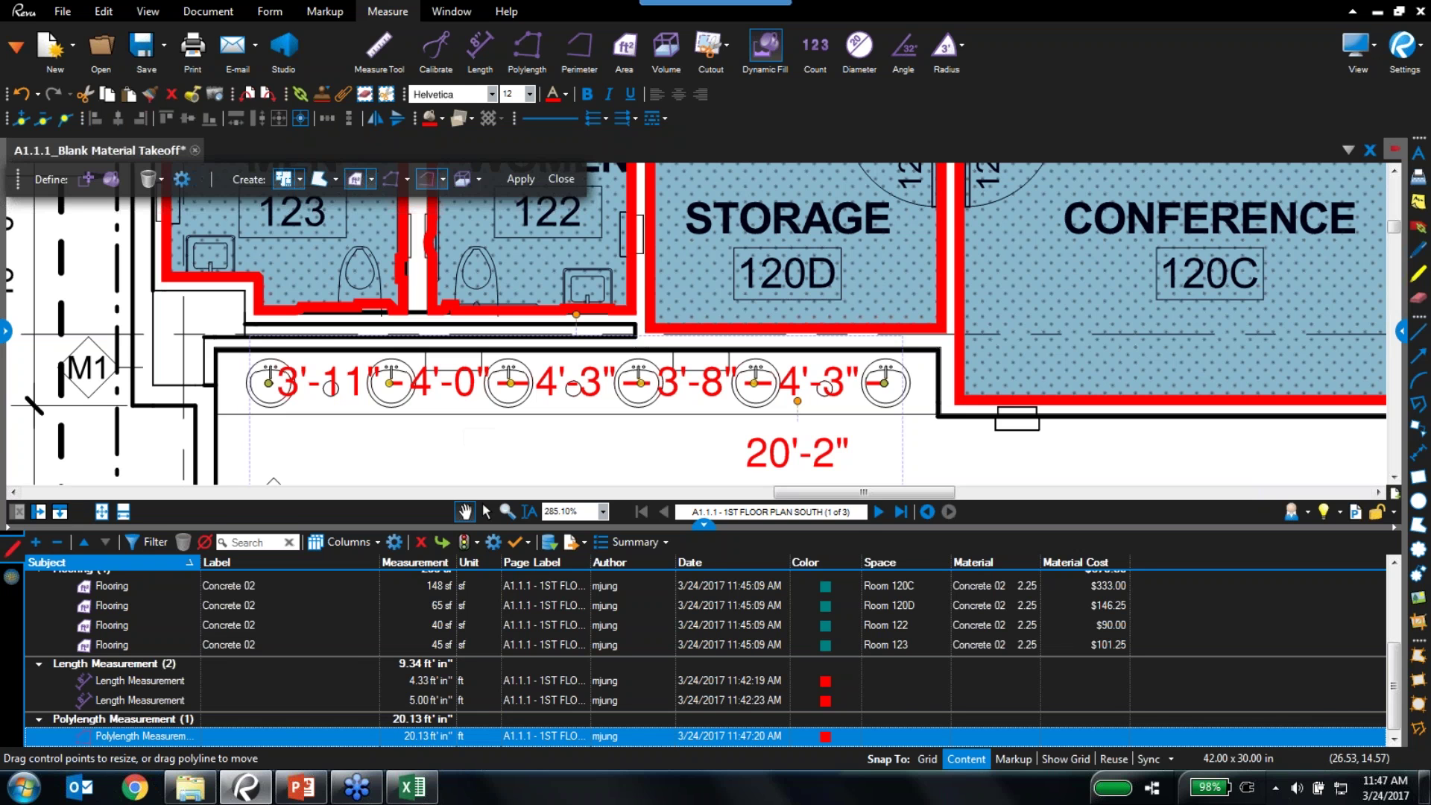
{"action": "left_click", "coordinate": [703, 525]}
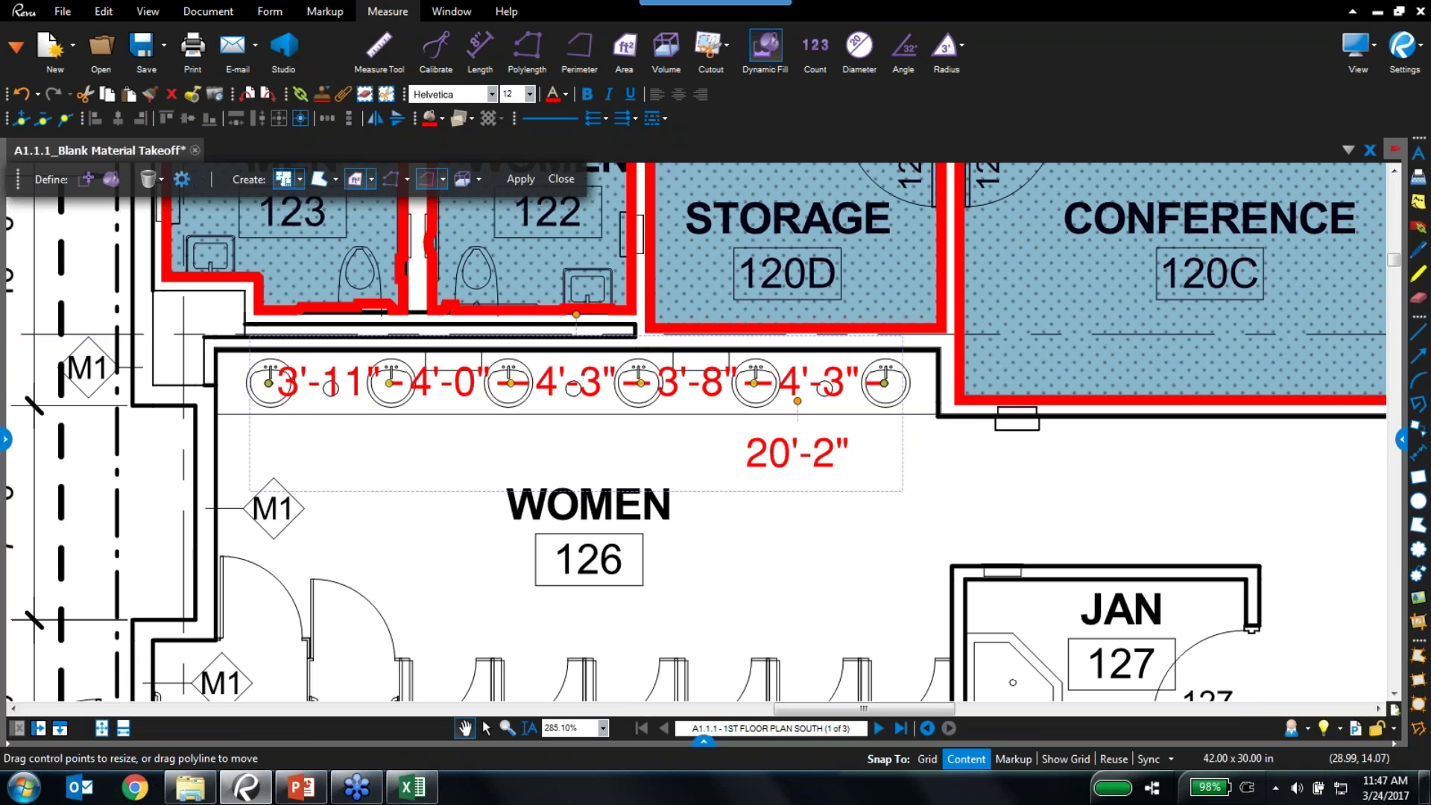
Set the sink run polylength's Rise/Drop to 3'-0" and move its total caption slightly lower
{"action": "left_click", "coordinate": [1402, 442]}
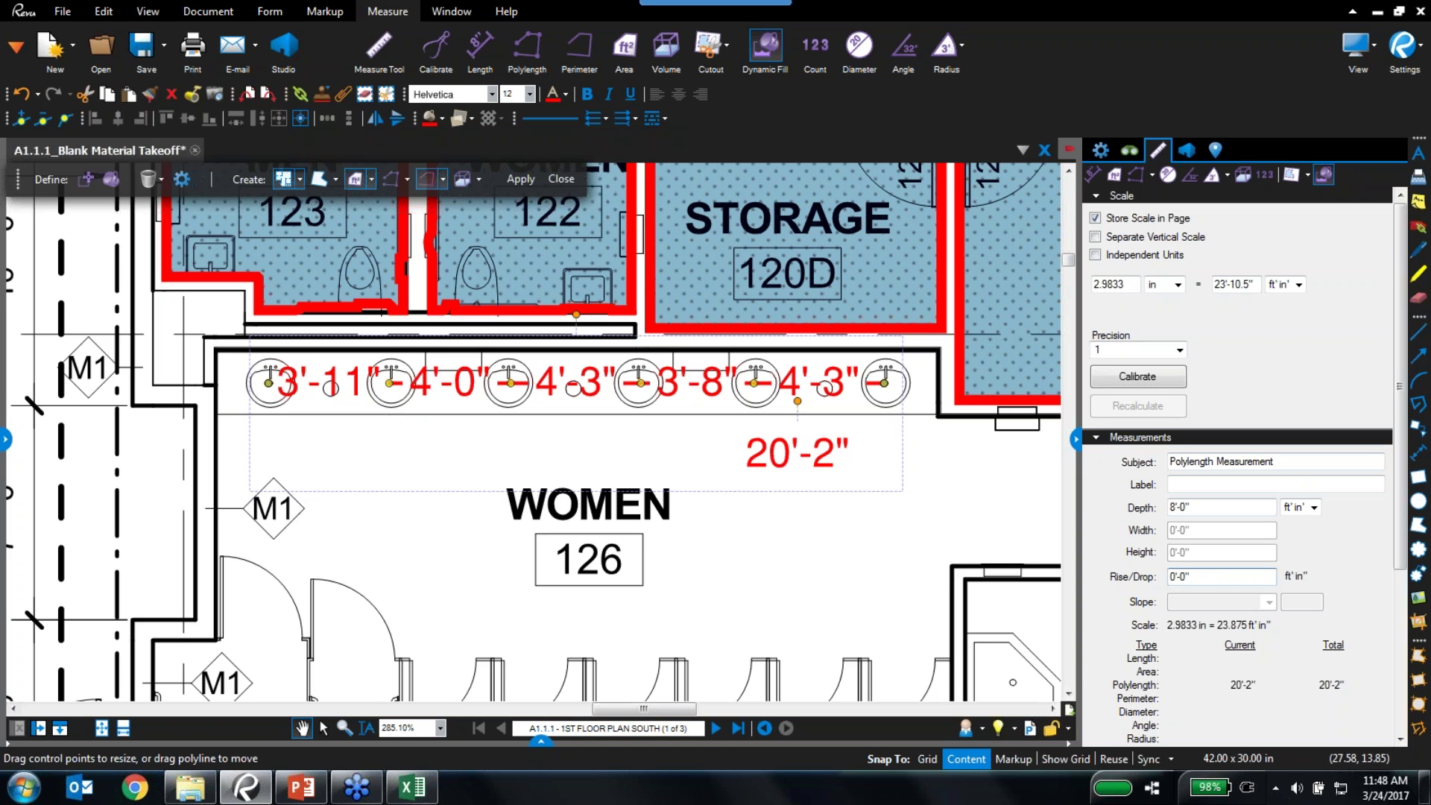
{"action": "type", "text": "3"}
{"action": "key", "text": "Return"}
{"action": "left_click", "coordinate": [816, 462]}
{"action": "left_click_drag", "start_coordinate": [817, 462], "coordinate": [819, 488]}
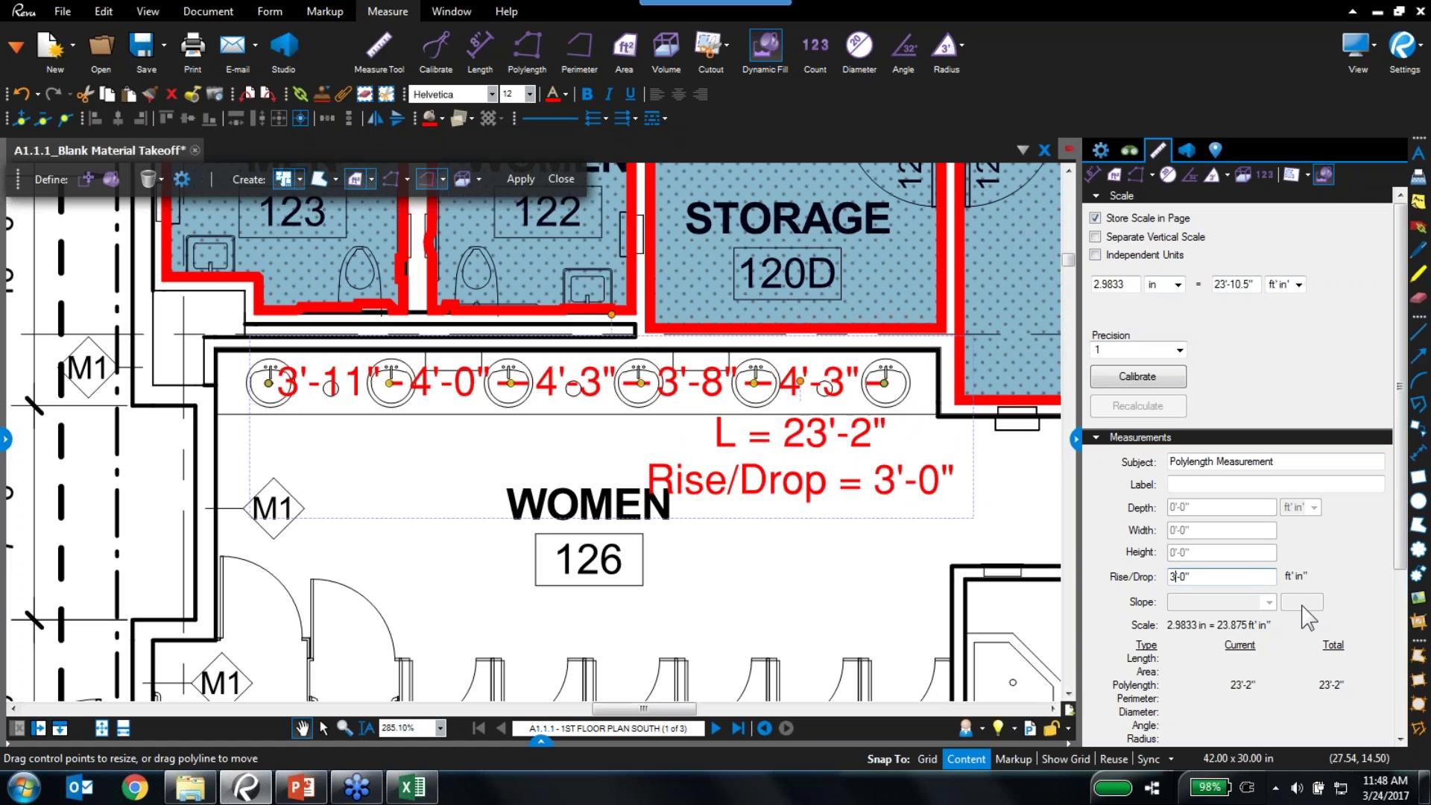
Try a Rise/Drop of 13'-0" on the sink run polylength and reset it to 0'-0"
{"action": "type", "text": "1"}
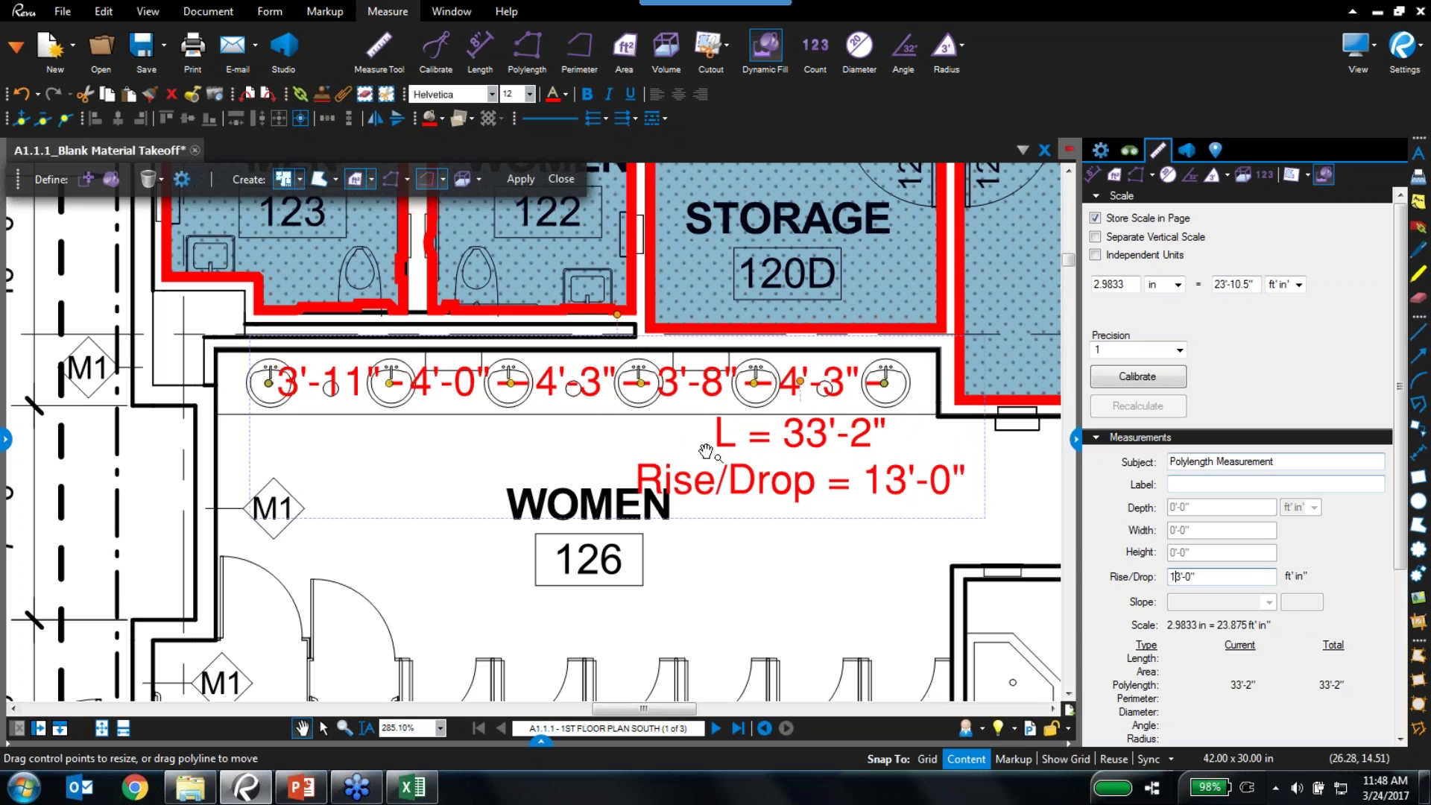
{"action": "left_click_drag", "start_coordinate": [1219, 581], "coordinate": [1152, 575]}
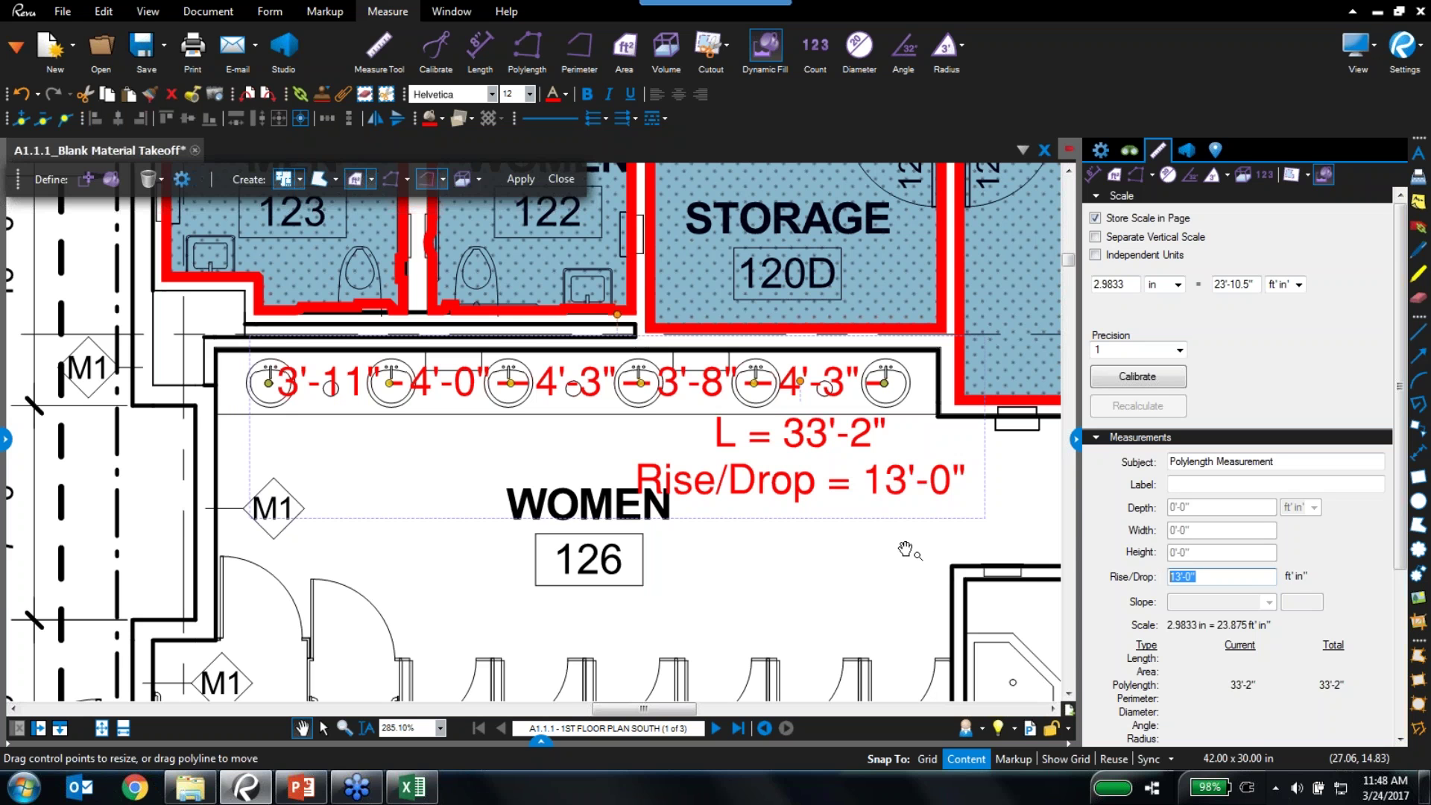
{"action": "left_click", "coordinate": [713, 513]}
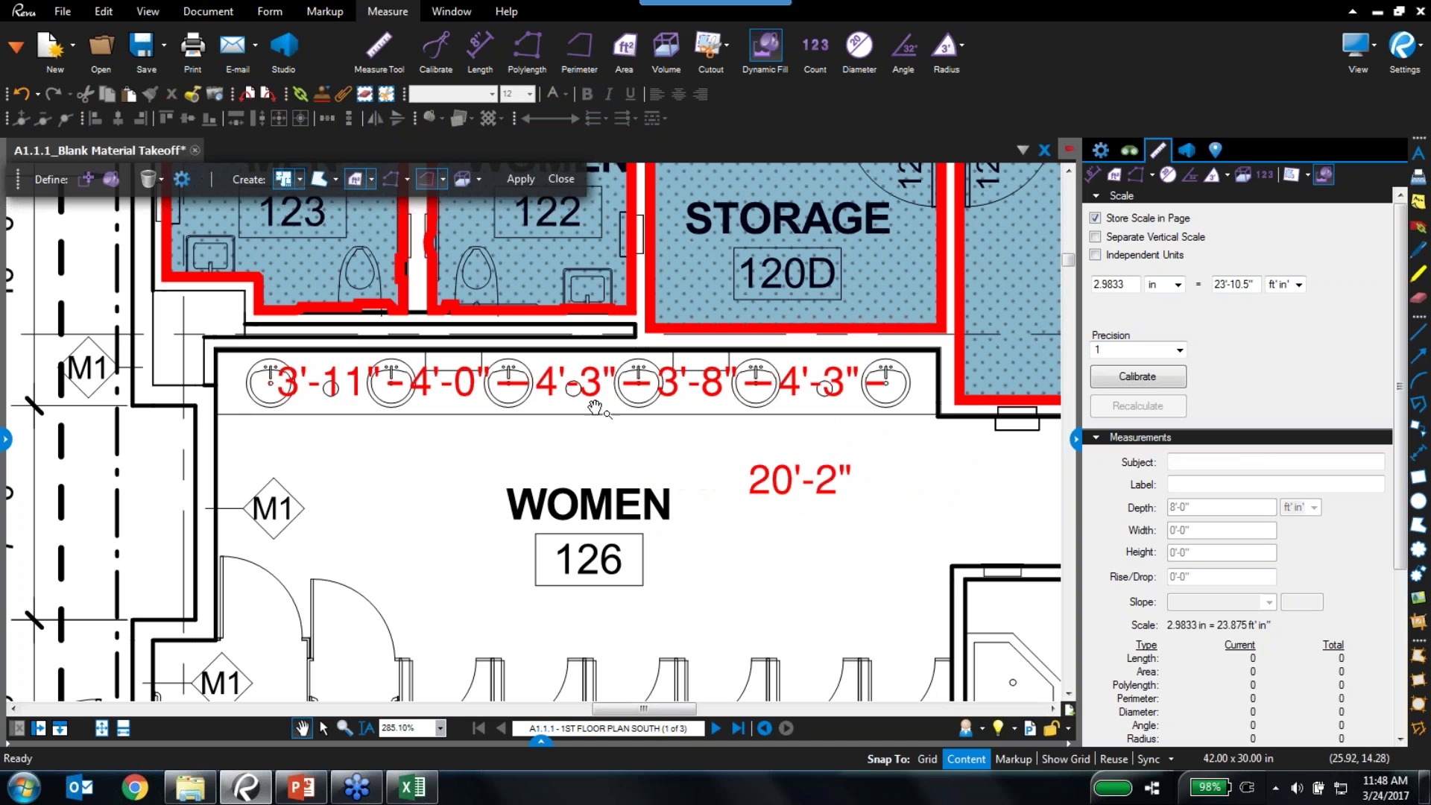
Split the sink run polylength into all its individual segments and check each resulting measurement
{"action": "left_click", "coordinate": [297, 385]}
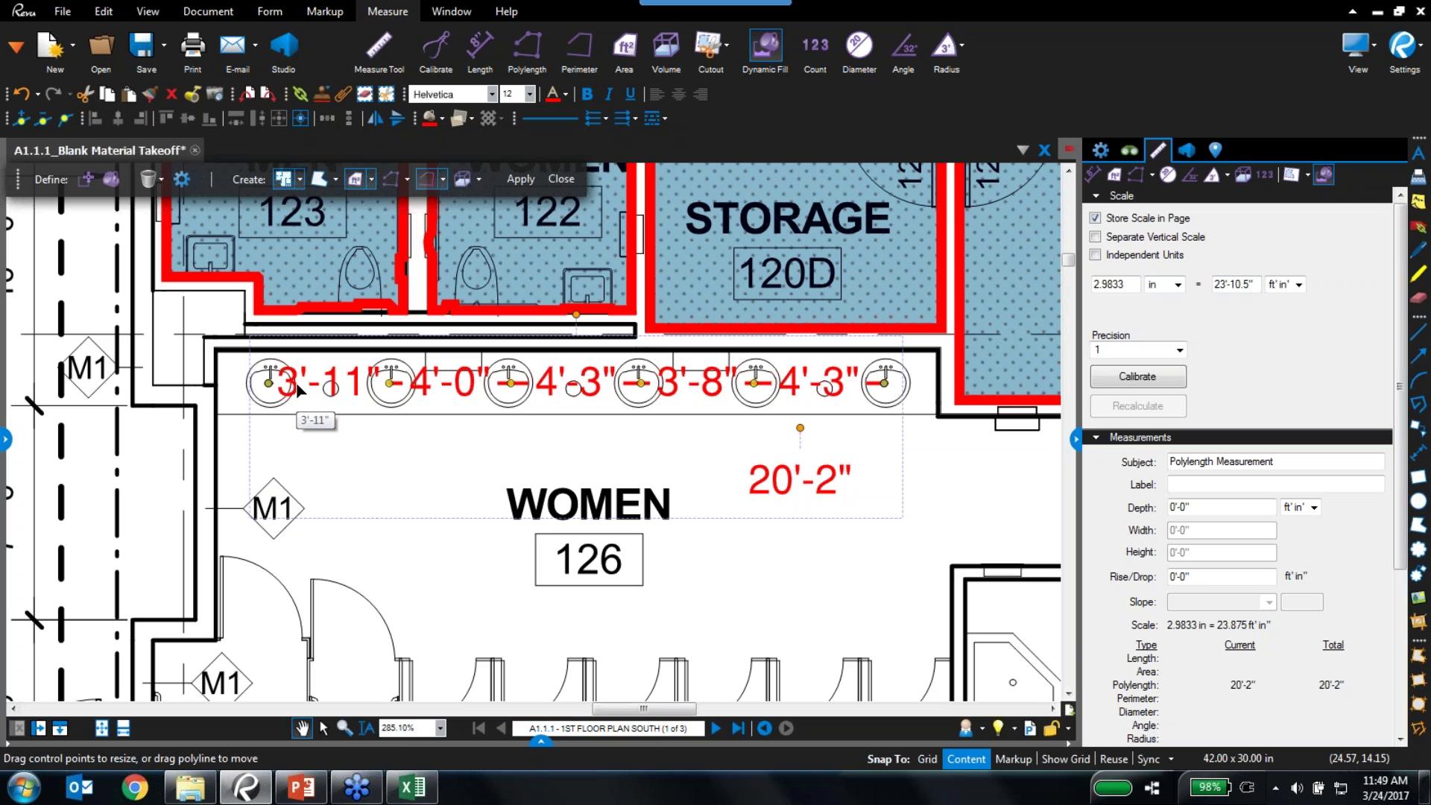
{"action": "right_click", "coordinate": [296, 389]}
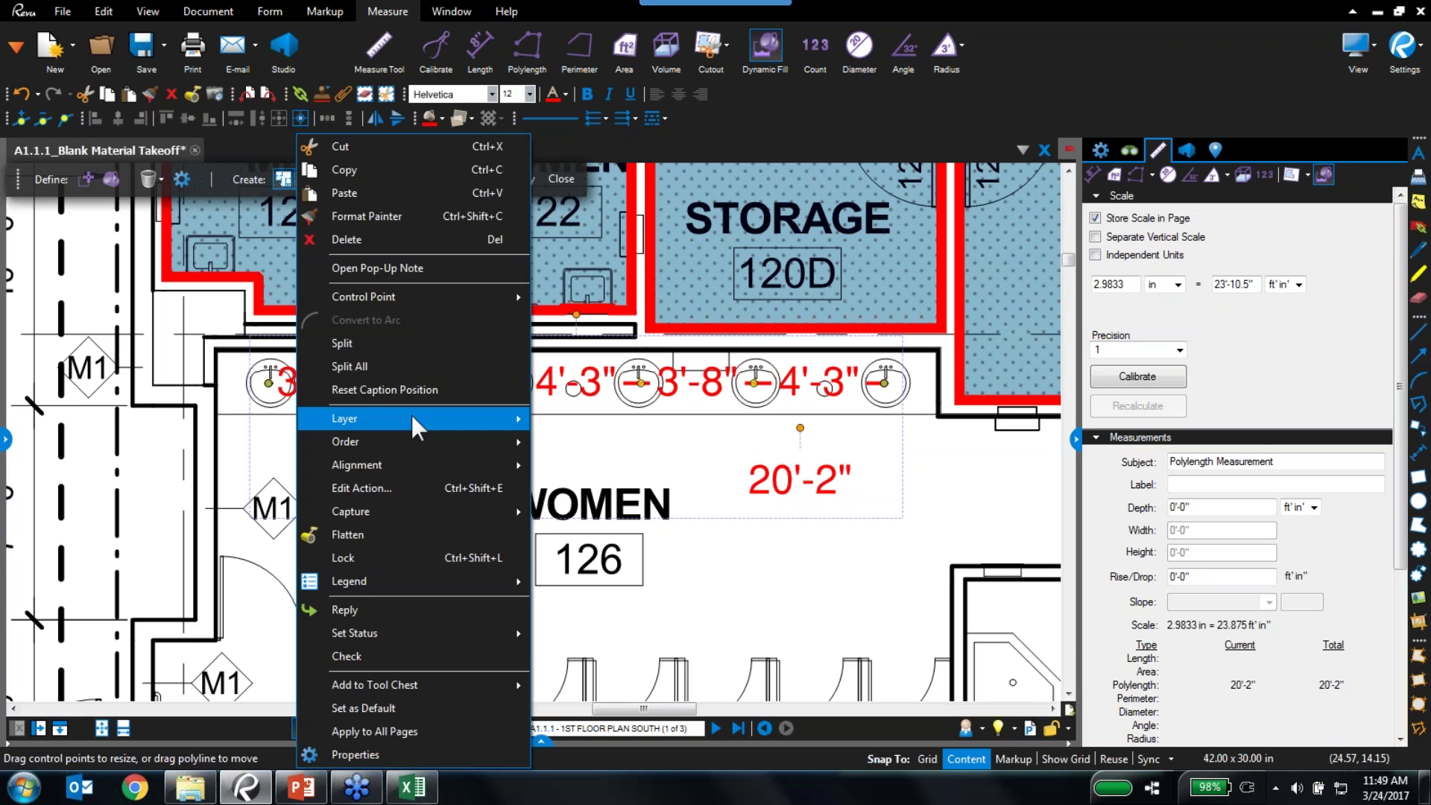
{"action": "left_click", "coordinate": [378, 369]}
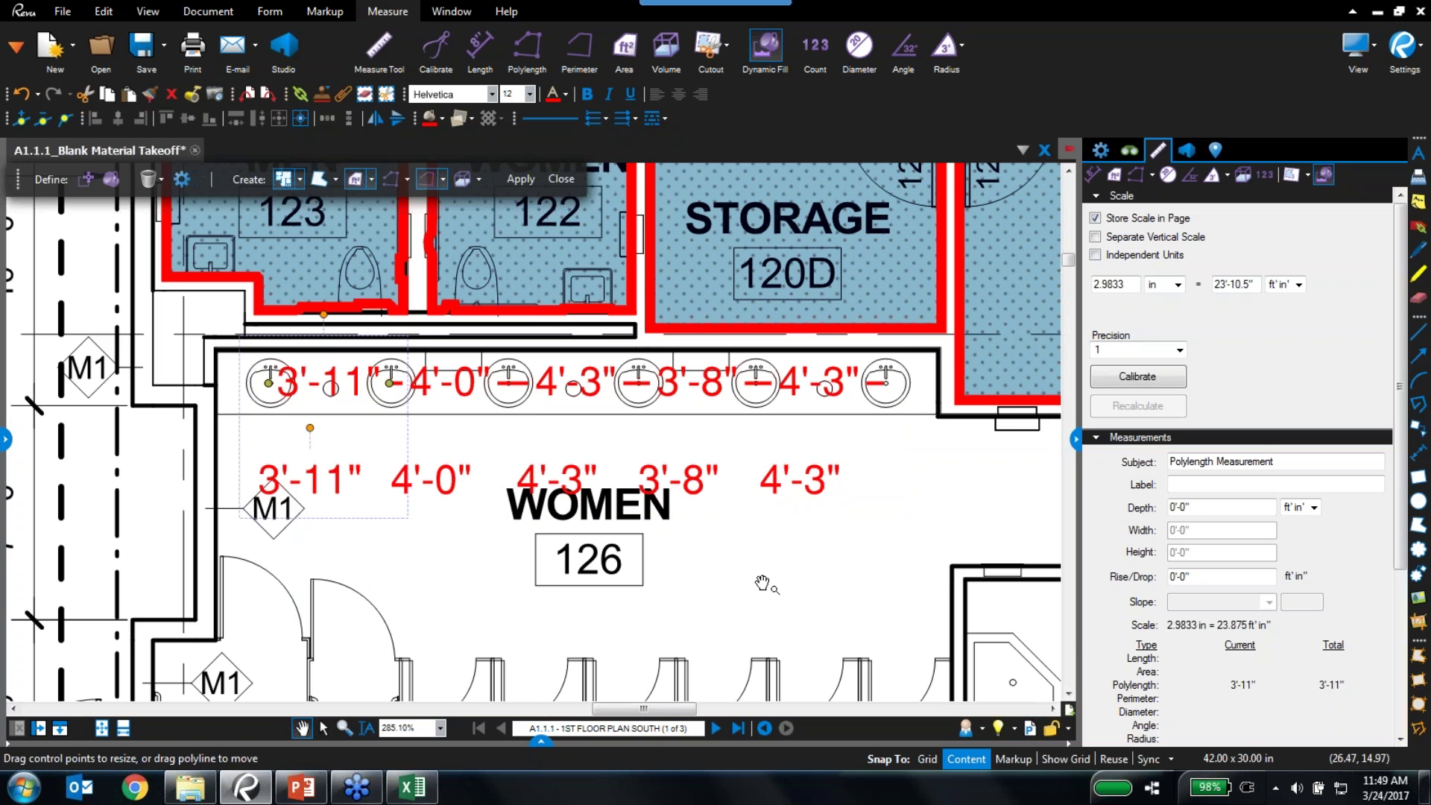
{"action": "left_click", "coordinate": [432, 480]}
{"action": "left_click", "coordinate": [559, 480]}
{"action": "left_click", "coordinate": [697, 485]}
{"action": "left_click", "coordinate": [815, 492]}
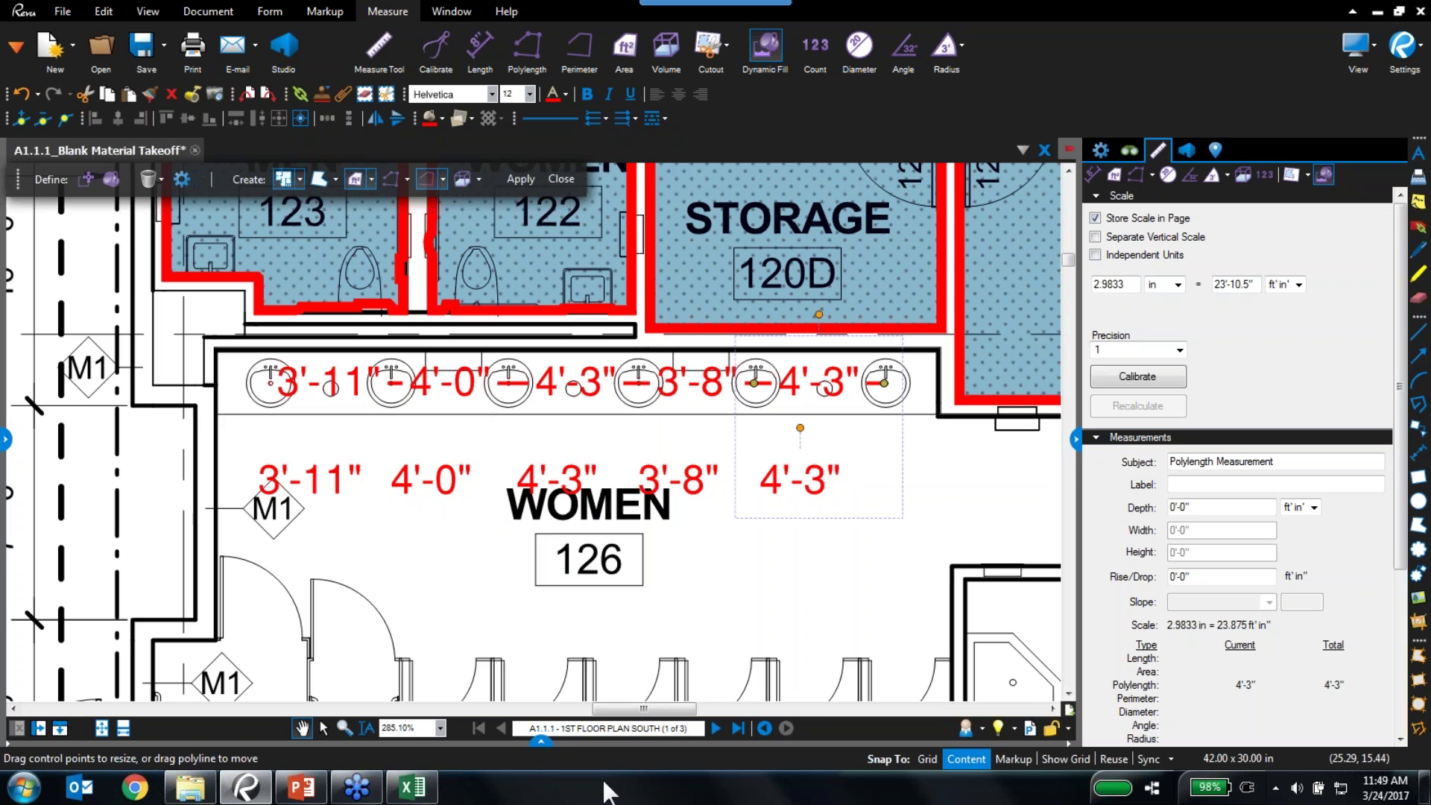
Review the split sink measurements and the available columns in the markups list, and hide the list again
{"action": "left_click", "coordinate": [544, 738]}
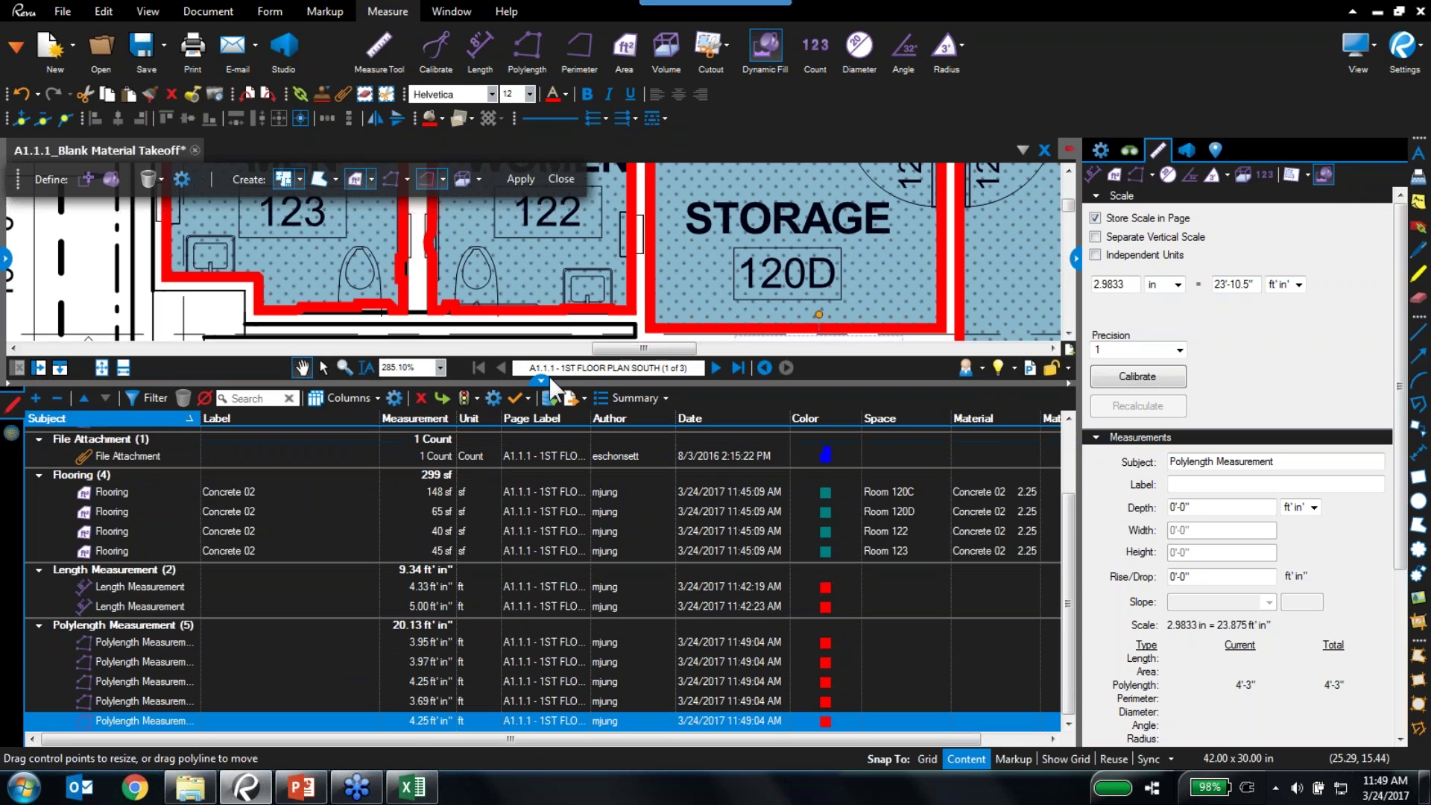
{"action": "left_click", "coordinate": [327, 394]}
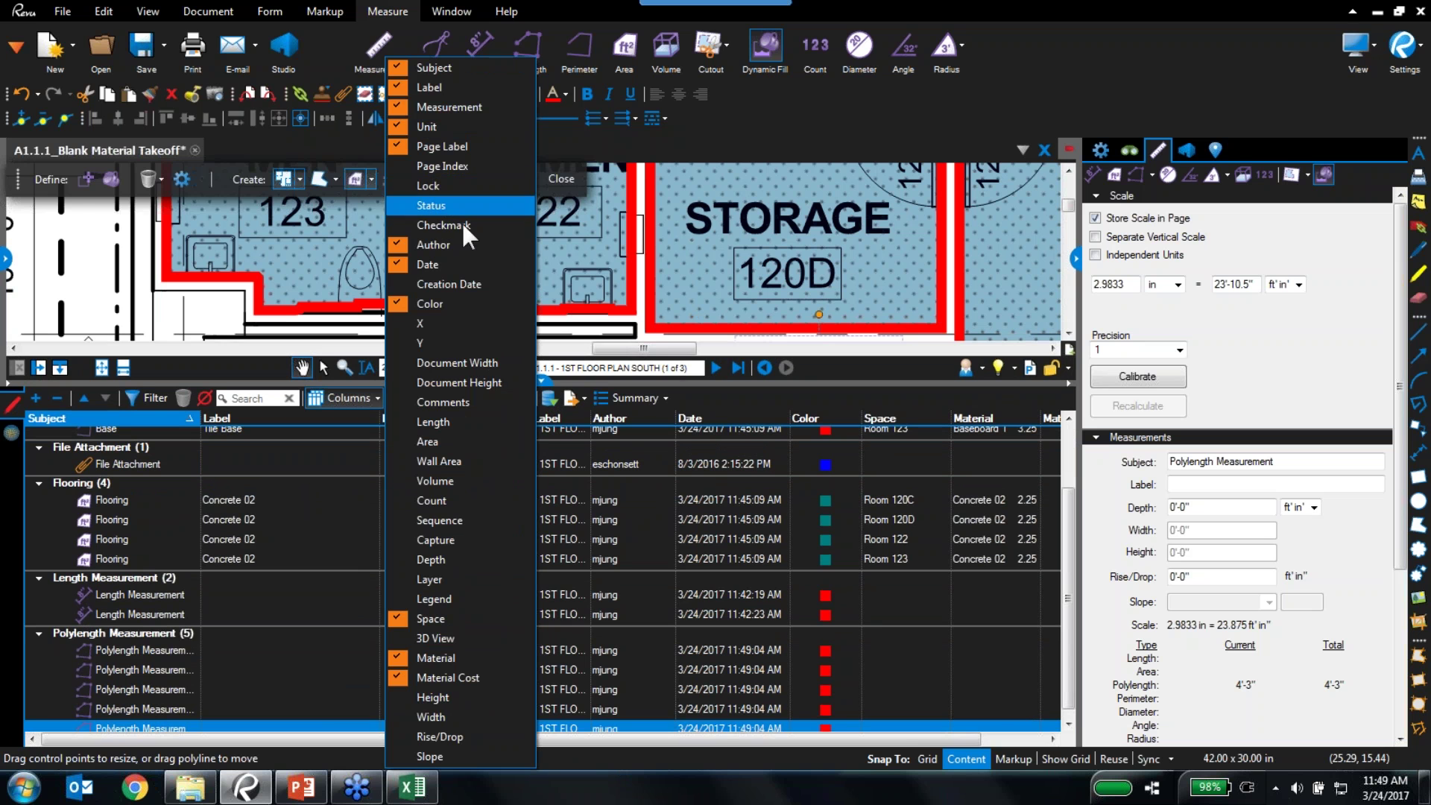
{"action": "left_click", "coordinate": [543, 382]}
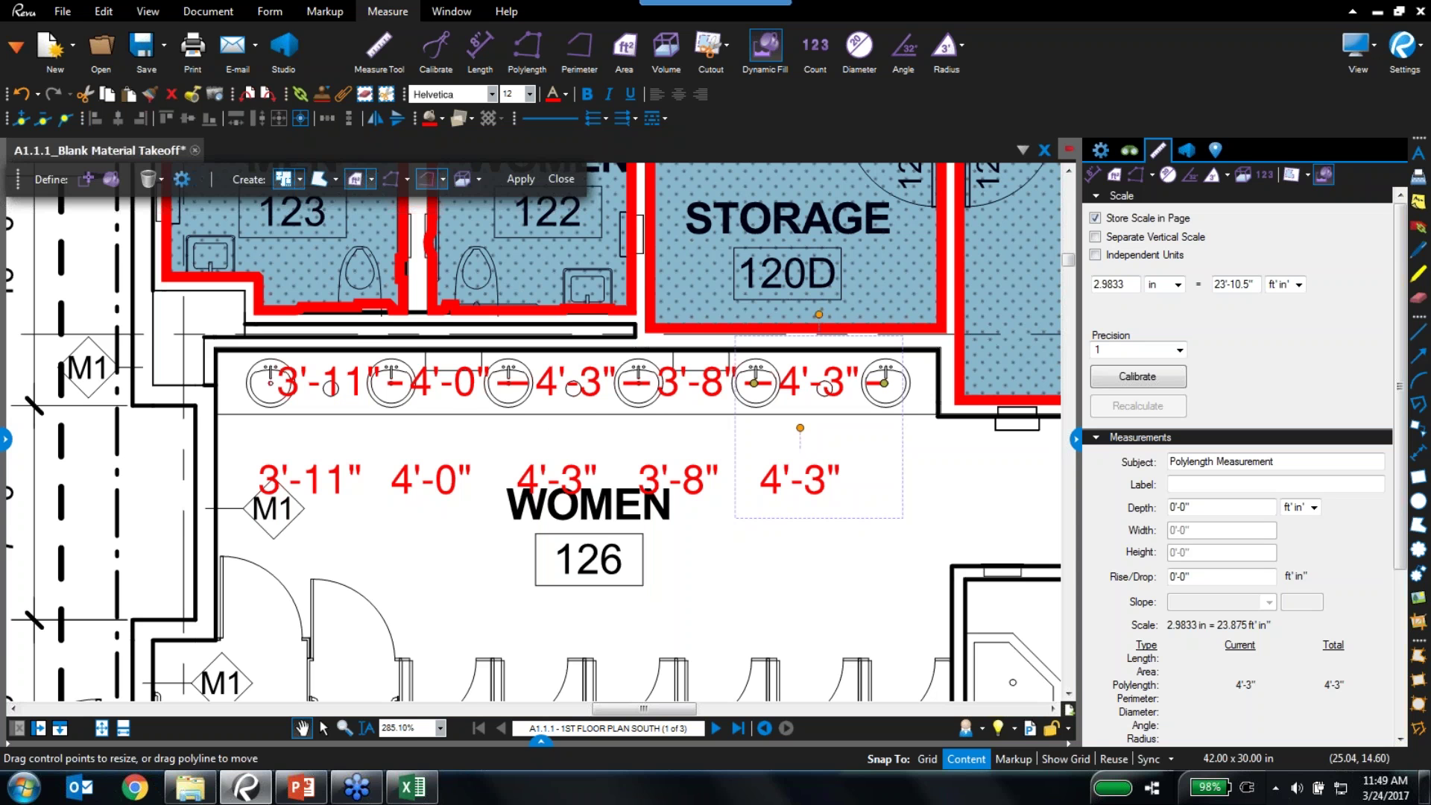
{"action": "right_click", "coordinate": [844, 387]}
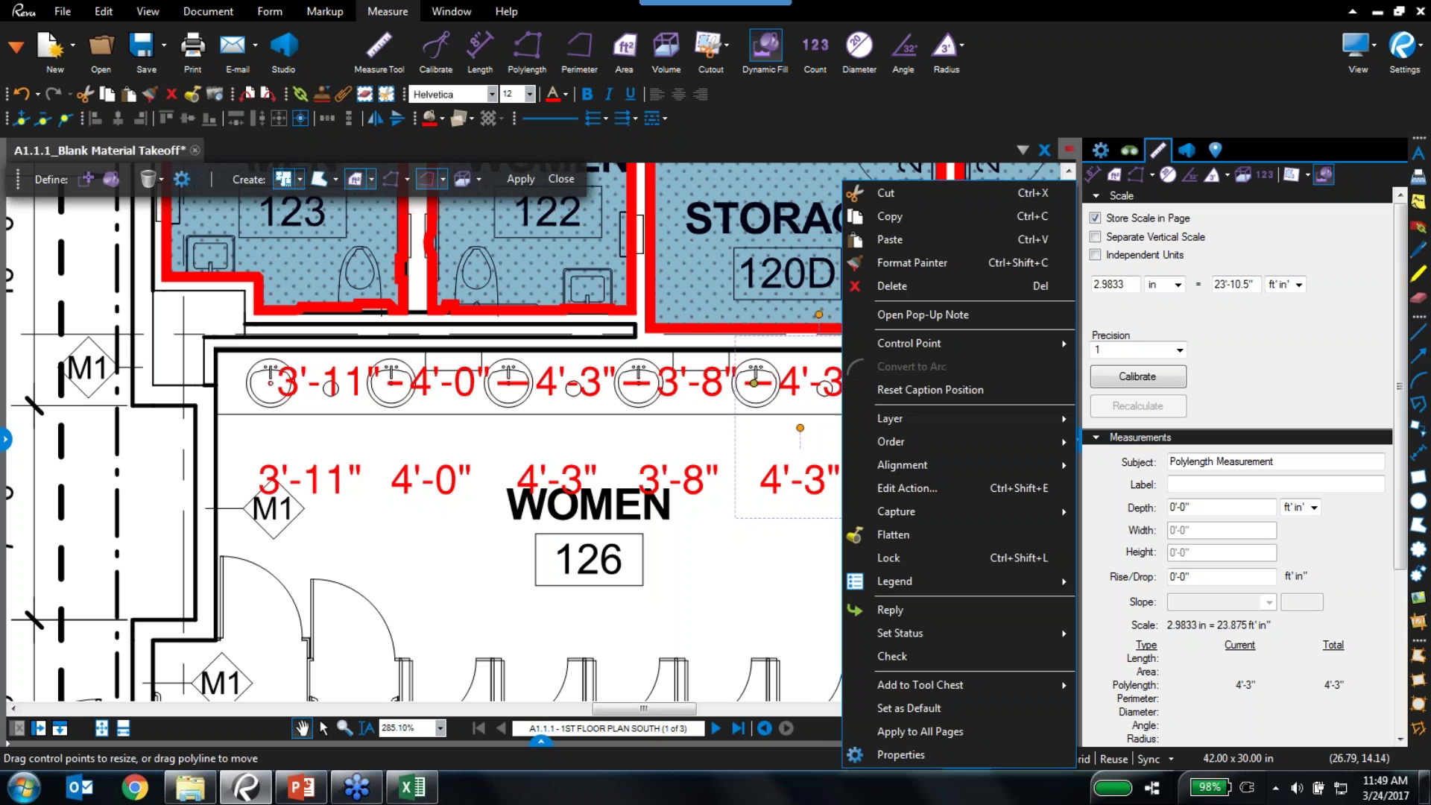
{"action": "left_click", "coordinate": [816, 384]}
{"action": "right_click", "coordinate": [805, 384]}
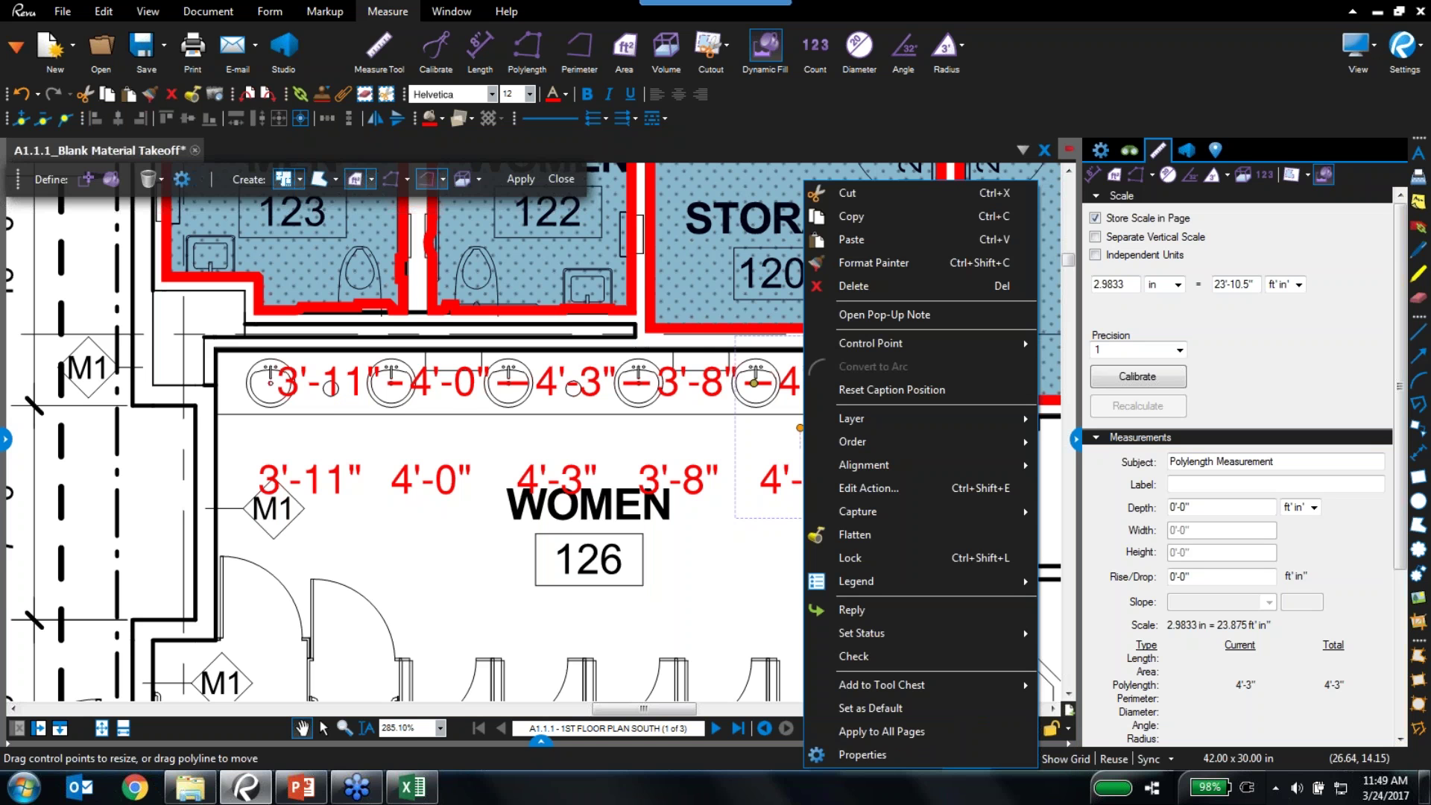
{"action": "left_click", "coordinate": [715, 547]}
{"action": "left_click", "coordinate": [815, 387]}
{"action": "right_click", "coordinate": [815, 392]}
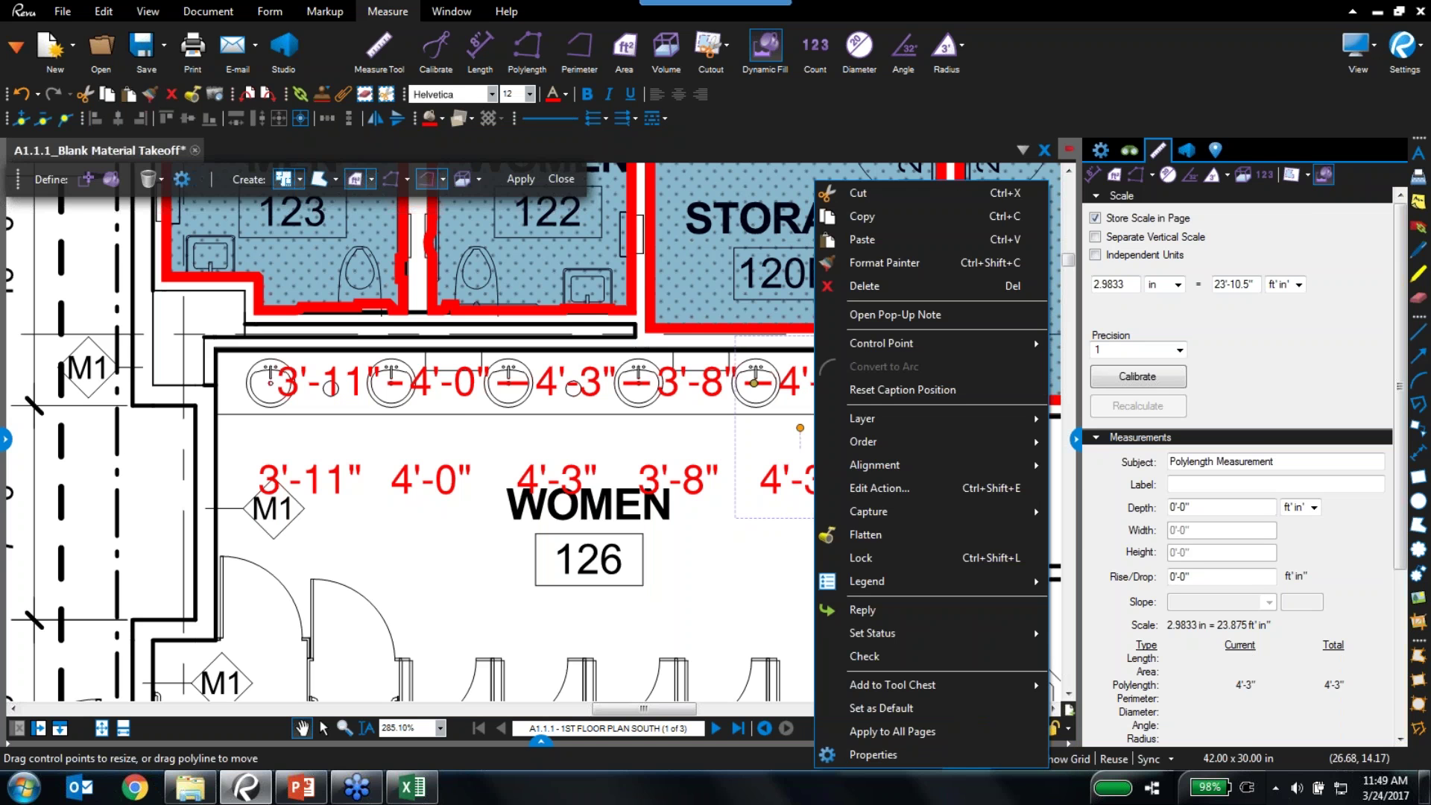
{"action": "key", "text": "Escape"}
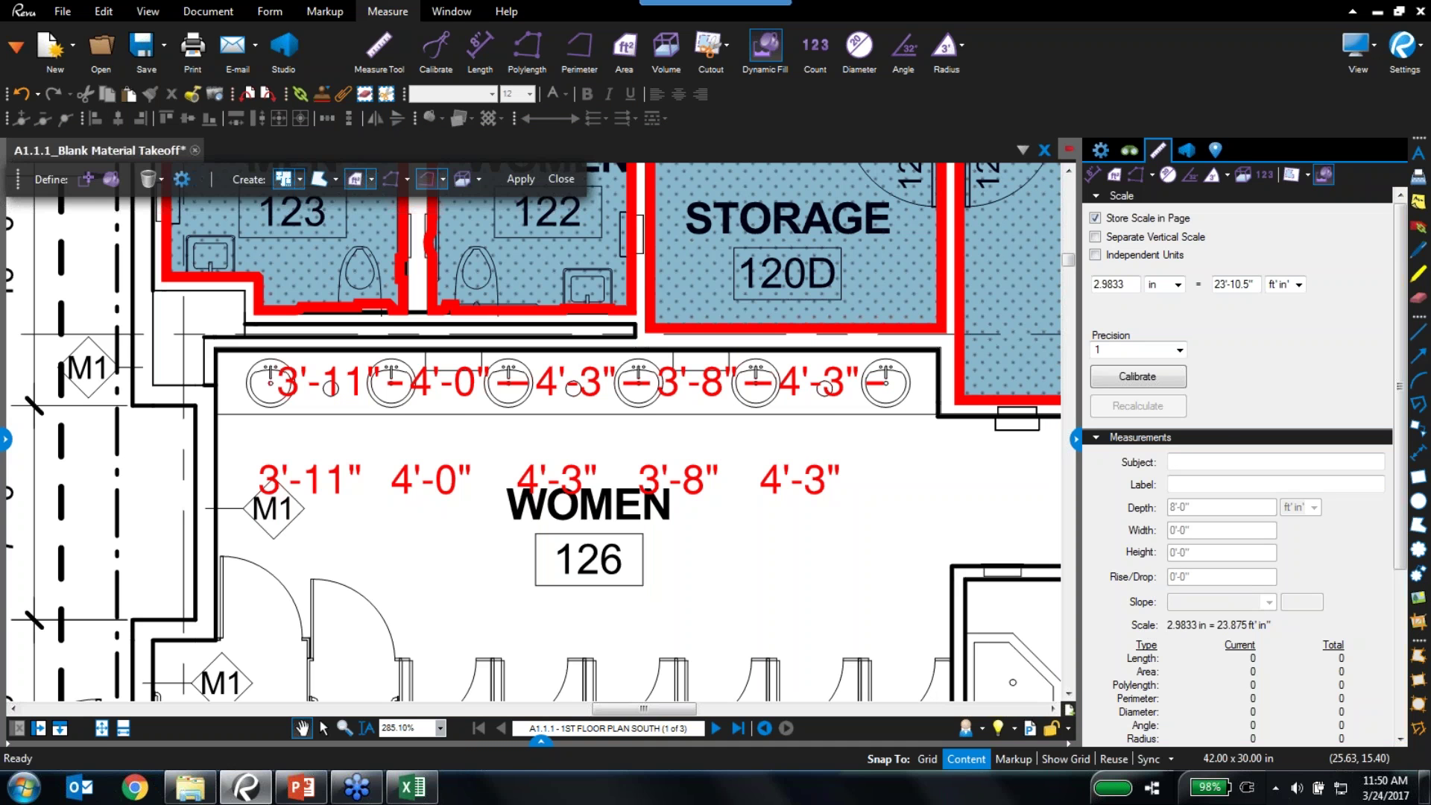
Fill Ramp 4 with Dynamic Fill and create only a Flooring Concrete 01 area measurement from it
{"action": "scroll", "coordinate": [758, 555], "scroll_direction": "down", "scroll_amount": 5}
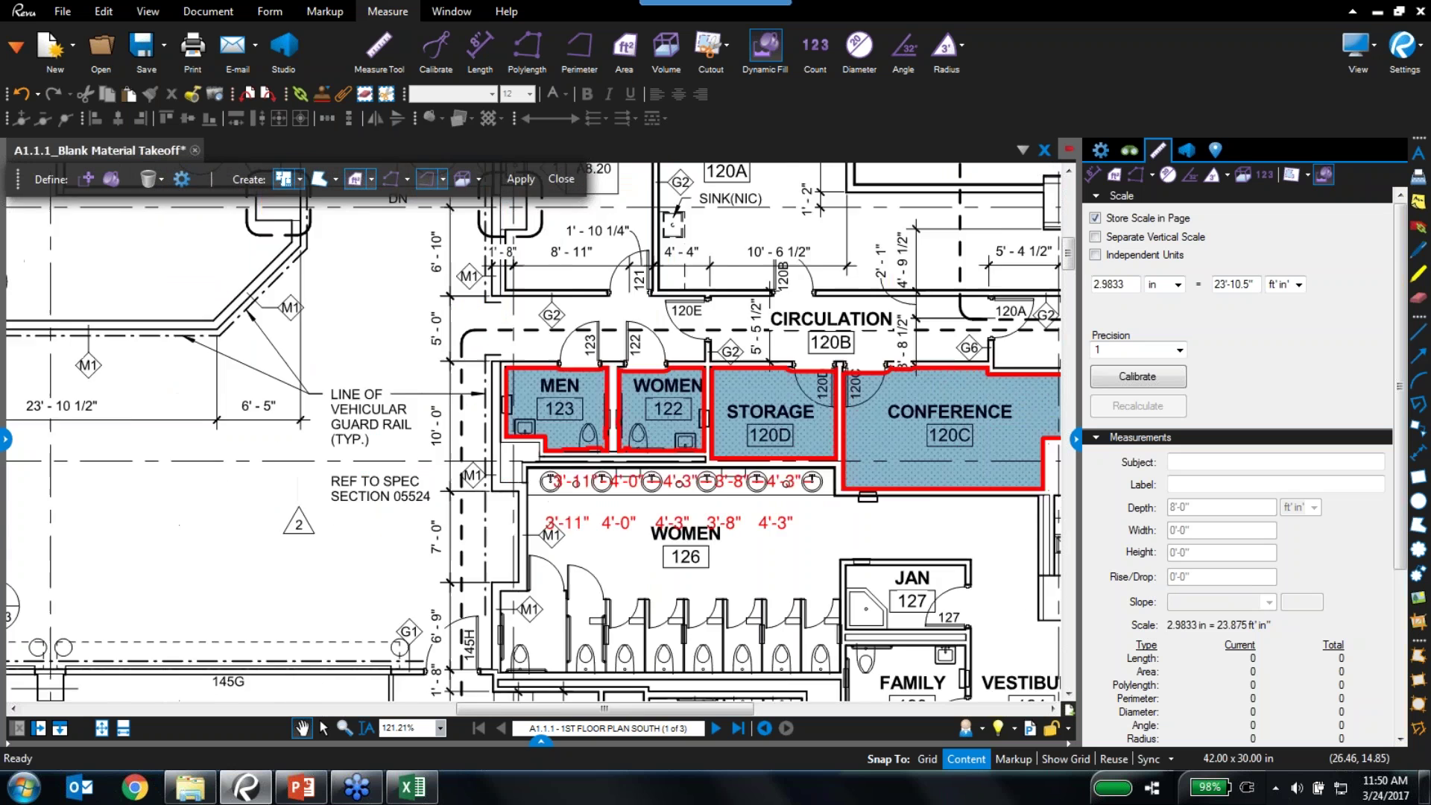
{"action": "scroll", "coordinate": [627, 477], "scroll_direction": "up", "scroll_amount": 1}
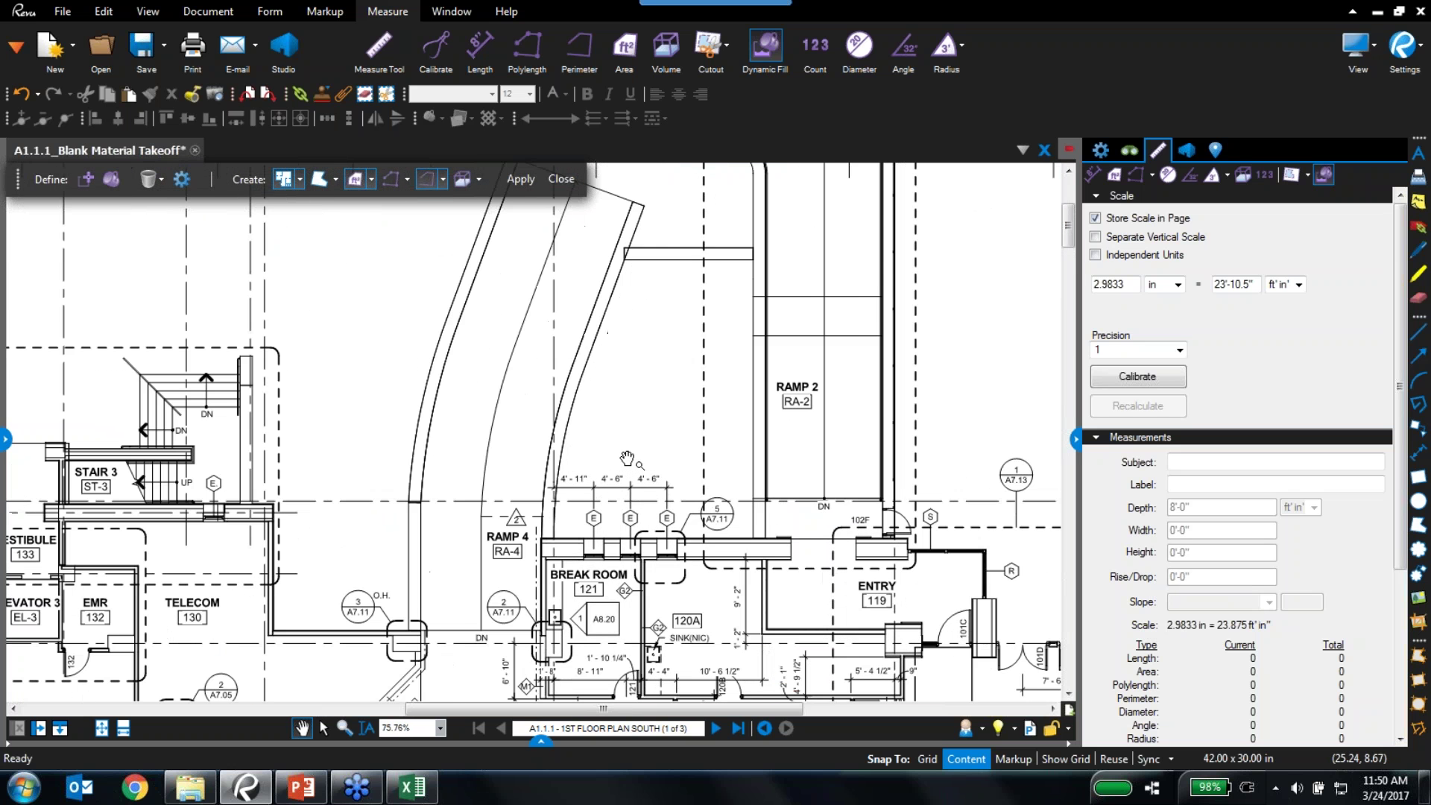
{"action": "left_click_drag", "start_coordinate": [627, 457], "coordinate": [618, 499]}
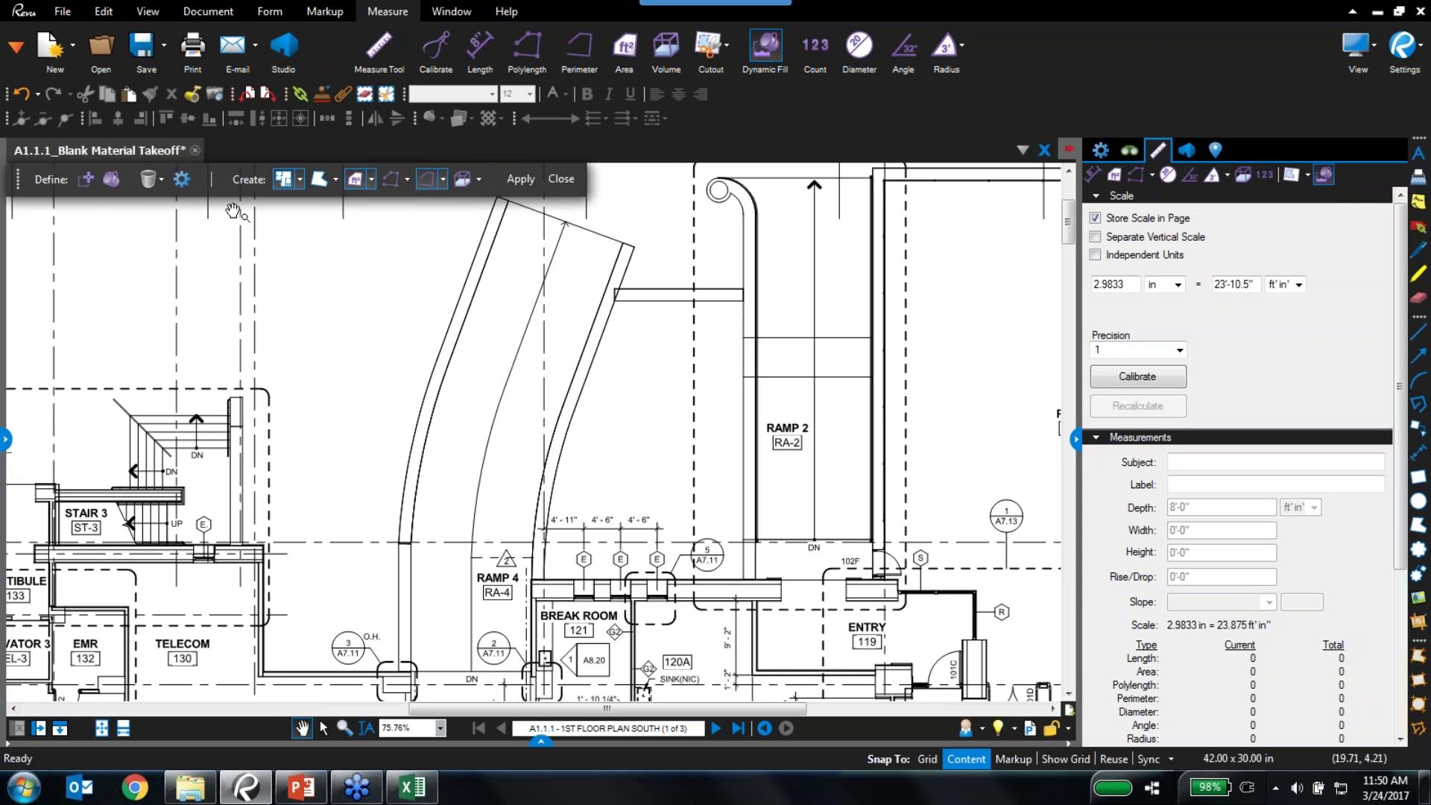
{"action": "left_click", "coordinate": [427, 179]}
{"action": "left_click", "coordinate": [371, 180]}
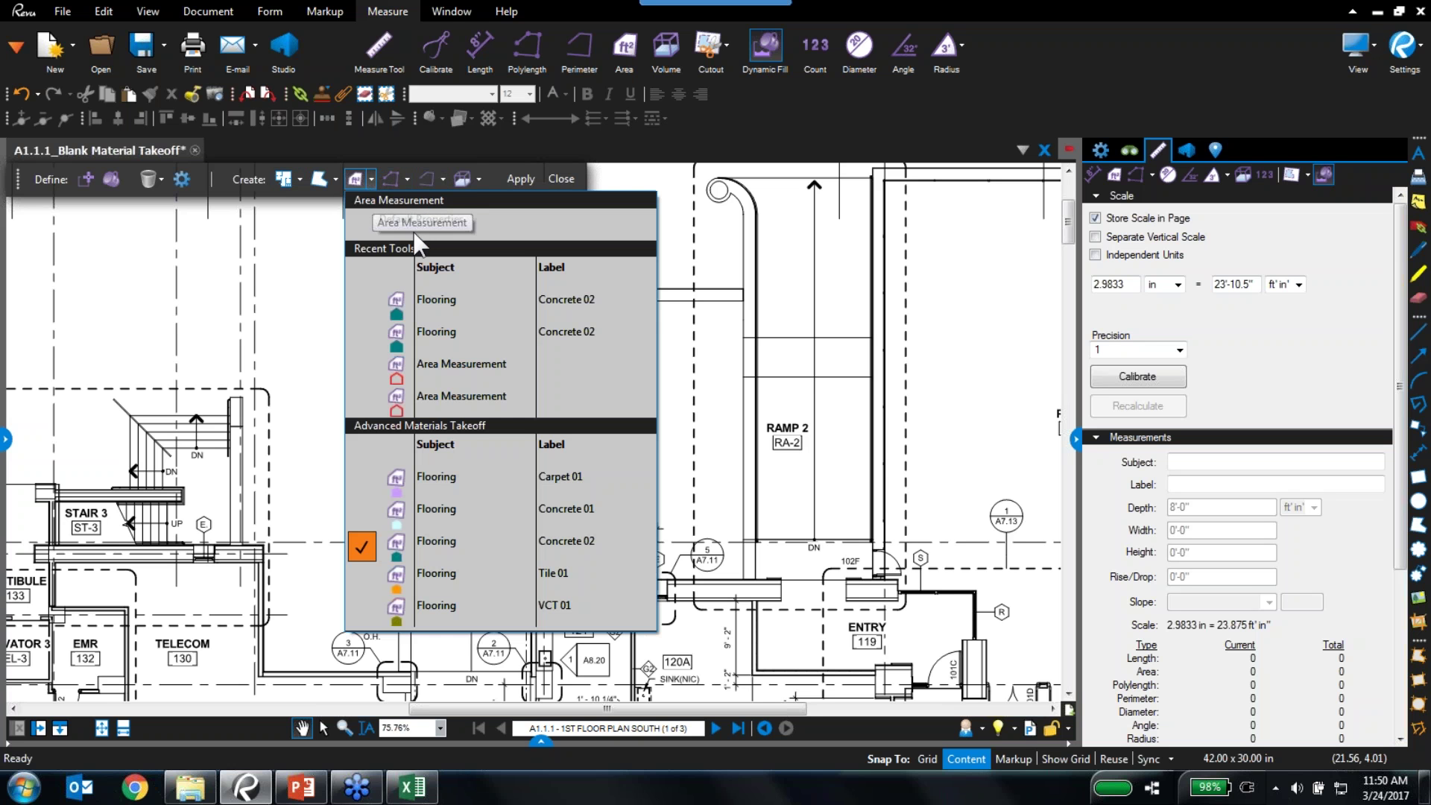
{"action": "left_click", "coordinate": [427, 509]}
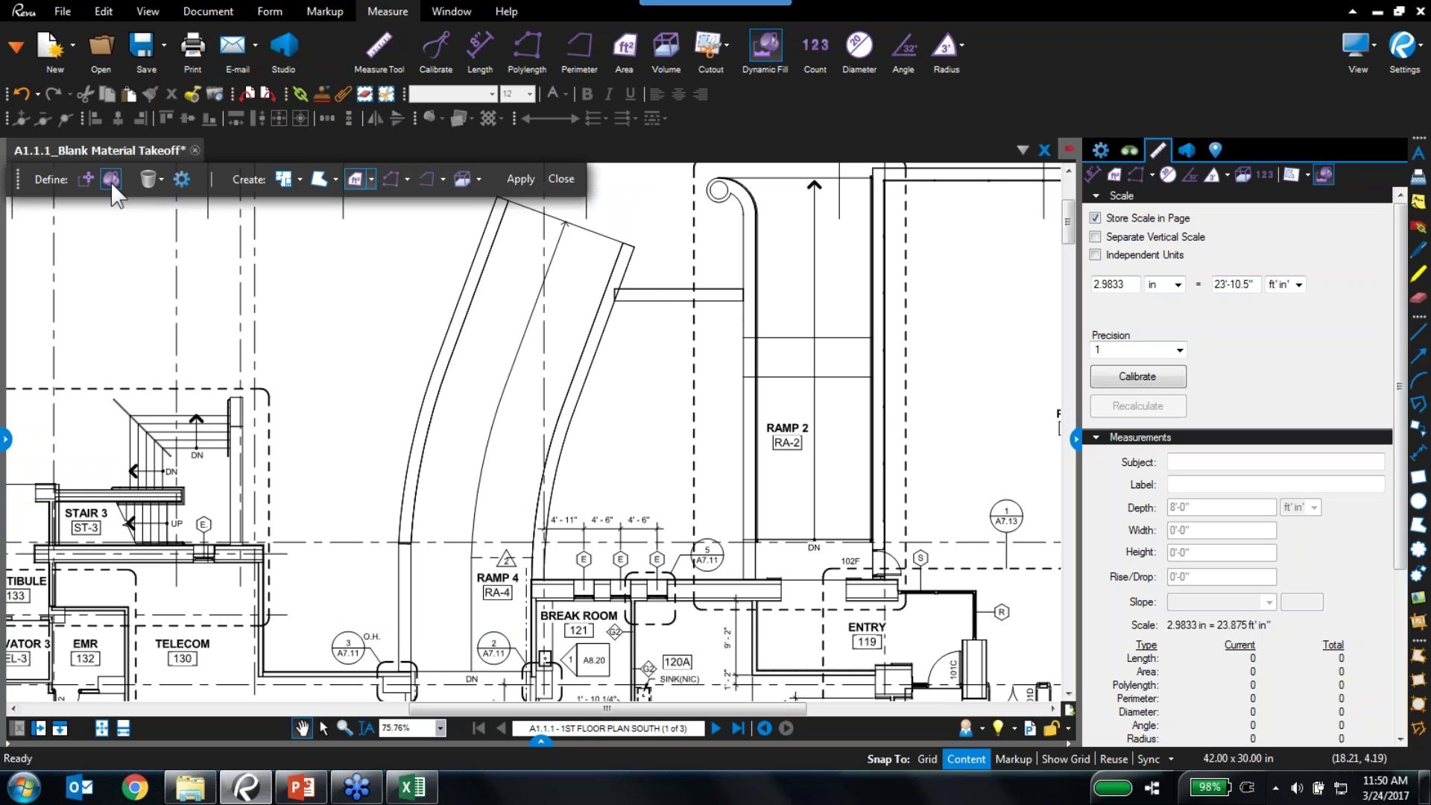
{"action": "mouse_move", "coordinate": [489, 338]}
{"action": "left_mouse_down"}
{"action": "mouse_move", "coordinate": [563, 295]}
{"action": "mouse_move", "coordinate": [471, 486]}
{"action": "mouse_move", "coordinate": [448, 626]}
{"action": "mouse_move", "coordinate": [504, 647]}
{"action": "left_mouse_up"}
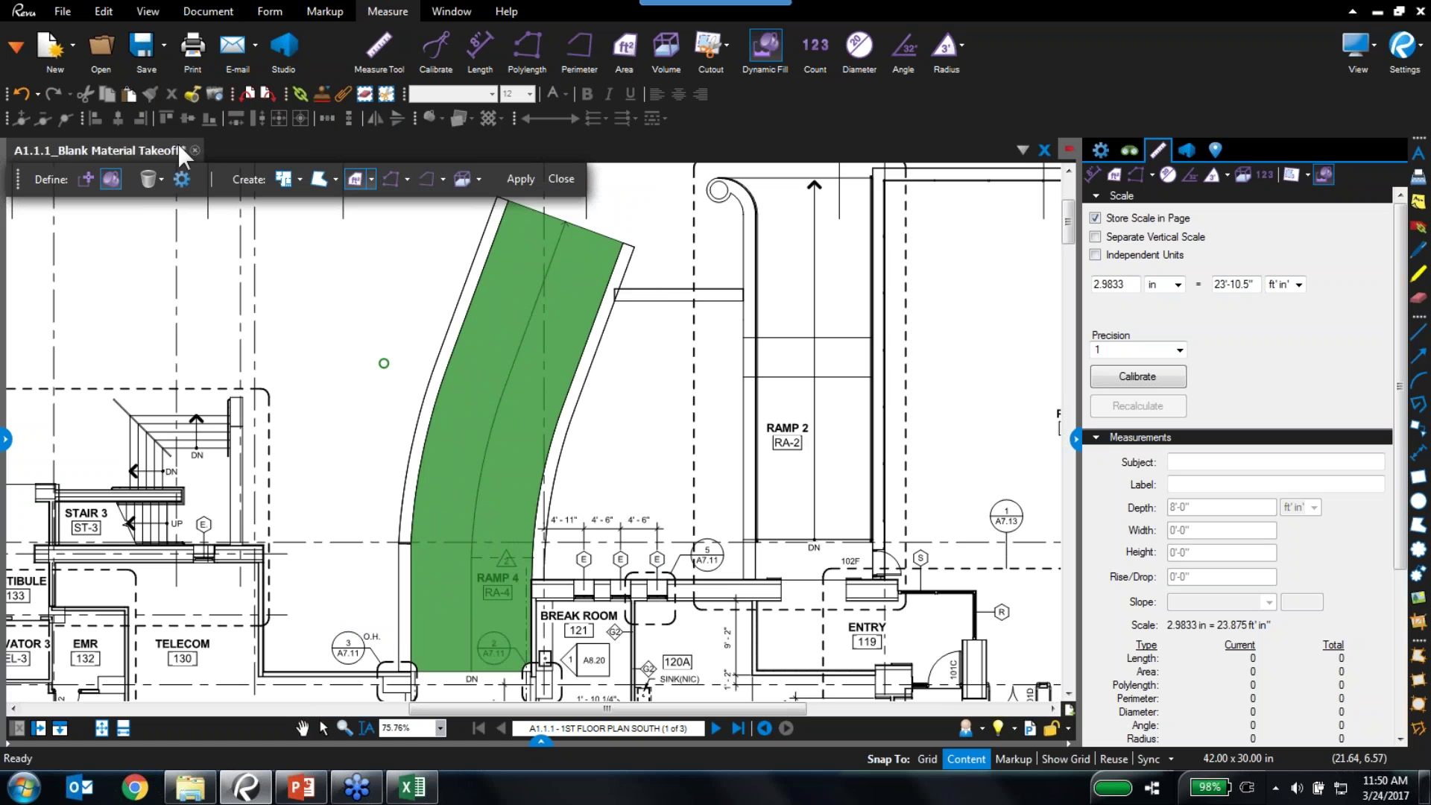
{"action": "left_click", "coordinate": [521, 179]}
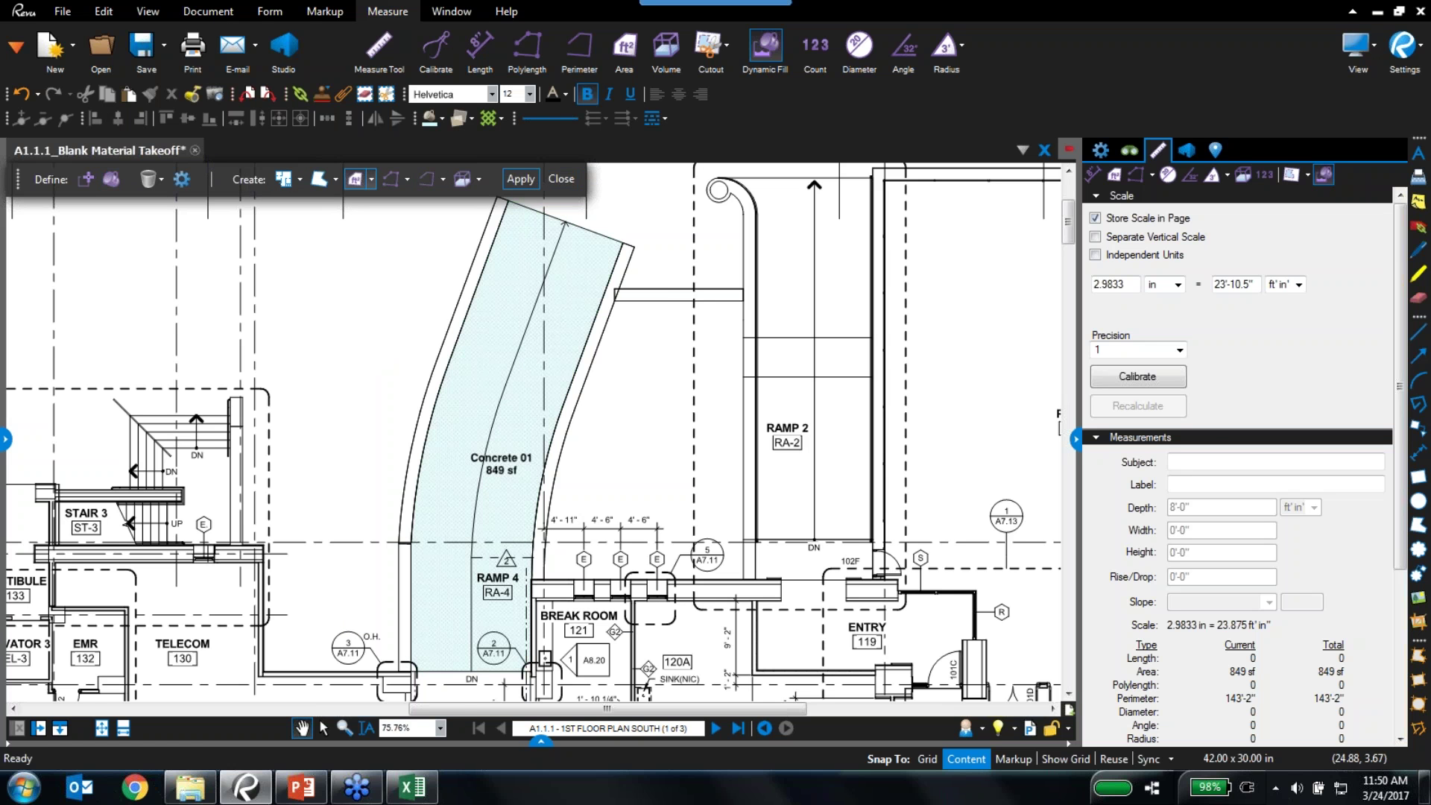
Set the slope of the Ramp 4 Concrete 01 area to an 8% grade
{"action": "left_click", "coordinate": [507, 468]}
{"action": "scroll", "coordinate": [510, 487], "scroll_direction": "up", "scroll_amount": 2}
{"action": "scroll", "coordinate": [511, 486], "scroll_direction": "up", "scroll_amount": 1}
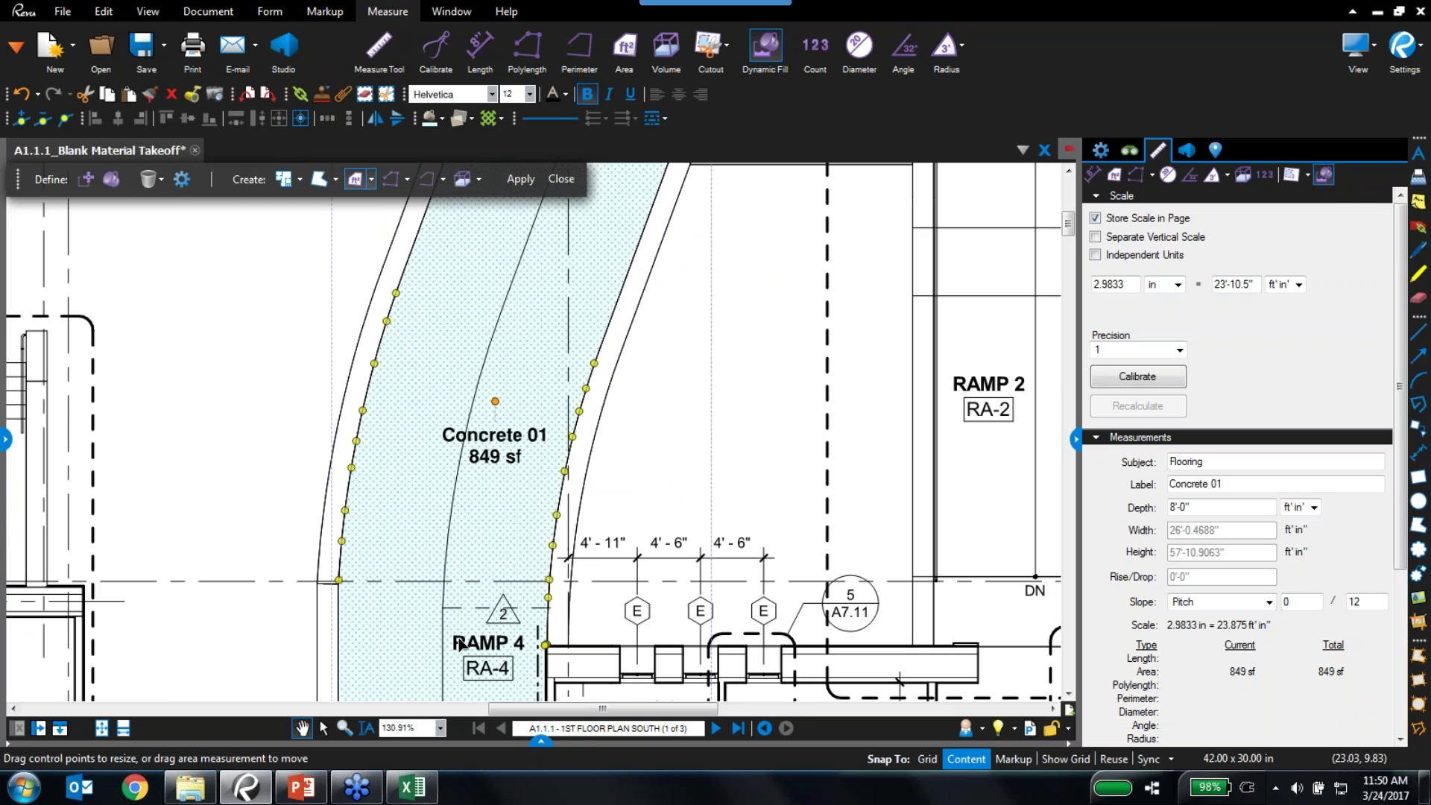
{"action": "left_click", "coordinate": [1268, 601]}
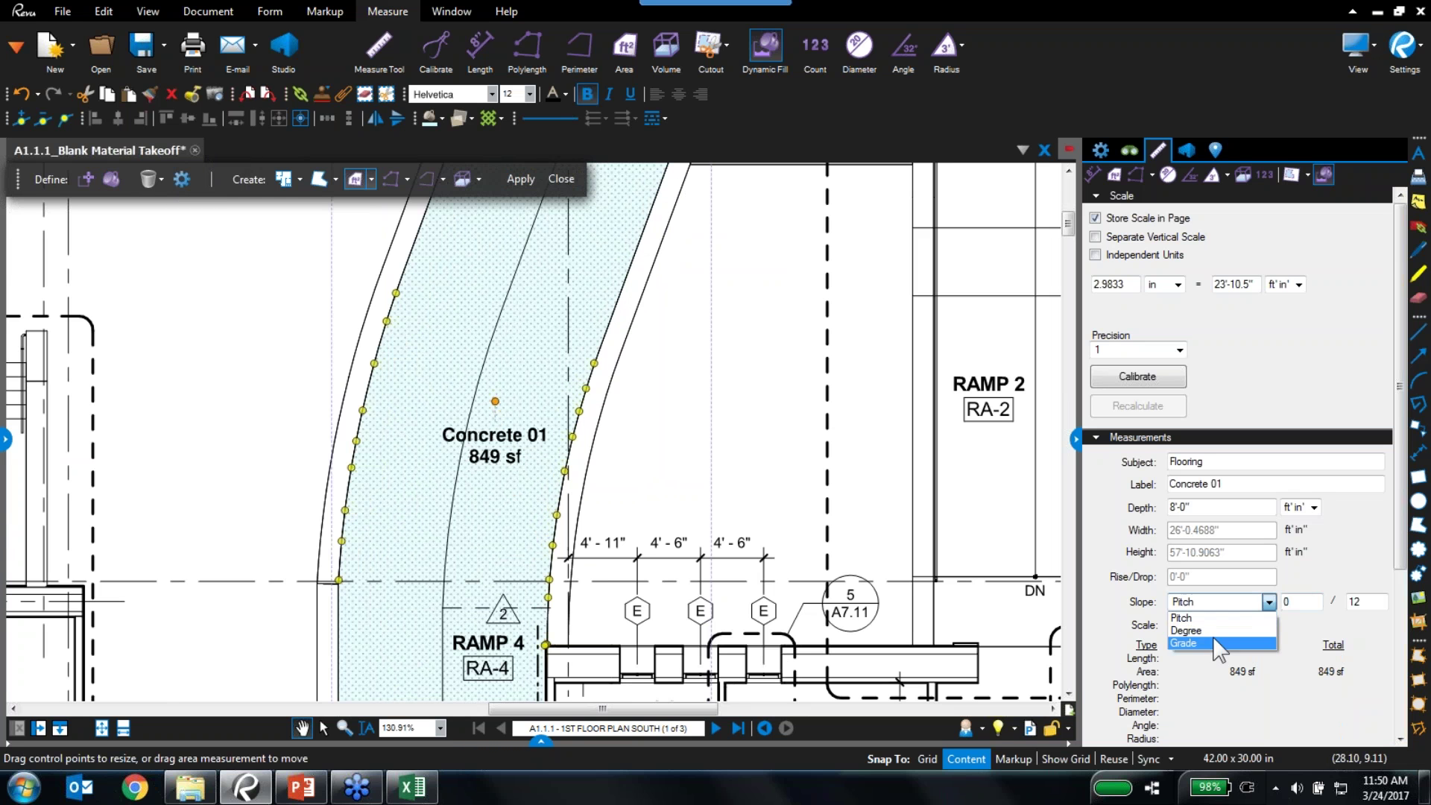
{"action": "left_click", "coordinate": [1183, 642]}
{"action": "left_click", "coordinate": [1304, 601]}
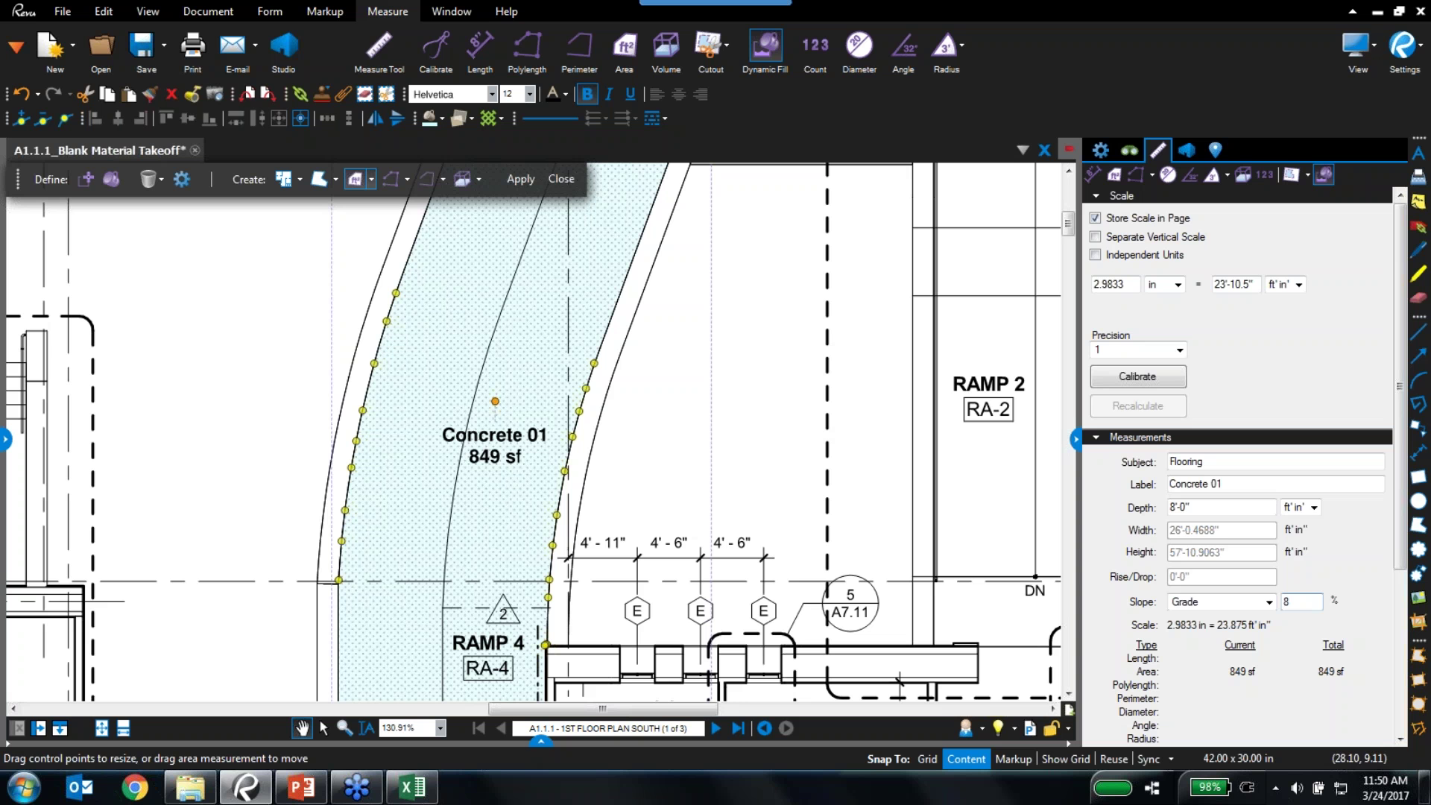
{"action": "key", "text": "Return"}
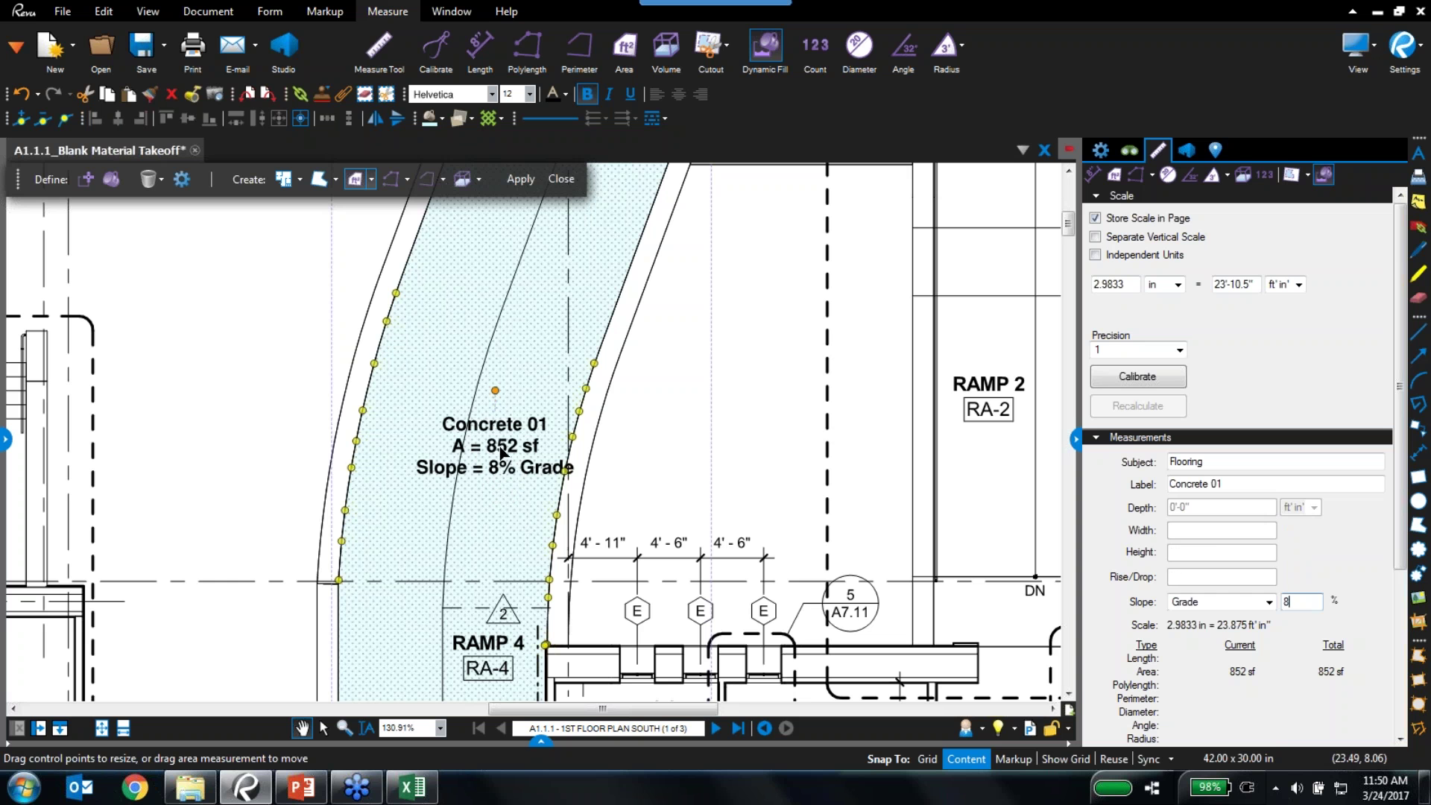
Try a 0% grade on the Ramp 4 area and set it back to 8%
{"action": "left_click", "coordinate": [1300, 601]}
{"action": "type", "text": "0"}
{"action": "key", "text": "Return"}
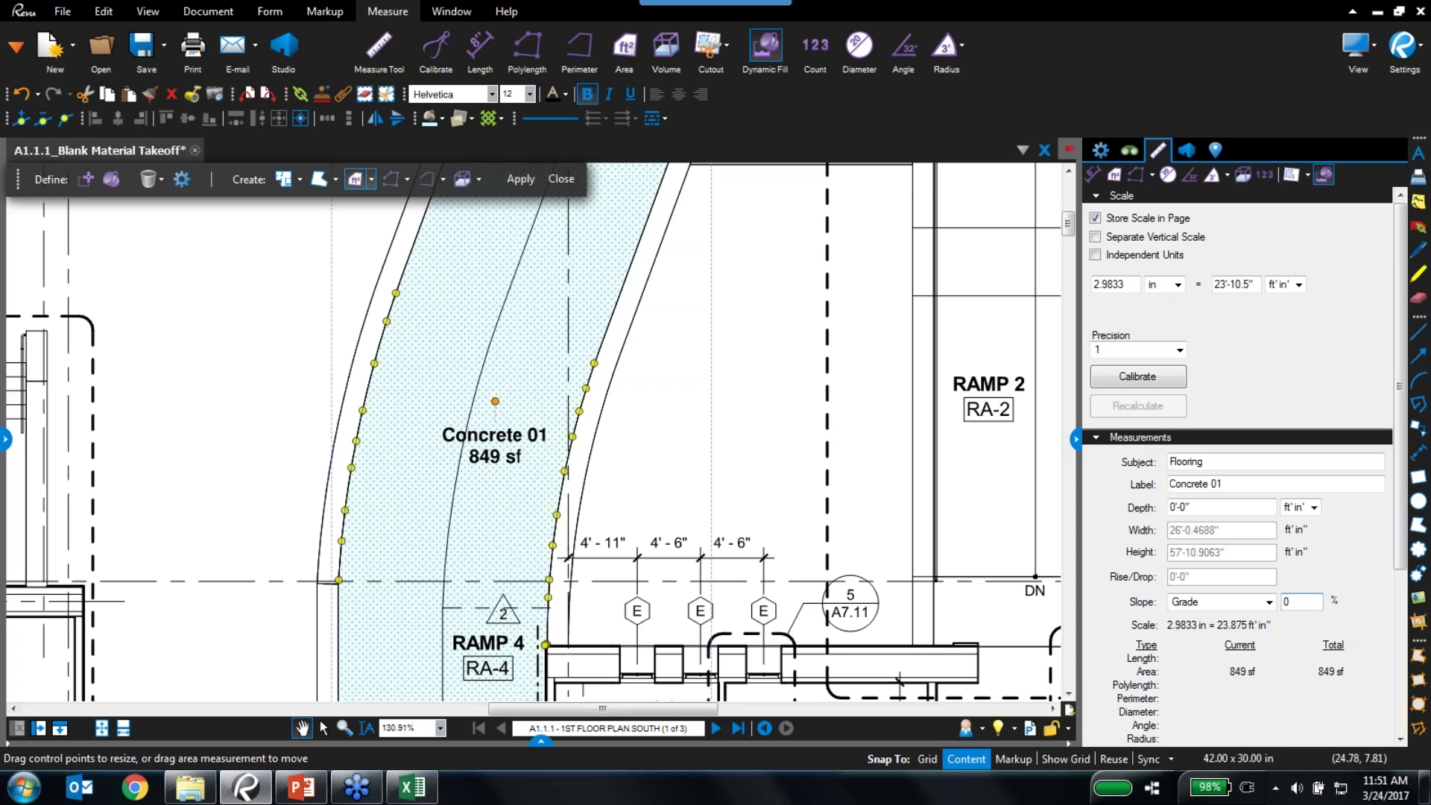
{"action": "key", "text": "shift+Tab"}
{"action": "key", "text": "Tab"}
{"action": "type", "text": "8"}
{"action": "key", "text": "Return"}
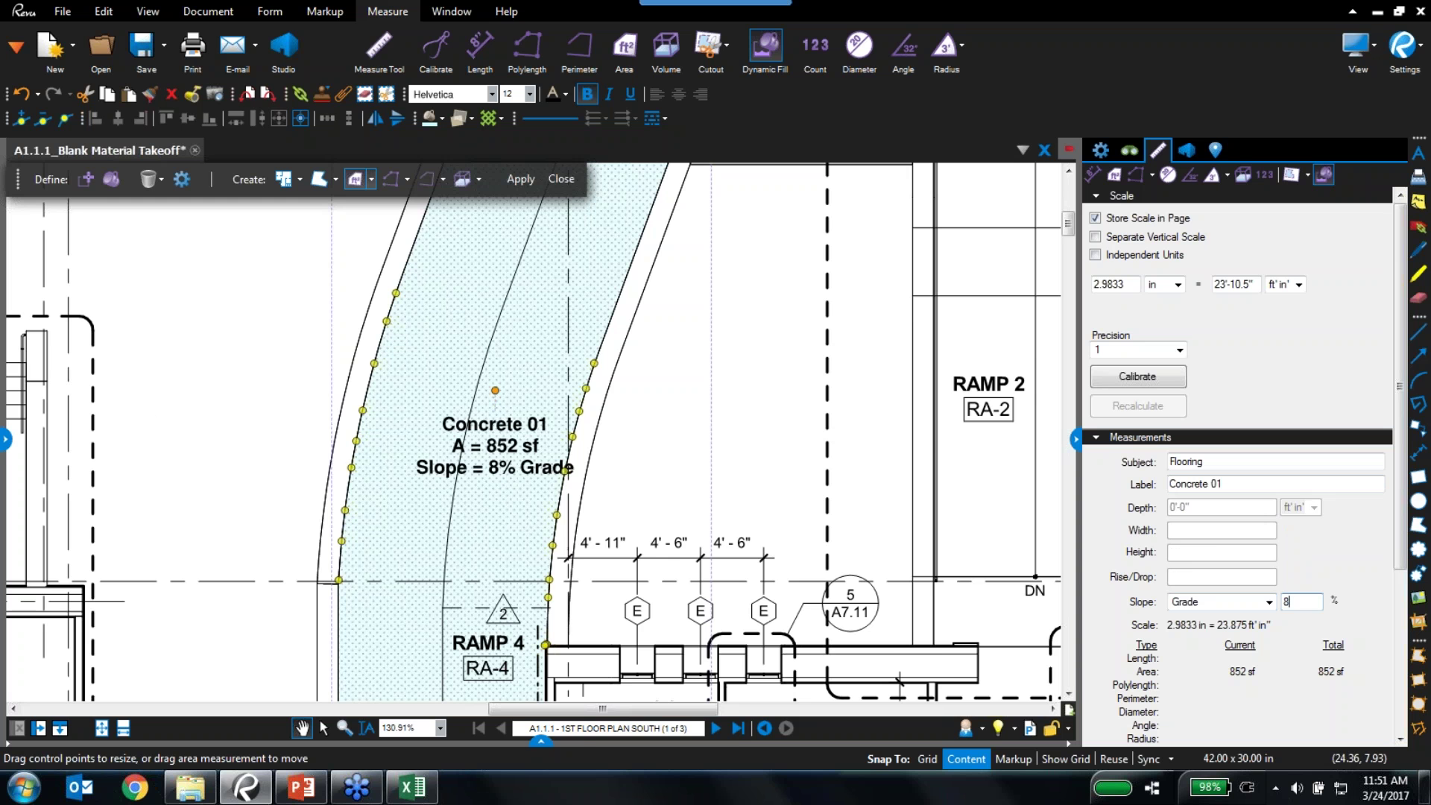
Open A1.3.1 - ROOF PLAN - SOUTH.pdf and bring the clay tile roof with the skylights into view
{"action": "left_click", "coordinate": [6, 440]}
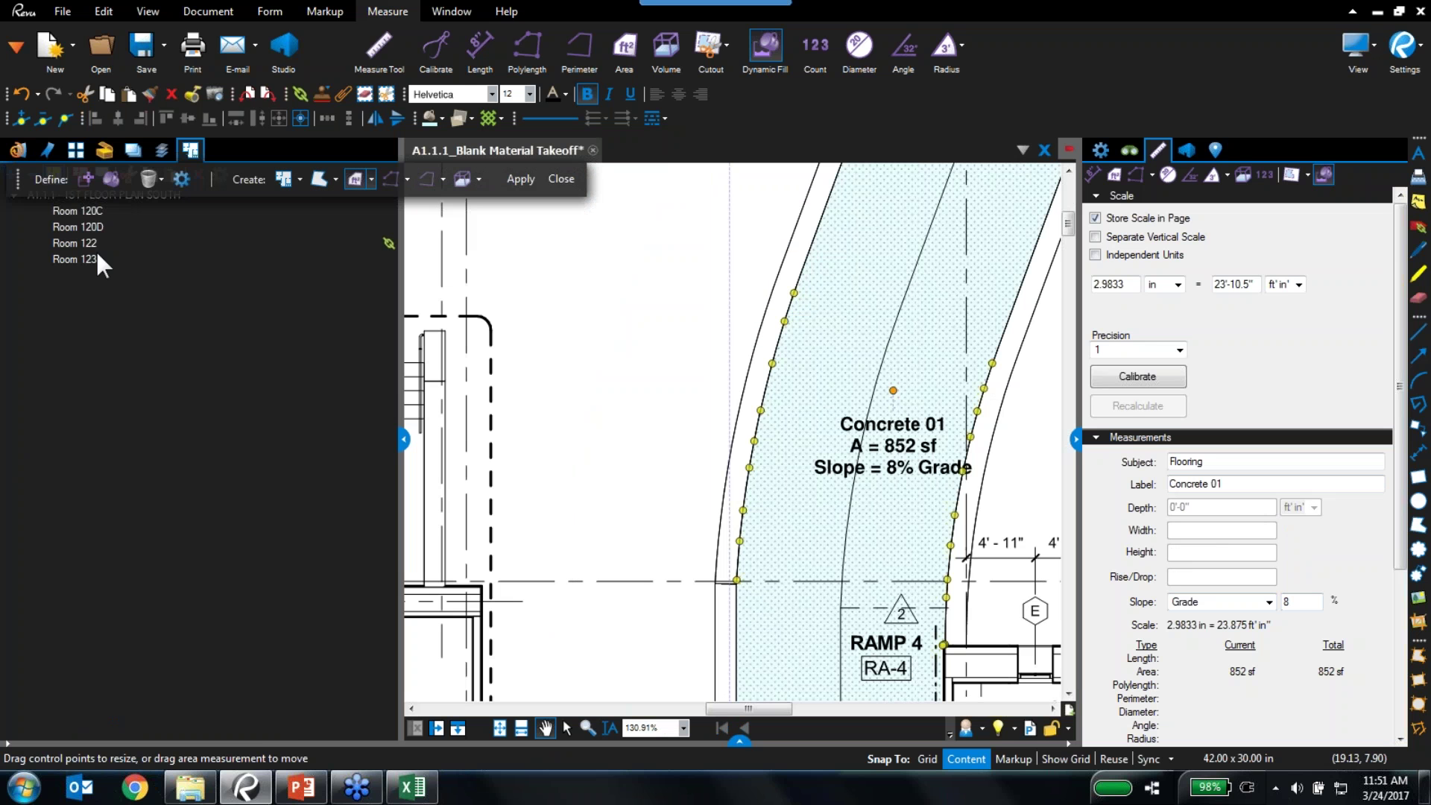
{"action": "left_click", "coordinate": [17, 151]}
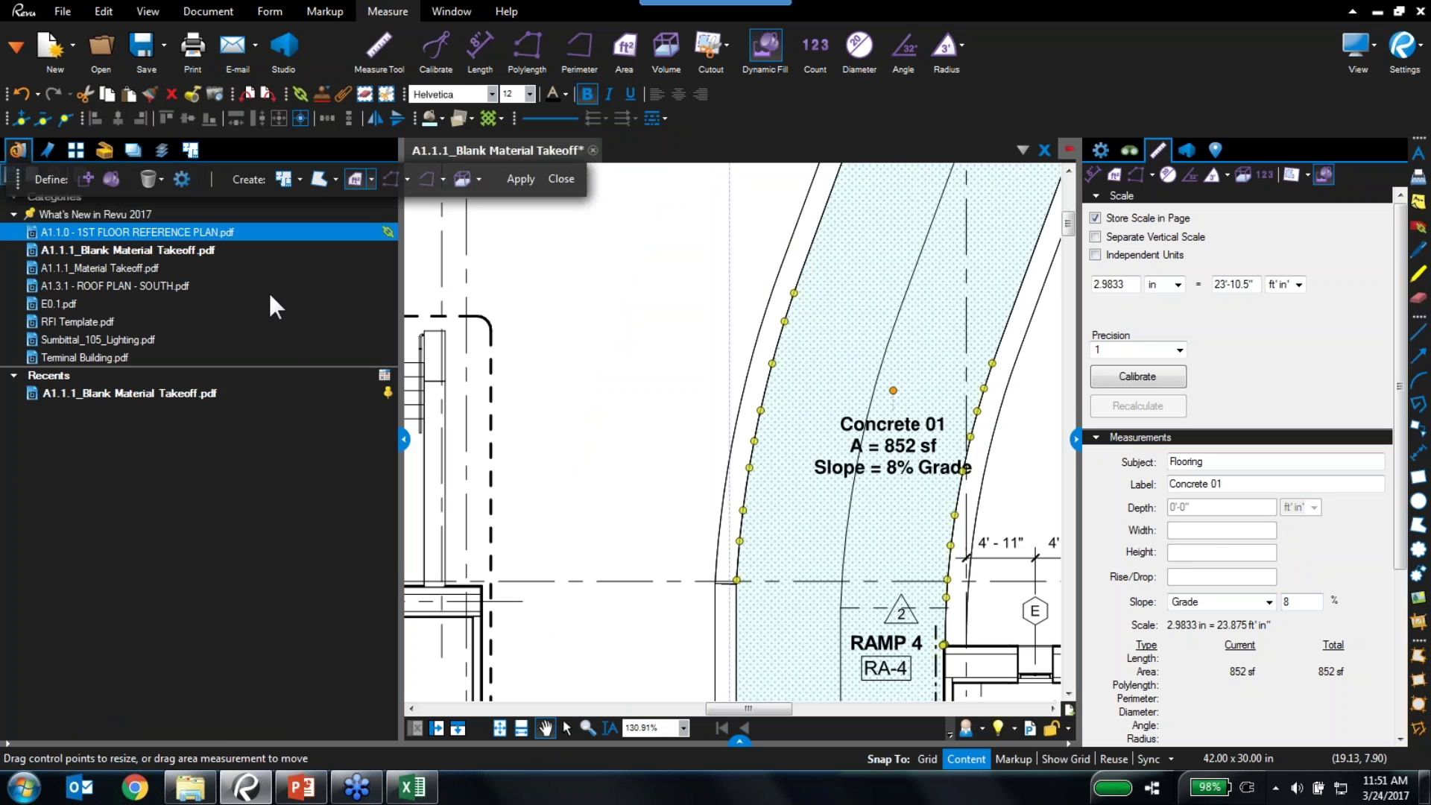
{"action": "left_click", "coordinate": [98, 285]}
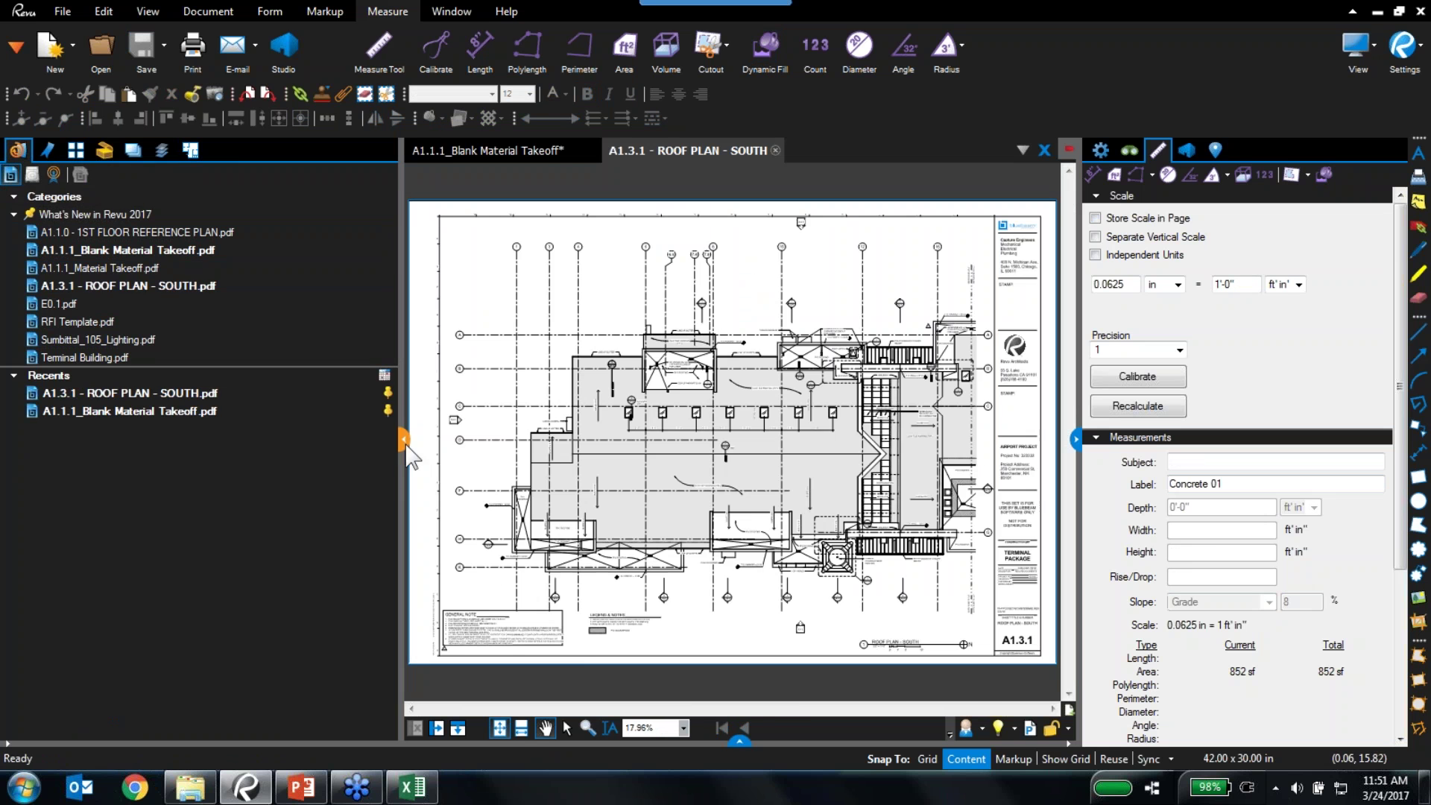
{"action": "scroll", "coordinate": [570, 470], "scroll_direction": "up", "scroll_amount": 3}
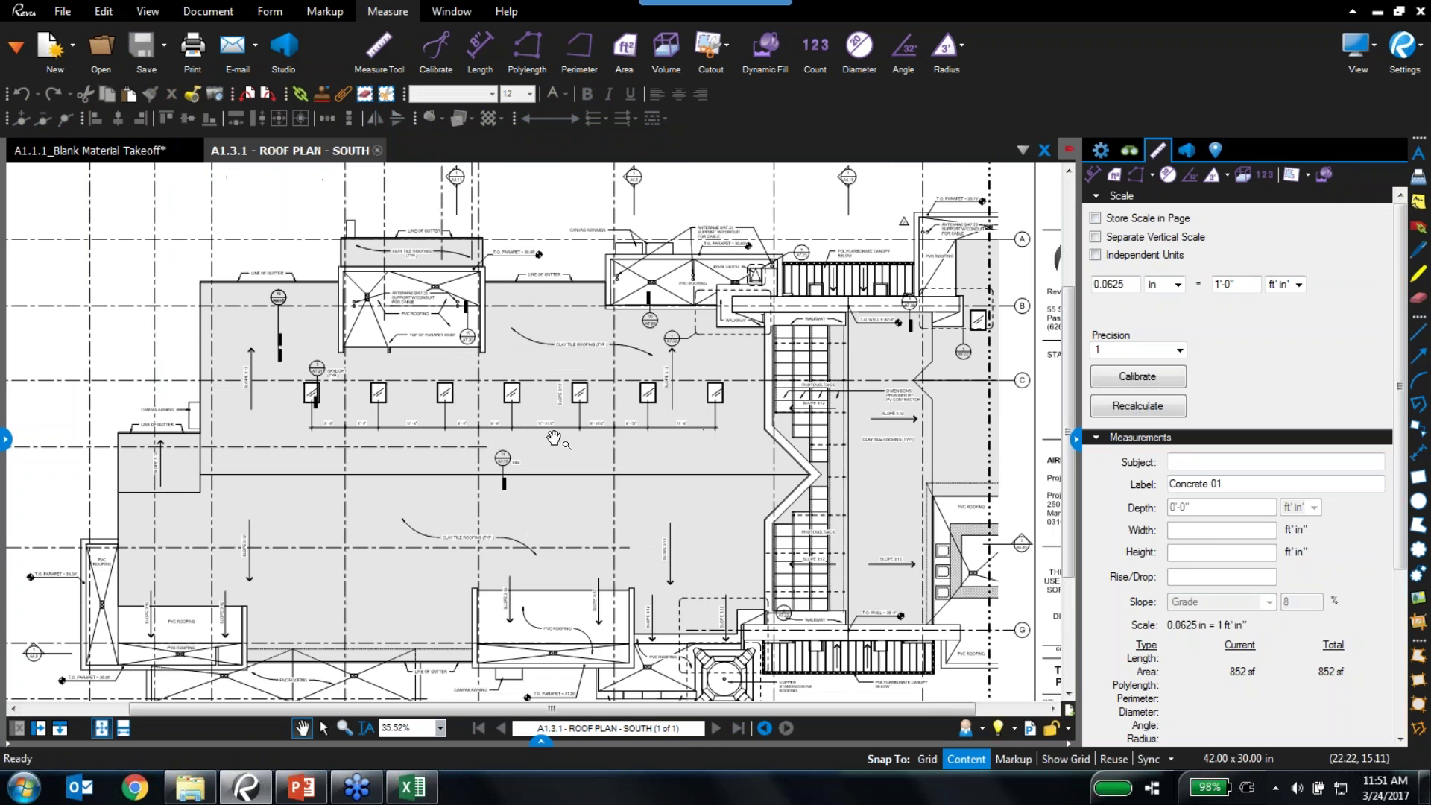
{"action": "left_click_drag", "start_coordinate": [568, 480], "coordinate": [568, 518]}
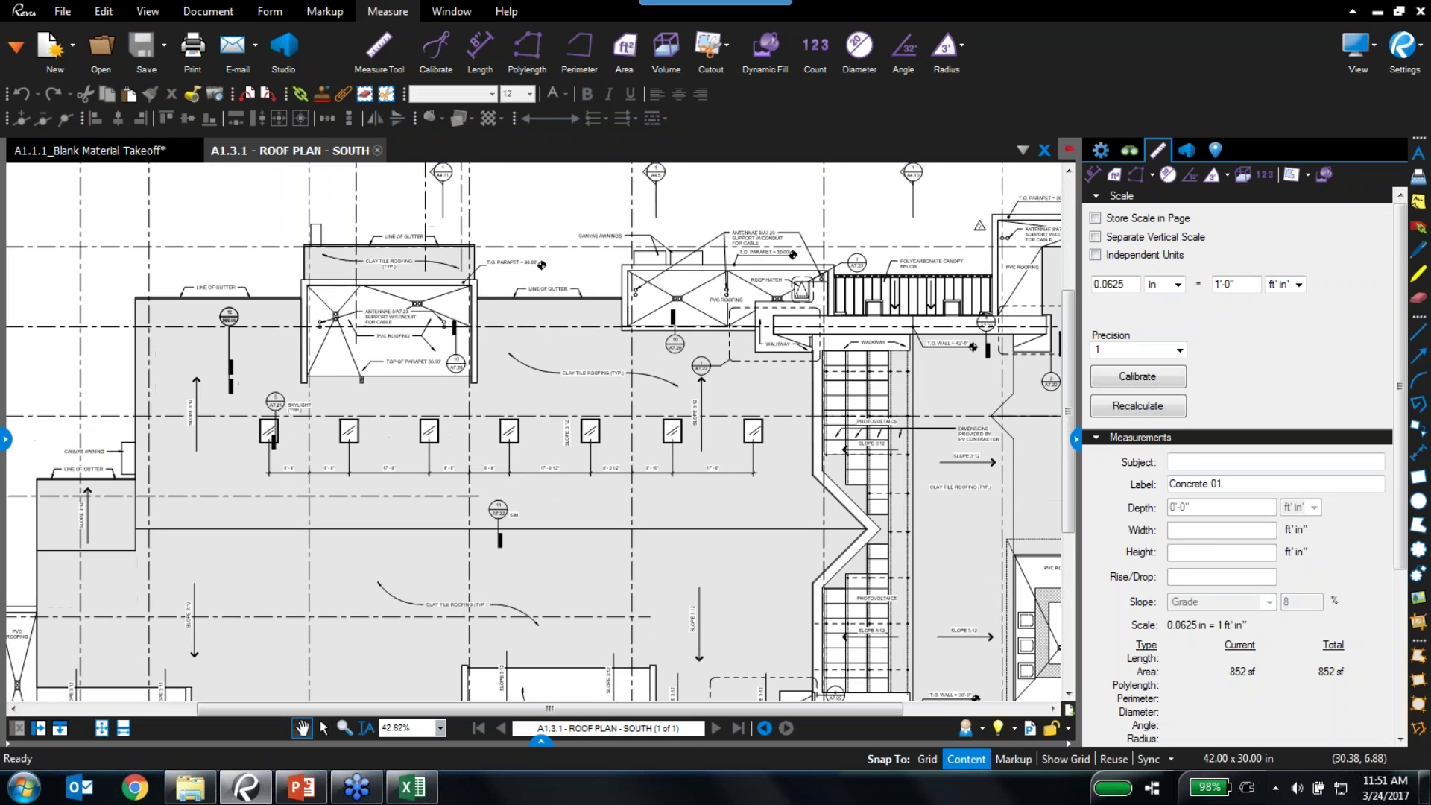
Start Dynamic Fill on the roof plan and set its area measurement output to Default Properties
{"action": "left_click", "coordinate": [780, 46]}
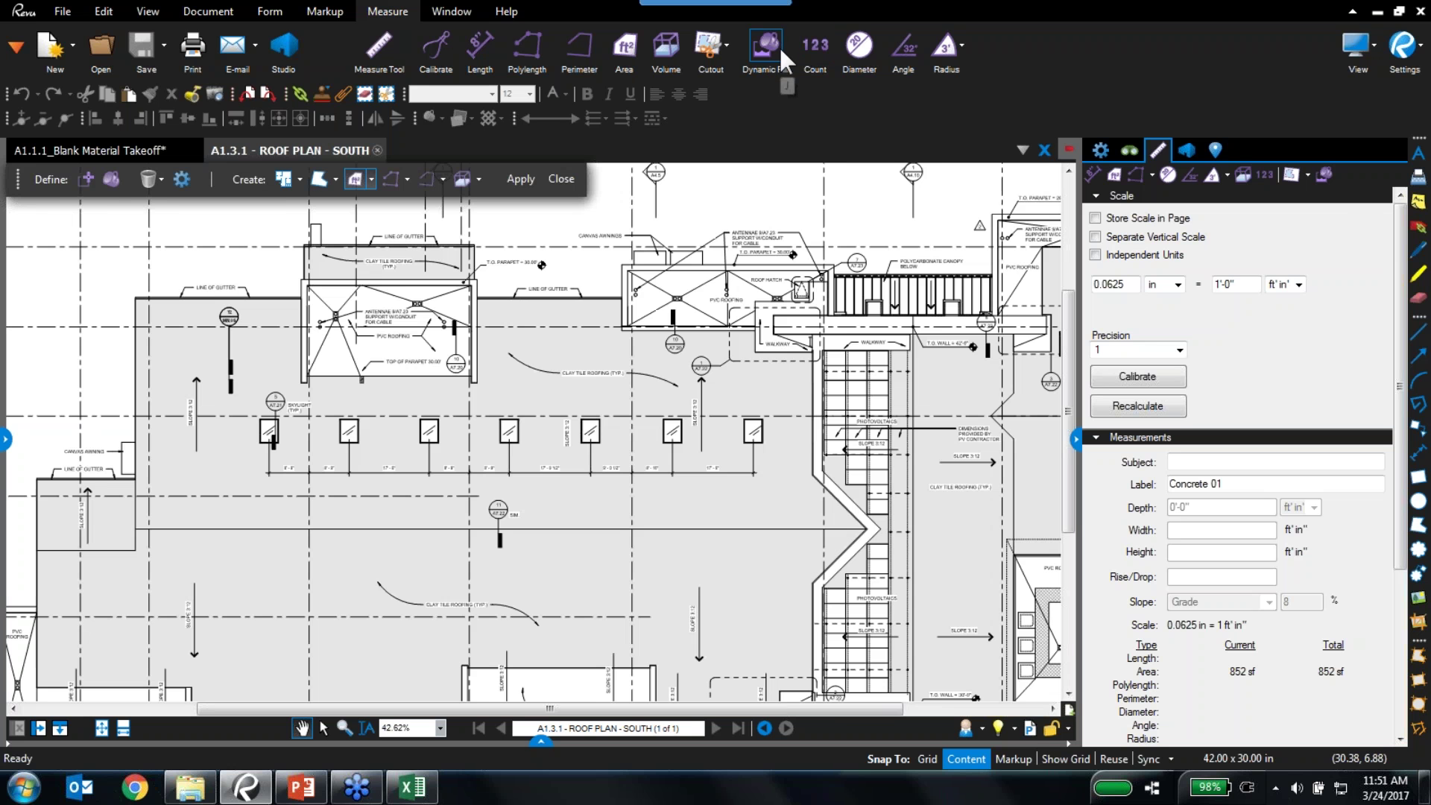
{"action": "left_click", "coordinate": [372, 179]}
{"action": "left_click", "coordinate": [371, 179]}
{"action": "left_click", "coordinate": [368, 180]}
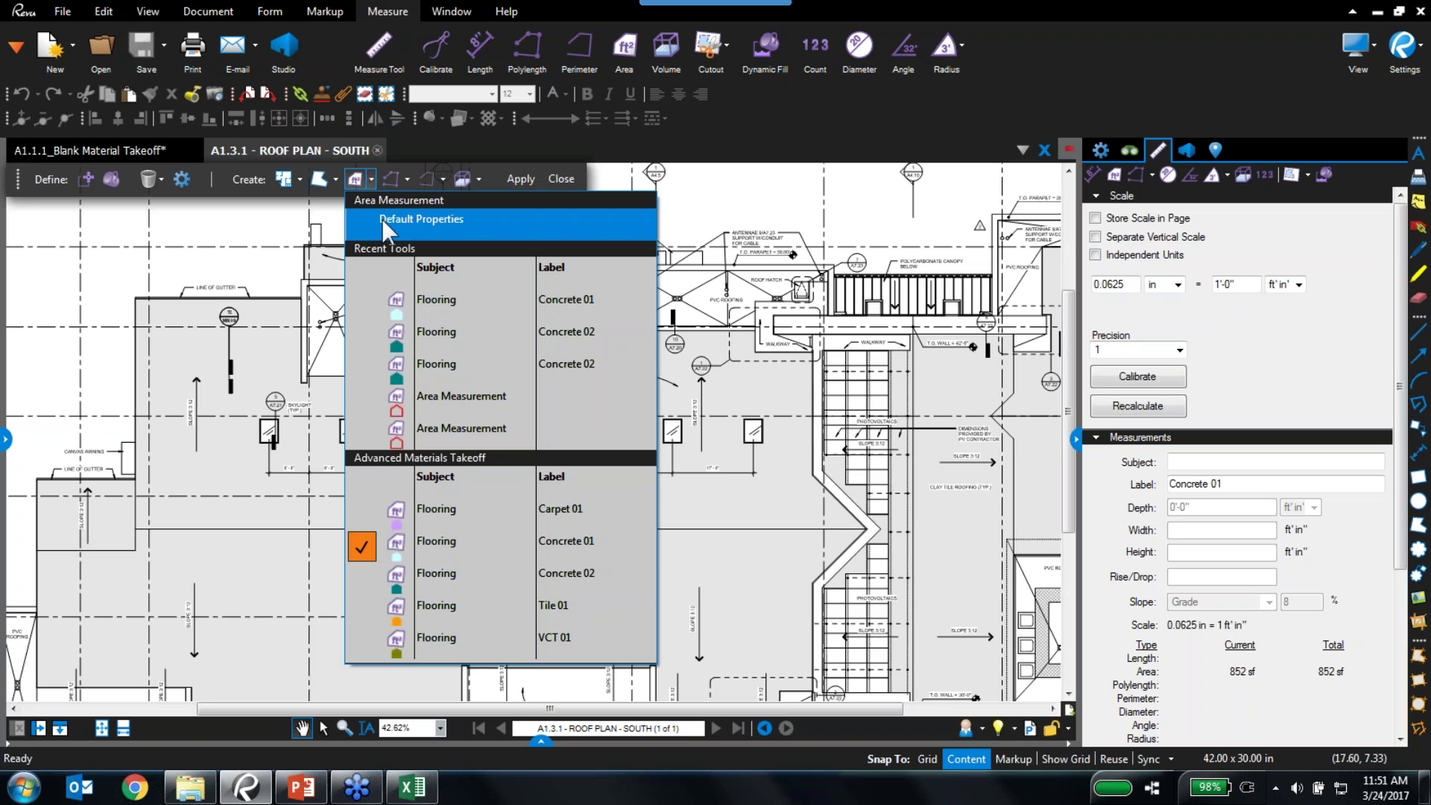
{"action": "left_click", "coordinate": [381, 218]}
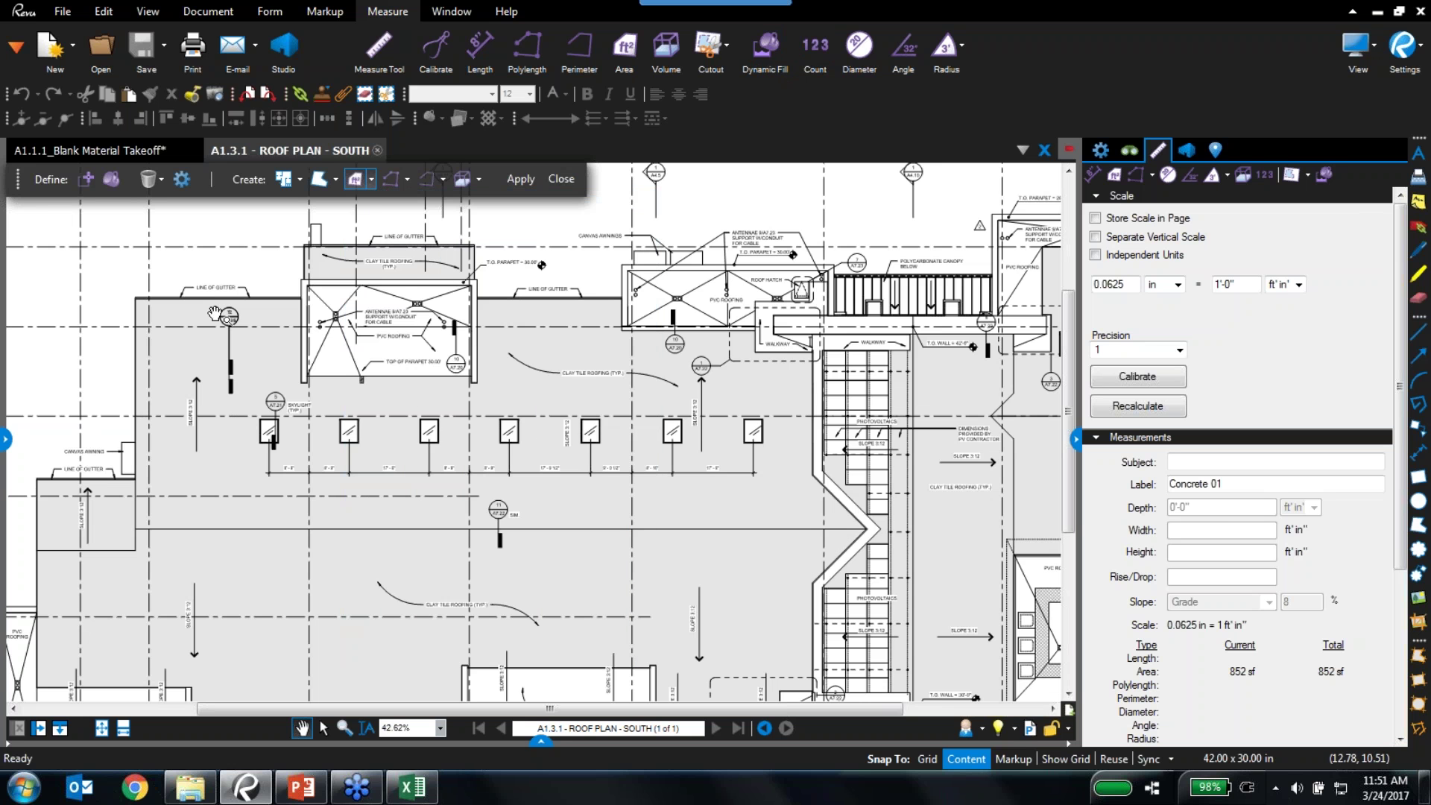
Fill the clay tile roof plane containing the skylights, between the gutter line and the ridge, and create its area measurement
{"action": "scroll", "coordinate": [387, 514], "scroll_direction": "up", "scroll_amount": 1}
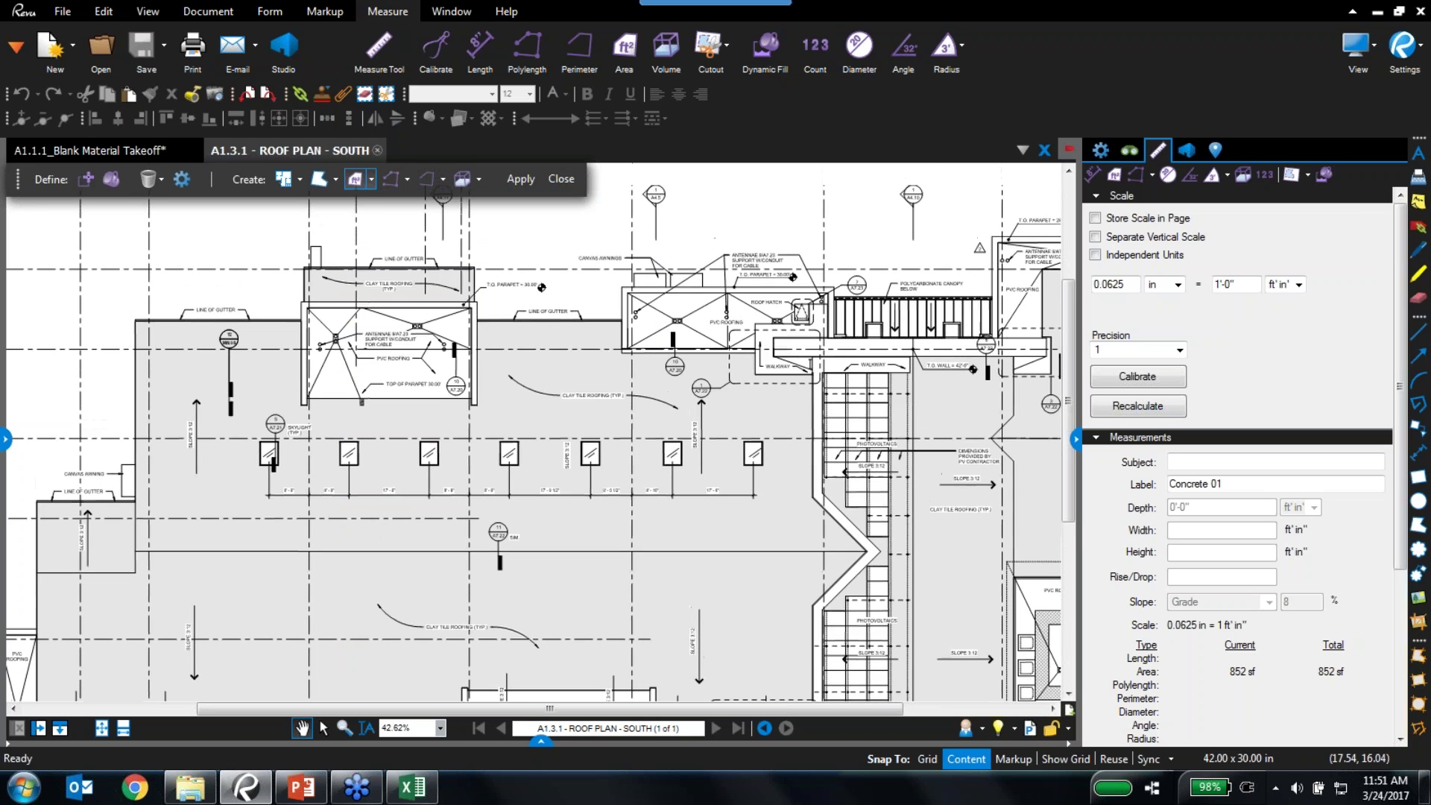
{"action": "scroll", "coordinate": [389, 531], "scroll_direction": "up", "scroll_amount": 1}
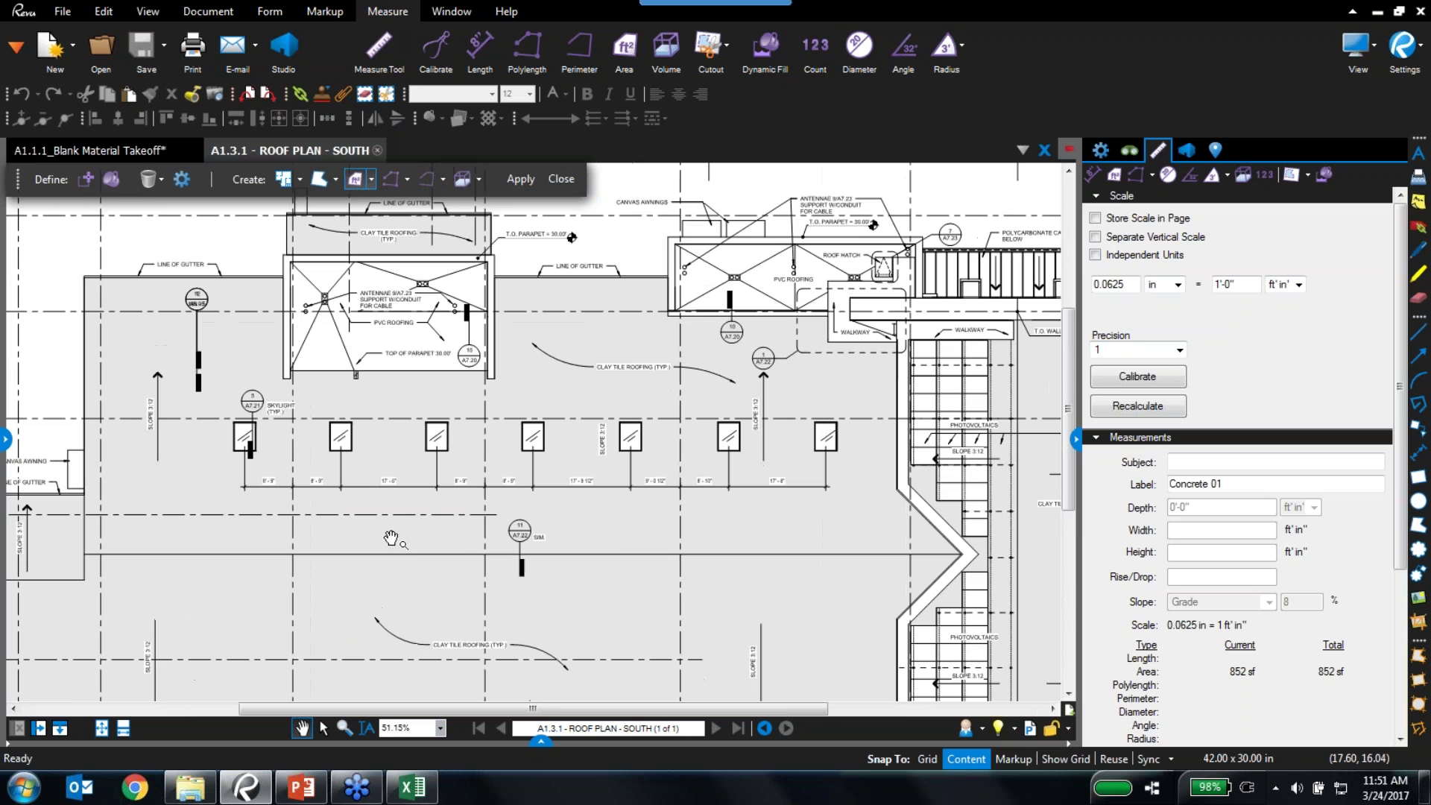
{"action": "left_click", "coordinate": [111, 178]}
{"action": "mouse_move", "coordinate": [157, 321]}
{"action": "left_mouse_down"}
{"action": "mouse_move", "coordinate": [125, 413]}
{"action": "mouse_move", "coordinate": [194, 472]}
{"action": "mouse_move", "coordinate": [574, 505]}
{"action": "mouse_move", "coordinate": [836, 487]}
{"action": "mouse_move", "coordinate": [619, 395]}
{"action": "mouse_move", "coordinate": [550, 312]}
{"action": "left_mouse_up"}
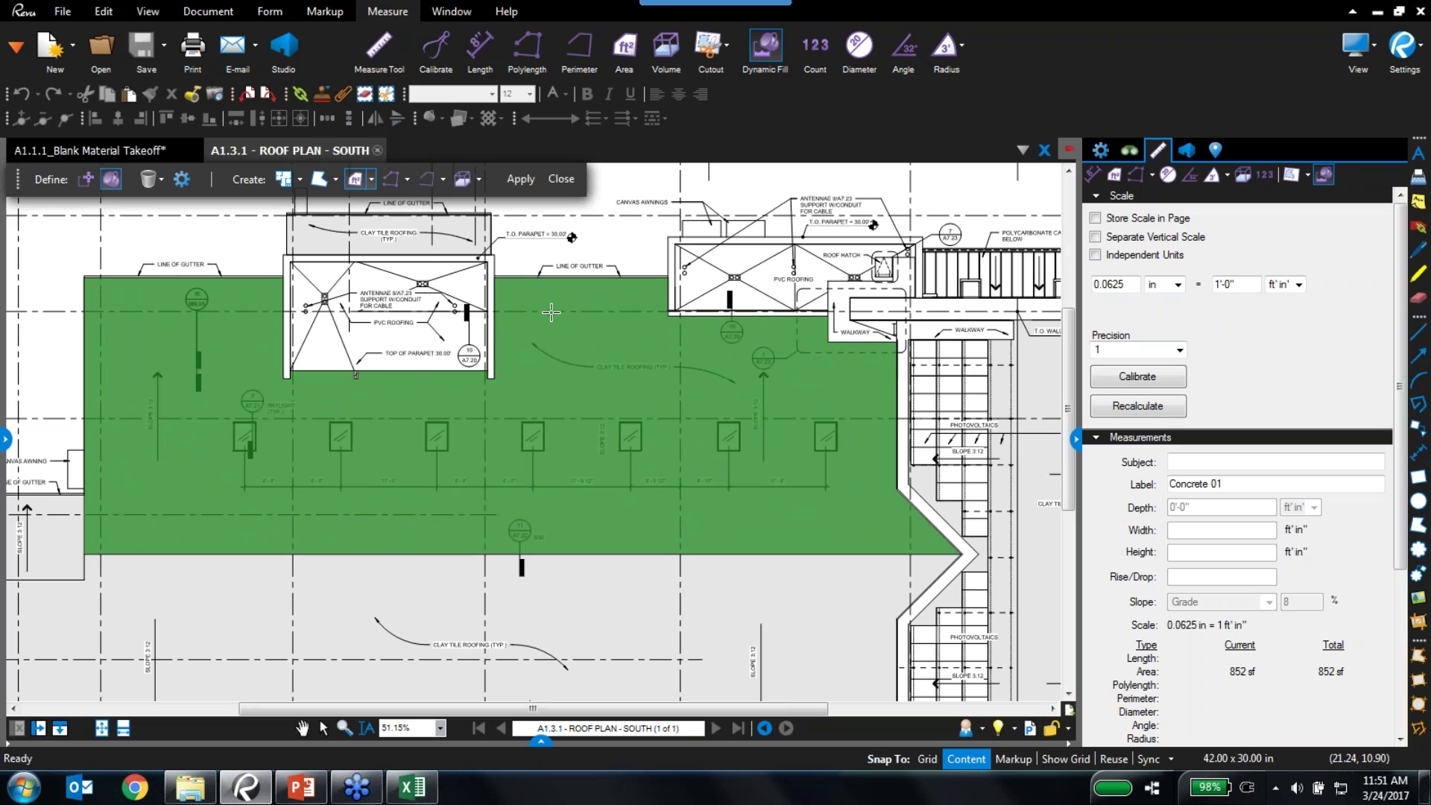
{"action": "left_click", "coordinate": [521, 178]}
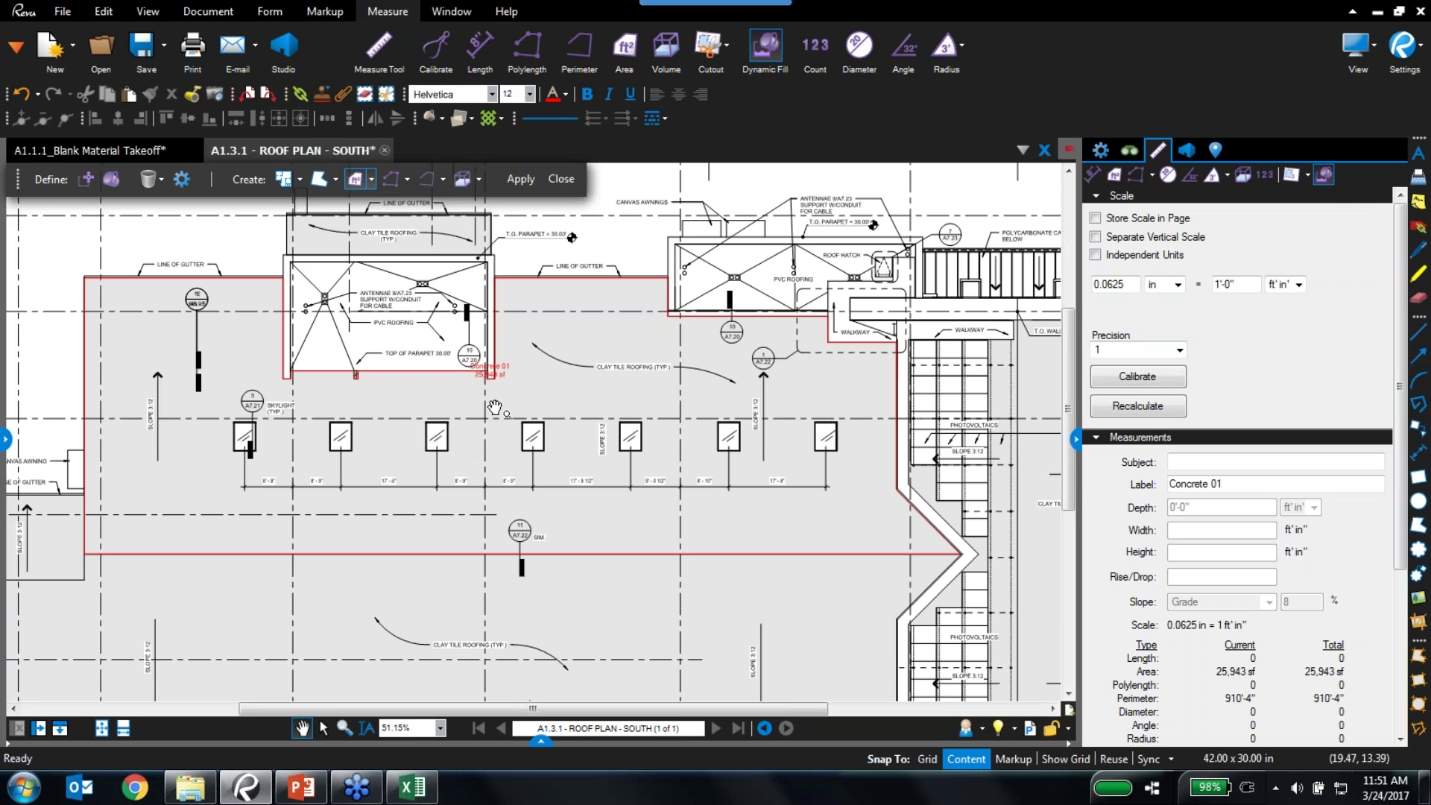
Move the roof area's caption off the parapet edge into the clear space above the skylights
{"action": "scroll", "coordinate": [492, 384], "scroll_direction": "up", "scroll_amount": 2}
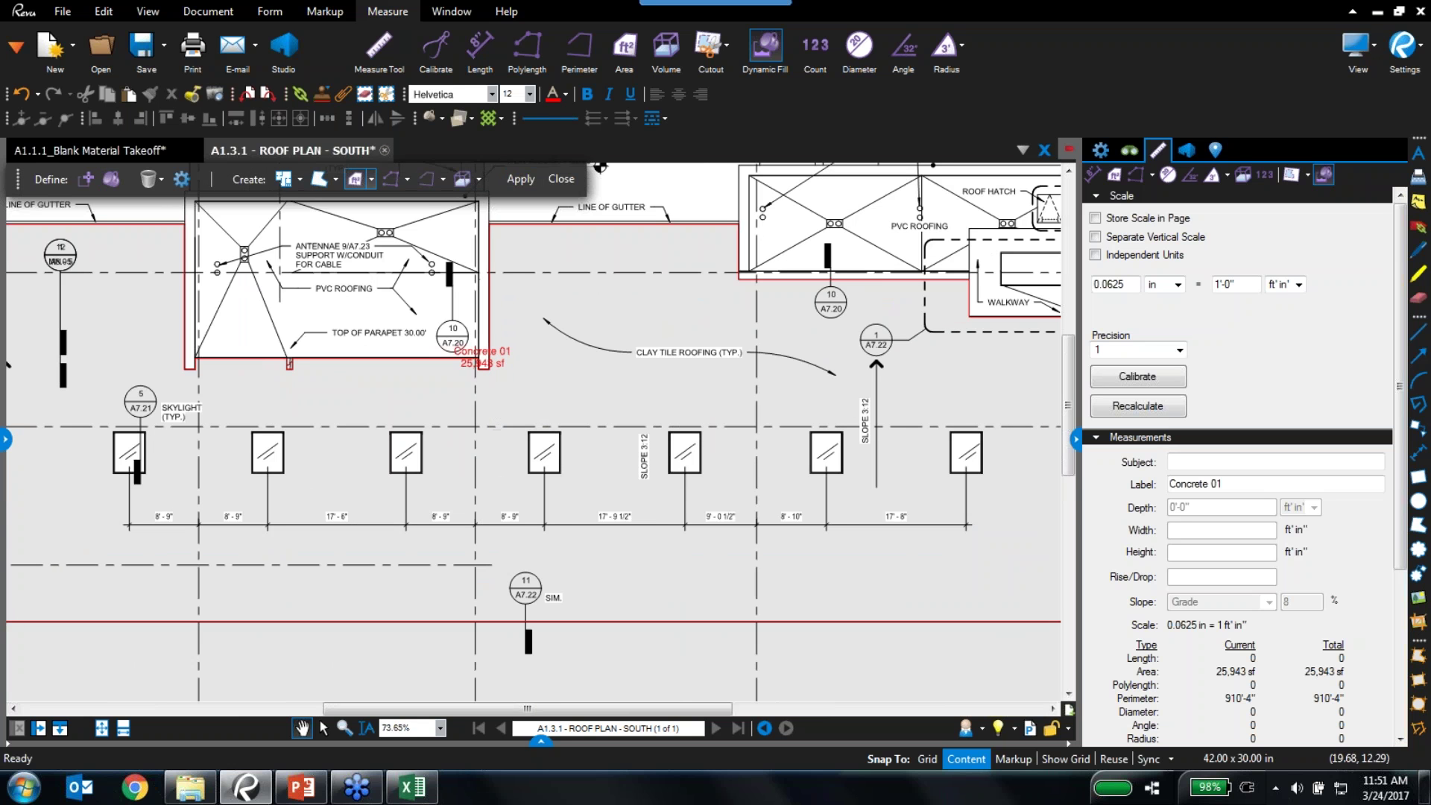
{"action": "left_click", "coordinate": [474, 366]}
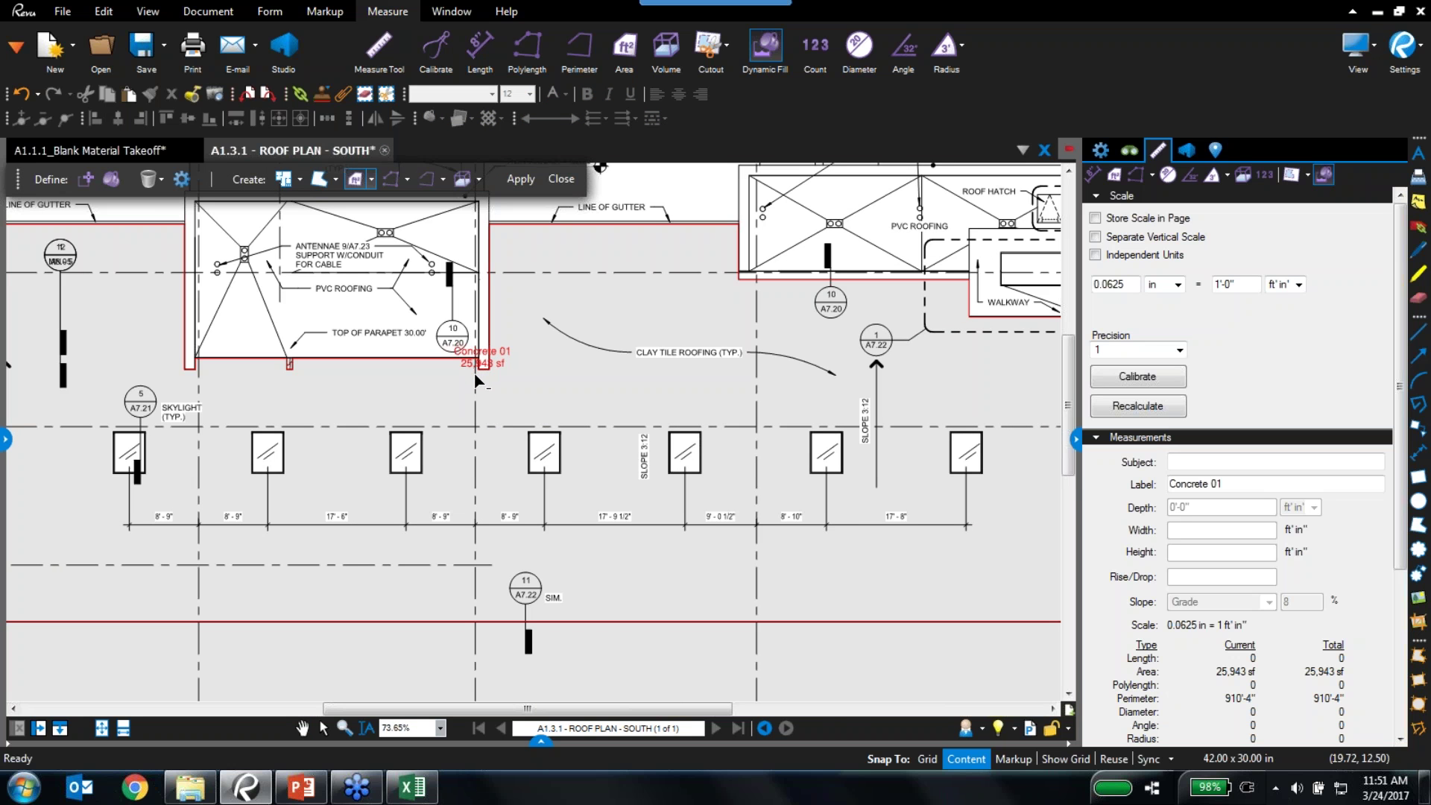
{"action": "key", "text": "Escape"}
{"action": "left_click", "coordinate": [466, 362]}
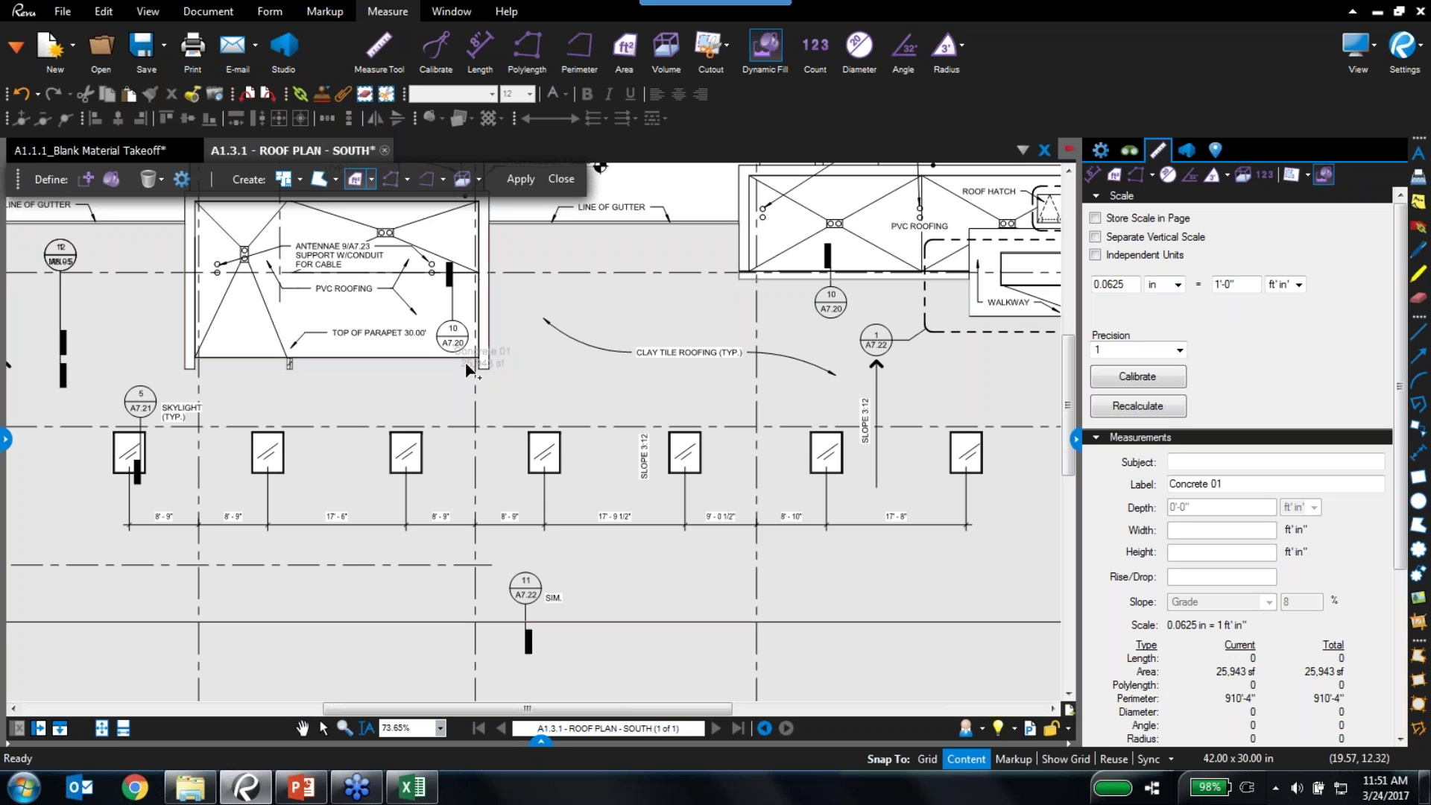
{"action": "left_click_drag", "start_coordinate": [439, 409], "coordinate": [344, 408]}
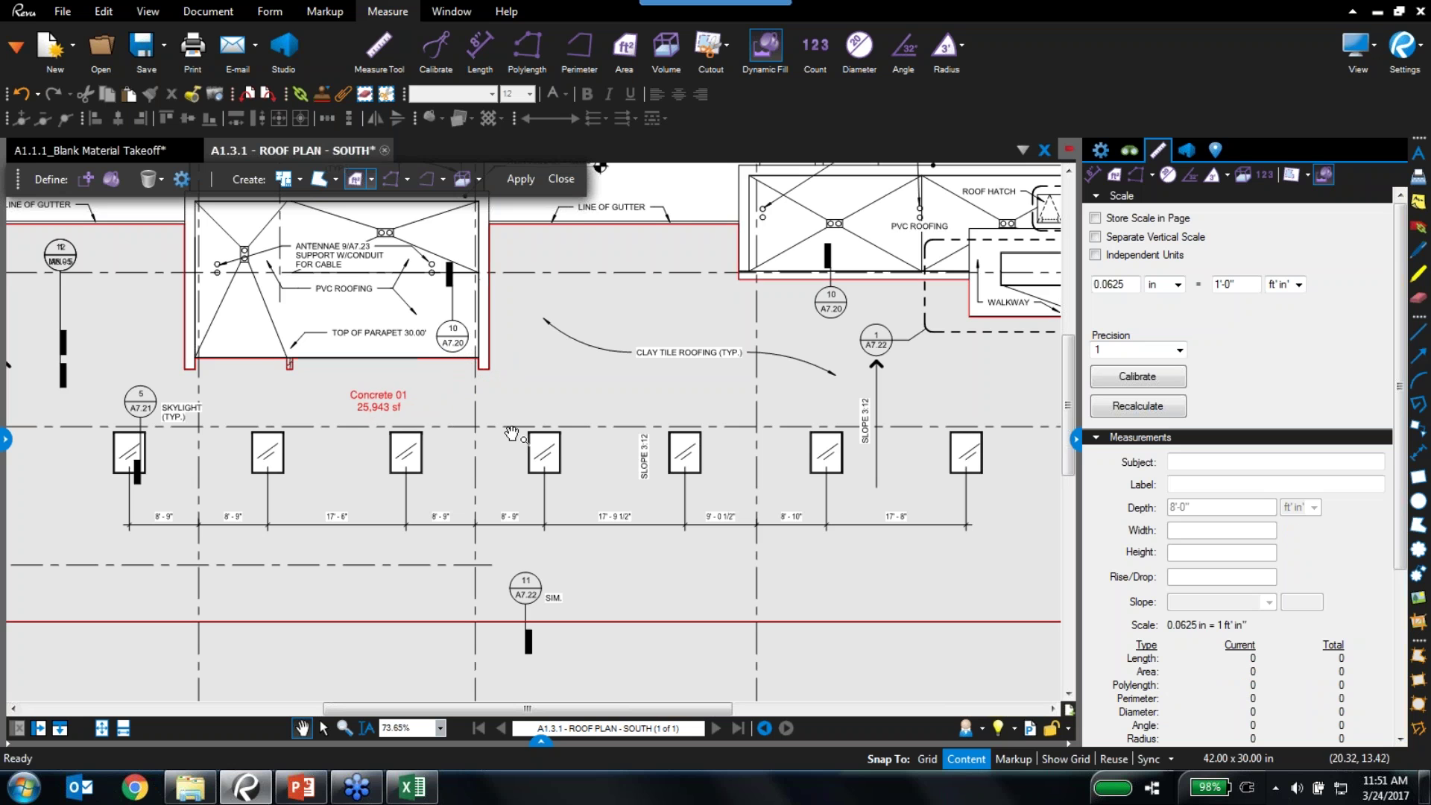
Set the slope of the clay tile roof's Concrete 01 area measurement to a Pitch of 3/12
{"action": "scroll", "coordinate": [351, 412], "scroll_direction": "up", "scroll_amount": 1}
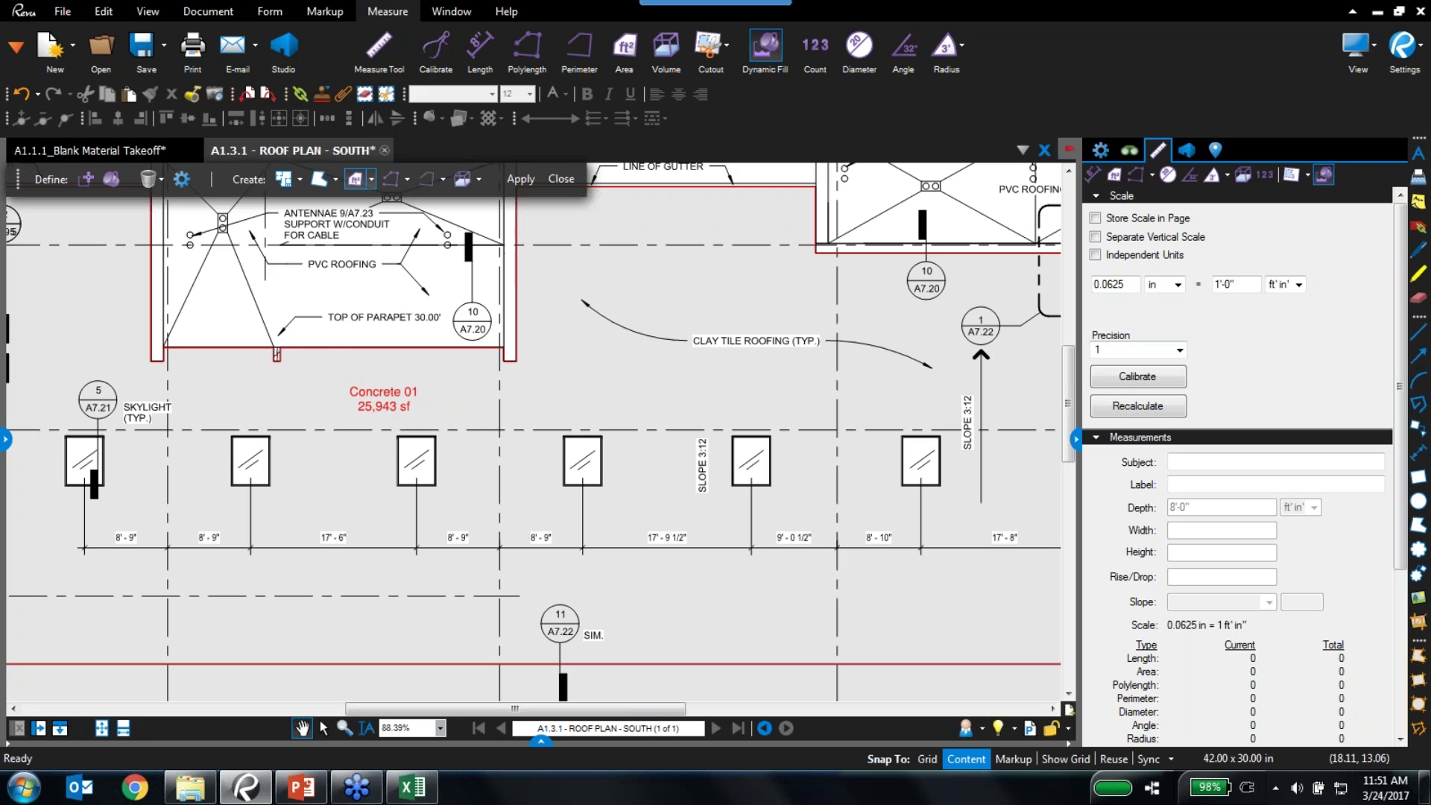
{"action": "mouse_move", "coordinate": [573, 709]}
{"action": "left_mouse_down"}
{"action": "mouse_move", "coordinate": [489, 705]}
{"action": "mouse_move", "coordinate": [522, 707]}
{"action": "left_mouse_up"}
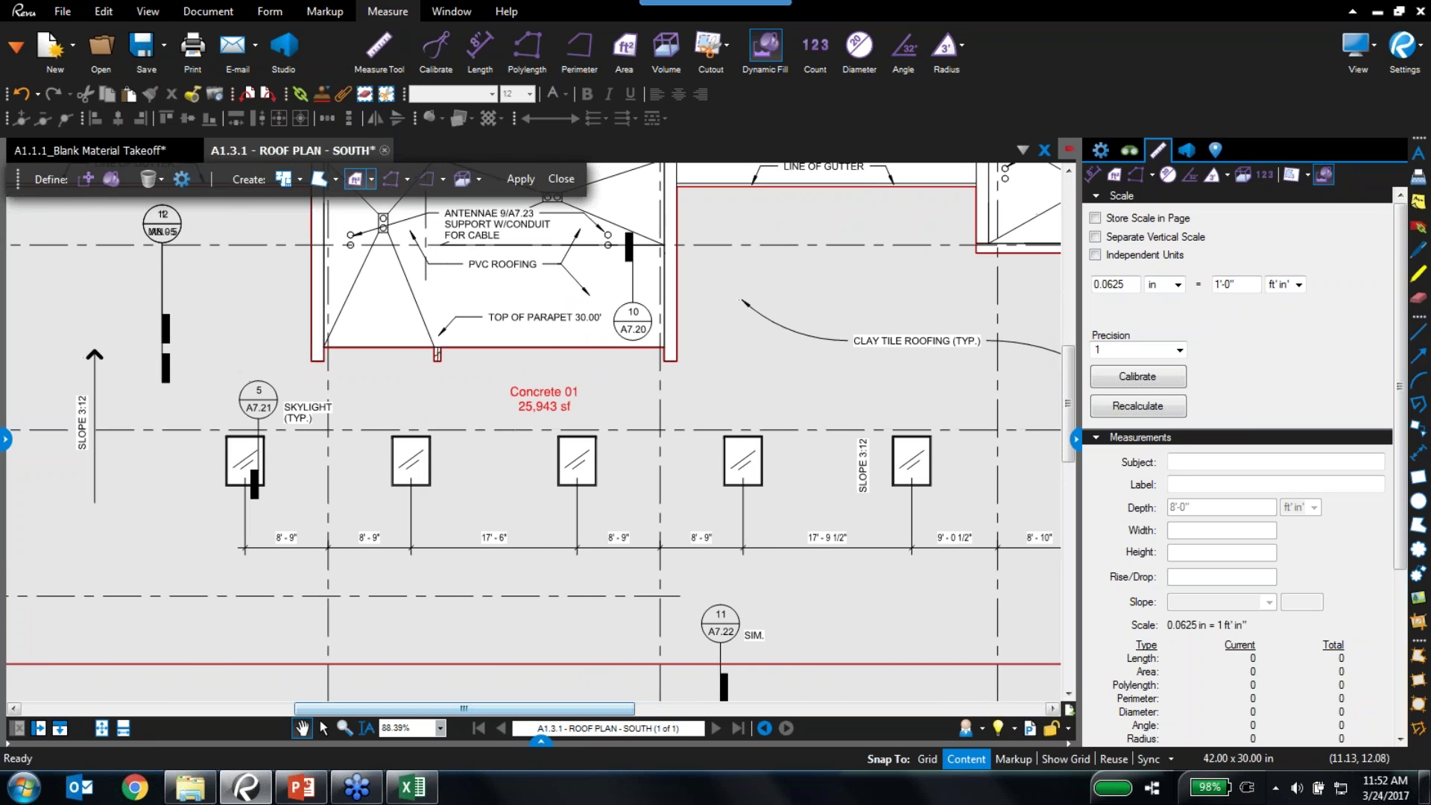
{"action": "left_click", "coordinate": [84, 418]}
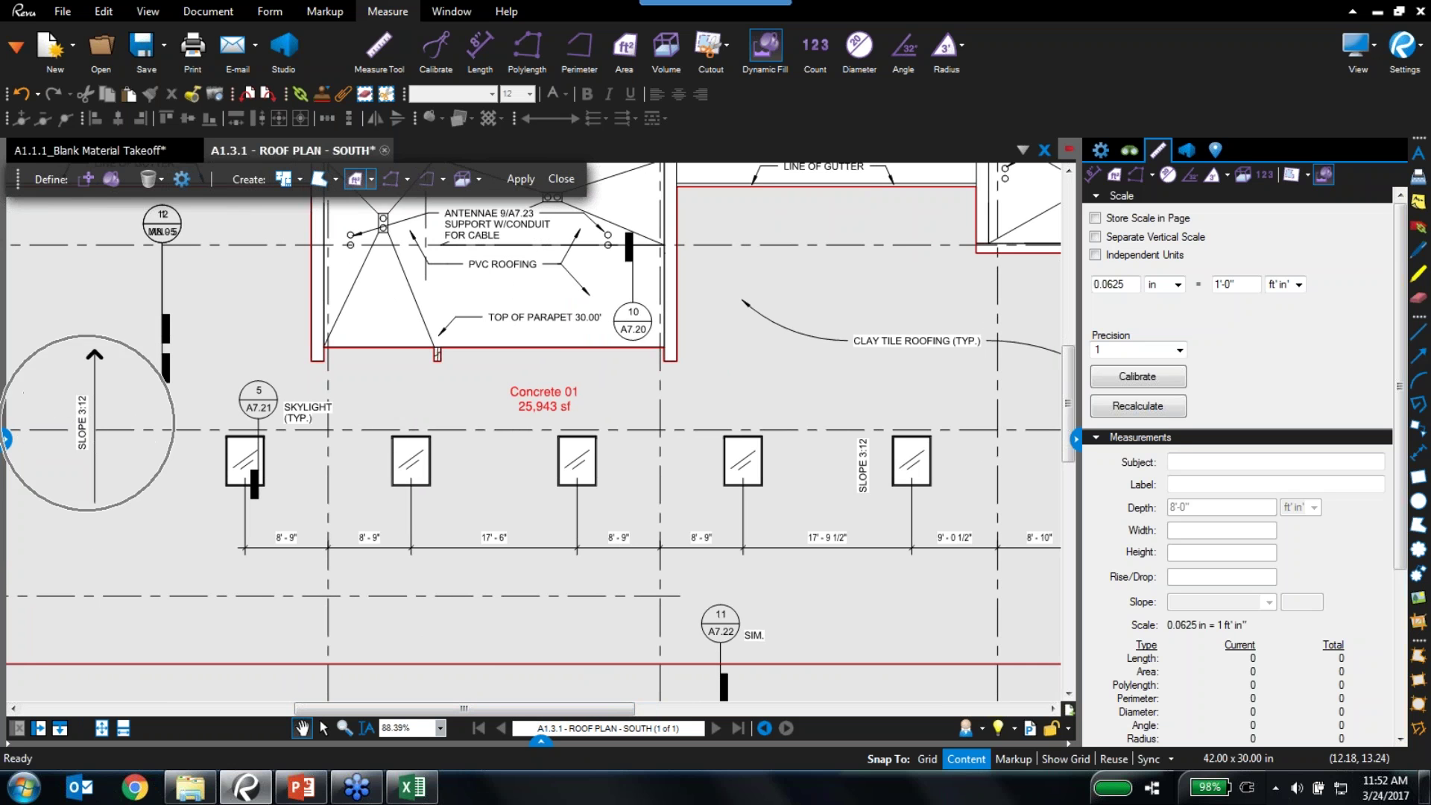
{"action": "left_click", "coordinate": [568, 398]}
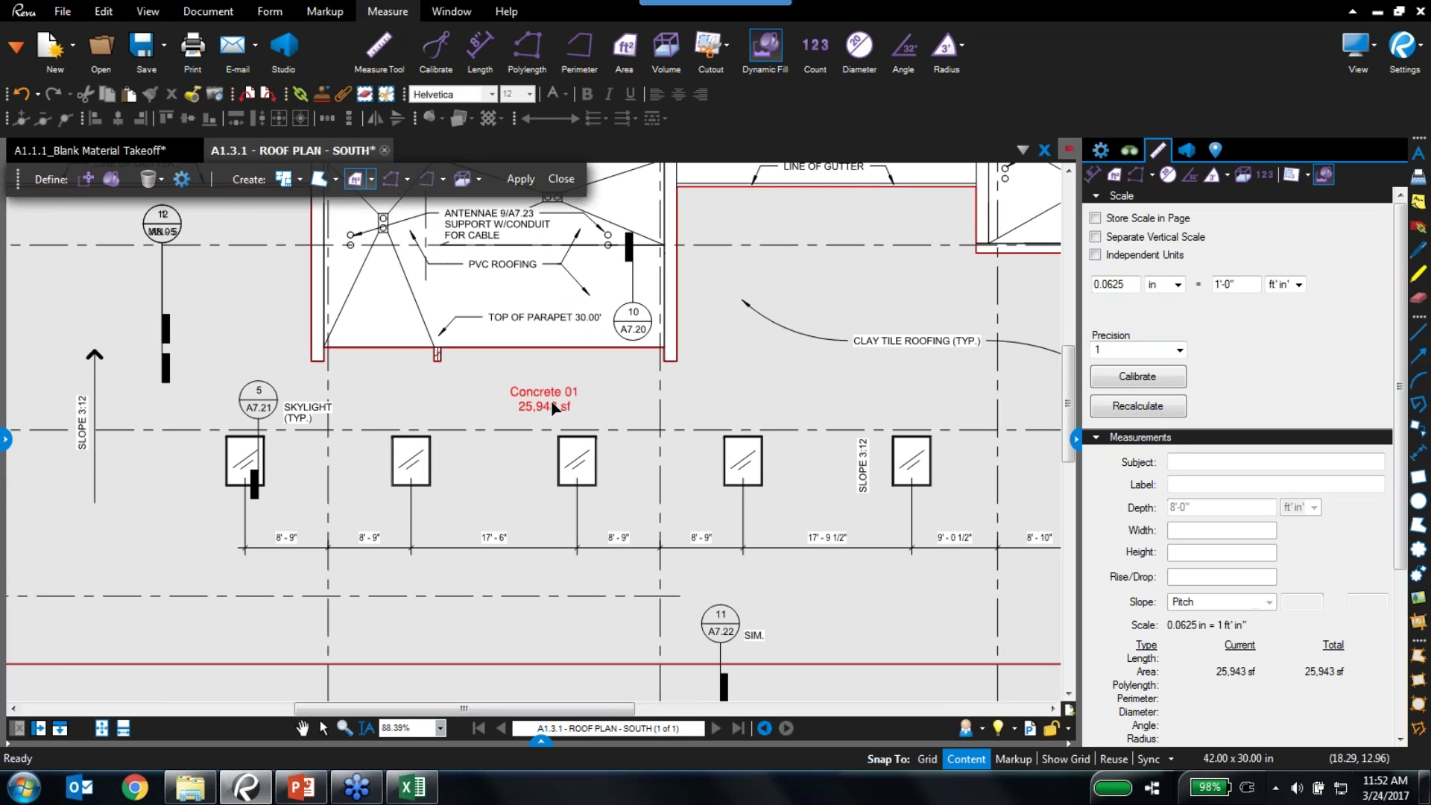
{"action": "left_click", "coordinate": [1268, 603]}
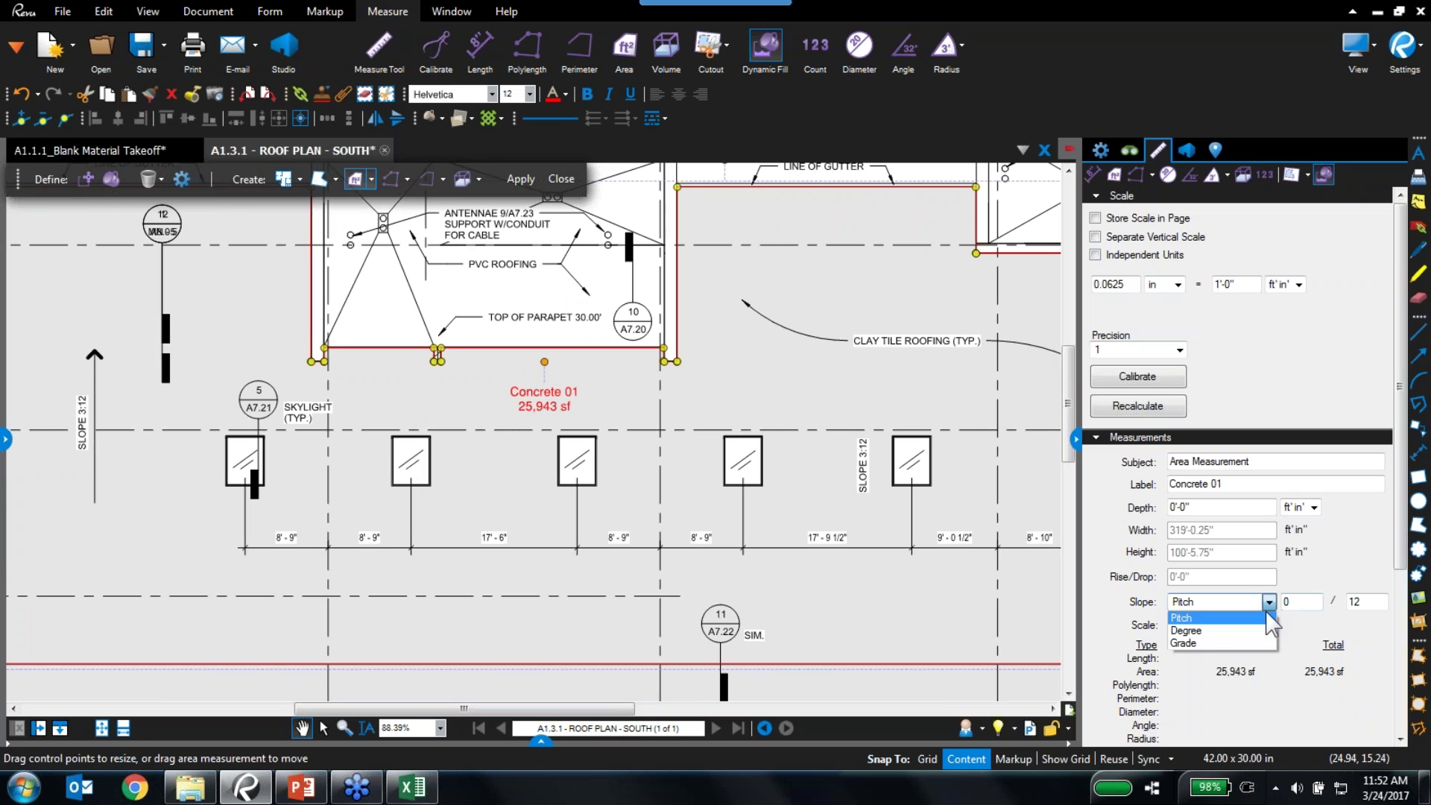
{"action": "left_click", "coordinate": [1185, 618]}
{"action": "key", "text": "Tab"}
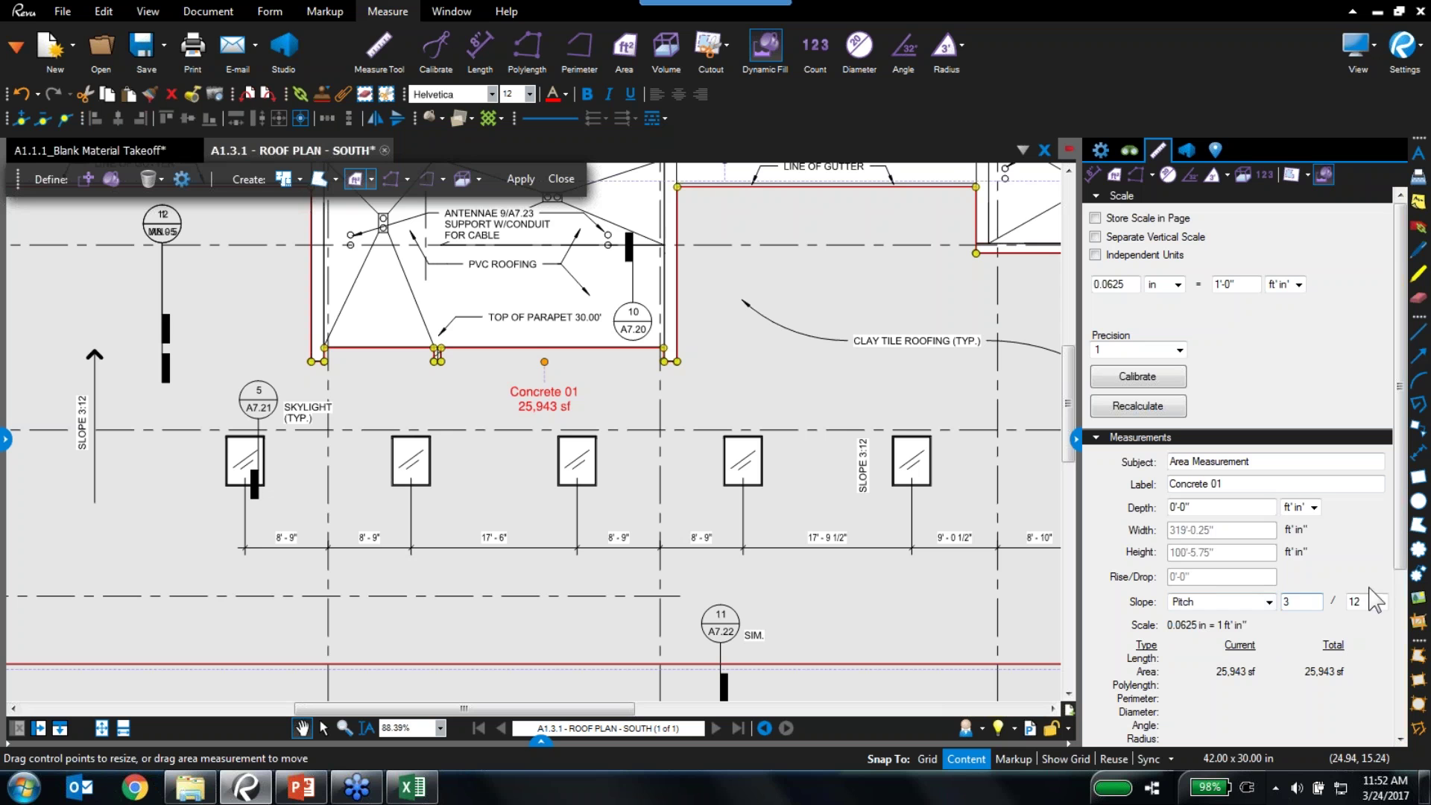
{"action": "left_click", "coordinate": [742, 502]}
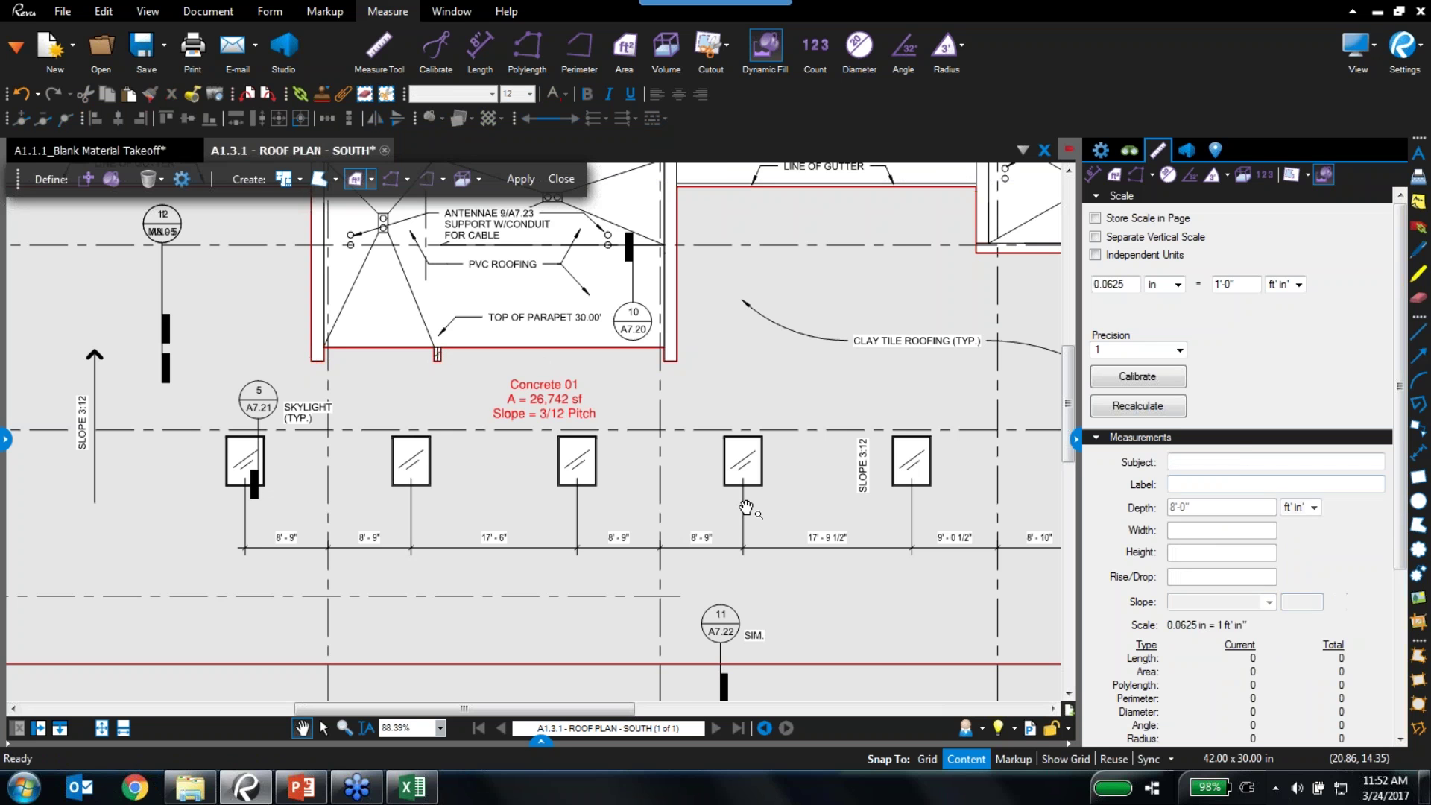
Cut a small ellipse of about 55 sf out of the roof area, beside the PVC roofing and above the clay tile note
{"action": "left_click", "coordinate": [561, 404]}
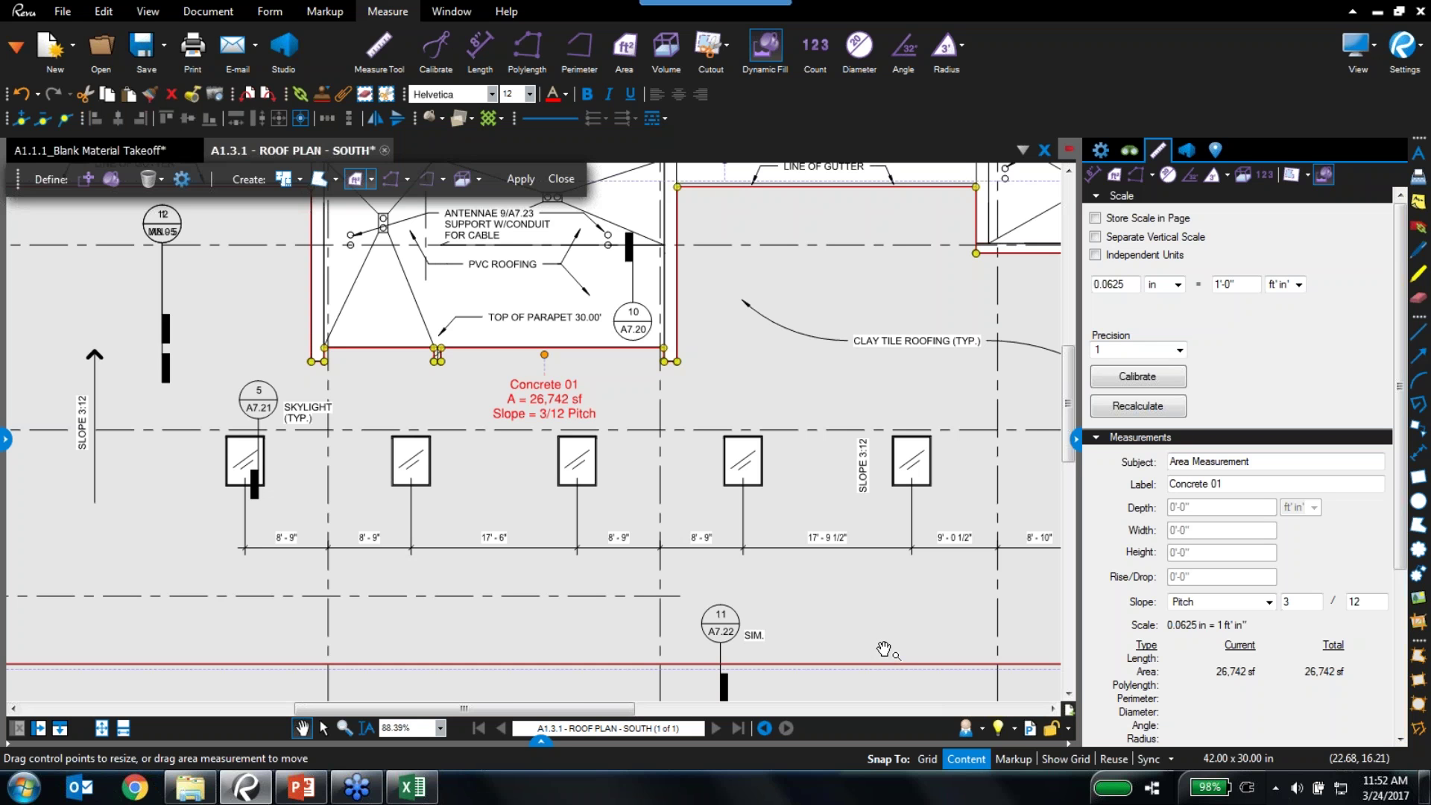
{"action": "left_click", "coordinate": [722, 61]}
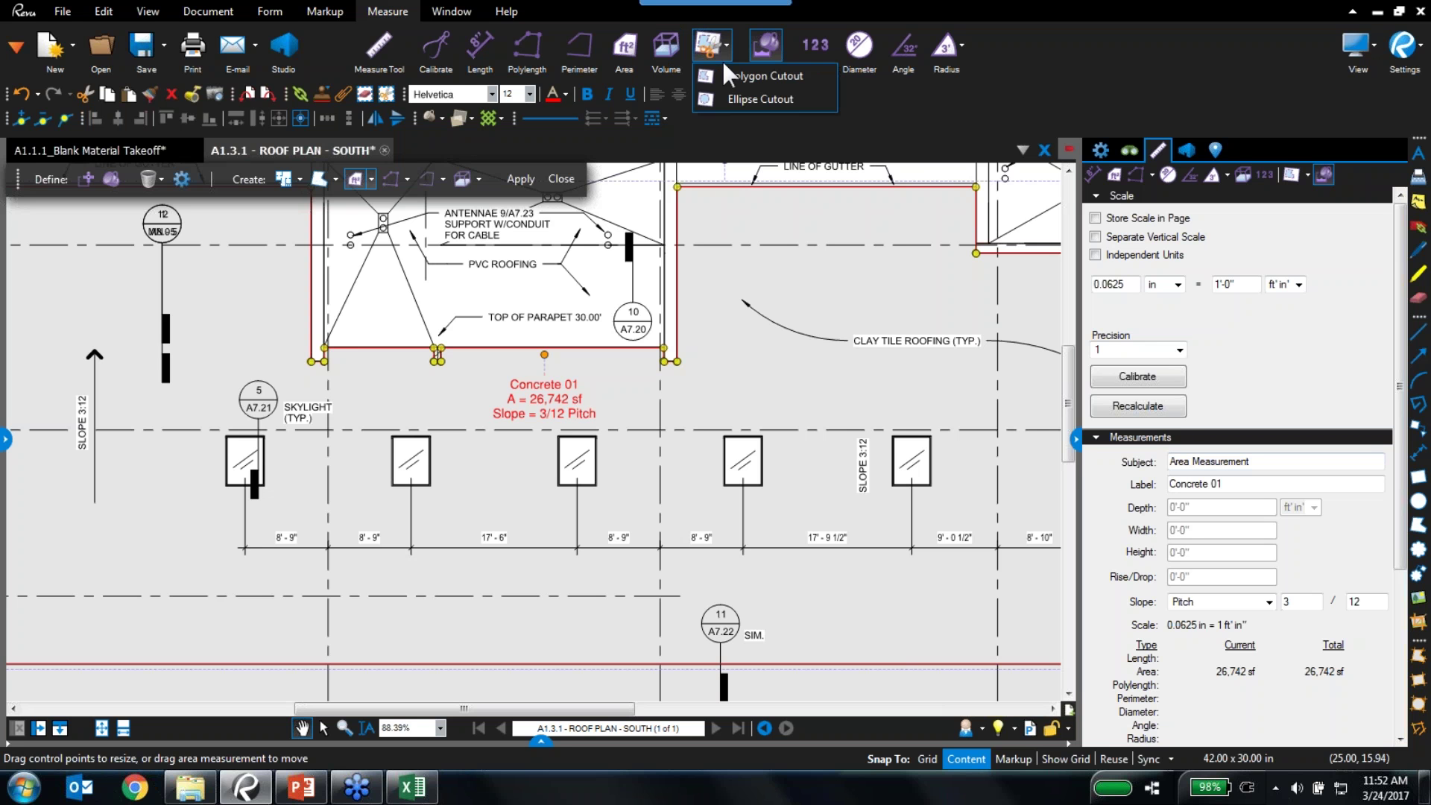
{"action": "left_click", "coordinate": [701, 44]}
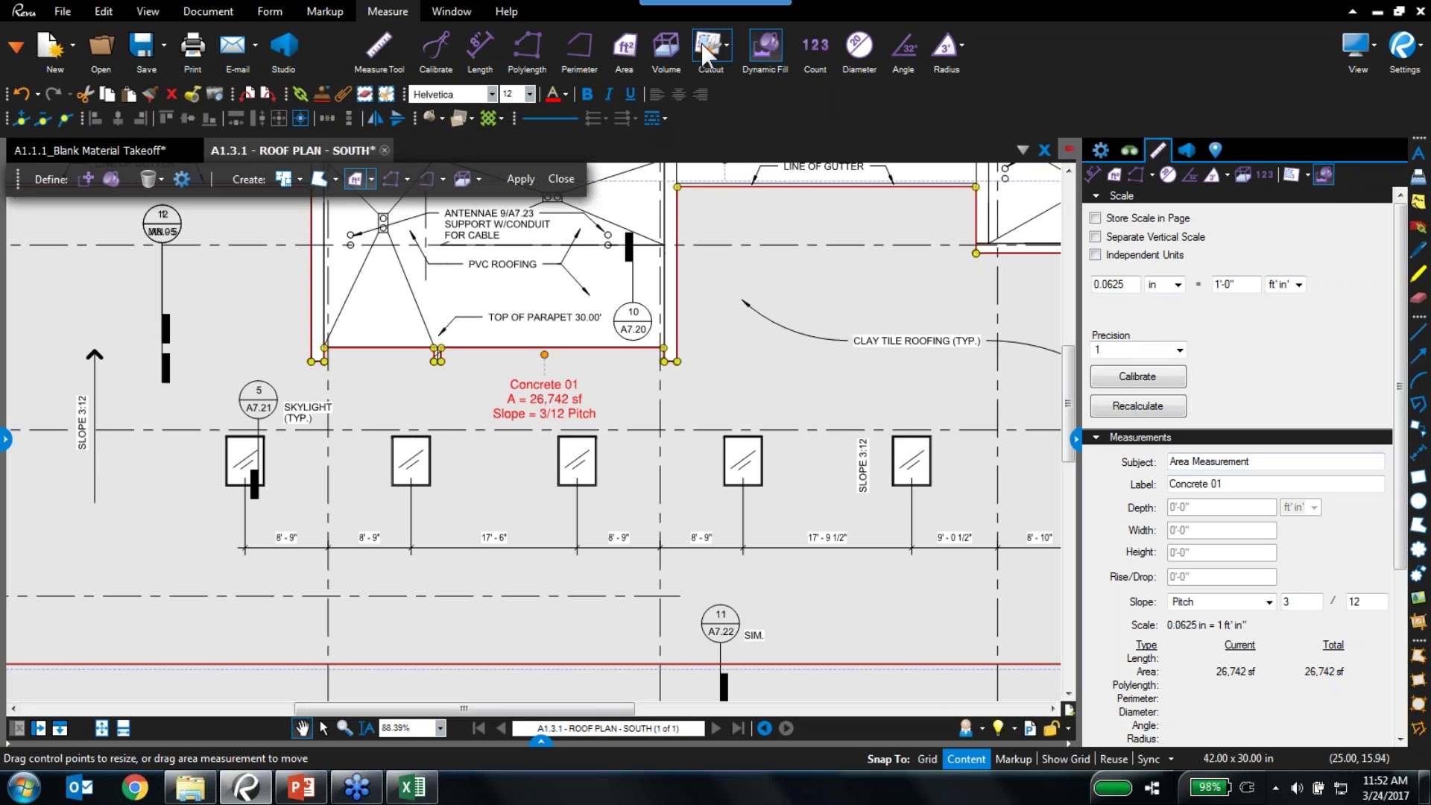
{"action": "left_click", "coordinate": [701, 43]}
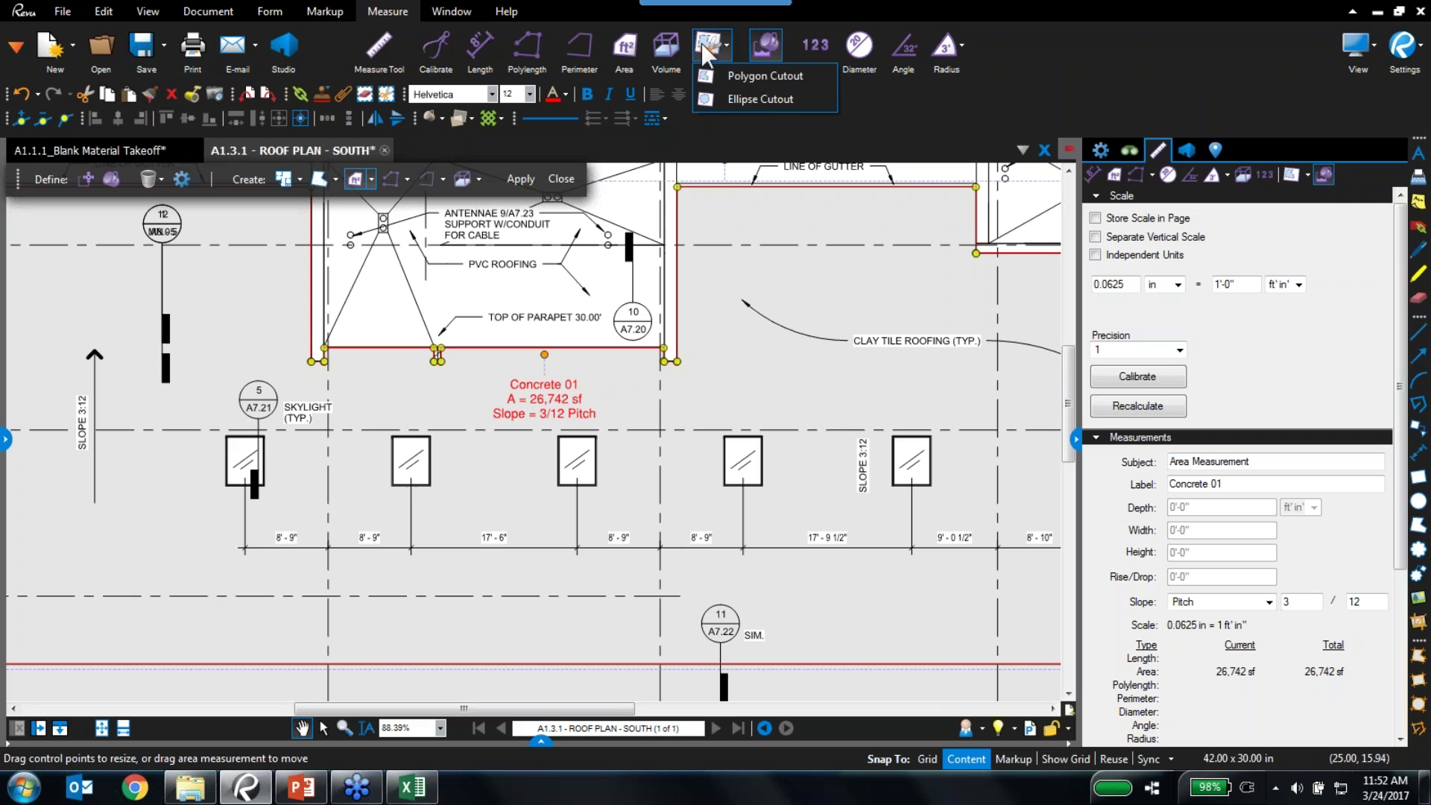
{"action": "left_click", "coordinate": [731, 97]}
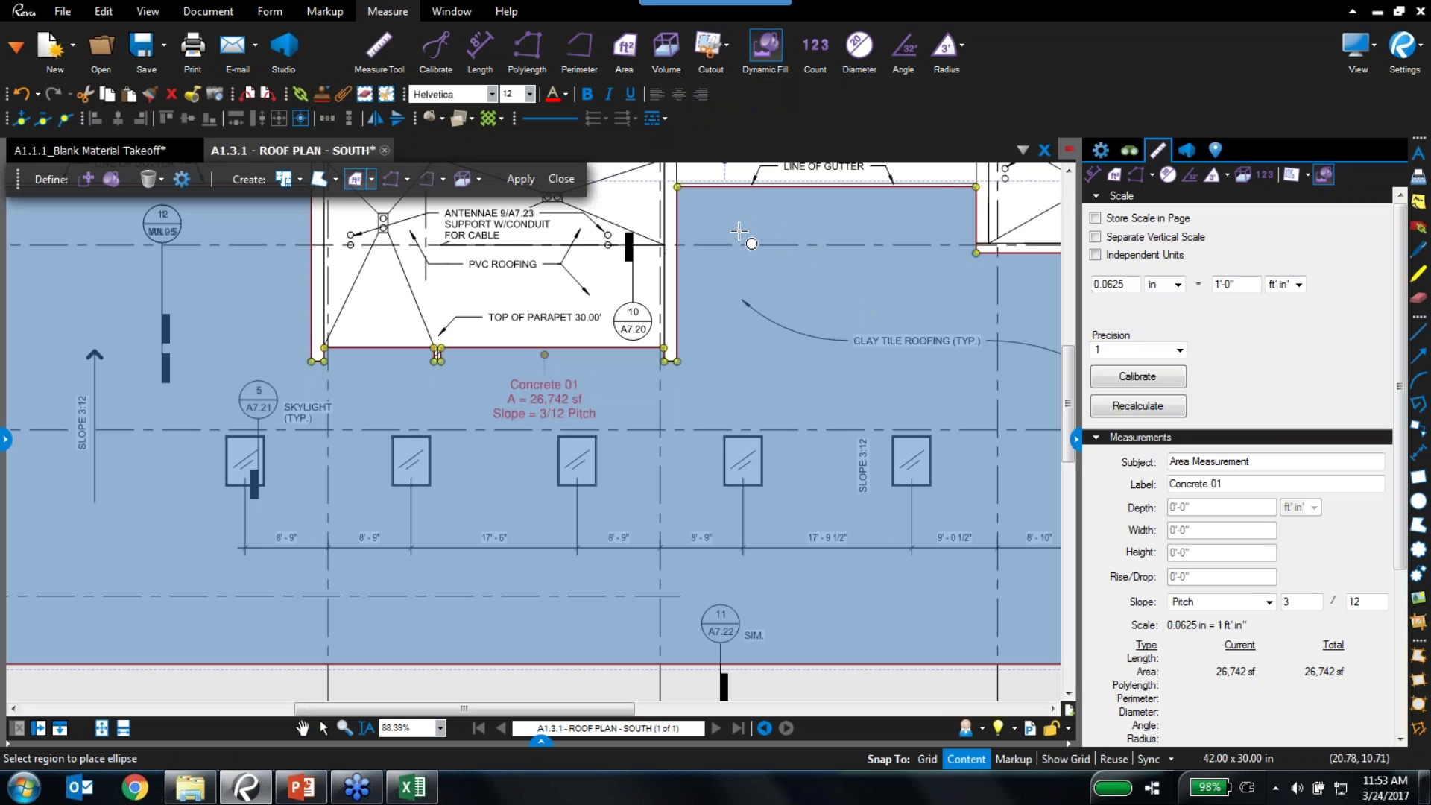
{"action": "left_click_drag", "start_coordinate": [739, 232], "coordinate": [776, 273]}
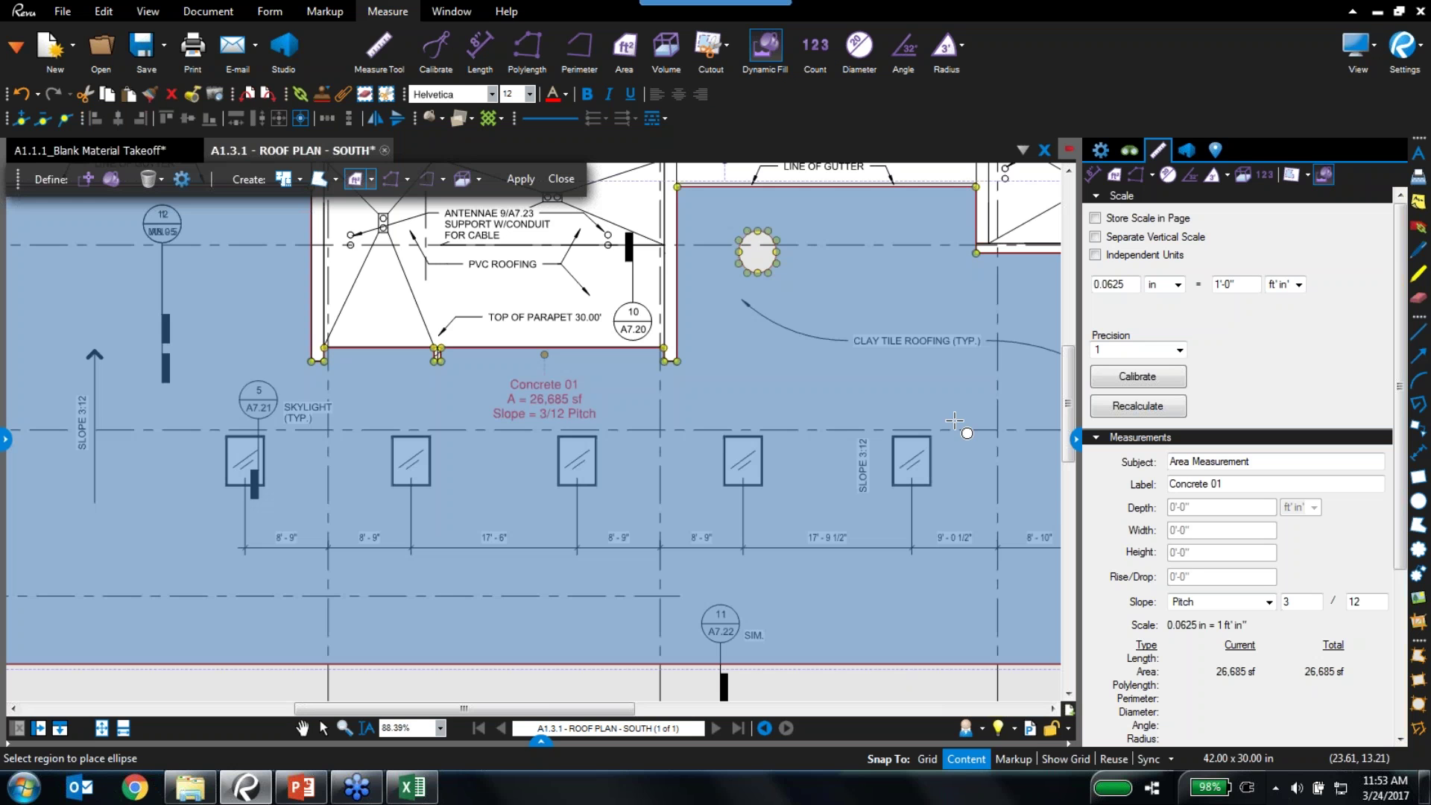
Add a polygon cutout to the roof area, tracing the skylight beneath the 5/A7.21 marker
{"action": "left_click", "coordinate": [726, 45]}
{"action": "left_click", "coordinate": [720, 73]}
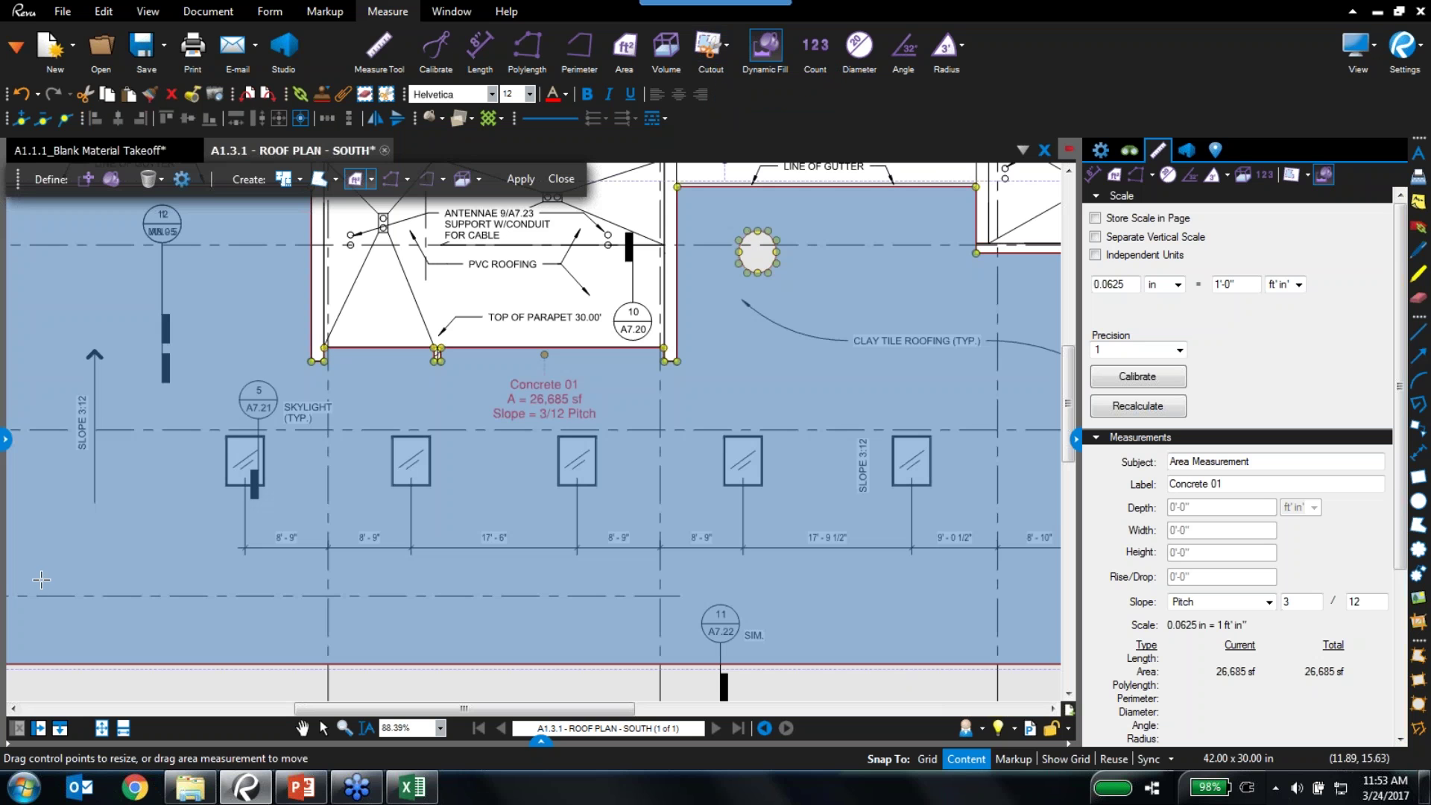
{"action": "left_click", "coordinate": [228, 437]}
{"action": "left_click_drag", "start_coordinate": [260, 464], "coordinate": [268, 485]}
{"action": "double_click", "coordinate": [267, 485]}
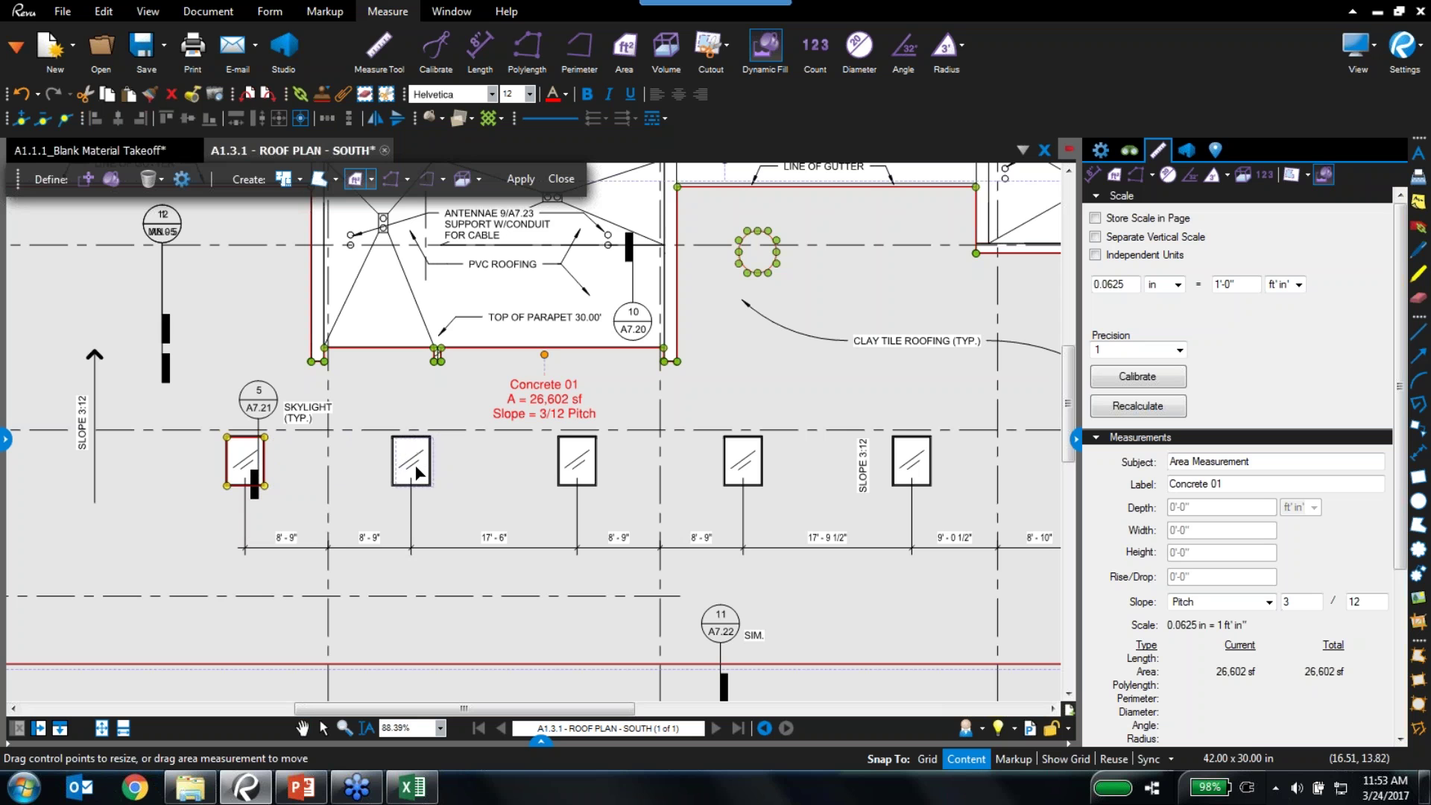
Copy the skylight cutout onto the next four skylights in the row so they are deducted from the roof area
{"action": "left_click_drag", "start_coordinate": [414, 466], "coordinate": [416, 467]}
{"action": "left_click", "coordinate": [415, 472]}
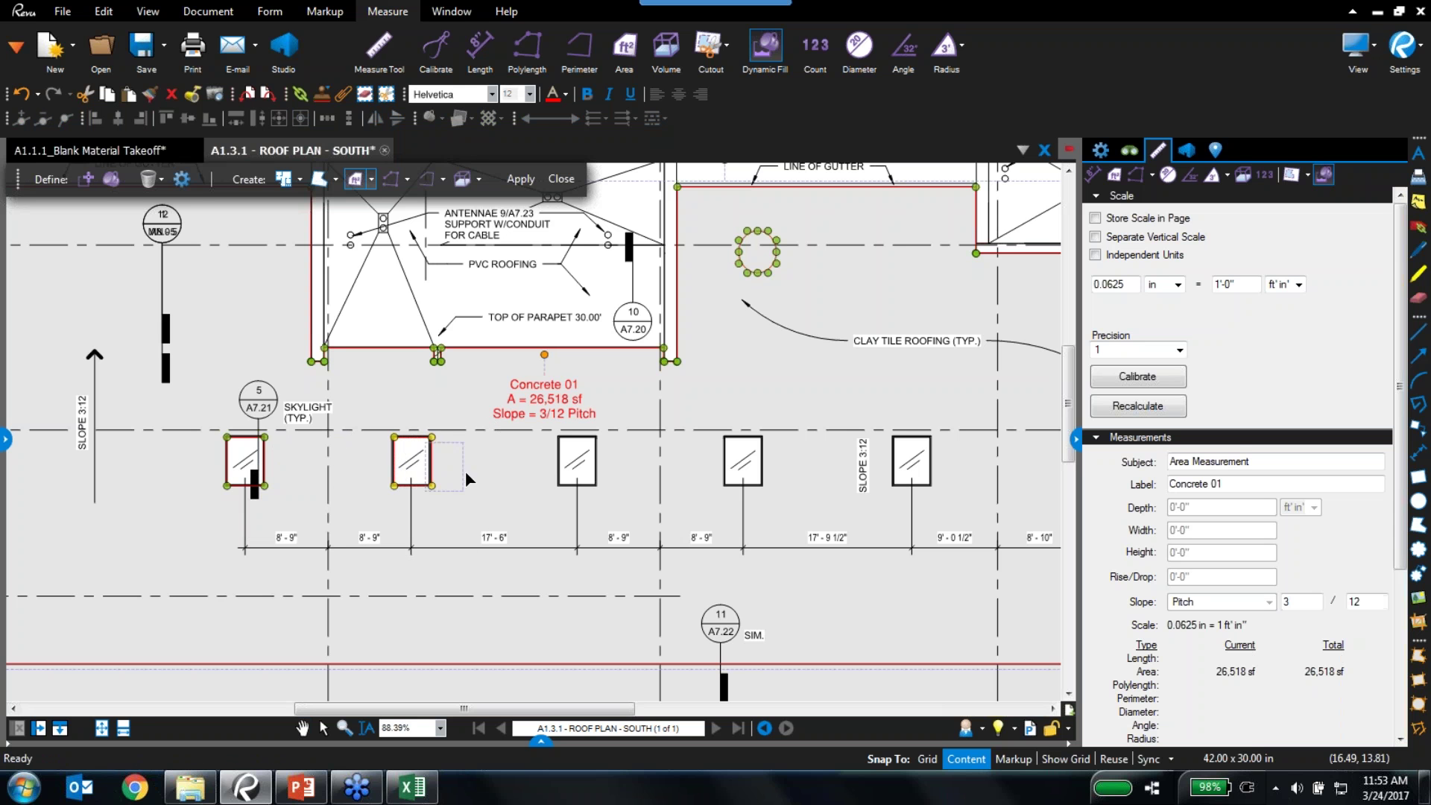
{"action": "left_click", "coordinate": [582, 473]}
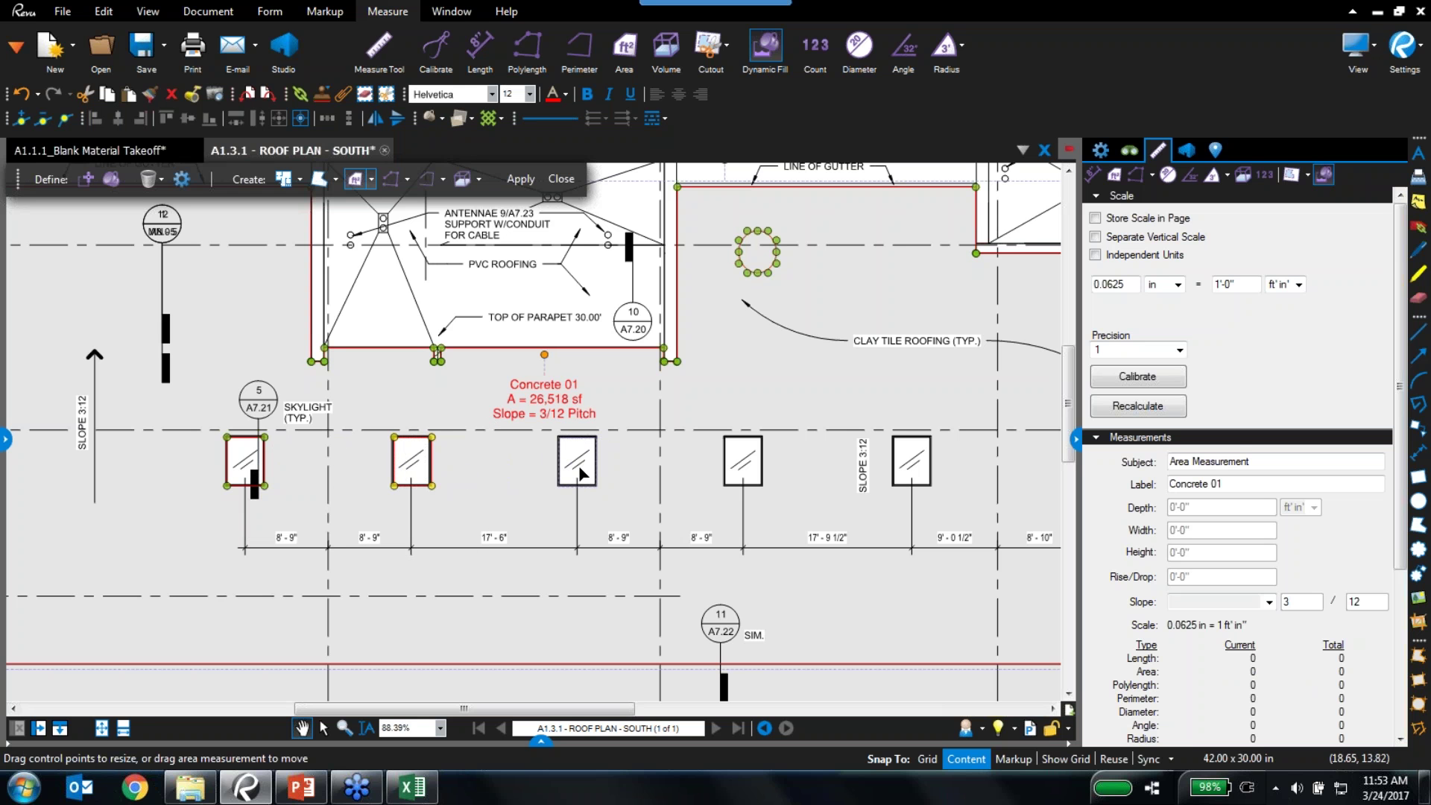
{"action": "left_click", "coordinate": [745, 472]}
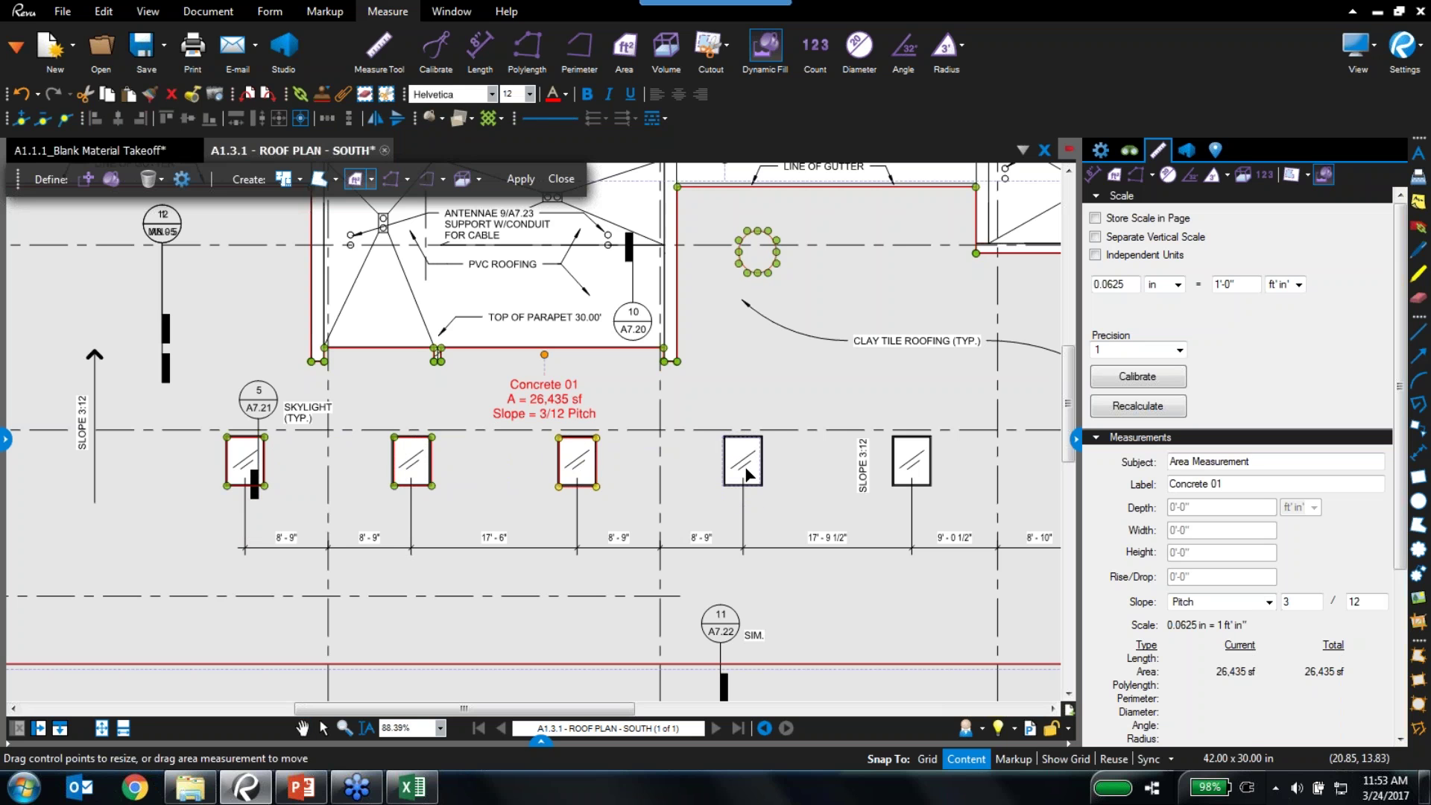
{"action": "left_click", "coordinate": [922, 476]}
{"action": "key", "text": "Escape"}
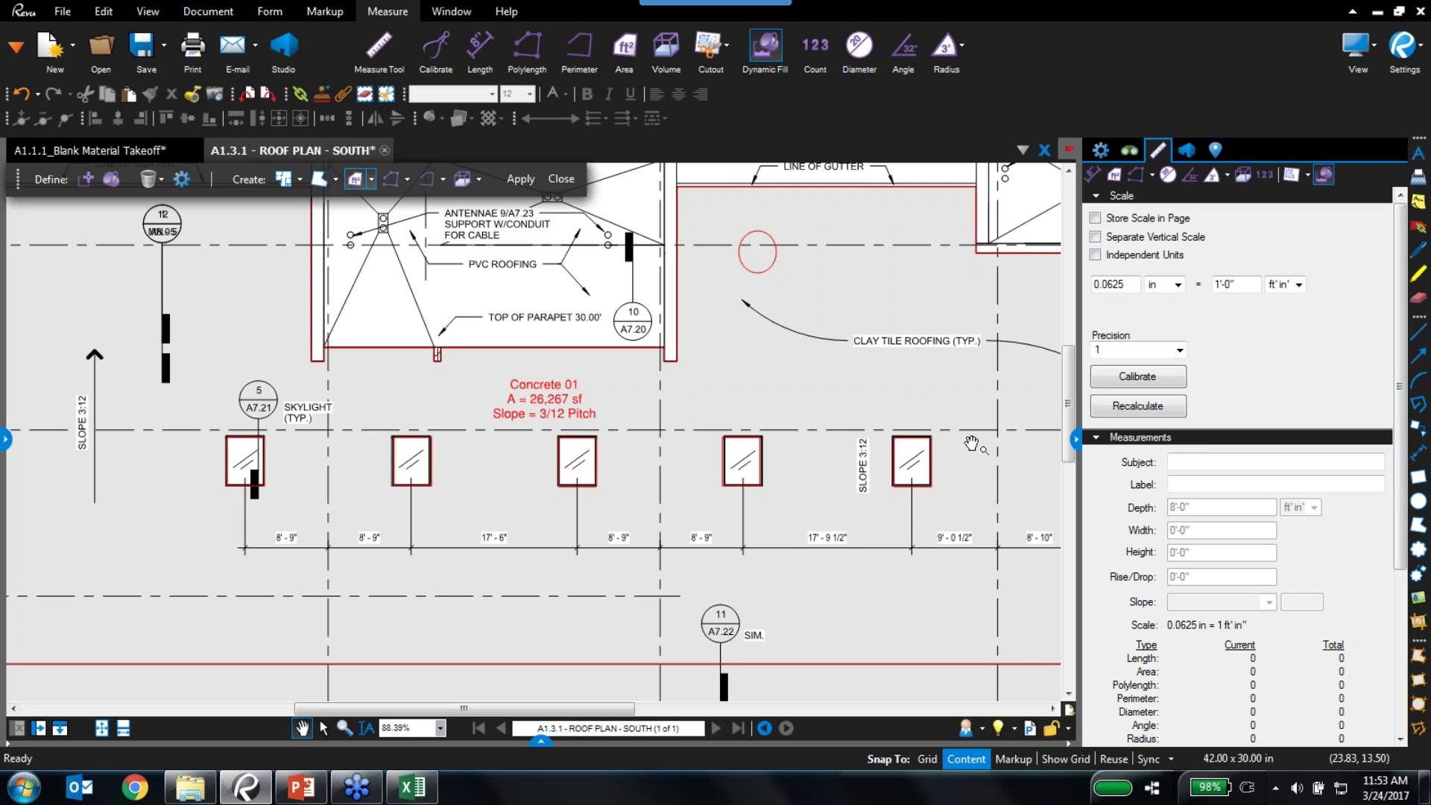
Create separate area measurements inside the five skylight cutouts and the ellipse cutout
{"action": "left_click", "coordinate": [924, 466]}
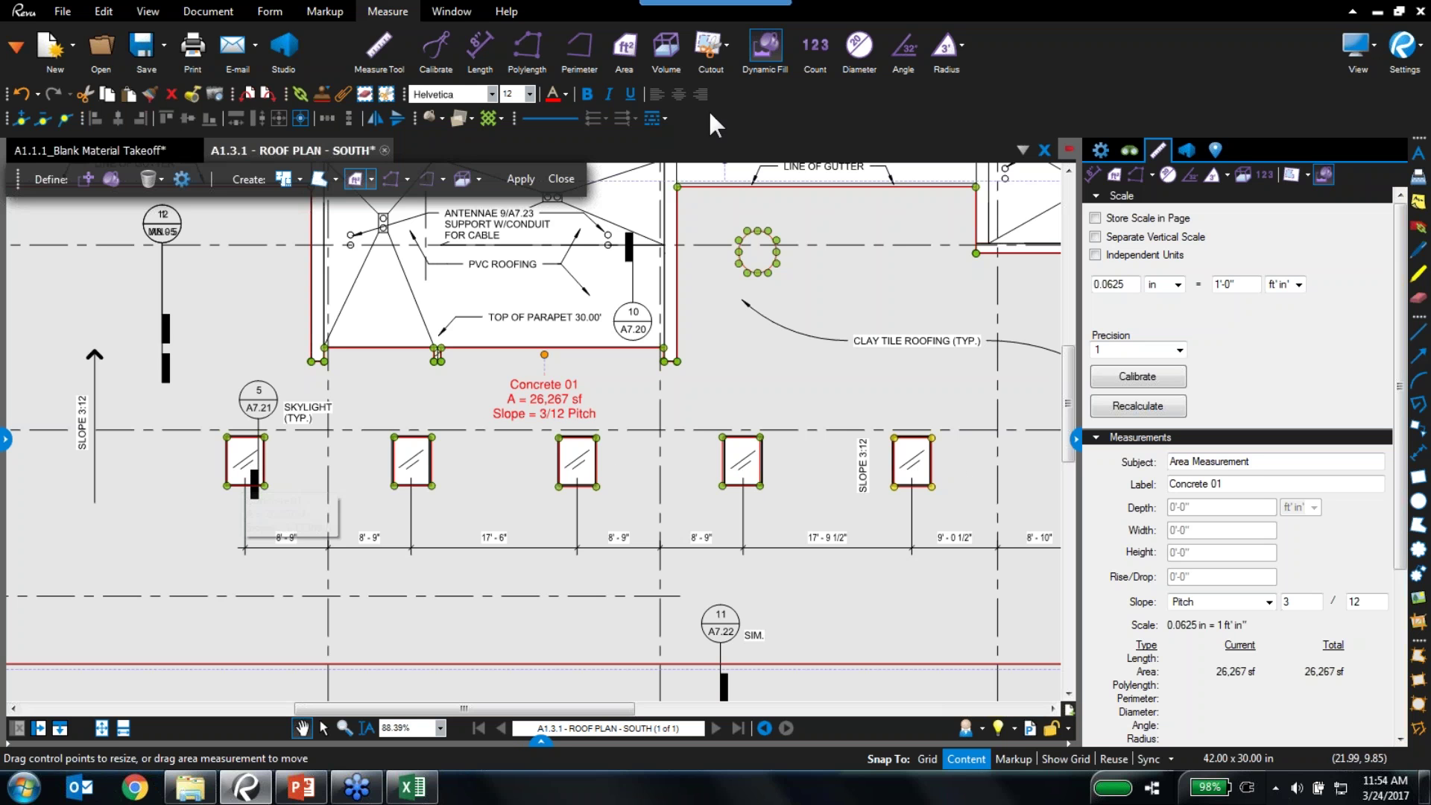
{"action": "left_click", "coordinate": [641, 52]}
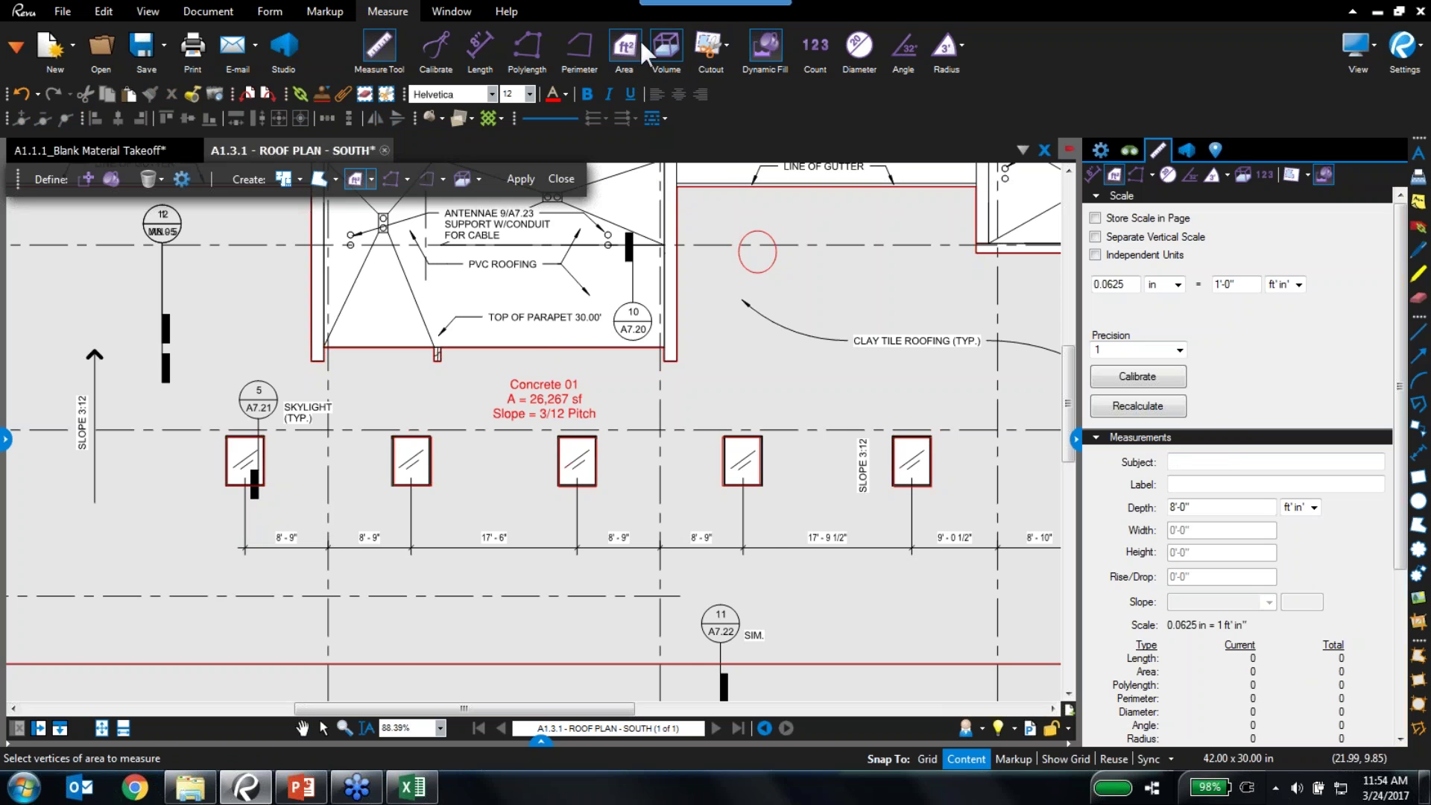
{"action": "left_click", "coordinate": [7, 441]}
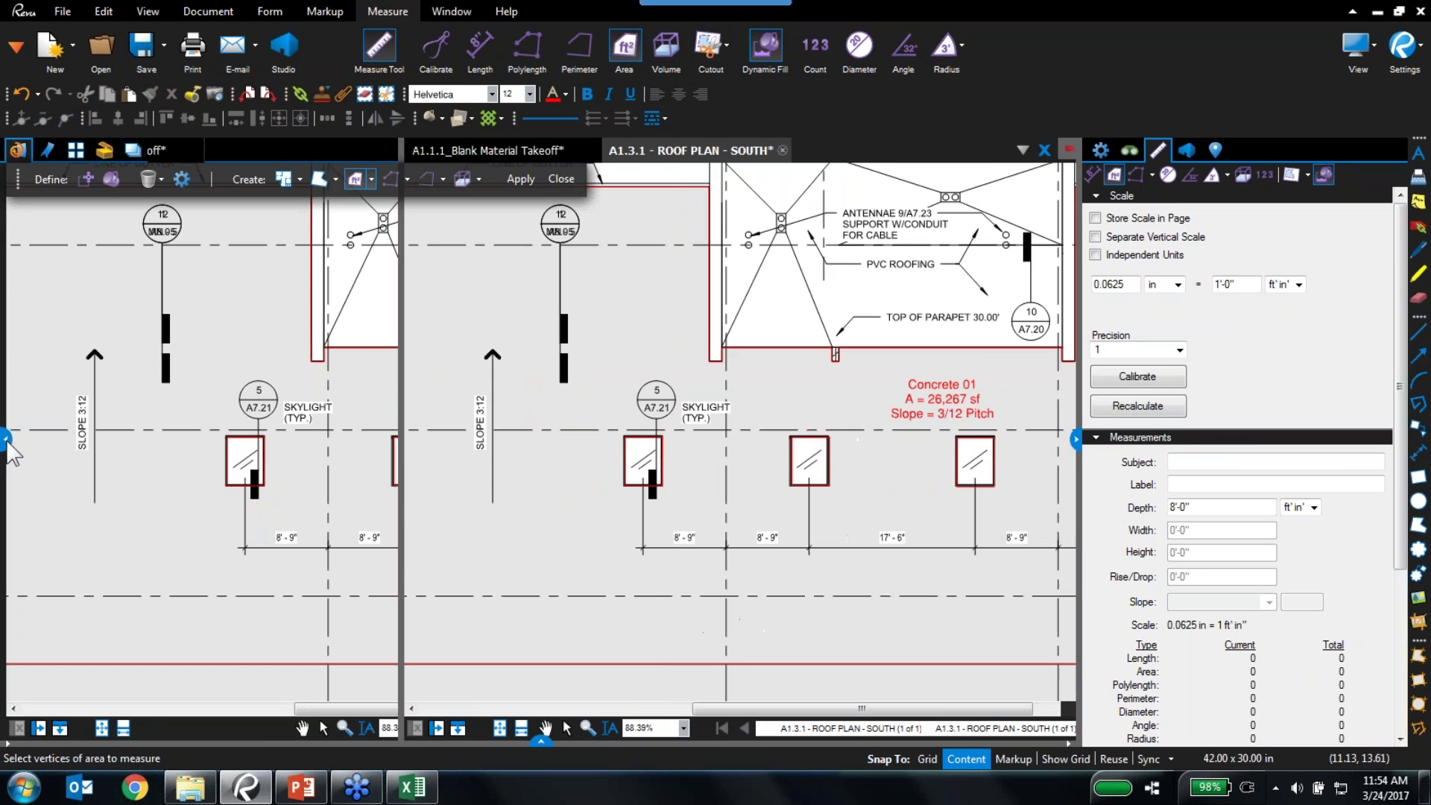
{"action": "left_click", "coordinate": [103, 150]}
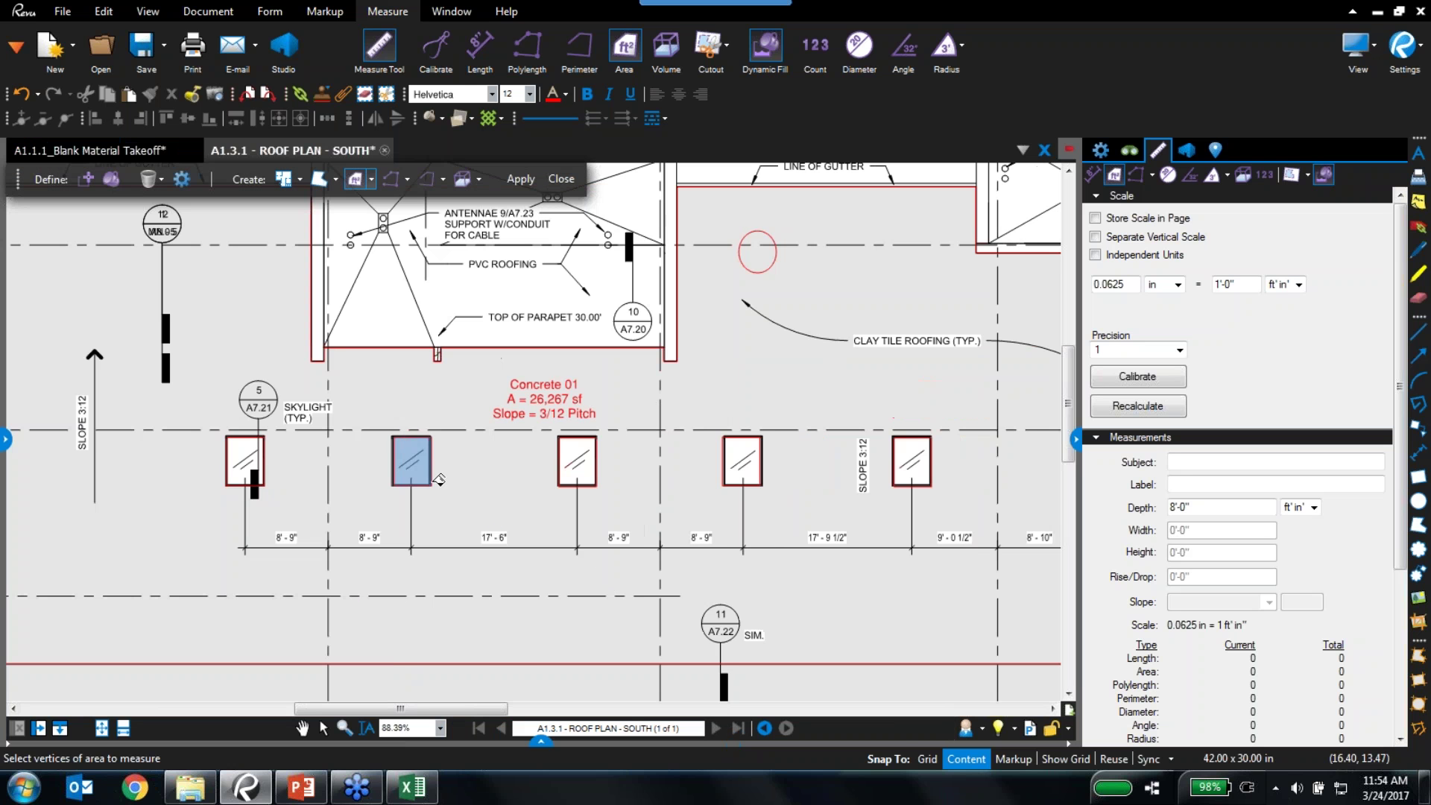
{"action": "left_click", "coordinate": [245, 456]}
{"action": "left_click", "coordinate": [410, 461]}
{"action": "left_click", "coordinate": [577, 460]}
{"action": "left_click", "coordinate": [742, 460]}
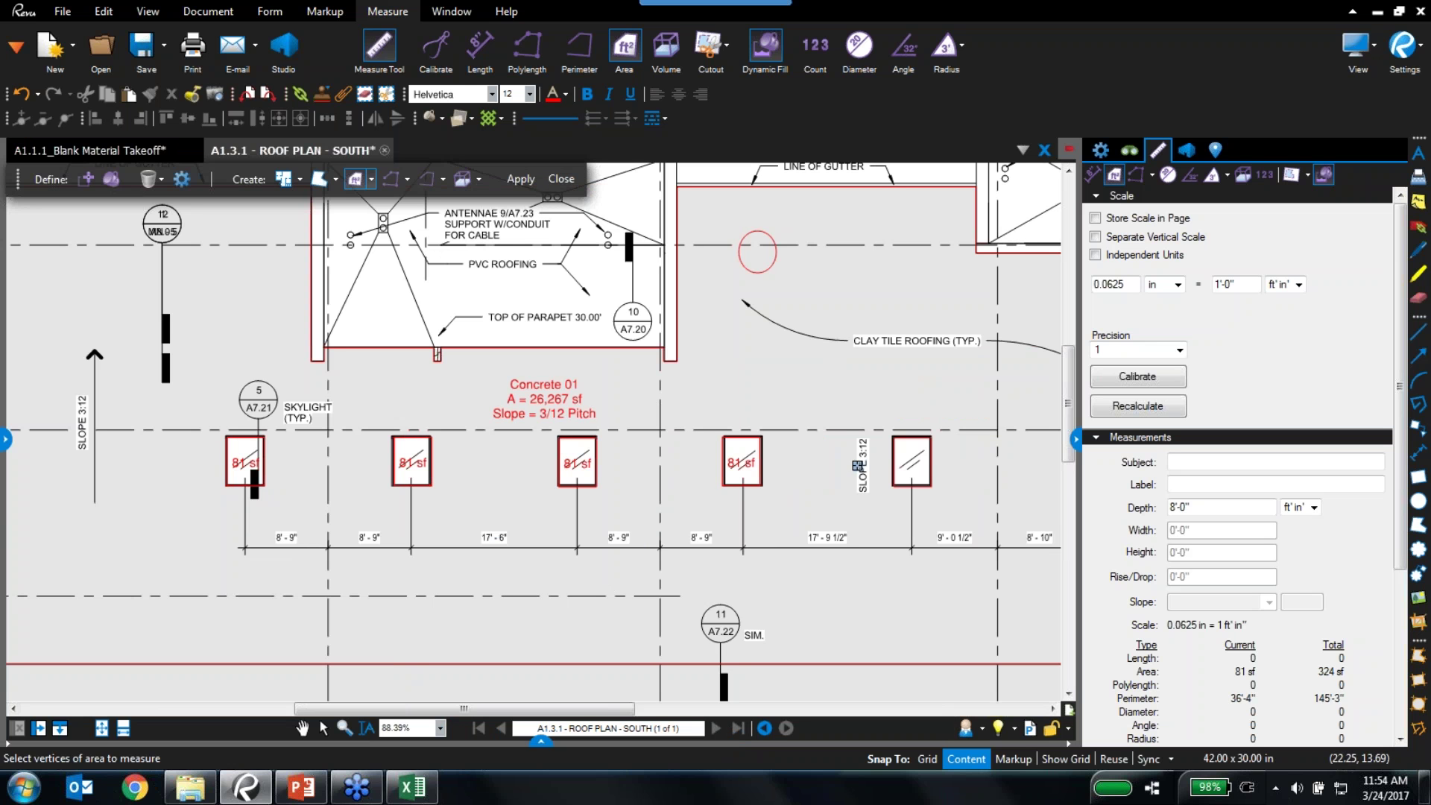
{"action": "left_click", "coordinate": [912, 460]}
{"action": "left_click", "coordinate": [757, 252]}
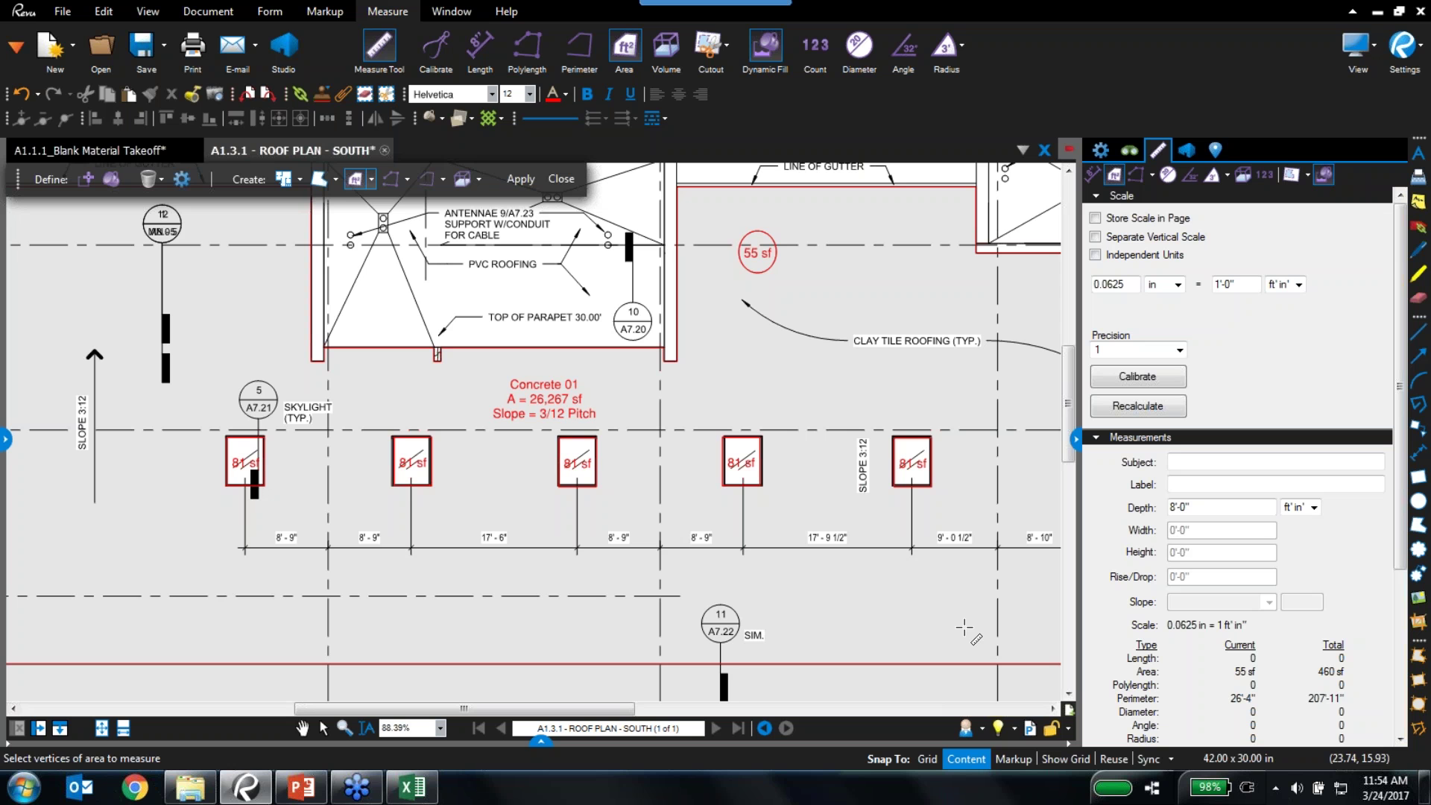
{"action": "key", "text": "Escape"}
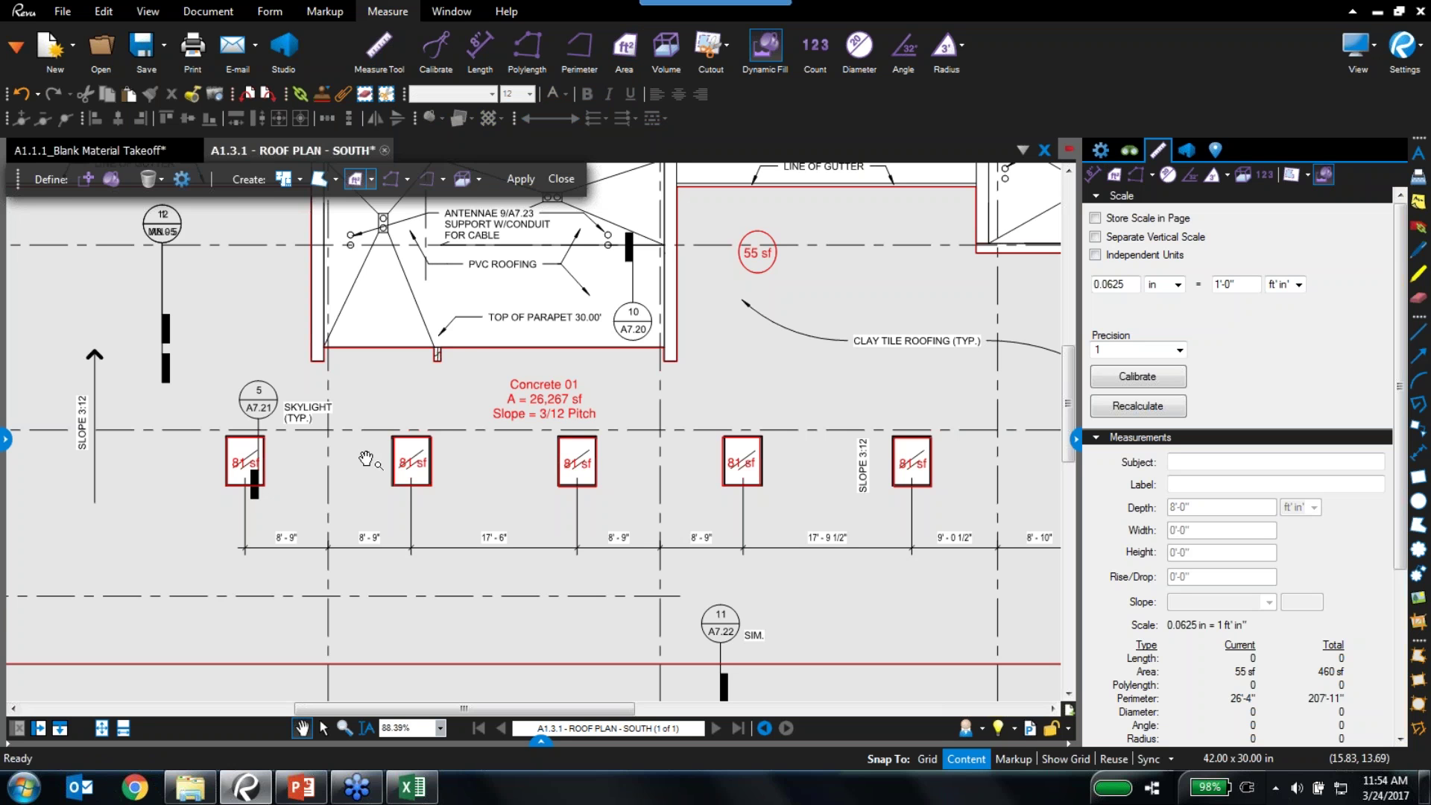
Inspect the properties of the area measurement on the skylight beneath the 5/A7.21 marker
{"action": "scroll", "coordinate": [227, 481], "scroll_direction": "up", "scroll_amount": 1}
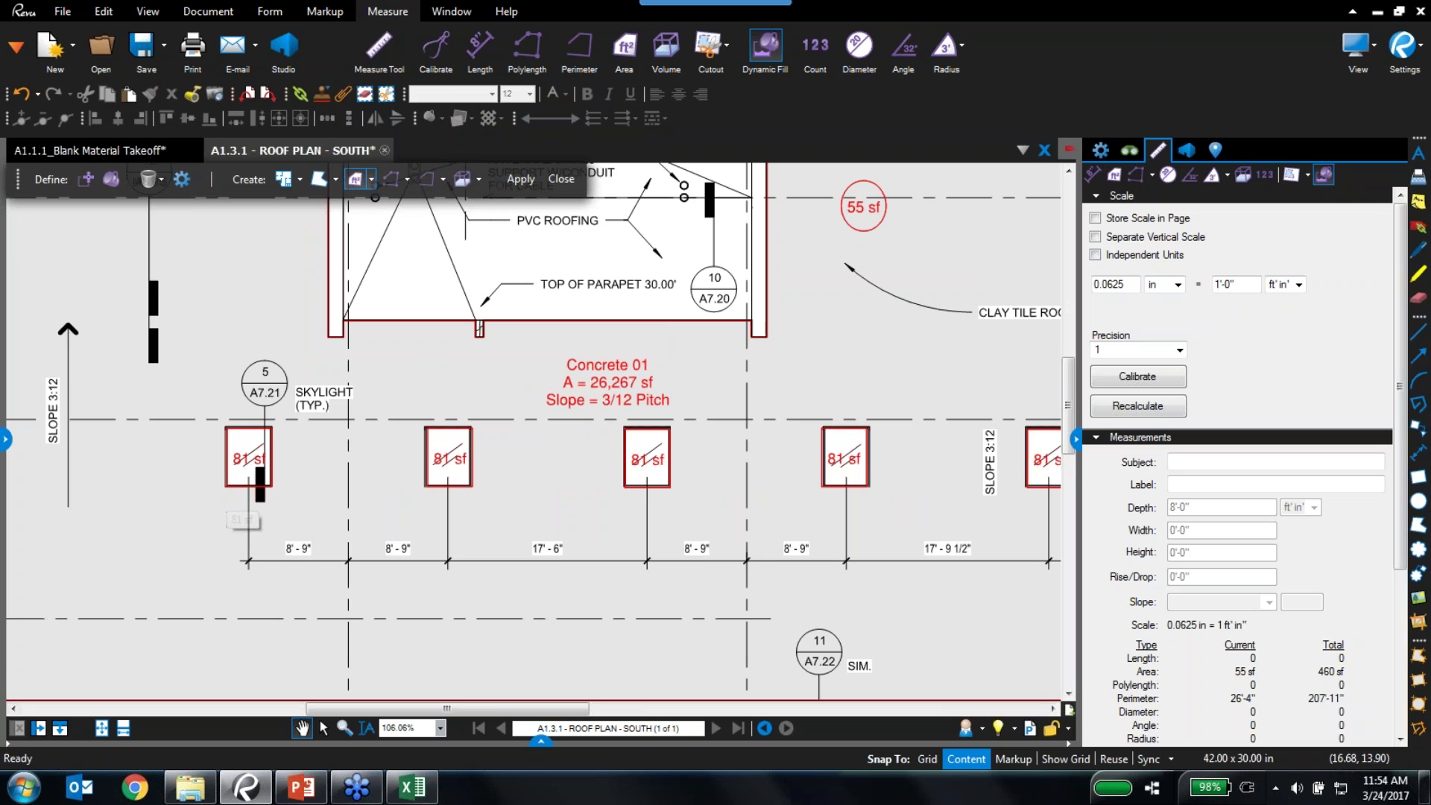
{"action": "left_click", "coordinate": [251, 464]}
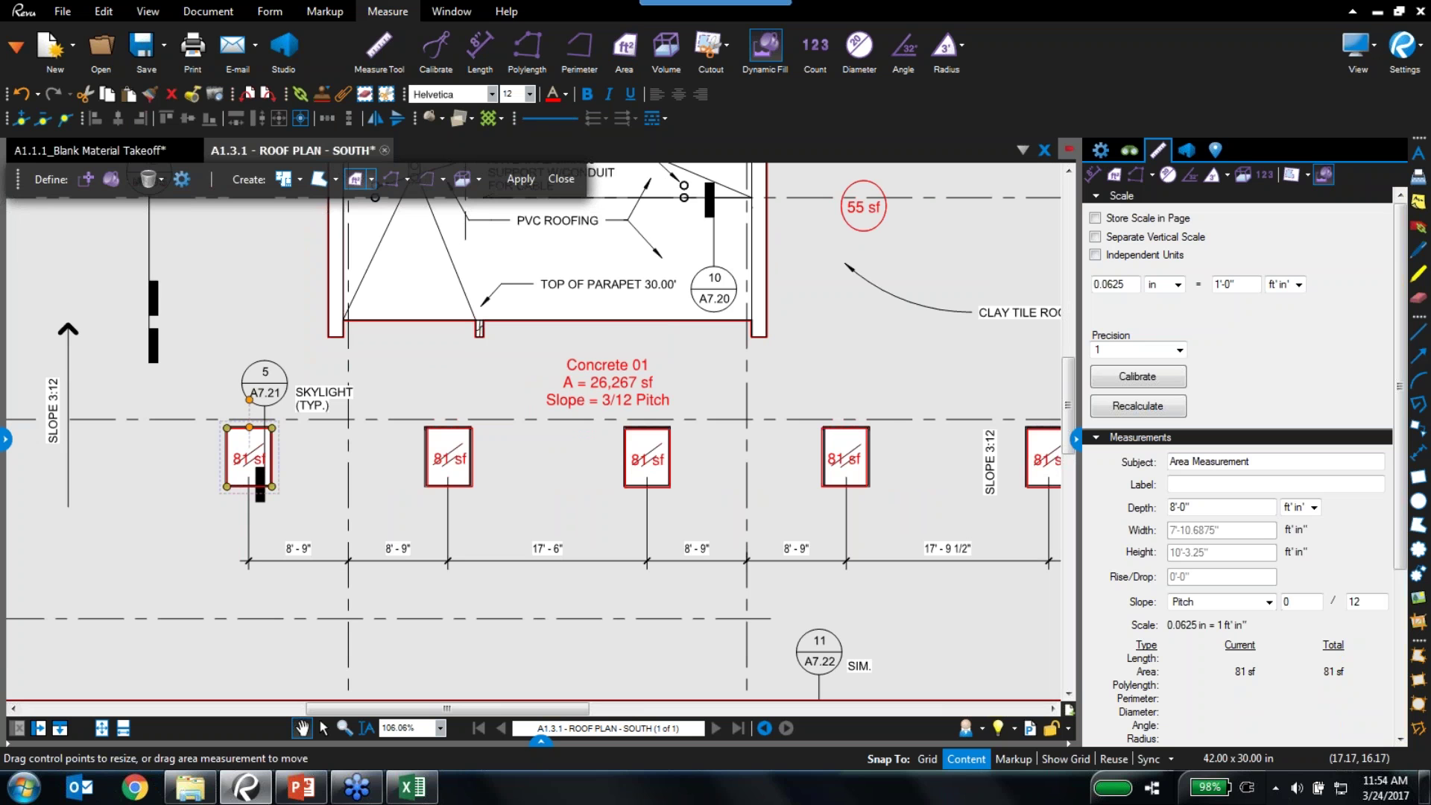
{"action": "scroll", "coordinate": [240, 322], "scroll_direction": "down", "scroll_amount": 3}
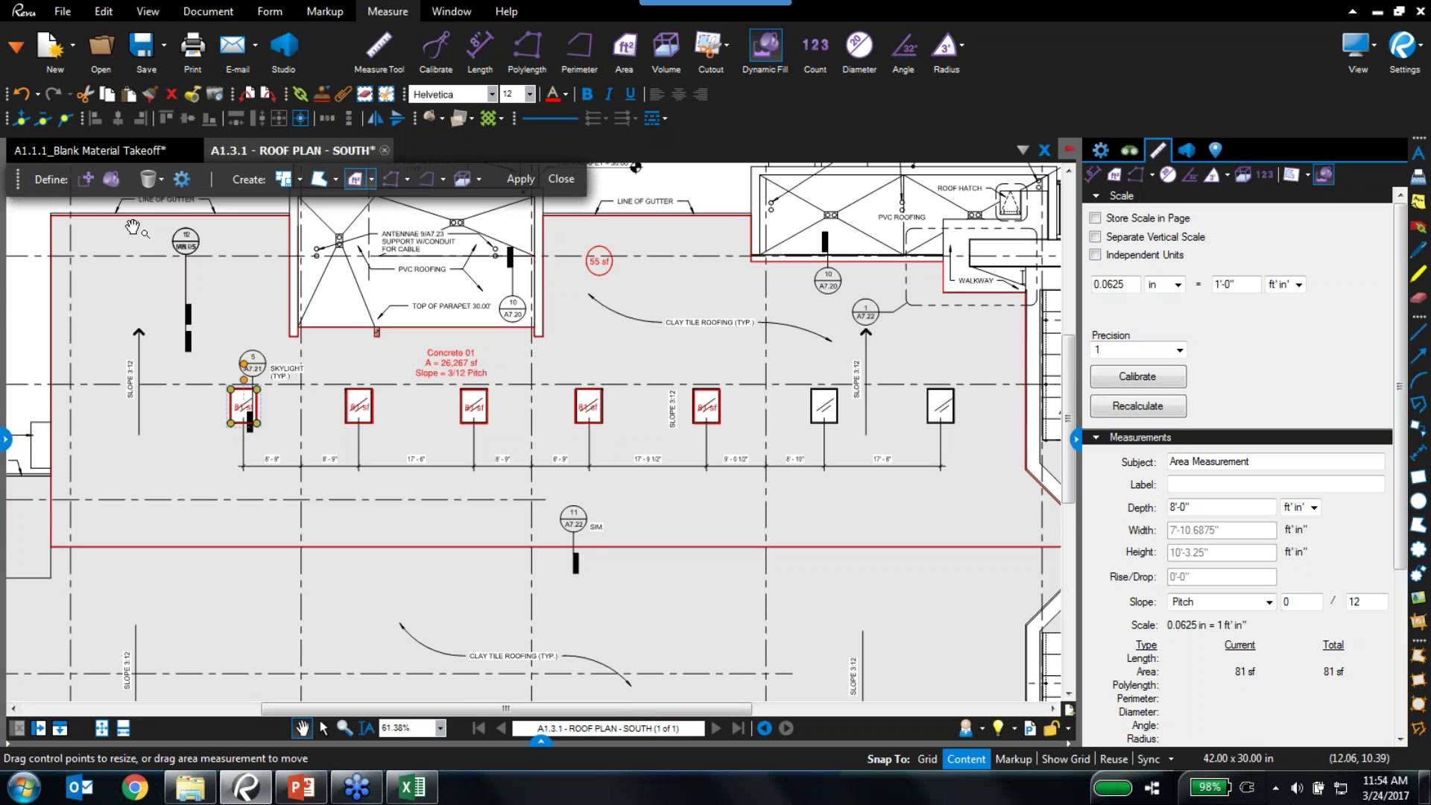
Try a rectangular polygon cutout across the roof area's outer edge beside the 3:12 slope arrow, and undo it
{"action": "left_click_drag", "start_coordinate": [20, 257], "coordinate": [87, 365]}
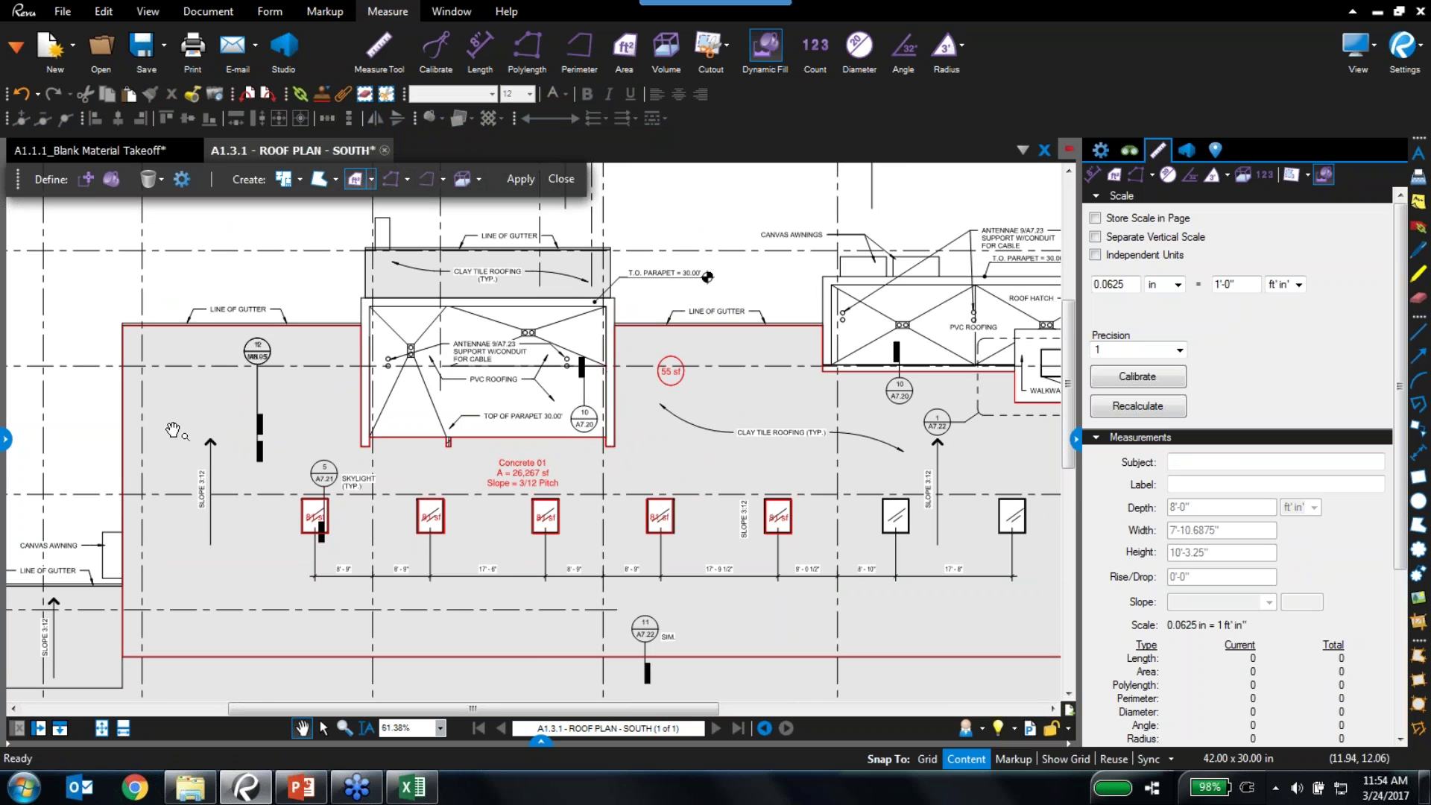
{"action": "left_click", "coordinate": [708, 41]}
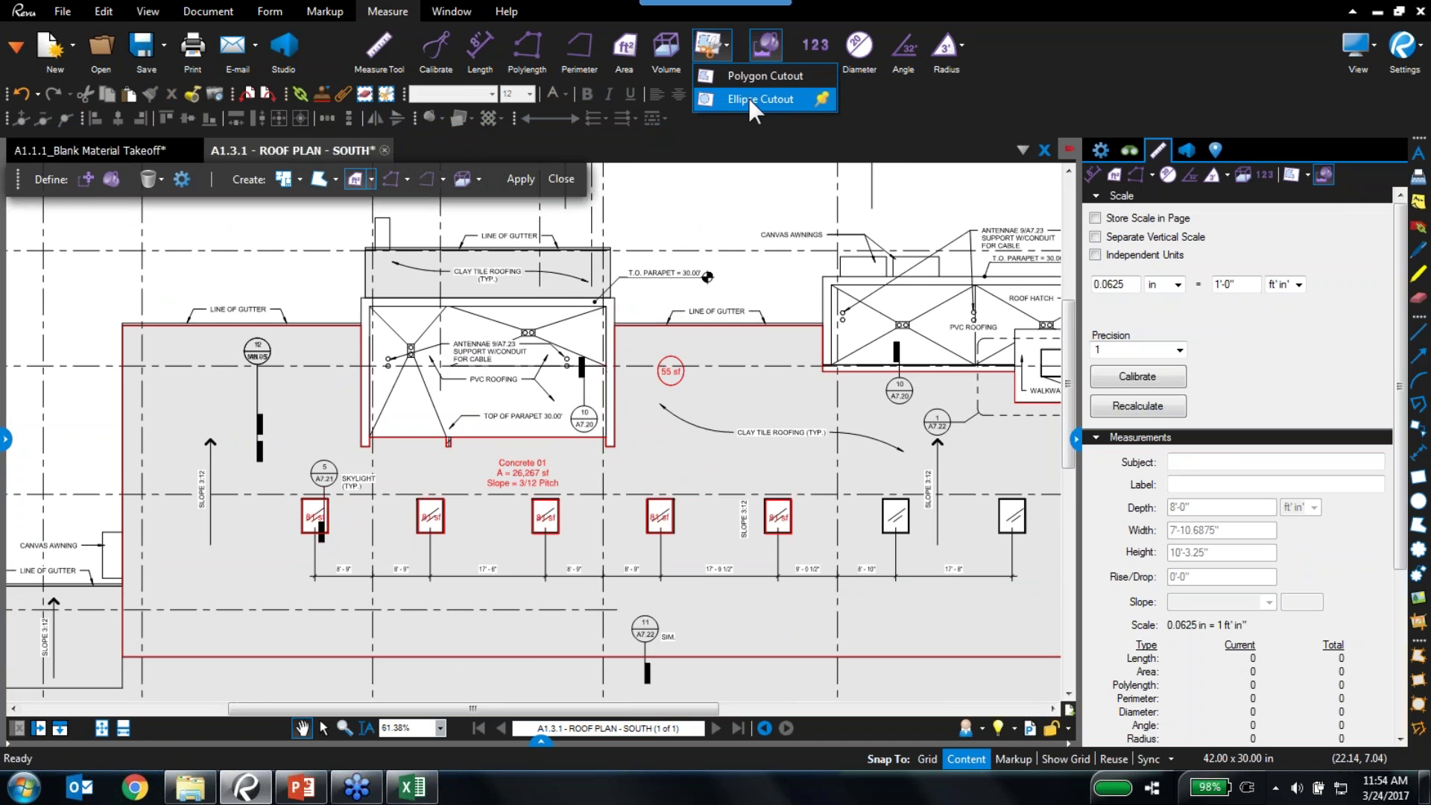
{"action": "left_click", "coordinate": [748, 65]}
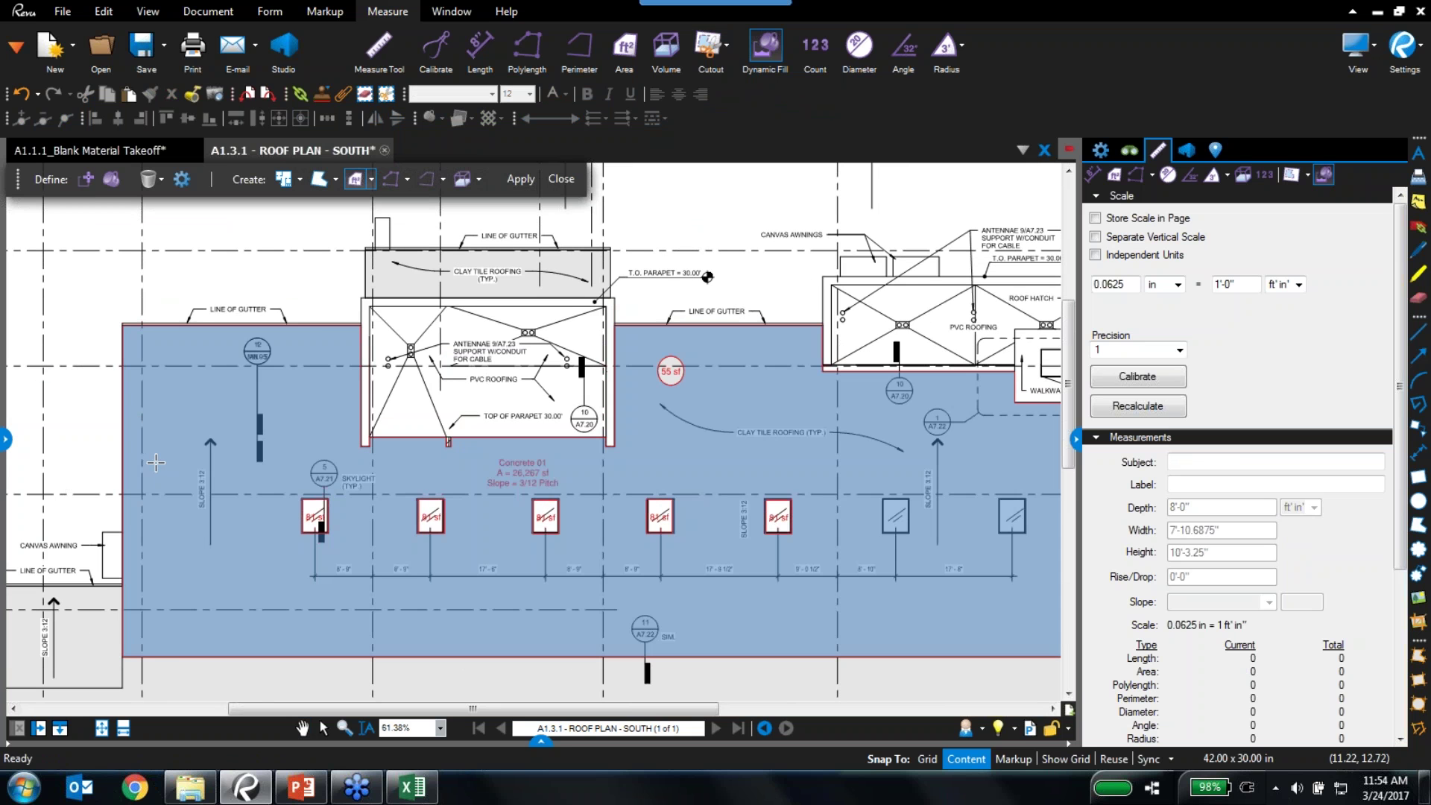
{"action": "left_click_drag", "start_coordinate": [119, 455], "coordinate": [70, 408]}
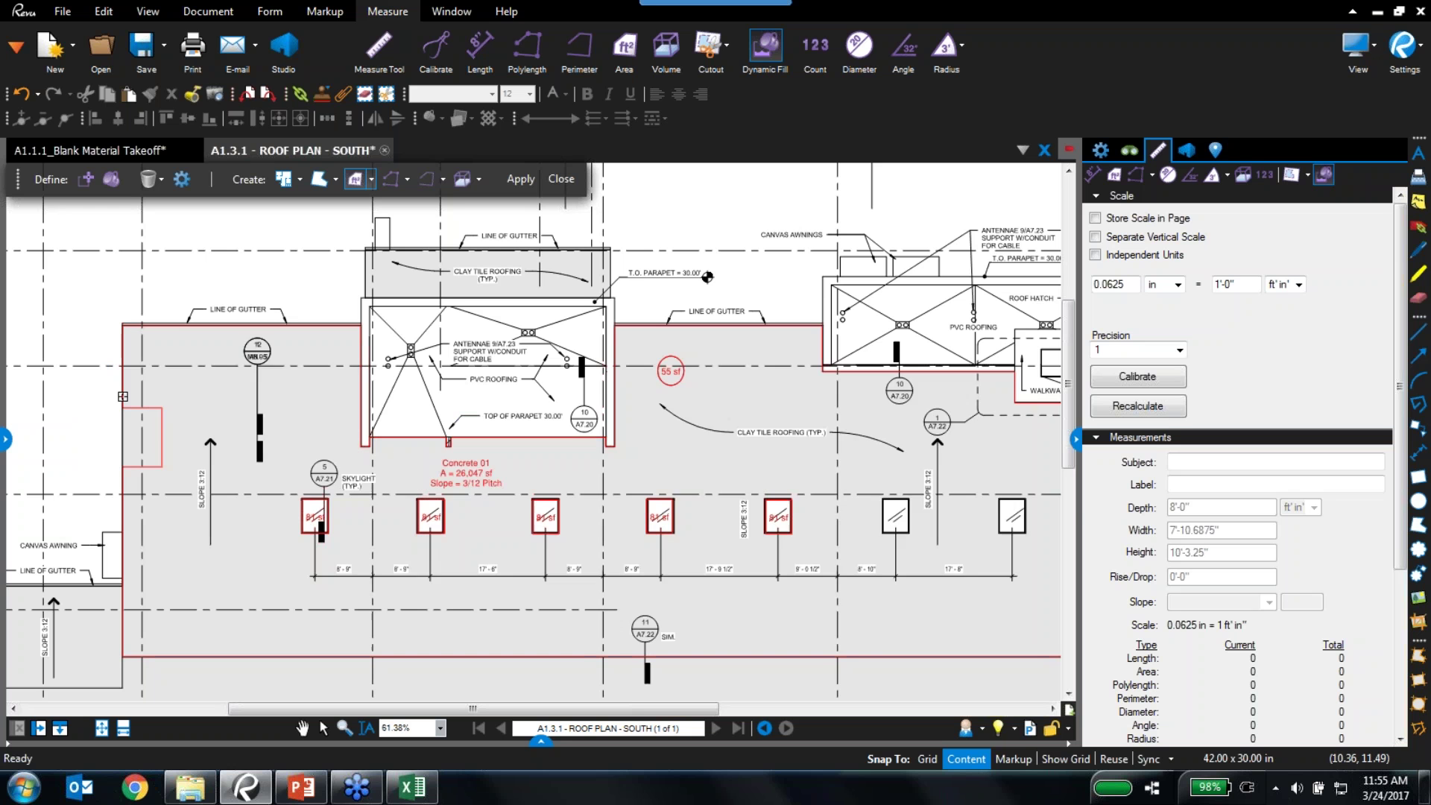
{"action": "key", "text": "ctrl+z"}
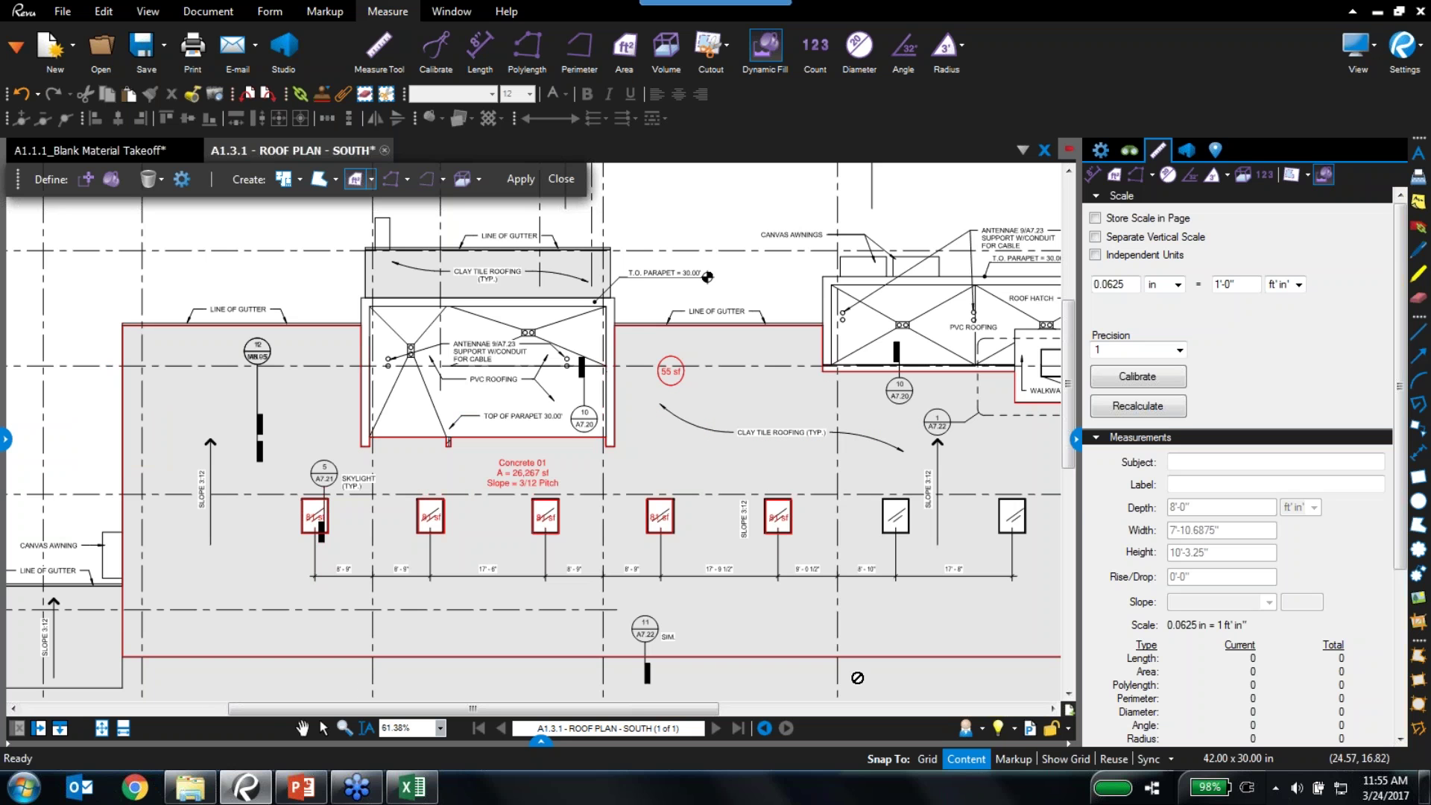
{"action": "scroll", "coordinate": [451, 517], "scroll_direction": "up", "scroll_amount": 2}
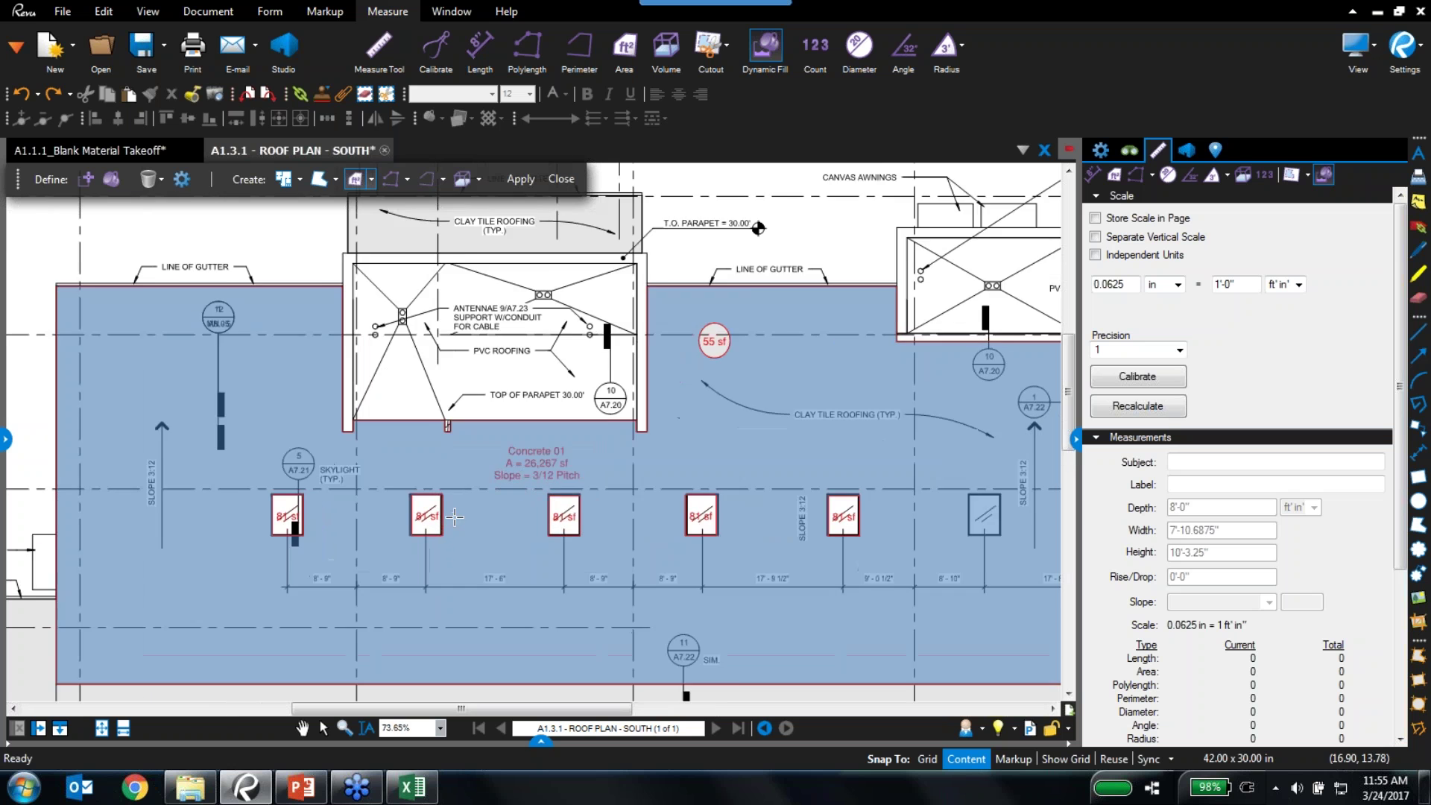
Try deleting from the skylight beneath the 5/A7.21 marker with the whole Concrete 01 roof area selected, and undo the deletion
{"action": "key", "text": "Escape"}
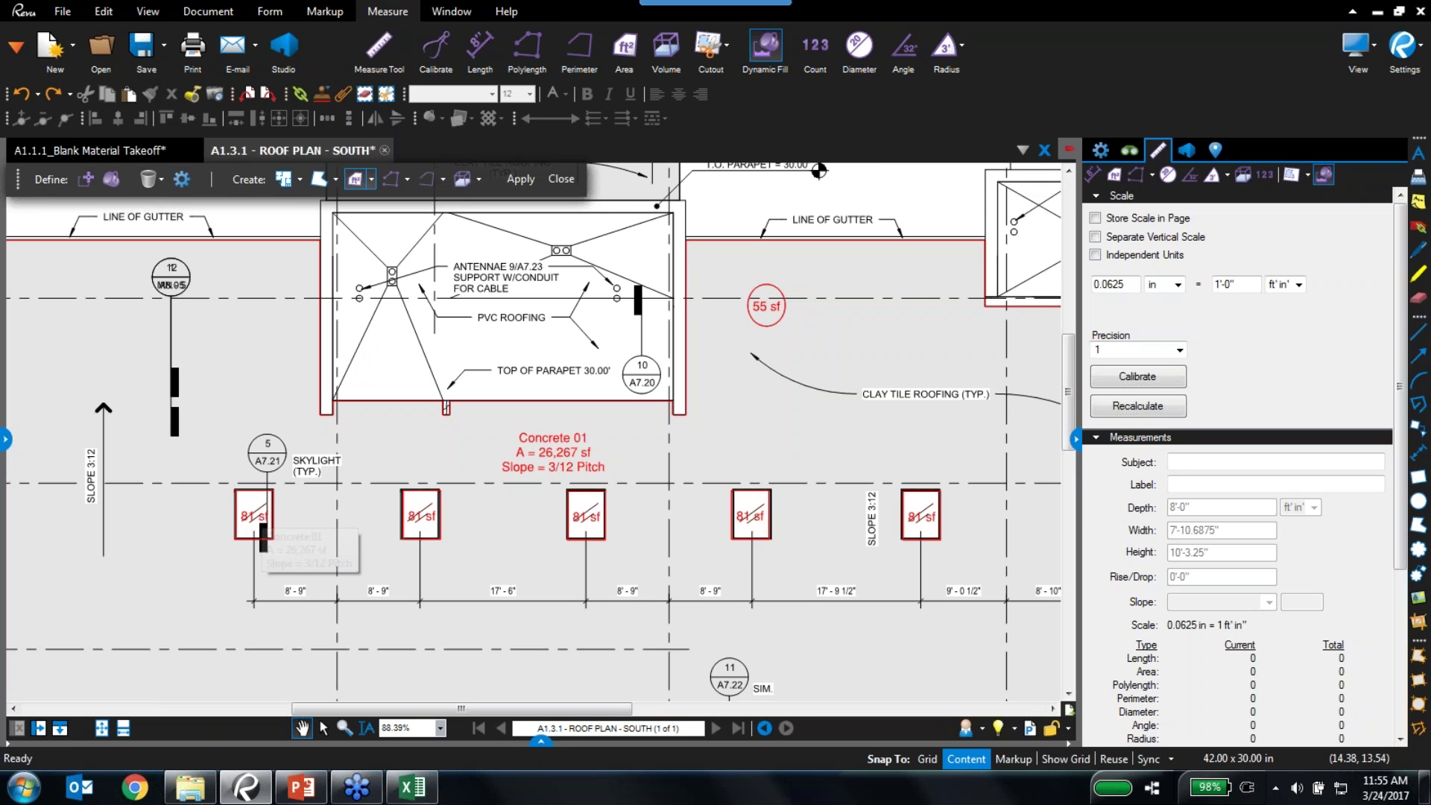
{"action": "left_click", "coordinate": [265, 505]}
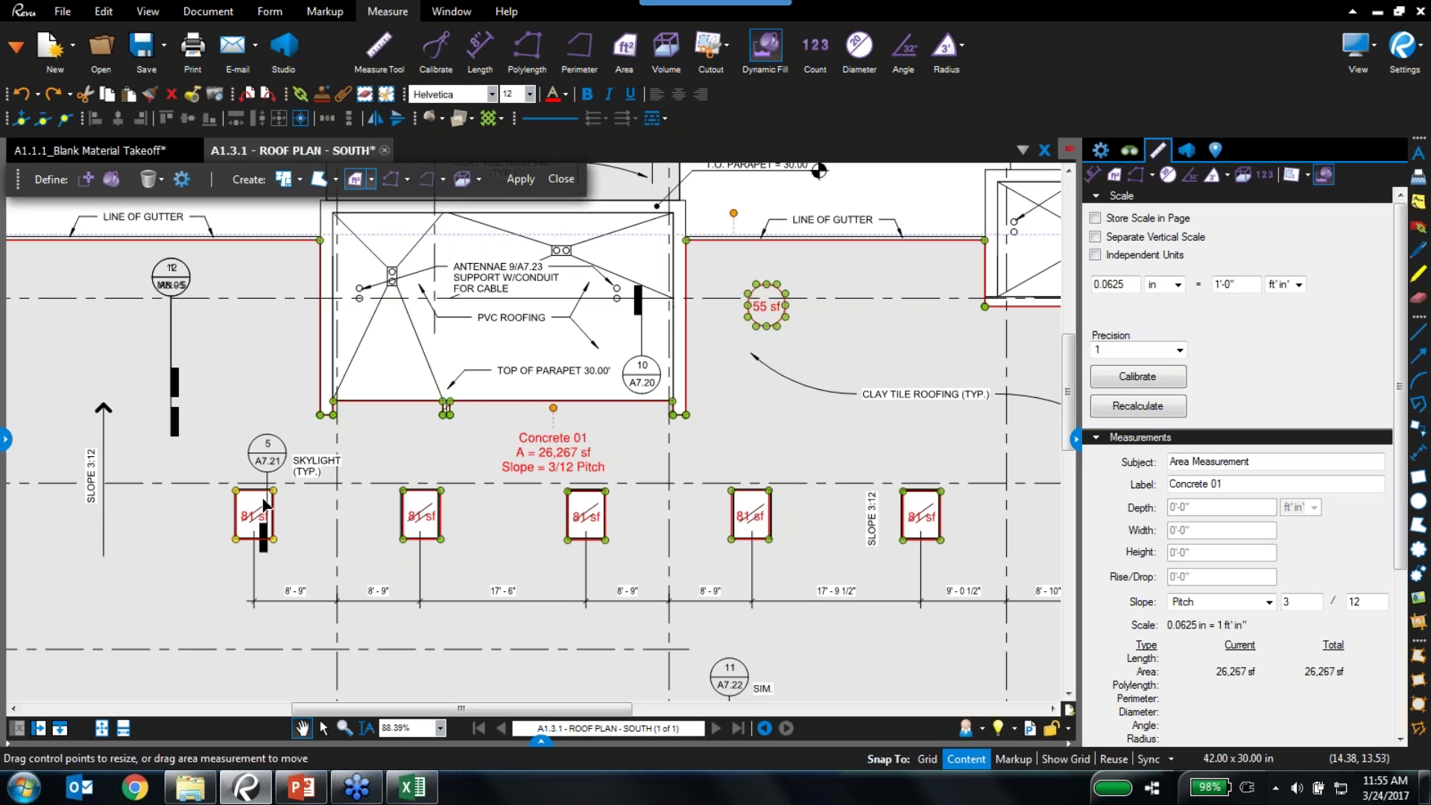
{"action": "right_click", "coordinate": [265, 506]}
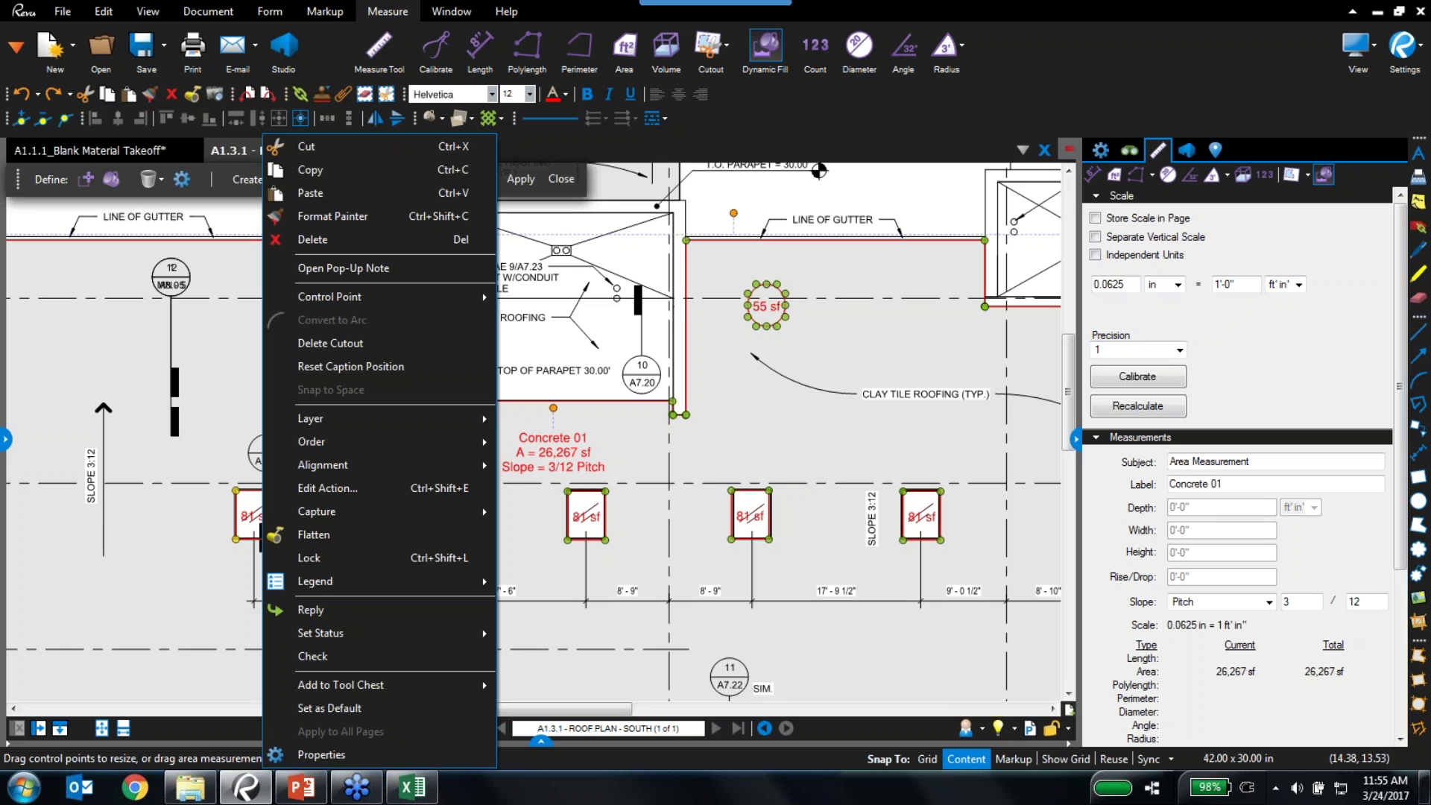
{"action": "left_click", "coordinate": [333, 237]}
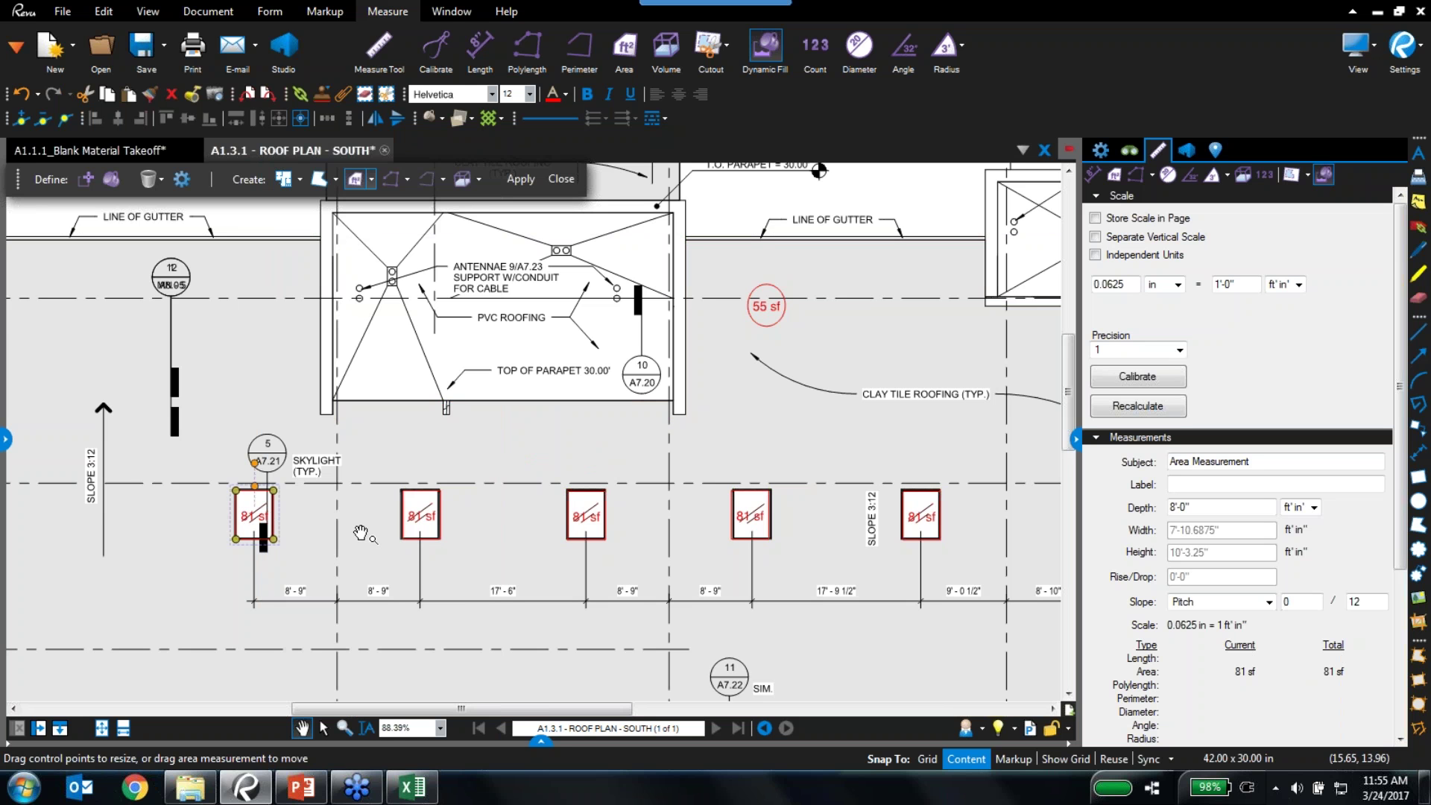
{"action": "key", "text": "ctrl+z"}
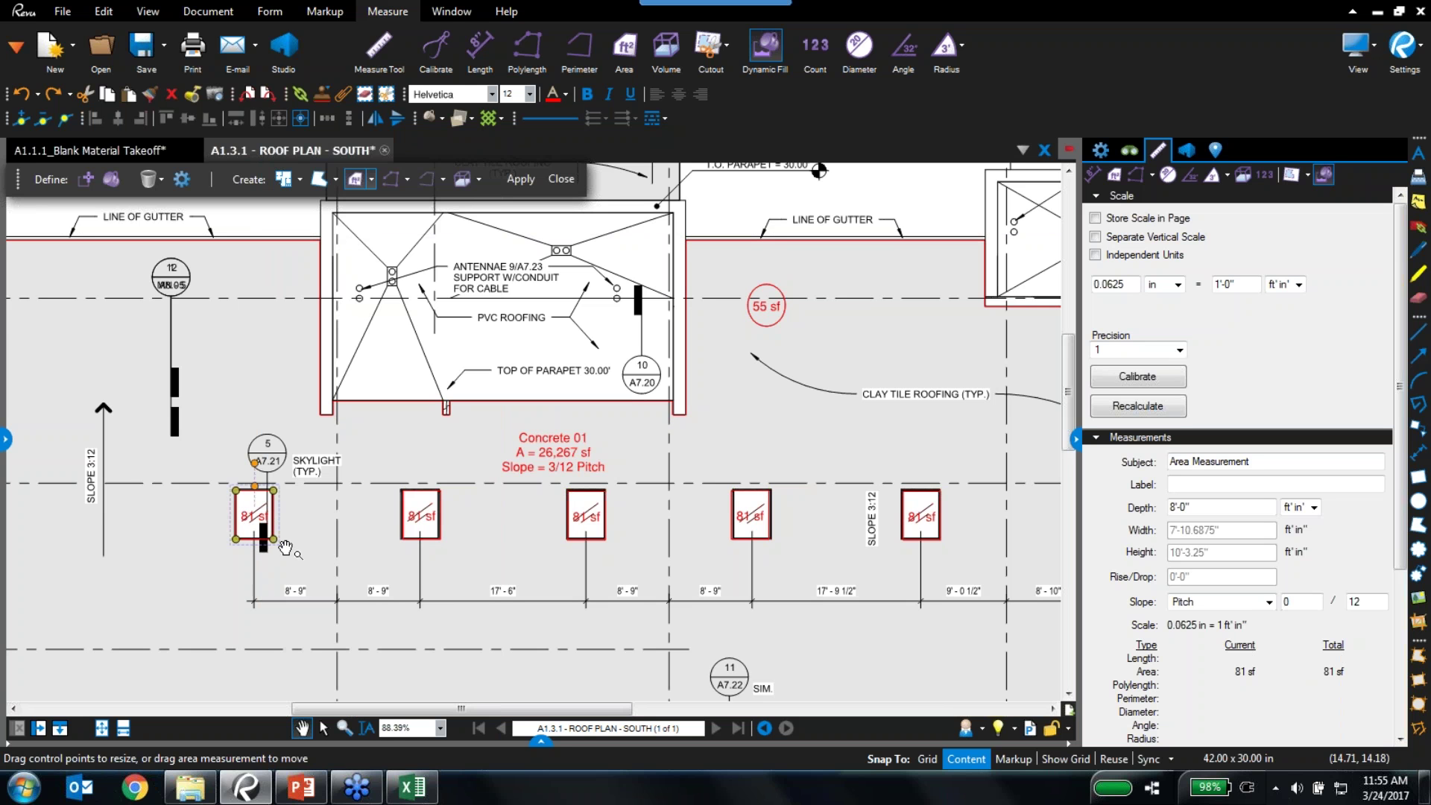
Delete the separate area measurement on the skylight beneath the 5/A7.21 marker
{"action": "left_click", "coordinate": [538, 741]}
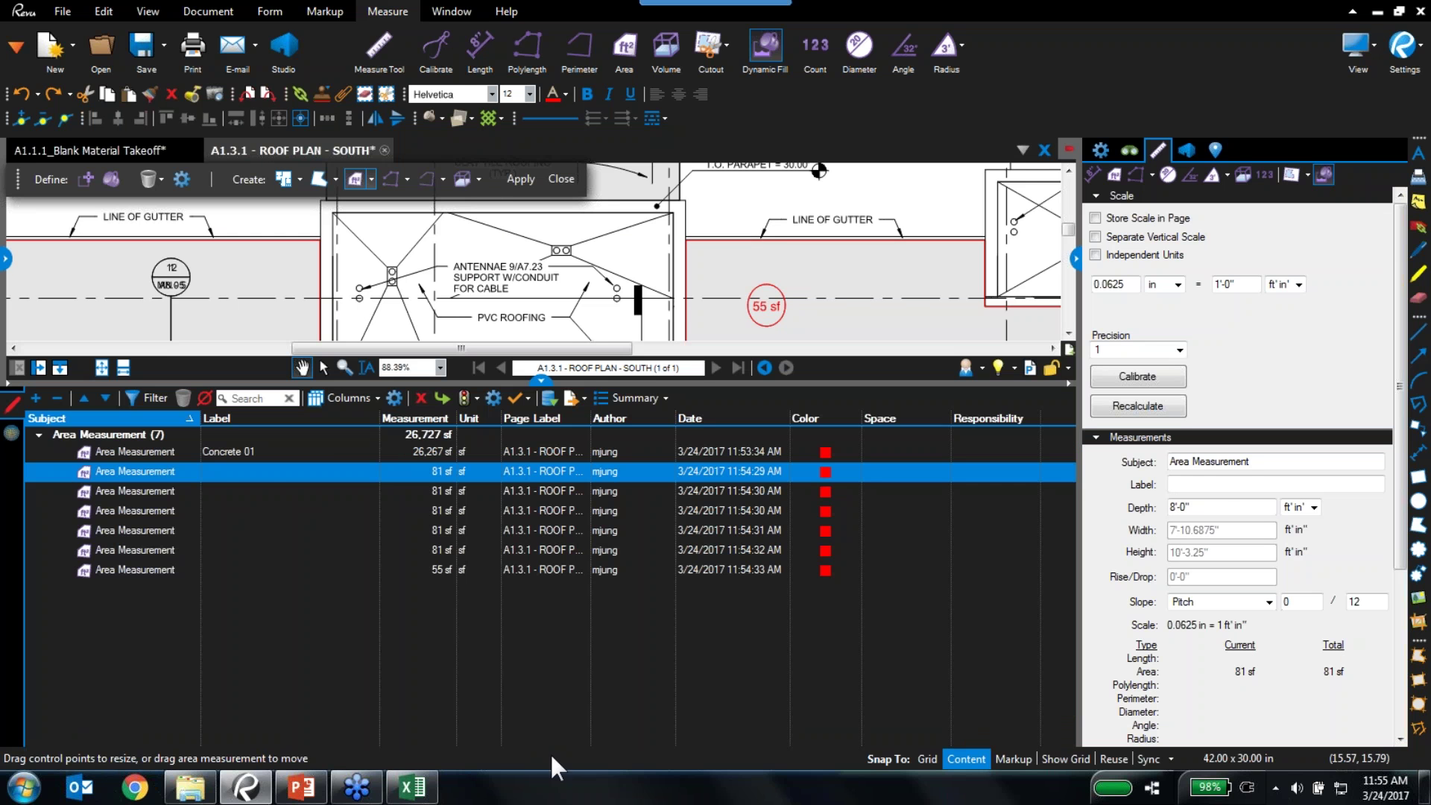
{"action": "right_click", "coordinate": [135, 471]}
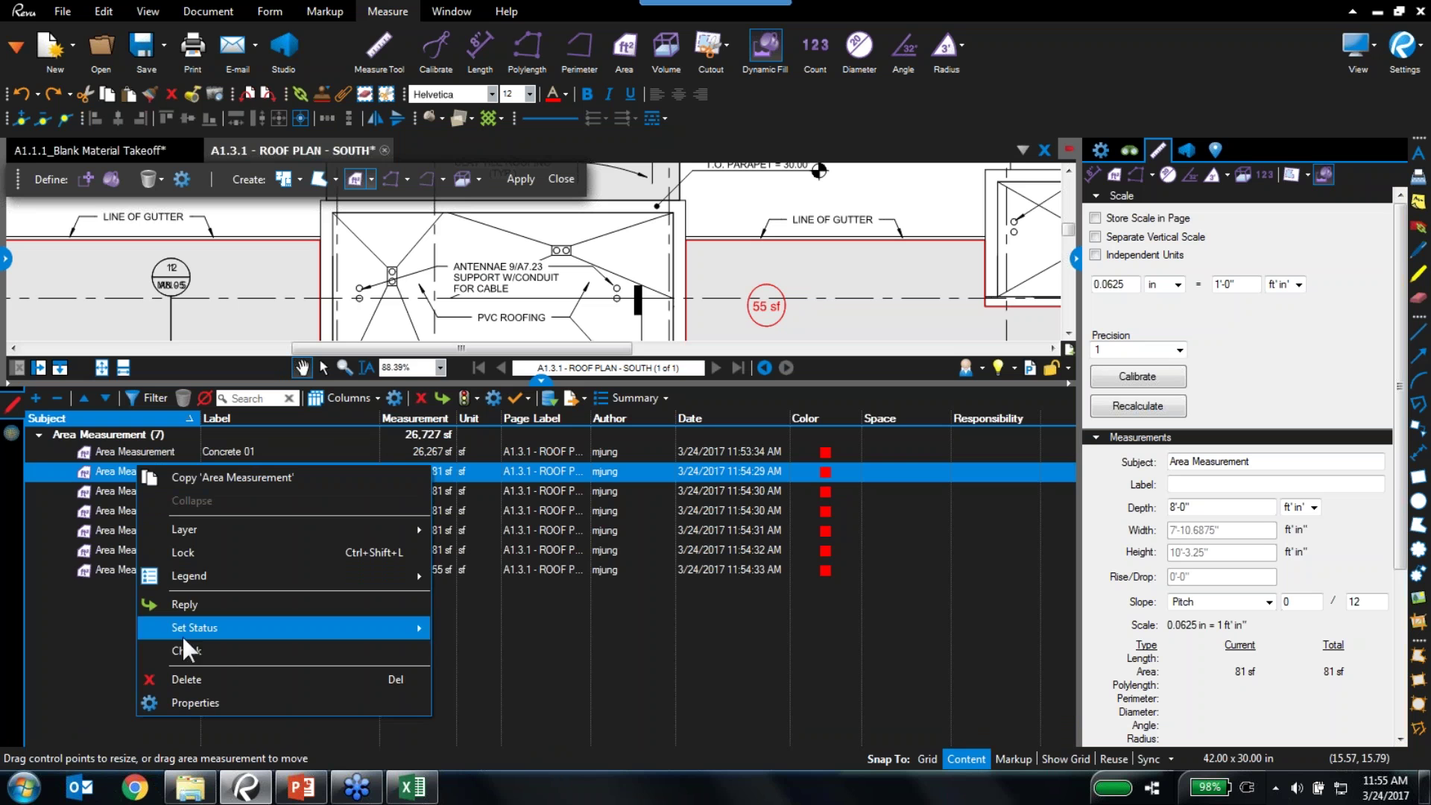
{"action": "left_click", "coordinate": [180, 672]}
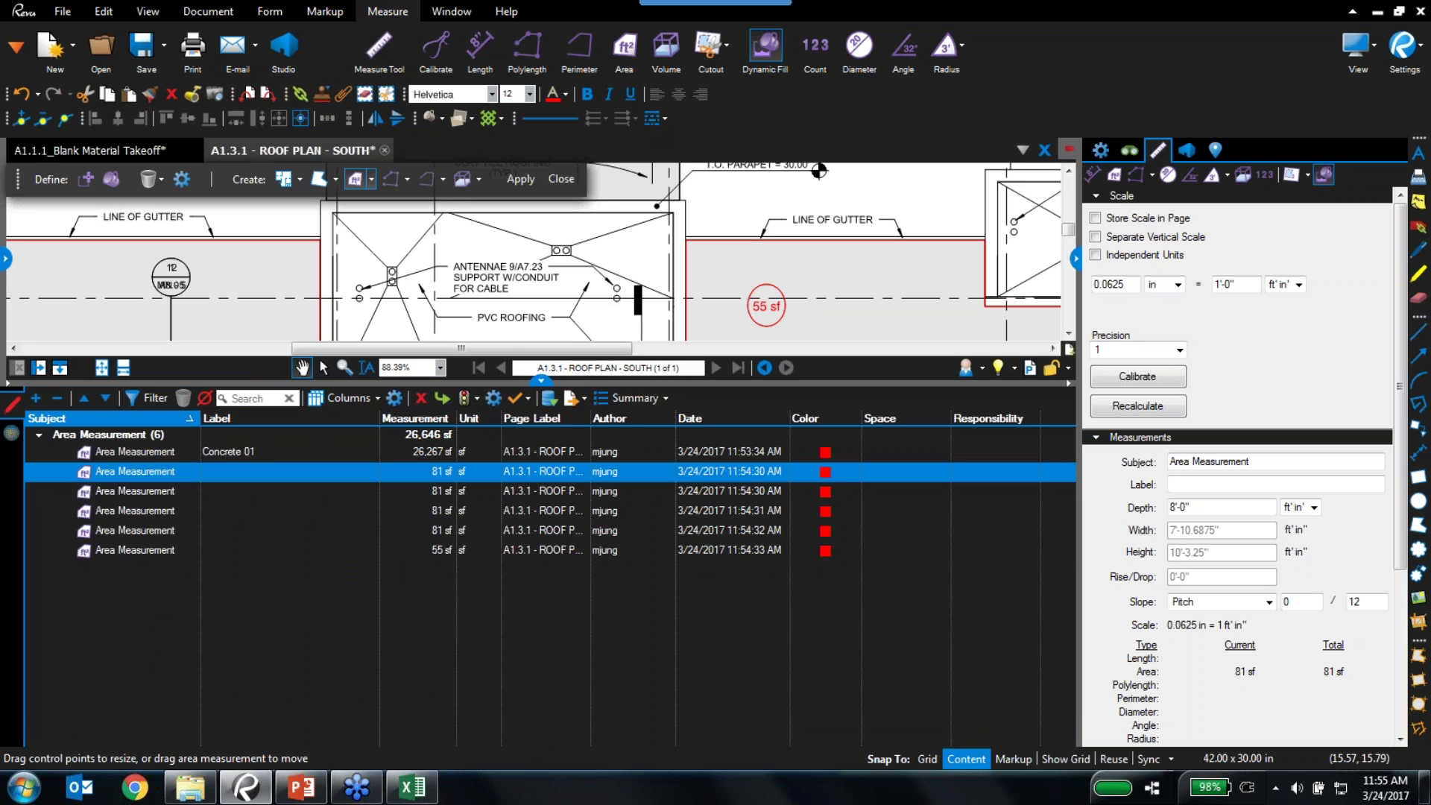
{"action": "left_click", "coordinate": [541, 380]}
Remove the cutout at the skylight beneath the 5/A7.21 marker from the Concrete 01 roof area
{"action": "key", "text": "ctrl+a"}
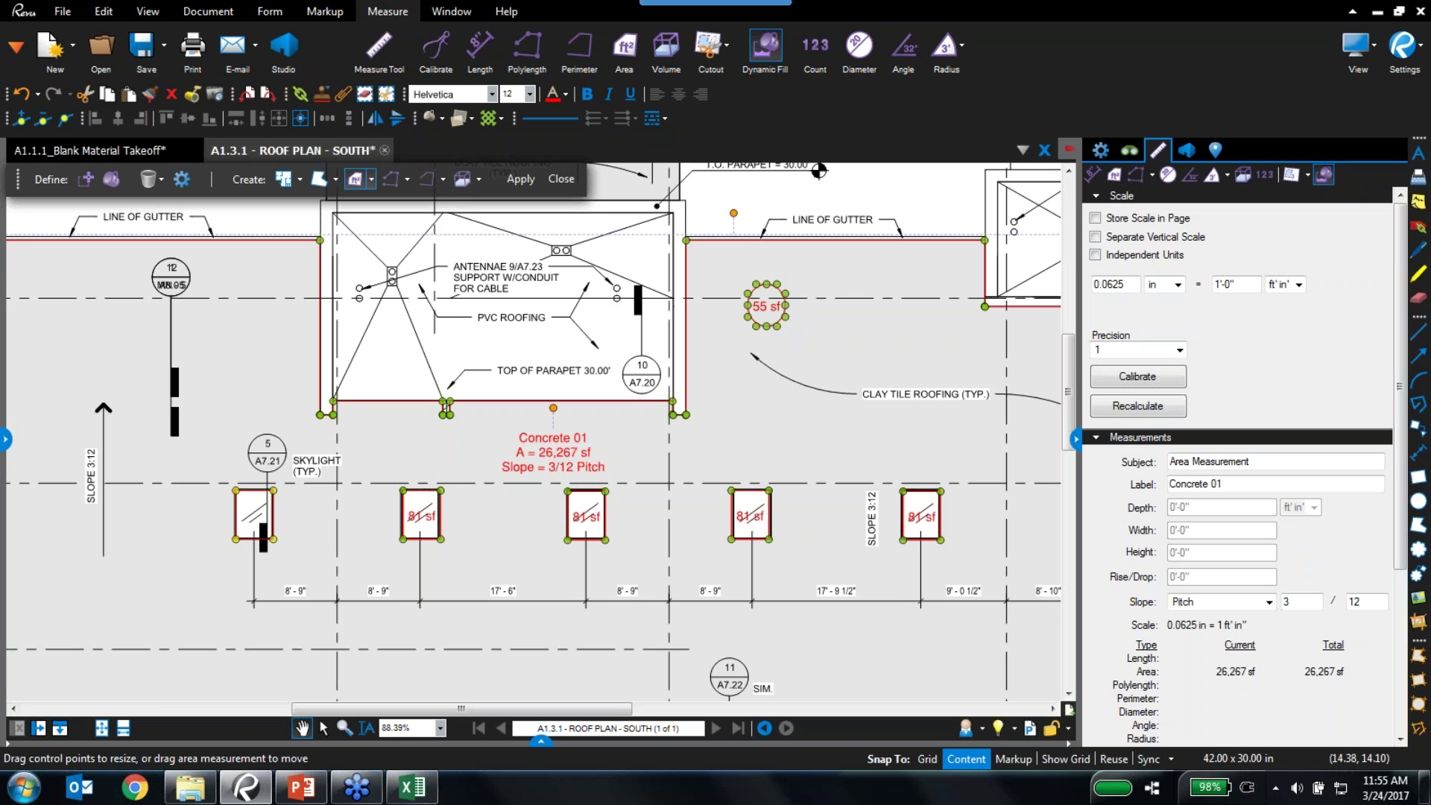
{"action": "right_click", "coordinate": [274, 543]}
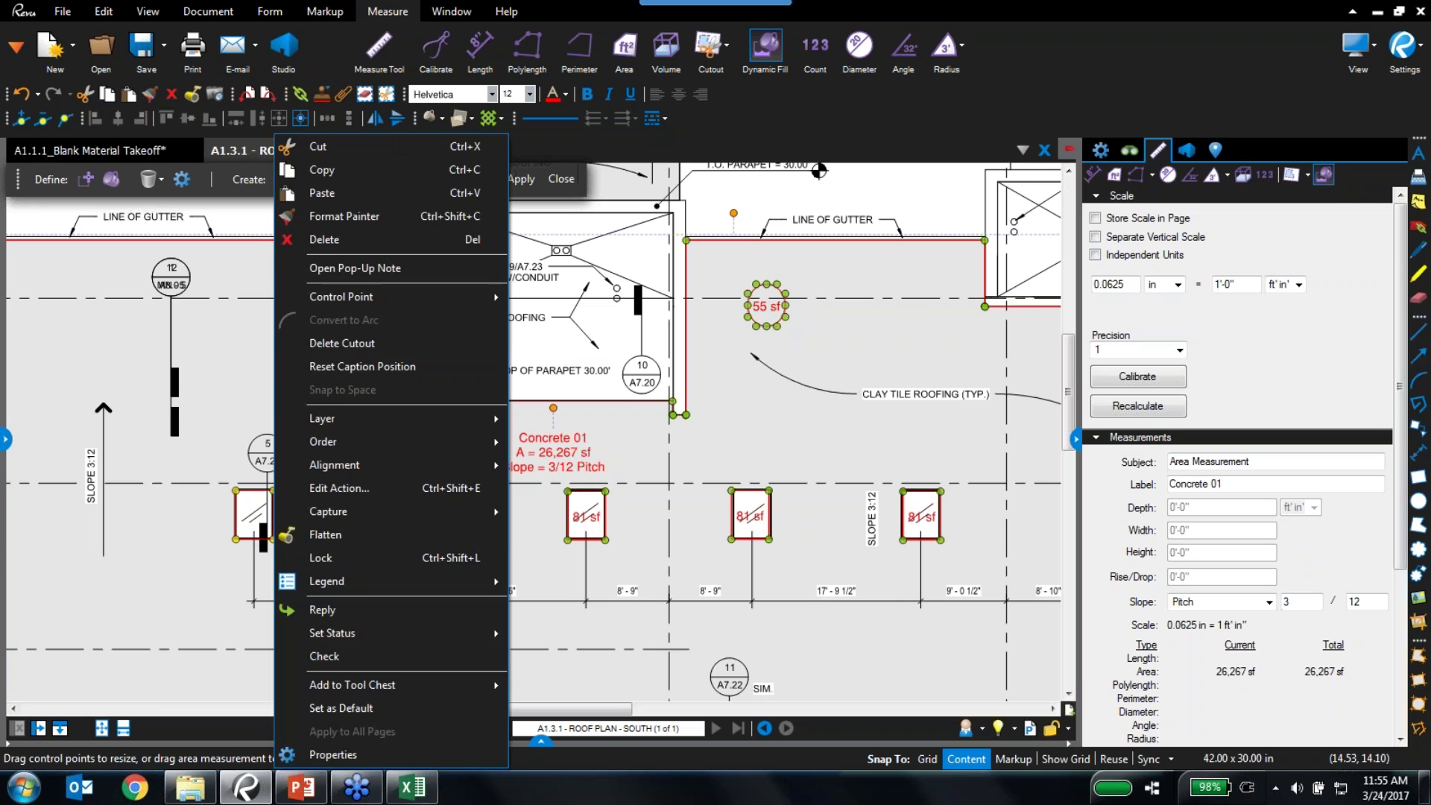
{"action": "left_click", "coordinate": [392, 348]}
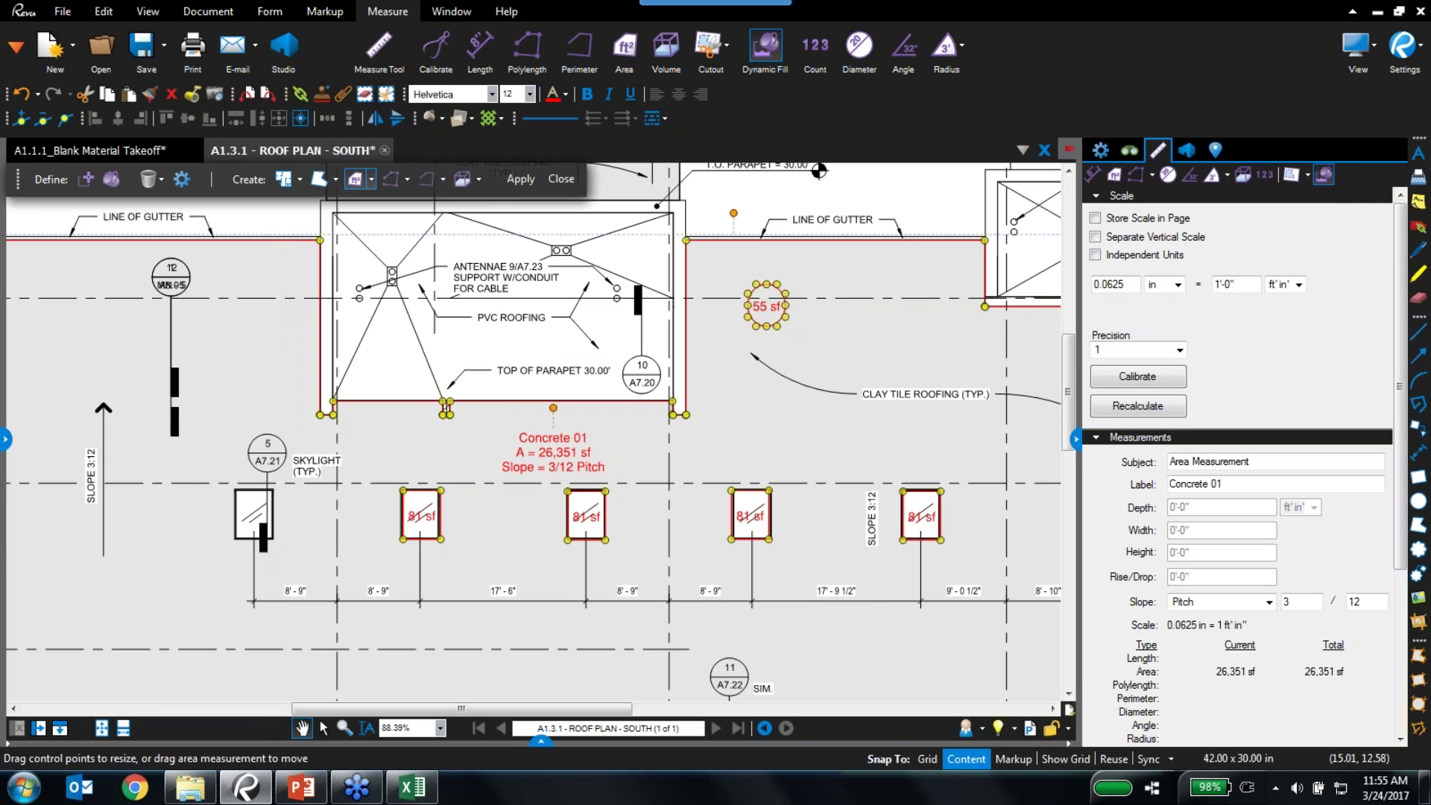
Delete the second skylight's area measurement and remove its cutout from the Concrete 01 roof area
{"action": "left_click", "coordinate": [443, 546]}
{"action": "right_click", "coordinate": [442, 542]}
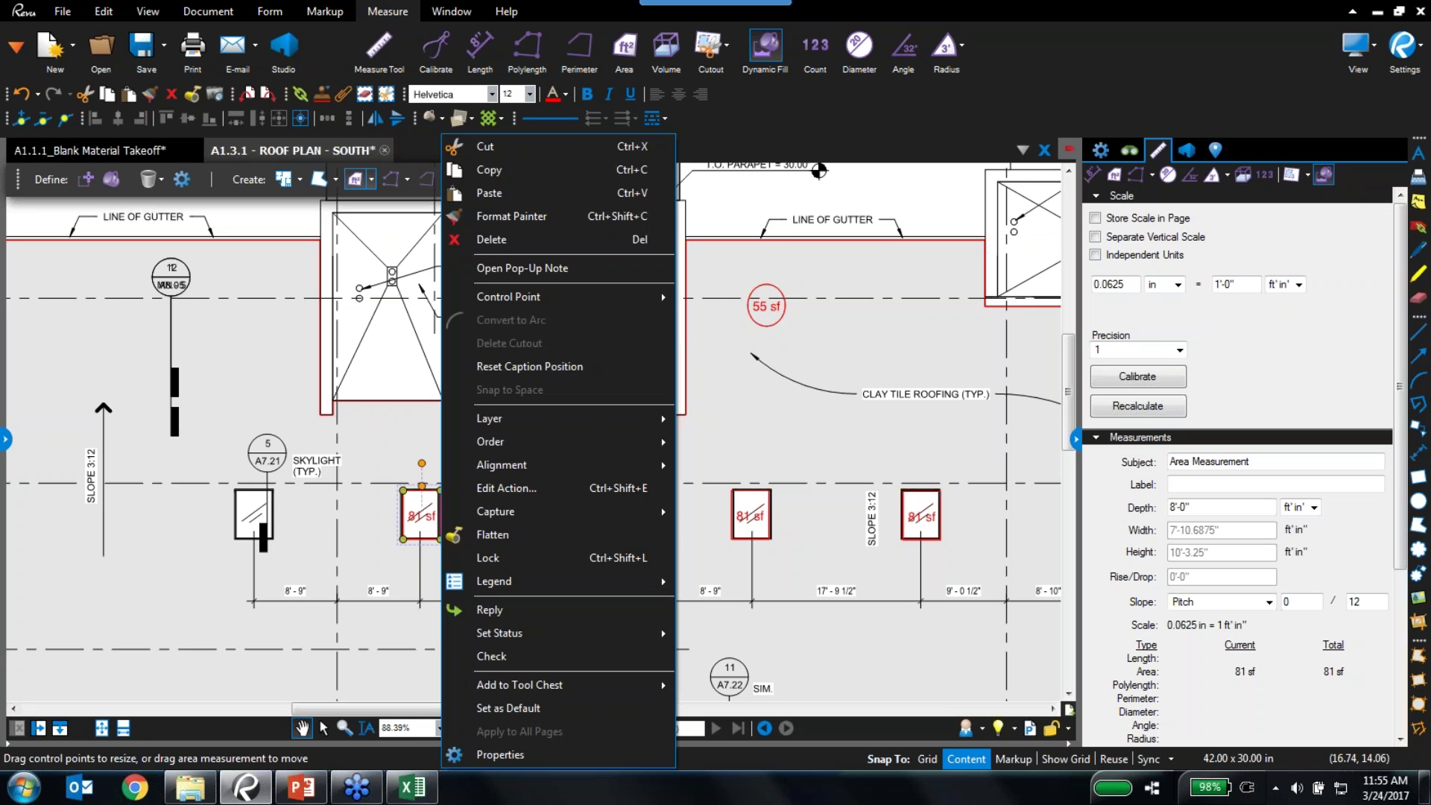
{"action": "left_click", "coordinate": [418, 553]}
{"action": "left_click", "coordinate": [429, 522]}
{"action": "right_click", "coordinate": [435, 521]}
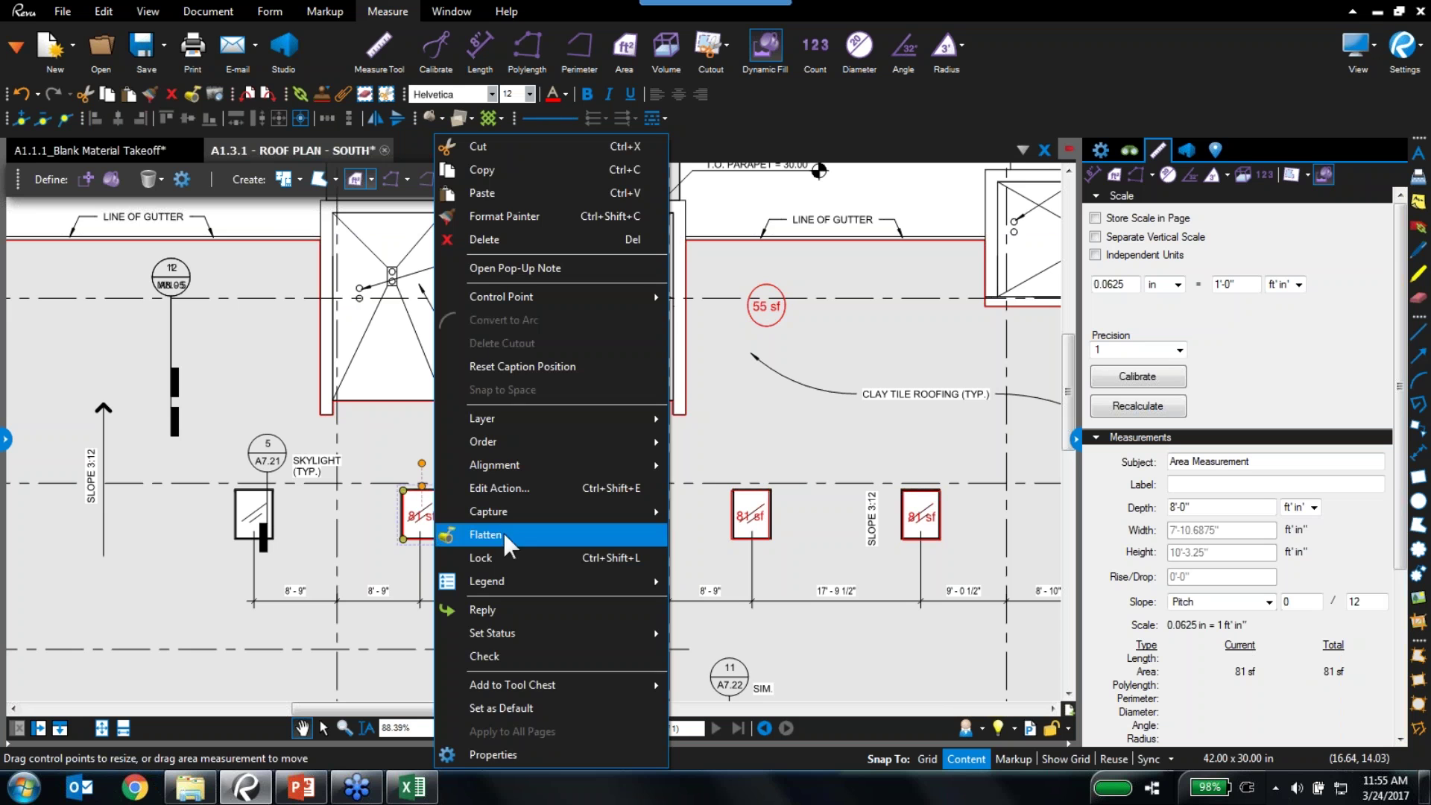
{"action": "left_click", "coordinate": [485, 239]}
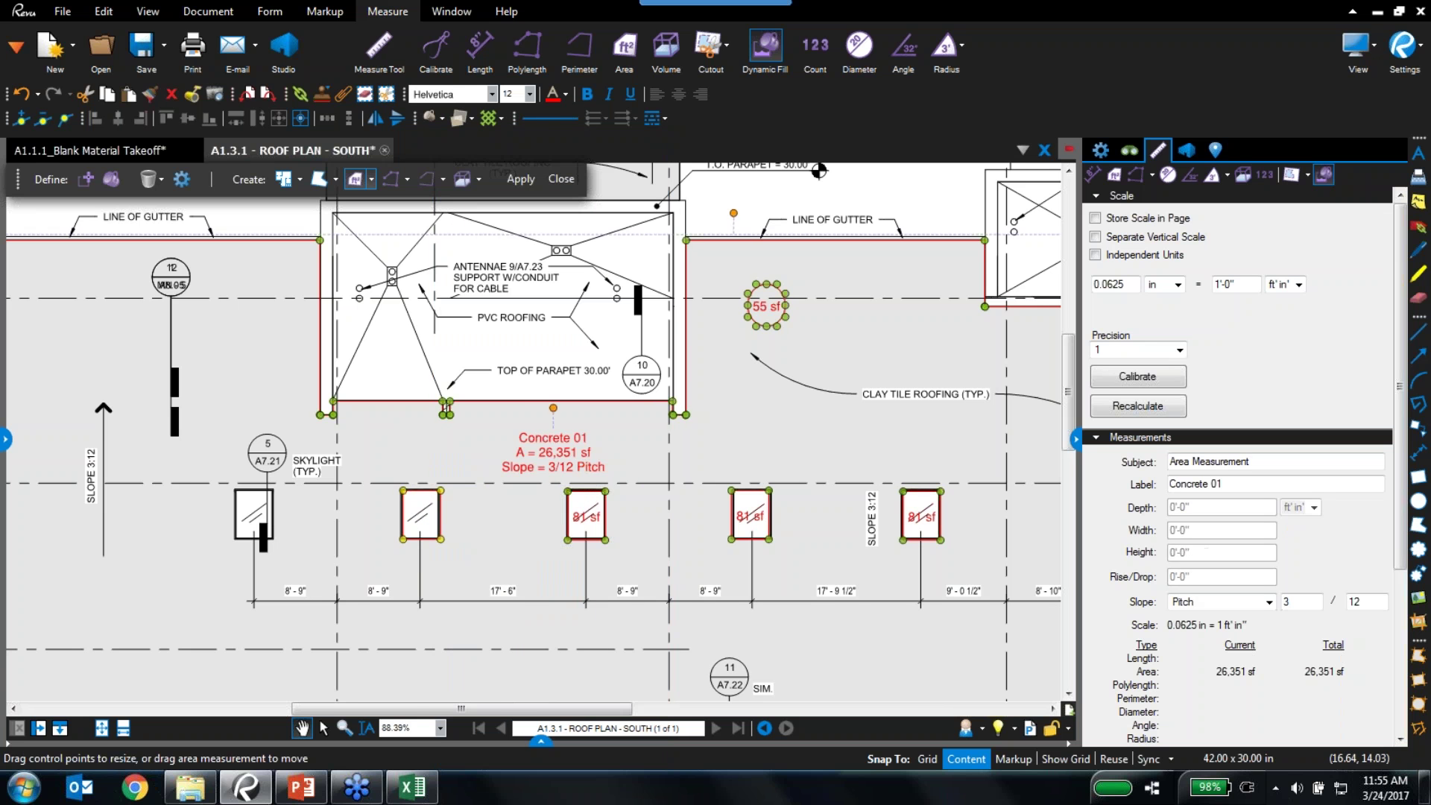
{"action": "right_click", "coordinate": [434, 447]}
{"action": "left_click", "coordinate": [511, 352]}
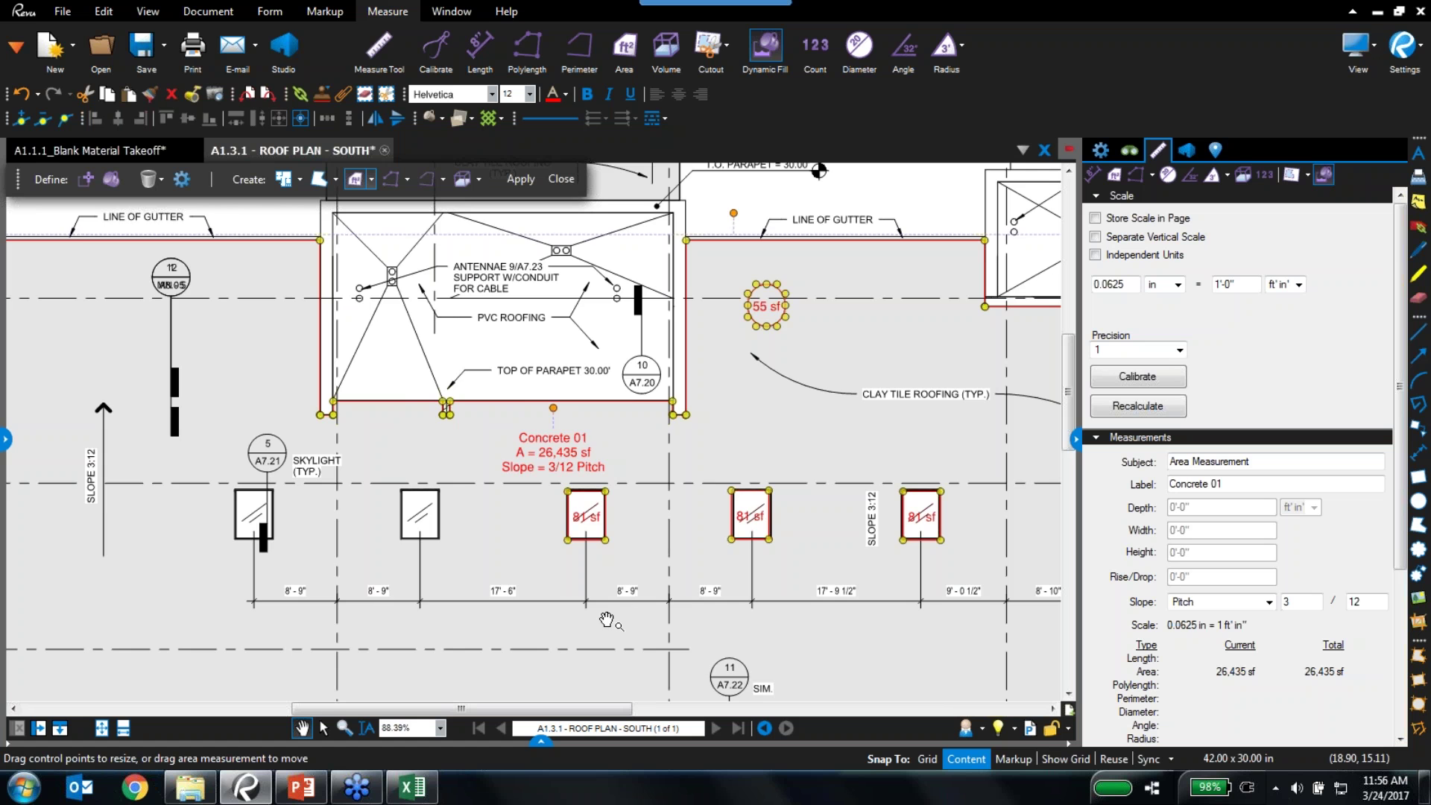
Add Height and Width to the caption of the third skylight's area measurement
{"action": "scroll", "coordinate": [606, 619], "scroll_direction": "up", "scroll_amount": 1}
{"action": "scroll", "coordinate": [606, 619], "scroll_direction": "up", "scroll_amount": 1}
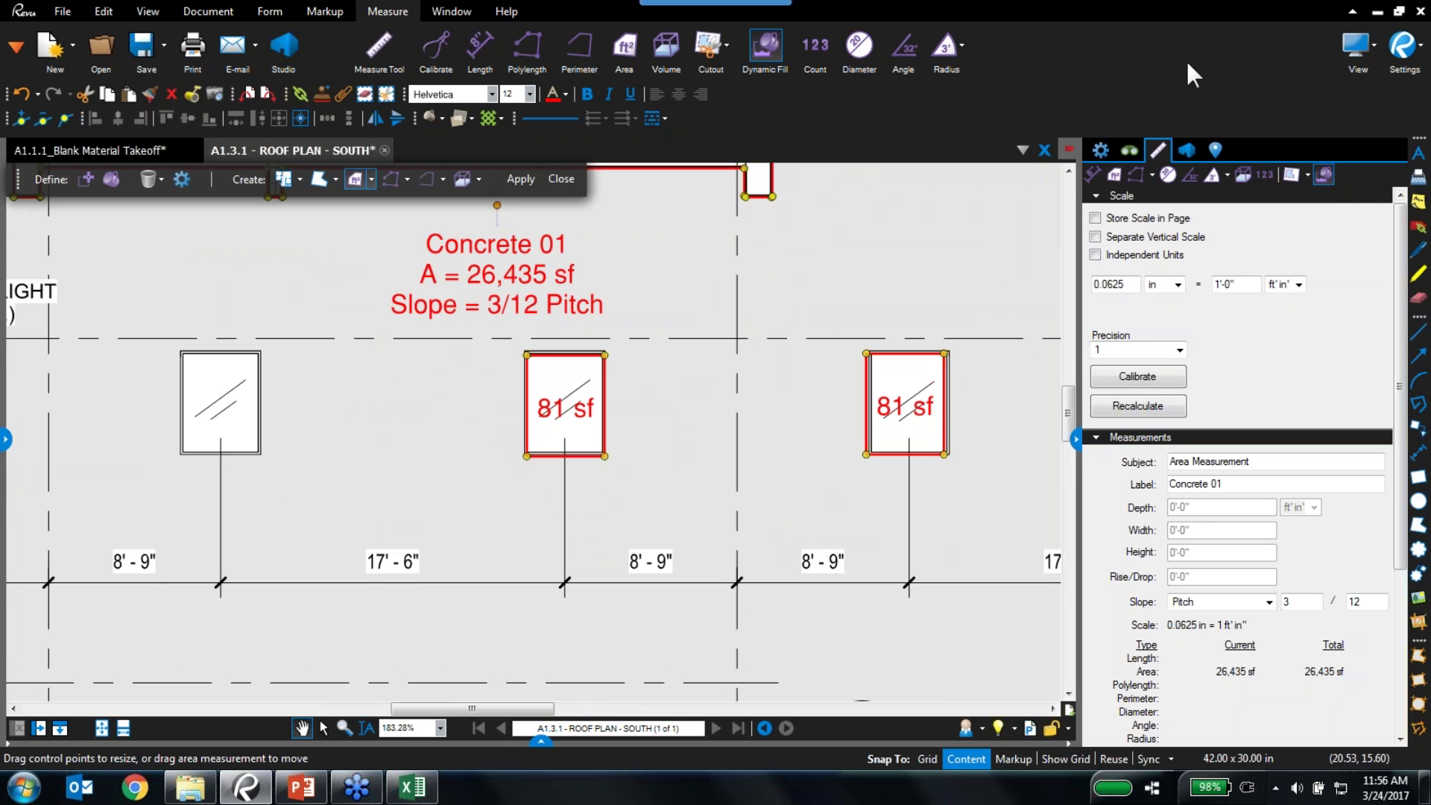
{"action": "left_click", "coordinate": [1101, 150]}
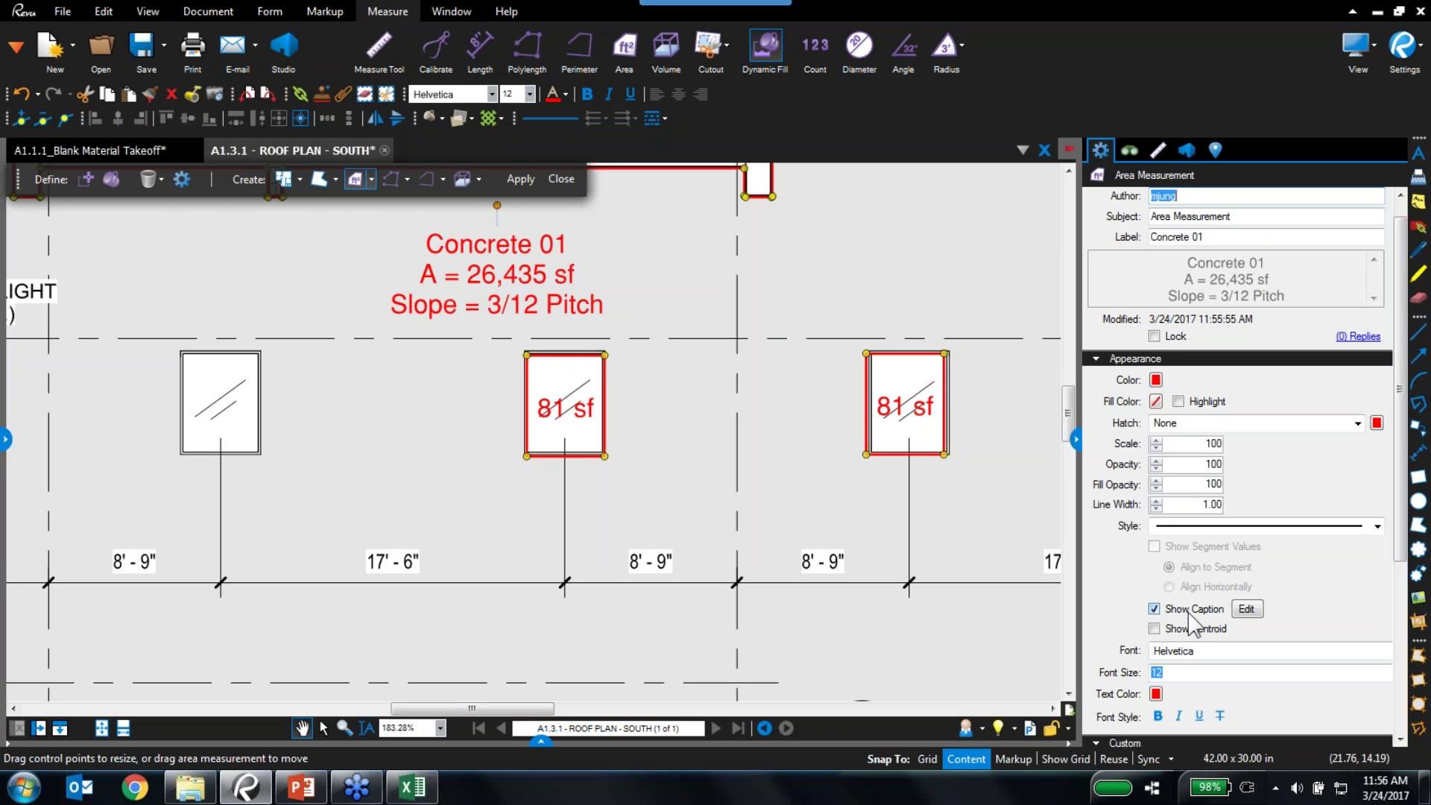
{"action": "left_click", "coordinate": [567, 456]}
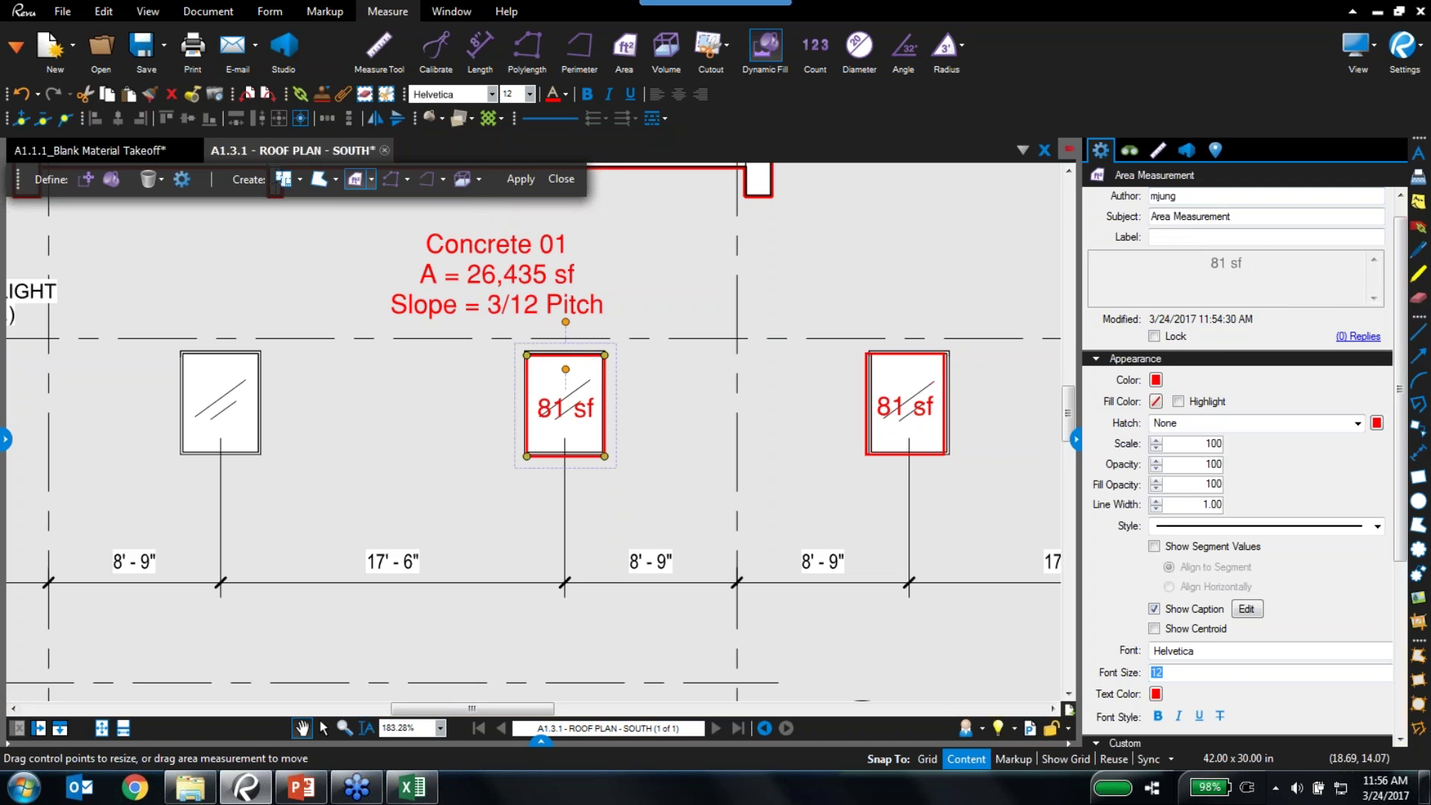
{"action": "left_click", "coordinate": [1246, 609]}
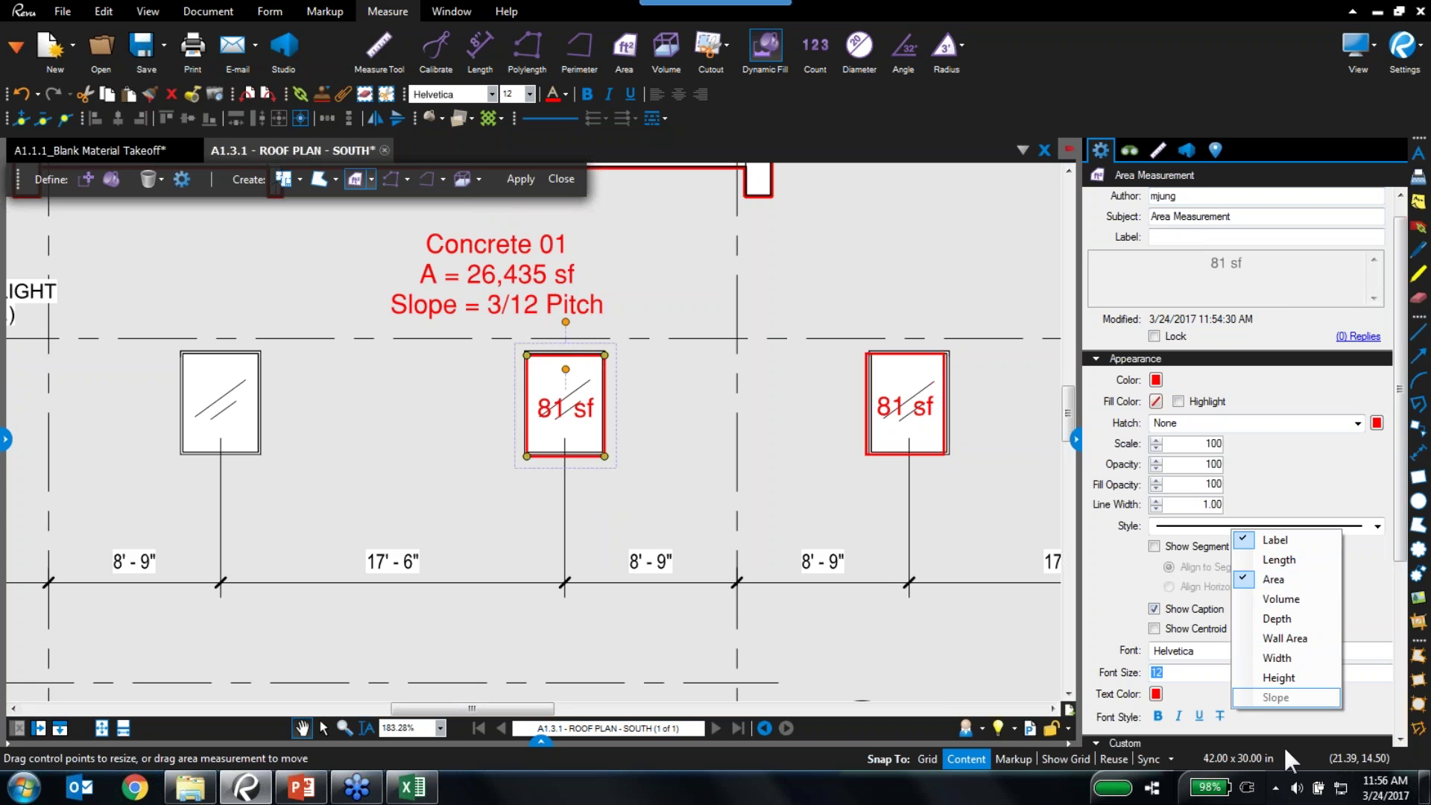
{"action": "left_click", "coordinate": [1272, 679]}
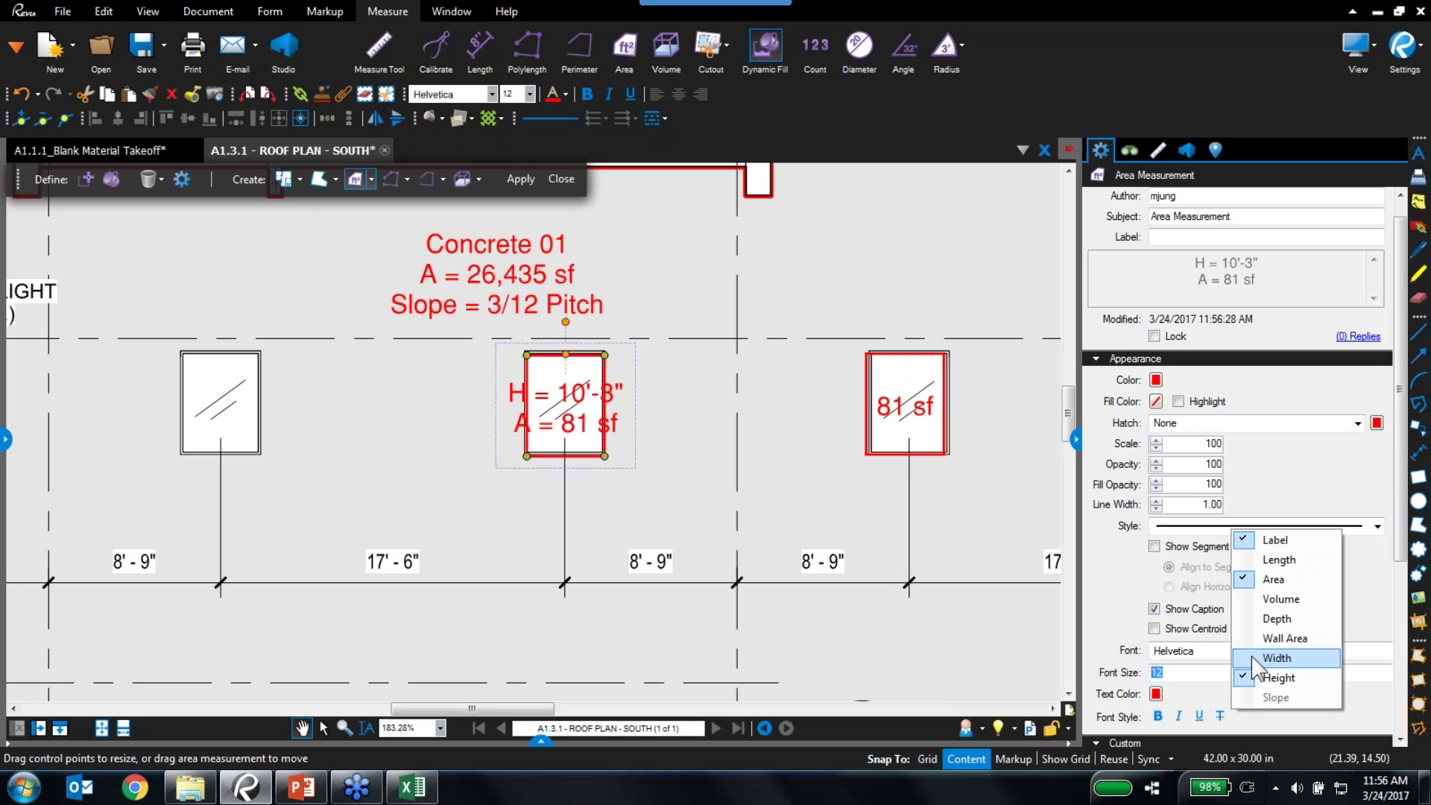
{"action": "left_click", "coordinate": [1250, 655]}
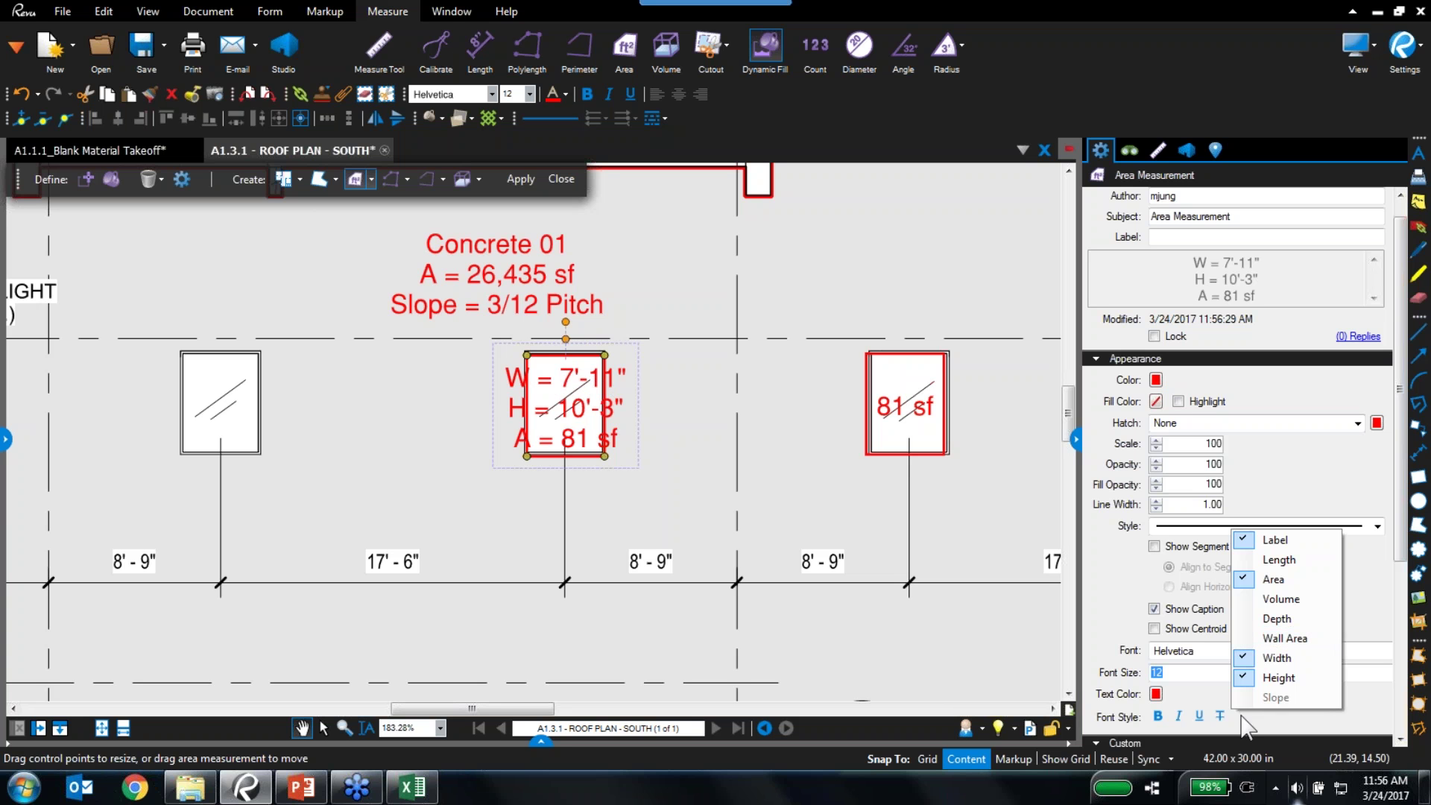
{"action": "left_click", "coordinate": [1117, 611]}
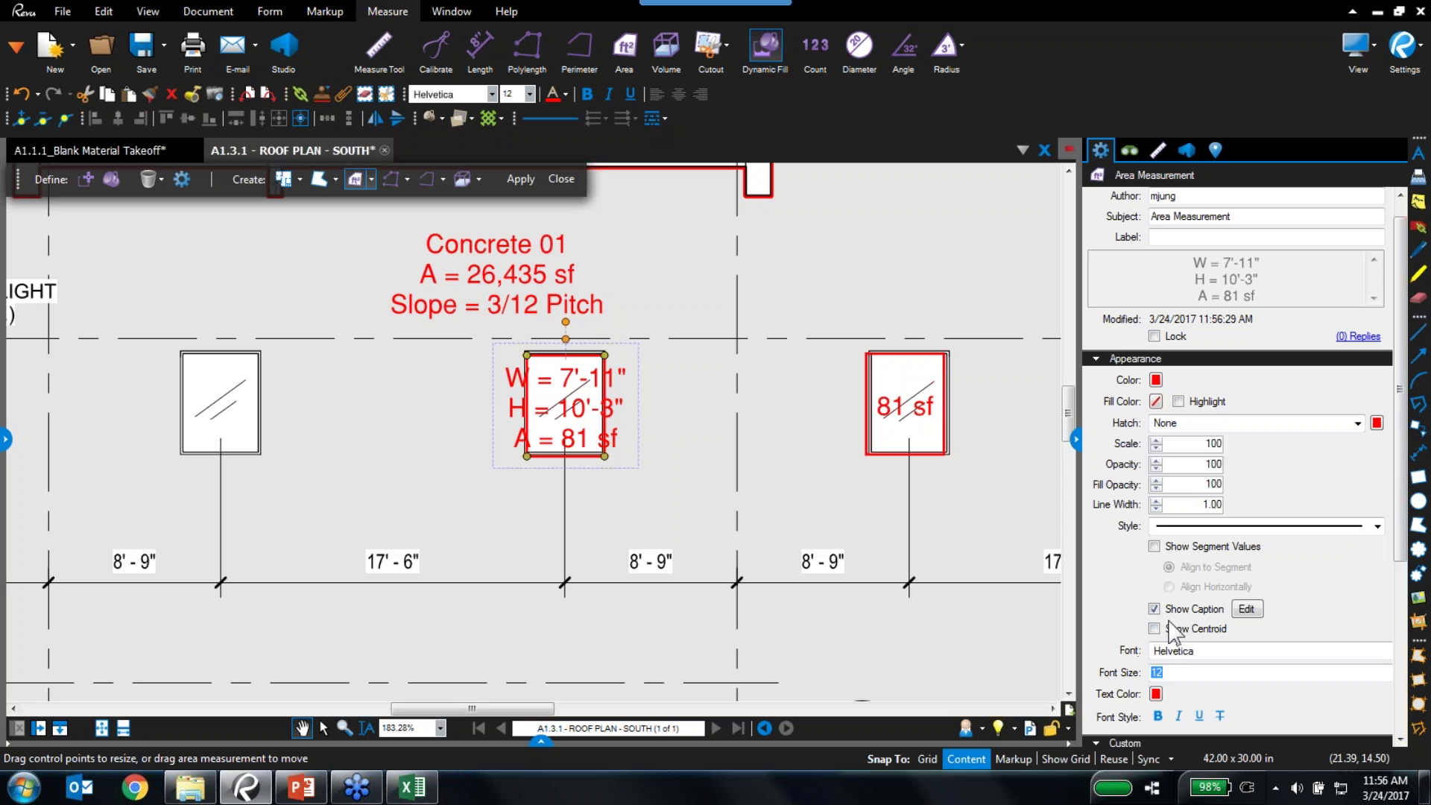
Show segment values on the third skylight's area measurement and hide its caption
{"action": "left_click", "coordinate": [1154, 546]}
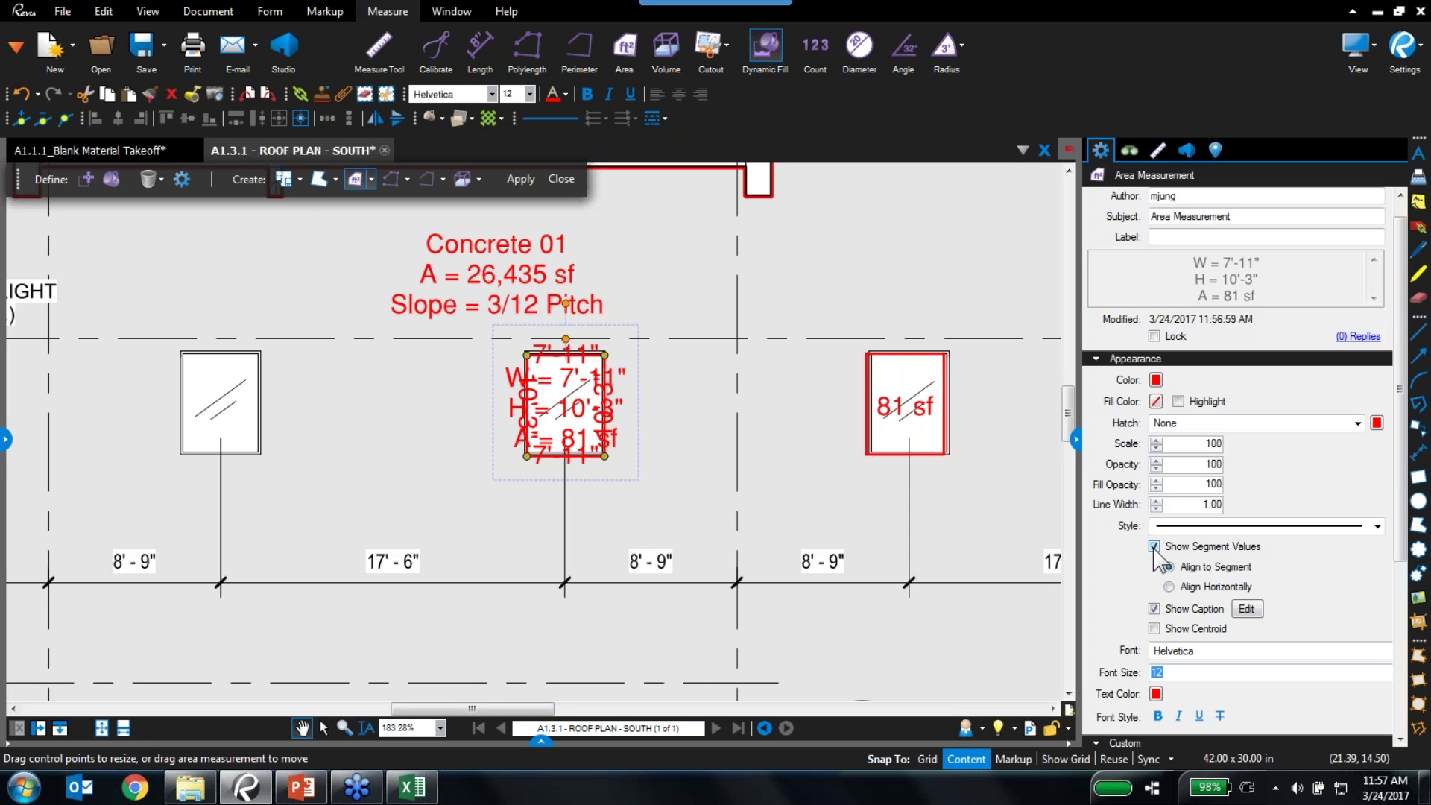
{"action": "left_click", "coordinate": [1153, 608]}
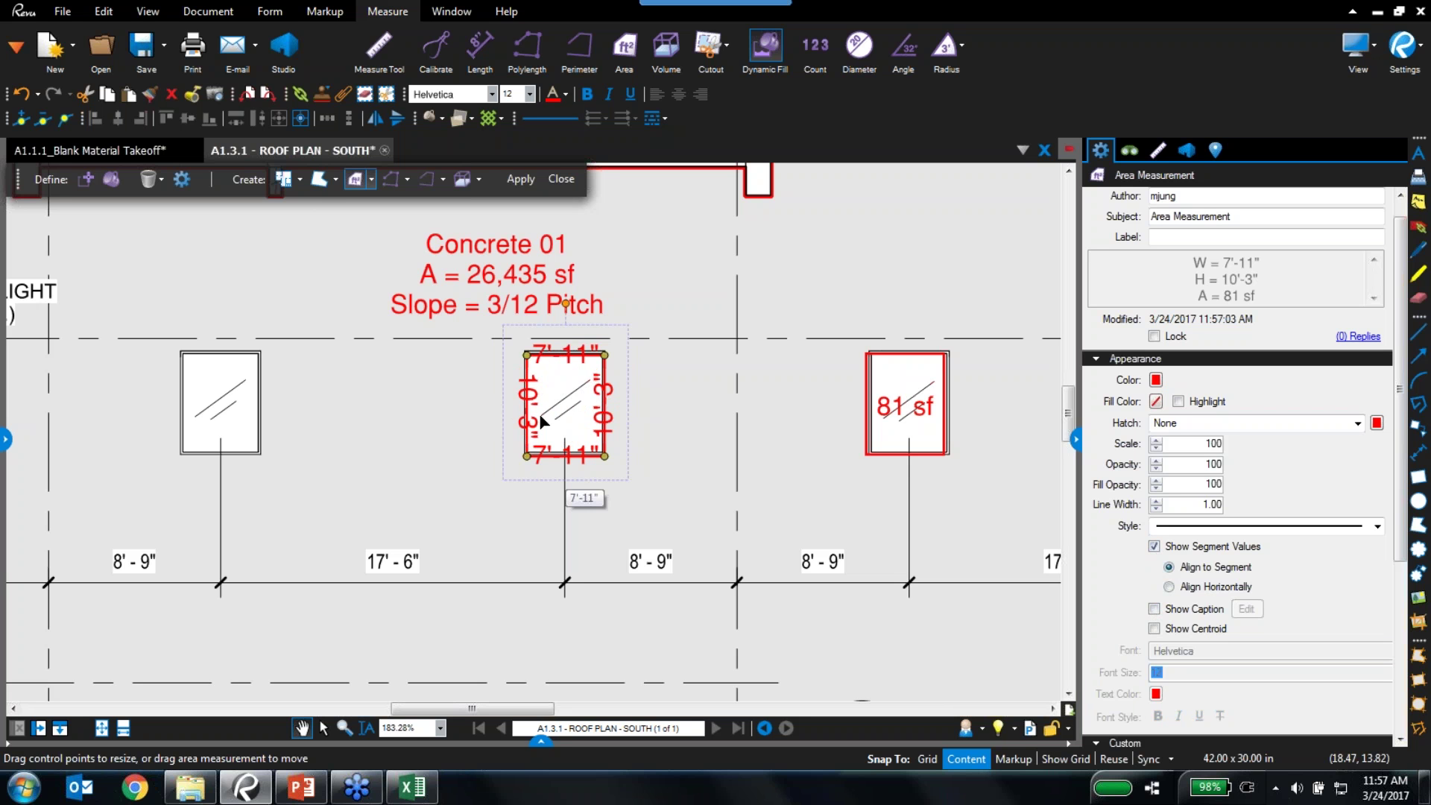
Switch to the A1.1.1_Blank Material Takeoff drawing and locate the Room 120C Tile Base perimeter measurement on the plan
{"action": "left_click", "coordinate": [113, 149]}
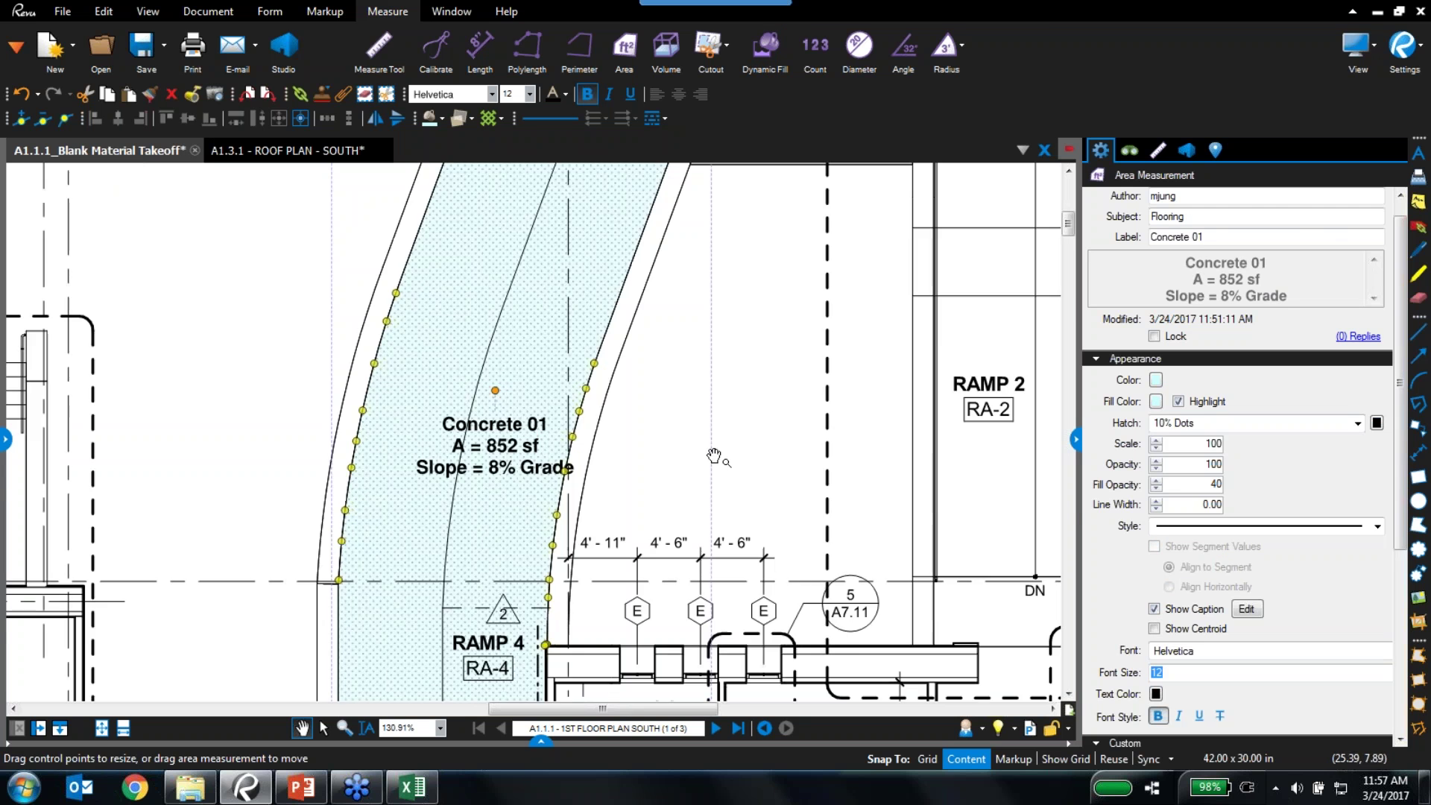
{"action": "scroll", "coordinate": [745, 648], "scroll_direction": "down", "scroll_amount": 4}
{"action": "left_click_drag", "start_coordinate": [745, 649], "coordinate": [675, 239]}
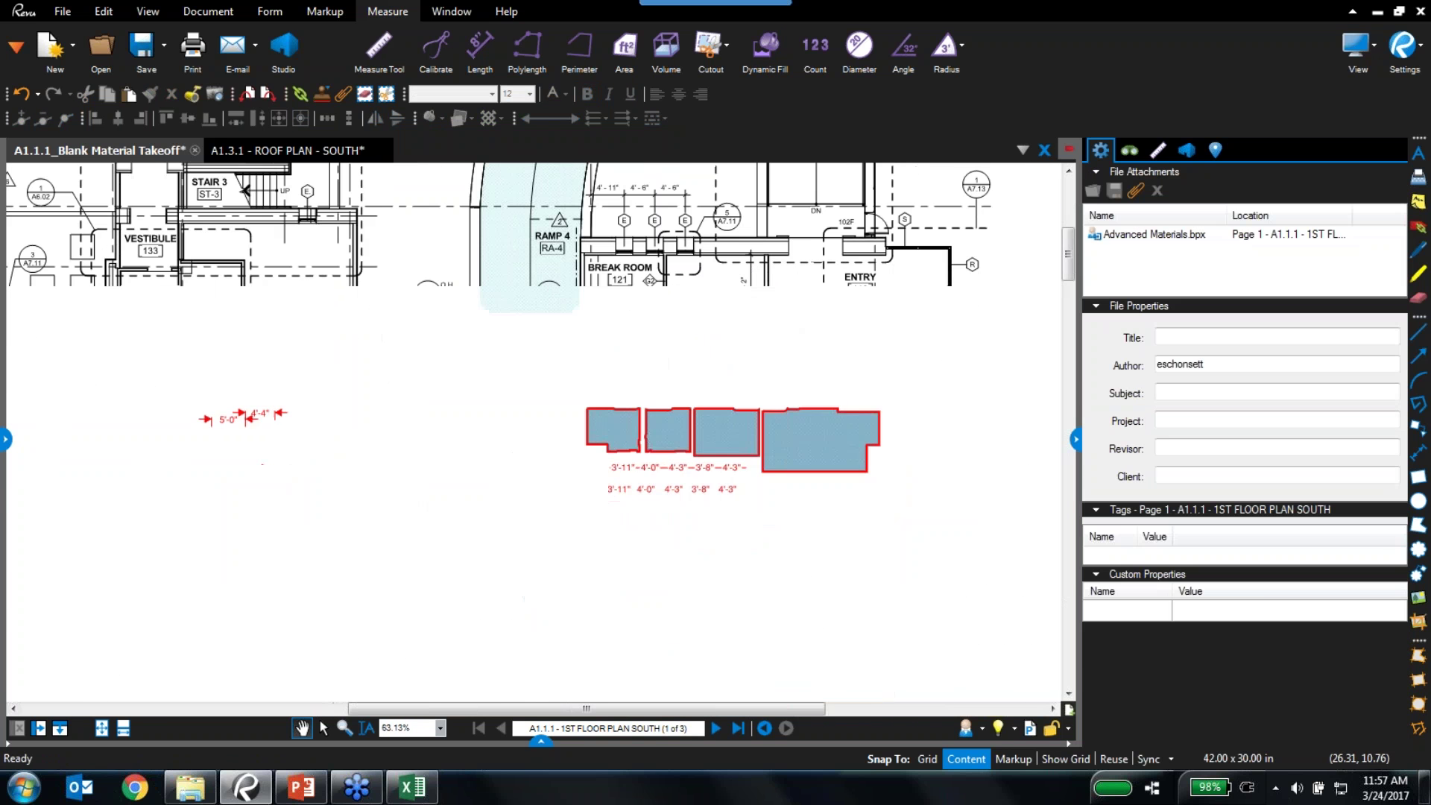
{"action": "left_click", "coordinate": [541, 740]}
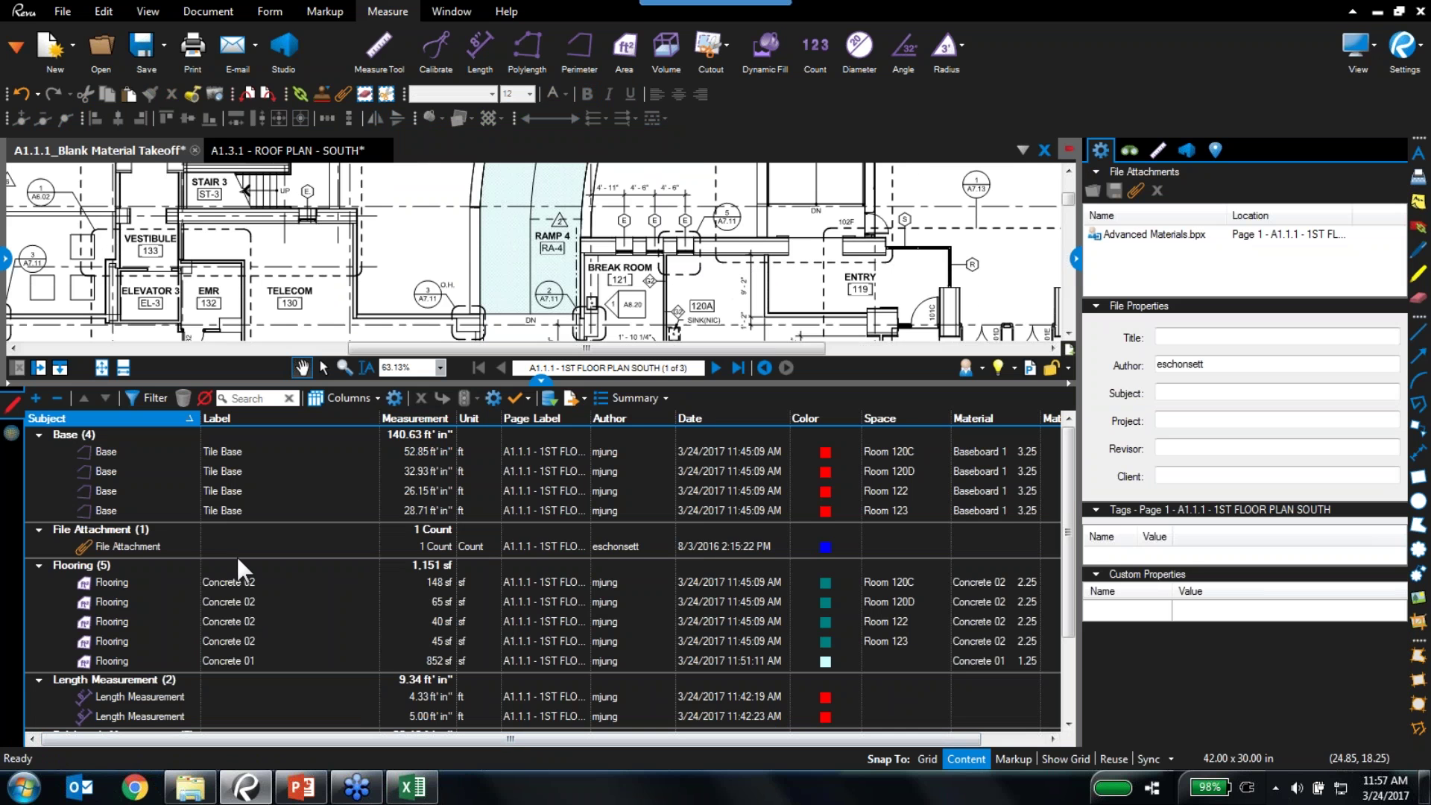
{"action": "left_click", "coordinate": [129, 451]}
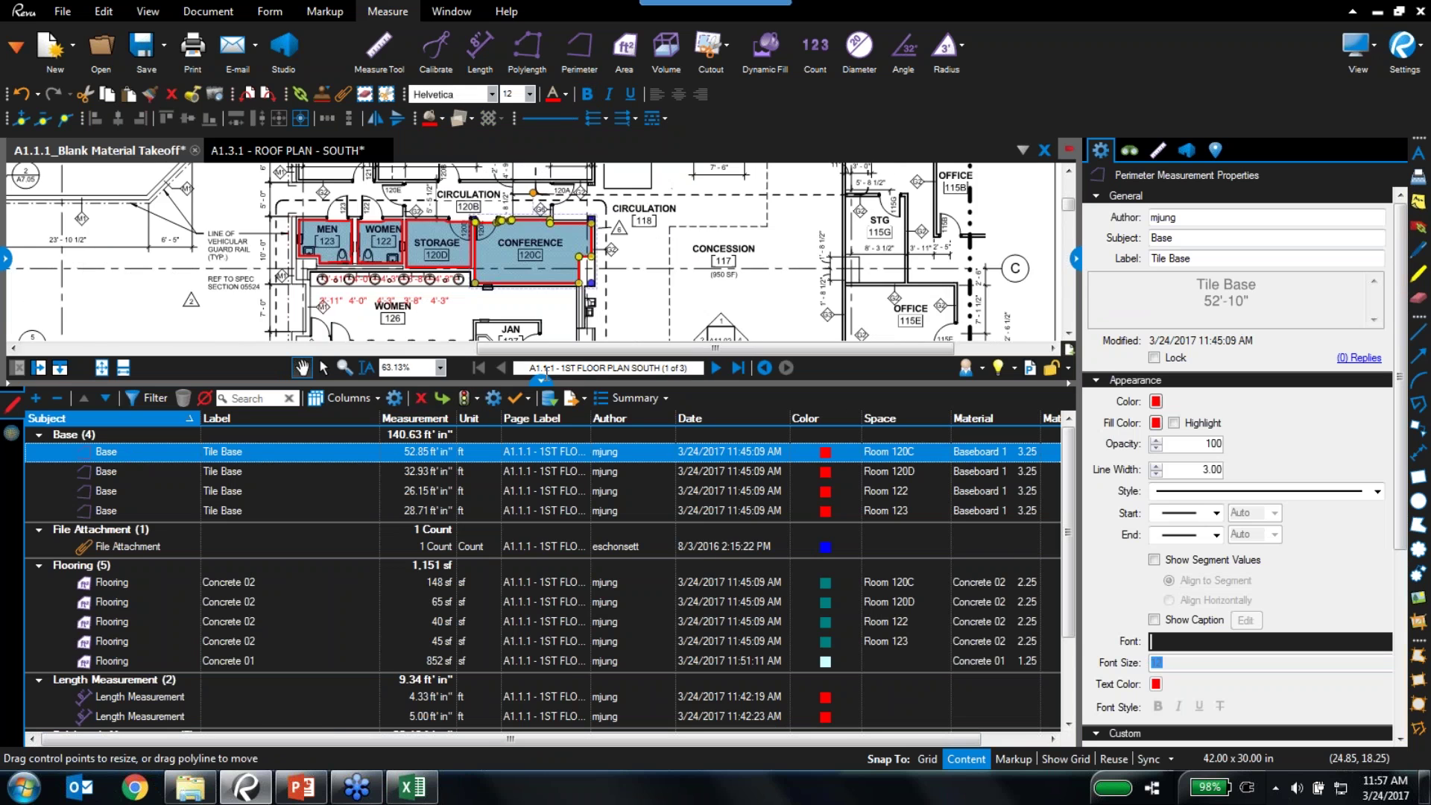
{"action": "left_click", "coordinate": [541, 380]}
Show segment values on the Conference 120C Tile Base perimeter measurement and align them horizontally
{"action": "scroll", "coordinate": [543, 293], "scroll_direction": "up", "scroll_amount": 3}
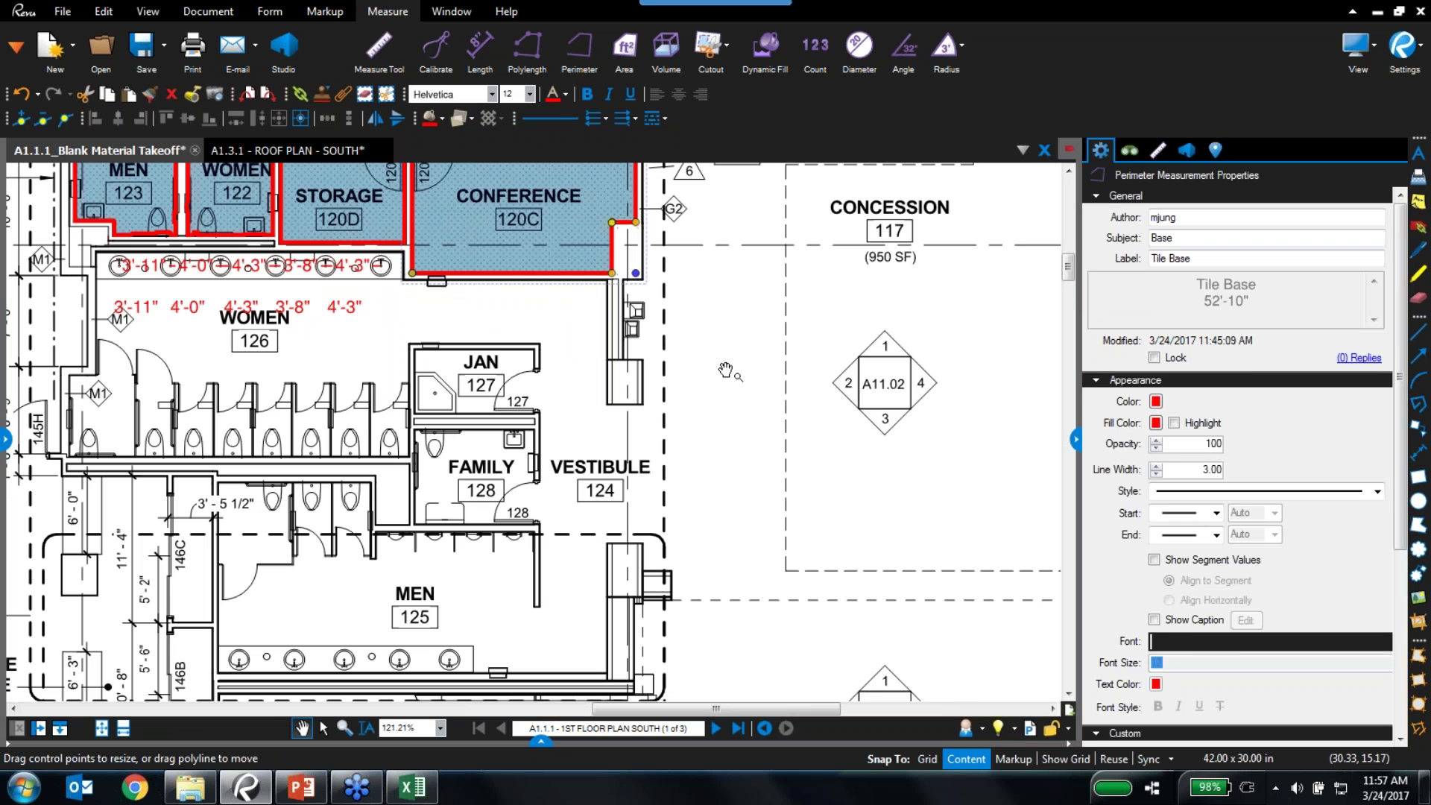
{"action": "left_click", "coordinate": [1153, 559]}
{"action": "left_click_drag", "start_coordinate": [713, 379], "coordinate": [732, 547]}
{"action": "left_click", "coordinate": [535, 445]}
{"action": "scroll", "coordinate": [550, 403], "scroll_direction": "up", "scroll_amount": 3}
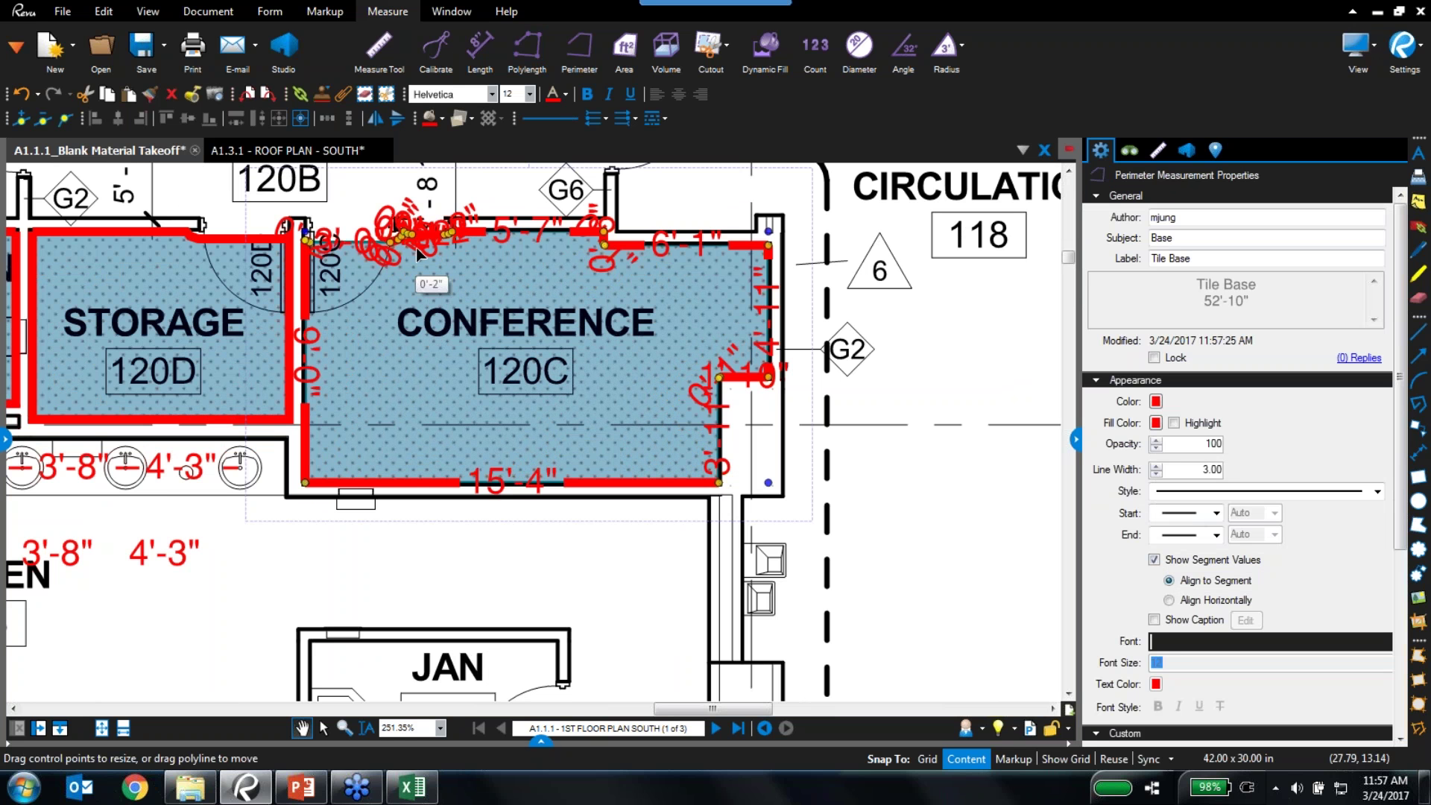
{"action": "left_click", "coordinate": [1168, 600]}
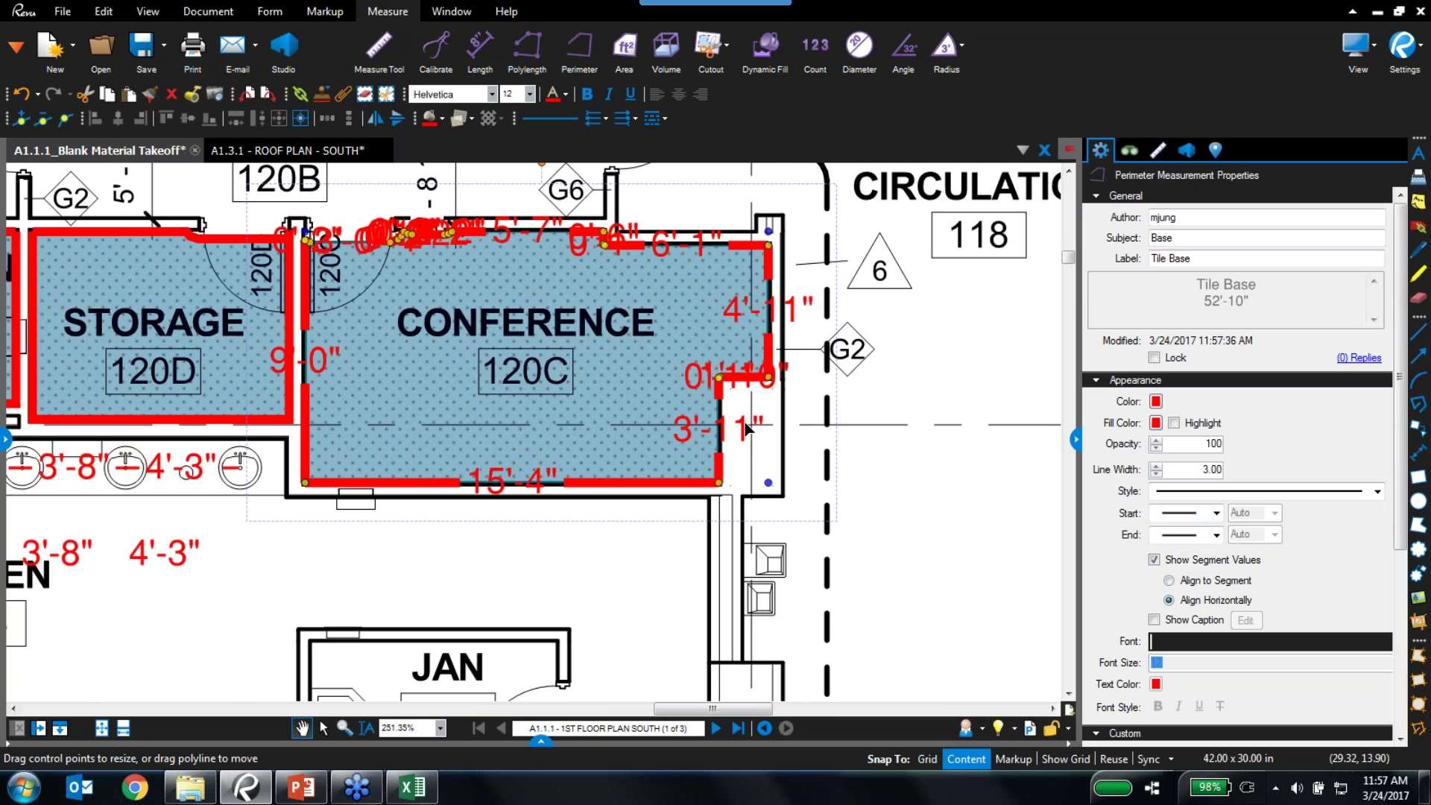
{"action": "left_click", "coordinate": [356, 518]}
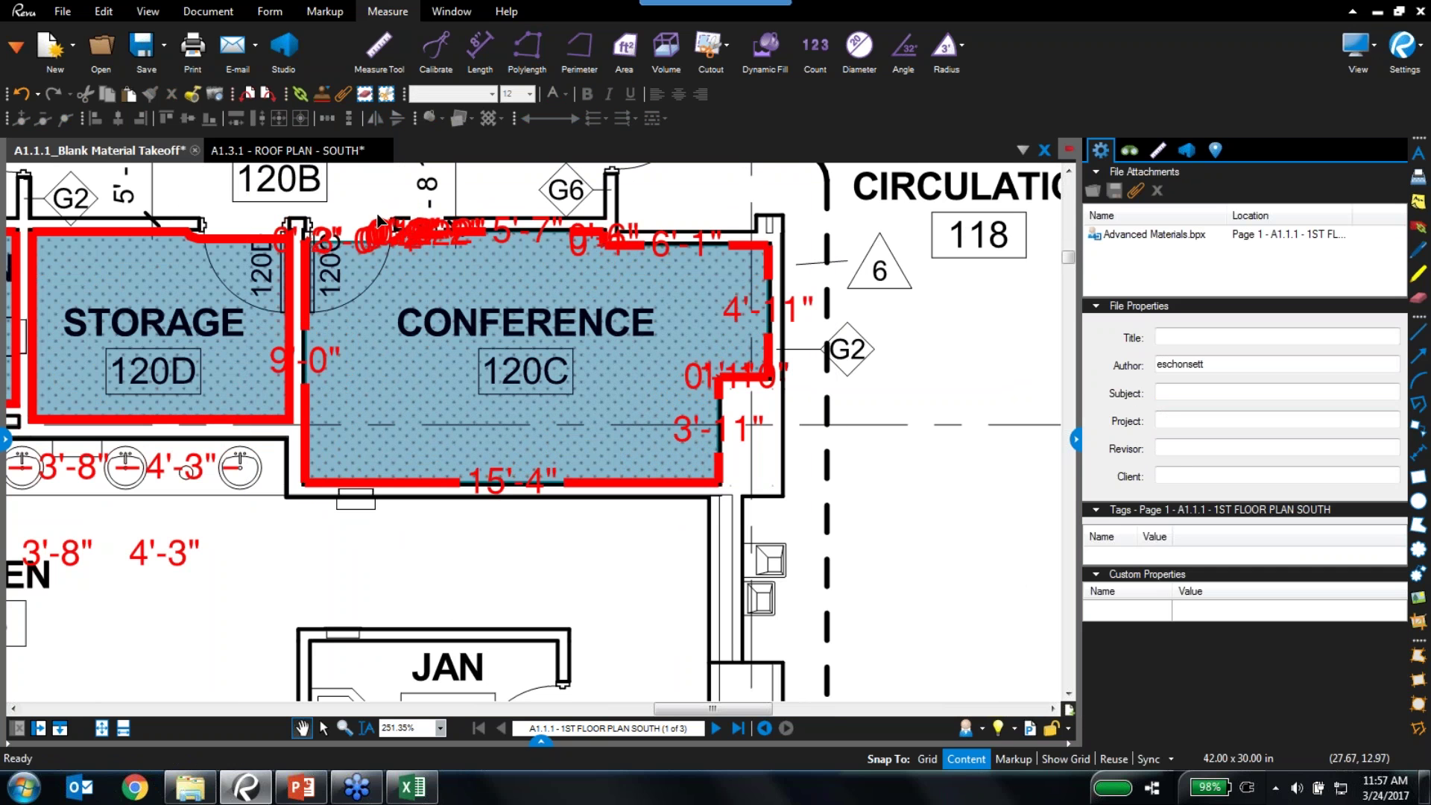
Hide the segment values on the Conference 120C Tile Base perimeter measurement and deselect it
{"action": "scroll", "coordinate": [568, 502], "scroll_direction": "down", "scroll_amount": 5}
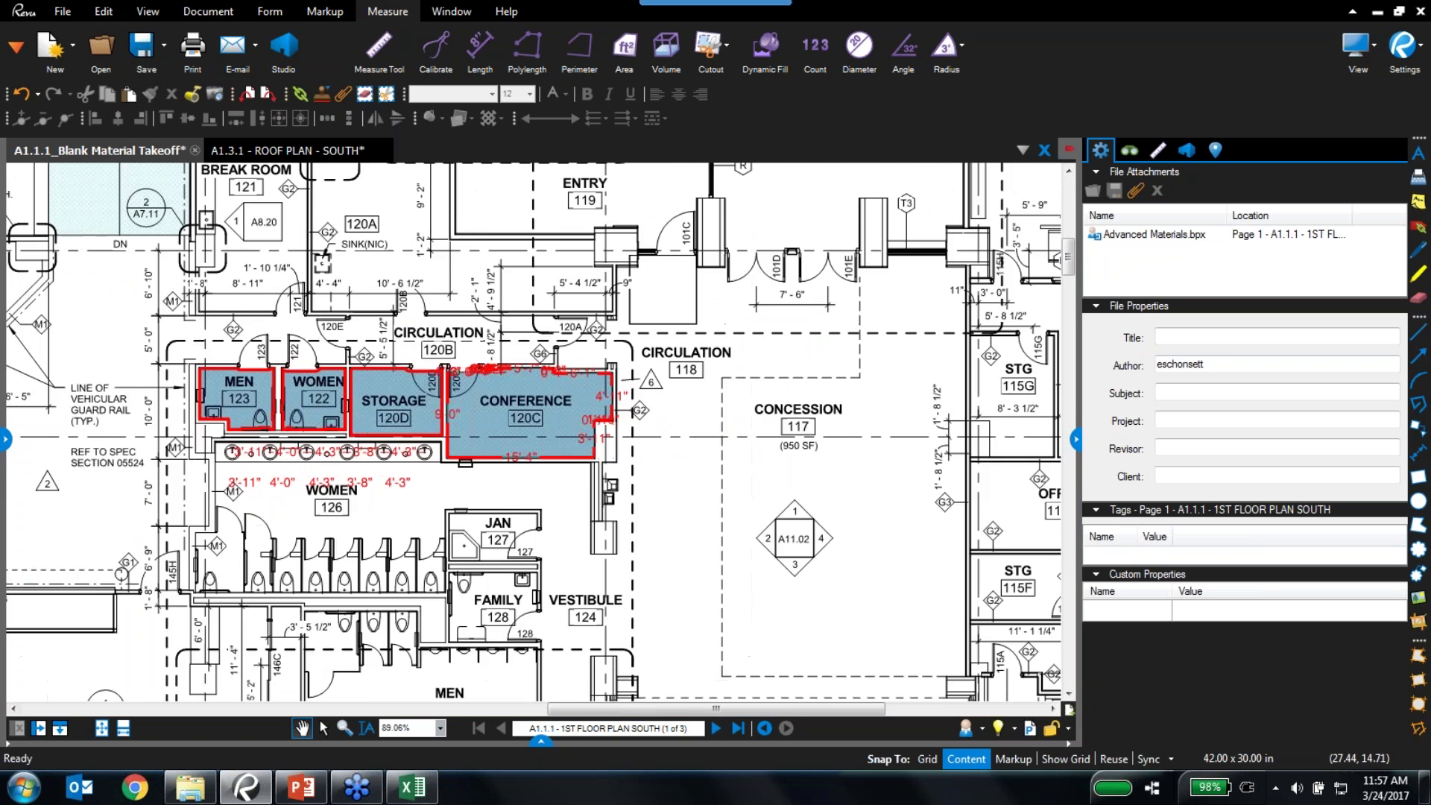
{"action": "left_click_drag", "start_coordinate": [568, 503], "coordinate": [731, 539]}
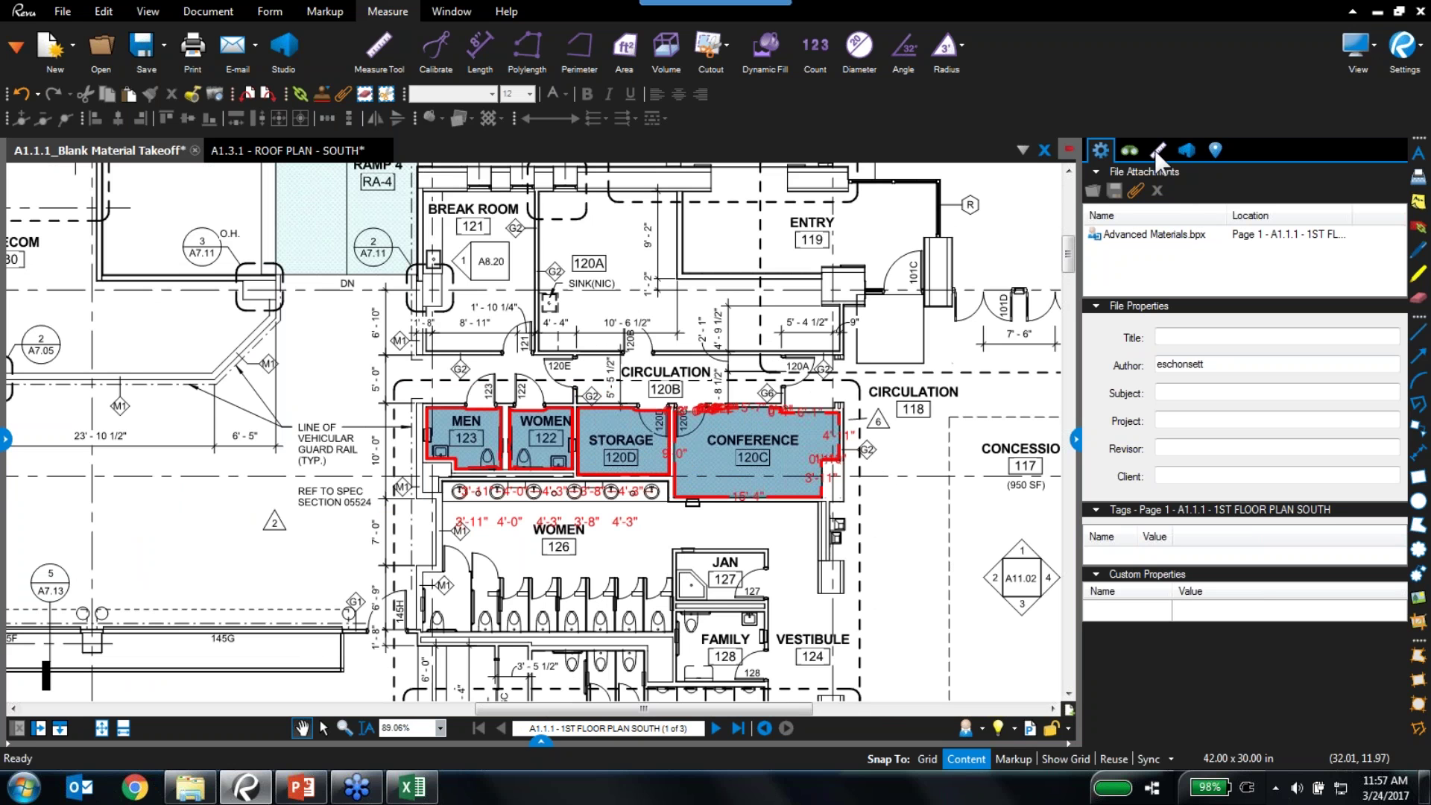
{"action": "mouse_move", "coordinate": [710, 506]}
{"action": "left_click", "coordinate": [779, 497]}
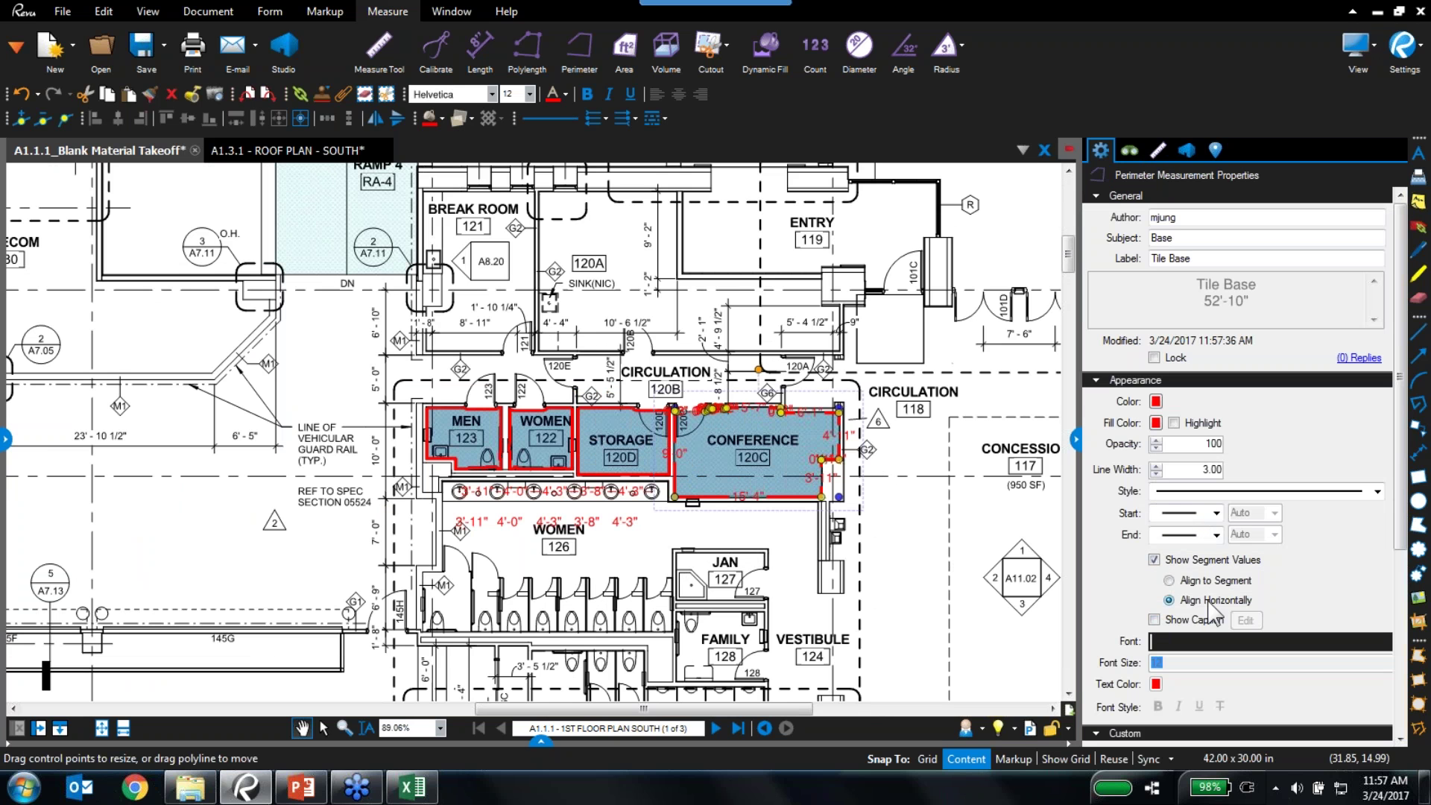
{"action": "left_click", "coordinate": [1154, 560]}
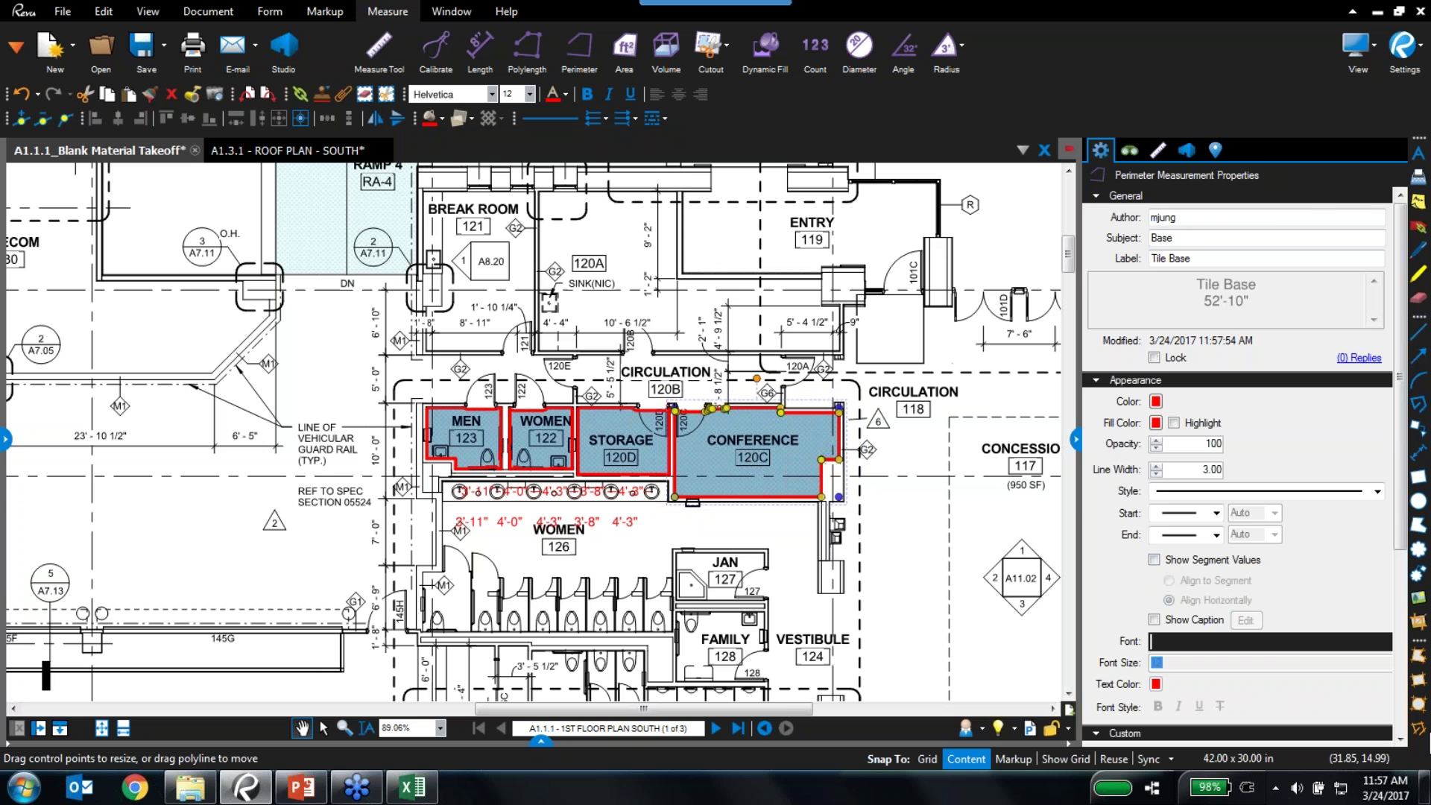
{"action": "left_click", "coordinate": [837, 634]}
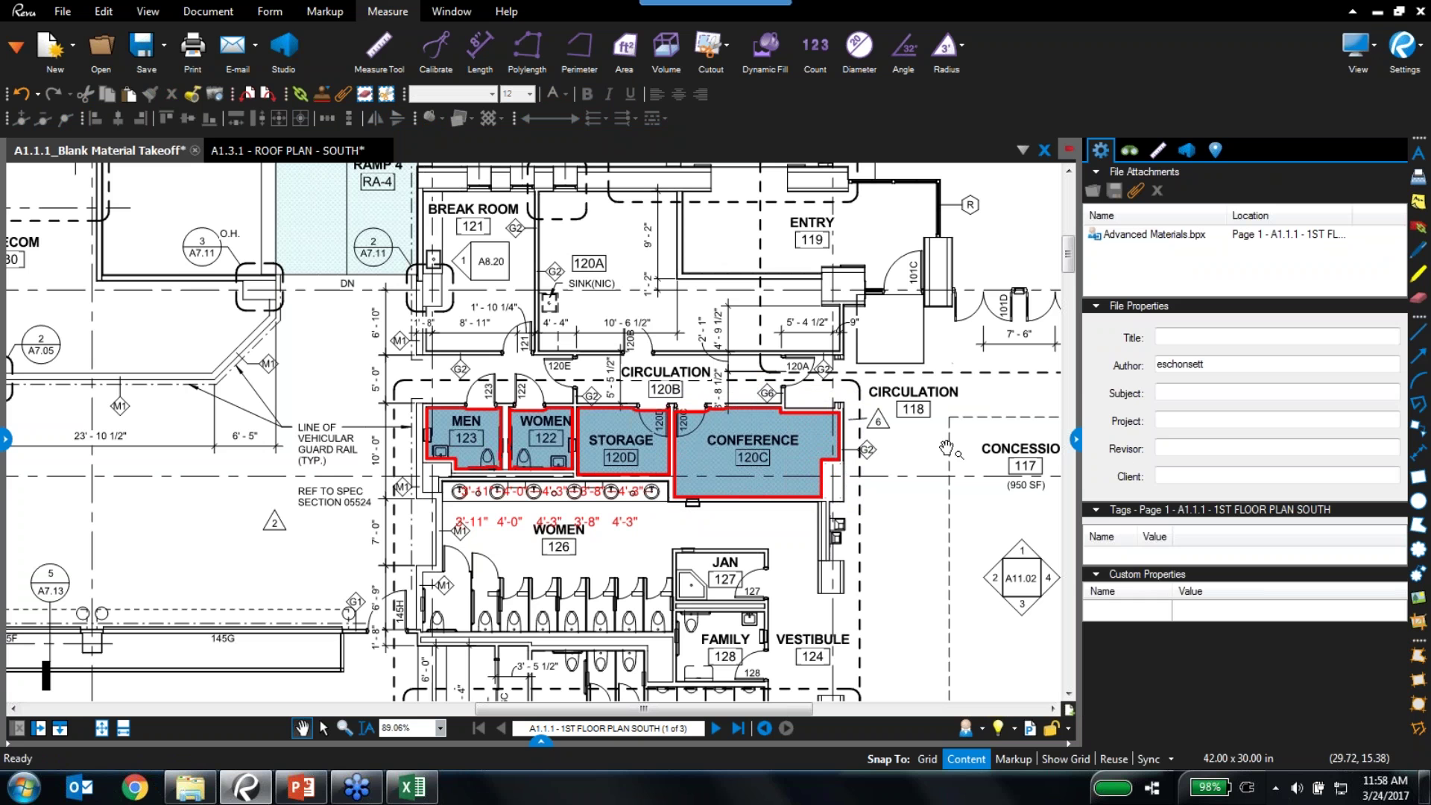
Run a visual search of the current document for the sink symbol, using the leftmost sink in Men 125 as the sample
{"action": "left_click", "coordinate": [1129, 150]}
{"action": "mouse_move", "coordinate": [648, 671]}
{"action": "left_mouse_down"}
{"action": "mouse_move", "coordinate": [699, 594]}
{"action": "mouse_move", "coordinate": [735, 493]}
{"action": "left_mouse_up"}
{"action": "scroll", "coordinate": [673, 615], "scroll_direction": "up", "scroll_amount": 7}
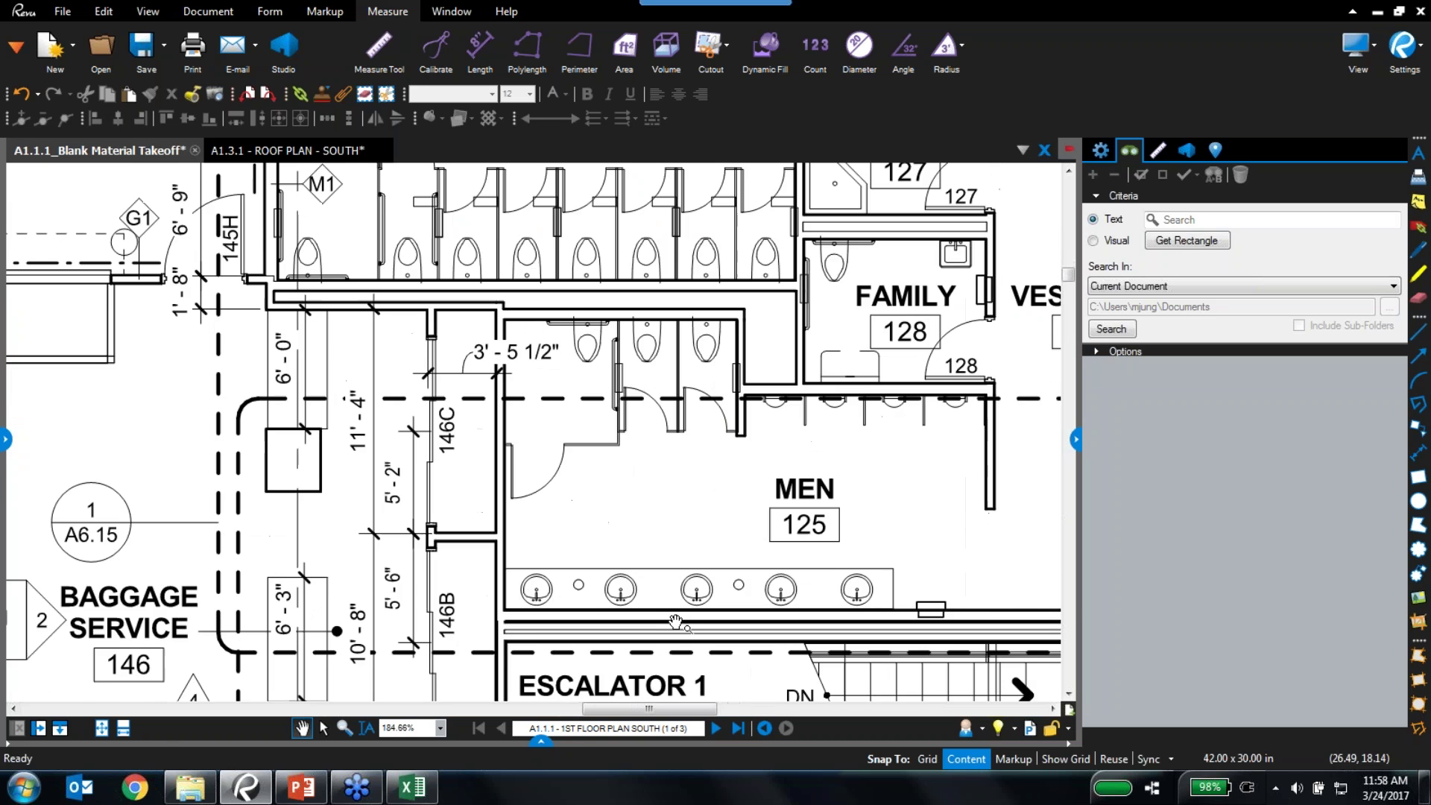
{"action": "scroll", "coordinate": [673, 614], "scroll_direction": "up", "scroll_amount": 3}
{"action": "left_click", "coordinate": [6, 438]}
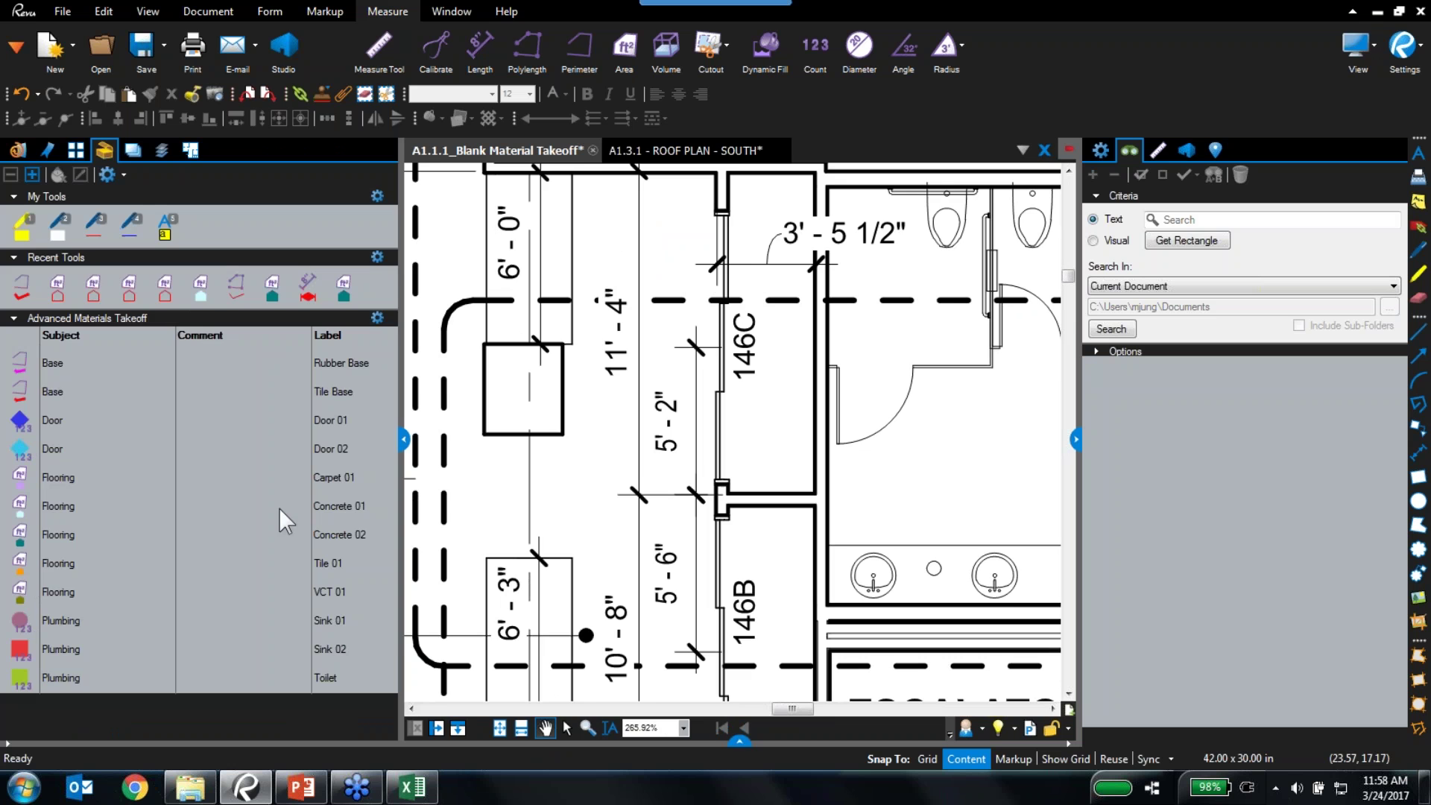
{"action": "left_click", "coordinate": [403, 439]}
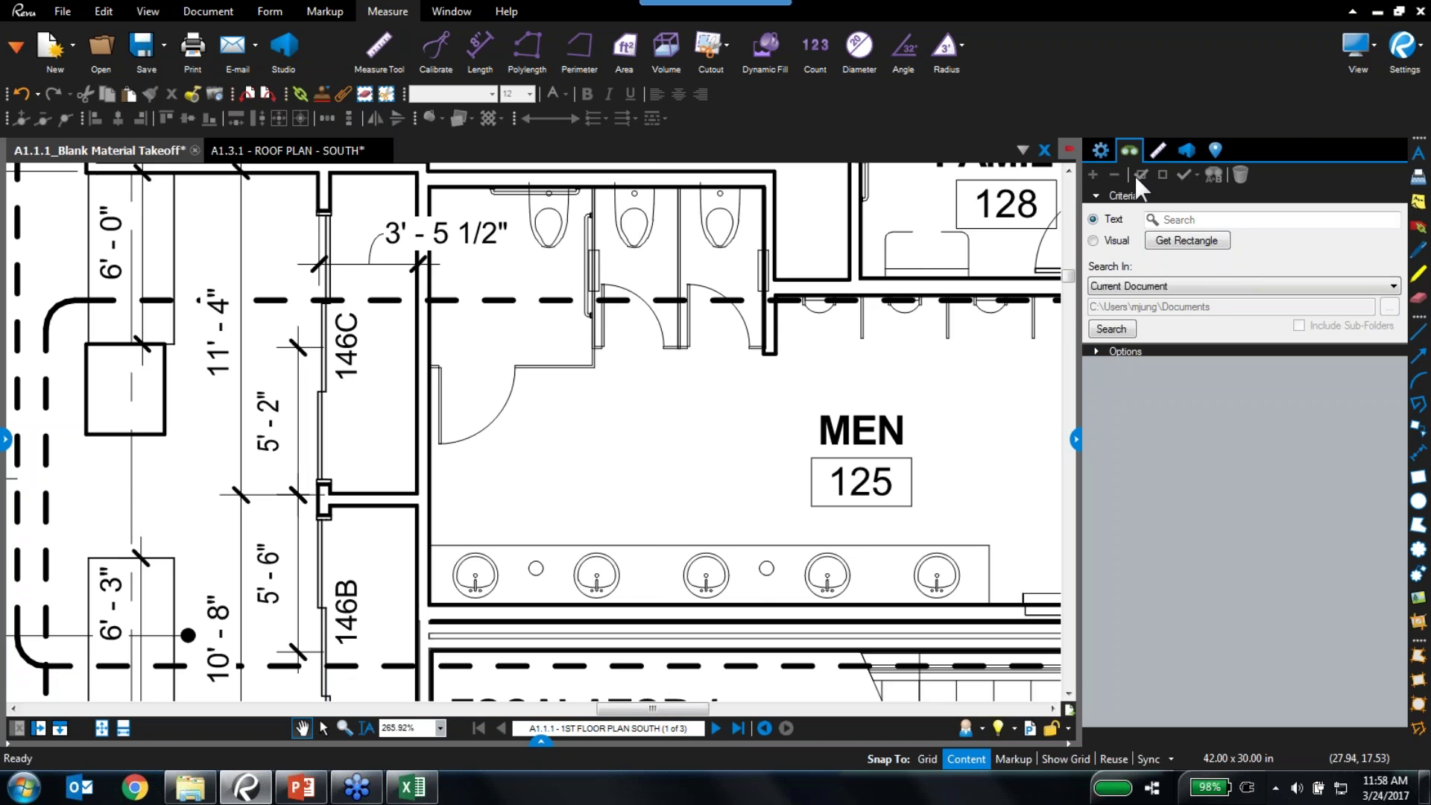
{"action": "left_click", "coordinate": [1093, 240]}
{"action": "left_click", "coordinate": [1185, 239]}
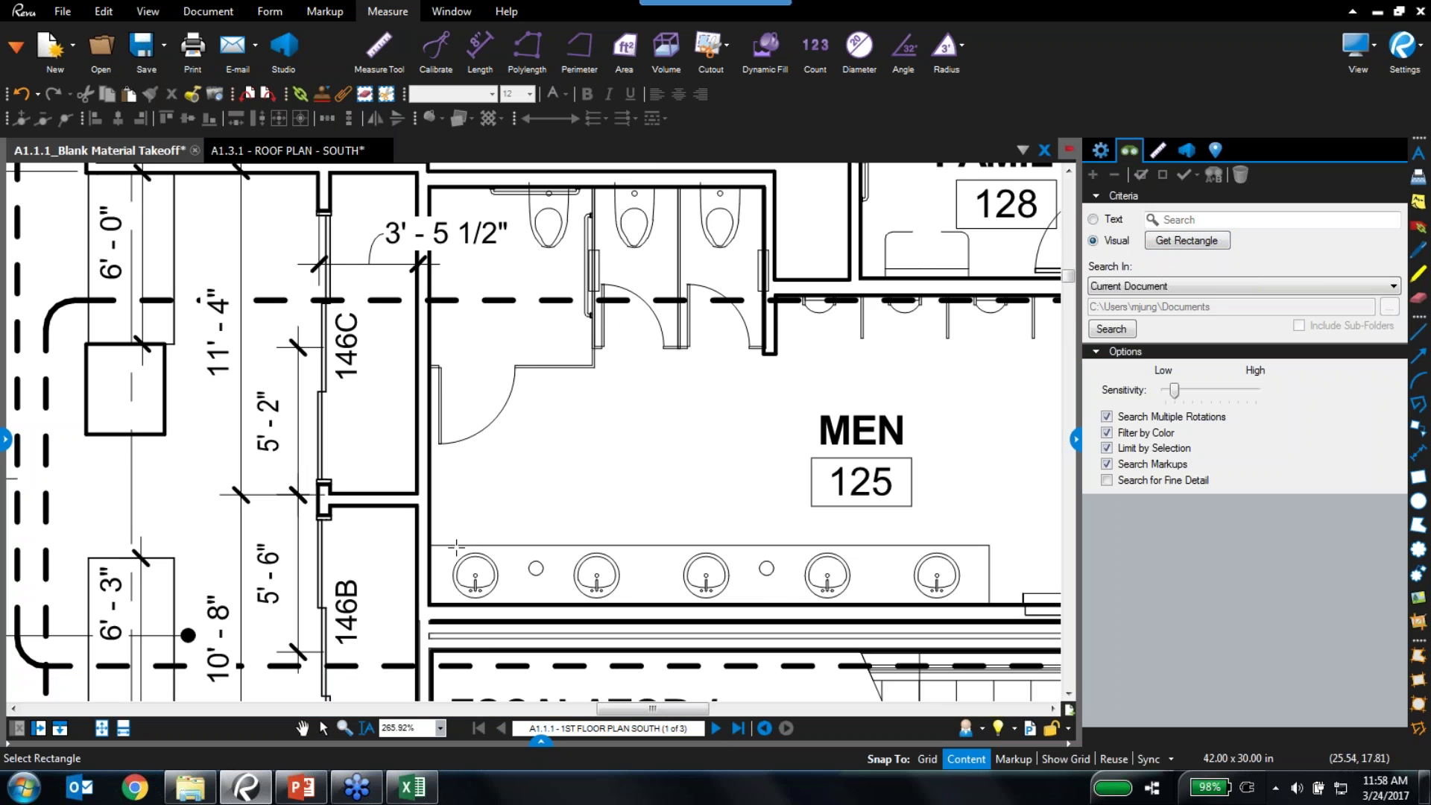
{"action": "left_click_drag", "start_coordinate": [449, 547], "coordinate": [499, 604]}
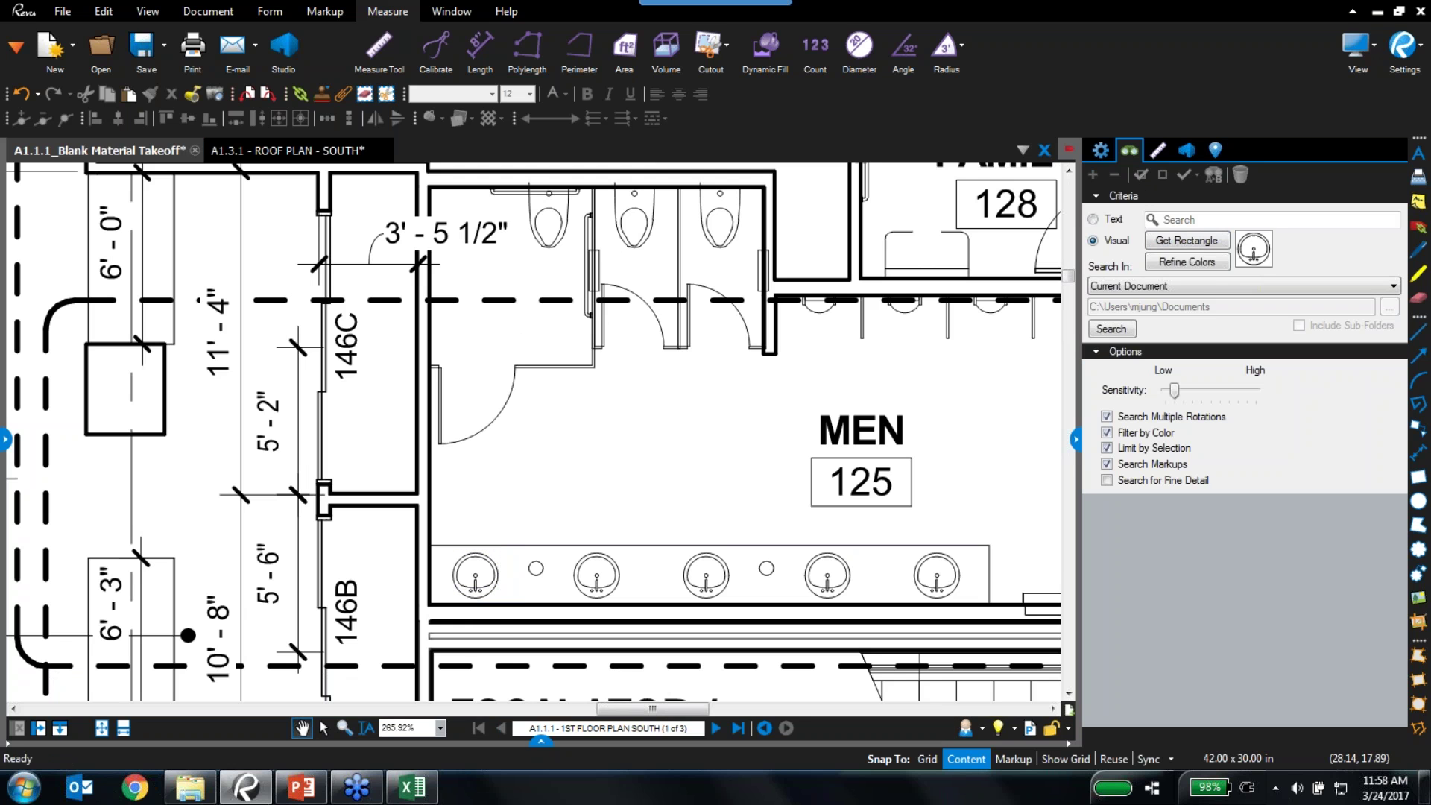
{"action": "left_click", "coordinate": [1125, 331]}
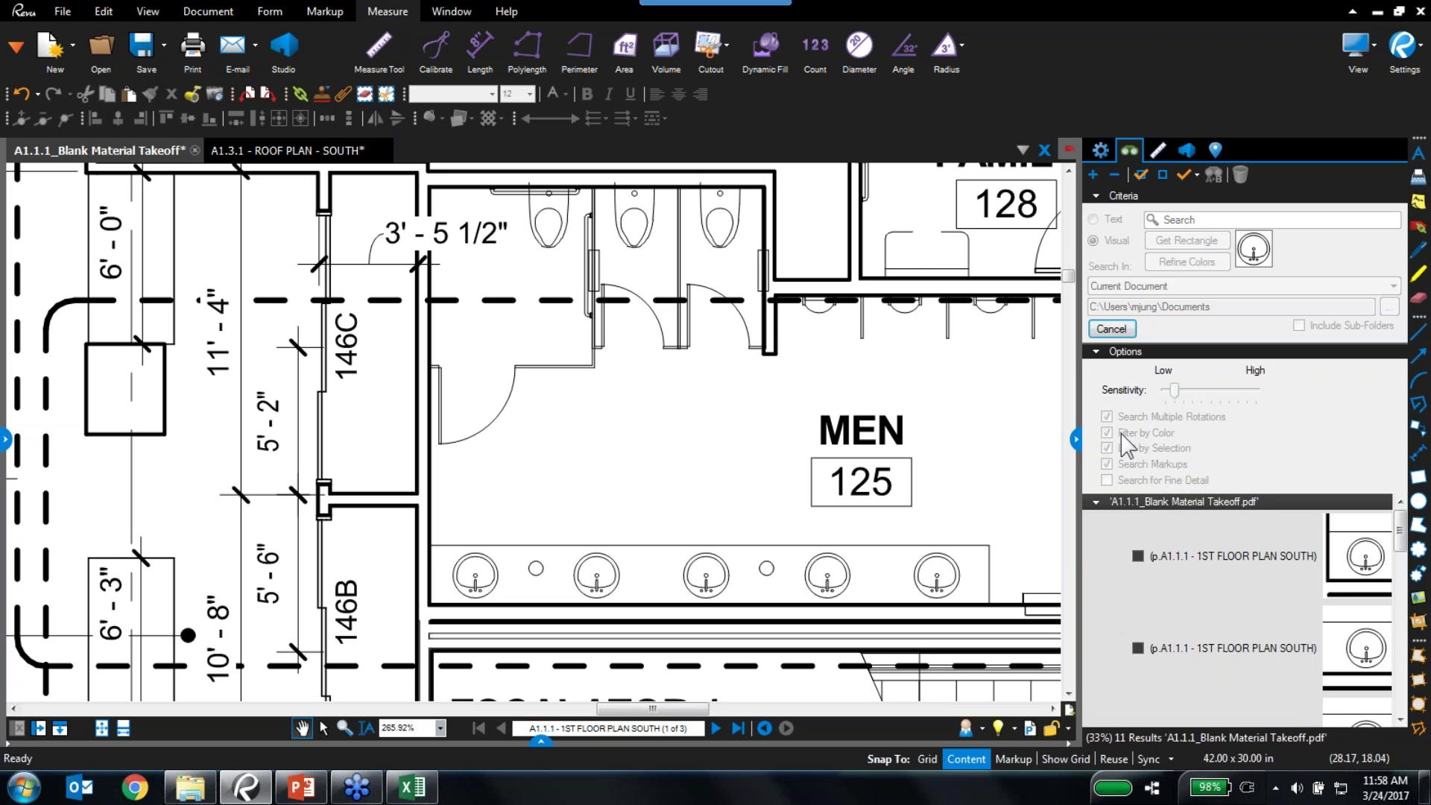
Check all the sink search results and open the list of actions for checked results
{"action": "mouse_move", "coordinate": [1398, 531]}
{"action": "left_mouse_down"}
{"action": "mouse_move", "coordinate": [1407, 715]}
{"action": "mouse_move", "coordinate": [1400, 542]}
{"action": "left_mouse_up"}
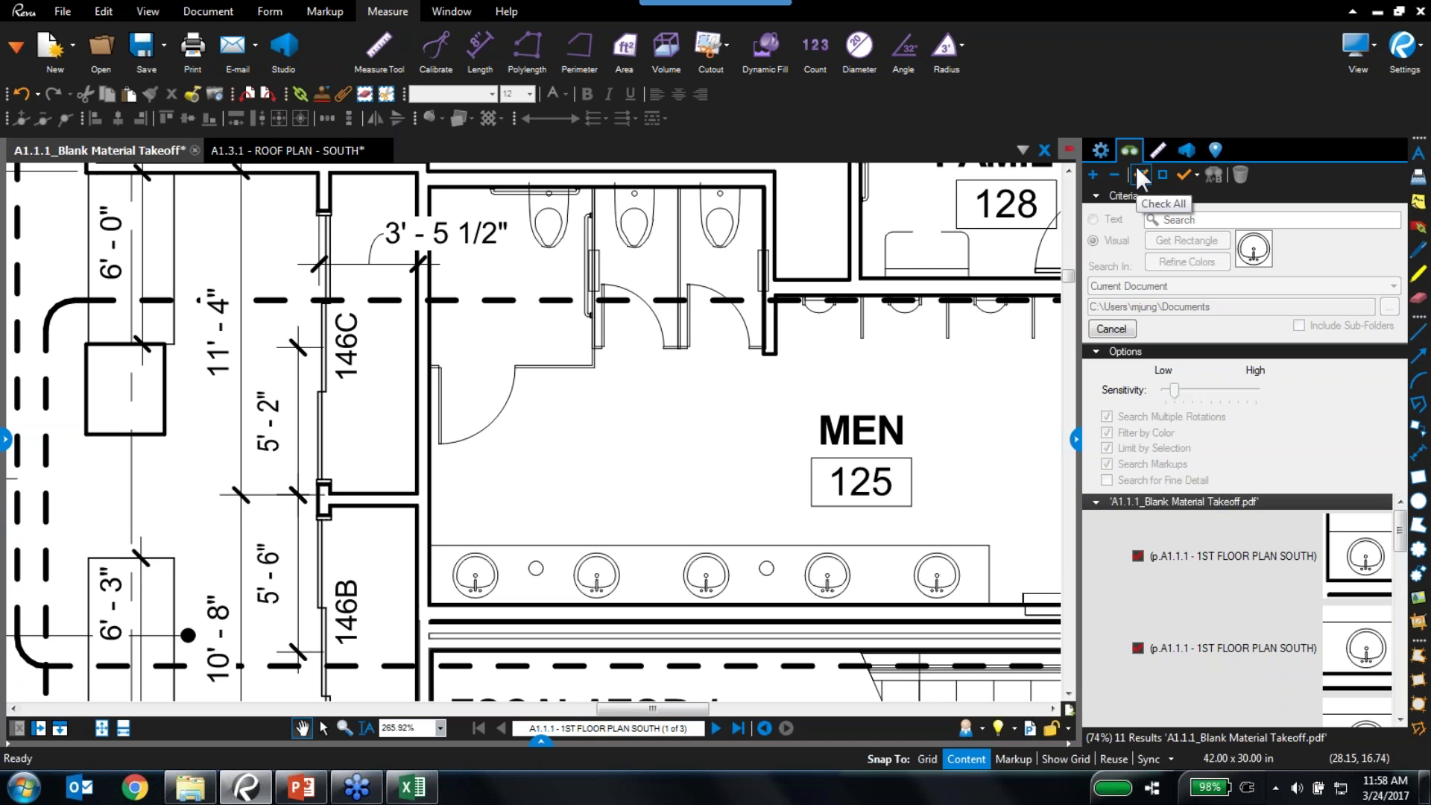
{"action": "left_click", "coordinate": [1196, 176]}
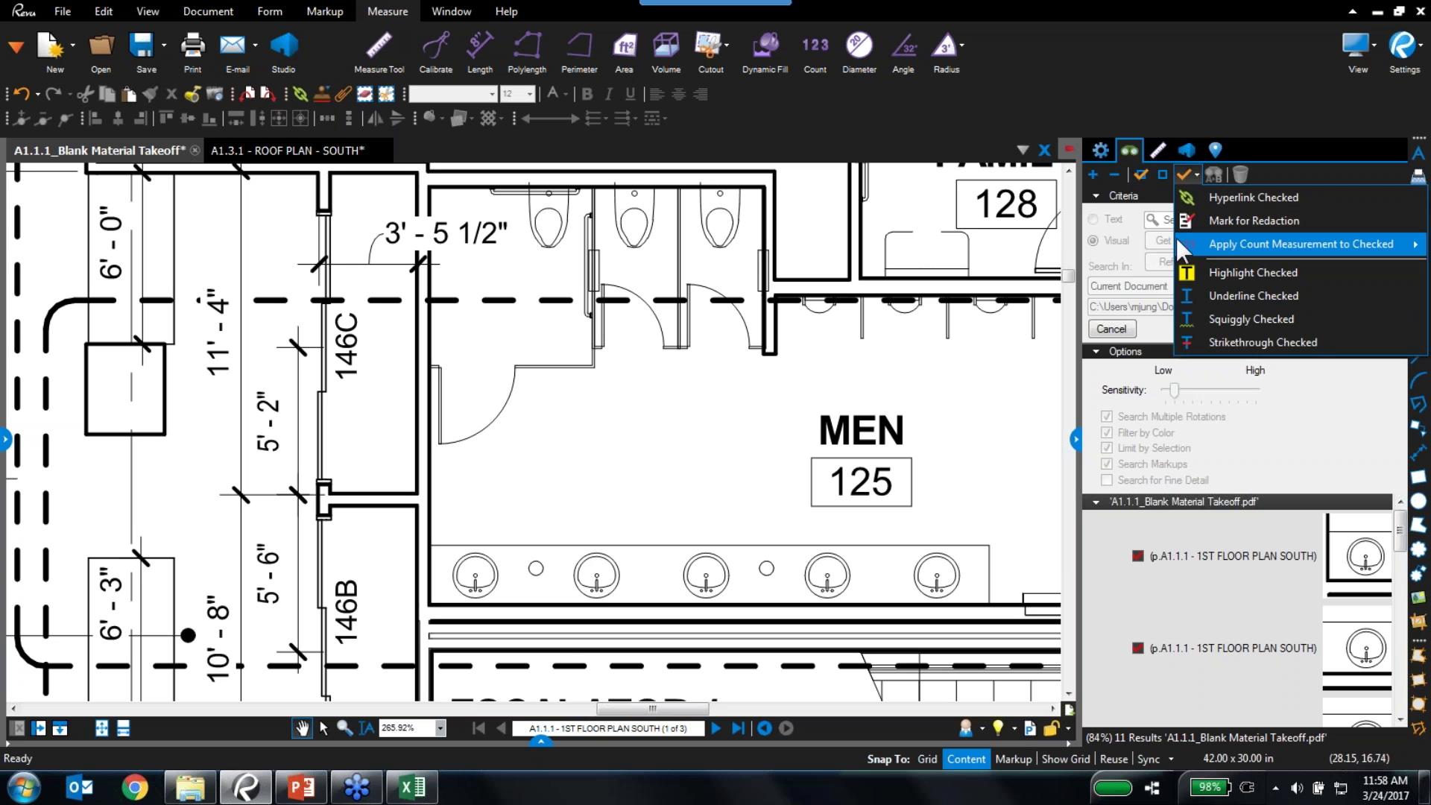
Apply the Sink 01 count measurement to the checked sink search results and check the marks in the men's and women's restrooms
{"action": "mouse_move", "coordinate": [1207, 246]}
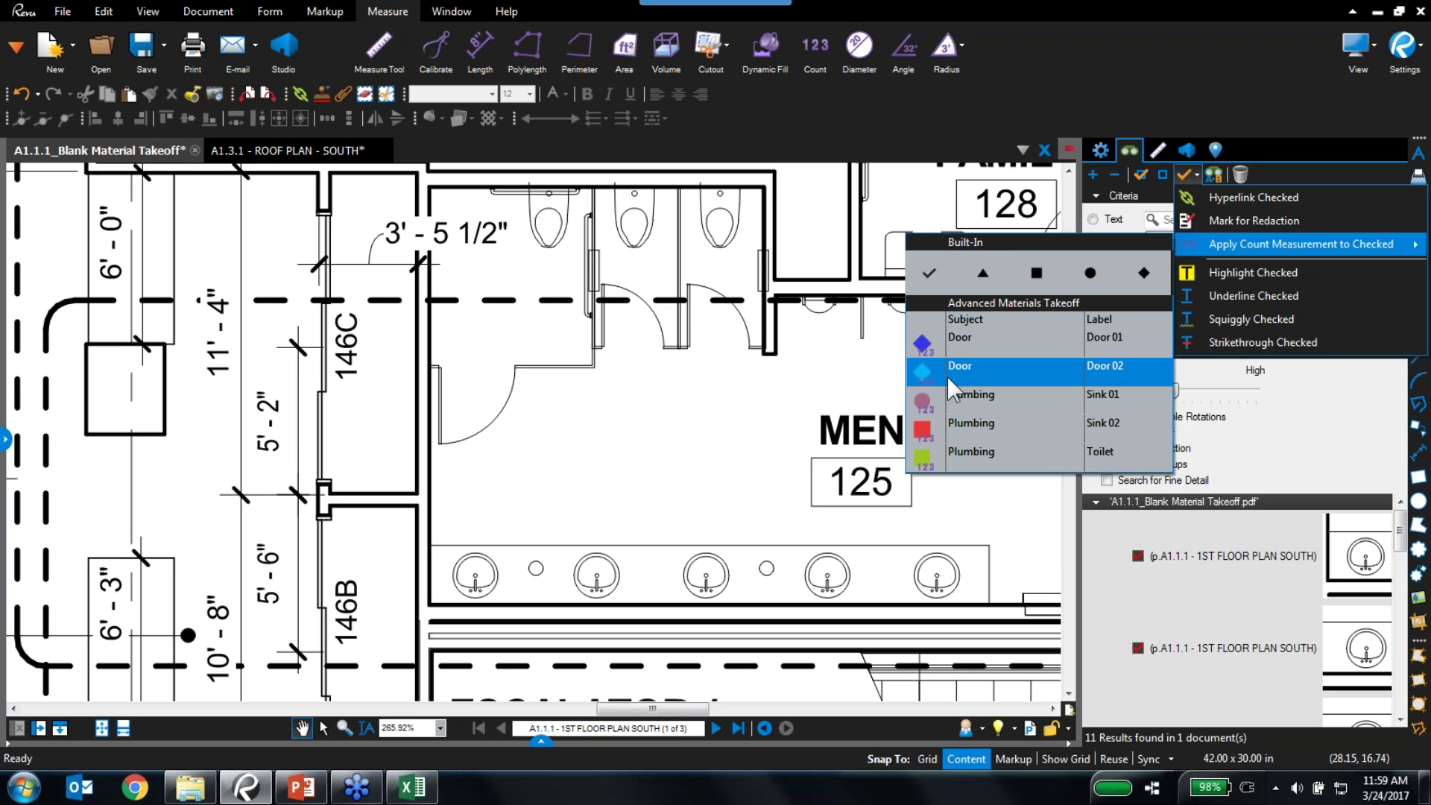
{"action": "left_click", "coordinate": [923, 405]}
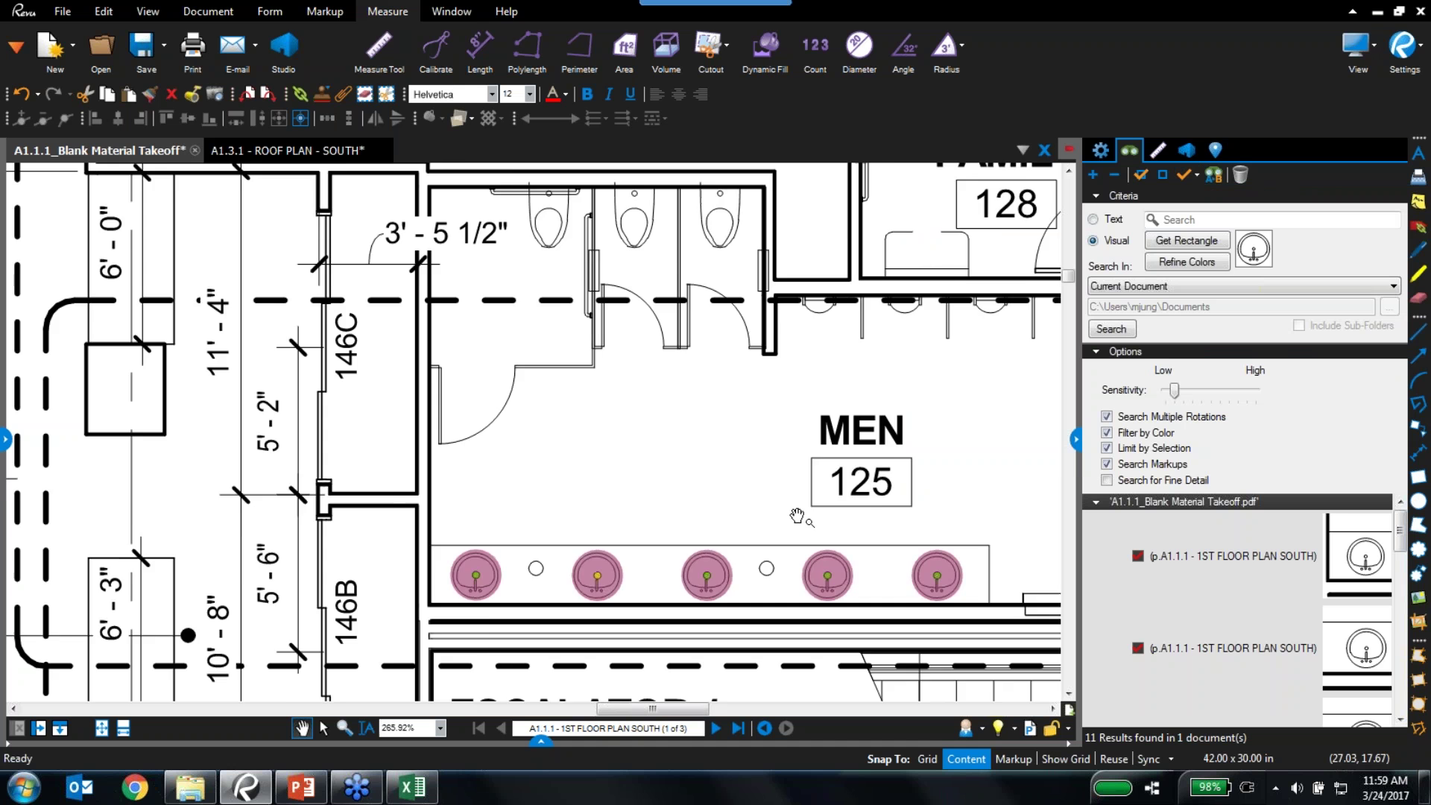
{"action": "scroll", "coordinate": [801, 518], "scroll_direction": "down", "scroll_amount": 4}
{"action": "left_click_drag", "start_coordinate": [746, 316], "coordinate": [720, 550]}
{"action": "scroll", "coordinate": [668, 371], "scroll_direction": "up", "scroll_amount": 1}
{"action": "scroll", "coordinate": [667, 370], "scroll_direction": "up", "scroll_amount": 3}
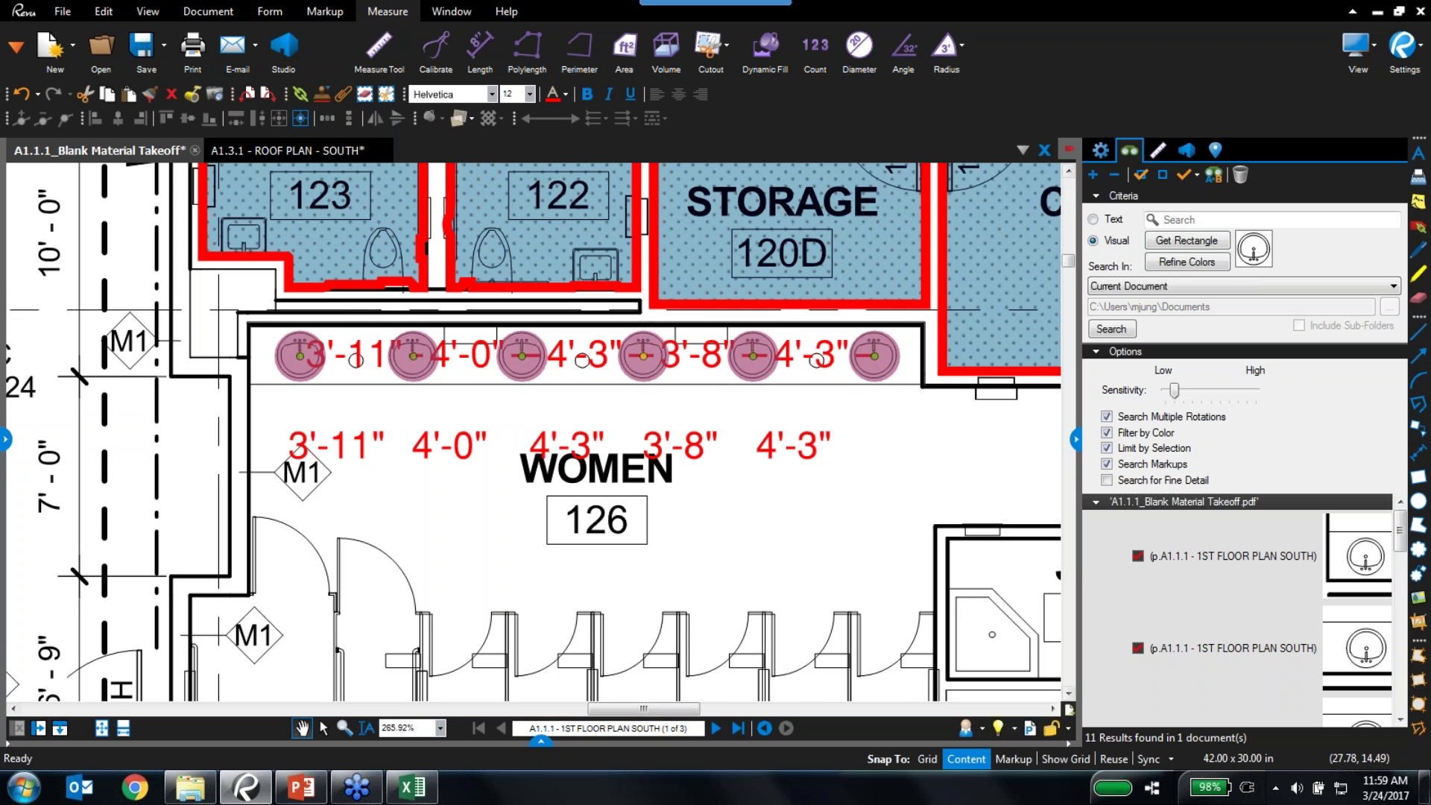
{"action": "scroll", "coordinate": [905, 399], "scroll_direction": "down", "scroll_amount": 3}
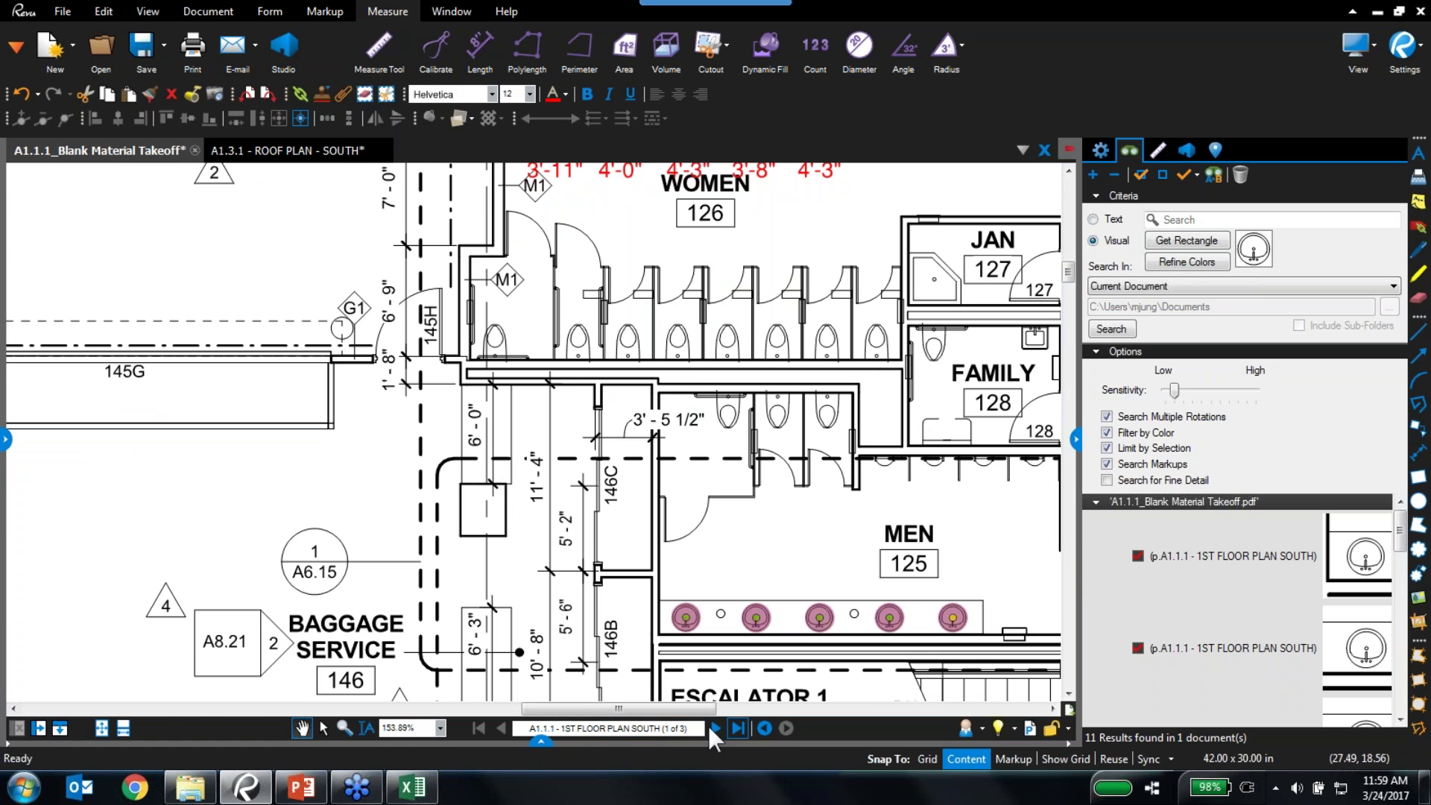
Show the markups list below the plan and split the whole Sink 01 count into individual count markups
{"action": "left_click", "coordinate": [540, 741]}
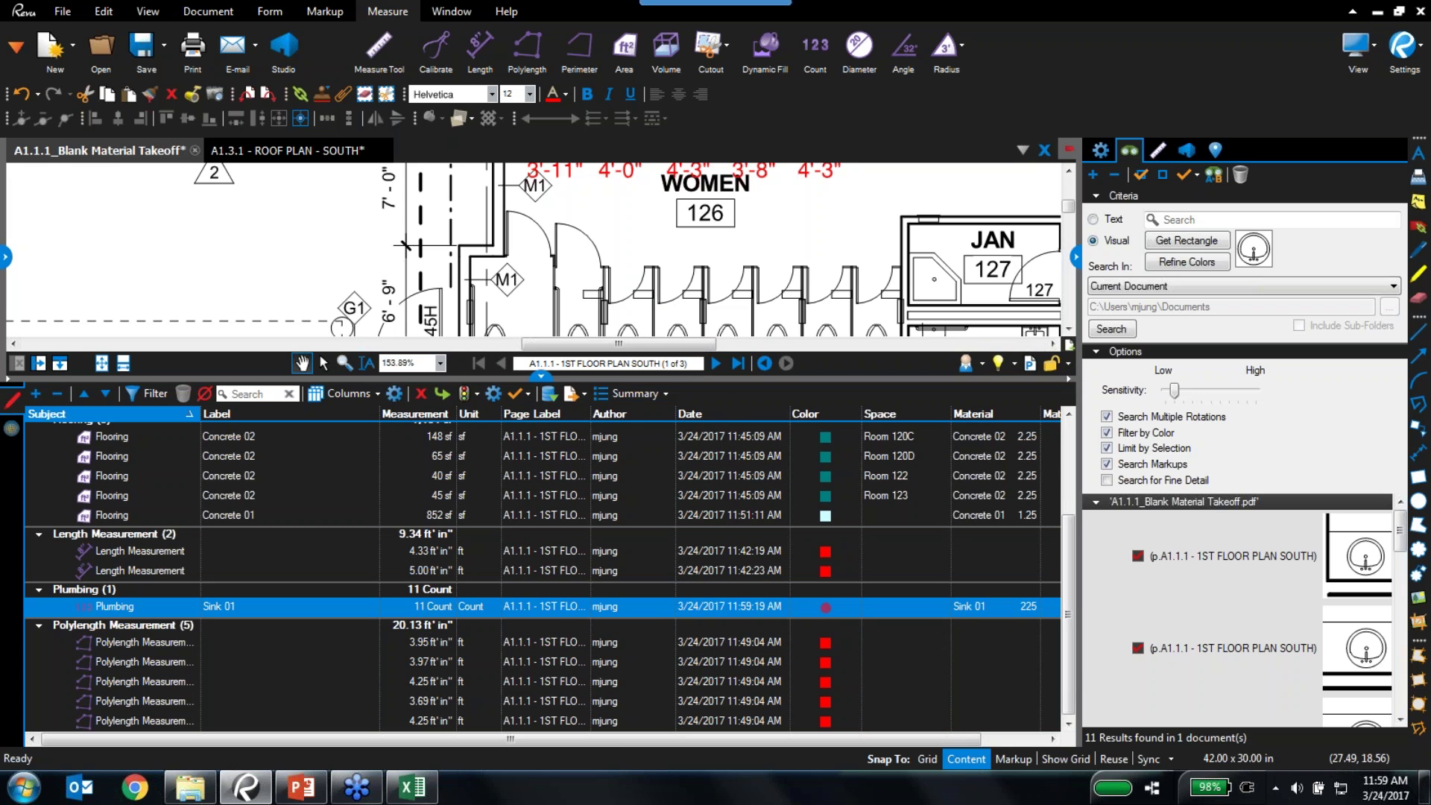
{"action": "left_click", "coordinate": [540, 377]}
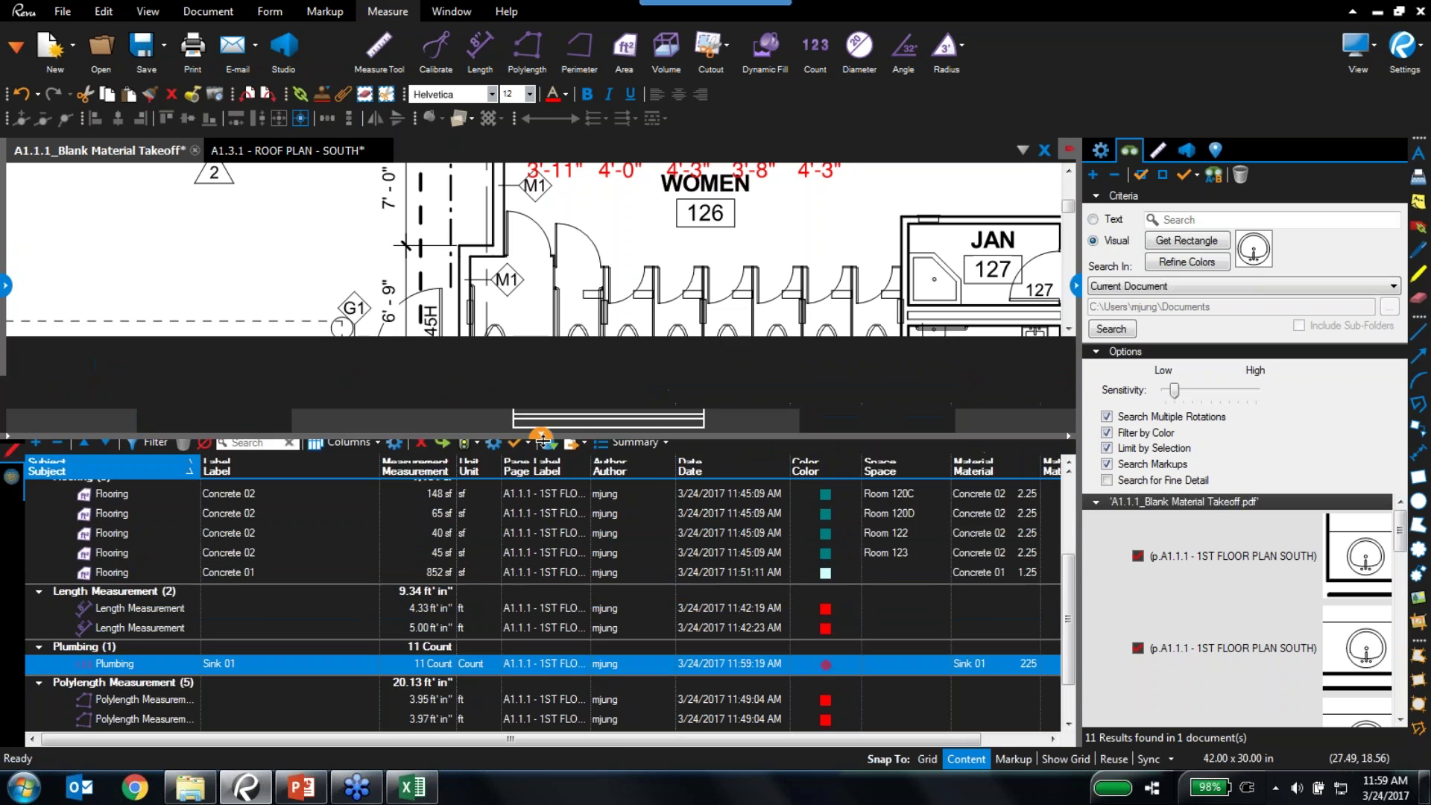
{"action": "left_click_drag", "start_coordinate": [734, 337], "coordinate": [700, 409]}
{"action": "scroll", "coordinate": [700, 409], "scroll_direction": "down", "scroll_amount": 5}
{"action": "scroll", "coordinate": [701, 409], "scroll_direction": "up", "scroll_amount": 4}
{"action": "left_click_drag", "start_coordinate": [861, 377], "coordinate": [591, 393]}
{"action": "right_click", "coordinate": [613, 387]}
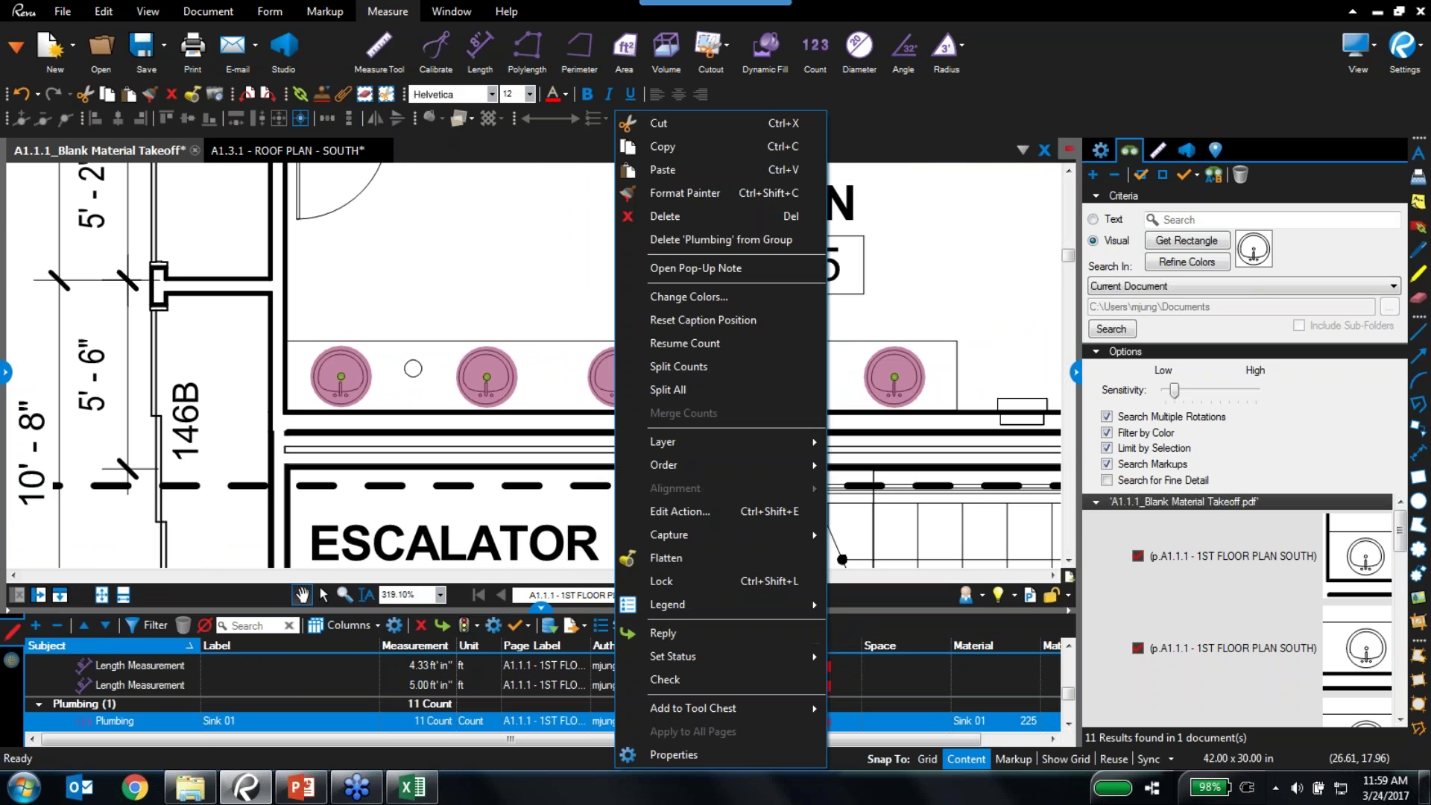
{"action": "left_click", "coordinate": [667, 389]}
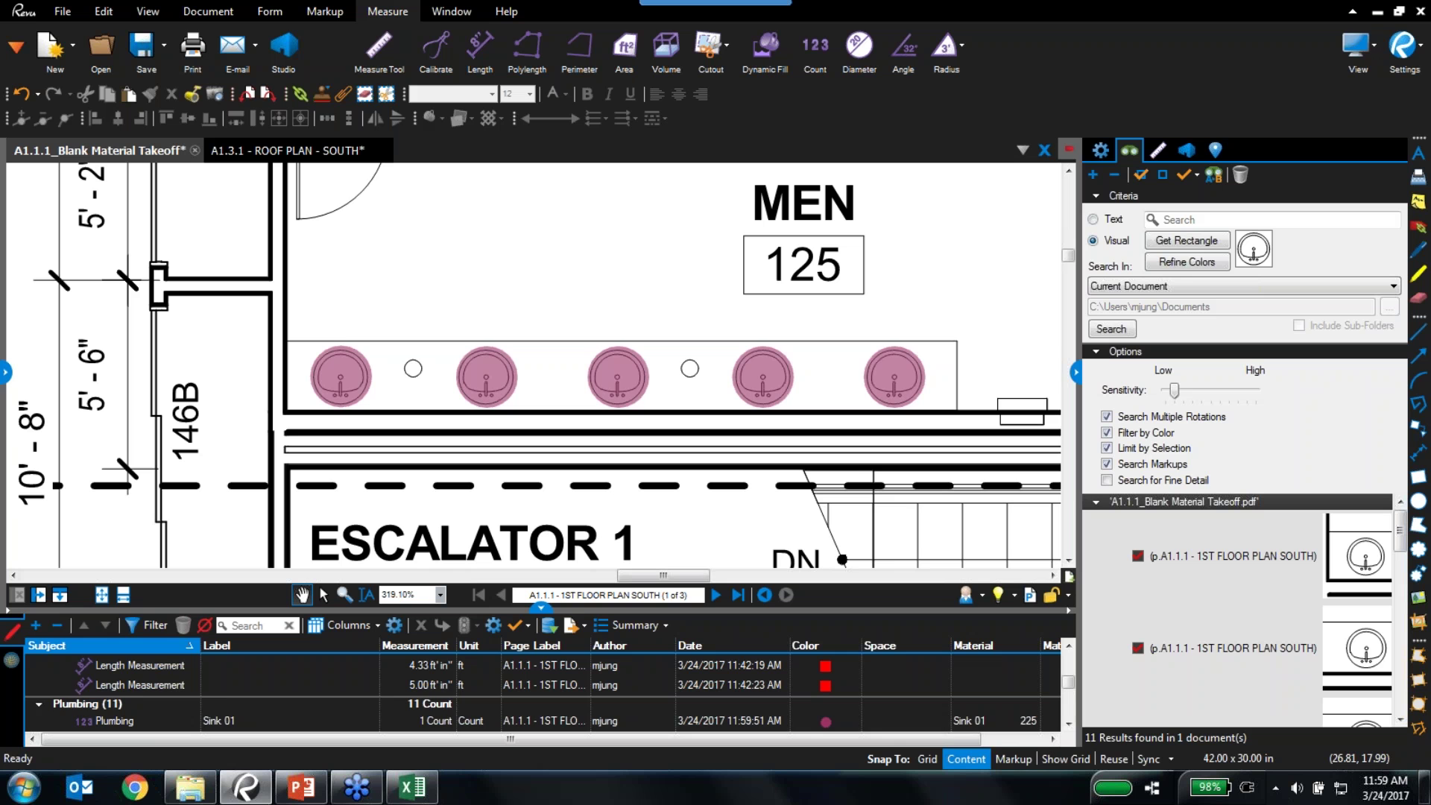
Review the count options of a men's room sink and the individual Sink 01 entries under Plumbing in the markups list
{"action": "left_click", "coordinate": [898, 378]}
{"action": "right_click", "coordinate": [900, 378]}
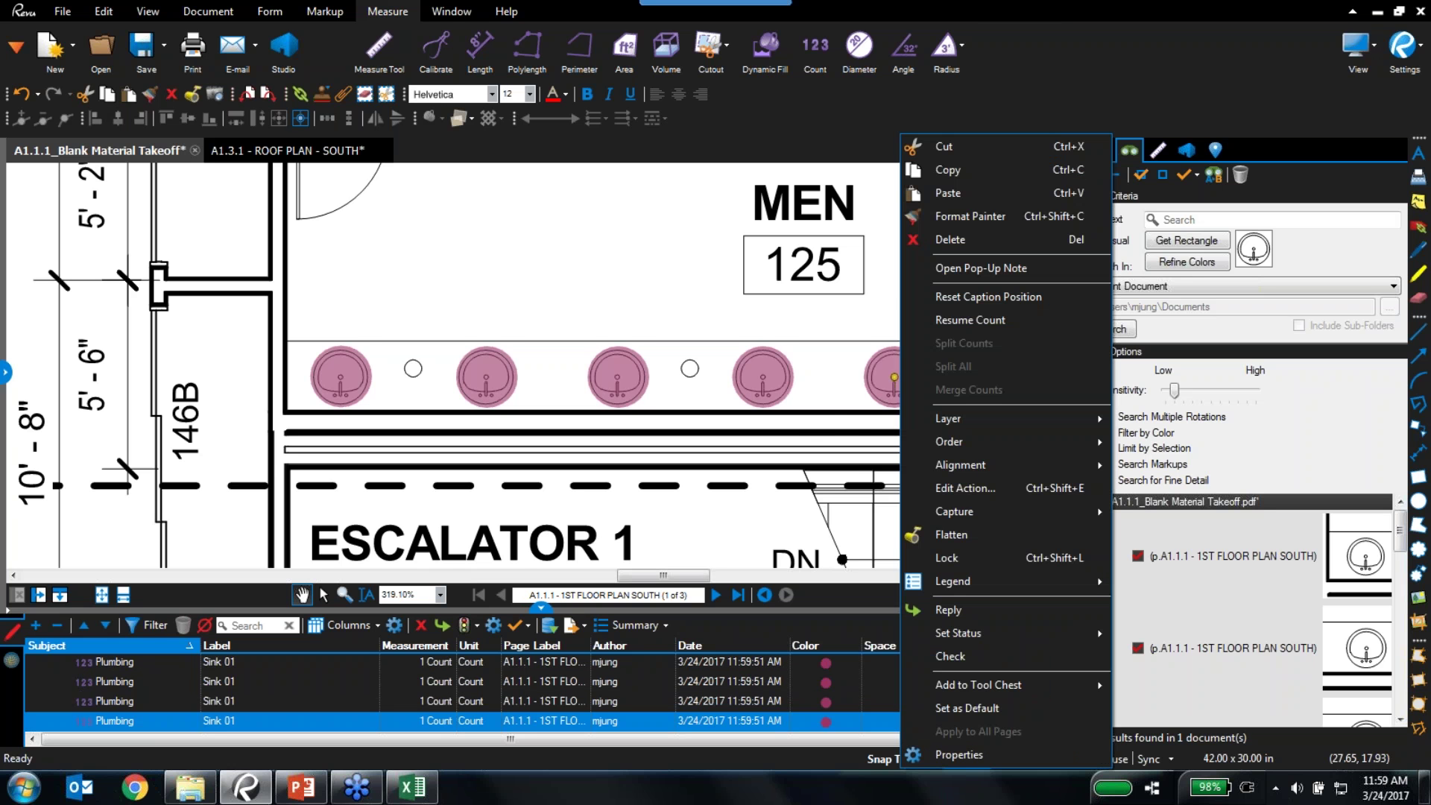
{"action": "left_click", "coordinate": [972, 320]}
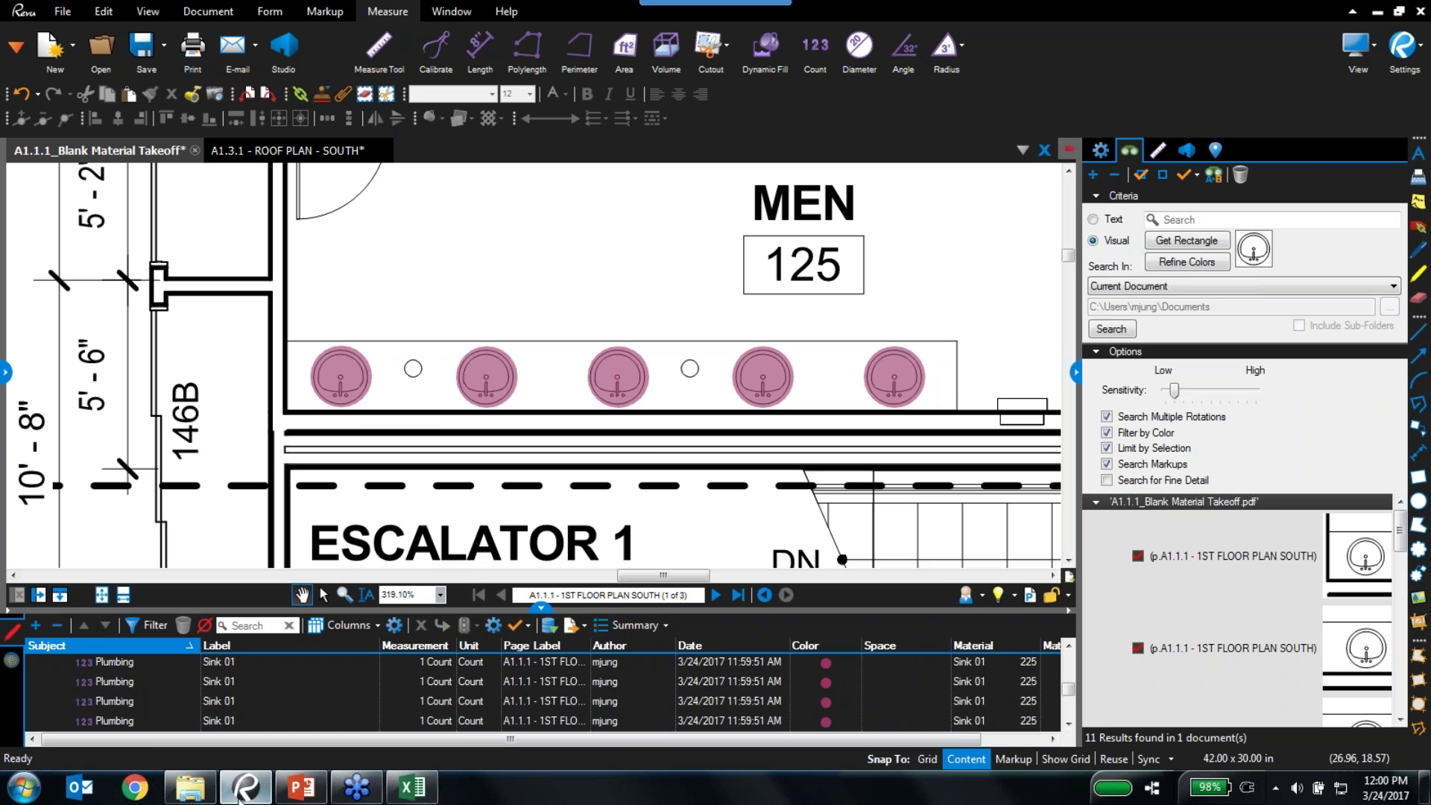
{"action": "scroll", "coordinate": [933, 679], "scroll_direction": "down", "scroll_amount": 4}
{"action": "scroll", "coordinate": [934, 679], "scroll_direction": "up", "scroll_amount": 2}
{"action": "left_click", "coordinate": [541, 610]}
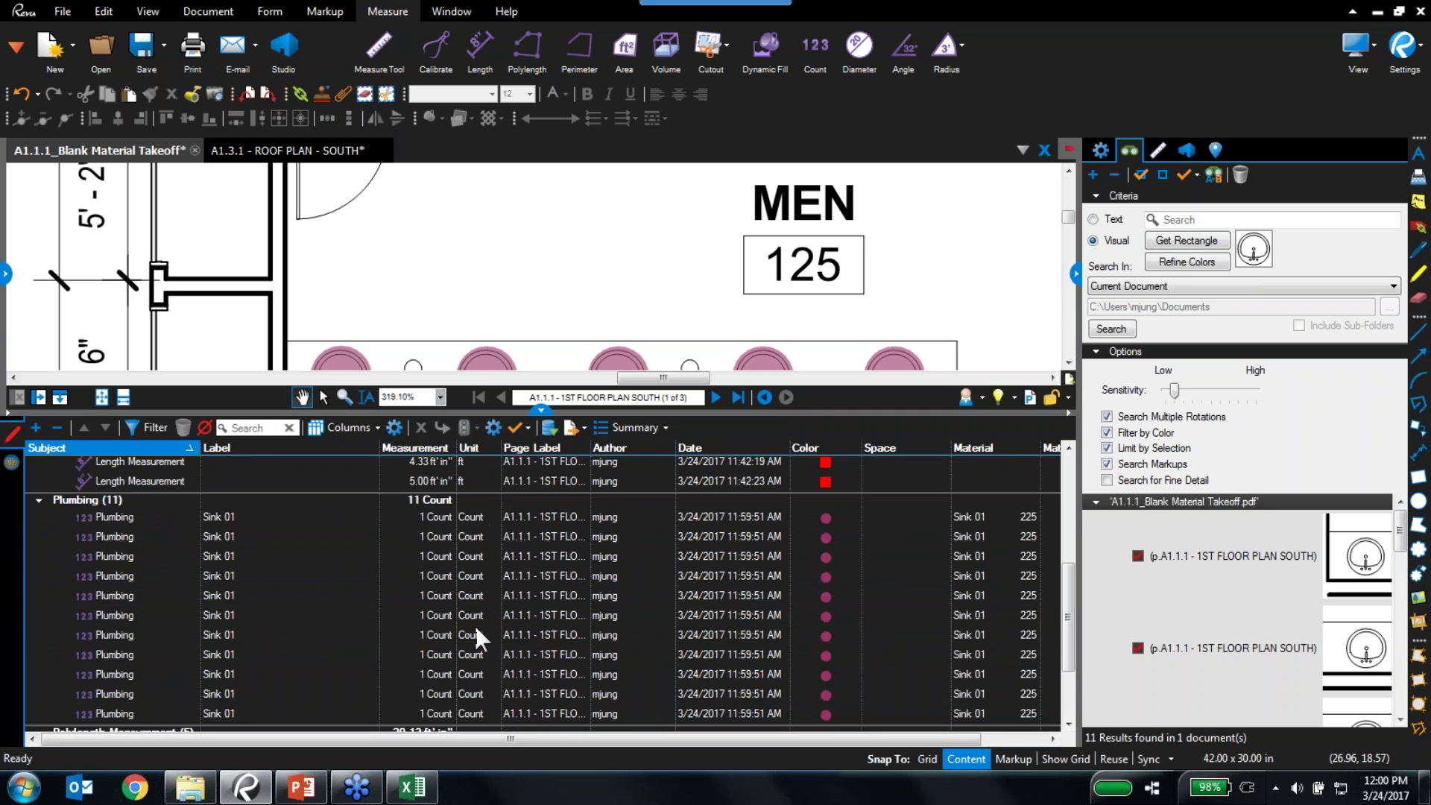
{"action": "left_click_drag", "start_coordinate": [541, 412], "coordinate": [524, 516]}
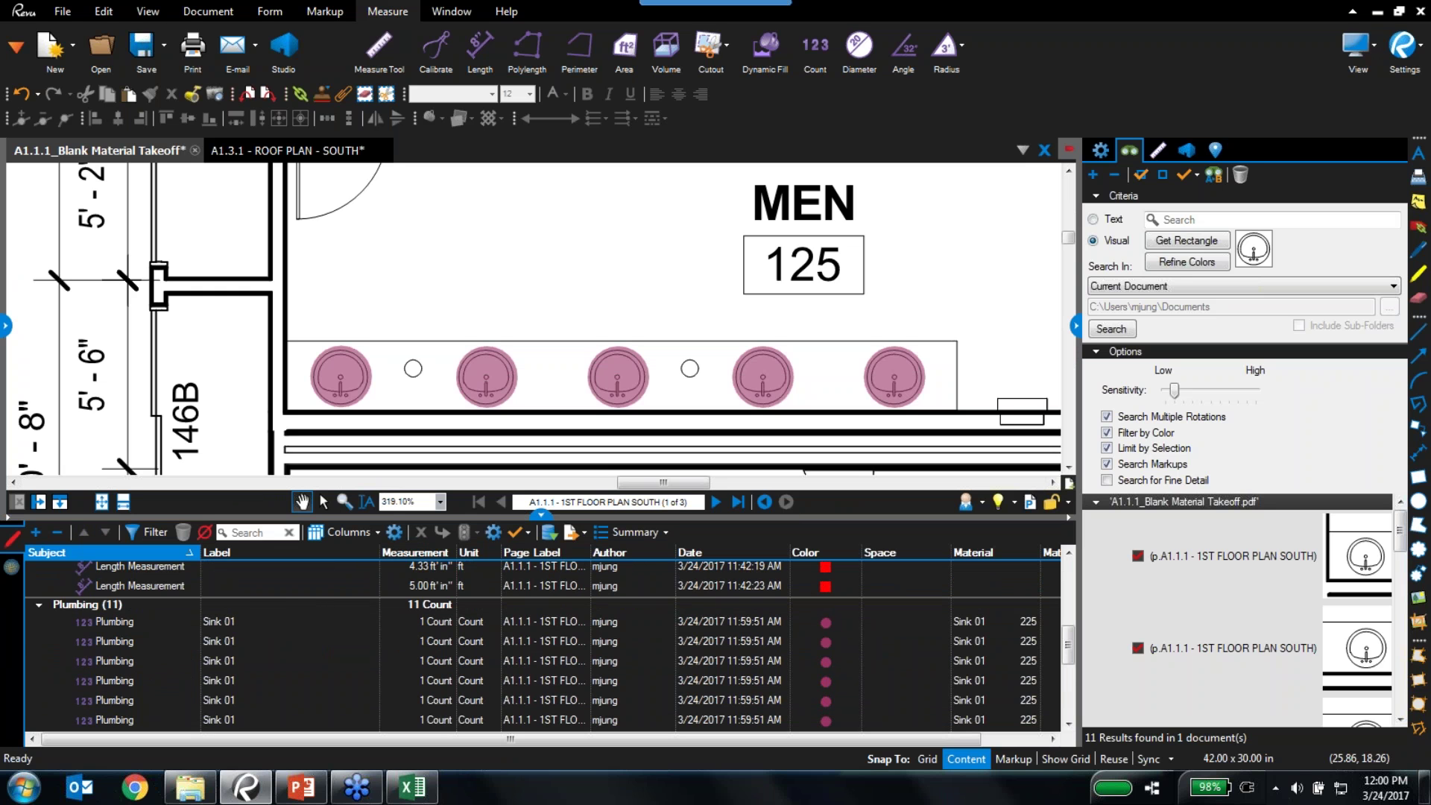
Select the five sink counts in the Men 125 room and merge them into one count
{"action": "left_click", "coordinate": [321, 500]}
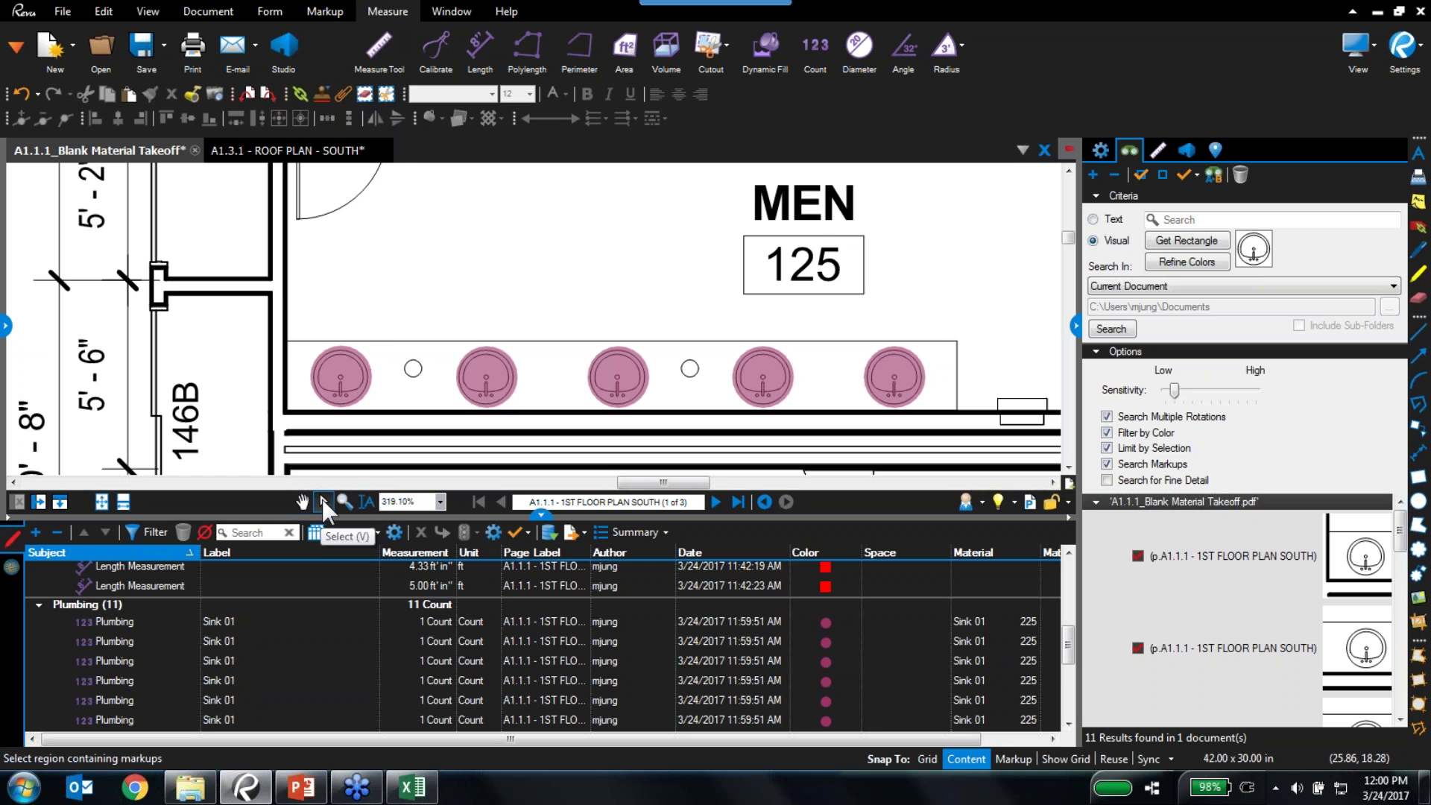
{"action": "left_click_drag", "start_coordinate": [290, 298], "coordinate": [956, 432]}
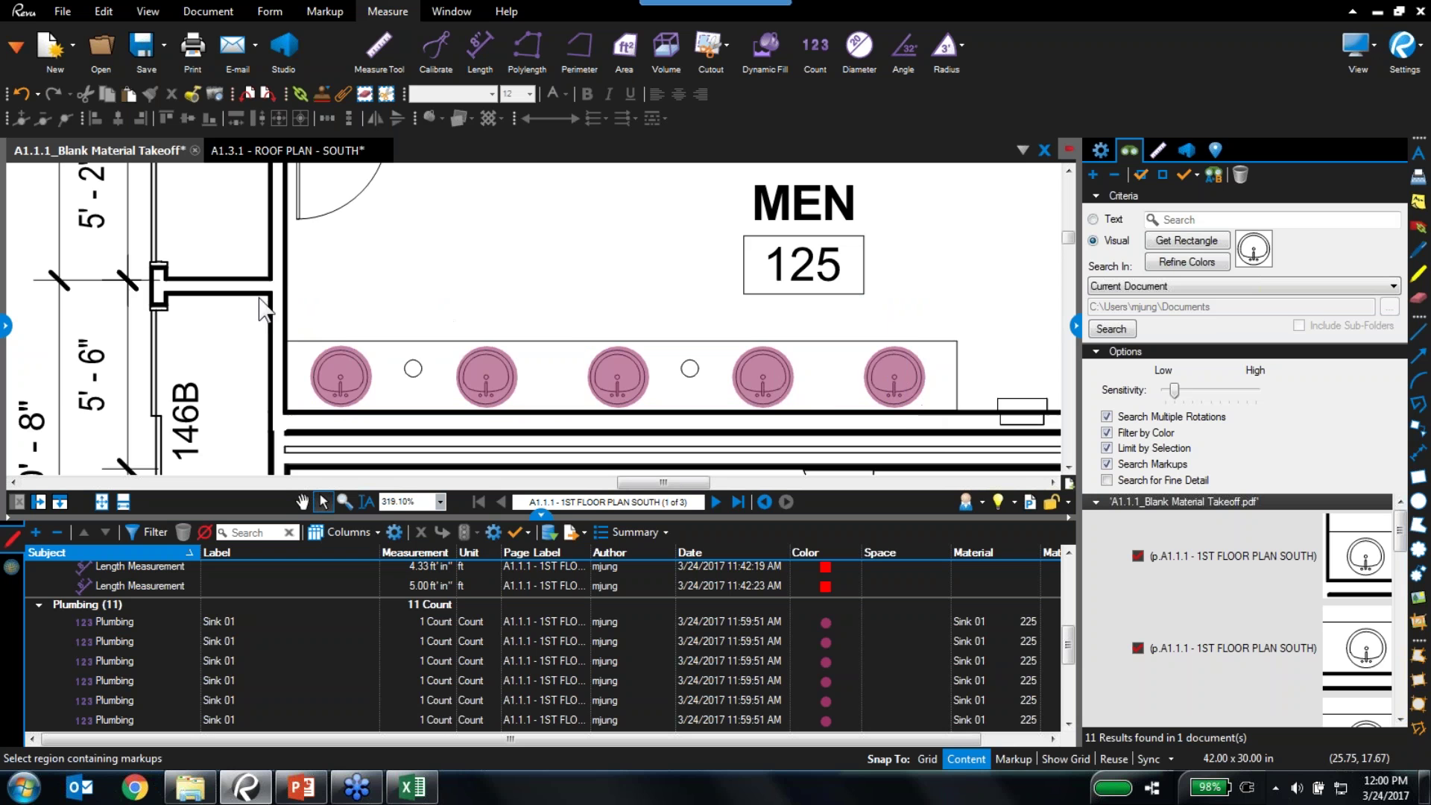
{"action": "mouse_move", "coordinate": [248, 284]}
{"action": "left_mouse_down"}
{"action": "mouse_move", "coordinate": [1074, 486]}
{"action": "mouse_move", "coordinate": [680, 301]}
{"action": "mouse_move", "coordinate": [852, 372]}
{"action": "left_mouse_up"}
{"action": "right_click", "coordinate": [761, 265]}
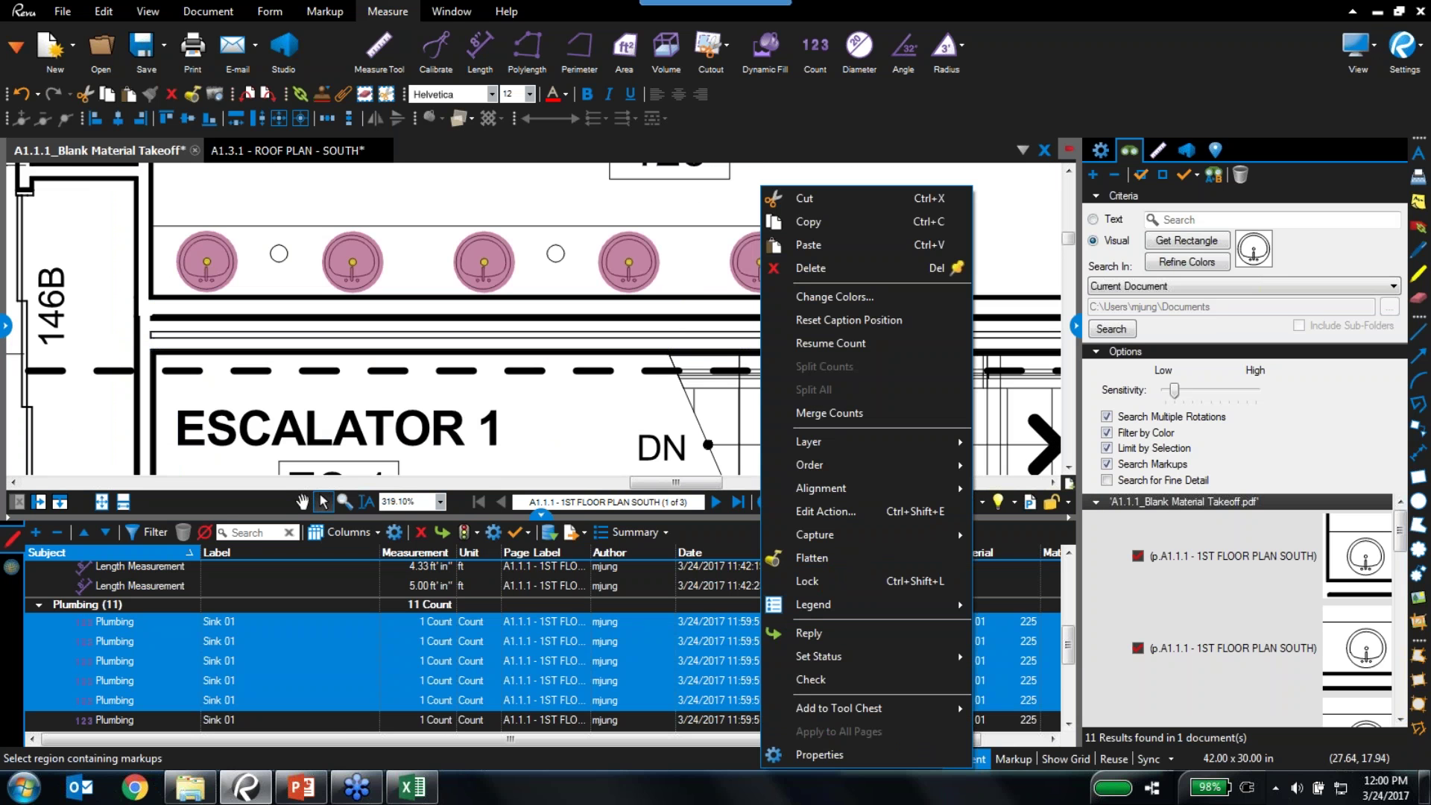
{"action": "left_click", "coordinate": [828, 412]}
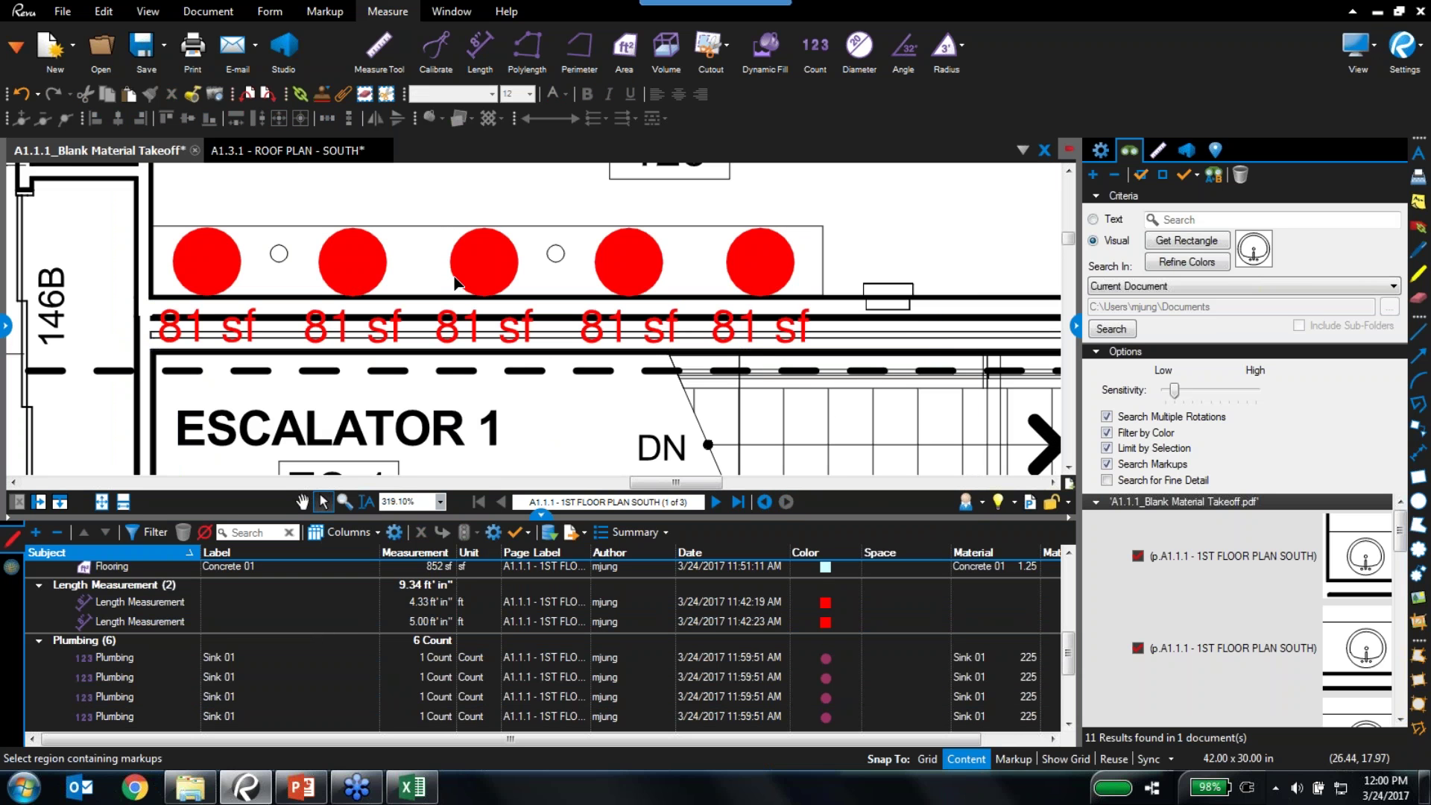
Review the markups list, close it, and examine the sink counts and toilet stalls in the Women 126 room
{"action": "scroll", "coordinate": [532, 691], "scroll_direction": "down", "scroll_amount": 3}
{"action": "scroll", "coordinate": [533, 692], "scroll_direction": "up", "scroll_amount": 4}
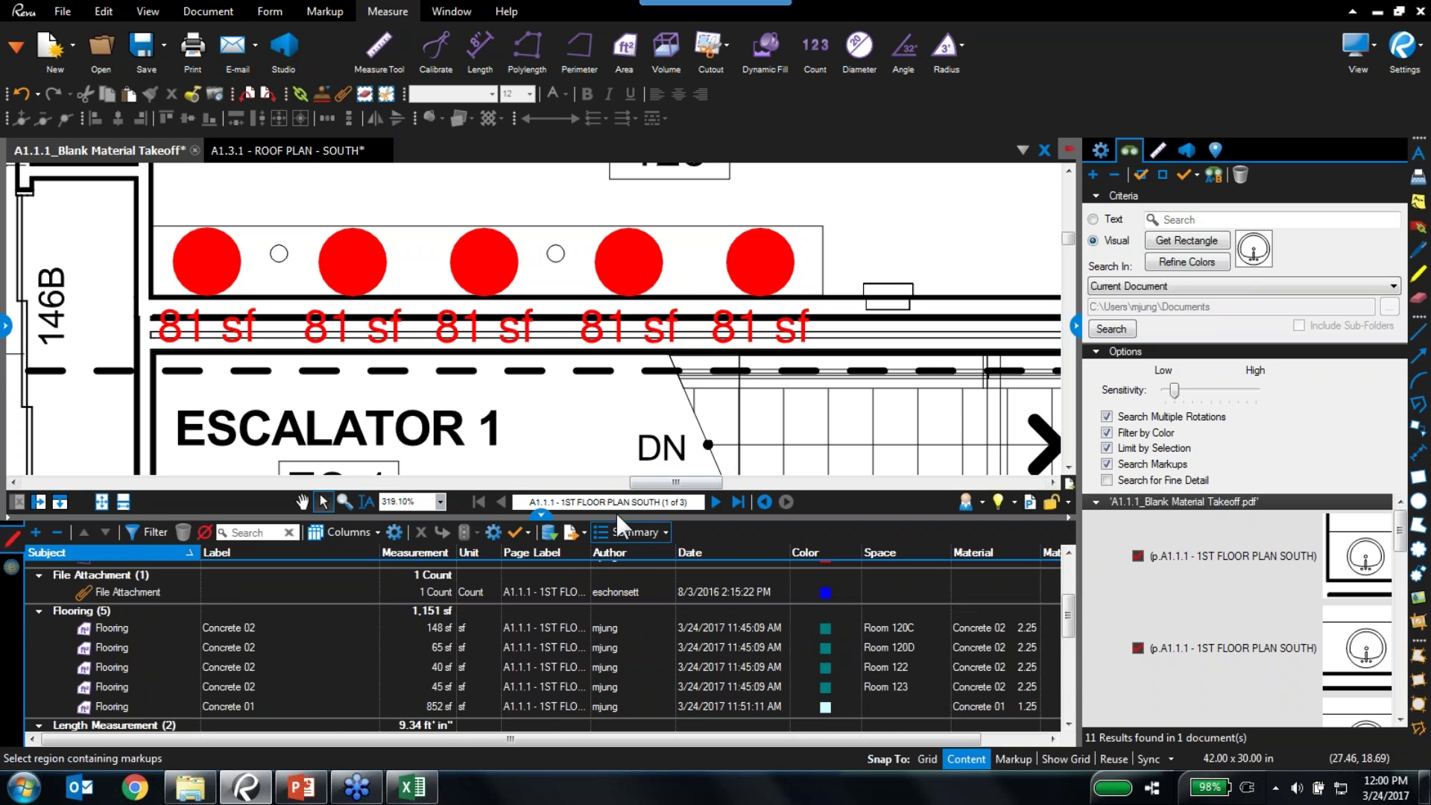
{"action": "left_click", "coordinate": [564, 529]}
{"action": "left_click_drag", "start_coordinate": [608, 438], "coordinate": [639, 514]}
{"action": "scroll", "coordinate": [440, 369], "scroll_direction": "up", "scroll_amount": 6}
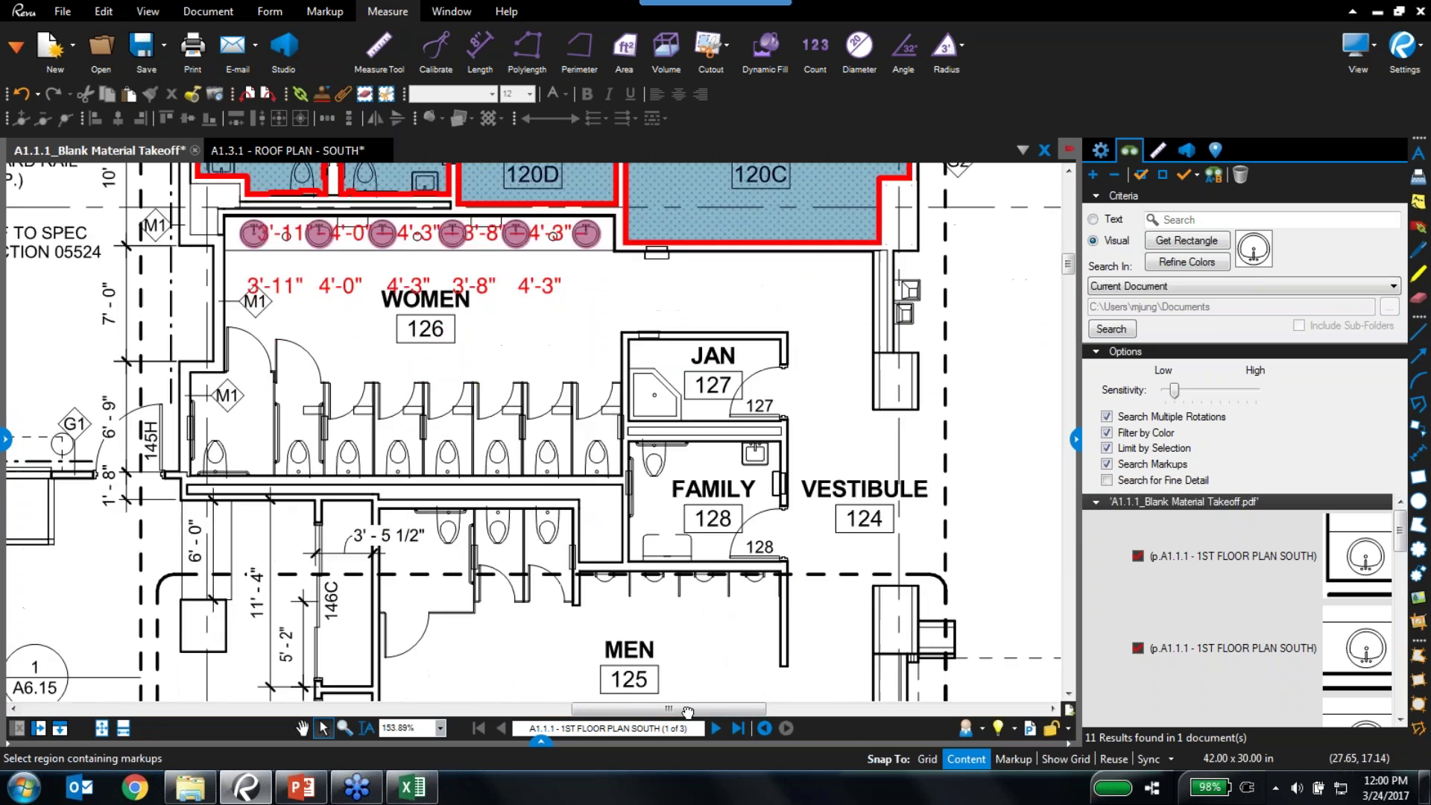
{"action": "scroll", "coordinate": [440, 368], "scroll_direction": "up", "scroll_amount": 5}
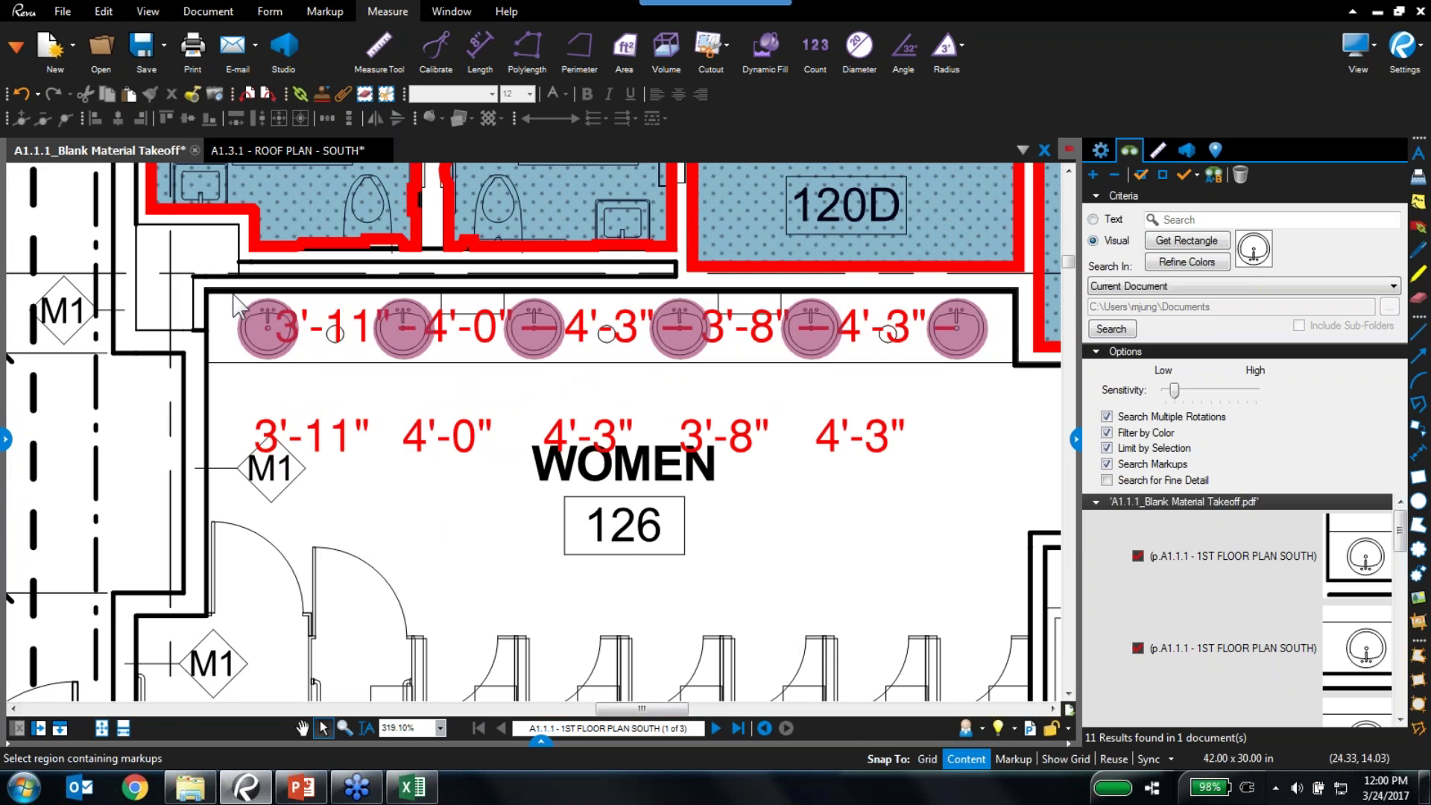
{"action": "scroll", "coordinate": [974, 298], "scroll_direction": "right", "scroll_amount": 1}
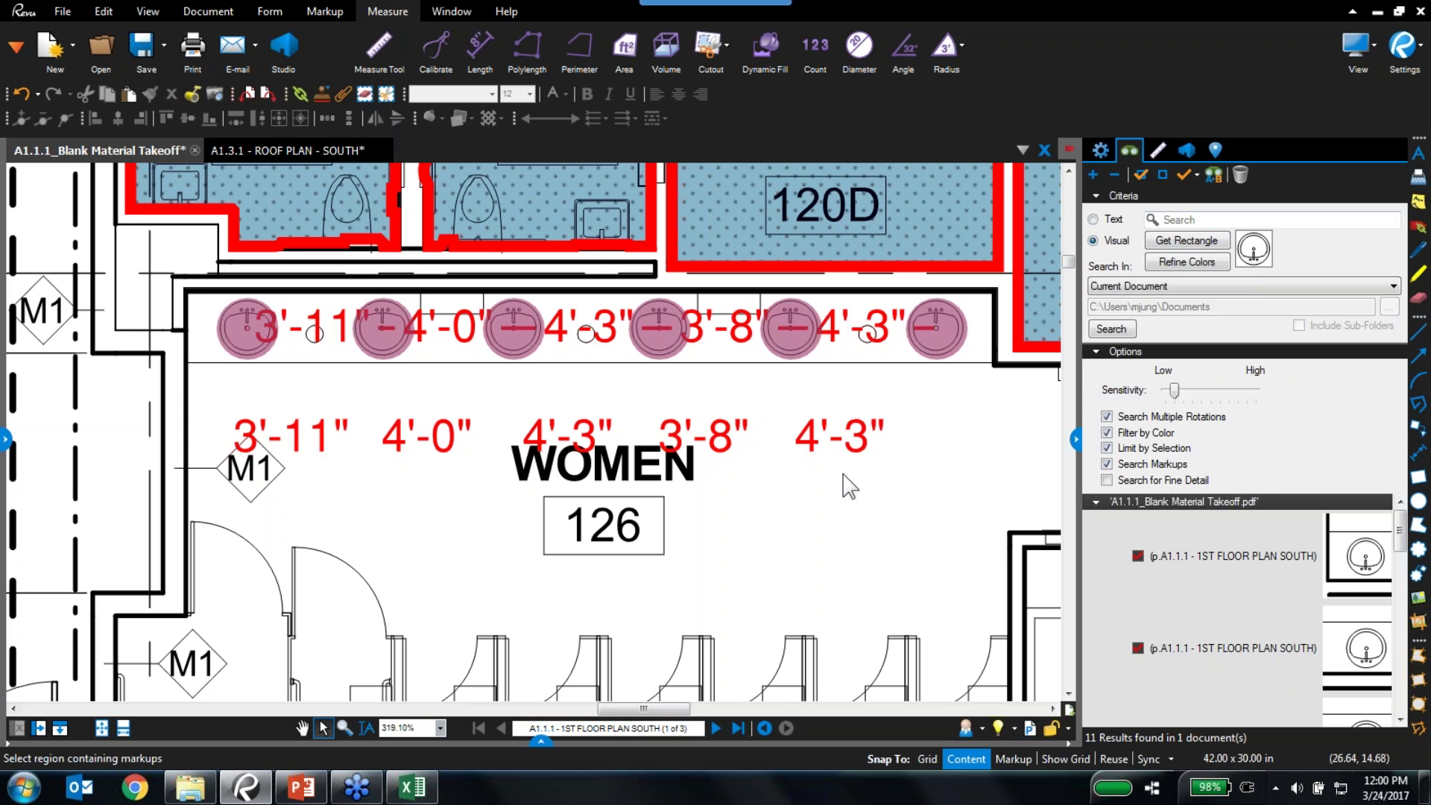
{"action": "left_click_drag", "start_coordinate": [774, 598], "coordinate": [915, 501]}
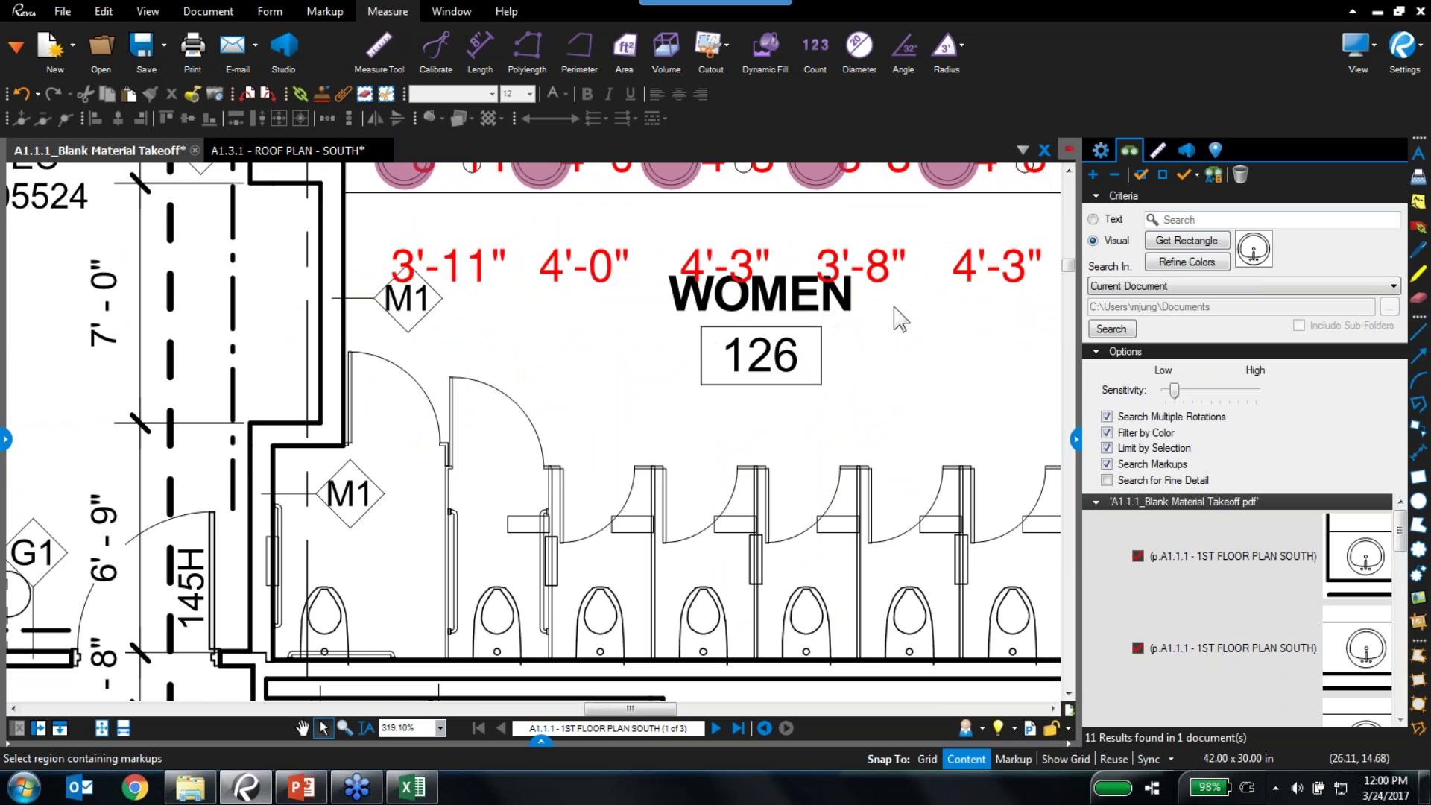
Hide the search panel and show the tool chest, checking the options available for the Sink 01 tool
{"action": "left_click", "coordinate": [1075, 440]}
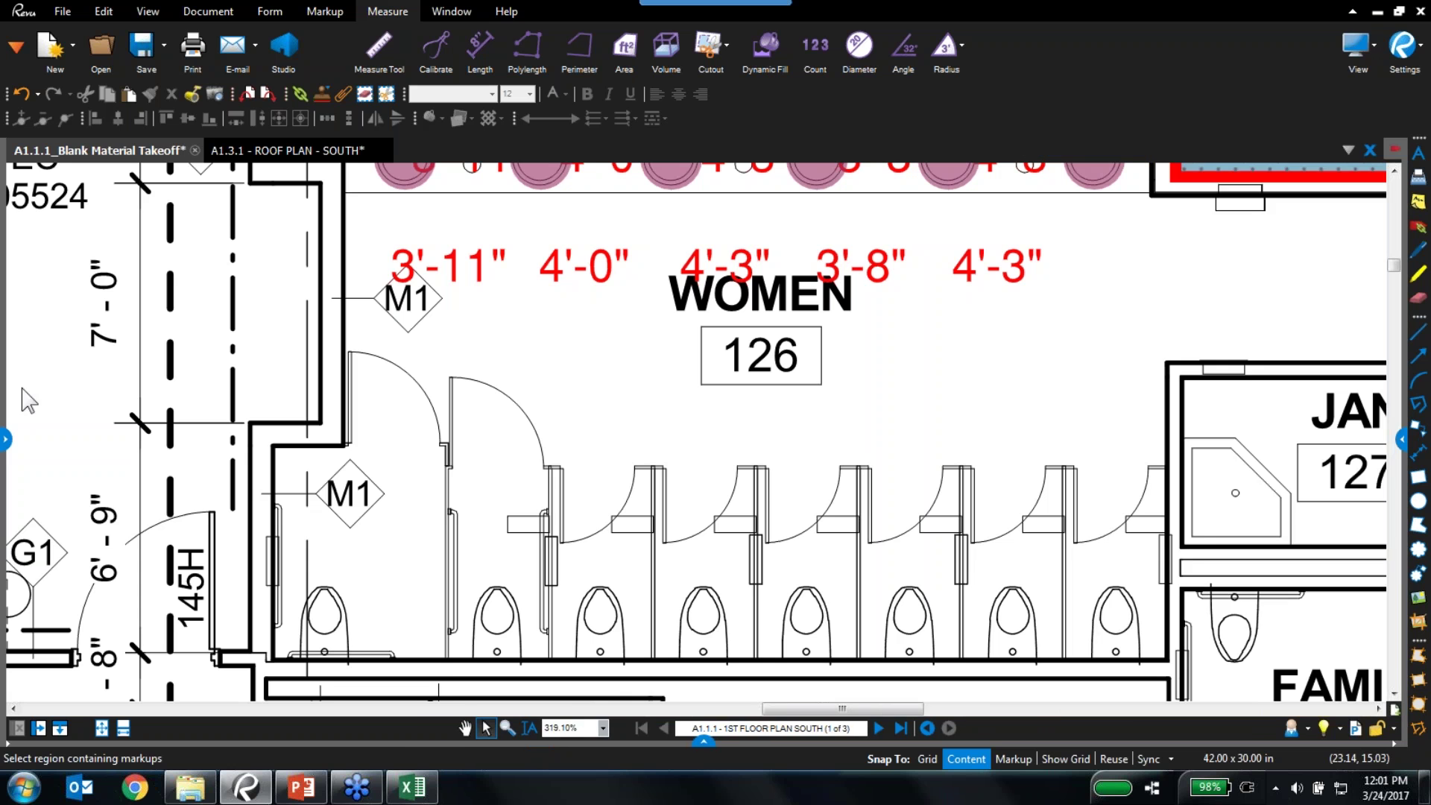
{"action": "left_click", "coordinate": [5, 439]}
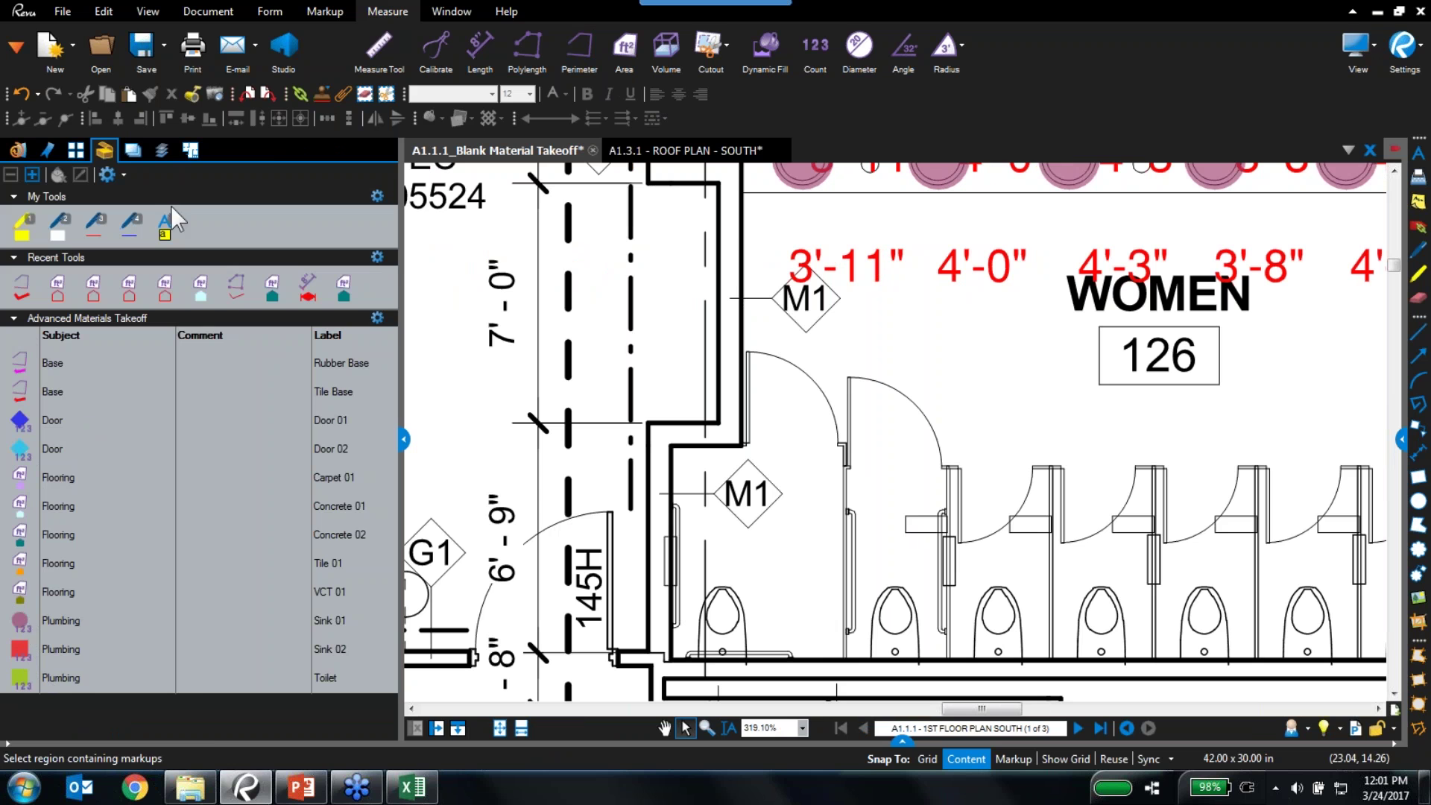
{"action": "right_click", "coordinate": [15, 619]}
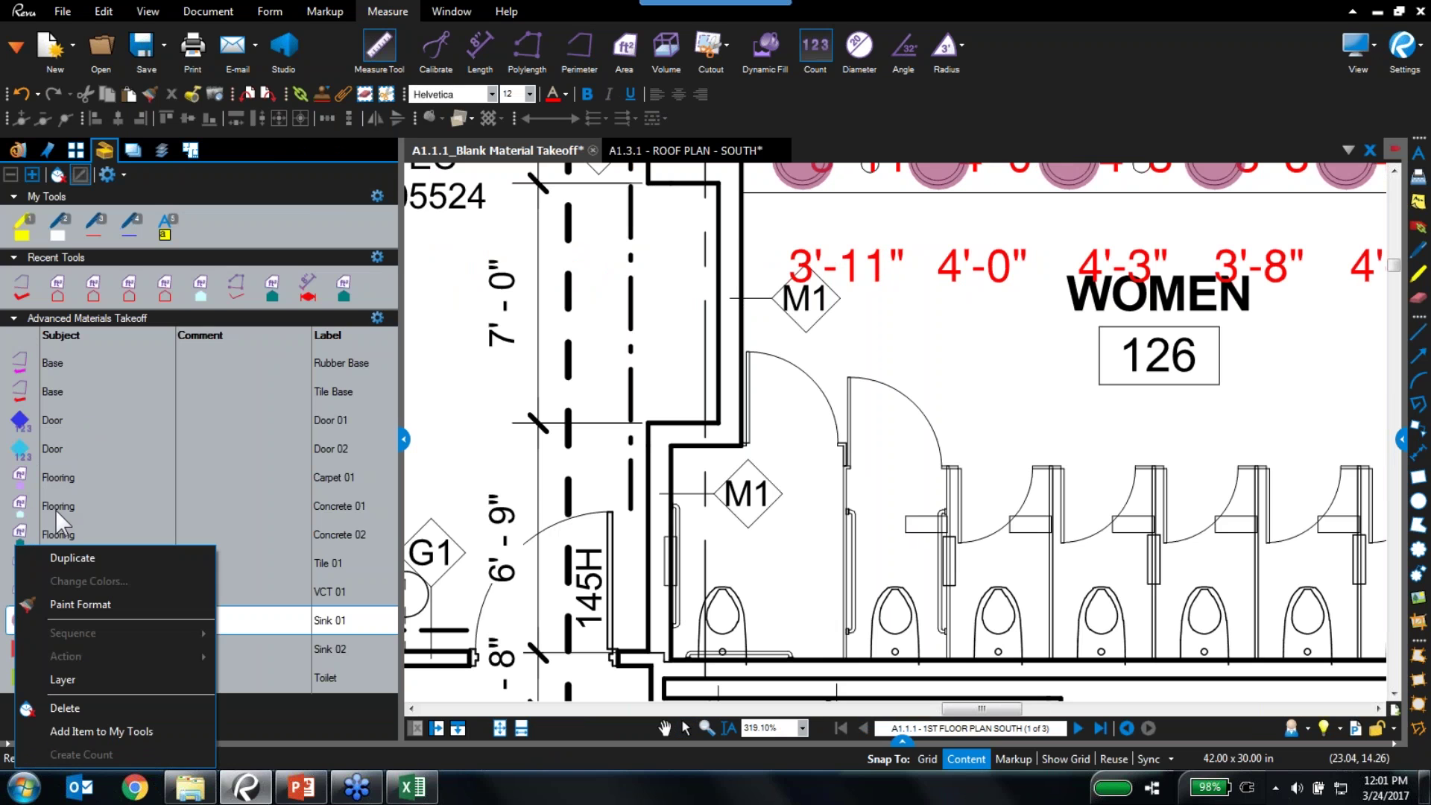
{"action": "left_click", "coordinate": [198, 479]}
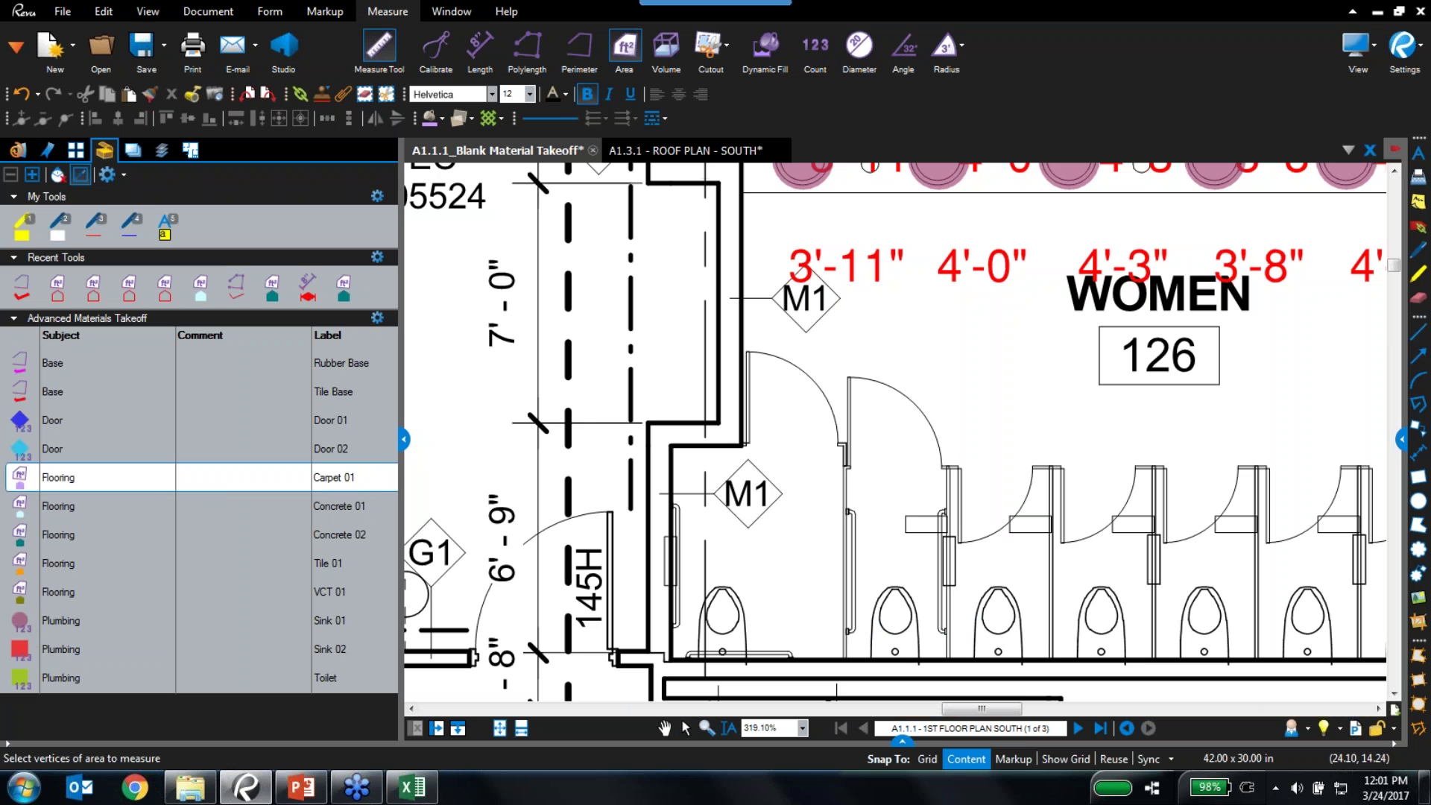
Take a snapshot of the toilet in the second stall and paste the copy beside the Women 126 room label
{"action": "left_click", "coordinate": [103, 12]}
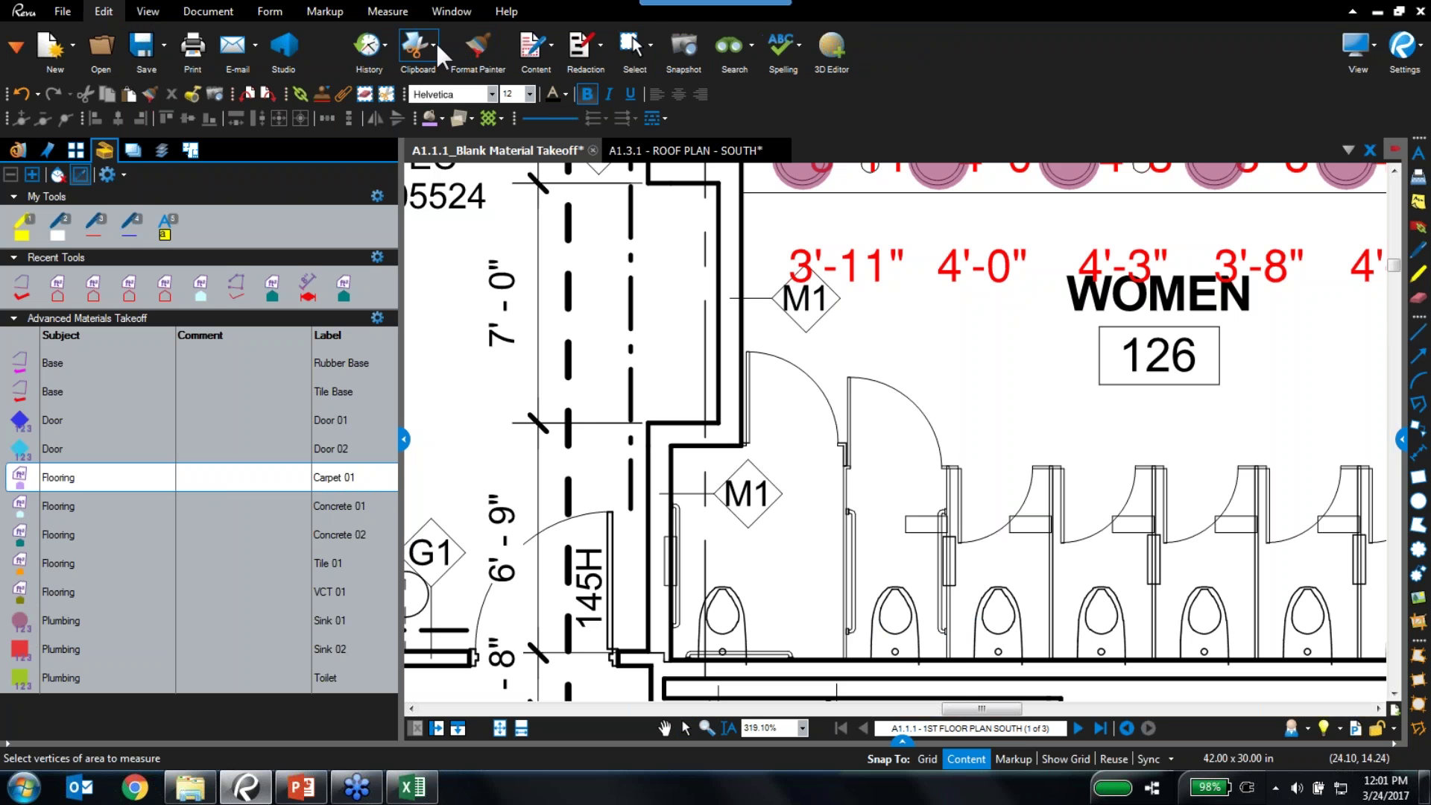
{"action": "left_click", "coordinate": [670, 46]}
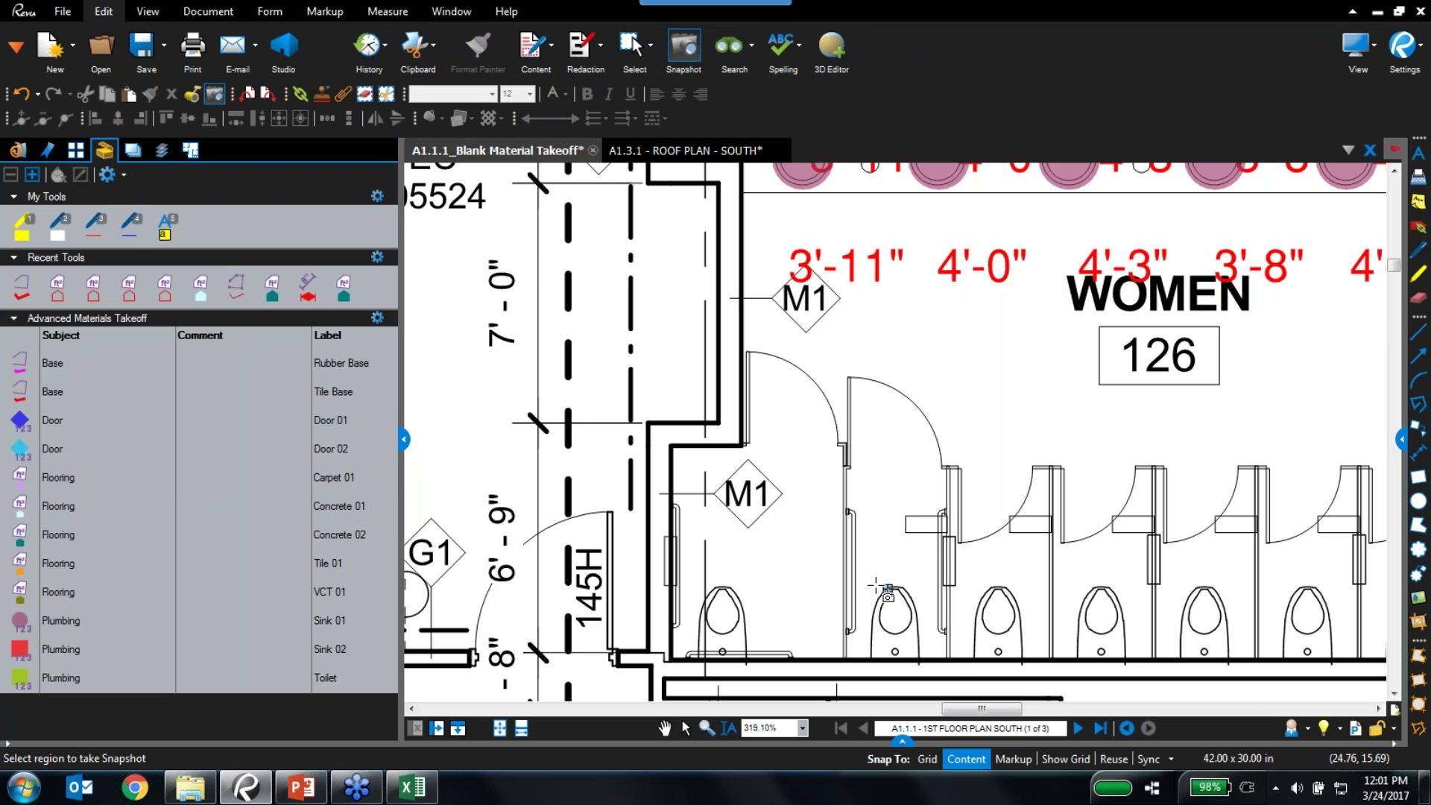
{"action": "left_click_drag", "start_coordinate": [865, 582], "coordinate": [925, 659]}
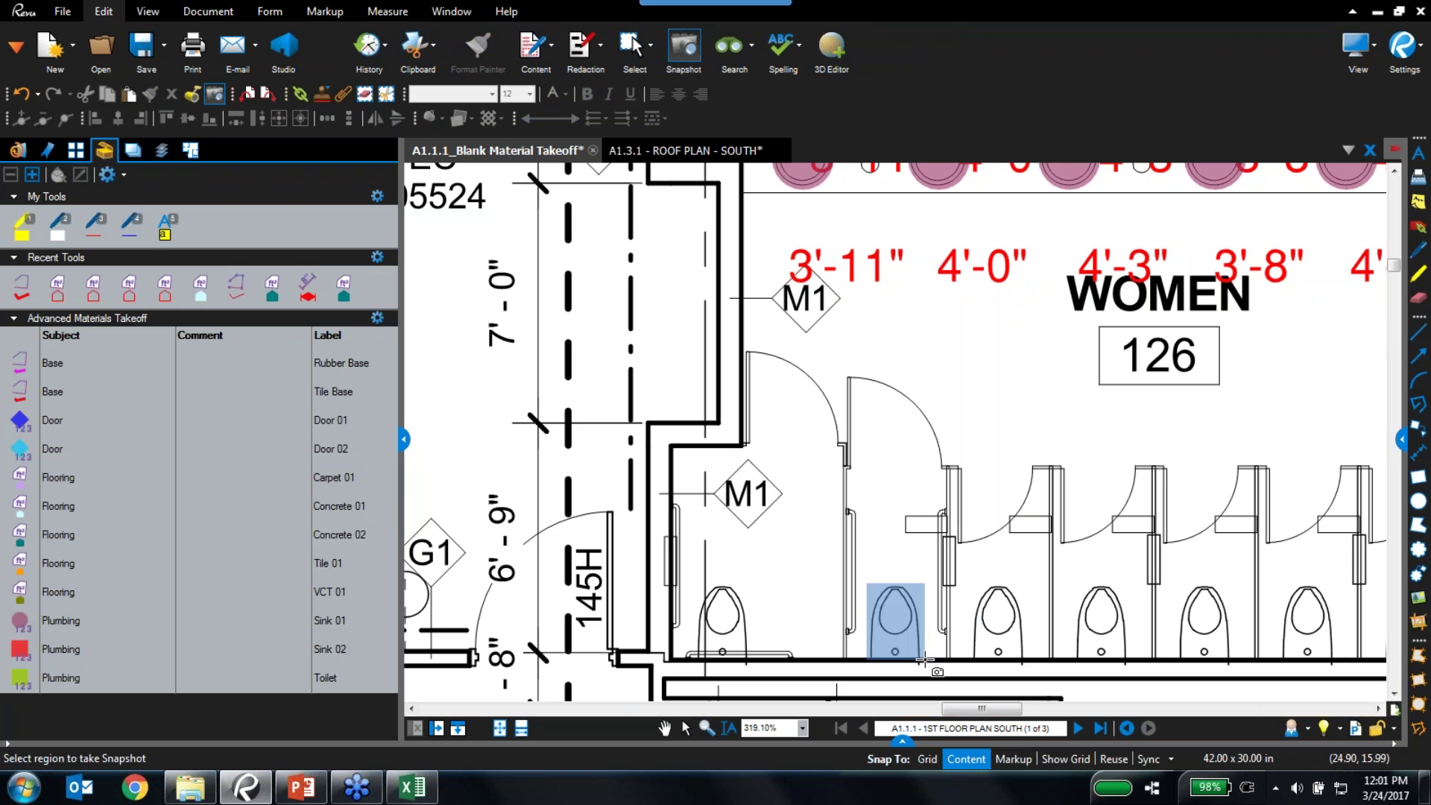
{"action": "right_click", "coordinate": [958, 404]}
{"action": "left_click", "coordinate": [1009, 422]}
{"action": "left_click_drag", "start_coordinate": [1007, 391], "coordinate": [999, 371]}
Change the pasted toilet snapshot's color from black to red with Modify Colors
{"action": "right_click", "coordinate": [989, 371]}
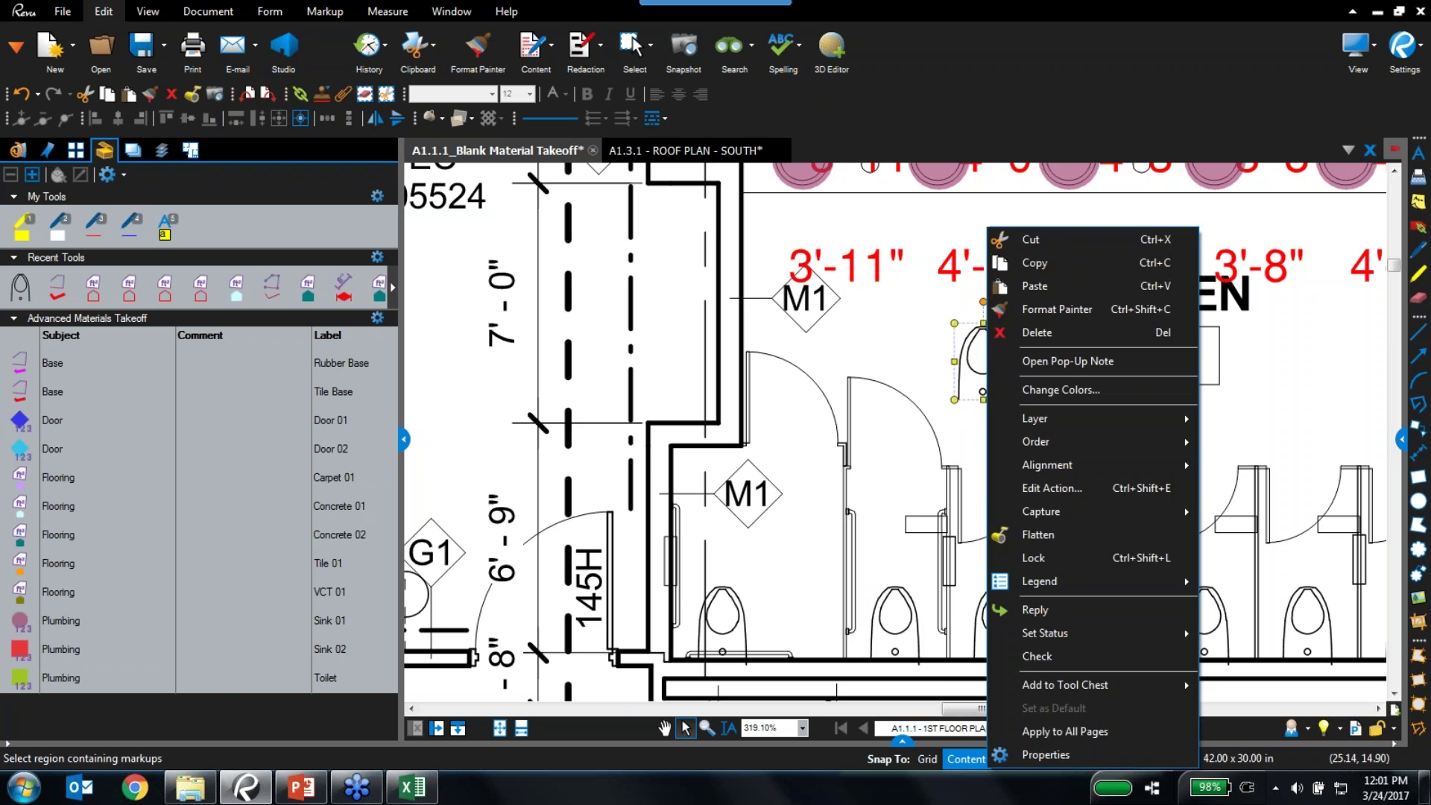
{"action": "left_click", "coordinate": [1073, 389]}
{"action": "left_click", "coordinate": [620, 215]}
{"action": "left_click", "coordinate": [635, 248]}
{"action": "left_click", "coordinate": [671, 214]}
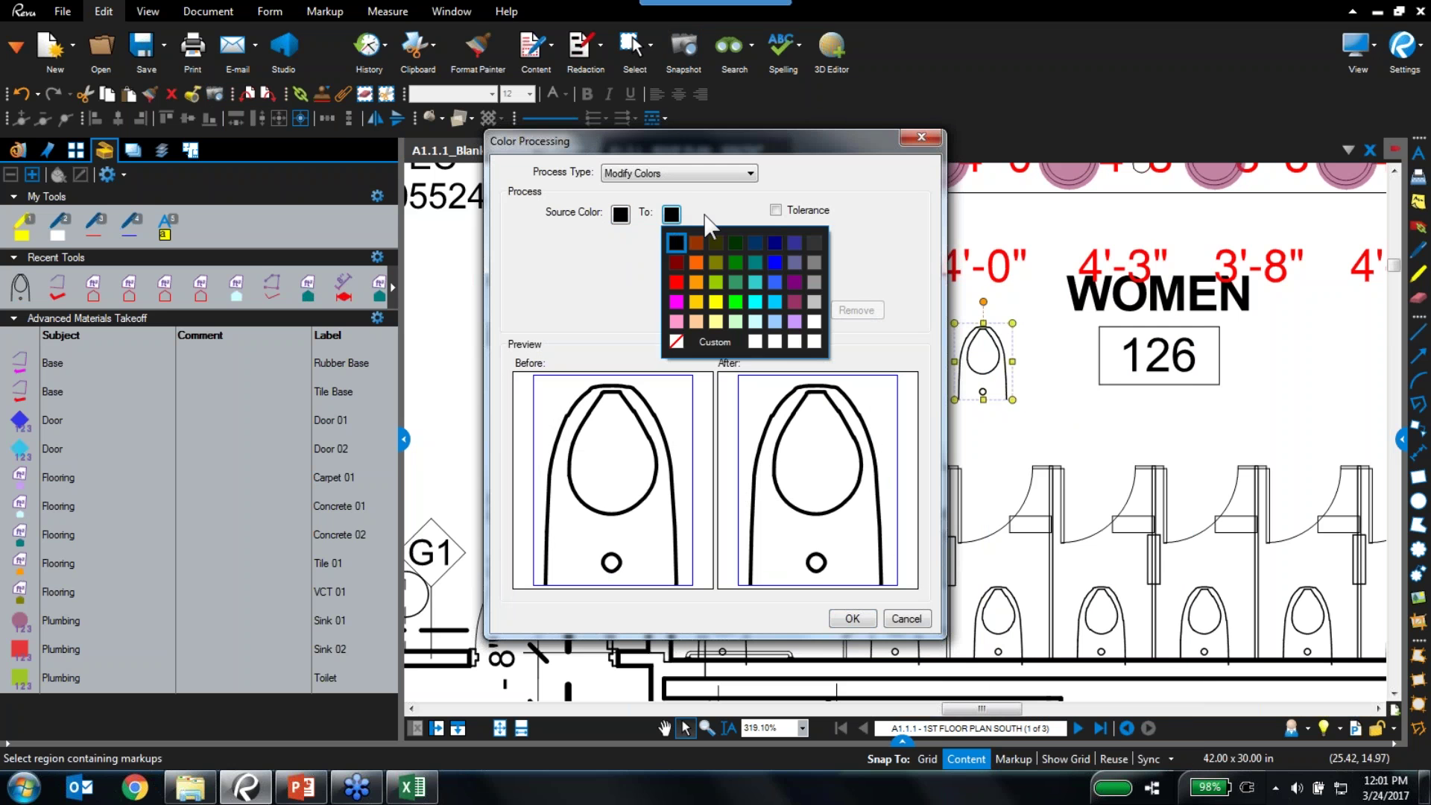
{"action": "left_click", "coordinate": [676, 282]}
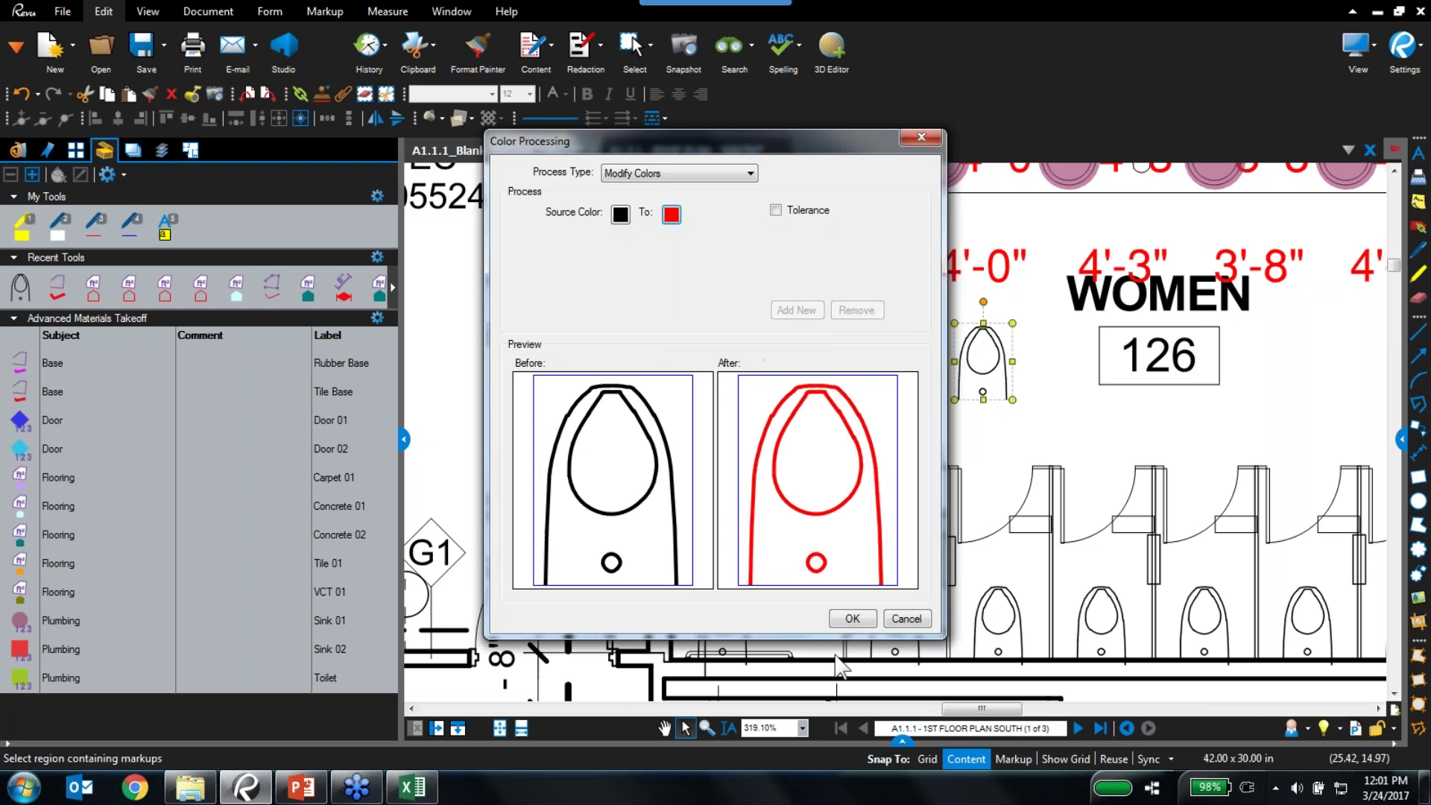
{"action": "left_click", "coordinate": [851, 618]}
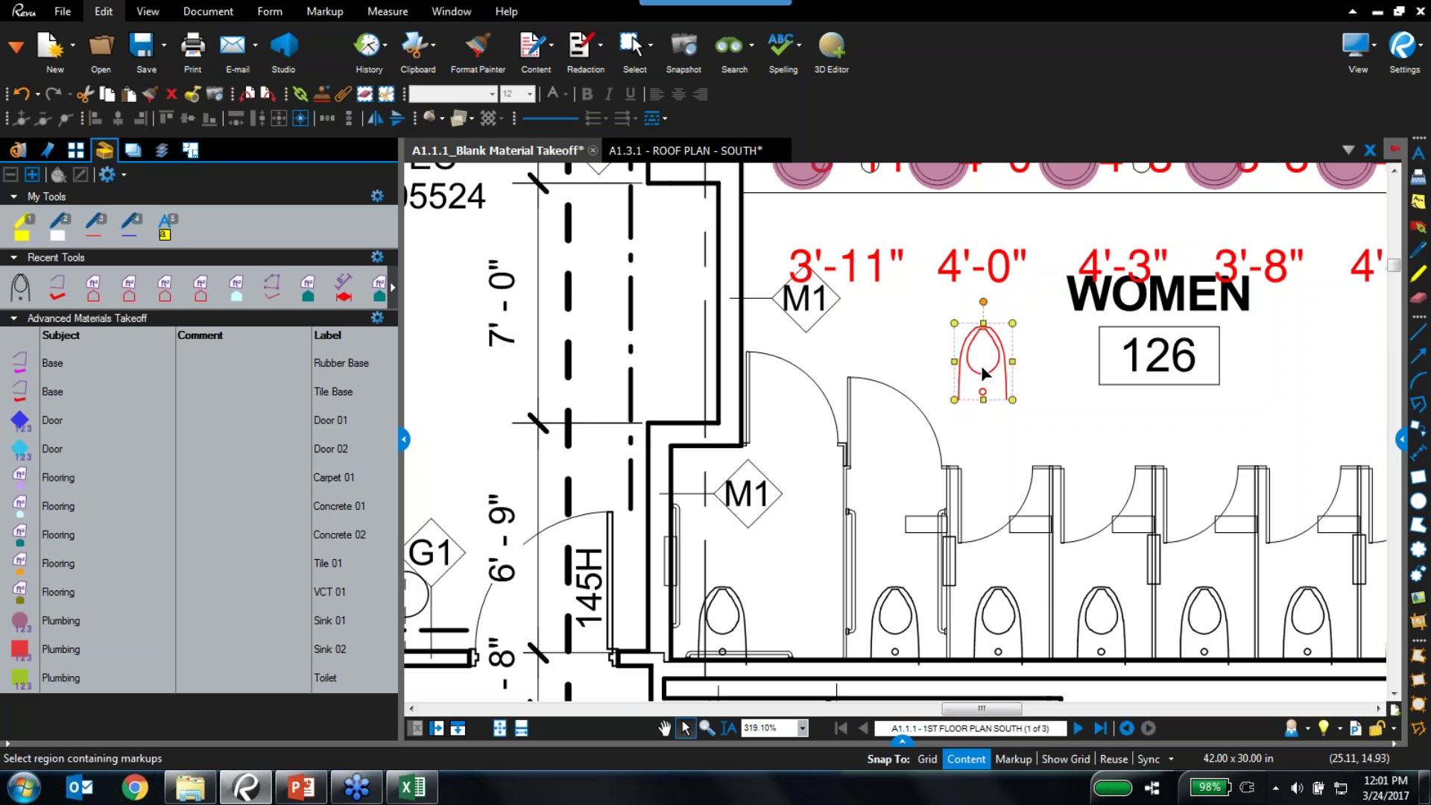
{"action": "left_click", "coordinate": [1054, 409]}
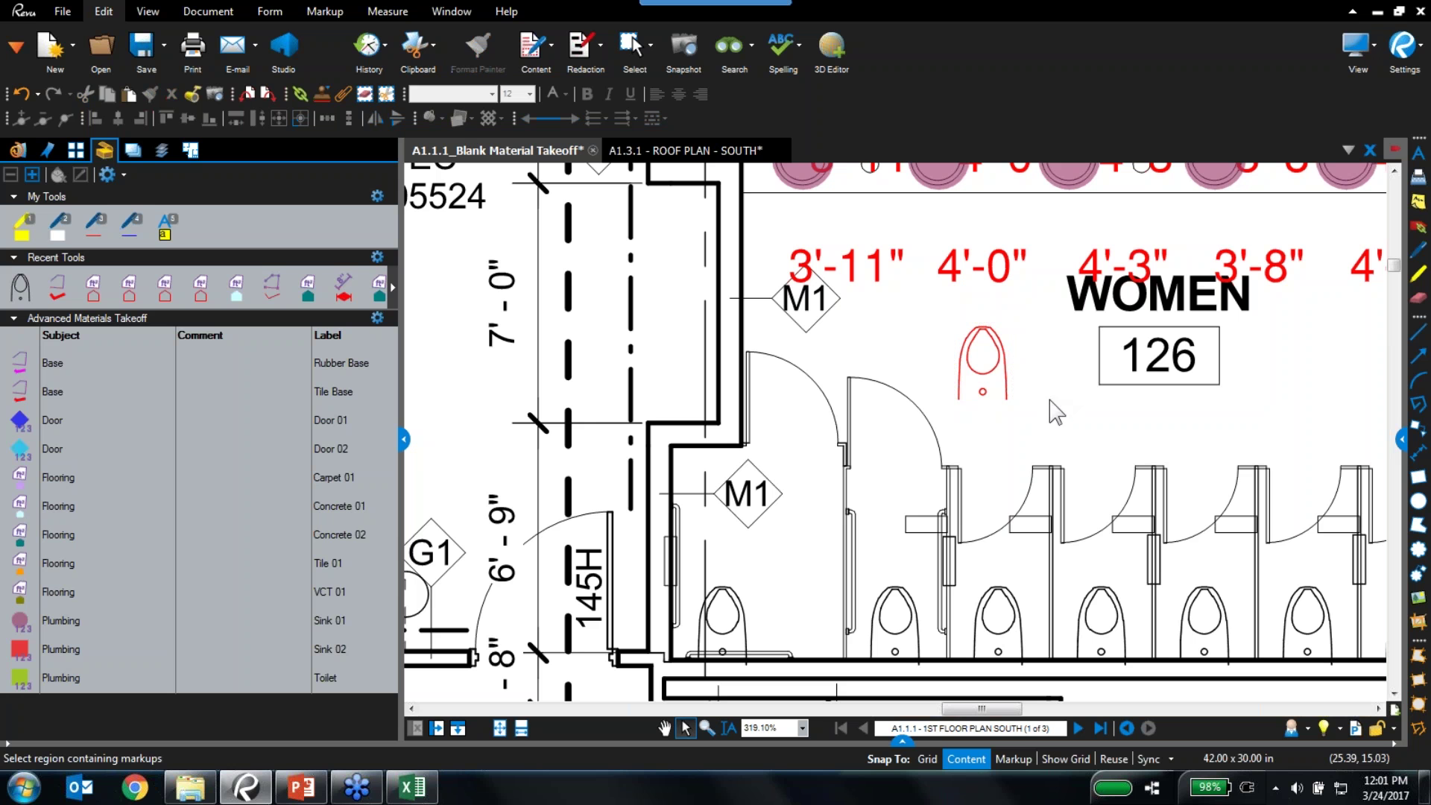
Paste a second copy of the red toilet snapshot and place it between the first copy and the 126 room number
{"action": "left_click", "coordinate": [21, 290]}
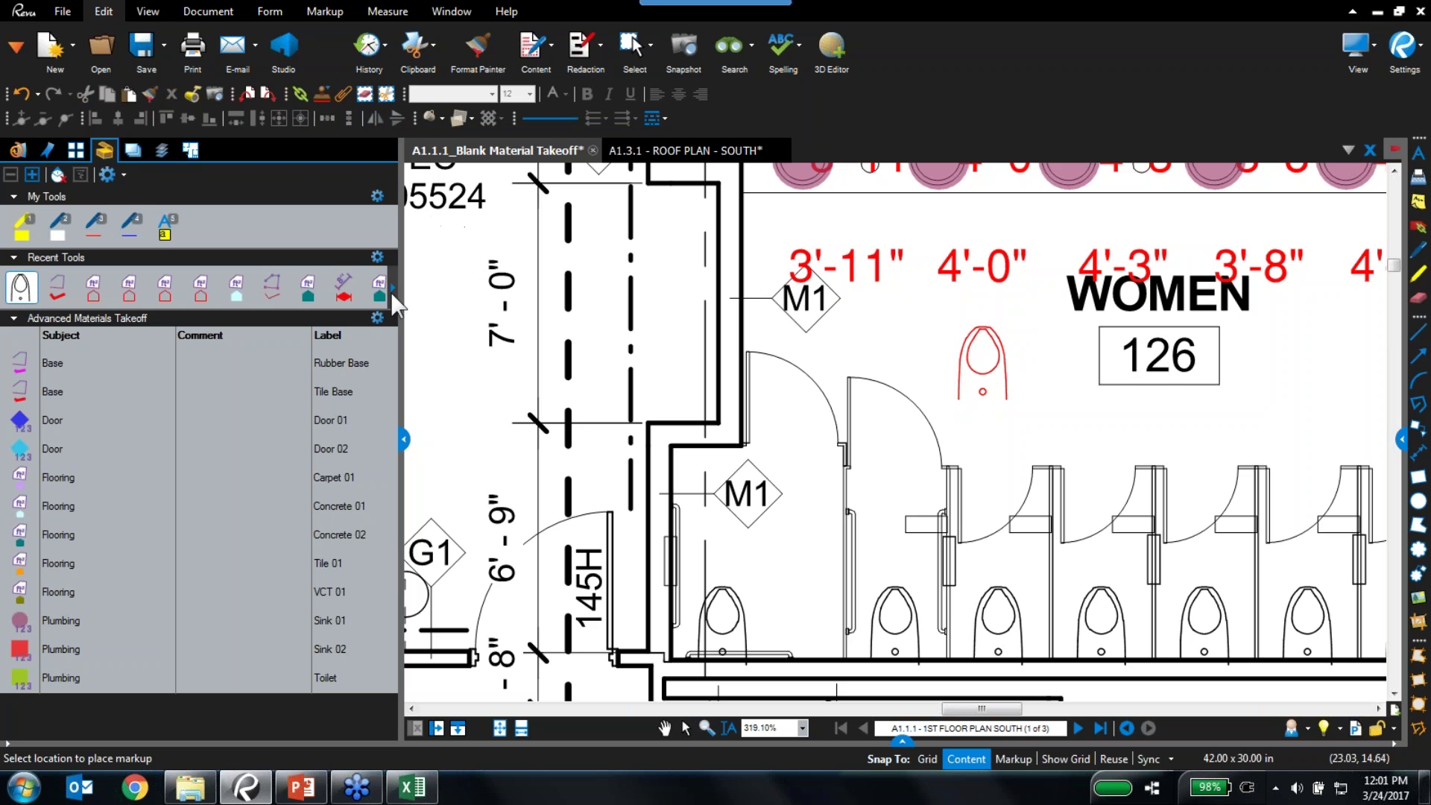
{"action": "key", "text": "Escape"}
{"action": "left_click", "coordinate": [983, 365]}
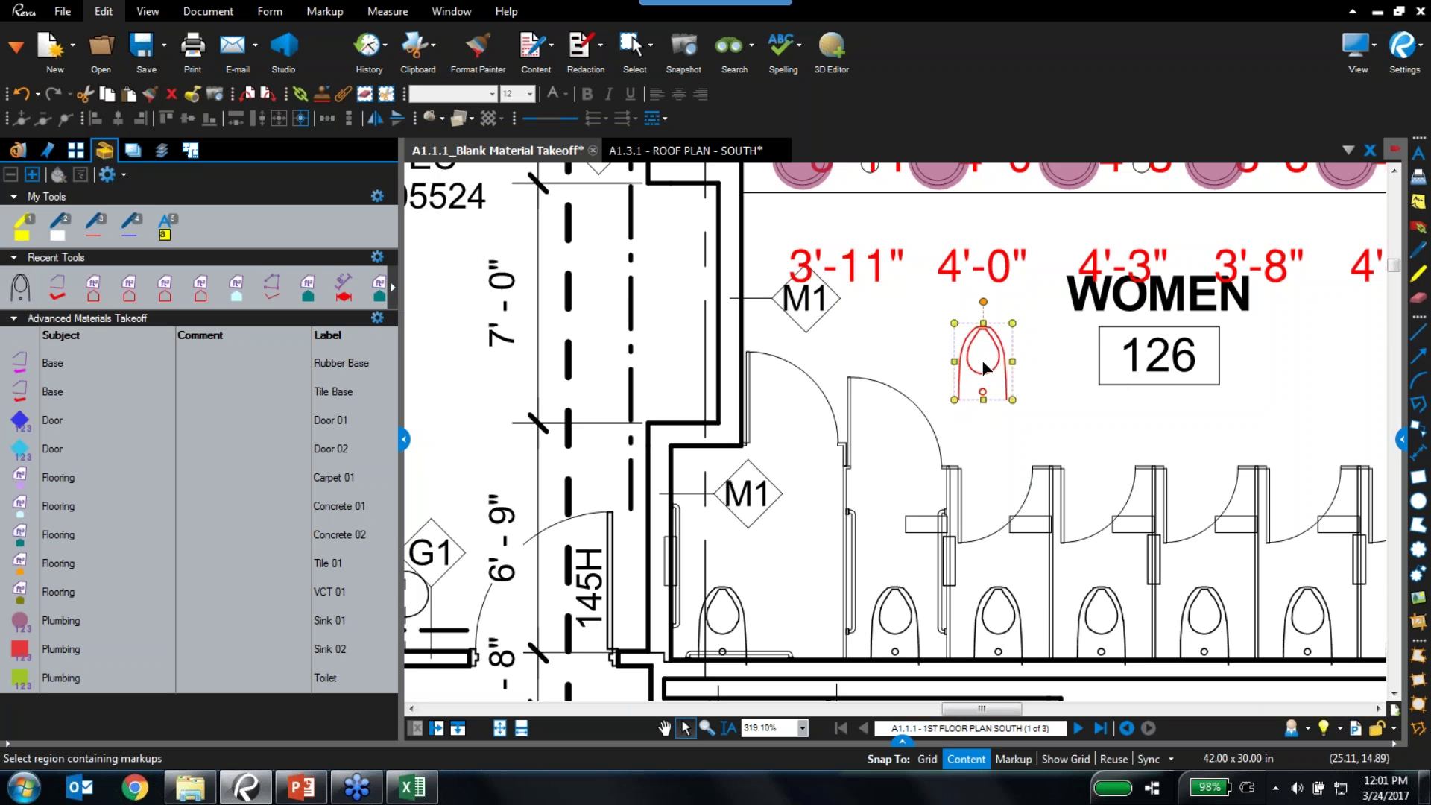
{"action": "key", "text": "ctrl+v"}
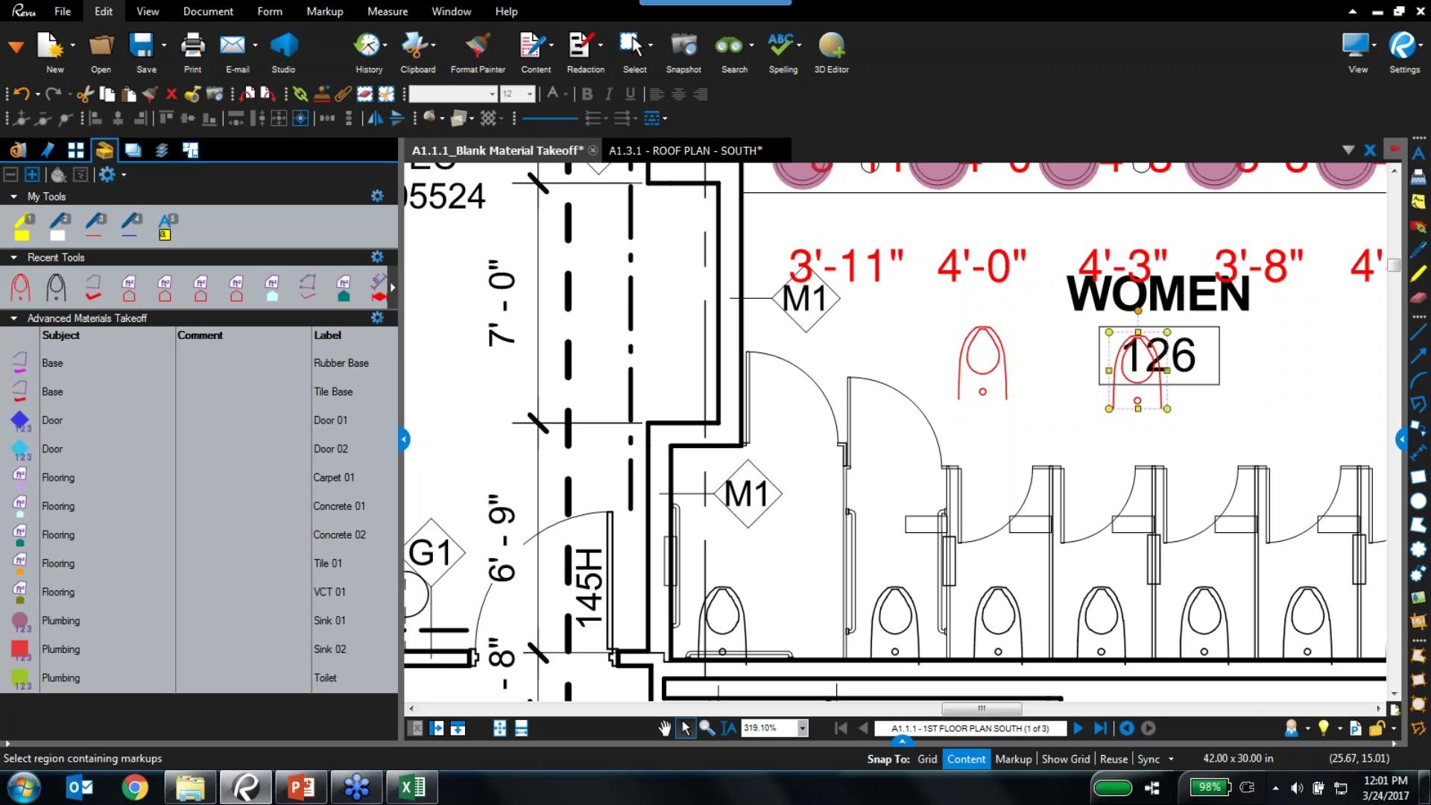
{"action": "left_click_drag", "start_coordinate": [1148, 384], "coordinate": [1091, 399]}
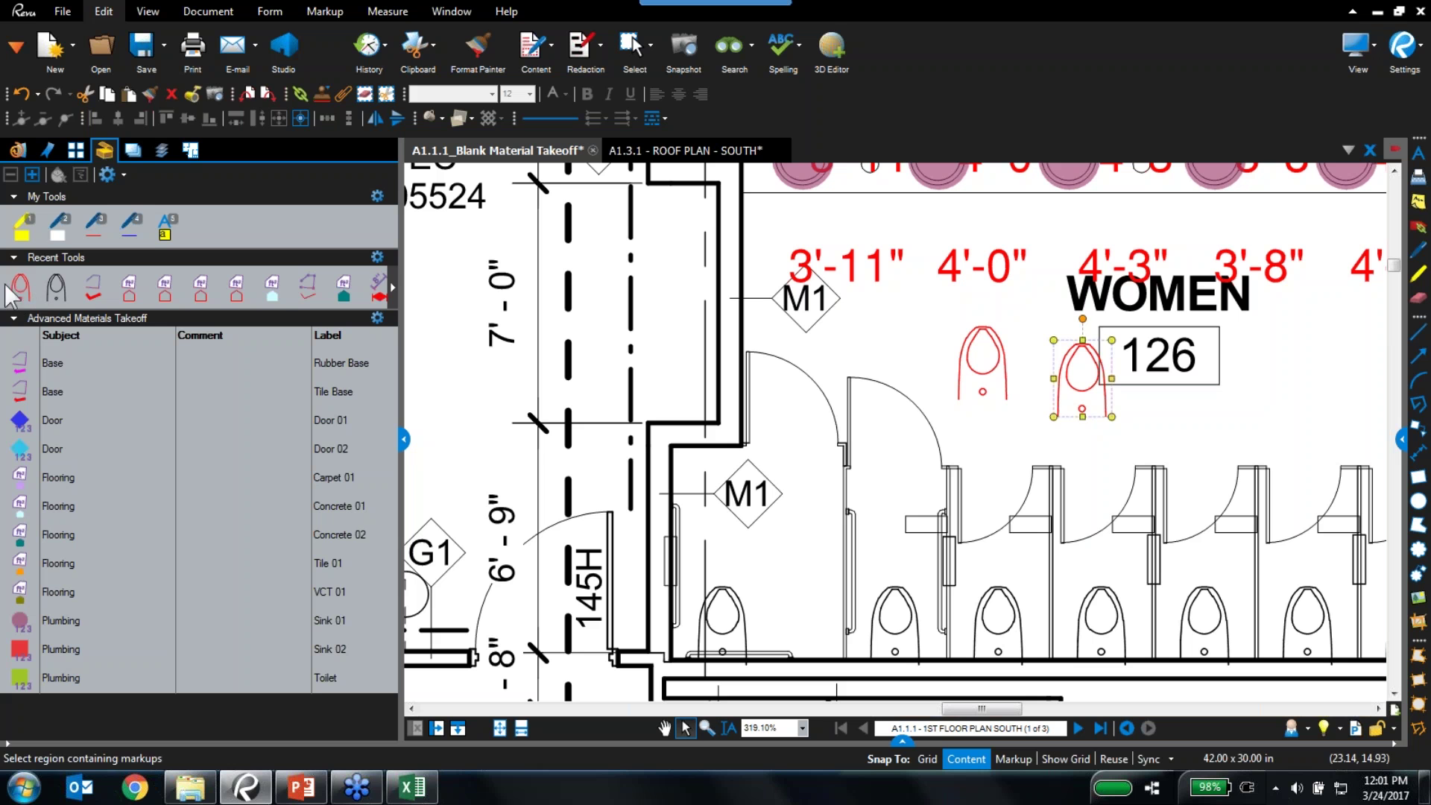
Add the red toilet snapshot to the Advanced Materials Takeoff tool set and create a count tool from it
{"action": "left_click", "coordinate": [30, 297]}
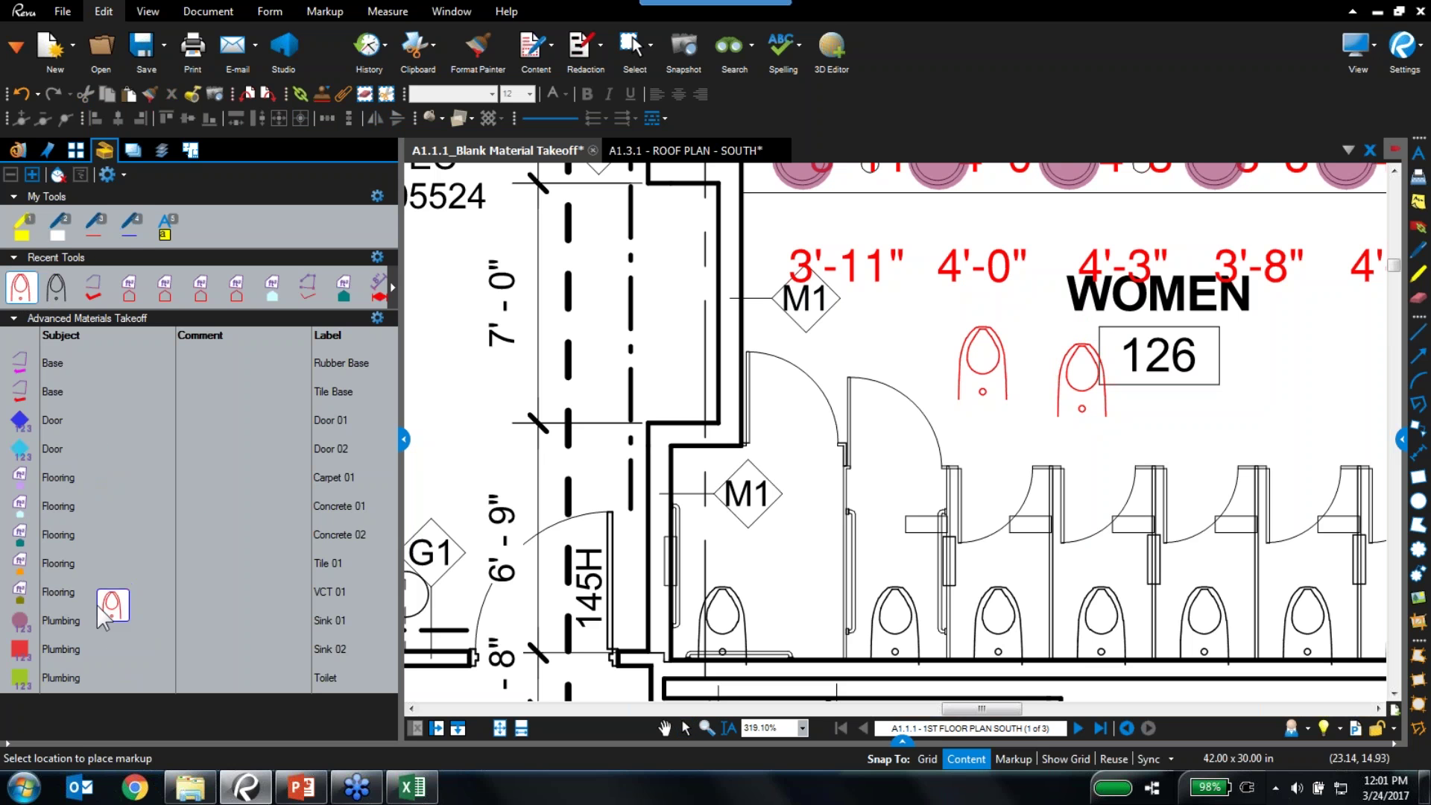
{"action": "key", "text": "Escape"}
{"action": "right_click", "coordinate": [18, 593]}
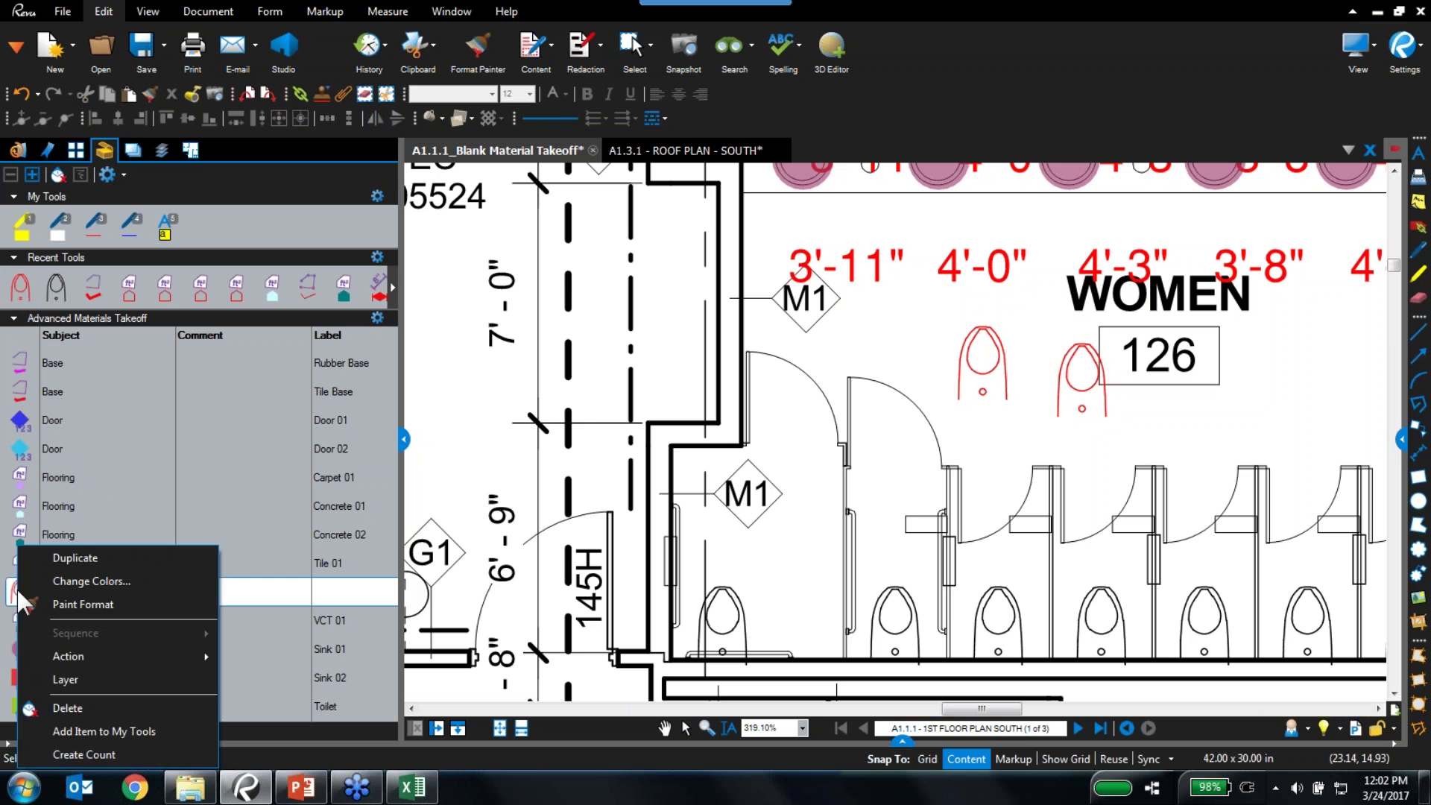
{"action": "left_click", "coordinate": [115, 756]}
{"action": "left_click", "coordinate": [76, 734]}
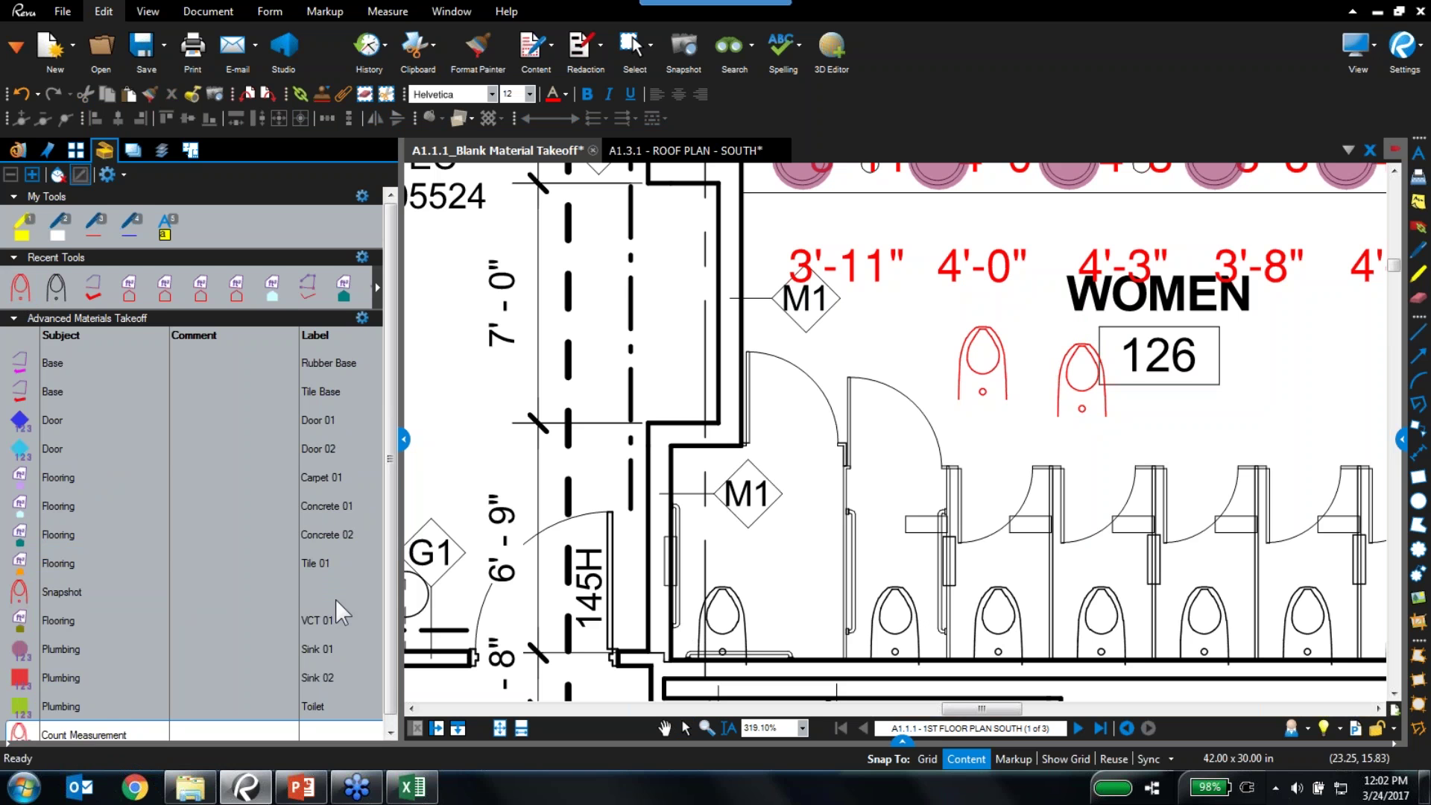
Count the toilets in the first six stalls of Women 126 with the new toilet-symbol Count Measurement tool
{"action": "scroll", "coordinate": [151, 636], "scroll_direction": "down", "scroll_amount": 1}
{"action": "left_click", "coordinate": [18, 730]}
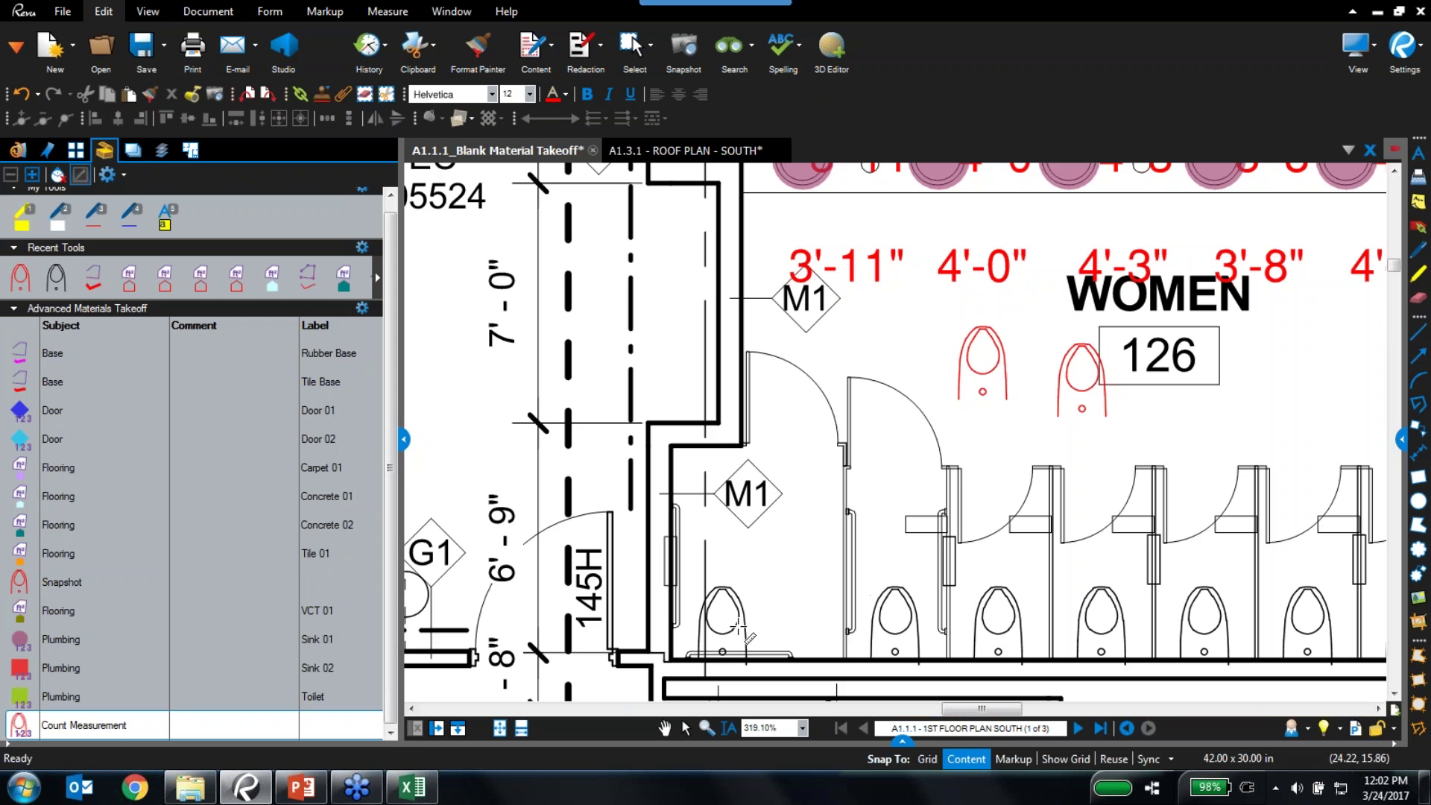
{"action": "left_click", "coordinate": [731, 630]}
{"action": "left_click", "coordinate": [898, 628]}
{"action": "left_click", "coordinate": [1001, 627]}
{"action": "left_click", "coordinate": [1104, 627]}
{"action": "left_click", "coordinate": [1207, 627]}
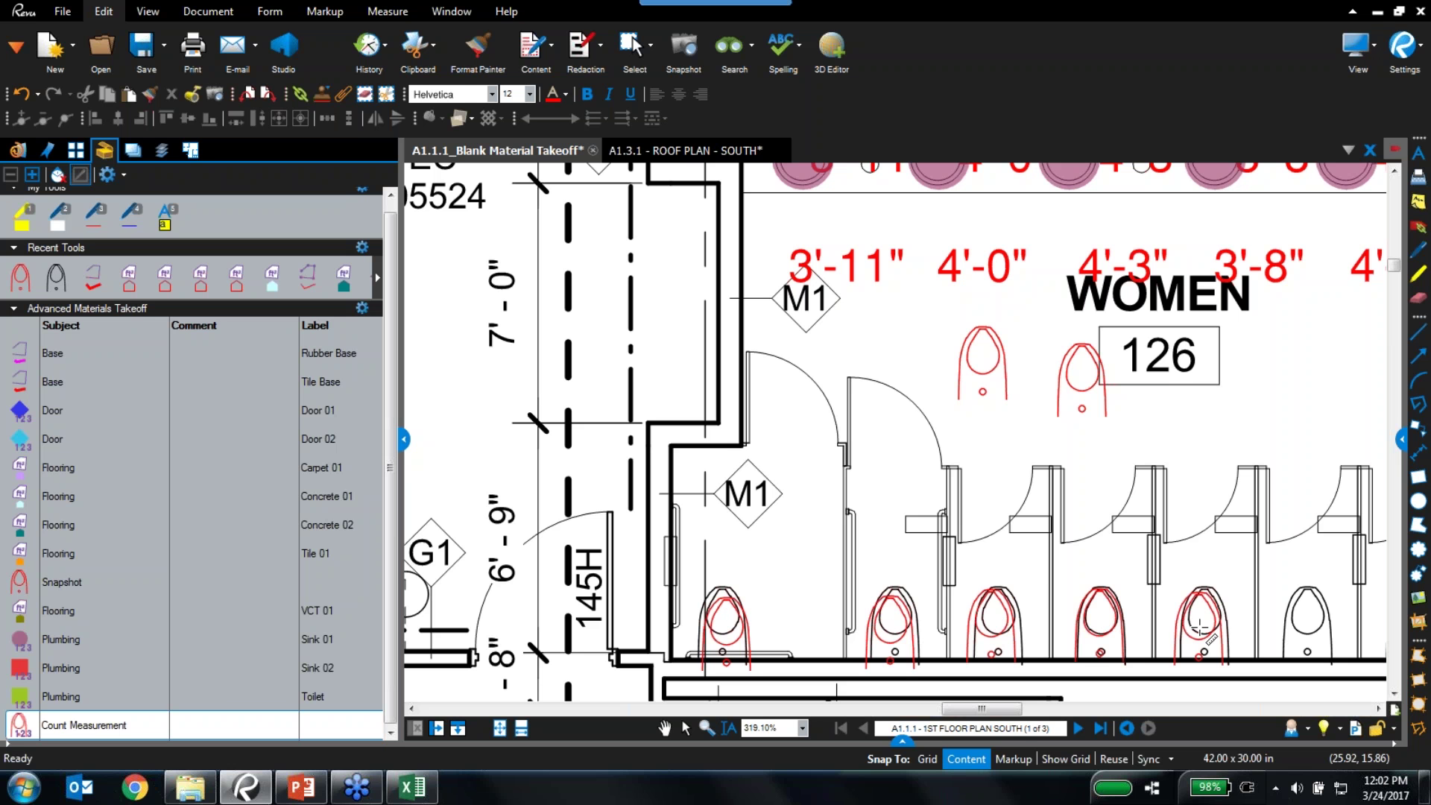
{"action": "left_click", "coordinate": [1315, 624]}
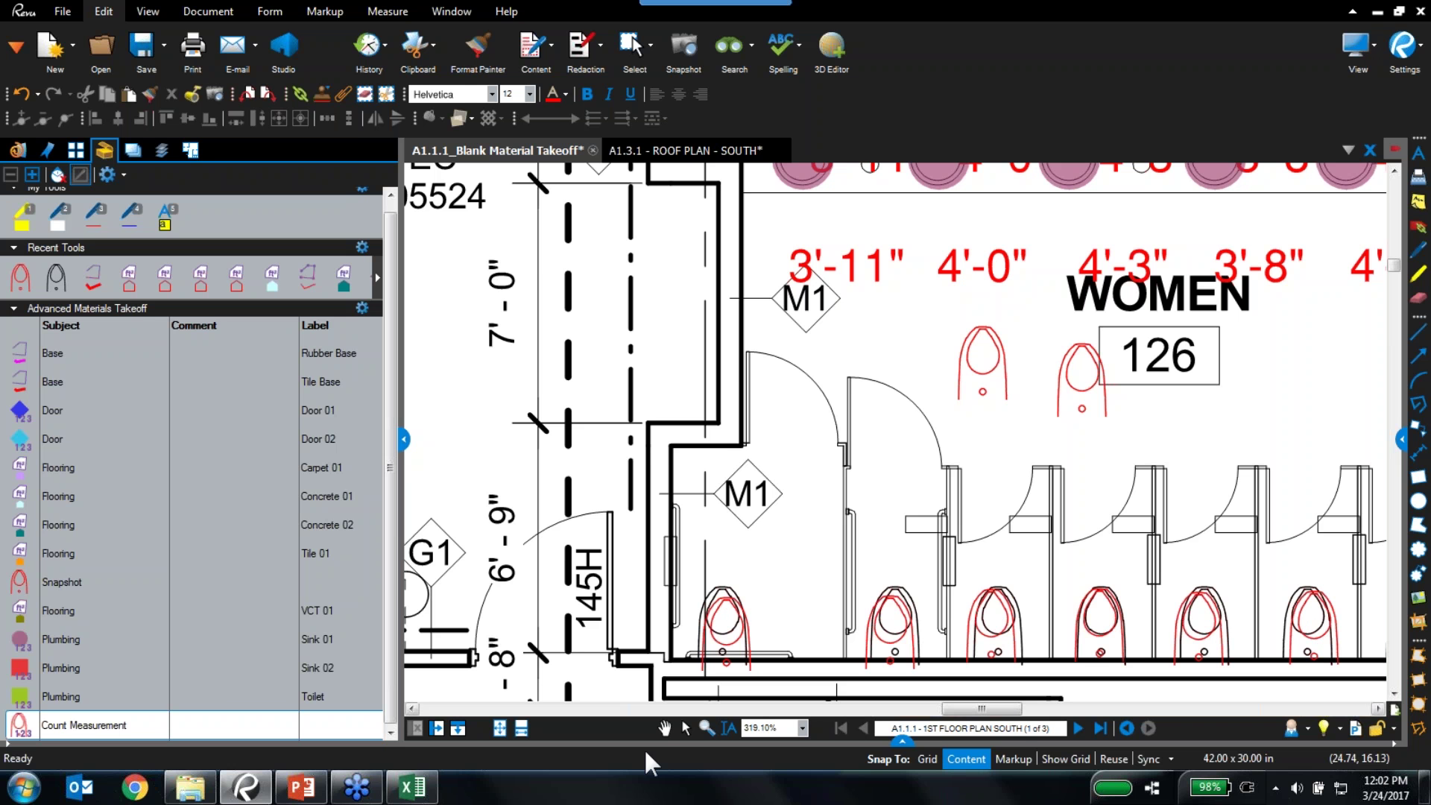
Open the markups list, locate the toilet Count Measurement entry on the plan, and hide the list again
{"action": "mouse_move", "coordinate": [909, 741]}
{"action": "left_mouse_down"}
{"action": "mouse_move", "coordinate": [1027, 427]}
{"action": "mouse_move", "coordinate": [1012, 444]}
{"action": "left_mouse_up"}
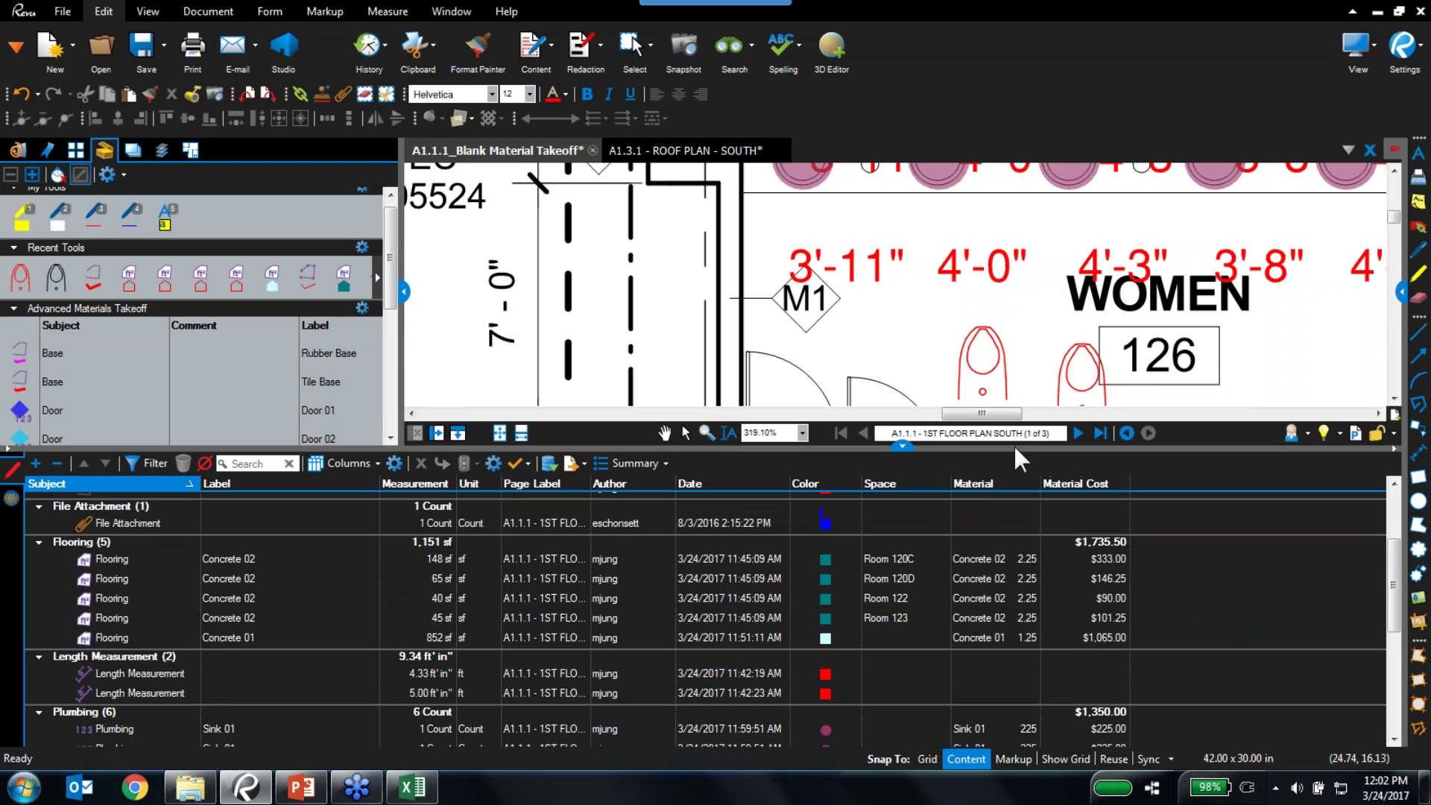
{"action": "left_click", "coordinate": [683, 428]}
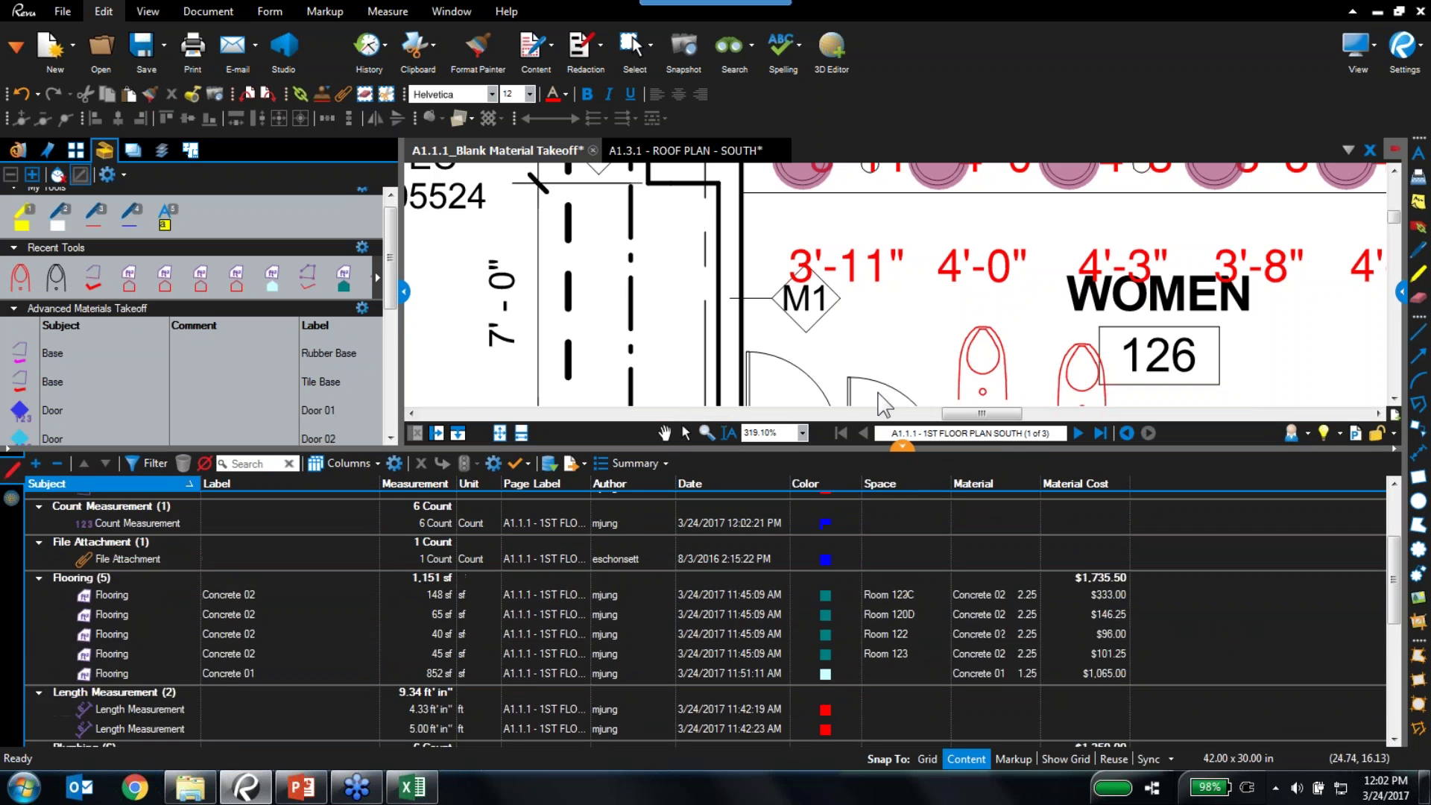
{"action": "scroll", "coordinate": [611, 638], "scroll_direction": "down", "scroll_amount": 3}
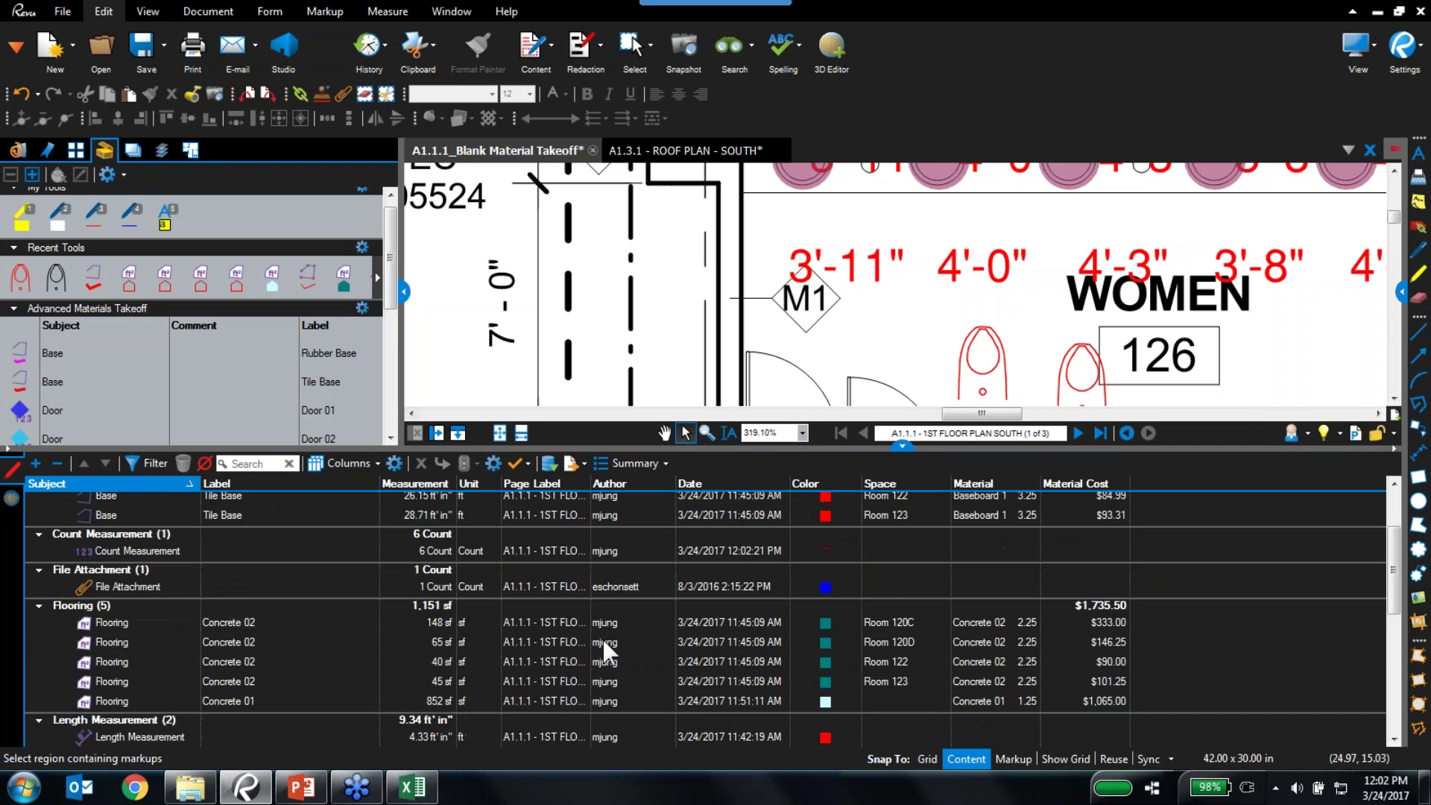
{"action": "left_click", "coordinate": [171, 550]}
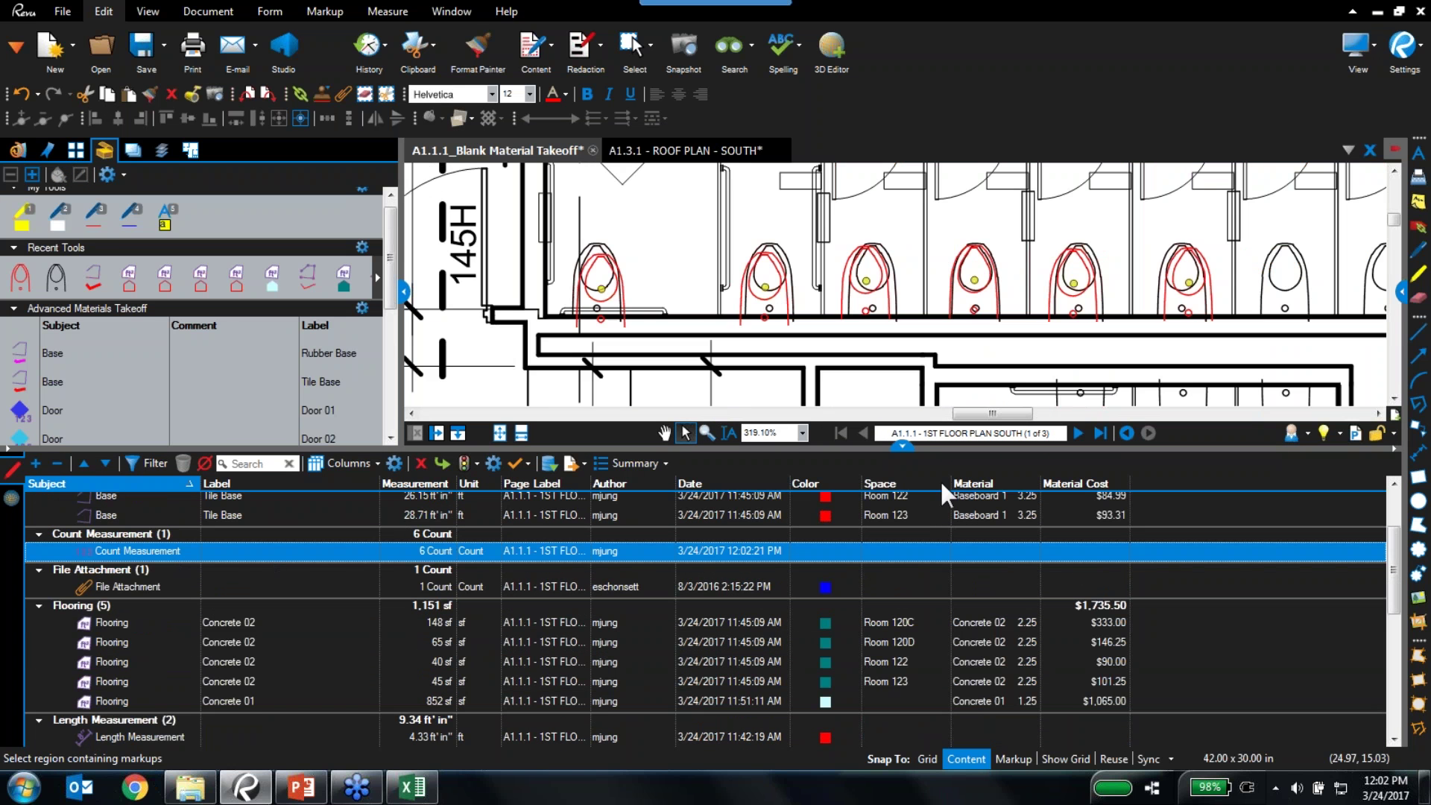
{"action": "left_click", "coordinate": [894, 446]}
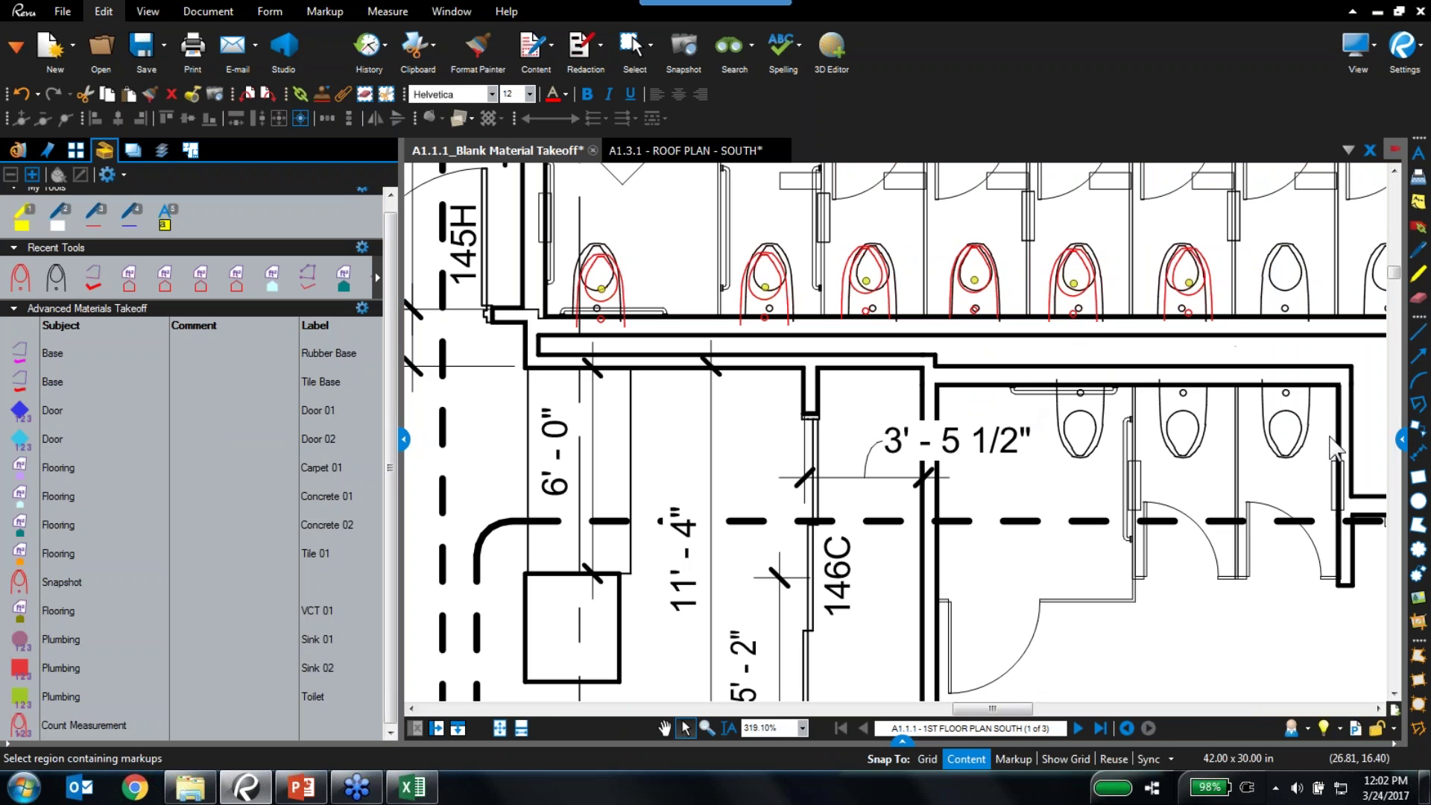
Show the search panel, check the Apply Count Measurement to Checked option, and hide the panel
{"action": "left_click", "coordinate": [1401, 440]}
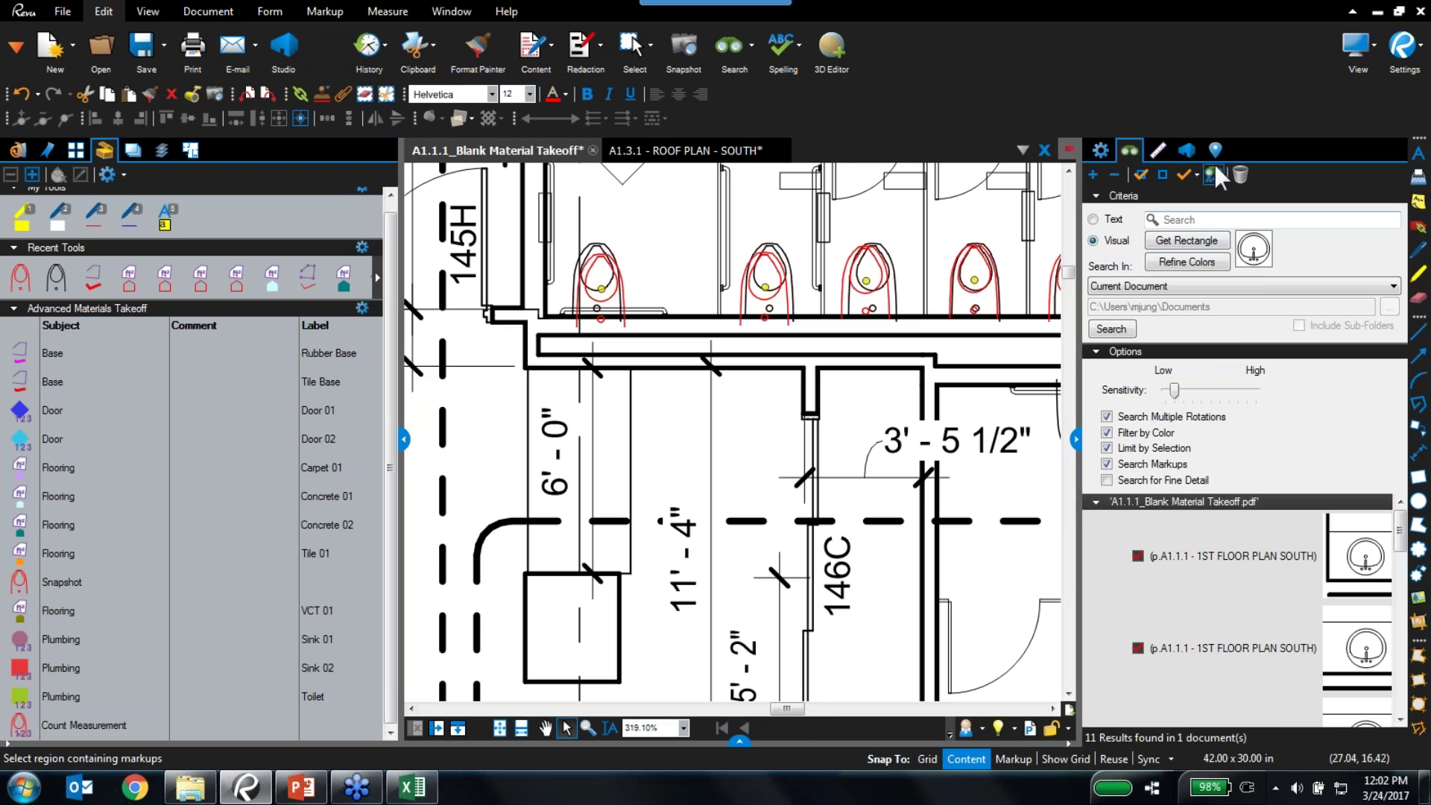
{"action": "left_click", "coordinate": [1192, 171]}
{"action": "mouse_move", "coordinate": [1177, 244]}
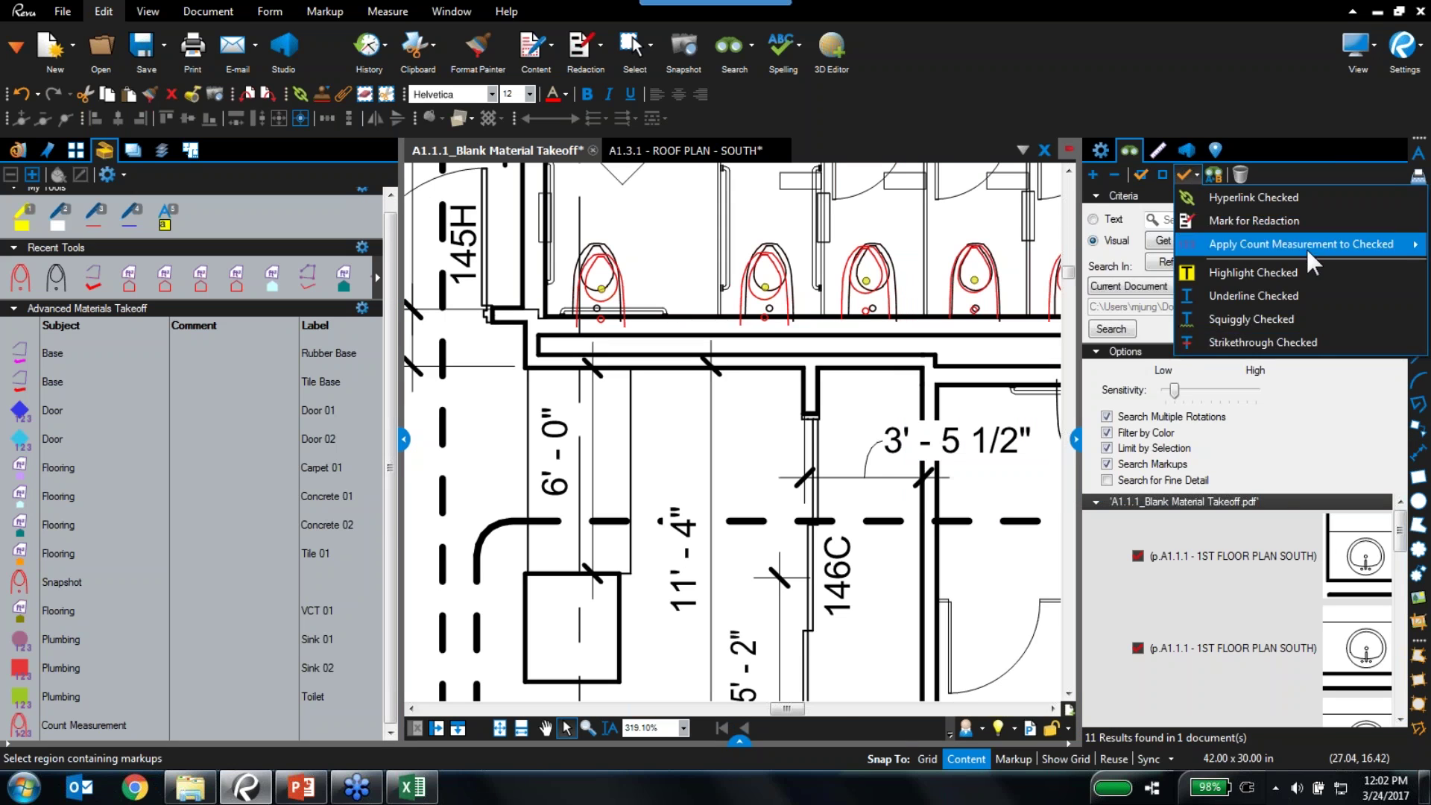
{"action": "left_click", "coordinate": [1104, 148]}
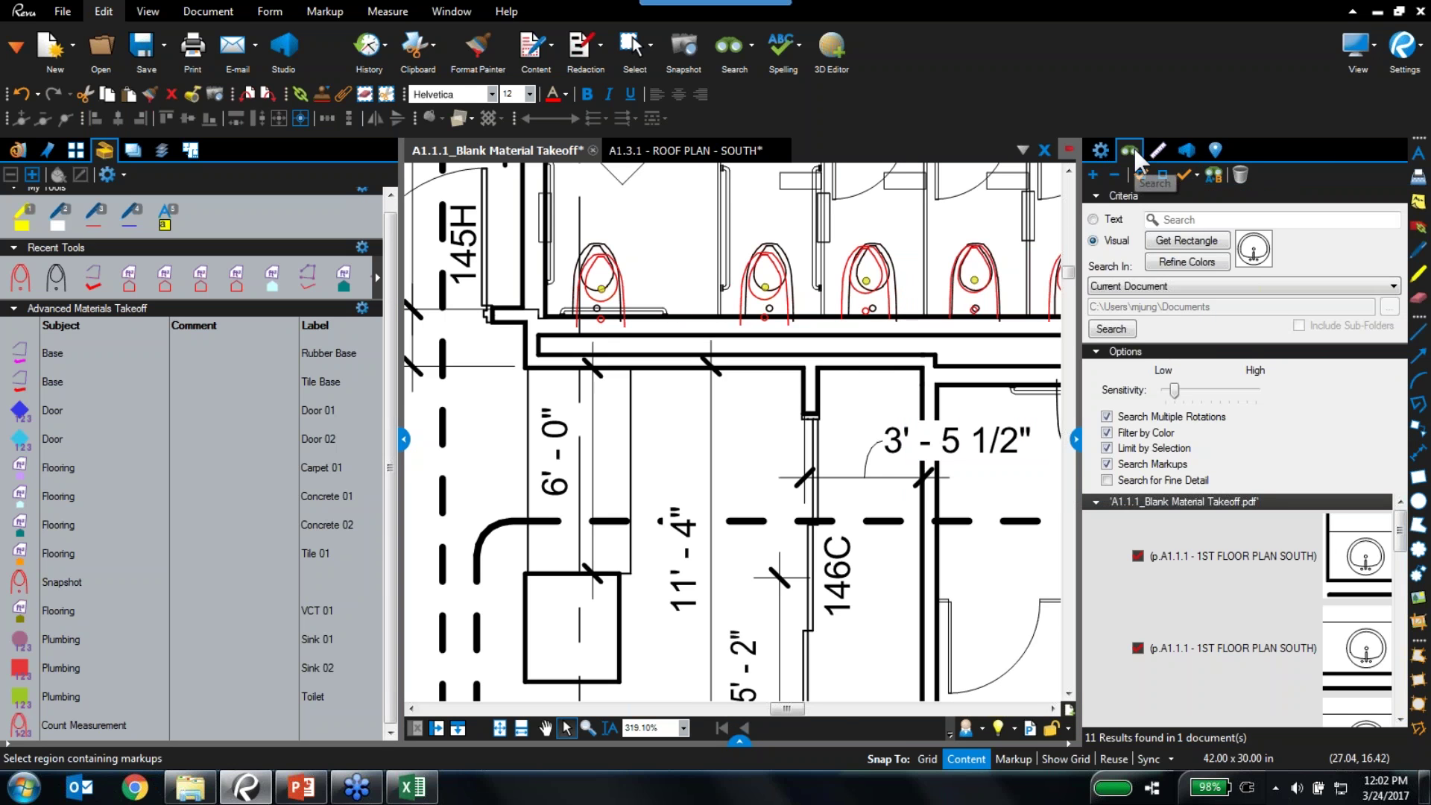
{"action": "left_click", "coordinate": [1075, 439]}
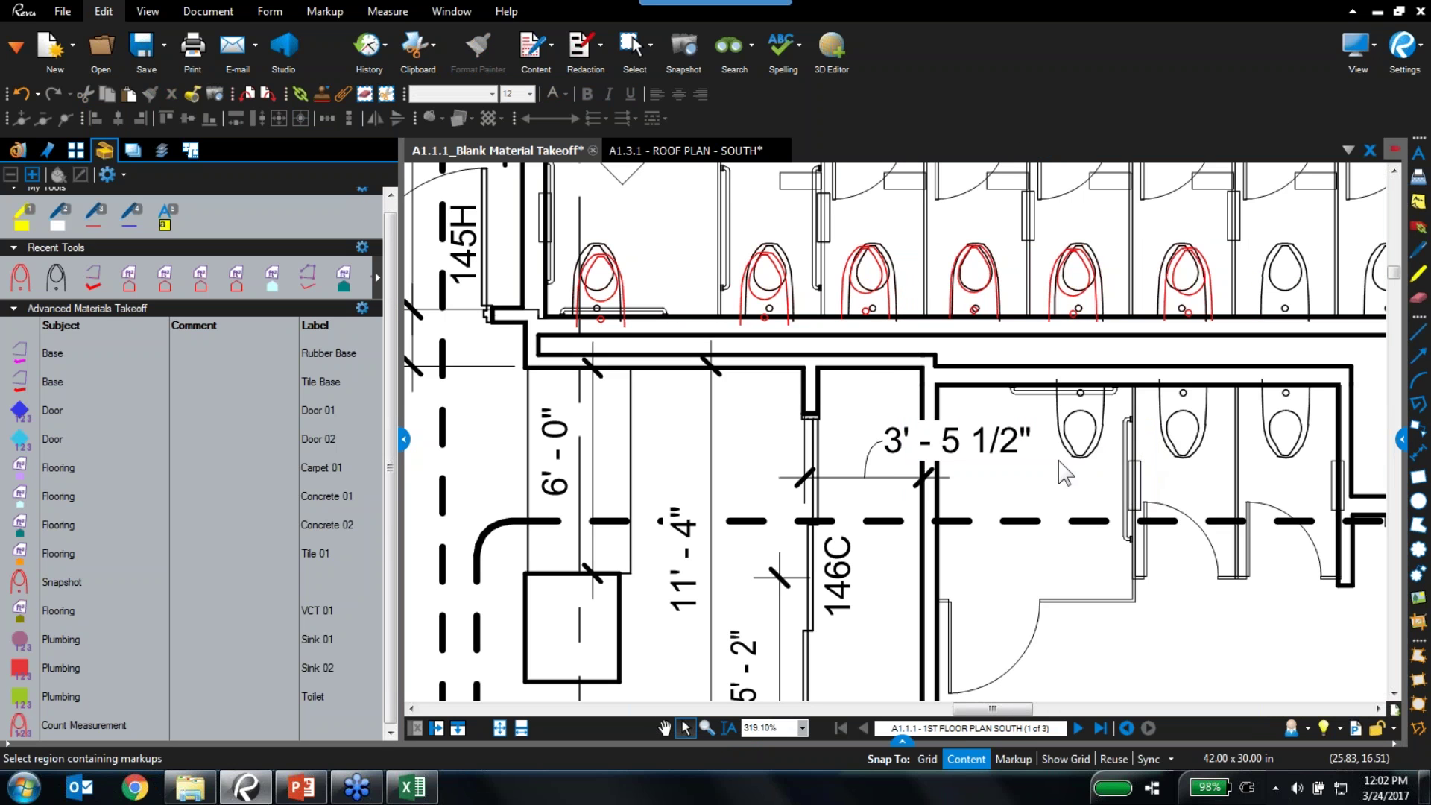
Hide the tool chest and examine the markups list with its Summary export formats, closing the list when done
{"action": "scroll", "coordinate": [1058, 484], "scroll_direction": "down", "scroll_amount": 1}
{"action": "left_click_drag", "start_coordinate": [1038, 538], "coordinate": [934, 745]}
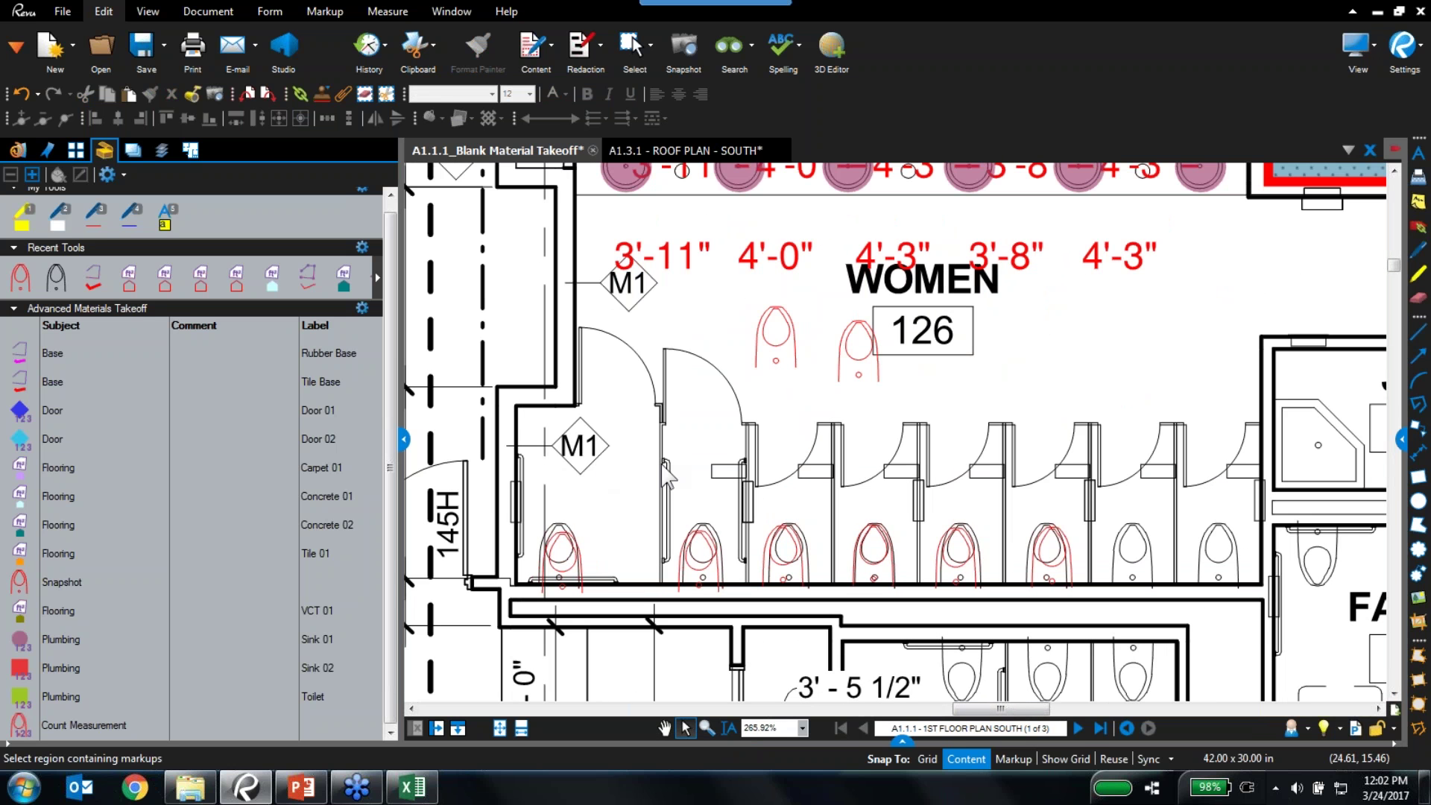
{"action": "left_click", "coordinate": [404, 440]}
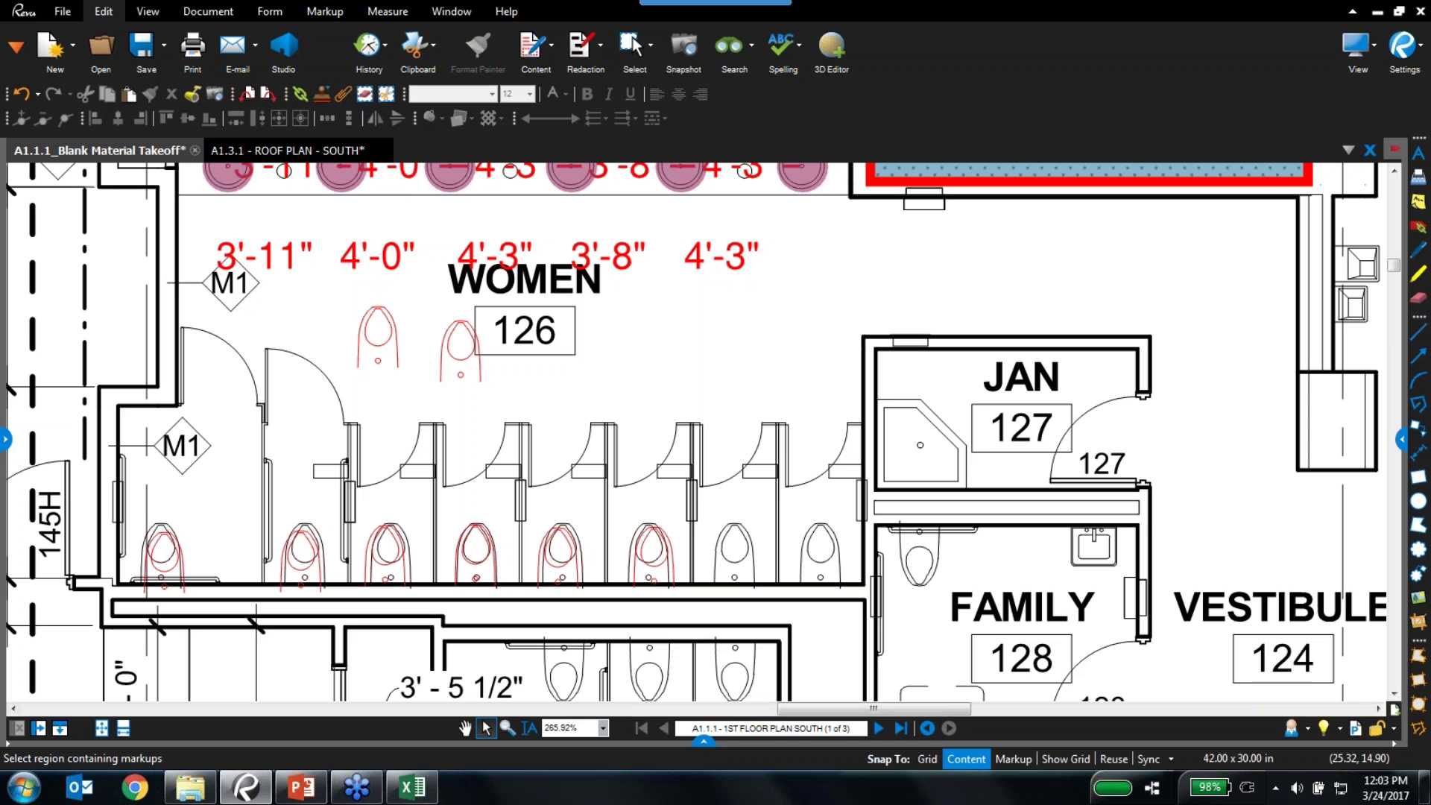
{"action": "left_click", "coordinate": [704, 740]}
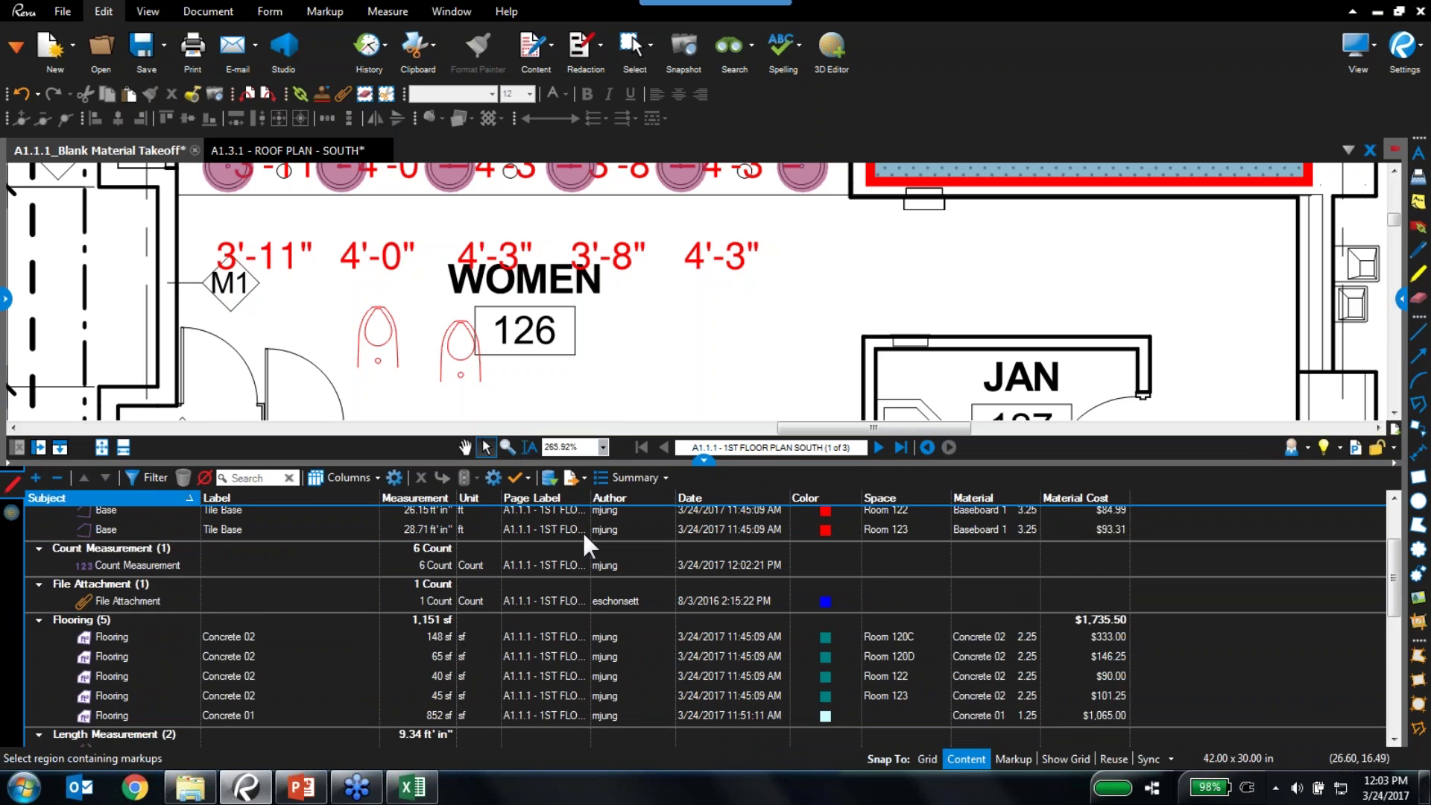
{"action": "scroll", "coordinate": [550, 594], "scroll_direction": "up", "scroll_amount": 2}
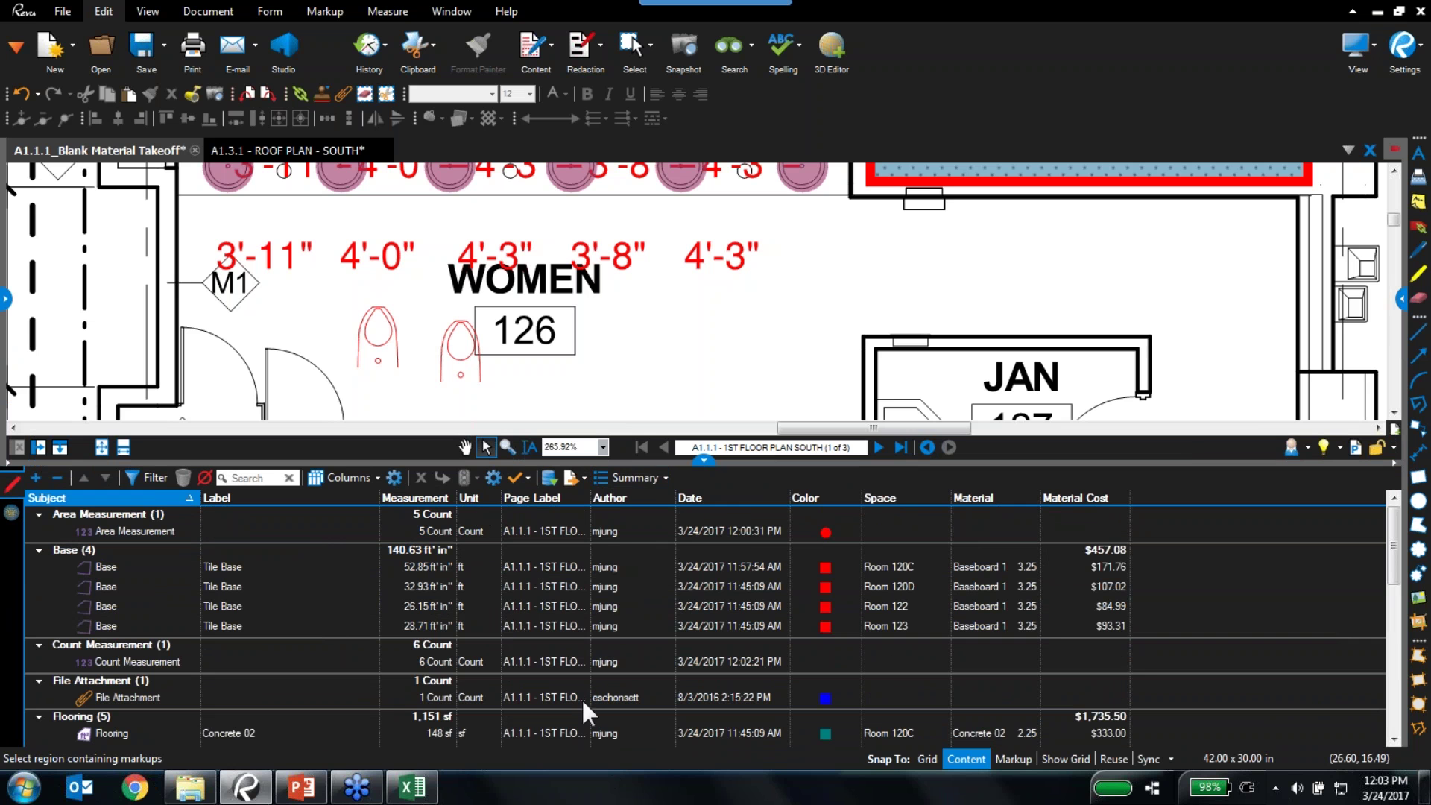
{"action": "left_click", "coordinate": [645, 477]}
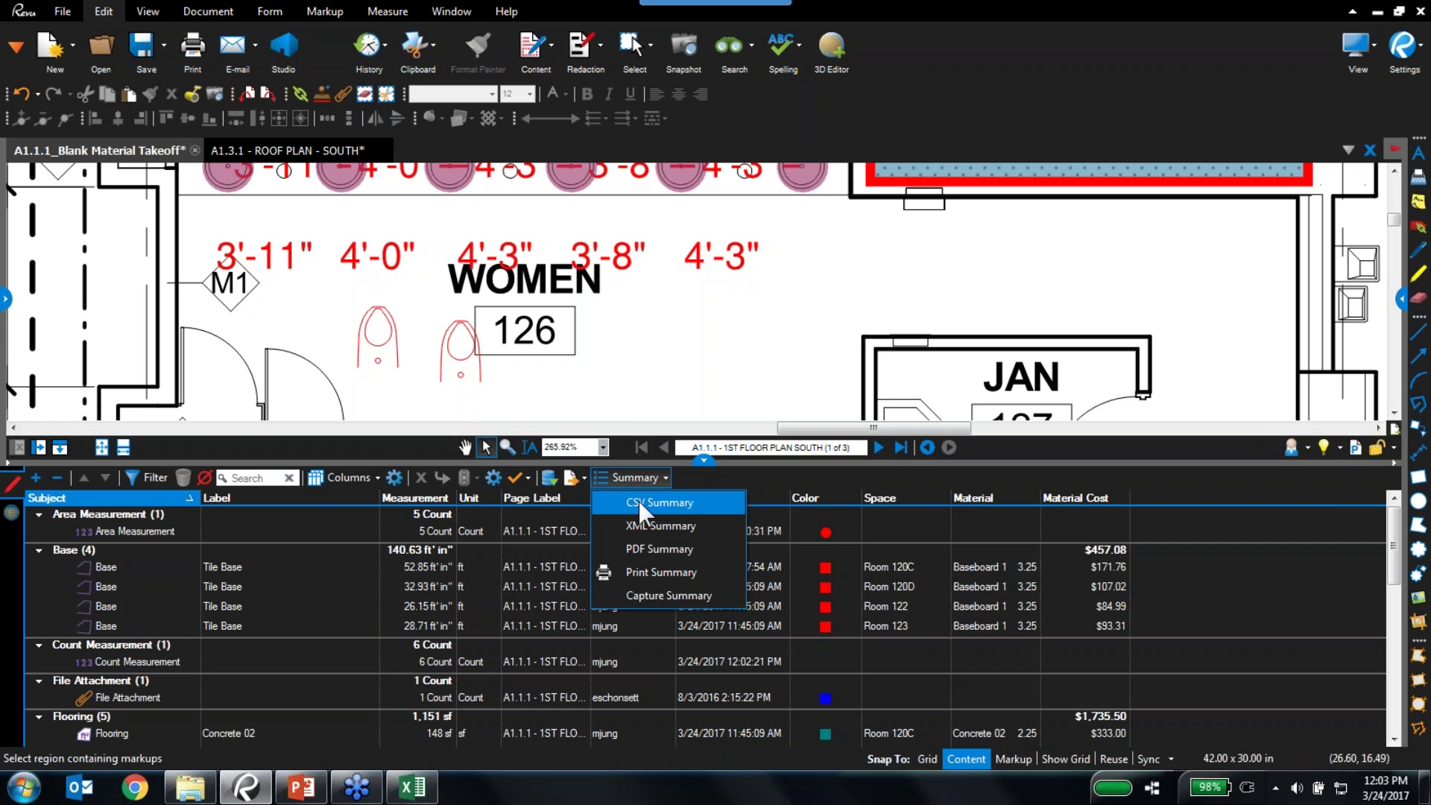
{"action": "left_click", "coordinate": [608, 470]}
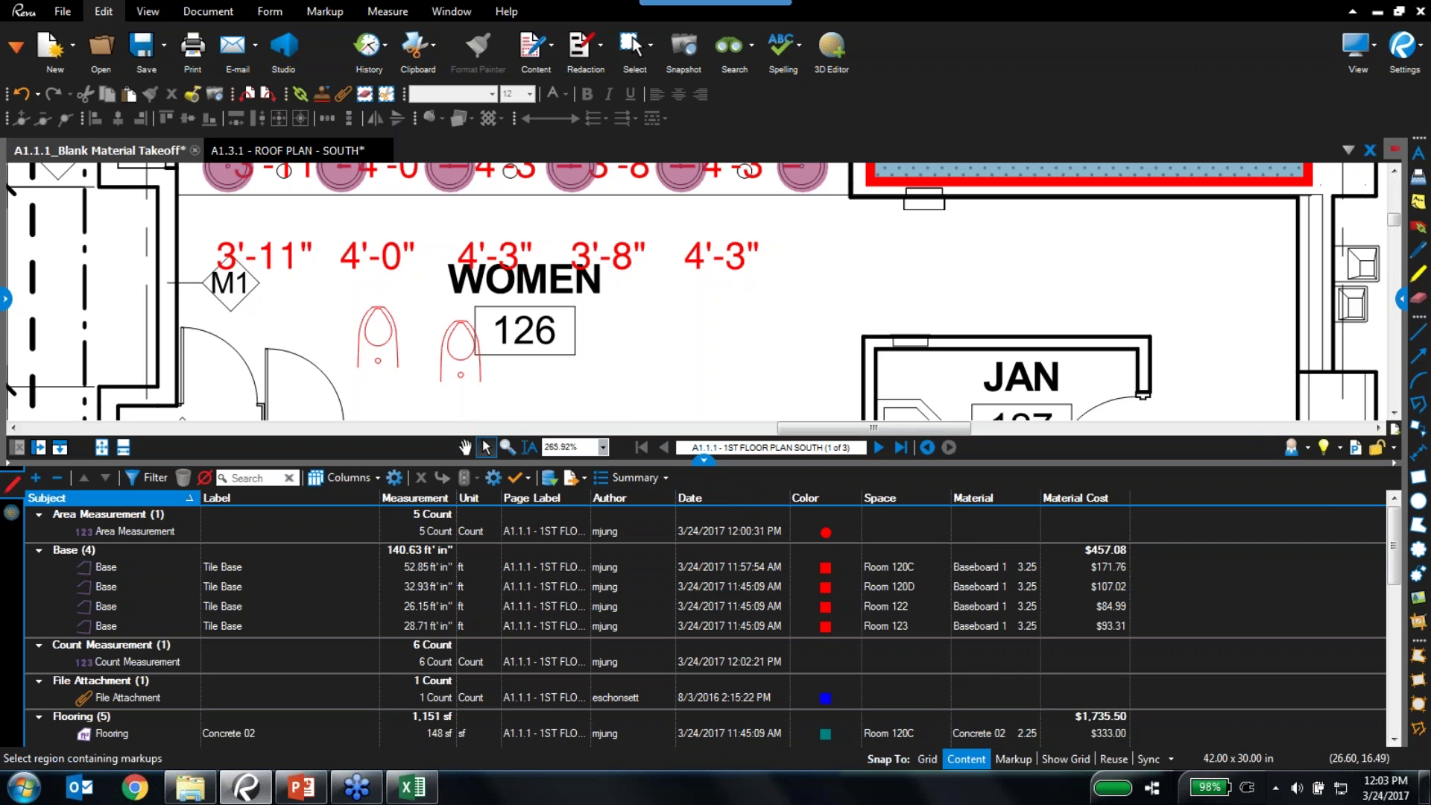
{"action": "left_click", "coordinate": [702, 460]}
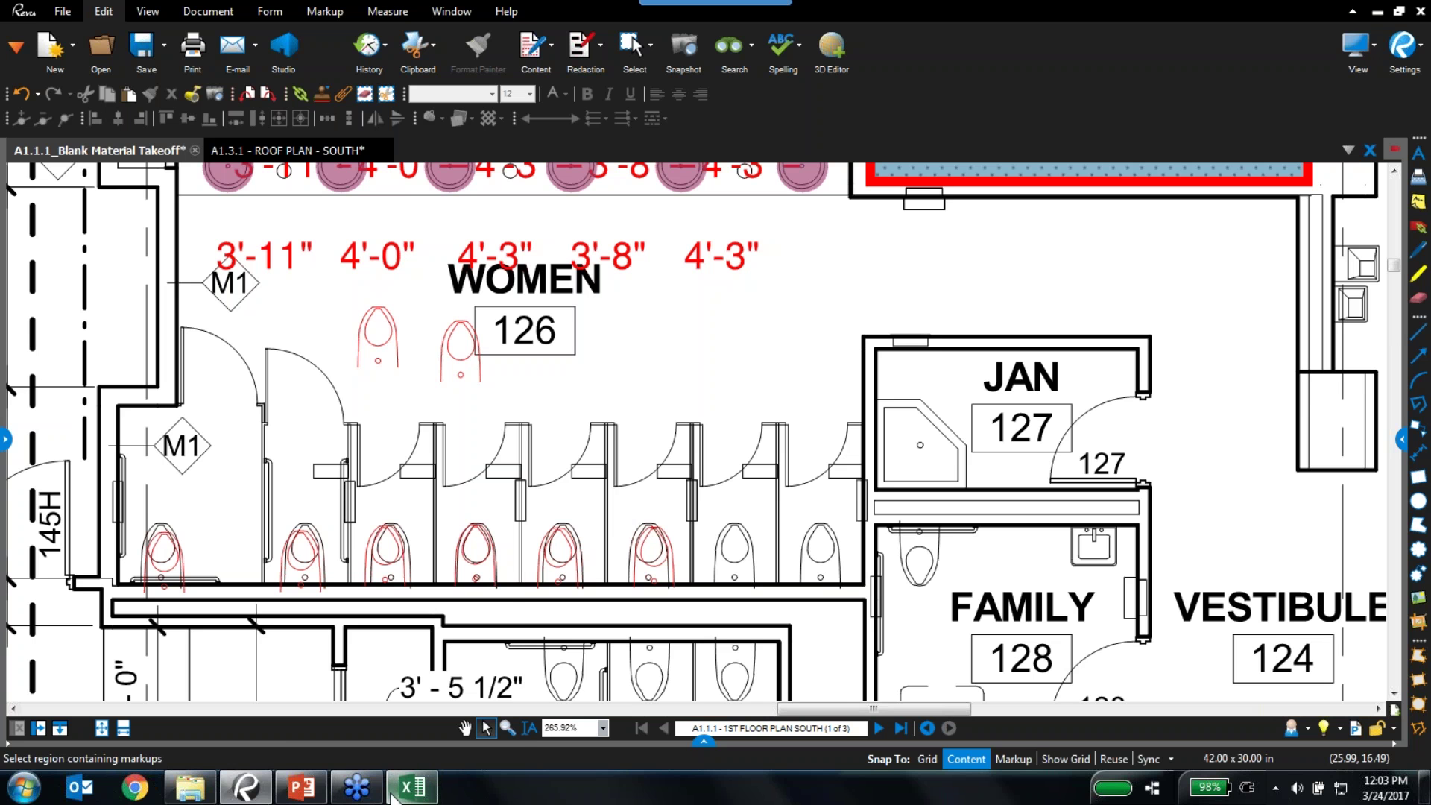
Arrange the floor plan and its markups list side by side with the SampleBid Excel workbook
{"action": "left_click", "coordinate": [406, 800]}
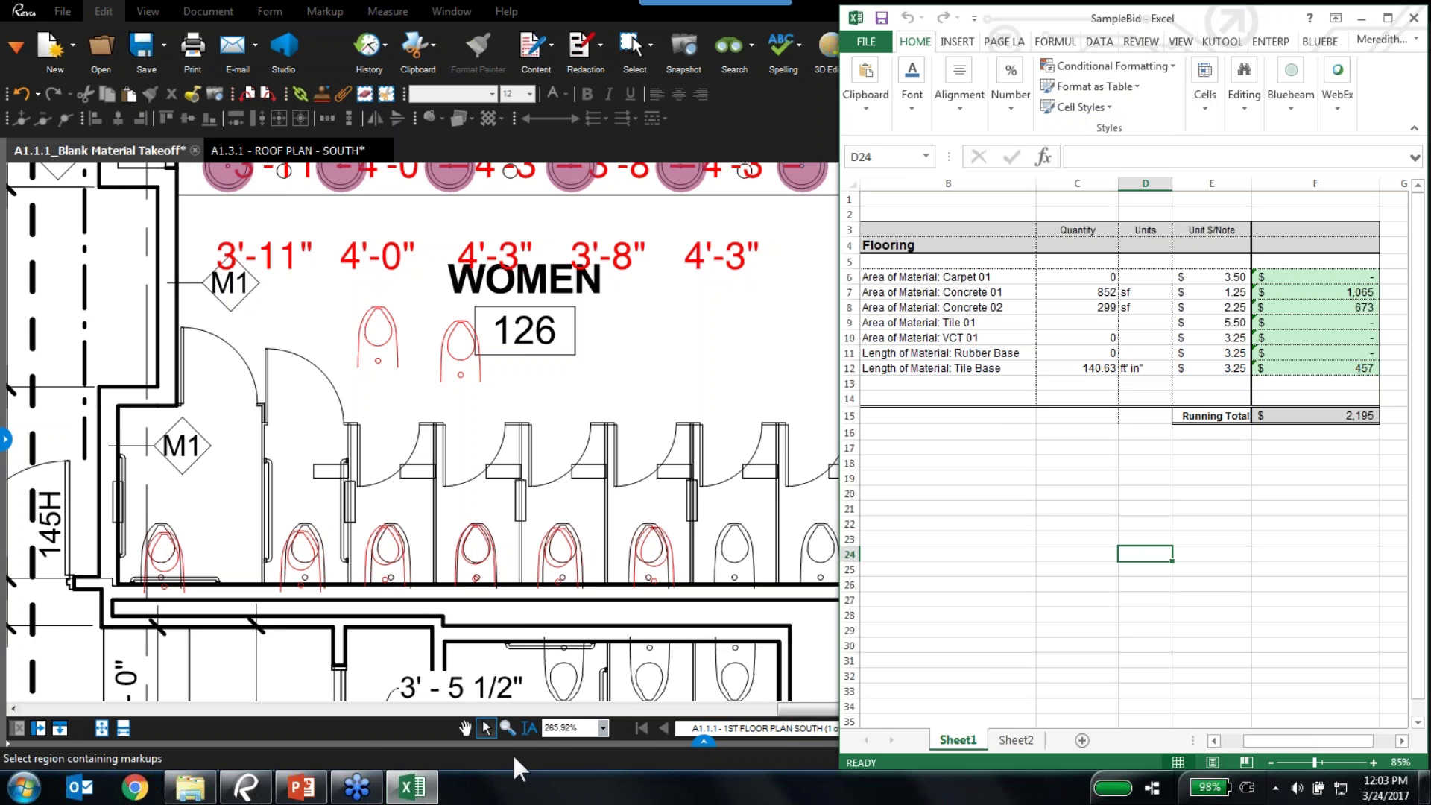
{"action": "left_click", "coordinate": [703, 742]}
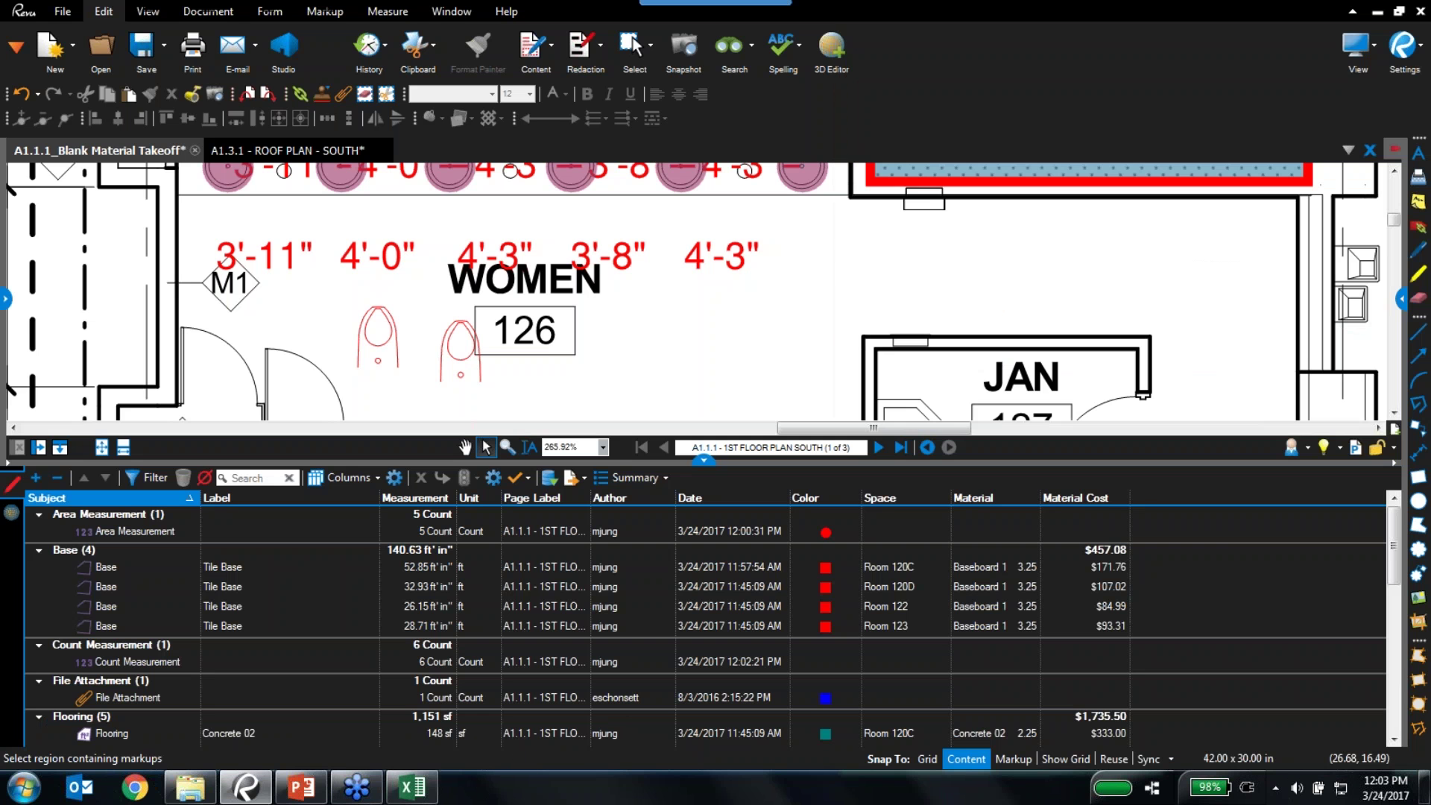
{"action": "left_click", "coordinate": [1398, 11]}
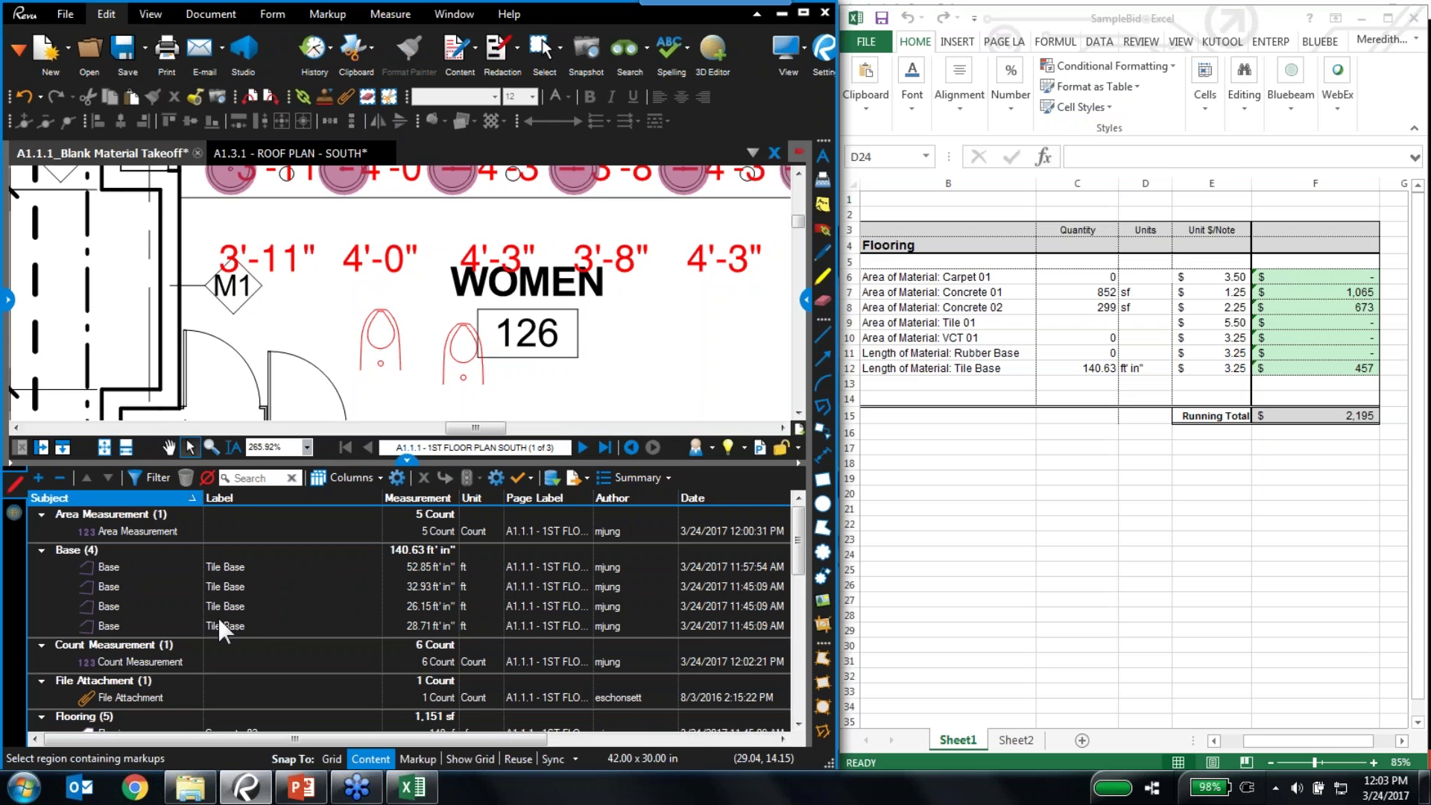
Sort the markups list by Label and select the Concrete 01 flooring and the first Concrete 02 flooring entry
{"action": "scroll", "coordinate": [192, 611], "scroll_direction": "down", "scroll_amount": 2}
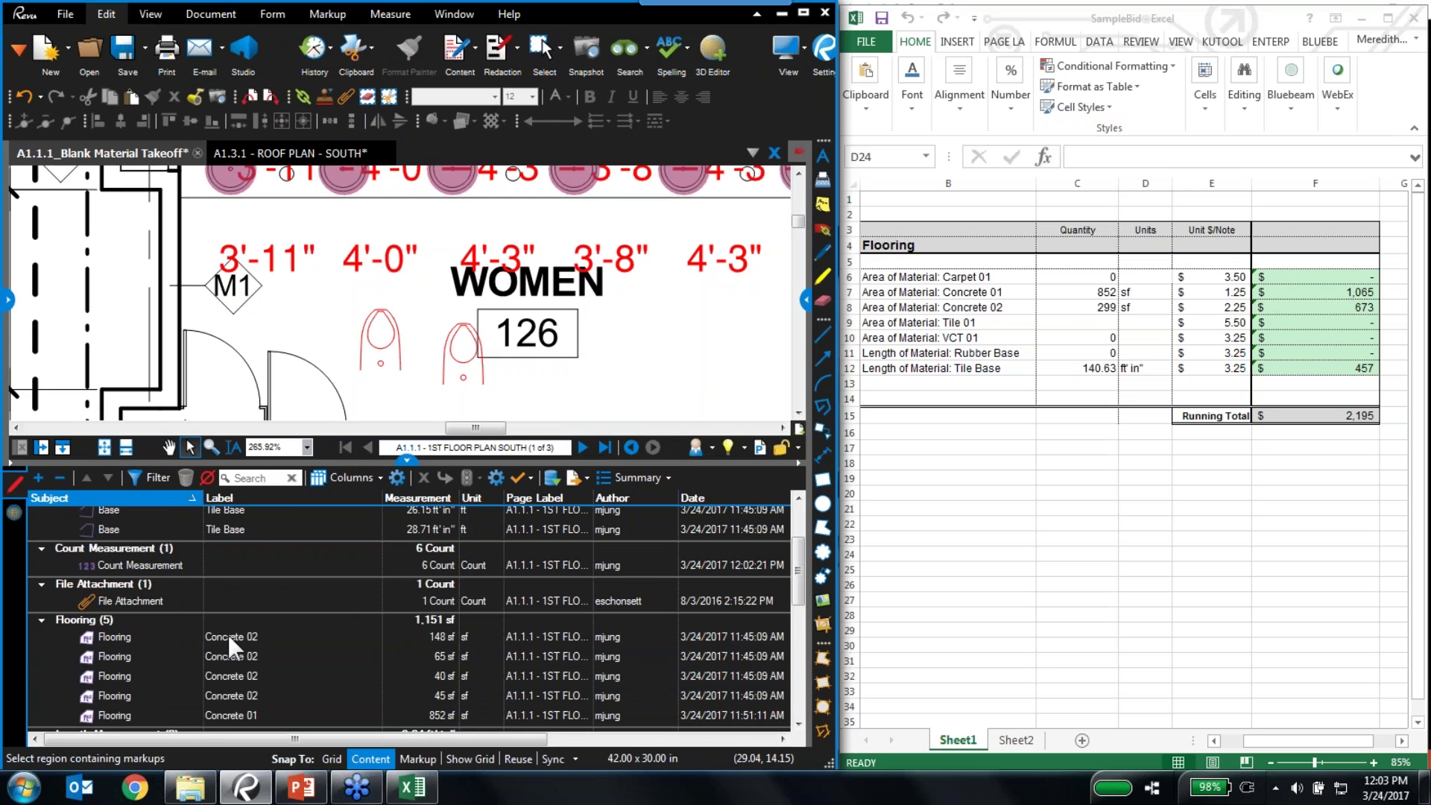
{"action": "left_click", "coordinate": [252, 497]}
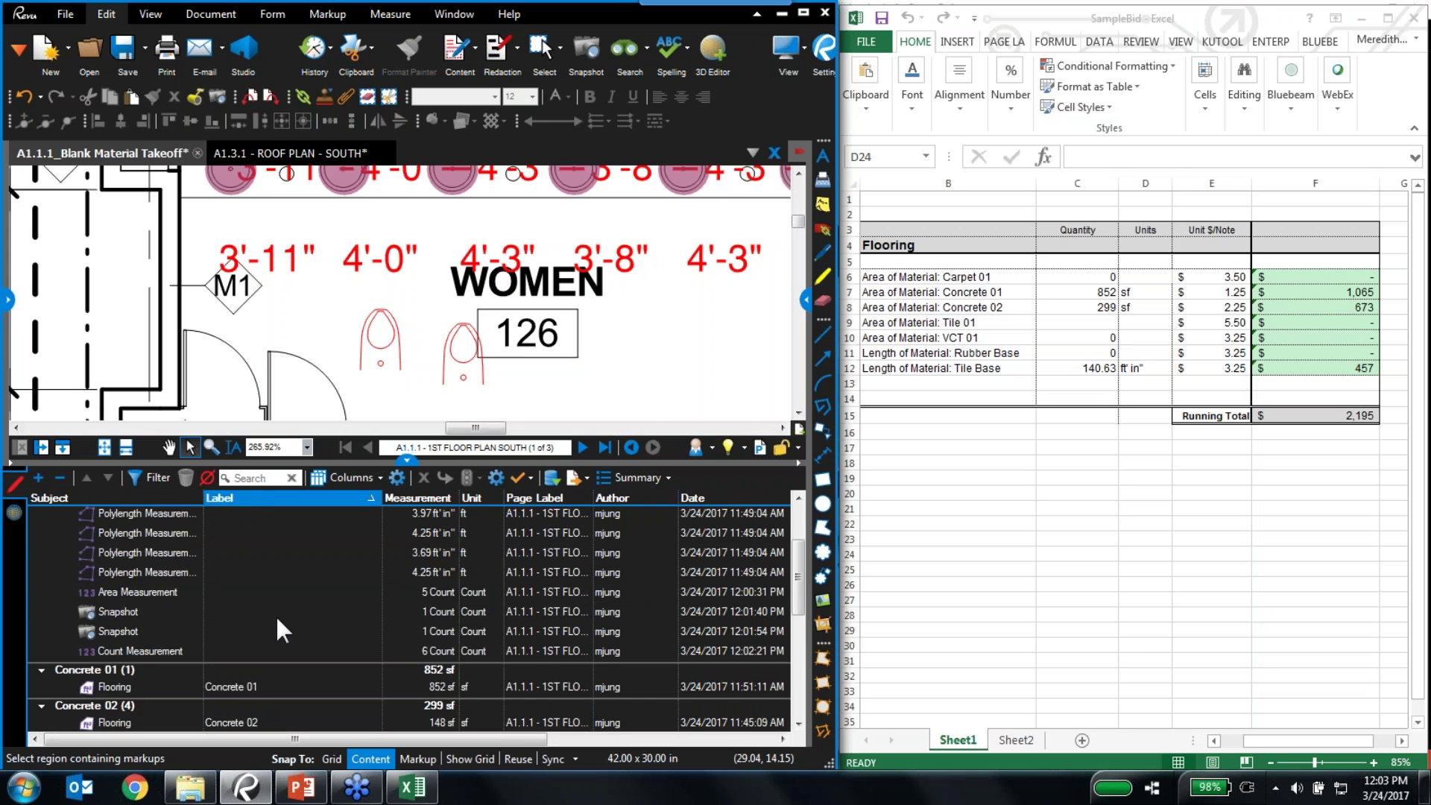
{"action": "scroll", "coordinate": [275, 614], "scroll_direction": "down", "scroll_amount": 3}
{"action": "left_click", "coordinate": [236, 543]}
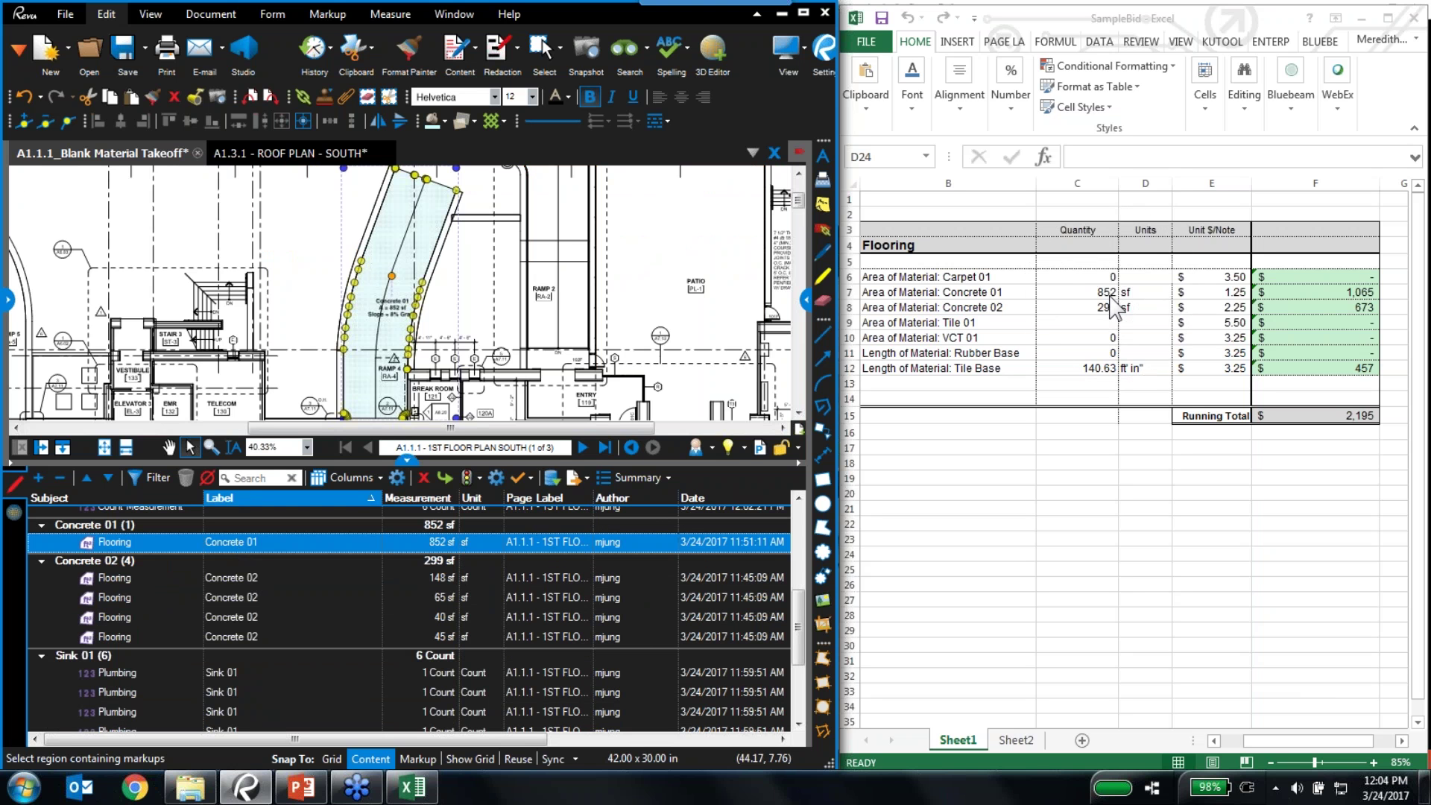
{"action": "left_click", "coordinate": [258, 579]}
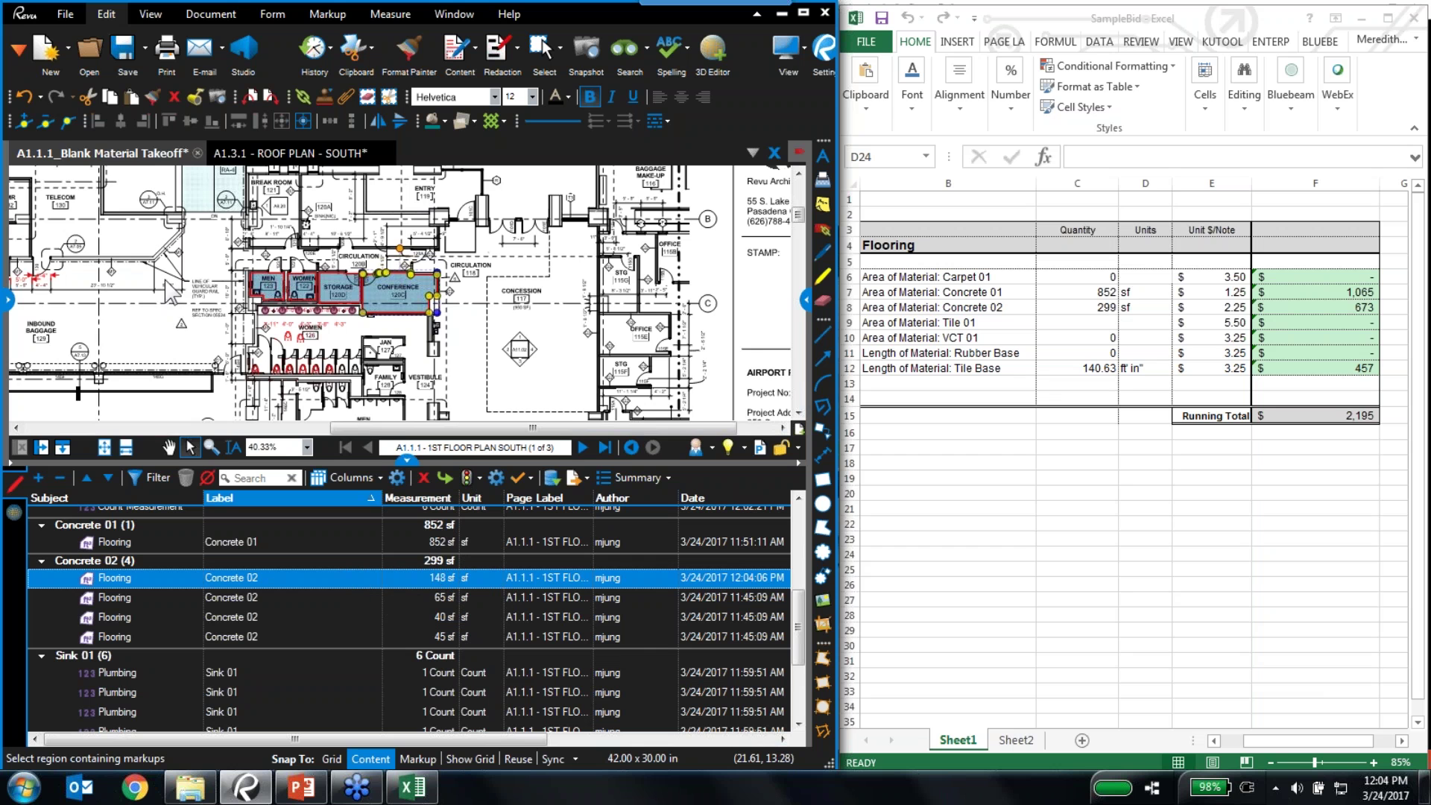
Use the tool chest's Concrete 02 flooring tool to measure a rectangle of about 128 sf just below the Telecom room
{"action": "left_click", "coordinate": [9, 301]}
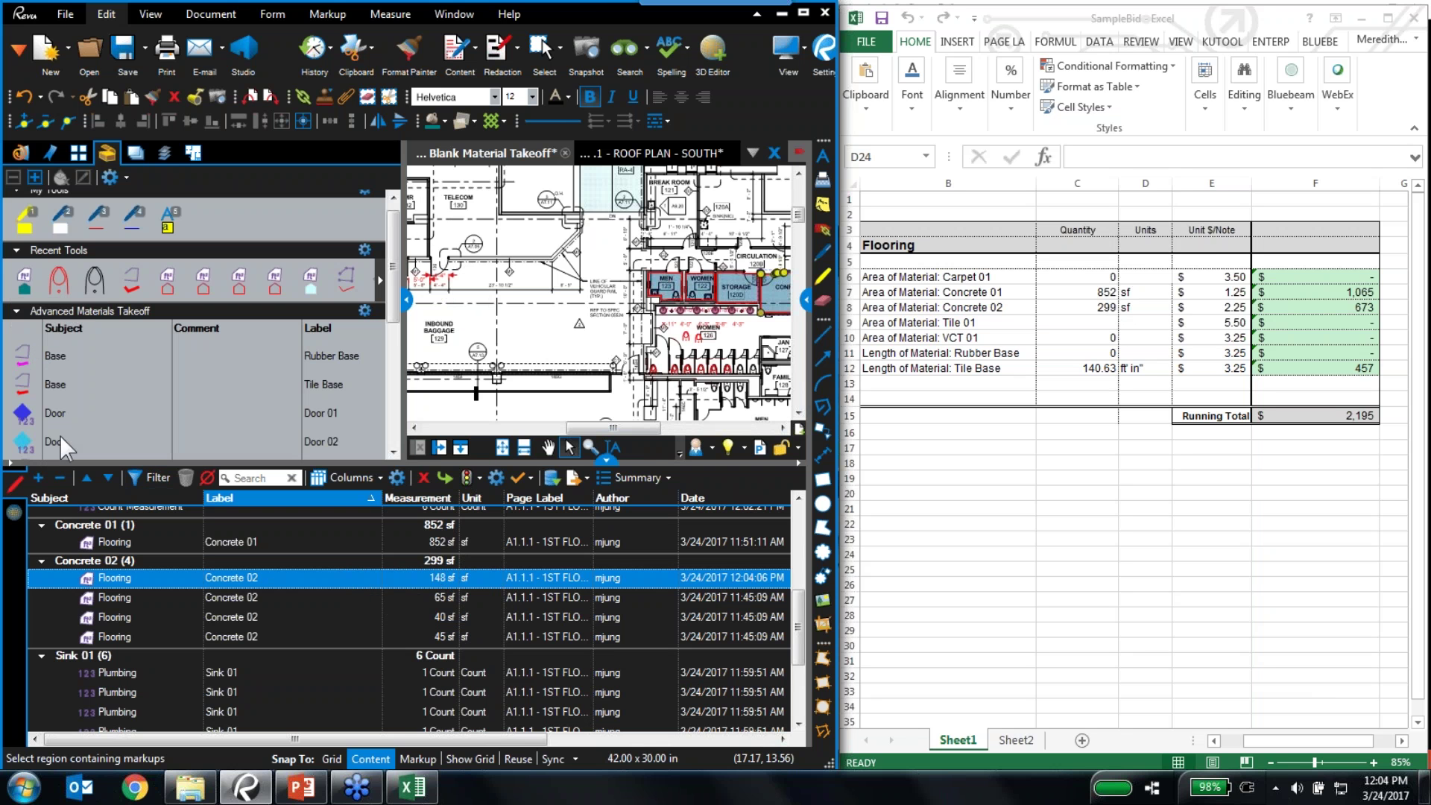
{"action": "scroll", "coordinate": [371, 353], "scroll_direction": "down", "scroll_amount": 5}
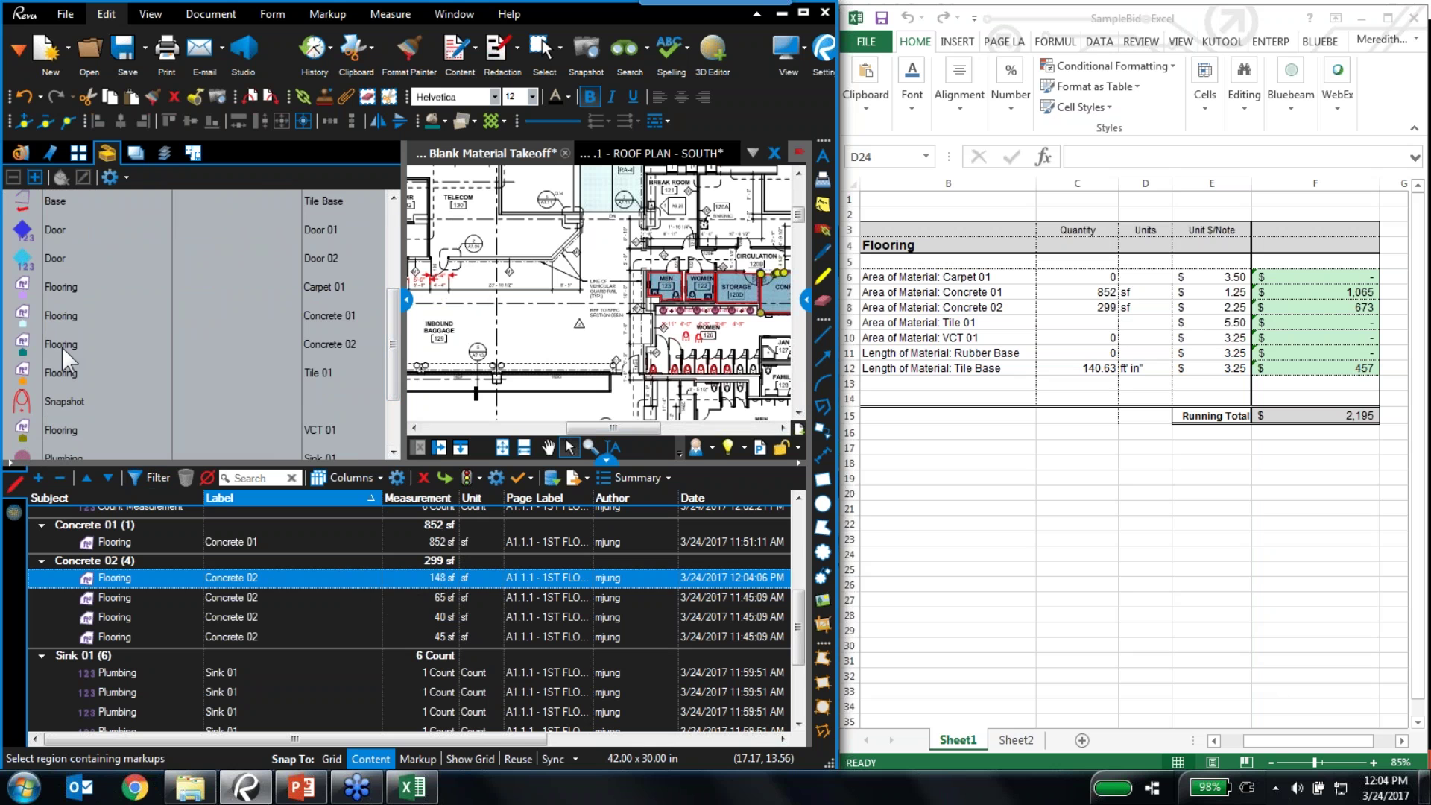
{"action": "left_click", "coordinate": [62, 347]}
{"action": "left_click", "coordinate": [477, 253]}
{"action": "left_click", "coordinate": [478, 219]}
{"action": "left_click", "coordinate": [541, 218]}
{"action": "double_click", "coordinate": [540, 256]}
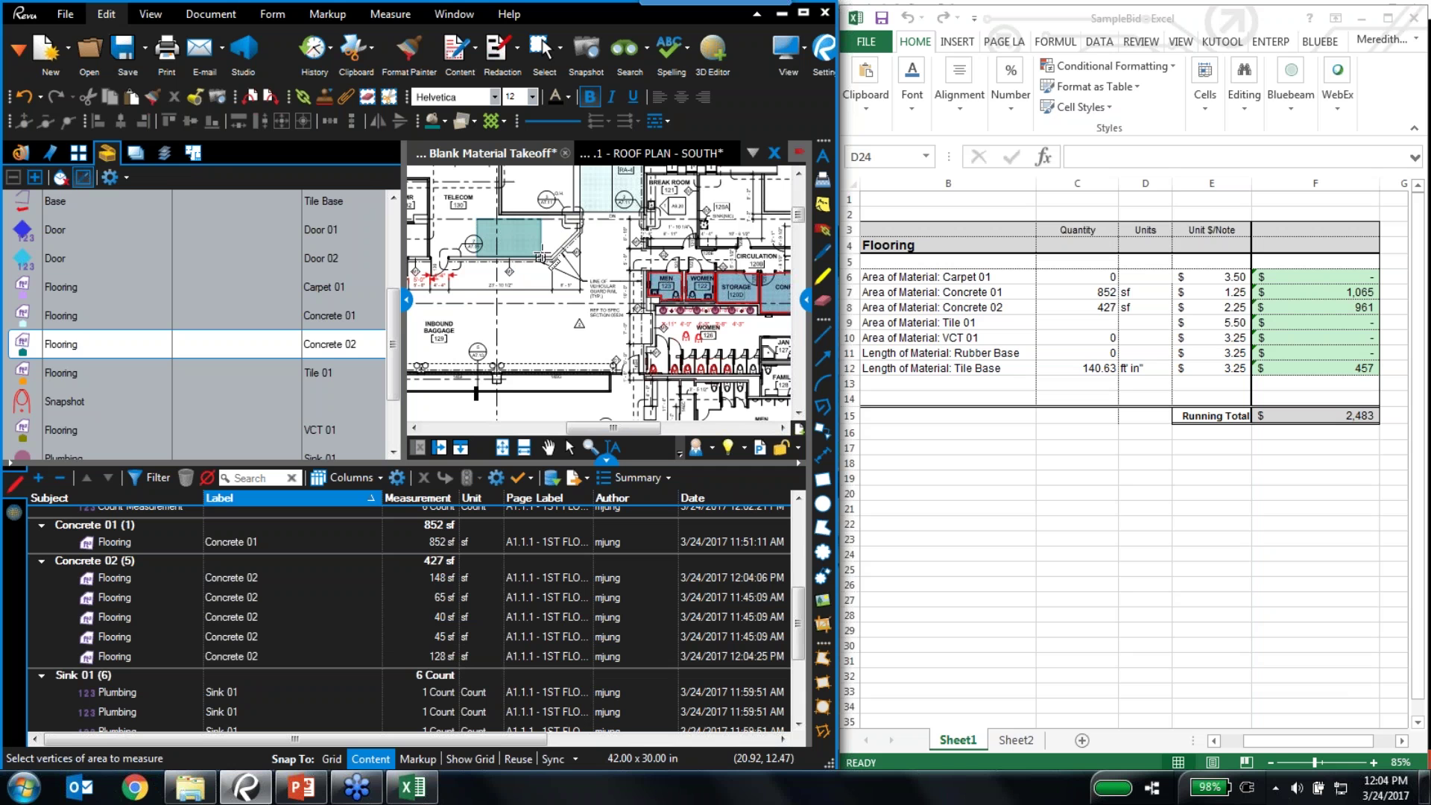
{"action": "left_click", "coordinate": [444, 559]}
Measure Tile 01 flooring areas over JAN 127, about 44 sf, and FAMILY 128, about 67 sf, and find the Tile 01 group in the markups list
{"action": "left_click", "coordinate": [22, 376]}
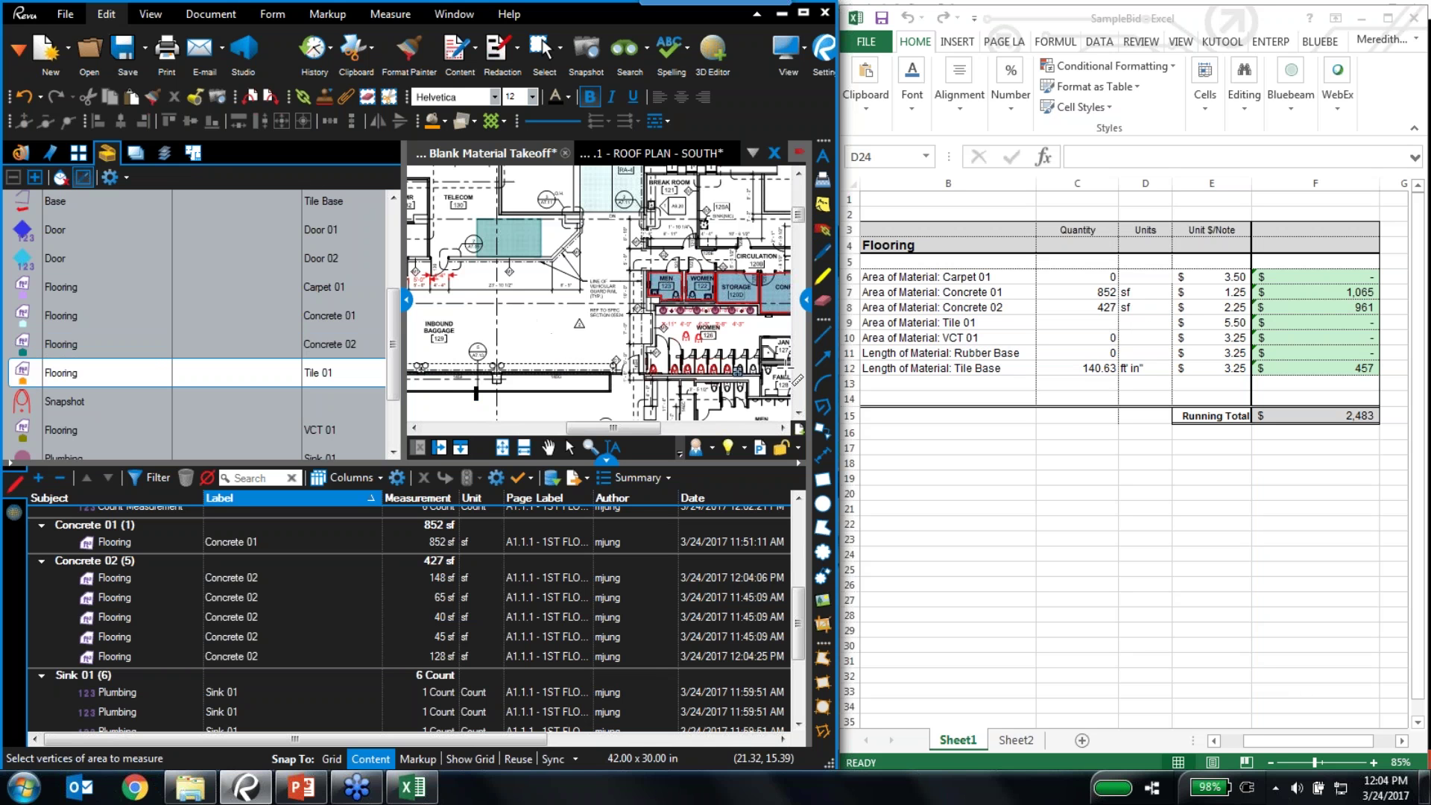
{"action": "scroll", "coordinate": [771, 376], "scroll_direction": "up", "scroll_amount": 3}
{"action": "left_click_drag", "start_coordinate": [679, 382], "coordinate": [570, 359]}
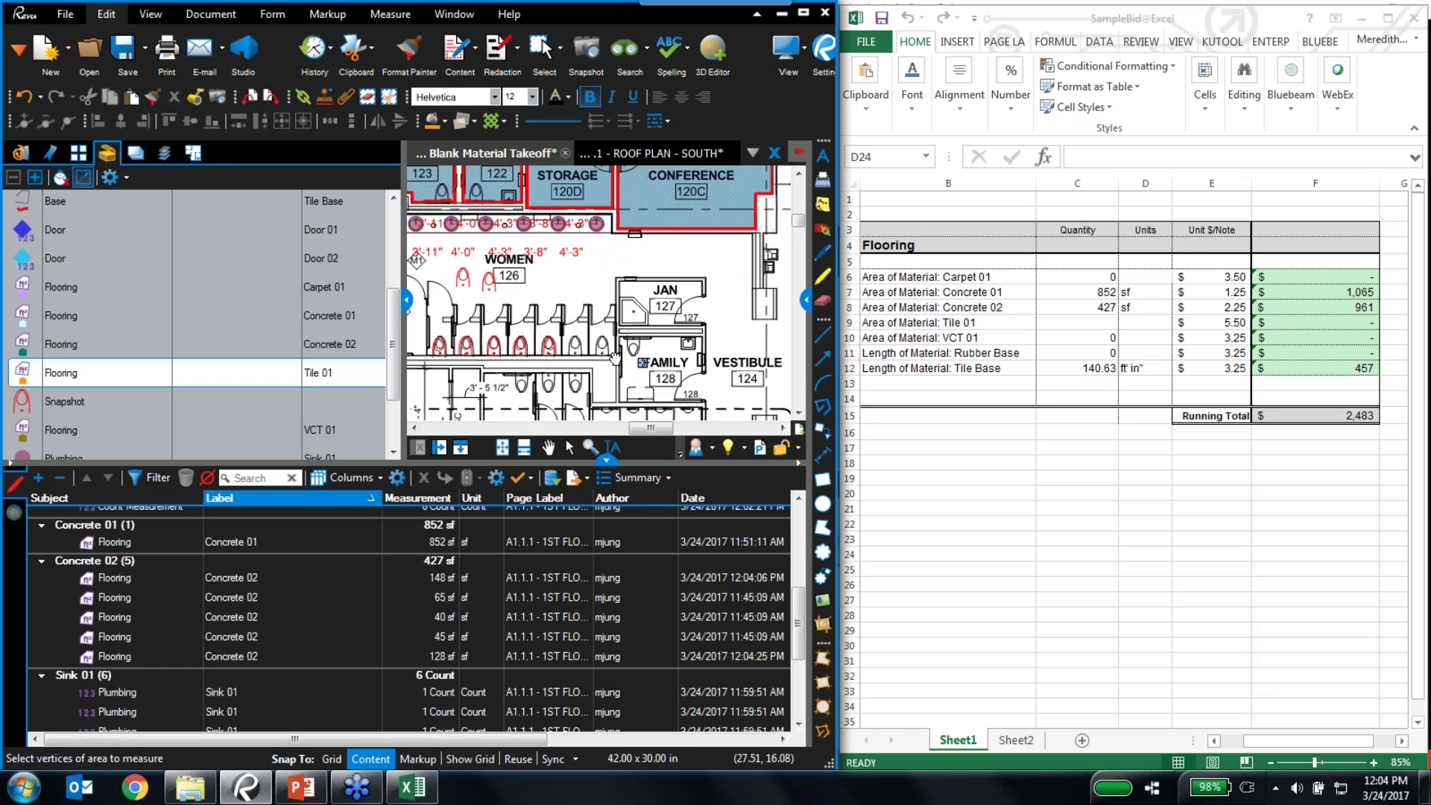
{"action": "left_click_drag", "start_coordinate": [608, 280], "coordinate": [690, 389]}
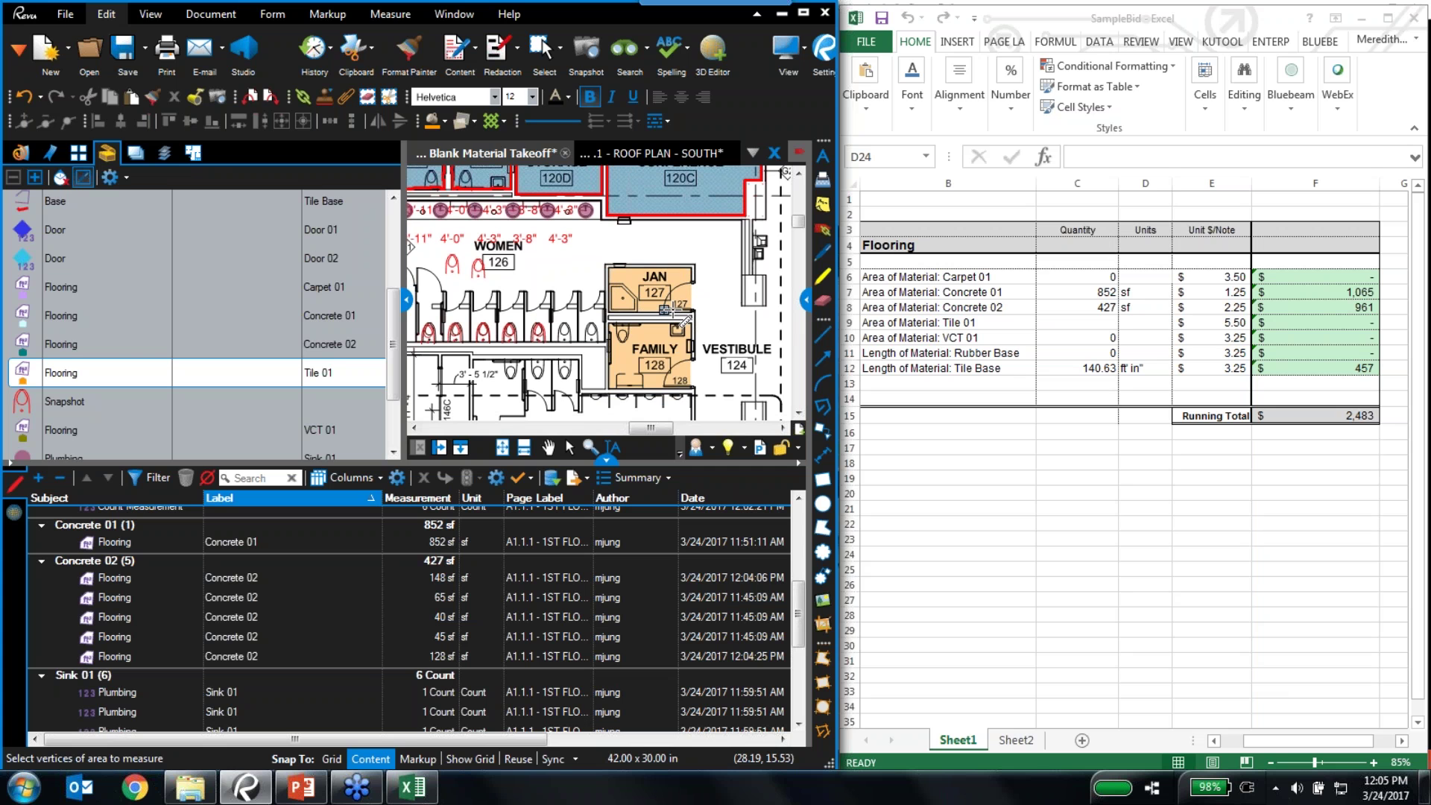
{"action": "key", "text": "Escape"}
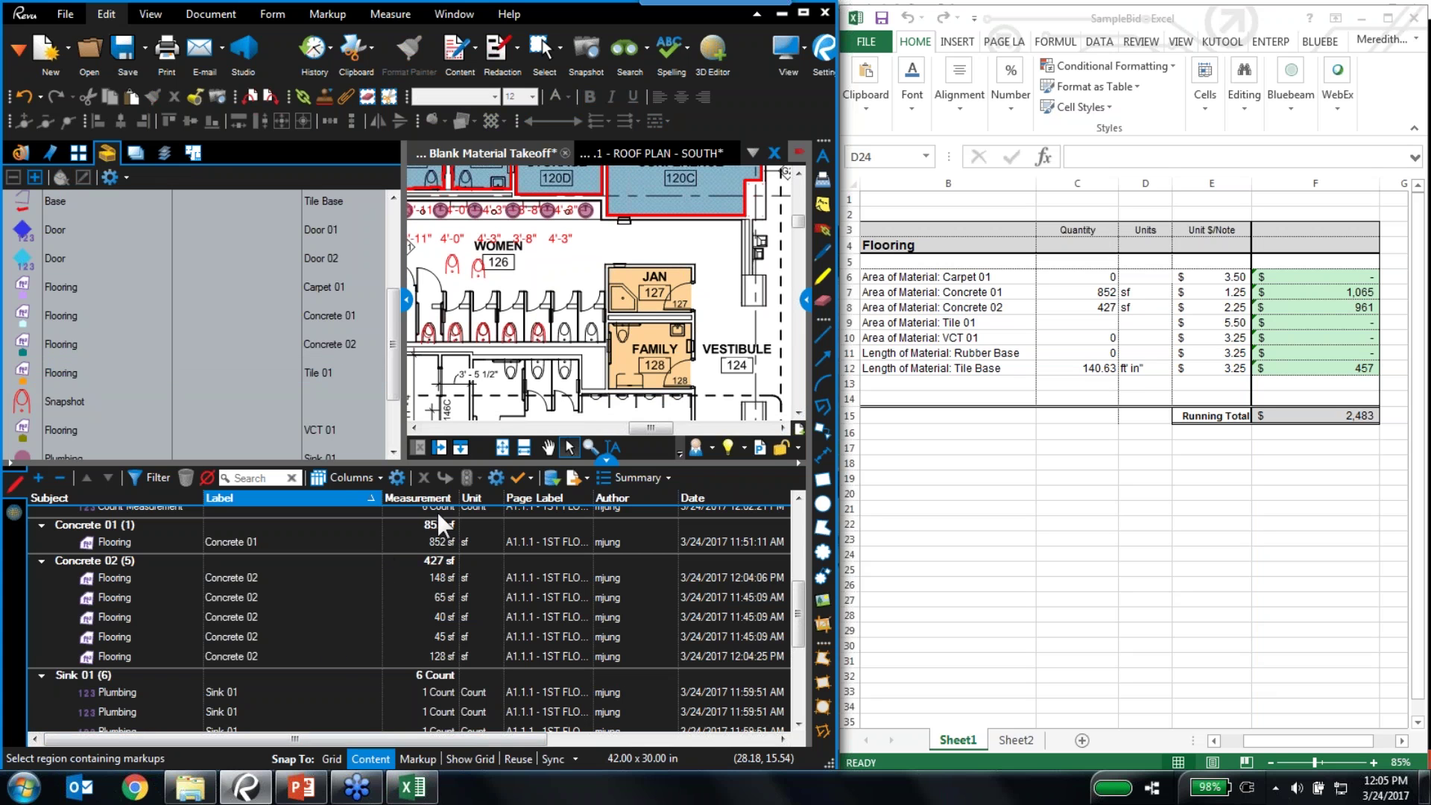
{"action": "left_click_drag", "start_coordinate": [800, 635], "coordinate": [799, 673]}
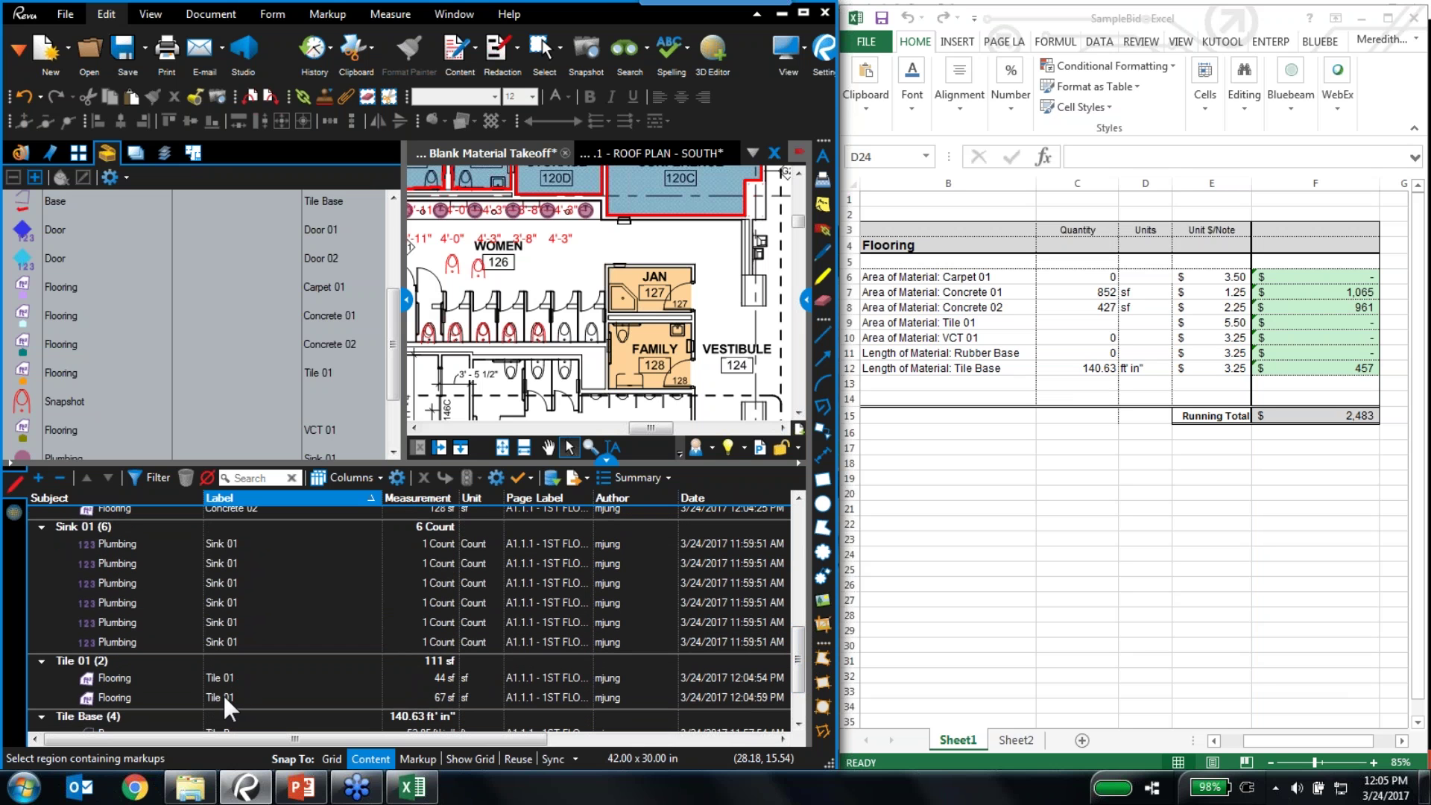
Check which source files are linked to the workbook through the Quantity Link options of the Tile 01 quantity cell, closing the list when done
{"action": "left_click", "coordinate": [1084, 324]}
{"action": "right_click", "coordinate": [1083, 326]}
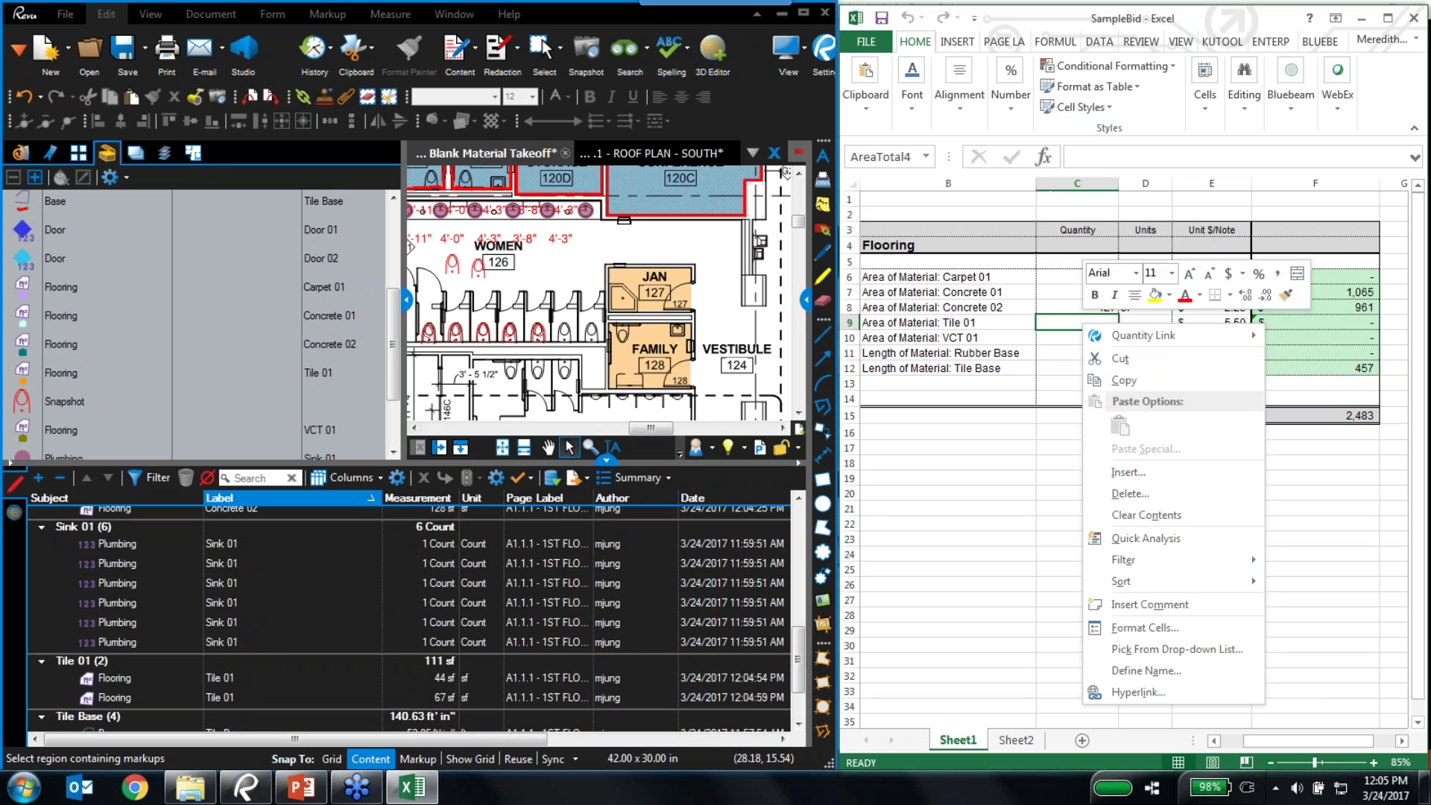
{"action": "mouse_move", "coordinate": [1127, 342]}
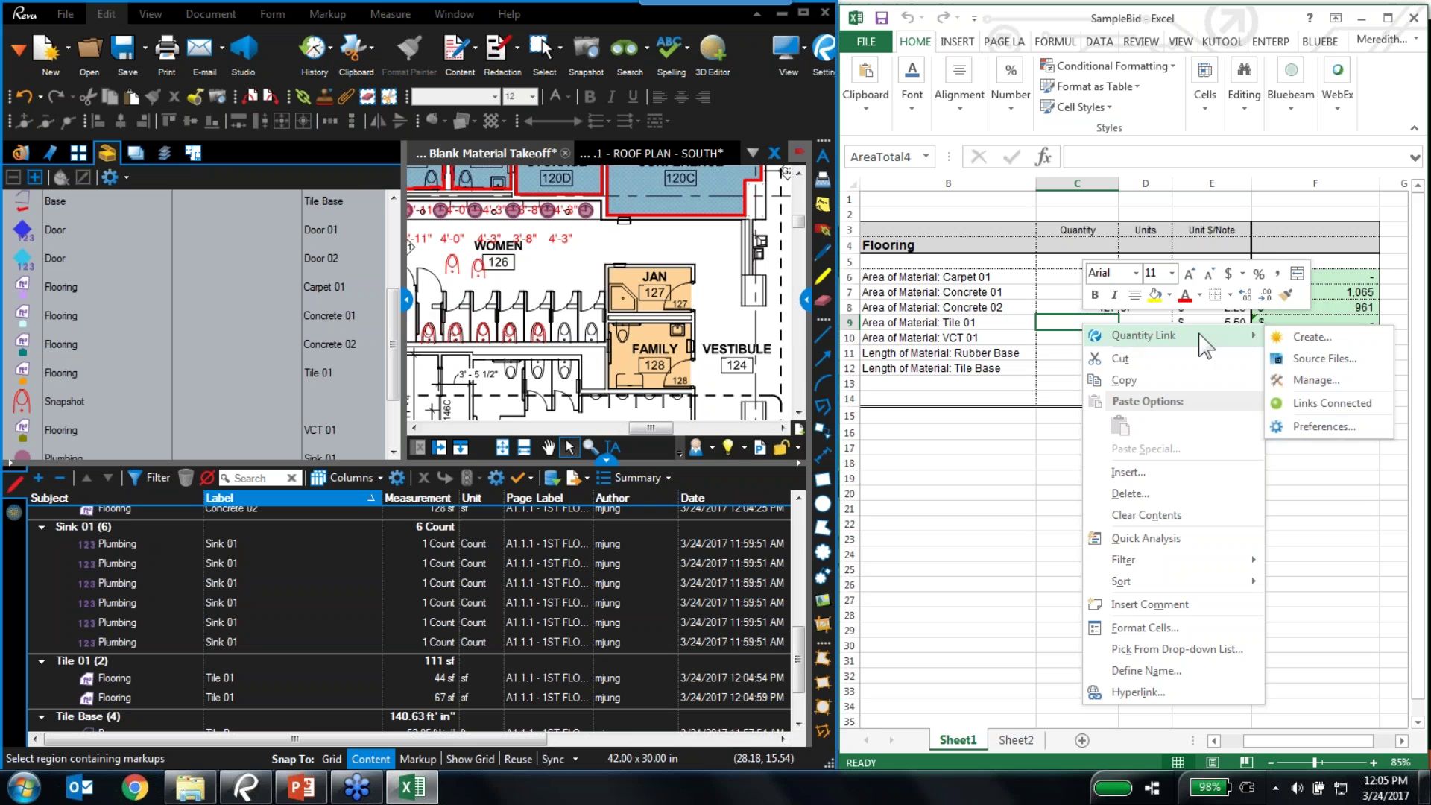
{"action": "left_click", "coordinate": [1331, 362]}
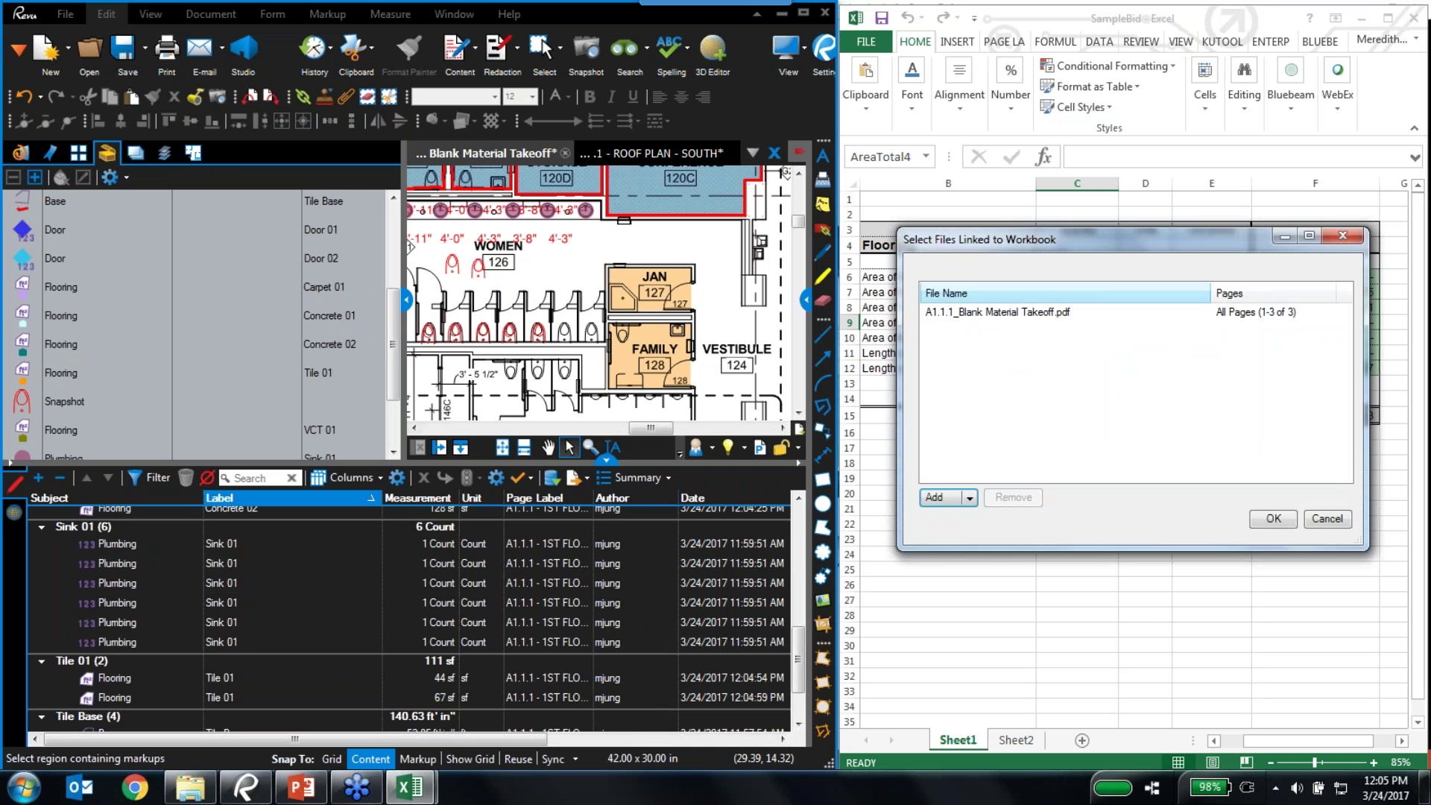
{"action": "left_click", "coordinate": [1343, 236]}
Create a quantity link in the Tile 01 quantity cell that totals Area for Label: Tile 01
{"action": "right_click", "coordinate": [1088, 323]}
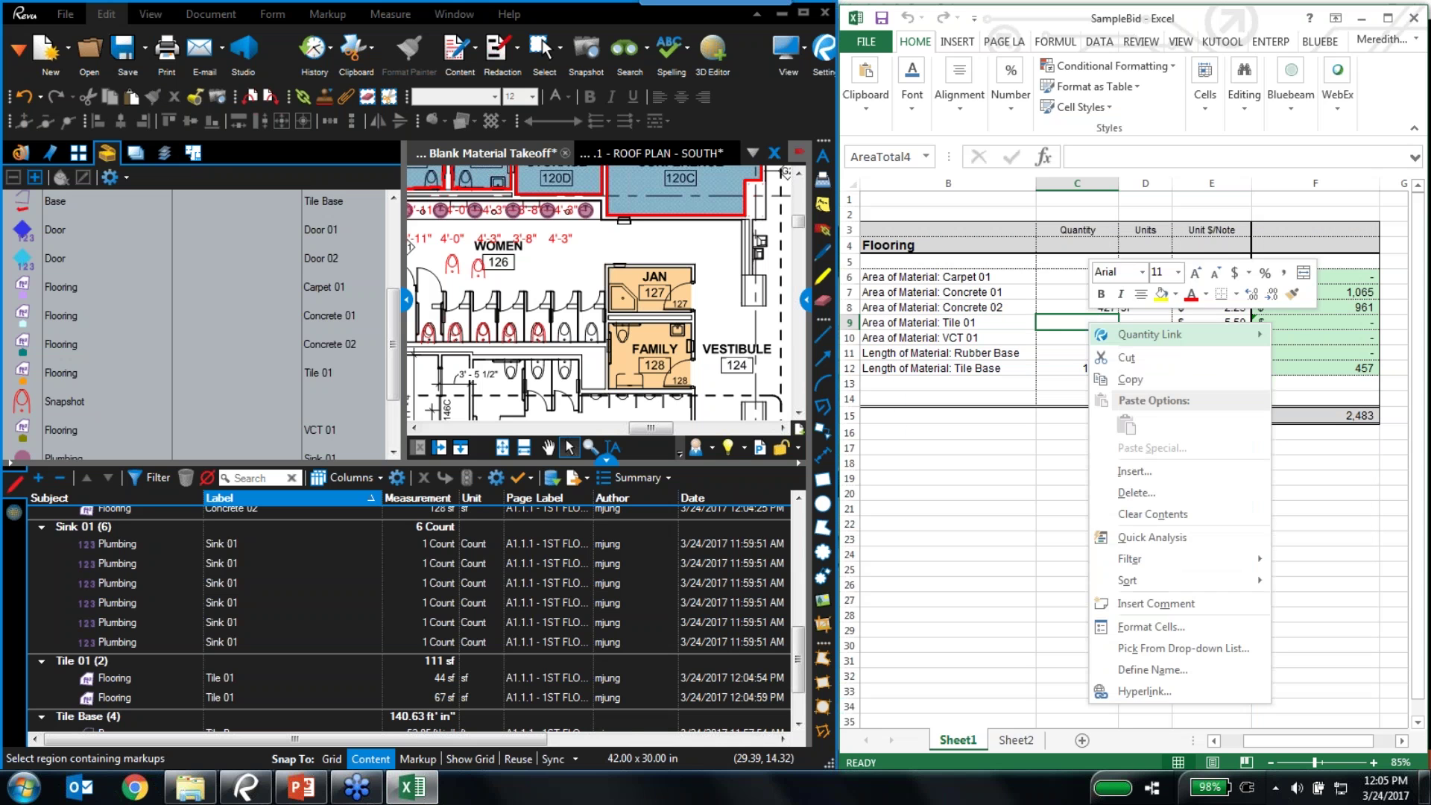
{"action": "left_click", "coordinate": [1295, 344]}
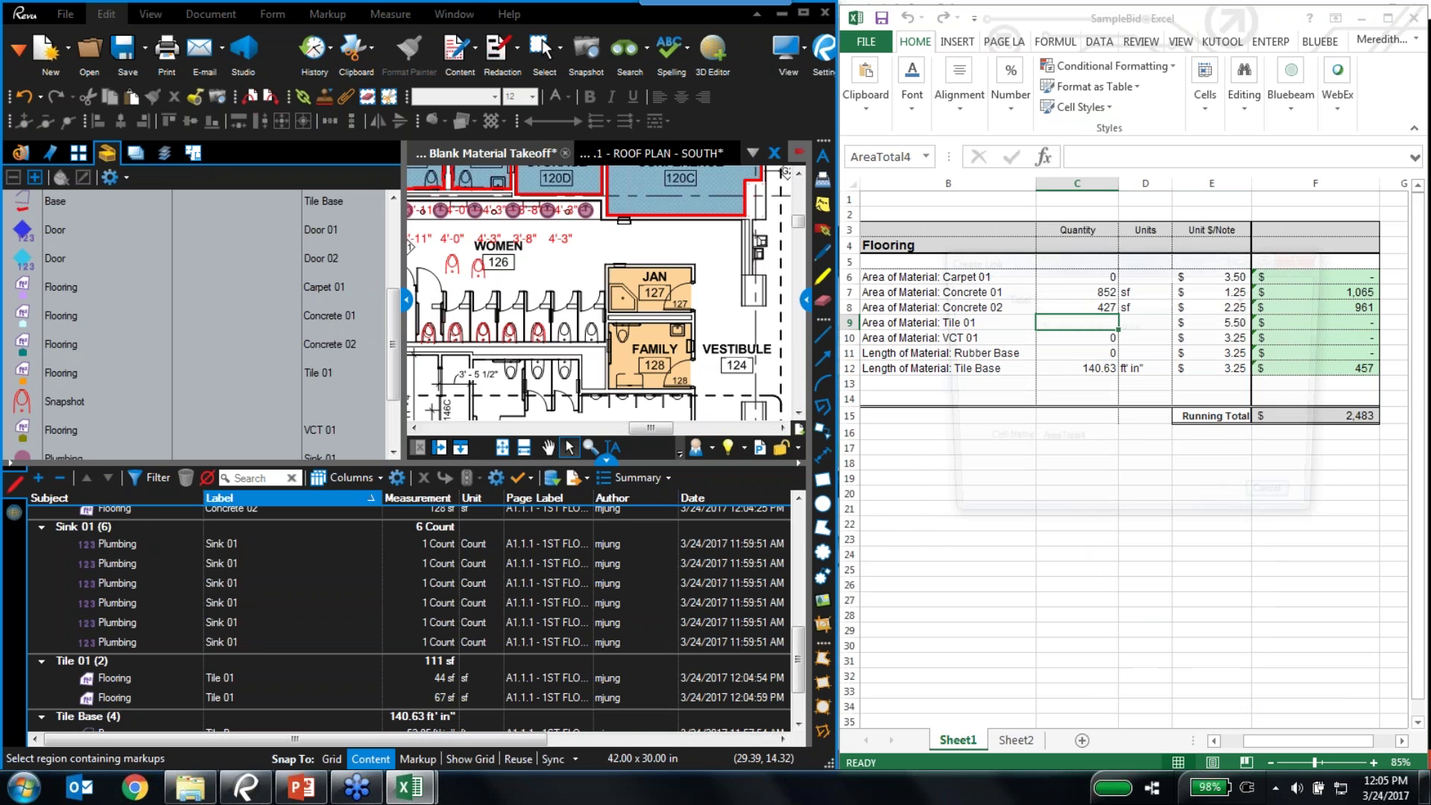
{"action": "left_click", "coordinate": [1193, 297]}
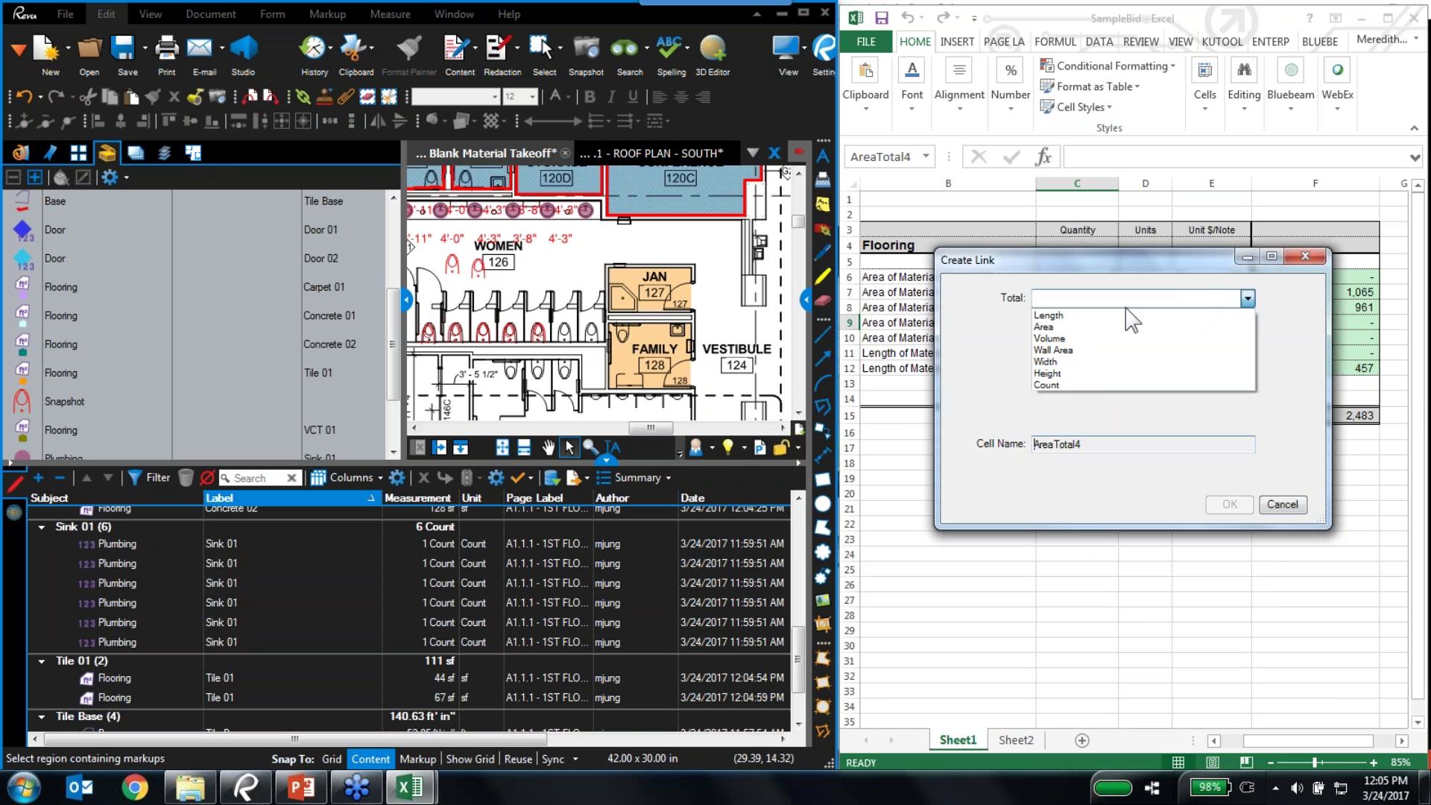
{"action": "left_click", "coordinate": [1059, 327]}
{"action": "left_click", "coordinate": [1071, 324]}
{"action": "mouse_move", "coordinate": [1073, 400]}
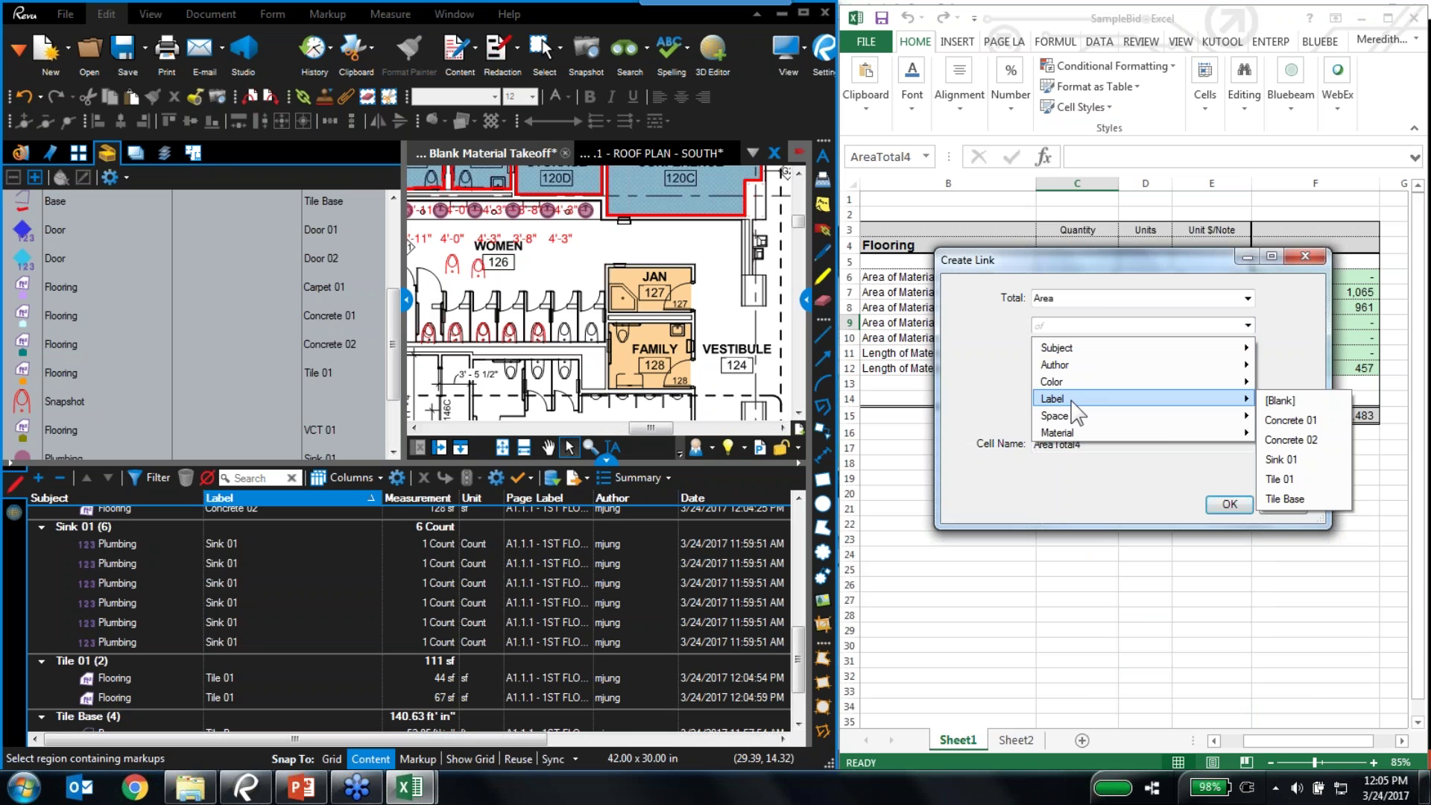
{"action": "left_click", "coordinate": [1287, 479]}
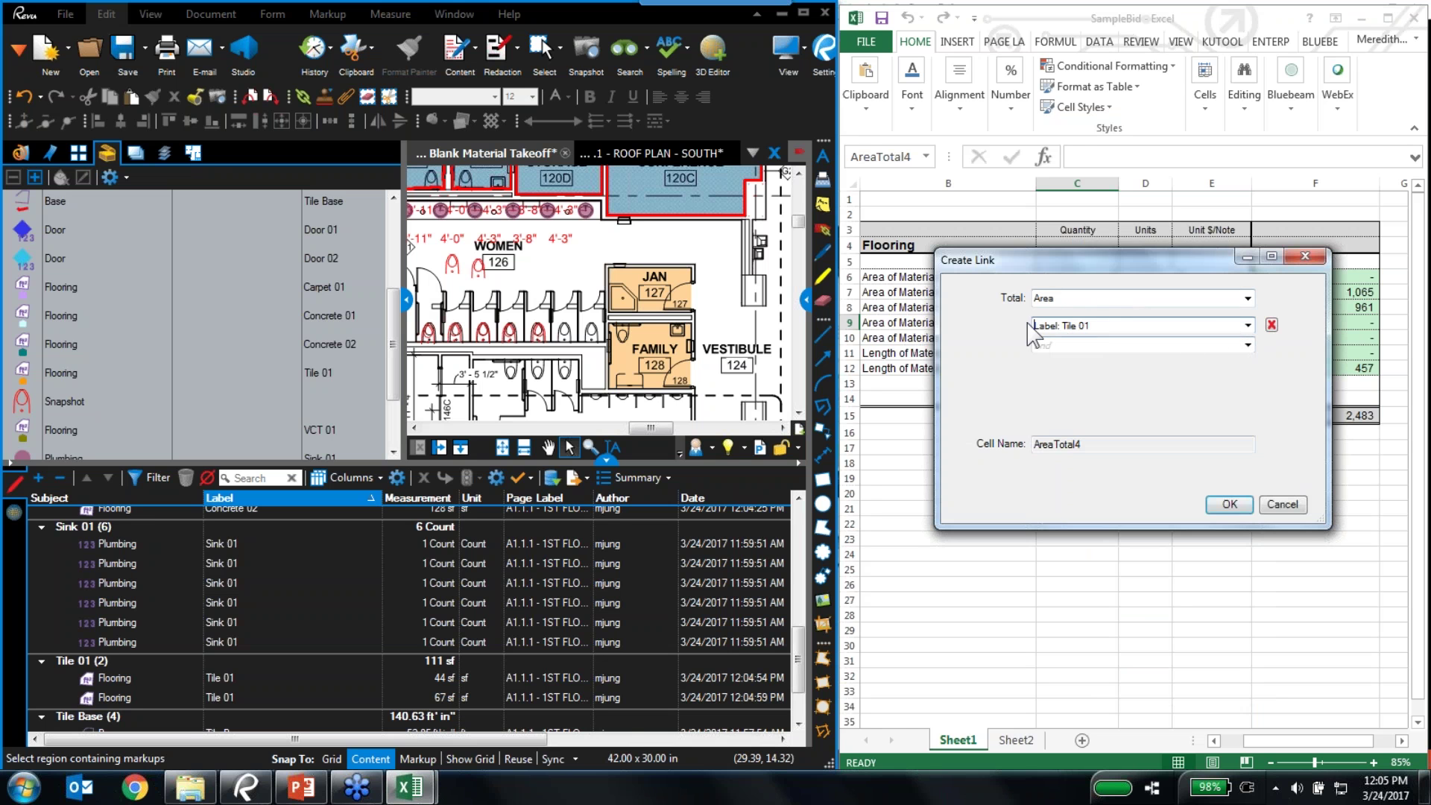
{"action": "left_click", "coordinate": [1229, 504]}
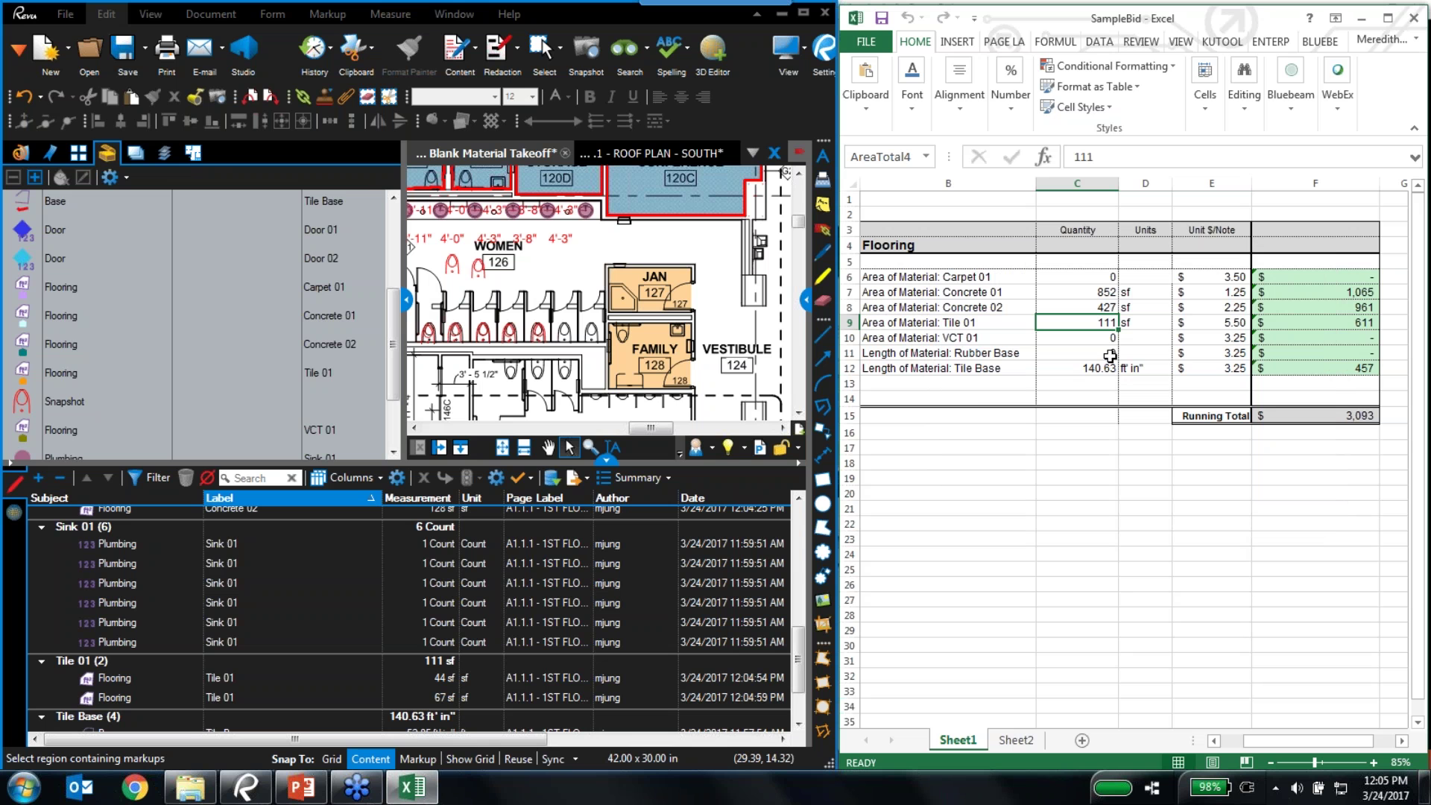
{"action": "left_click", "coordinate": [445, 656]}
{"action": "left_click", "coordinate": [1111, 324]}
Open A1.1.1_Material Takeoff.pdf from the What's New in Revu 2017 category and look through its labeled markups list
{"action": "left_click", "coordinate": [406, 300]}
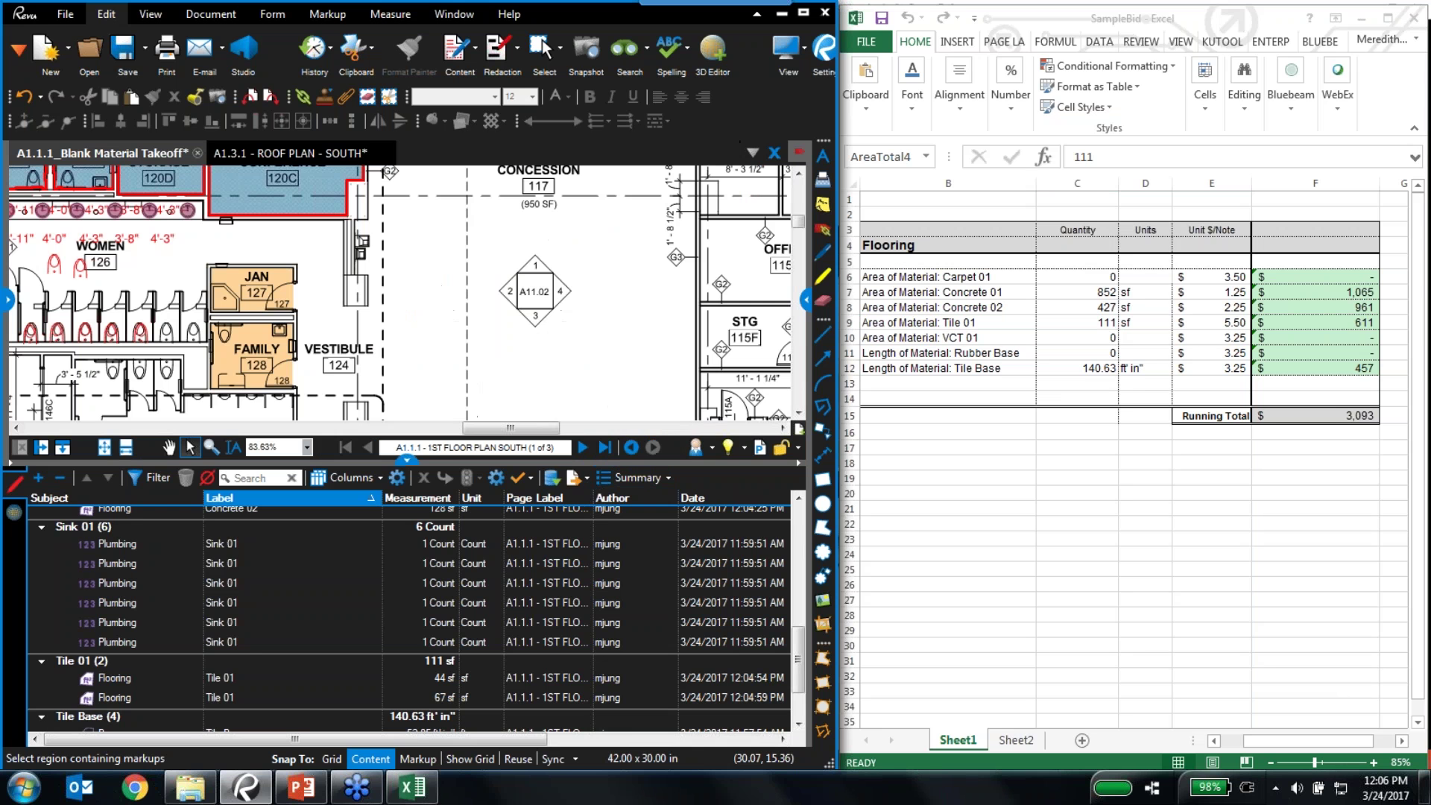
{"action": "left_click", "coordinate": [7, 300]}
{"action": "left_click", "coordinate": [19, 152]}
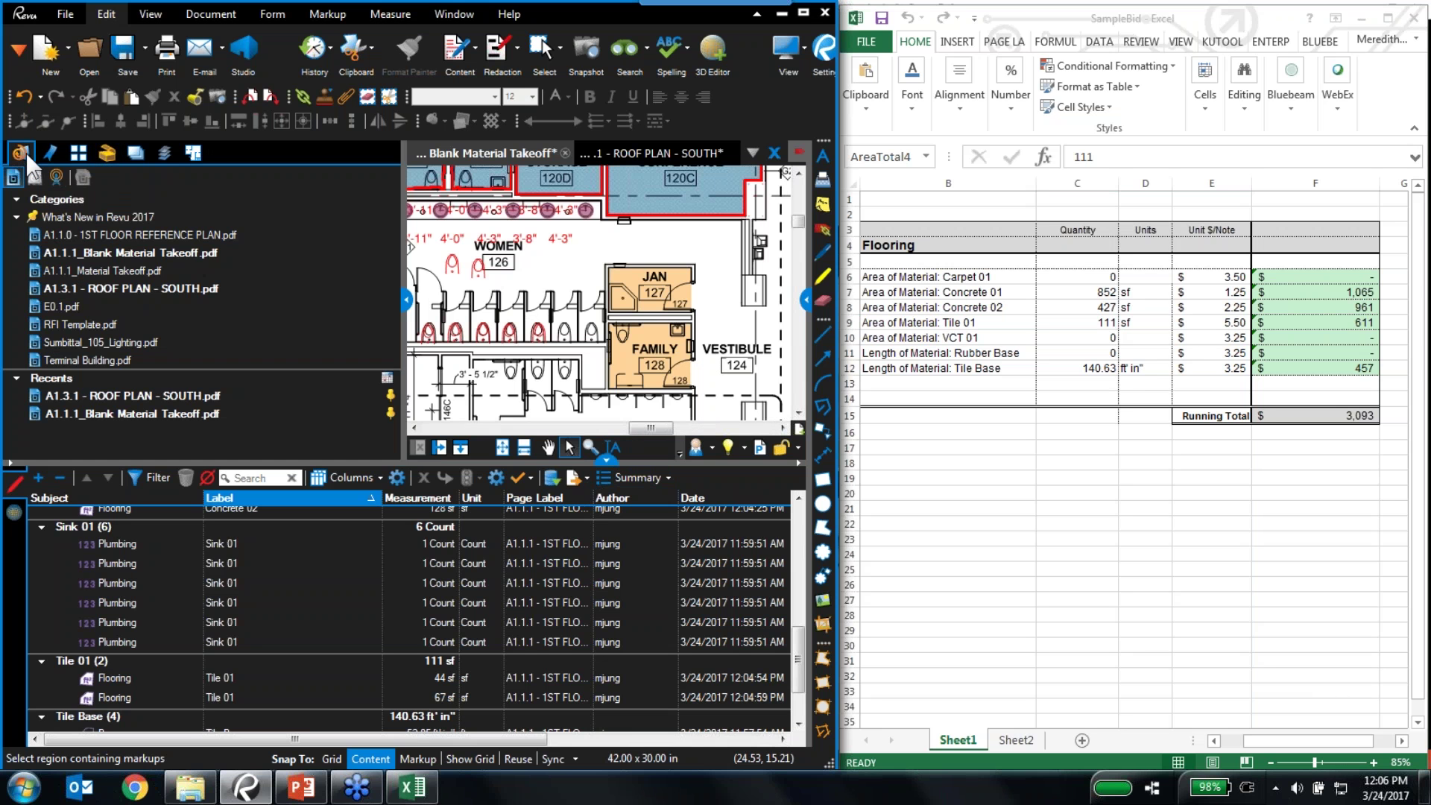
{"action": "left_click", "coordinate": [70, 270]}
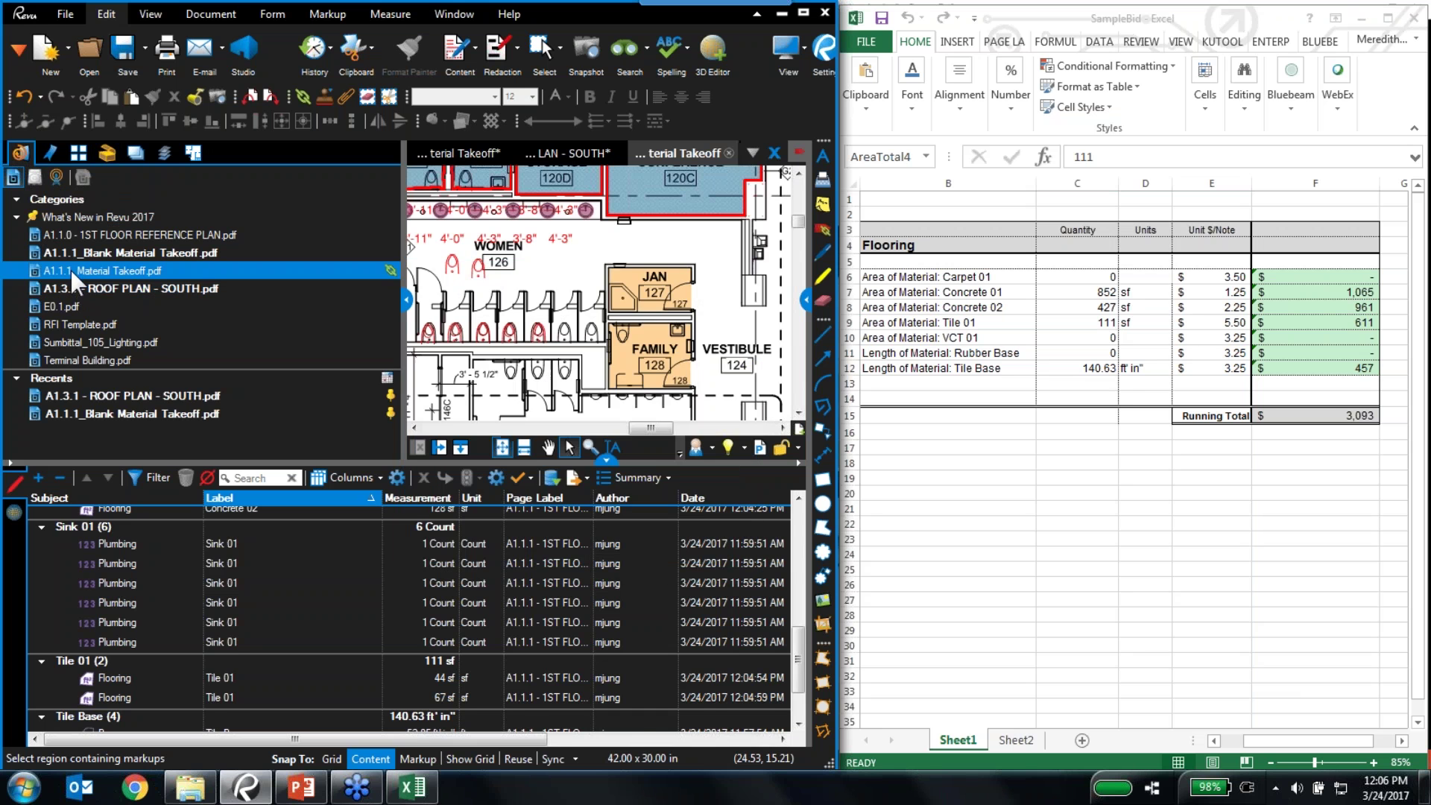
{"action": "left_click", "coordinate": [402, 299]}
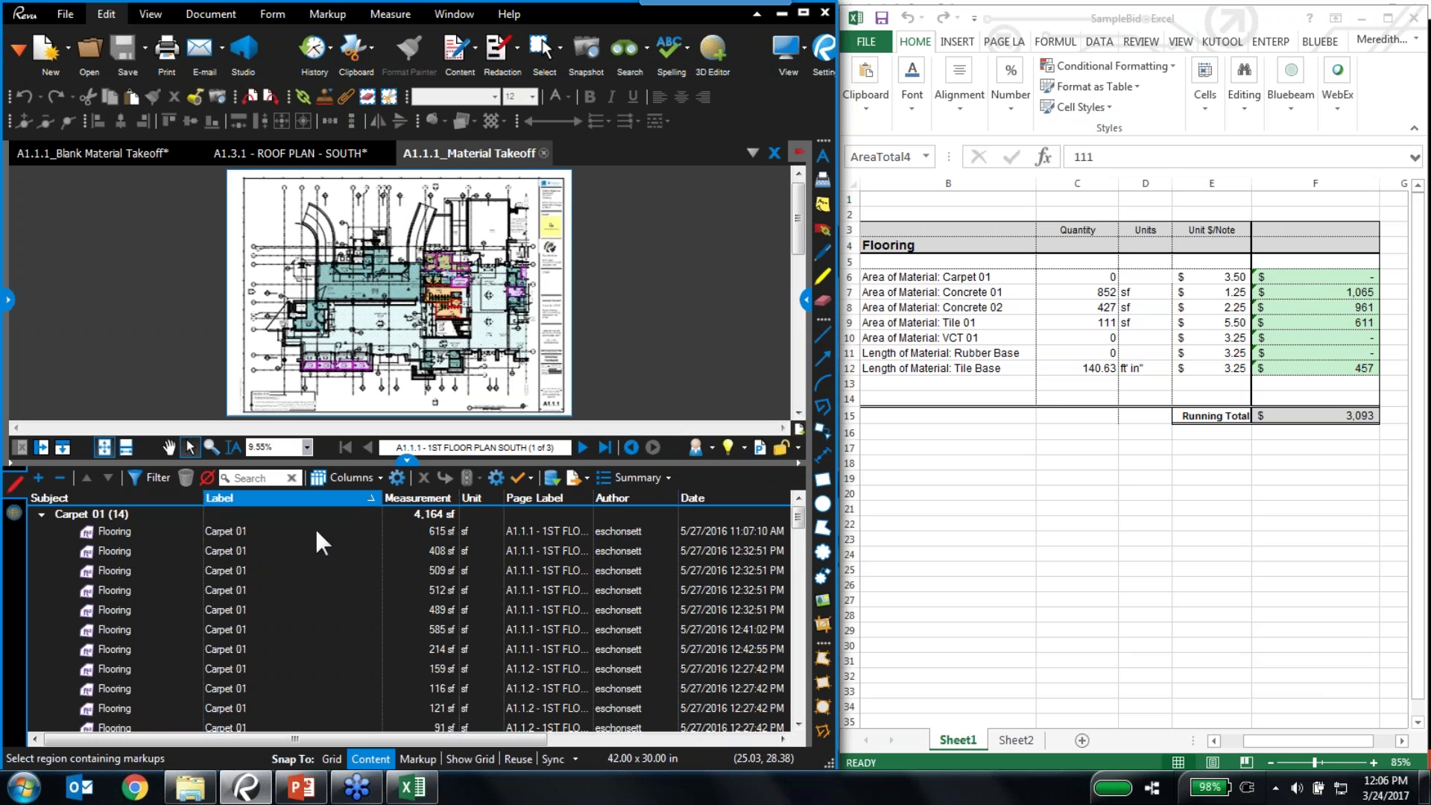
{"action": "scroll", "coordinate": [403, 549], "scroll_direction": "down", "scroll_amount": 10}
{"action": "scroll", "coordinate": [298, 611], "scroll_direction": "down", "scroll_amount": 15}
{"action": "scroll", "coordinate": [300, 607], "scroll_direction": "down", "scroll_amount": 5}
{"action": "scroll", "coordinate": [297, 615], "scroll_direction": "up", "scroll_amount": 20}
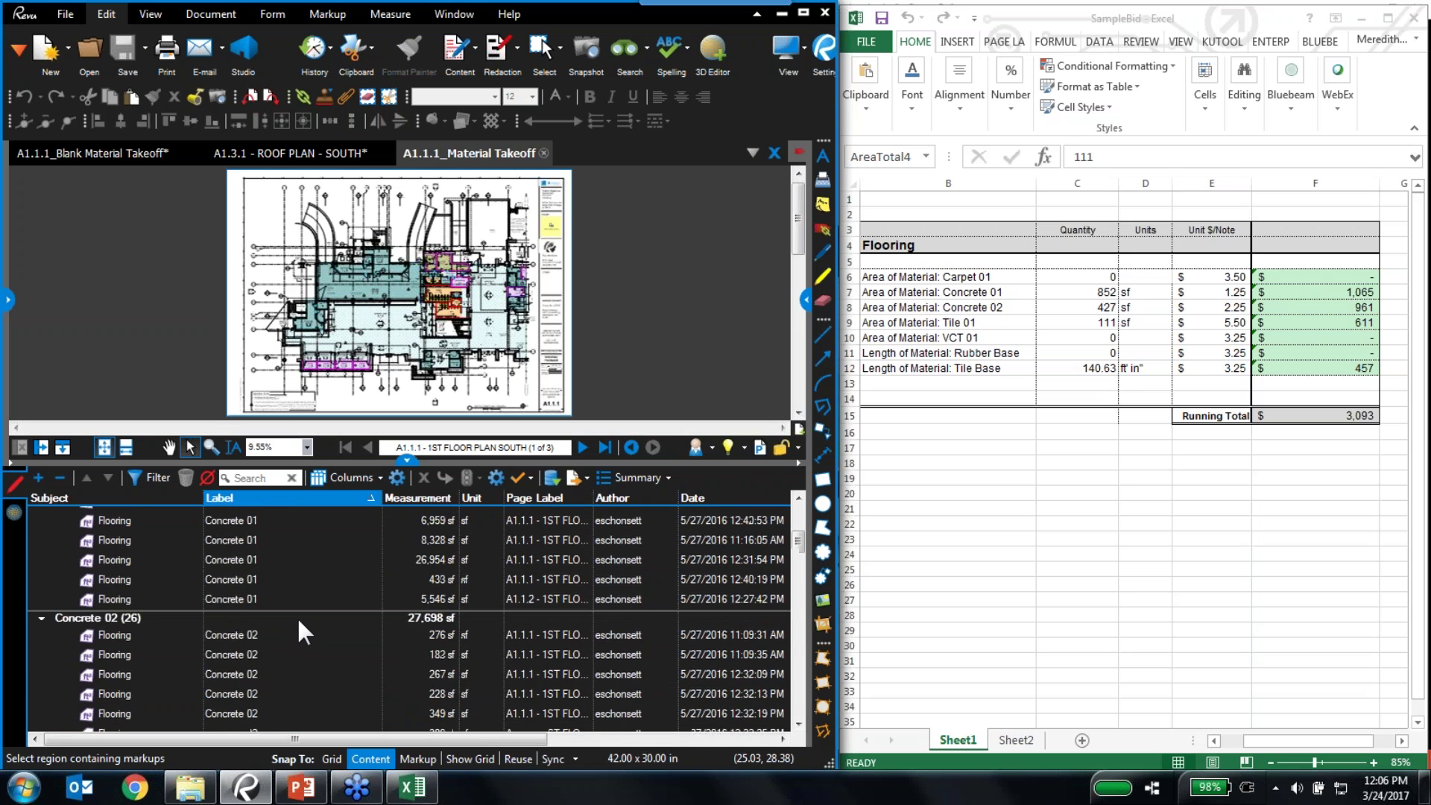
{"action": "scroll", "coordinate": [299, 620], "scroll_direction": "up", "scroll_amount": 8}
Replace A1.1.1_Blank Material Takeoff.pdf with A1.1.1_Material Takeoff in the files linked to the workbook
{"action": "left_click", "coordinate": [1054, 279]}
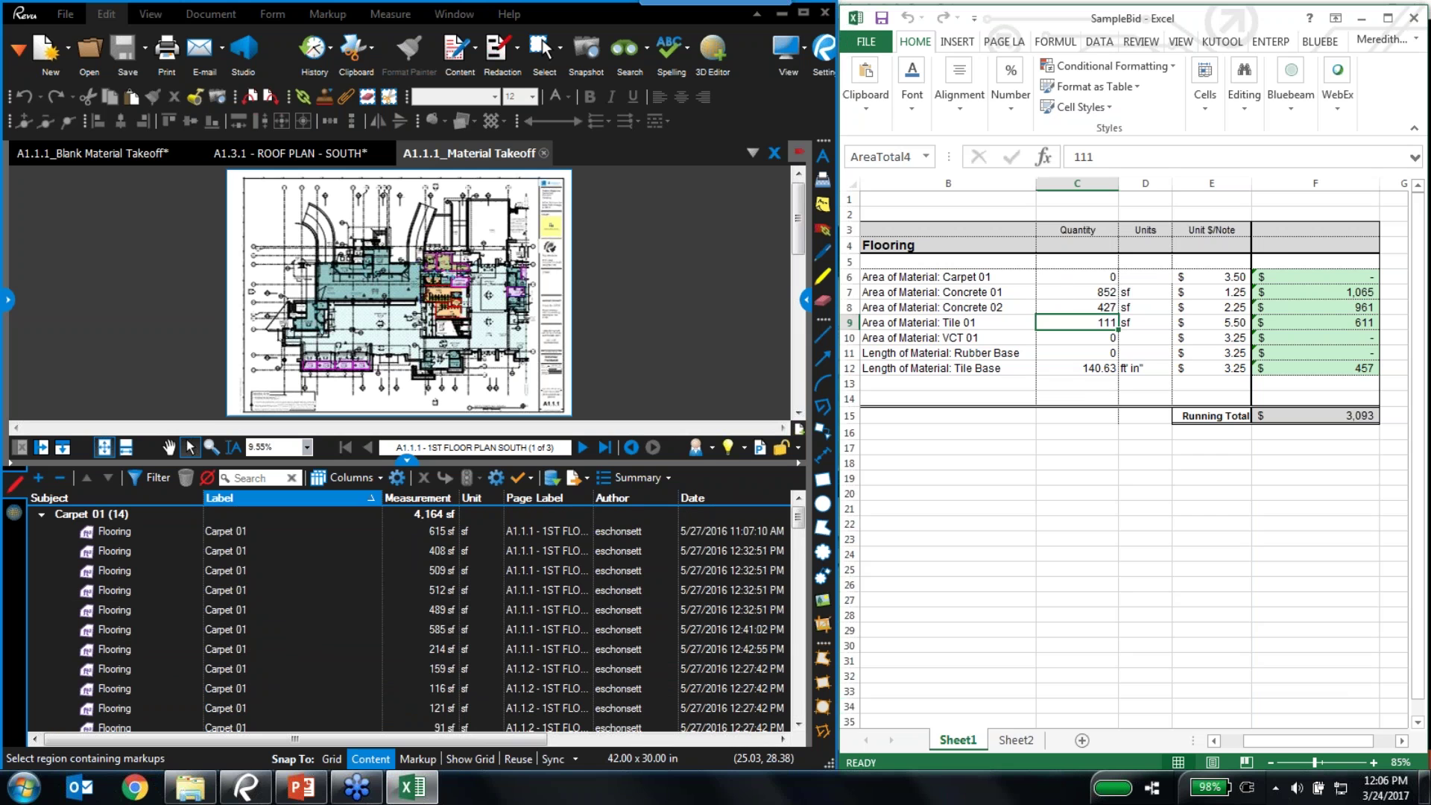
{"action": "right_click", "coordinate": [1064, 281]}
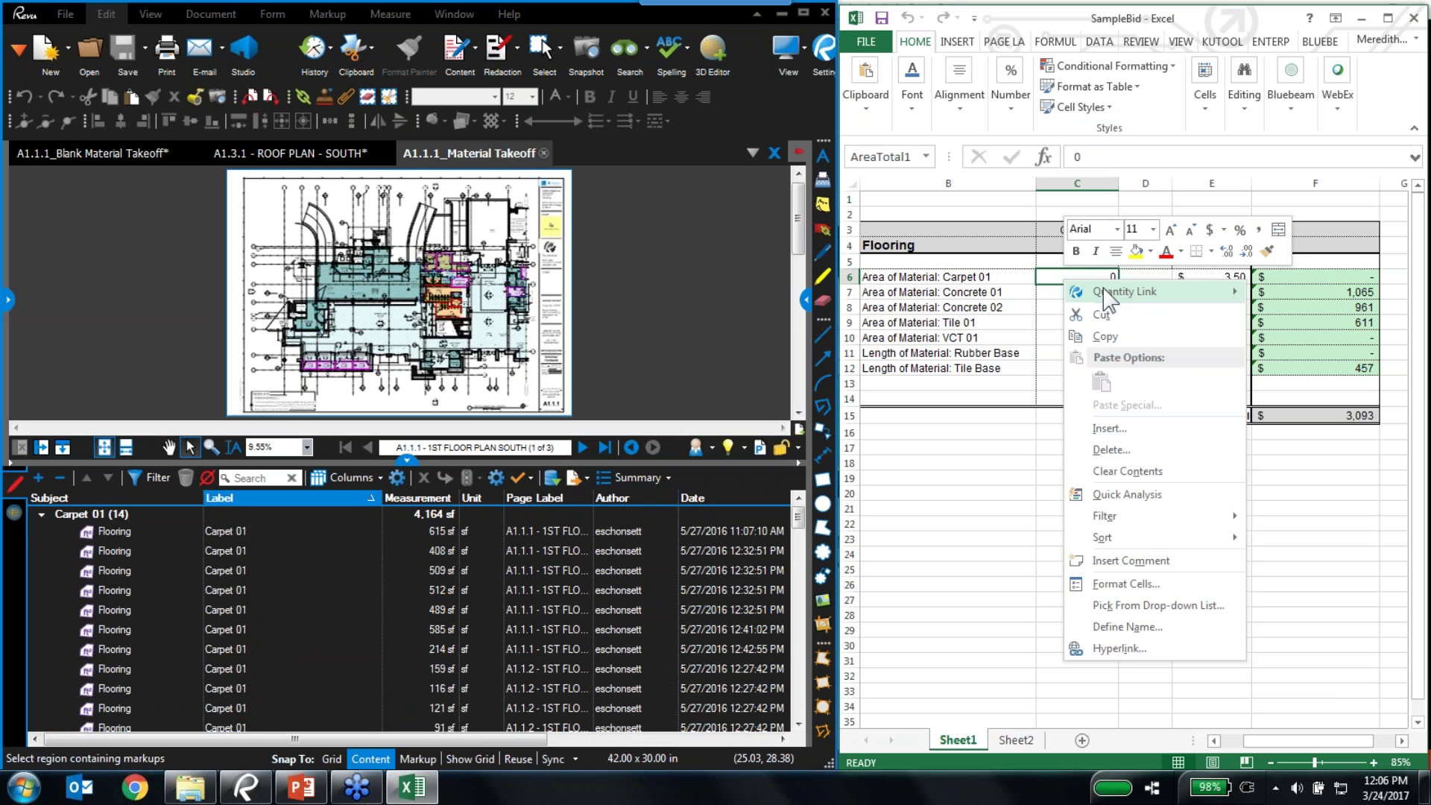
{"action": "mouse_move", "coordinate": [1103, 288]}
{"action": "left_click", "coordinate": [1284, 335]}
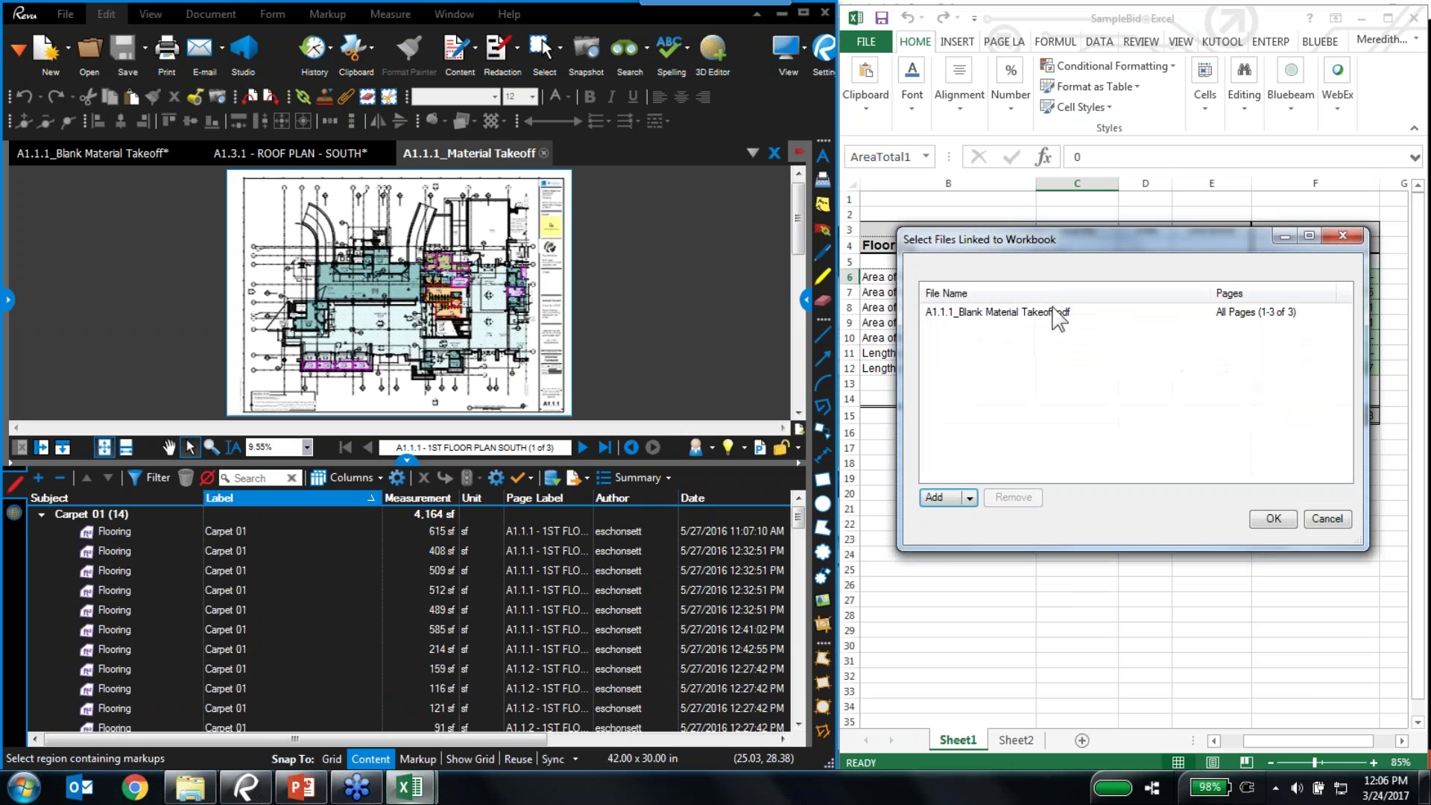
{"action": "left_click", "coordinate": [1013, 313]}
{"action": "left_click", "coordinate": [1012, 497]}
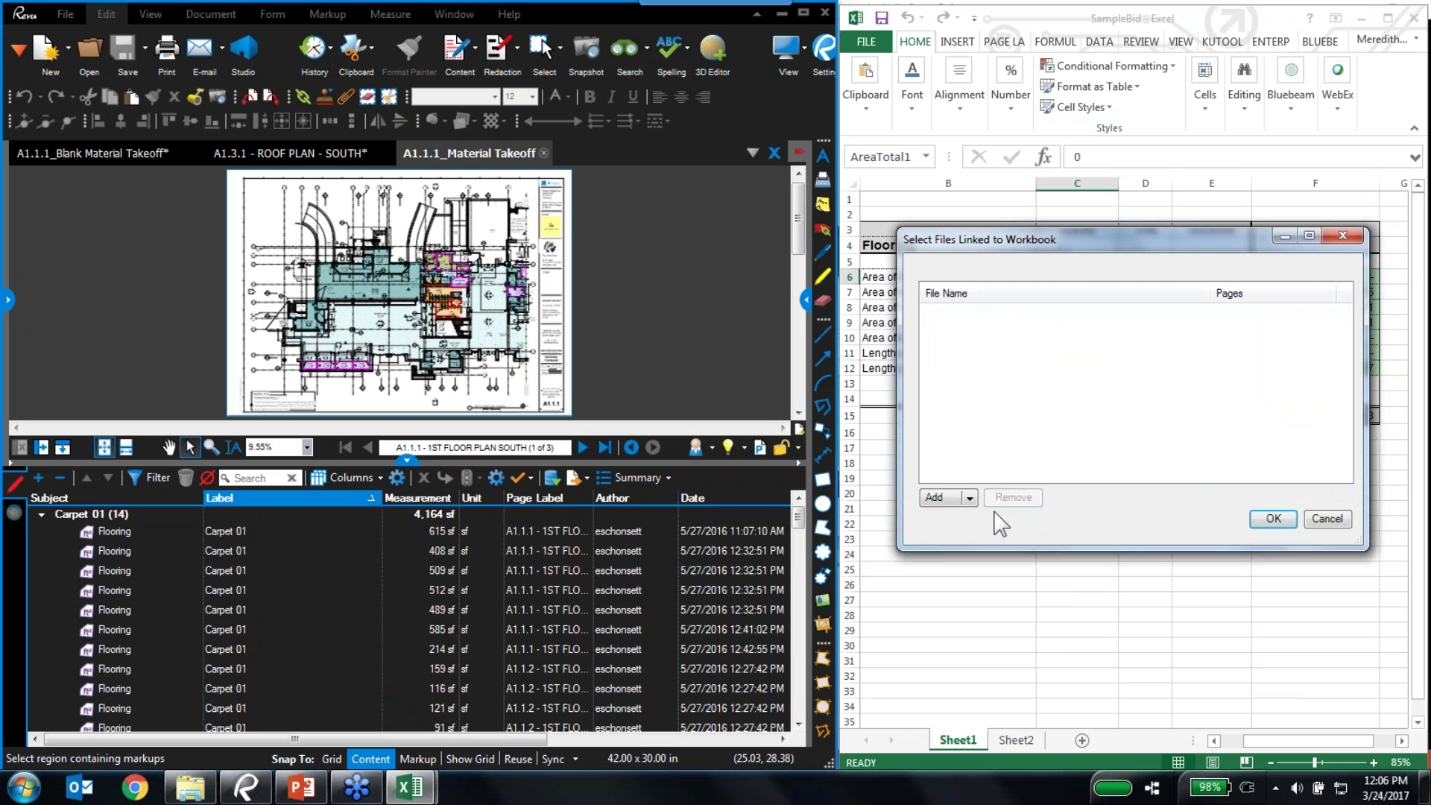
{"action": "left_click", "coordinate": [969, 498]}
{"action": "left_click", "coordinate": [970, 514]}
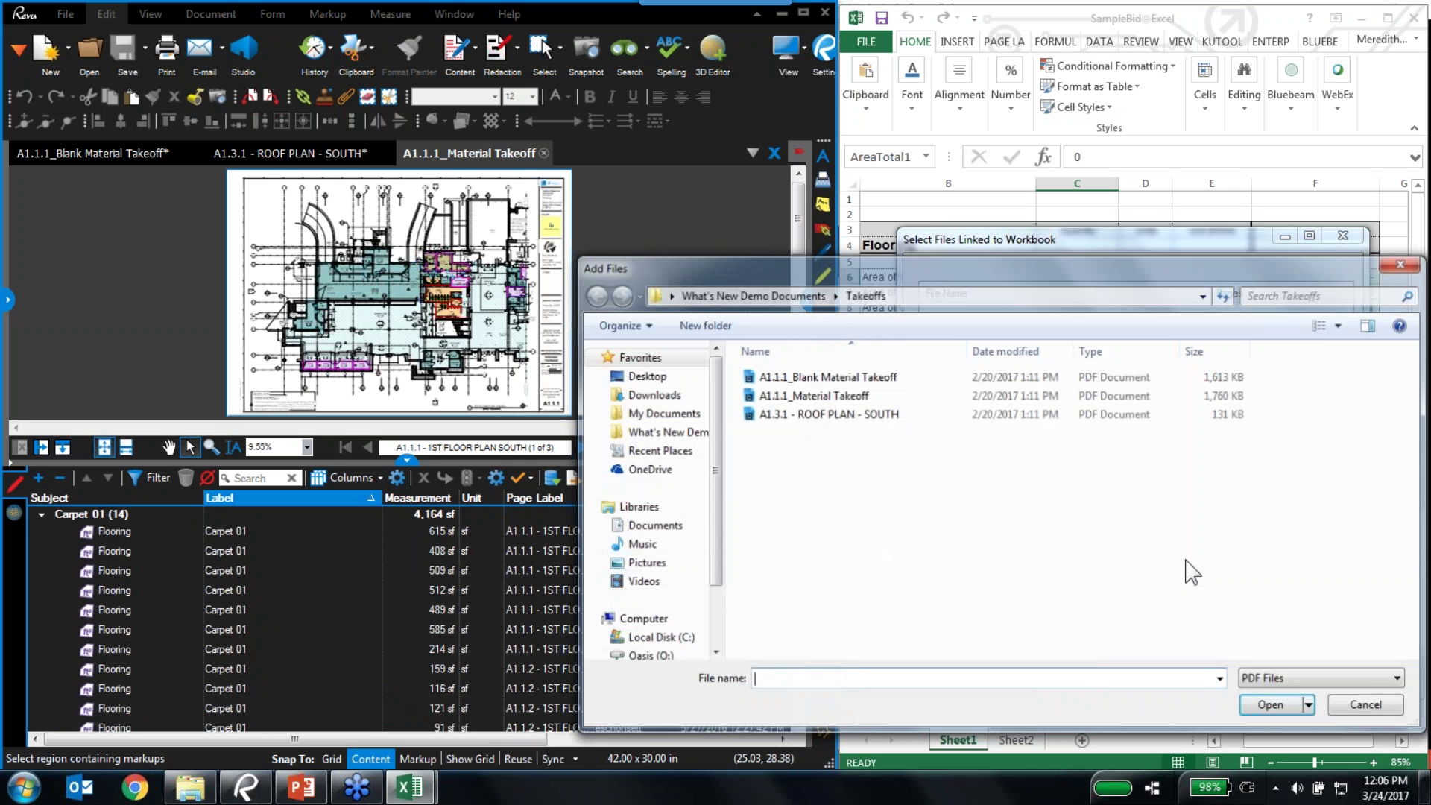
{"action": "double_click", "coordinate": [805, 396]}
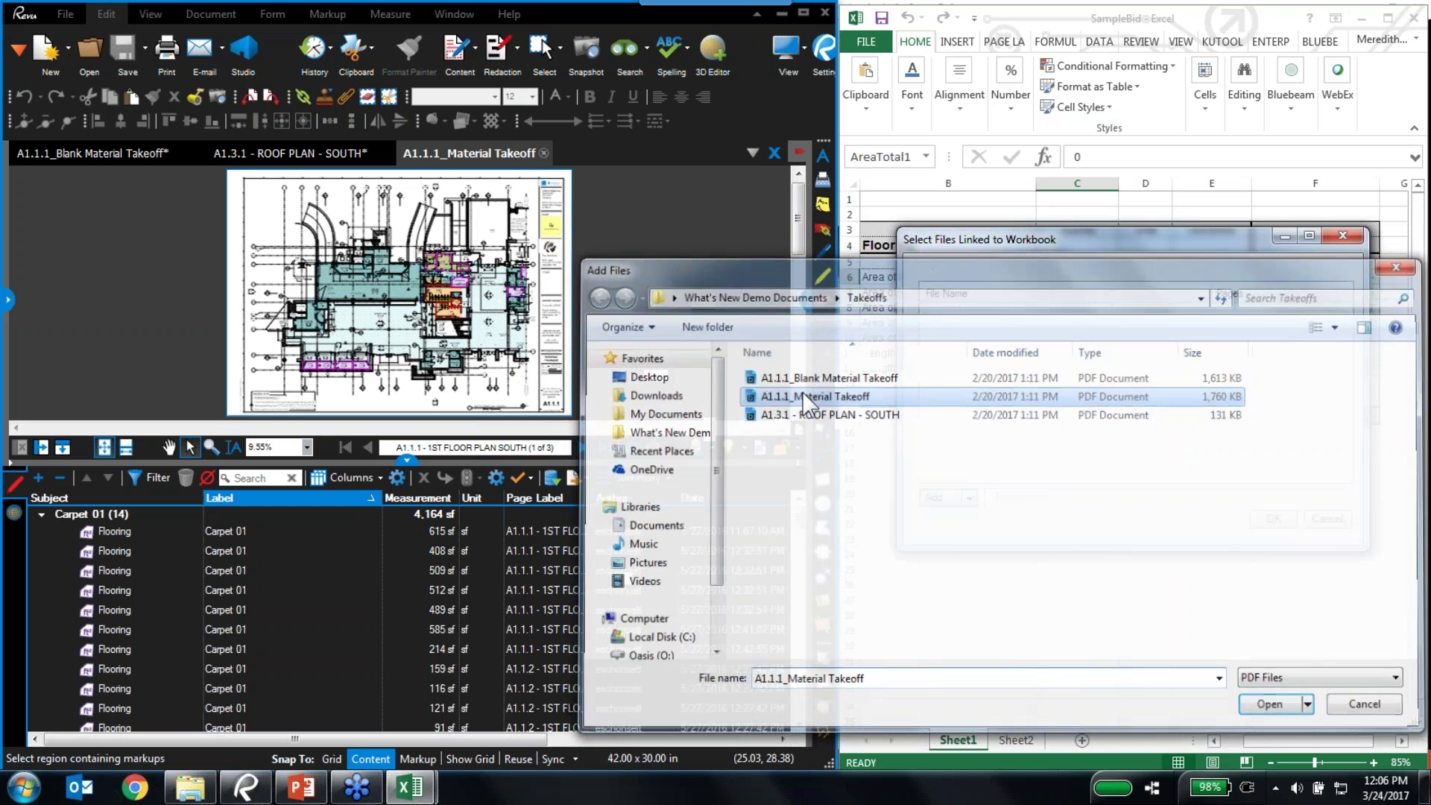
{"action": "left_click", "coordinate": [1274, 520]}
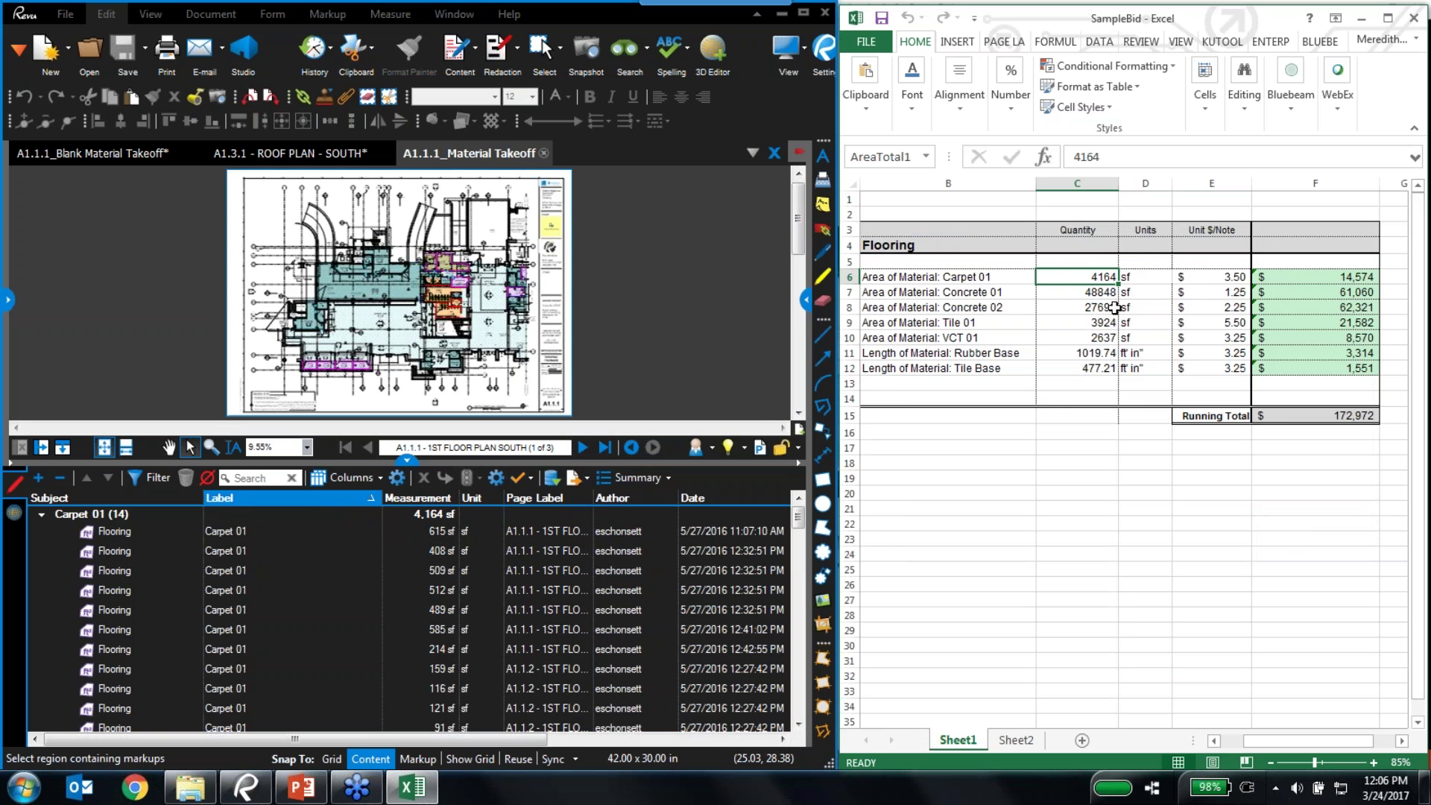
Collapse the Carpet 01 group in the markups list and look over the area measurements of the A1.3.1 roof plan
{"action": "left_click", "coordinate": [41, 514]}
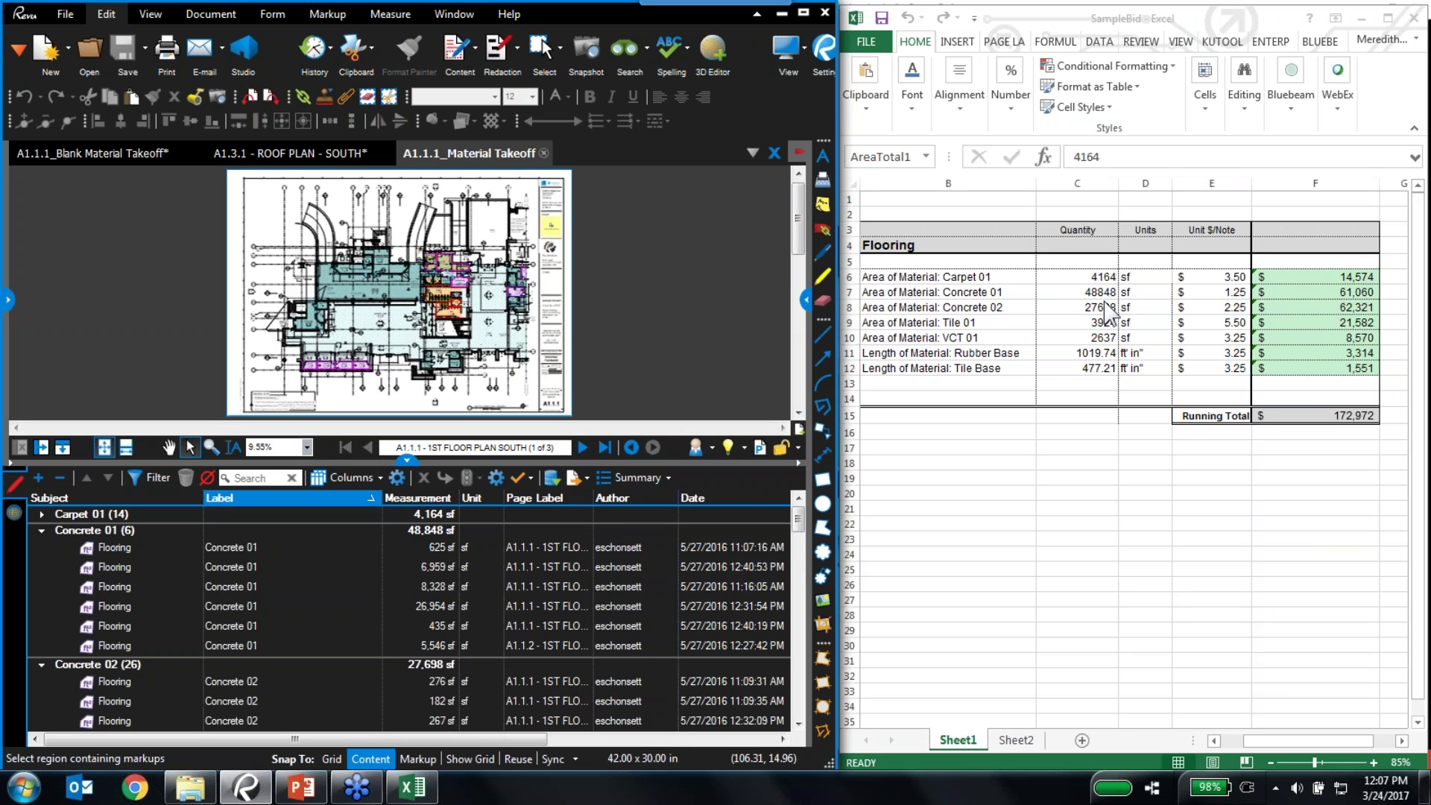
{"action": "left_click", "coordinate": [289, 158]}
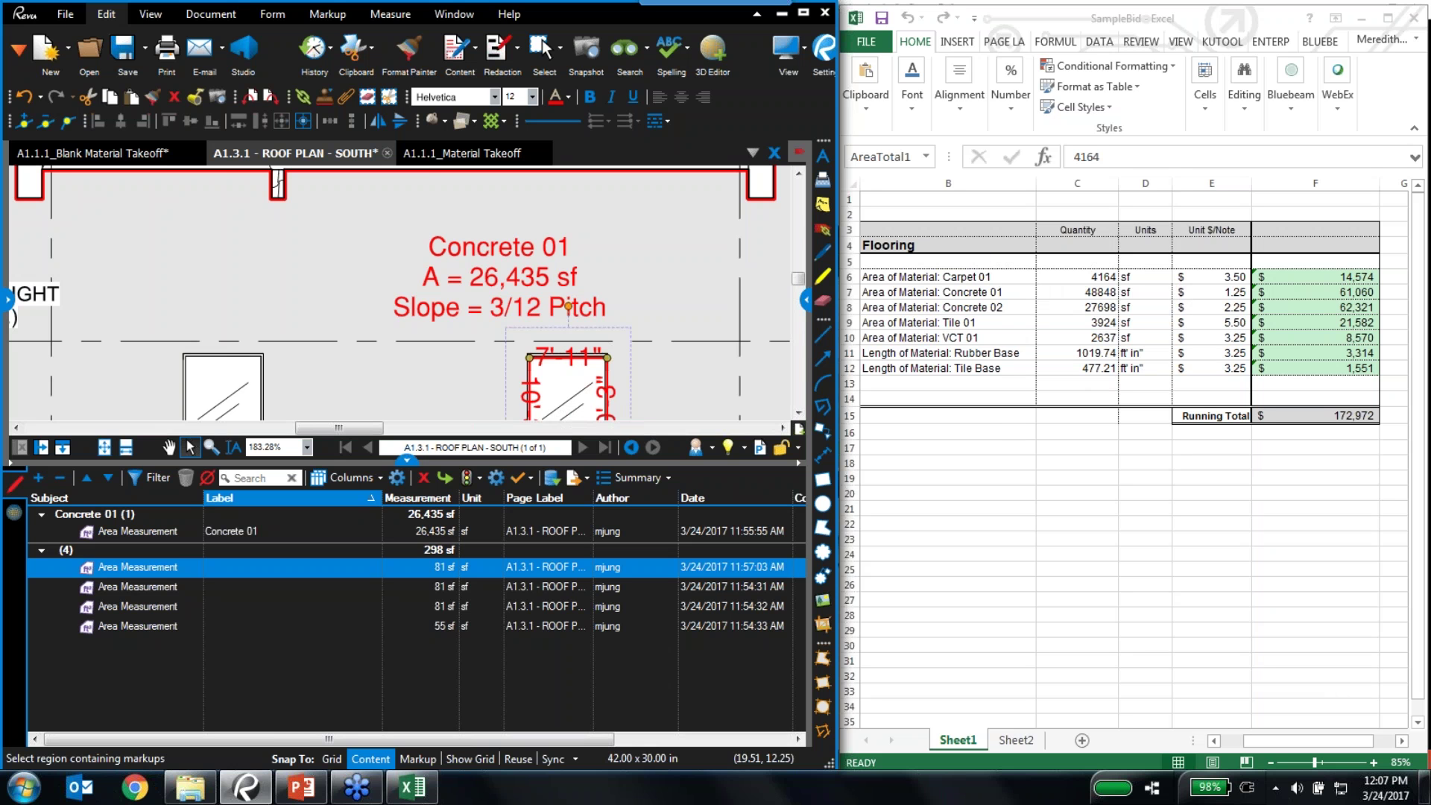
{"action": "left_click", "coordinate": [417, 151]}
{"action": "left_click", "coordinate": [320, 155]}
Bring up the A1.1.1_Material Takeoff drawing in a maximized window with the markups list hidden
{"action": "left_click", "coordinate": [445, 156]}
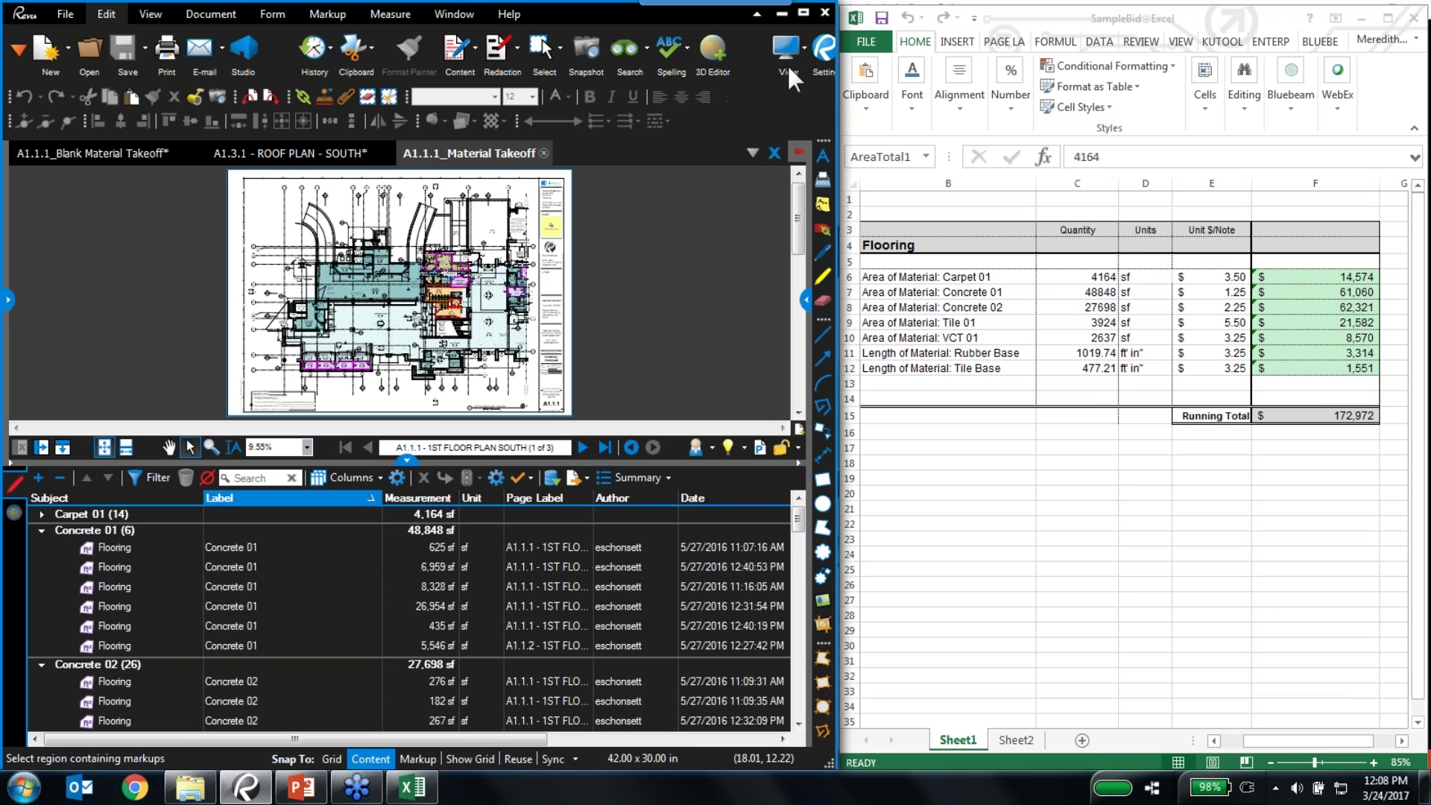
{"action": "left_click", "coordinate": [802, 14]}
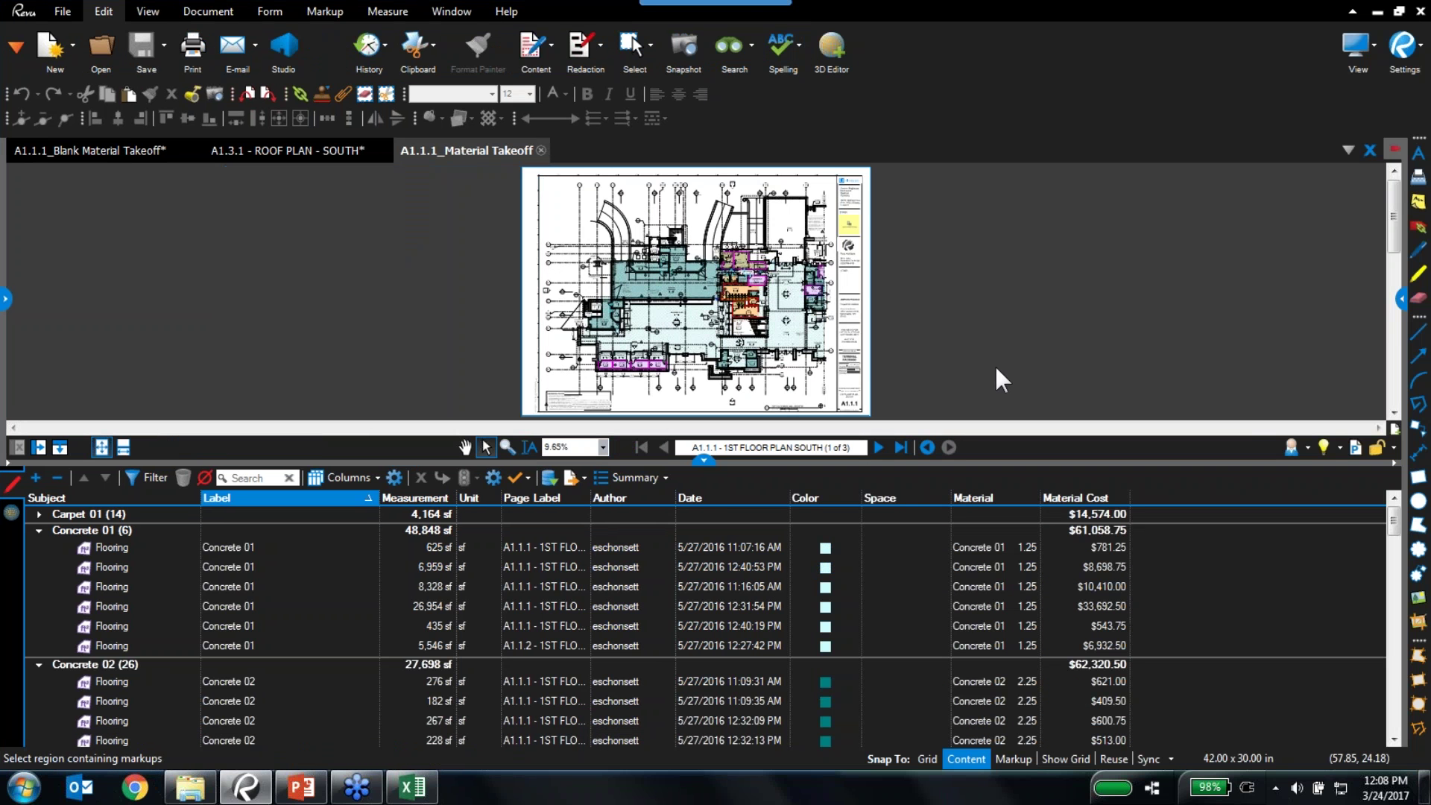
{"action": "left_click", "coordinate": [702, 462]}
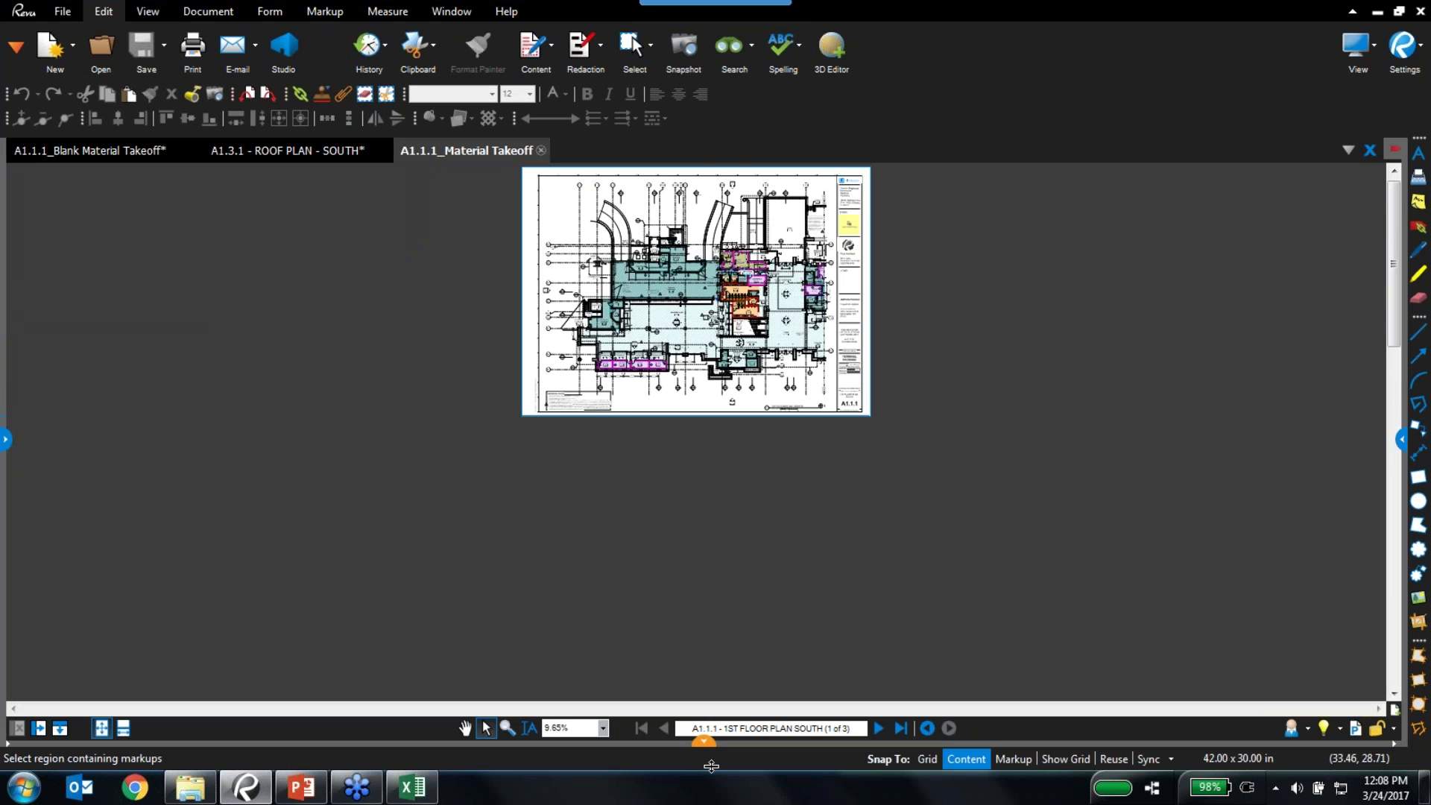
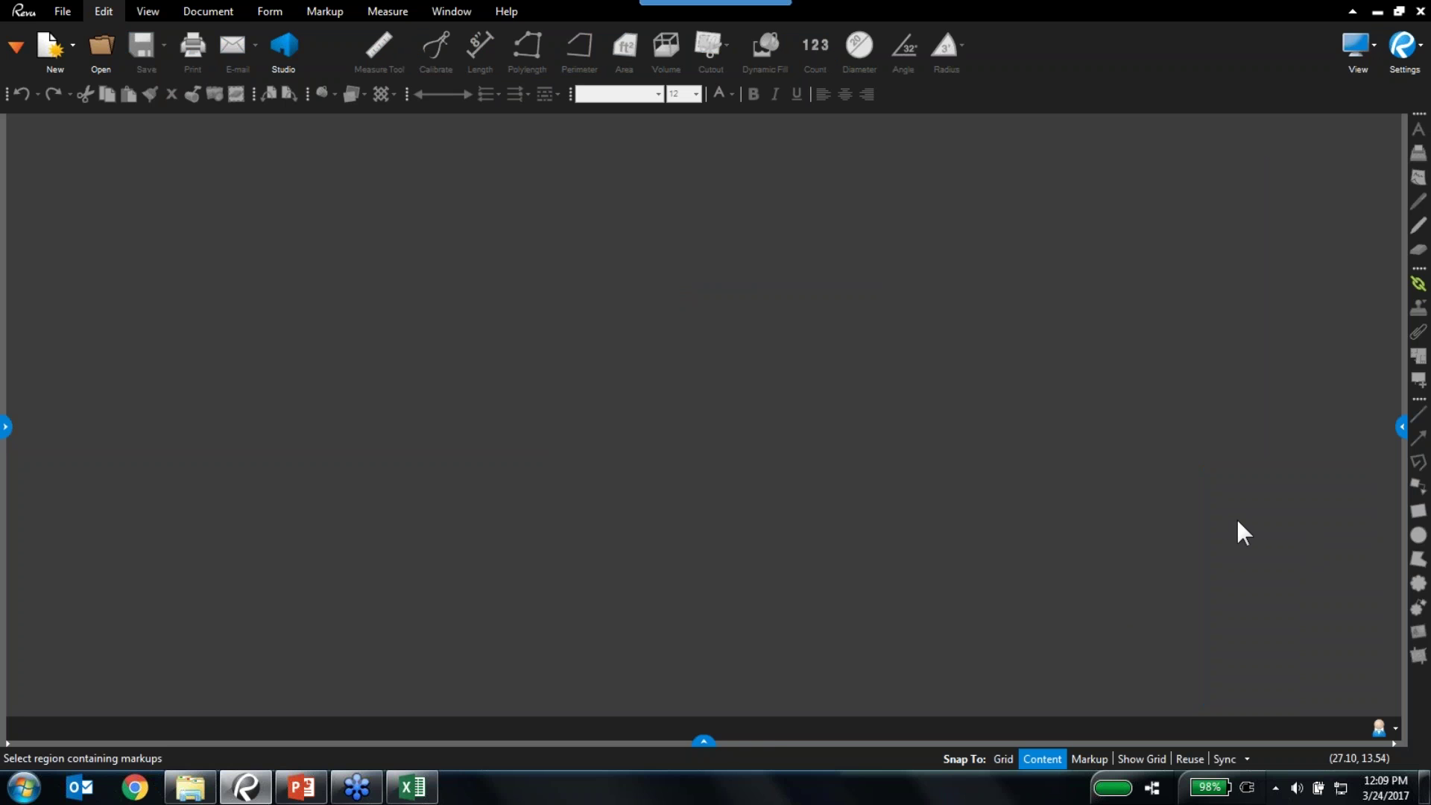
Open RFI Template.pdf from the What's New in Revu 2017 category, hide the file list and look through the blank form
{"action": "left_click", "coordinate": [5, 427]}
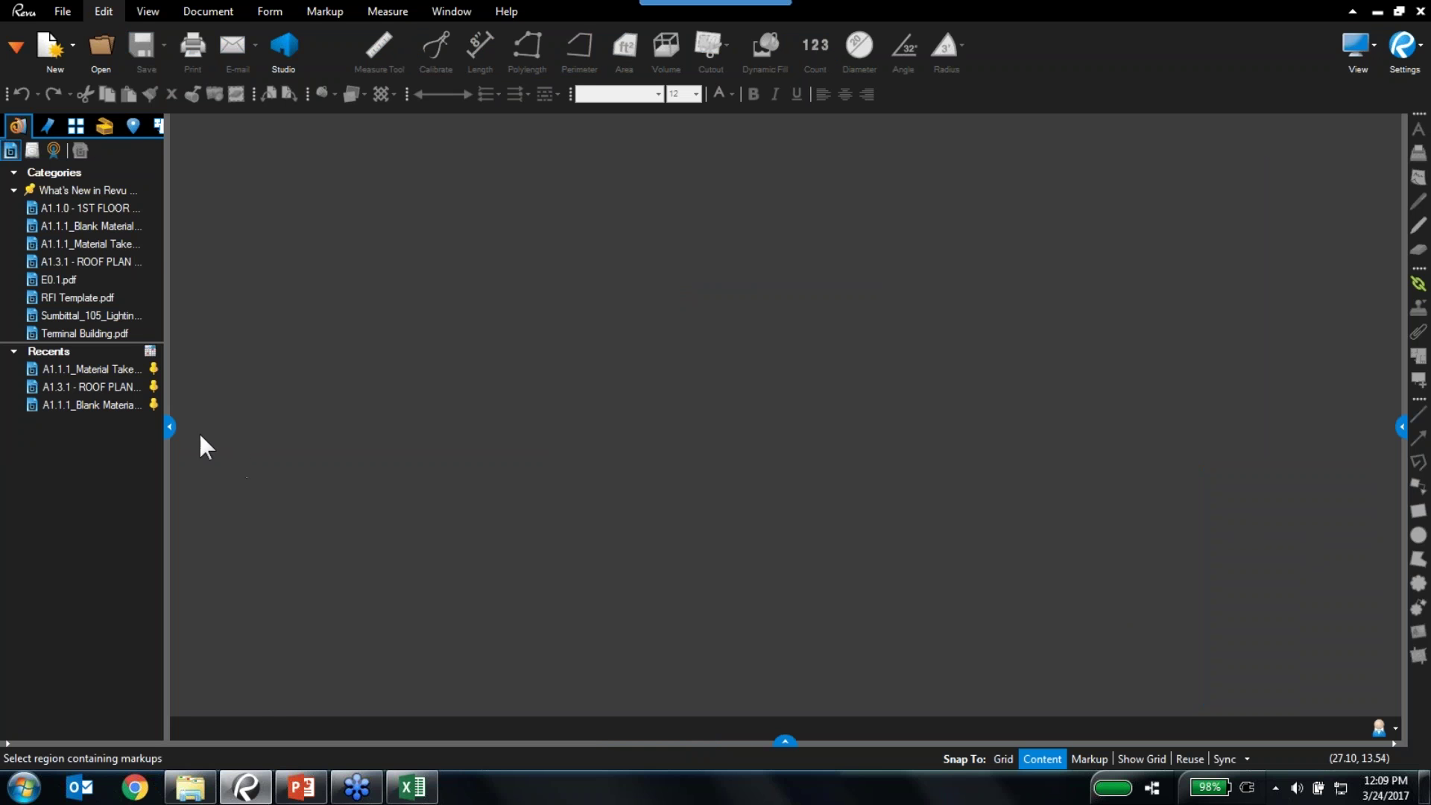
{"action": "left_click_drag", "start_coordinate": [166, 422], "coordinate": [276, 426]}
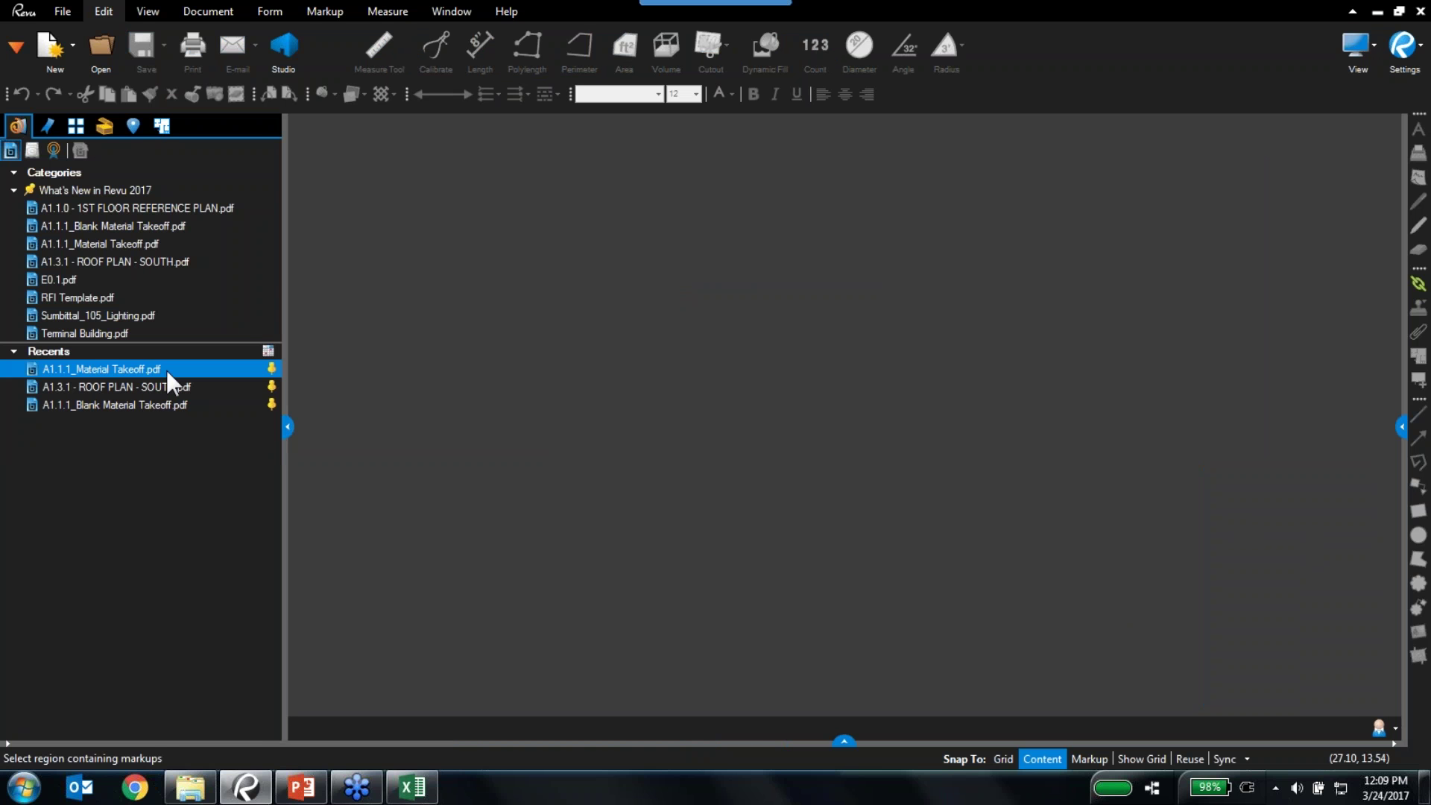
{"action": "left_click", "coordinate": [85, 297]}
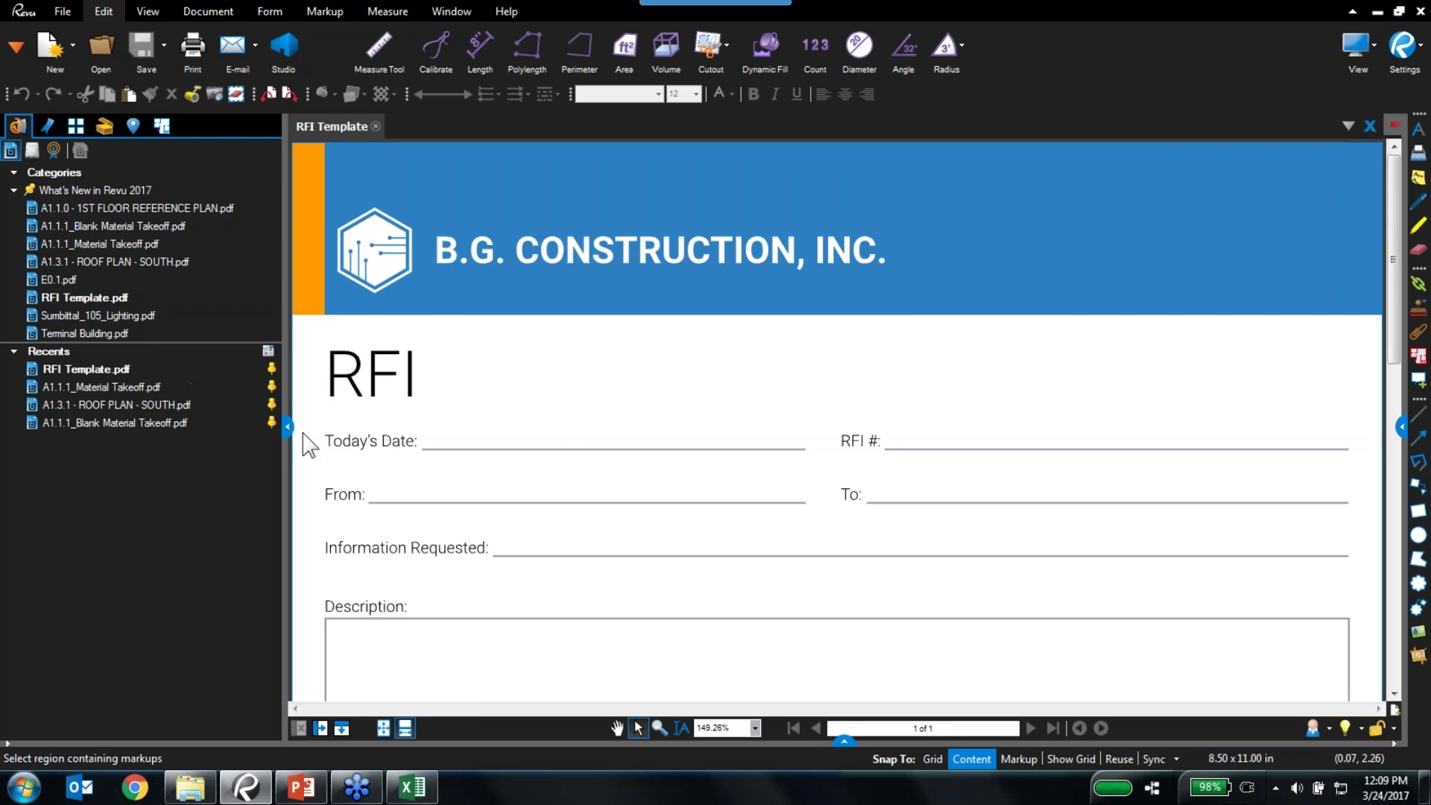
{"action": "left_click", "coordinate": [288, 428]}
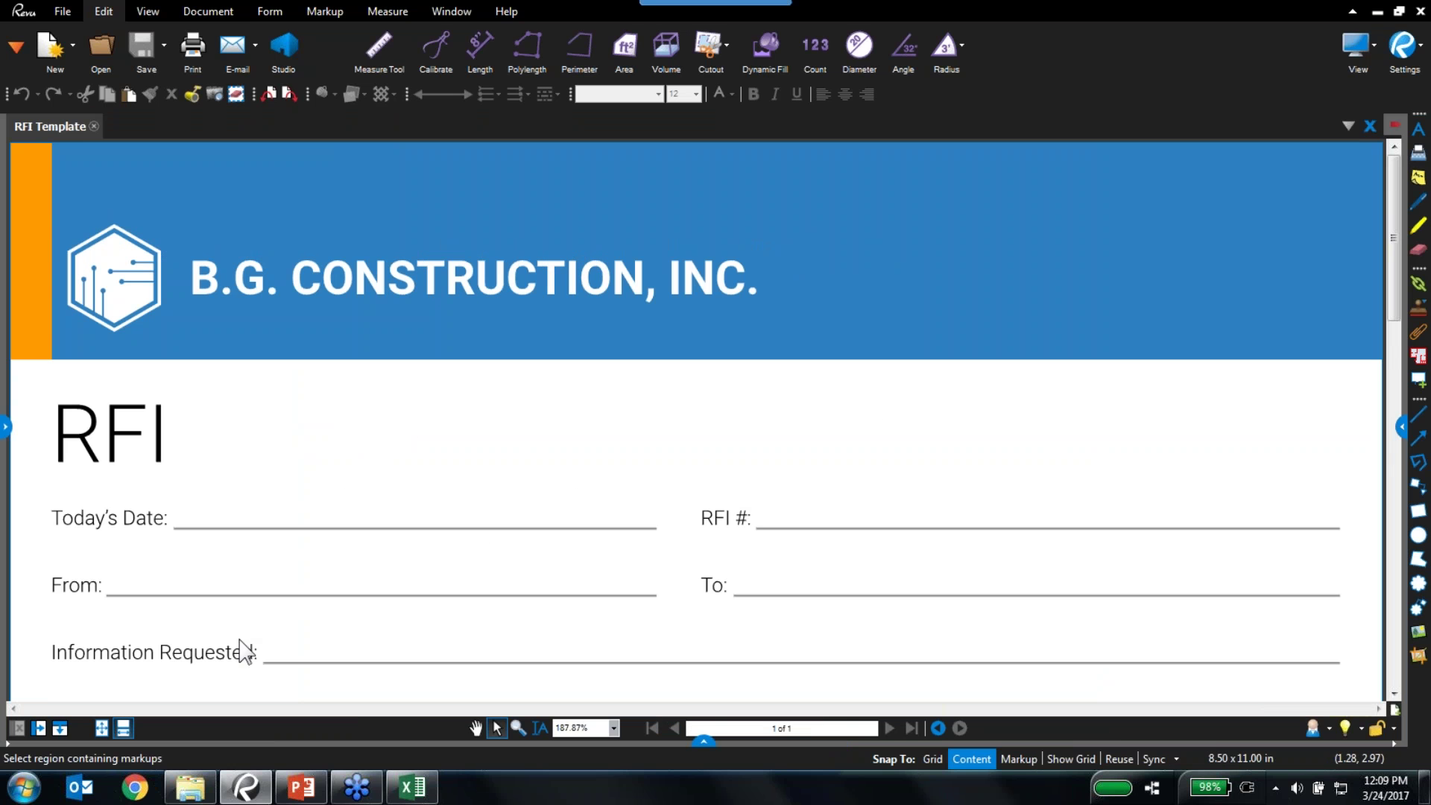
{"action": "scroll", "coordinate": [358, 574], "scroll_direction": "down", "scroll_amount": 2}
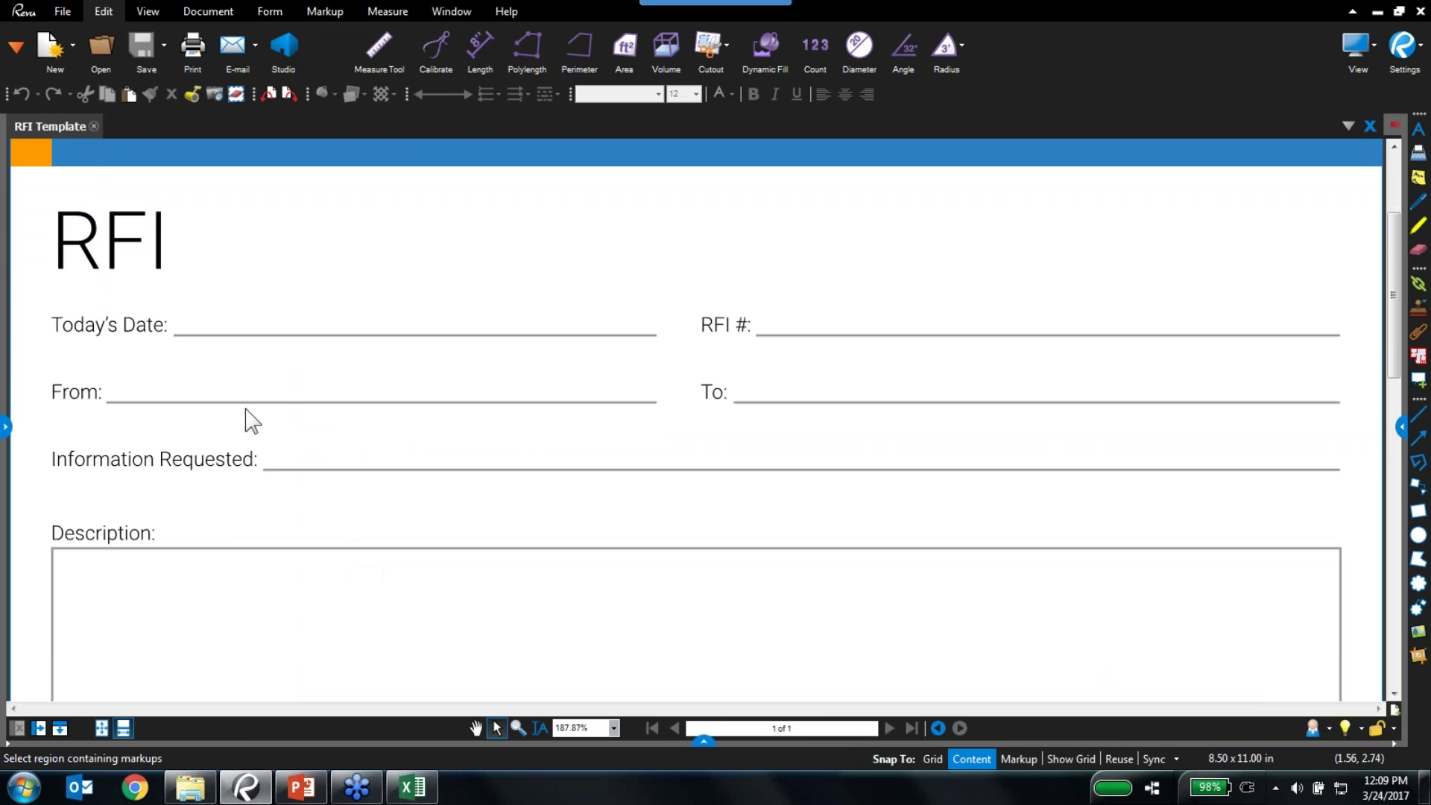
{"action": "scroll", "coordinate": [245, 417], "scroll_direction": "down", "scroll_amount": 3}
{"action": "scroll", "coordinate": [239, 462], "scroll_direction": "down", "scroll_amount": 6}
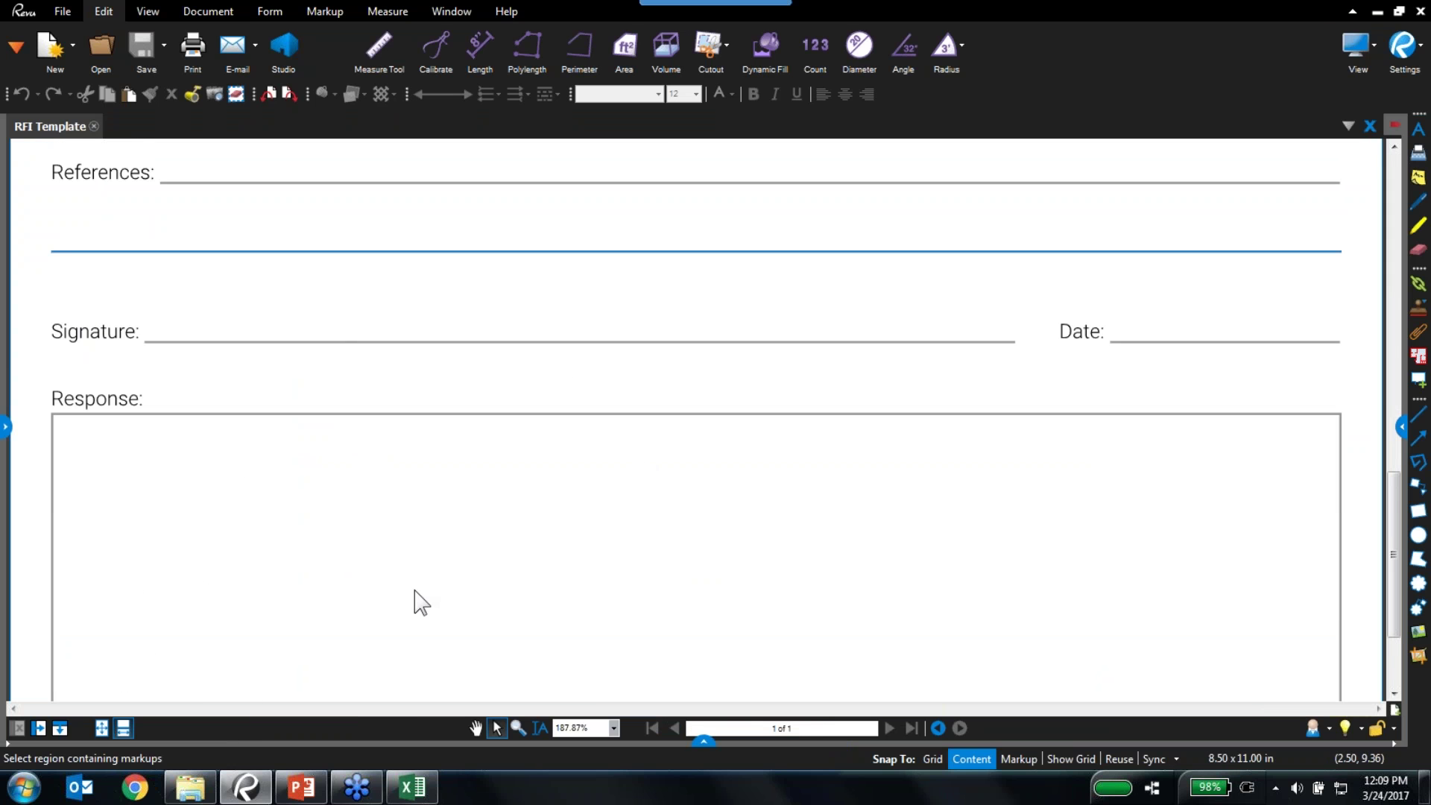
{"action": "scroll", "coordinate": [415, 593], "scroll_direction": "down", "scroll_amount": 1}
{"action": "scroll", "coordinate": [416, 599], "scroll_direction": "down", "scroll_amount": 1}
{"action": "scroll", "coordinate": [399, 623], "scroll_direction": "up", "scroll_amount": 12}
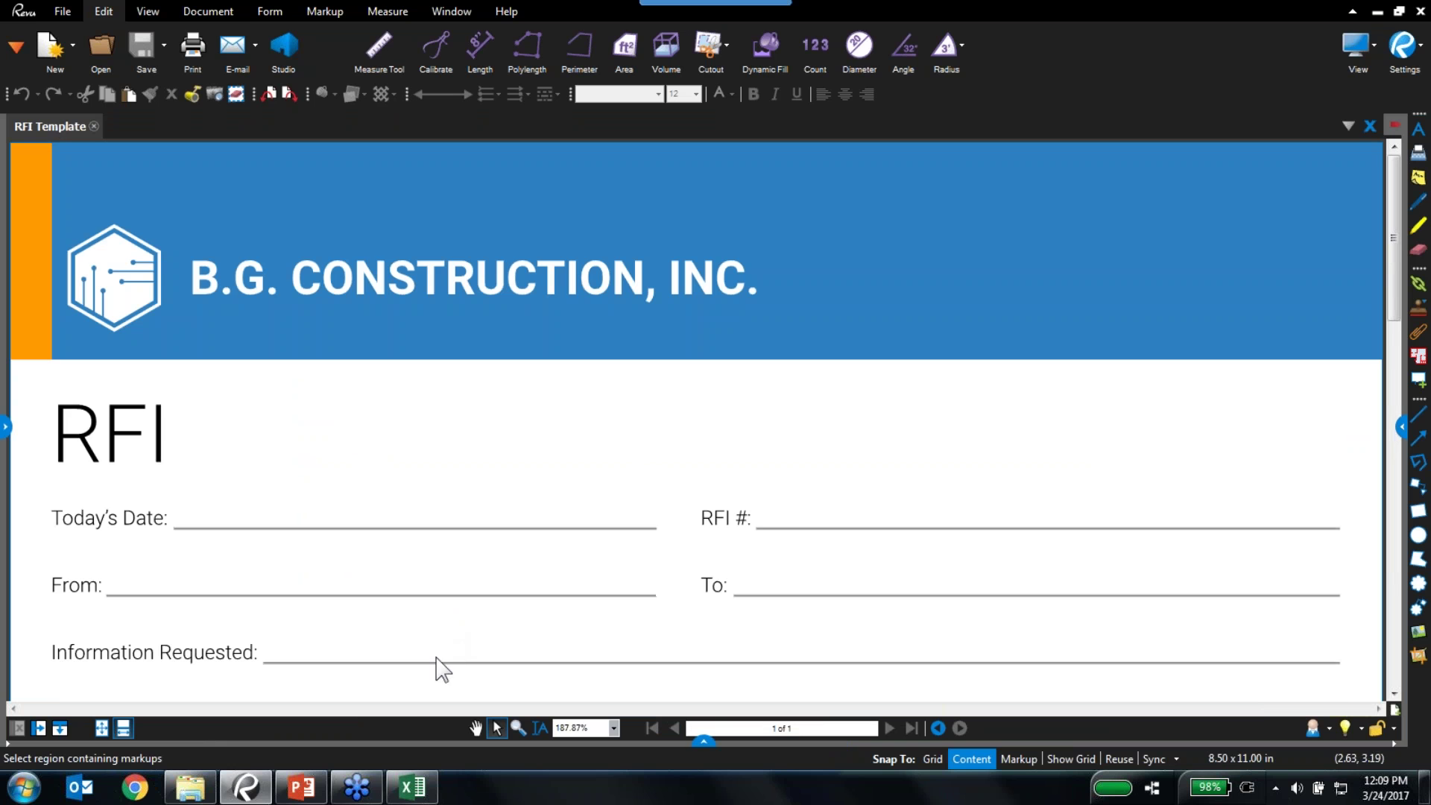
Show the list of form fields, automatically create the fields for the RFI template, and look them over outside the form editor
{"action": "left_click", "coordinate": [271, 9]}
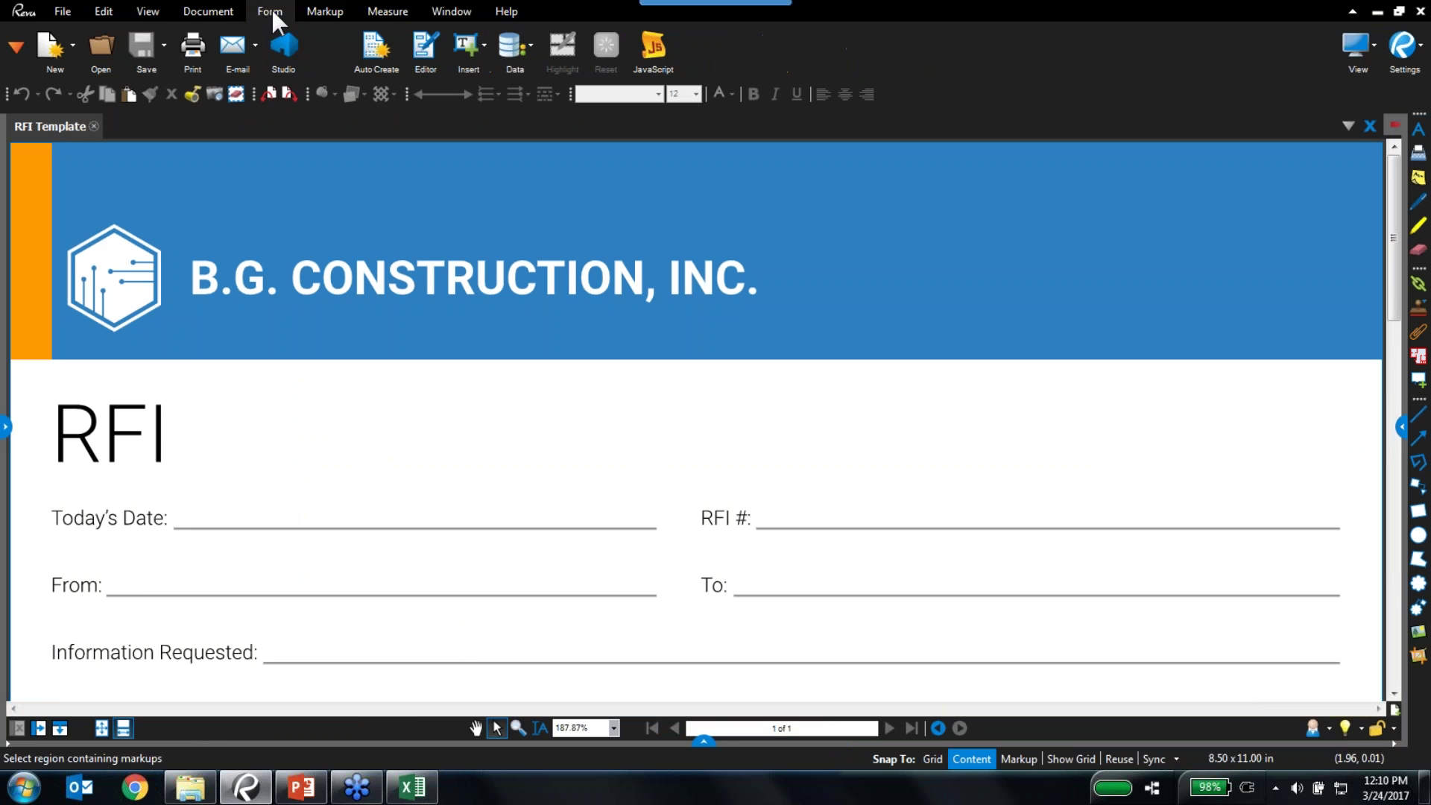
{"action": "left_click", "coordinate": [16, 46]}
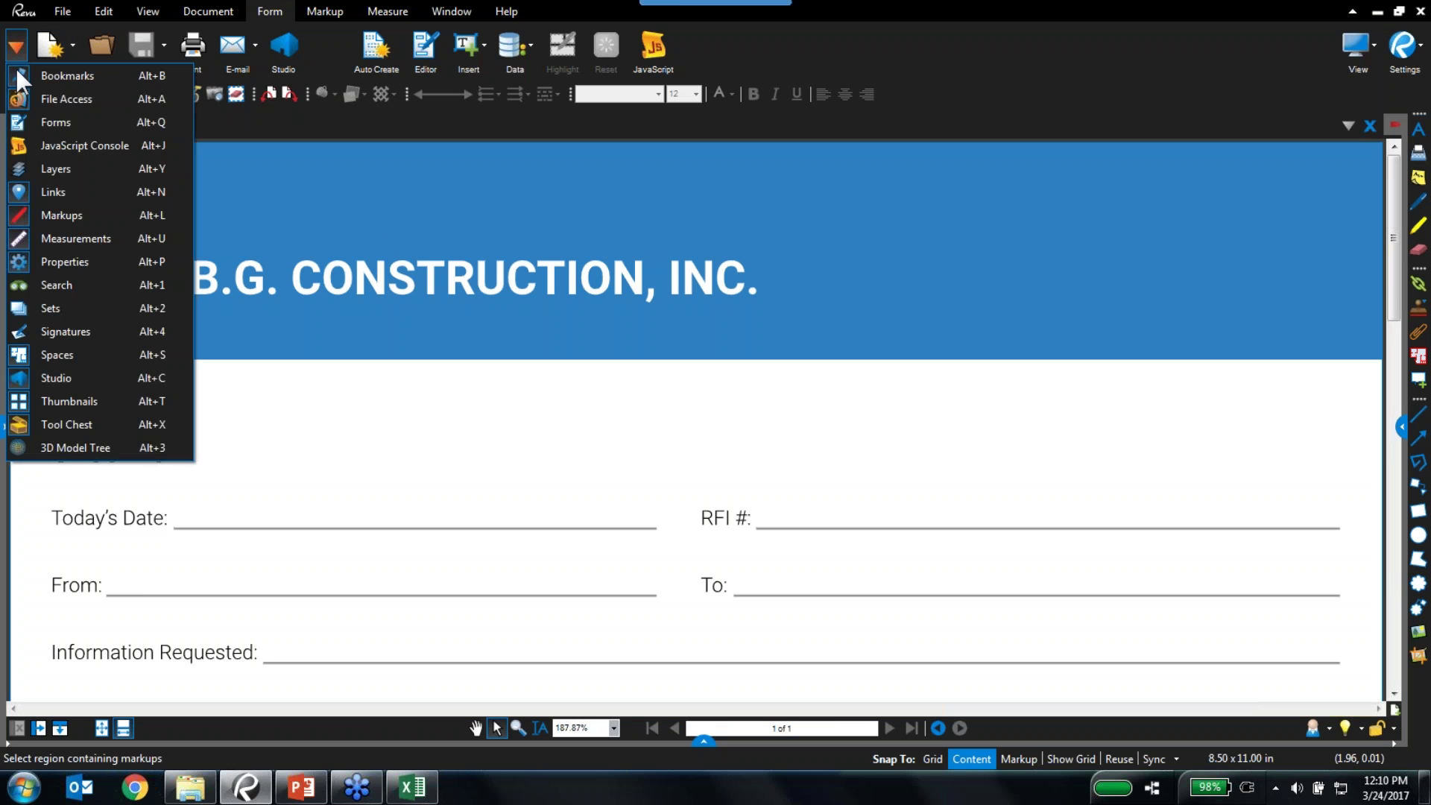
{"action": "left_click", "coordinate": [43, 124]}
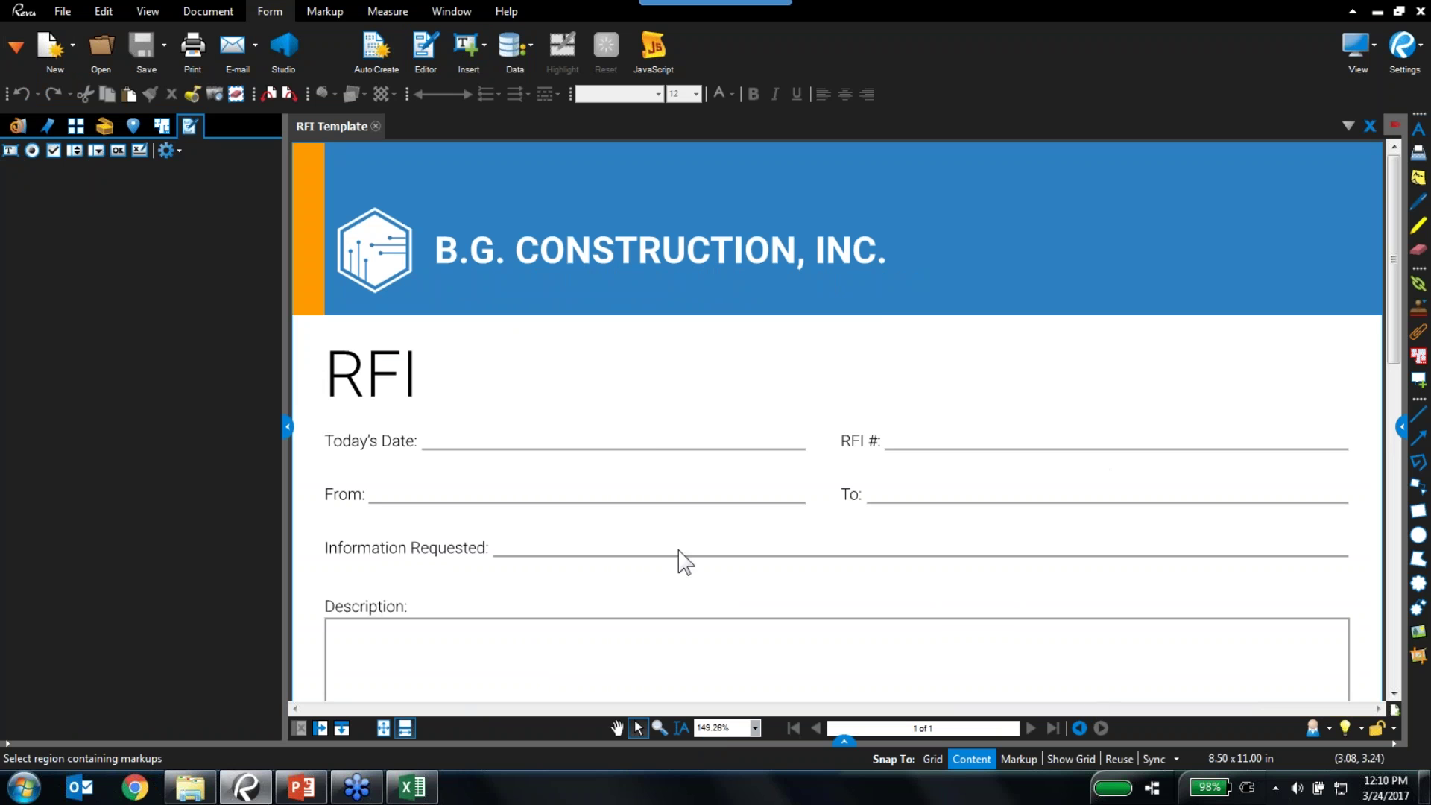
{"action": "left_click", "coordinate": [390, 65]}
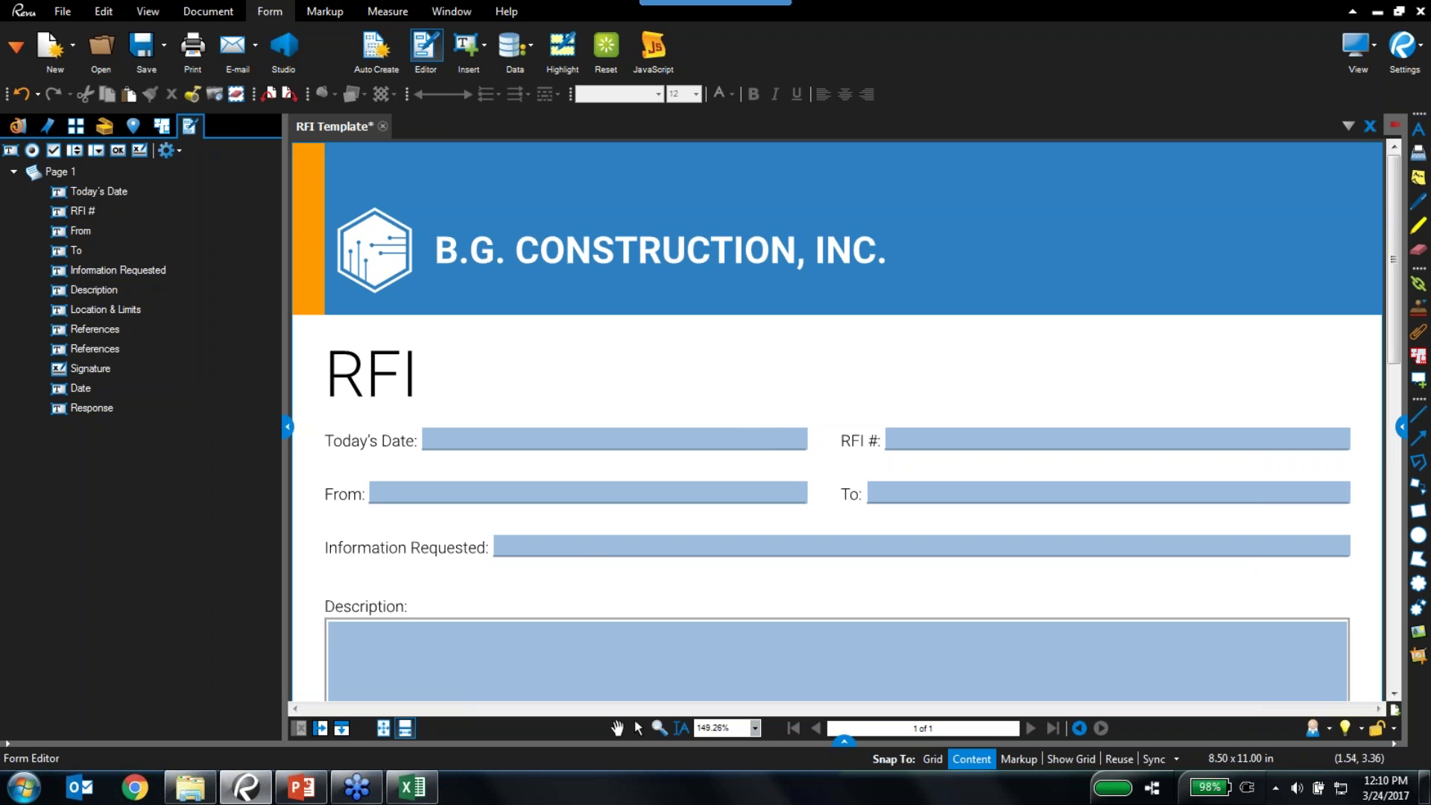
{"action": "scroll", "coordinate": [485, 584], "scroll_direction": "down", "scroll_amount": 2}
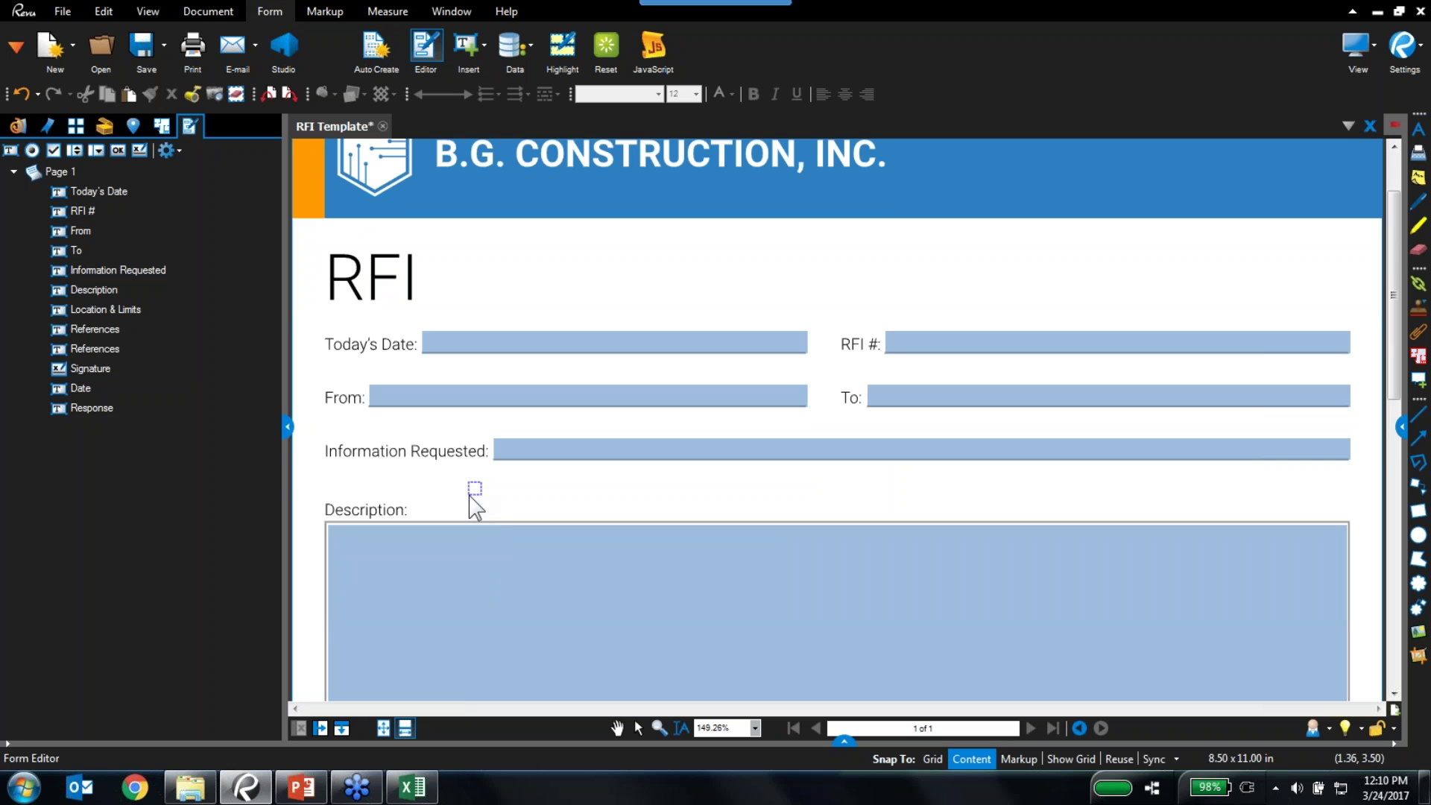
{"action": "key", "text": "Escape"}
{"action": "scroll", "coordinate": [522, 477], "scroll_direction": "down", "scroll_amount": 6}
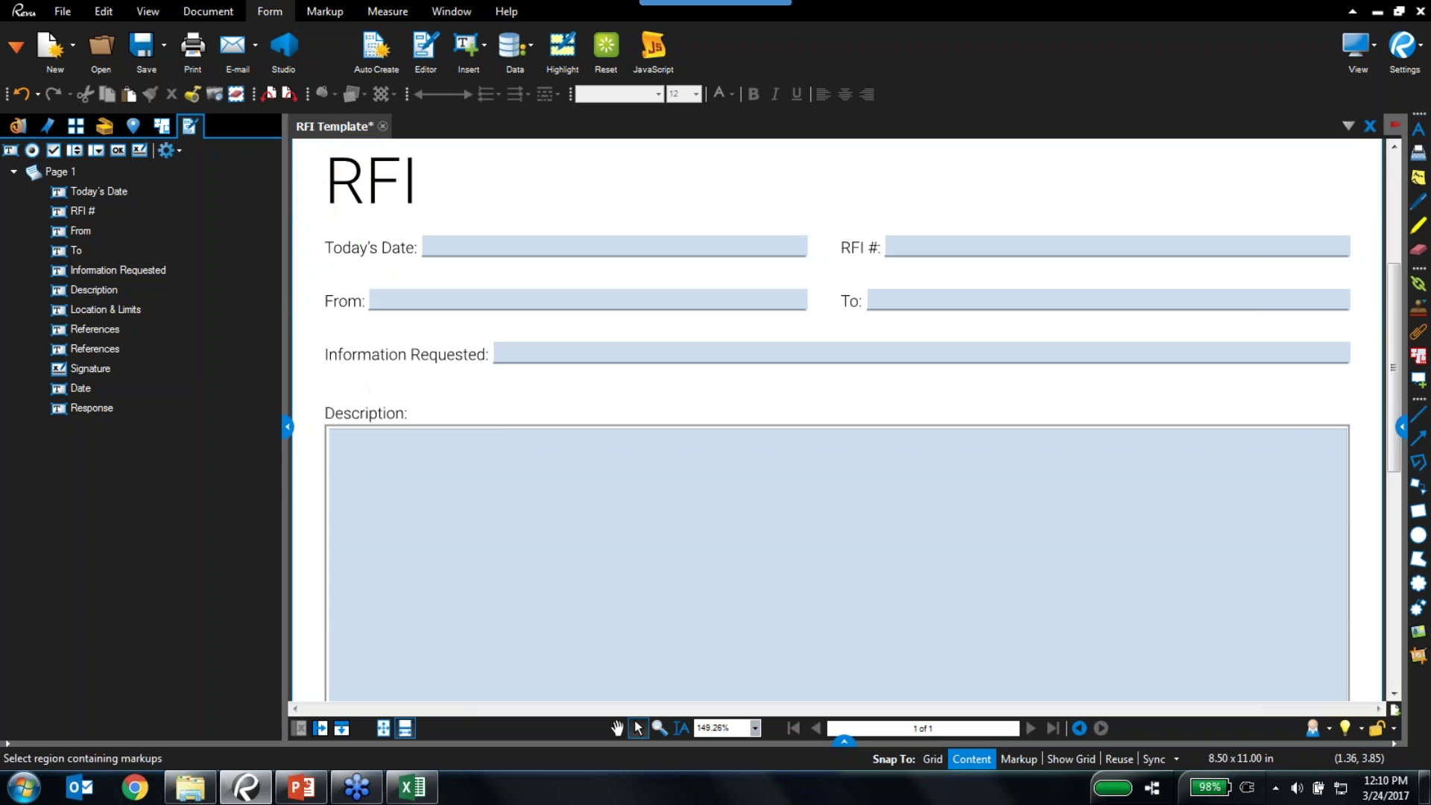
{"action": "scroll", "coordinate": [592, 409], "scroll_direction": "down", "scroll_amount": 6}
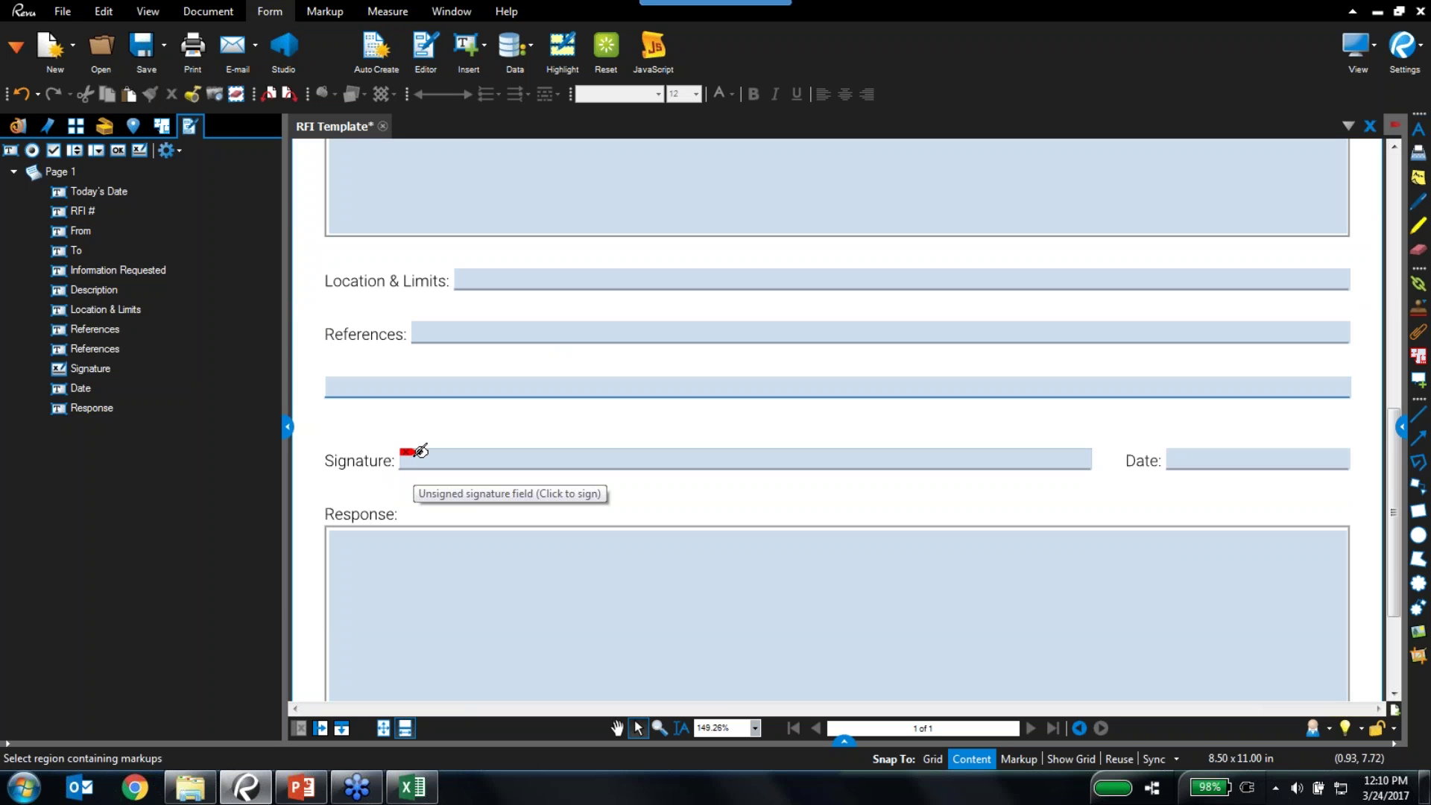
Examine the properties and format options of the Date field beside the signature, and hide the properties again
{"action": "left_click", "coordinate": [82, 388]}
{"action": "left_click", "coordinate": [1402, 427]}
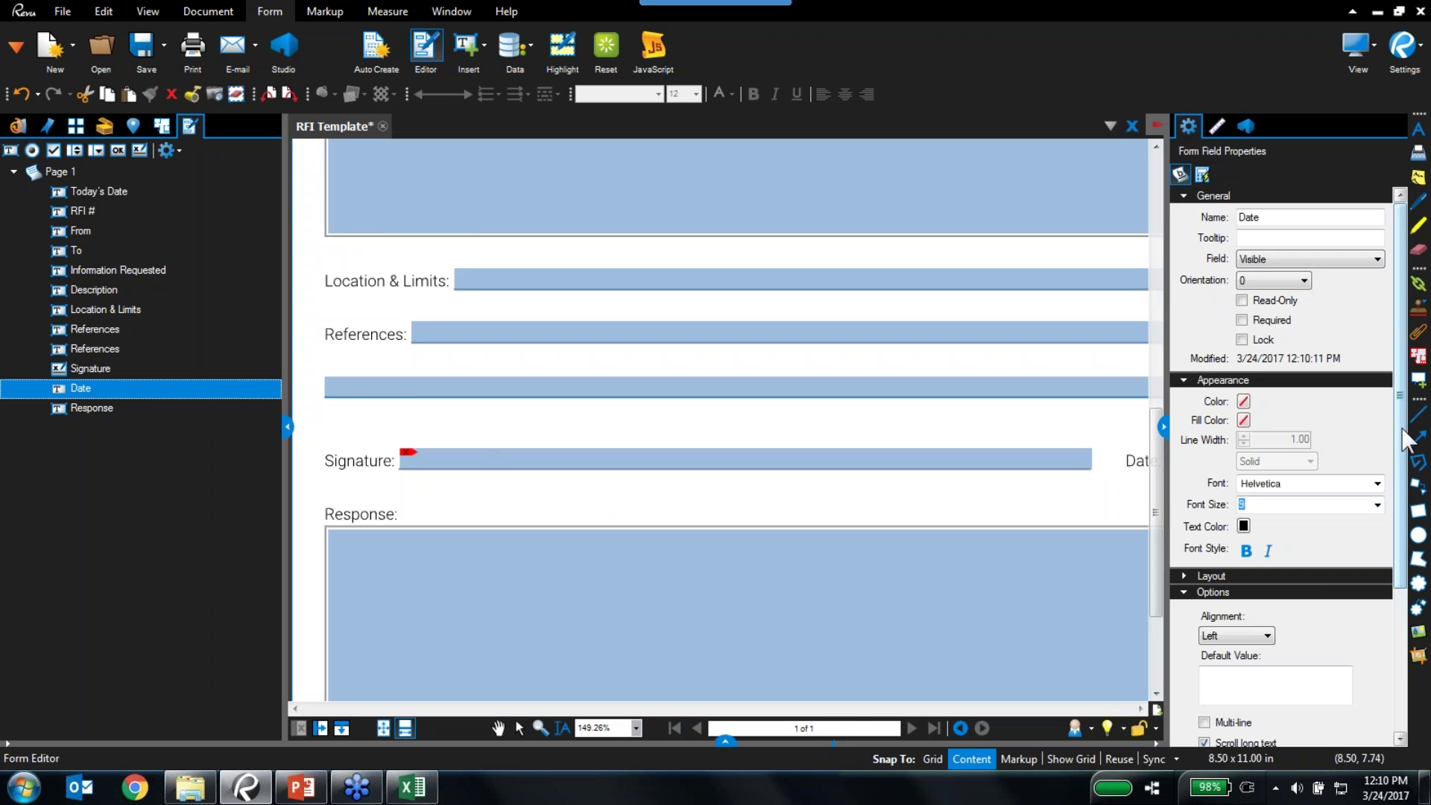
{"action": "scroll", "coordinate": [1255, 665], "scroll_direction": "down", "scroll_amount": 3}
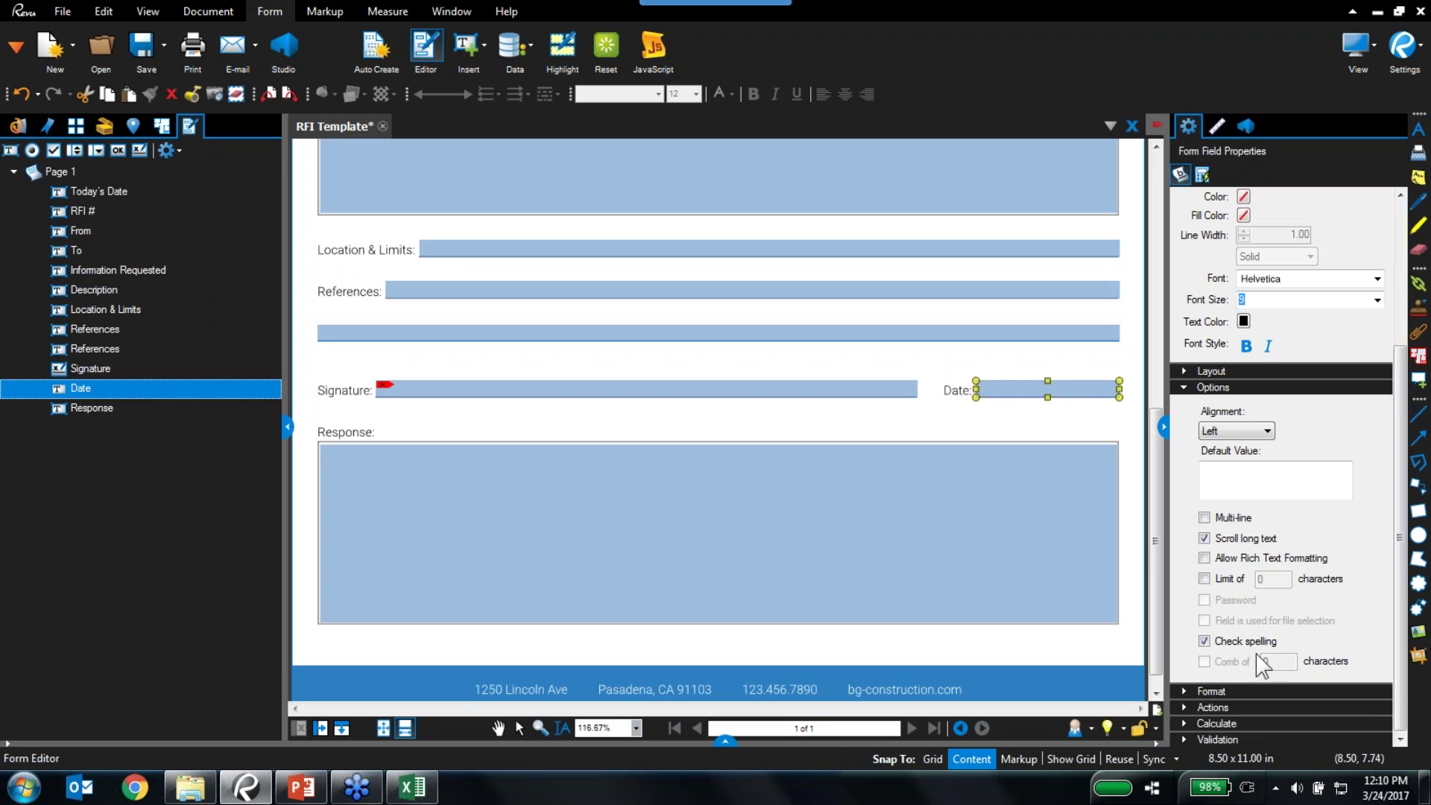
{"action": "left_click", "coordinate": [1196, 691]}
{"action": "scroll", "coordinate": [1274, 547], "scroll_direction": "down", "scroll_amount": 3}
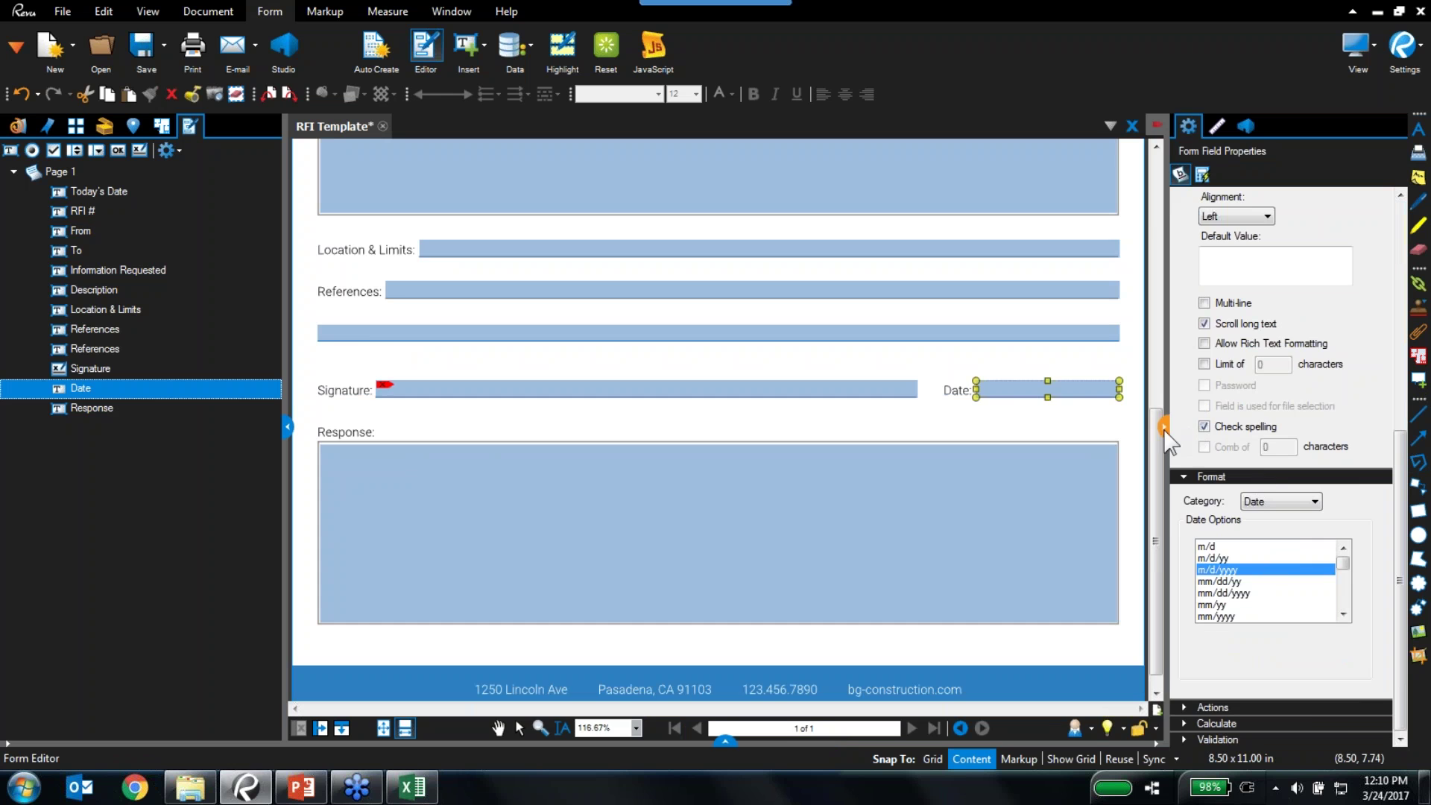
{"action": "left_click", "coordinate": [1163, 427]}
Look over the generated fields across the whole RFI form and close the template without saving the changes
{"action": "scroll", "coordinate": [642, 468], "scroll_direction": "up", "scroll_amount": 10}
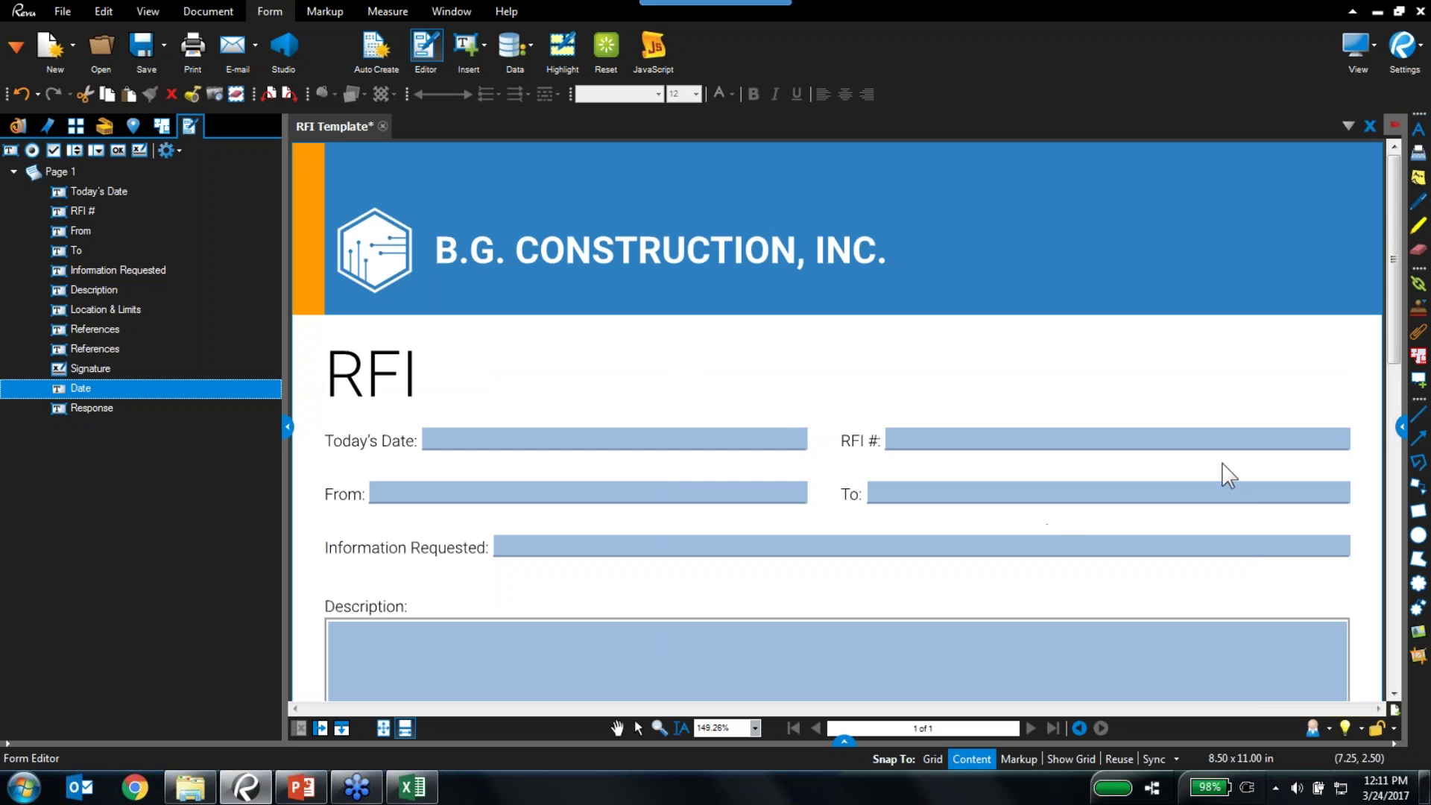
{"action": "scroll", "coordinate": [1228, 474], "scroll_direction": "down", "scroll_amount": 8}
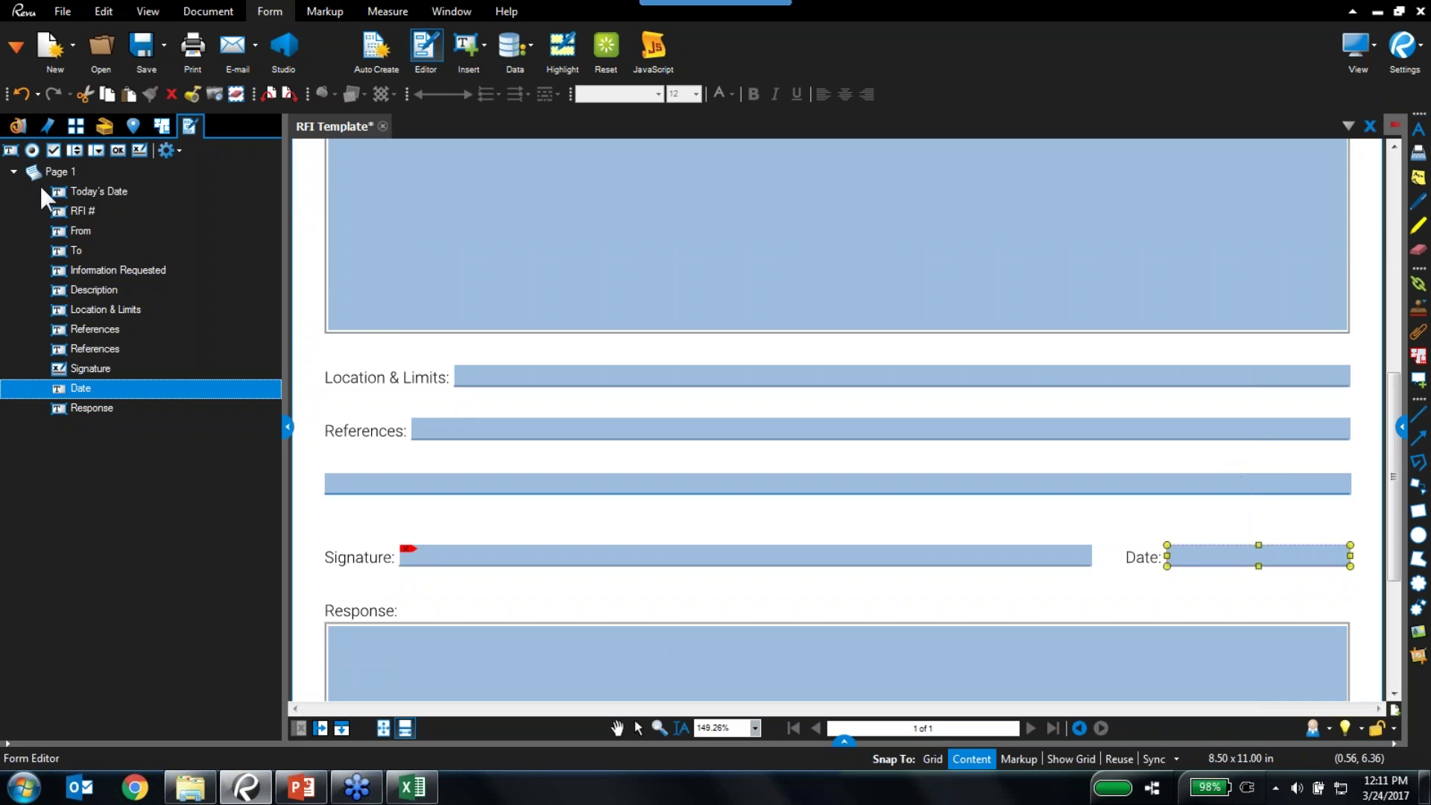
{"action": "scroll", "coordinate": [728, 576], "scroll_direction": "down", "scroll_amount": 4}
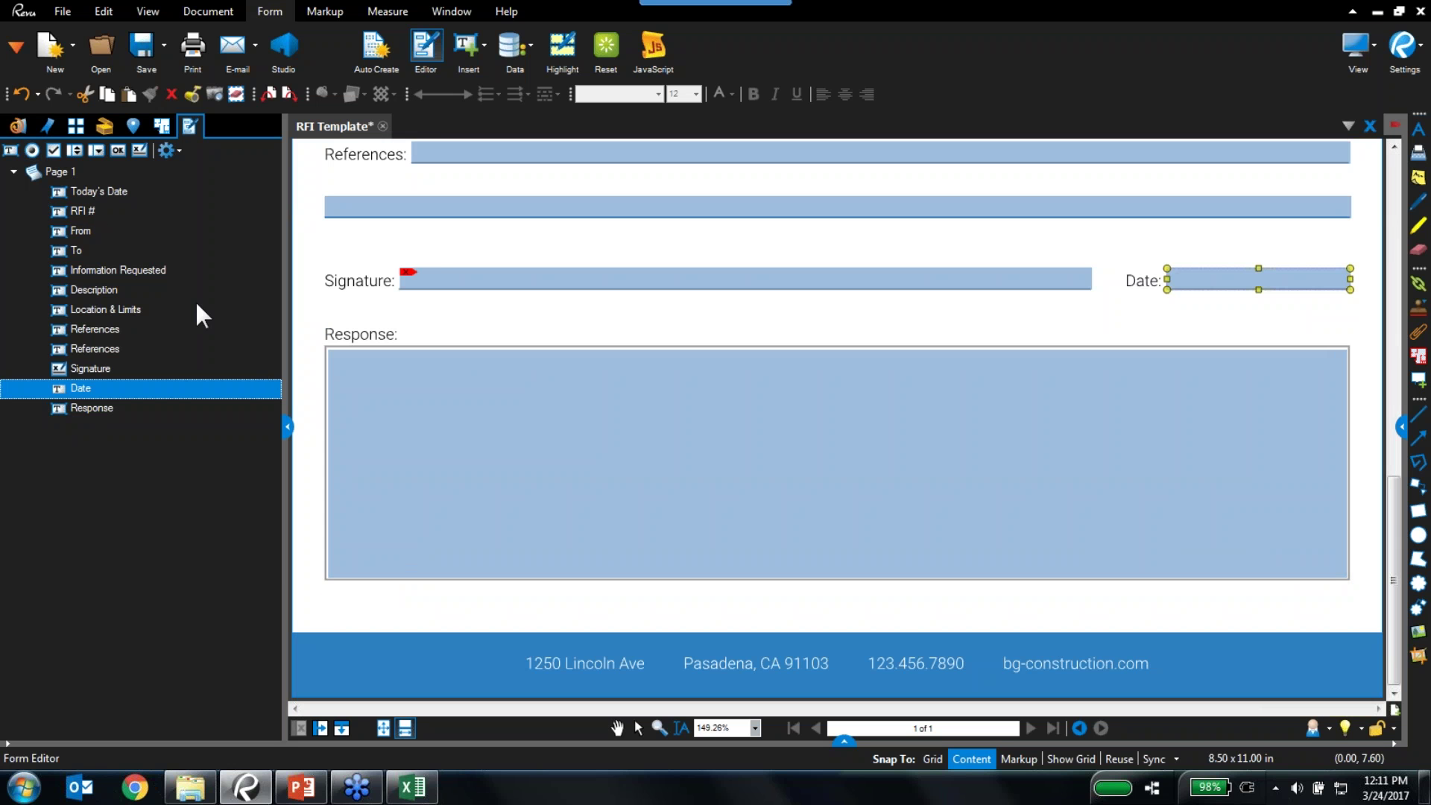
{"action": "scroll", "coordinate": [421, 358], "scroll_direction": "up", "scroll_amount": 12}
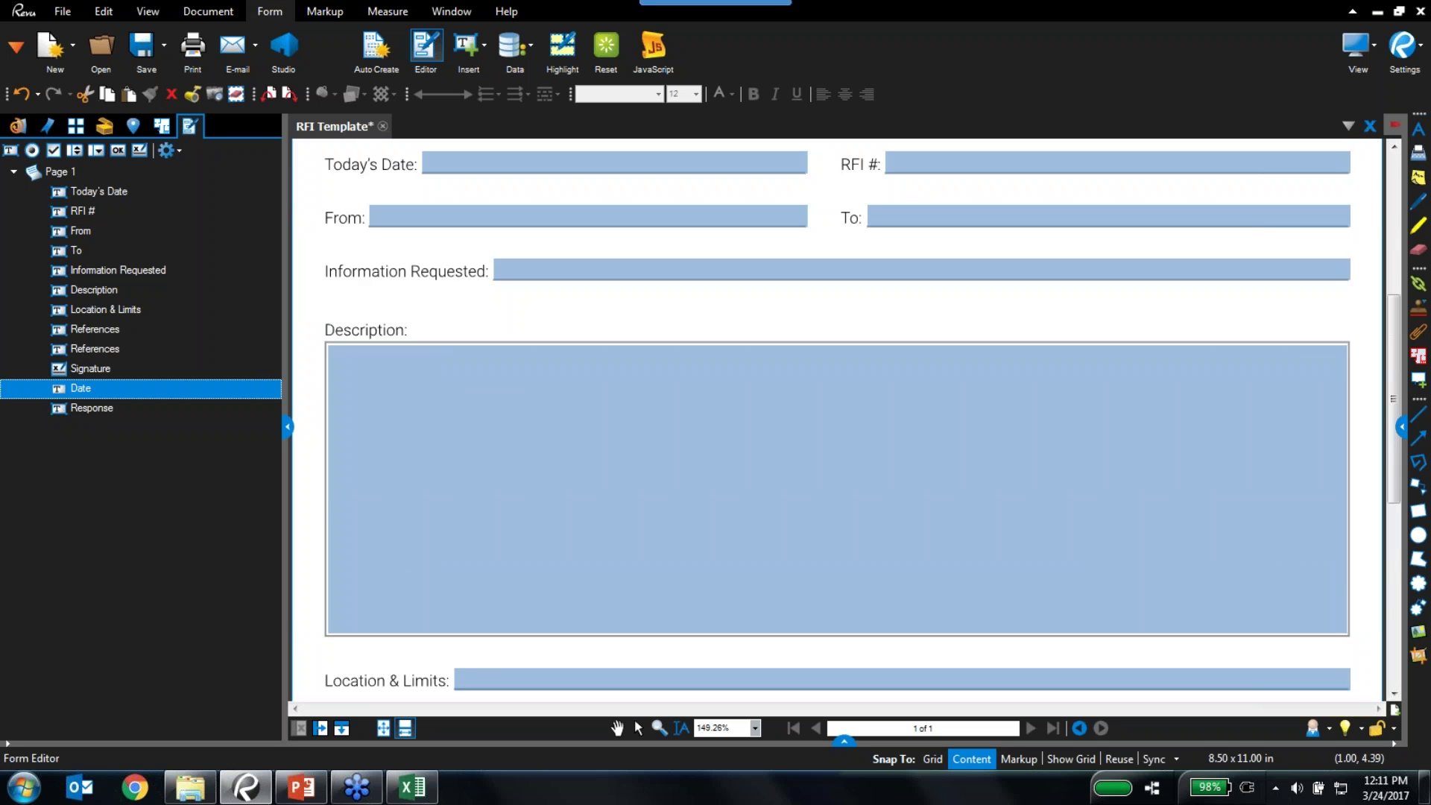
{"action": "scroll", "coordinate": [839, 420], "scroll_direction": "down", "scroll_amount": 4}
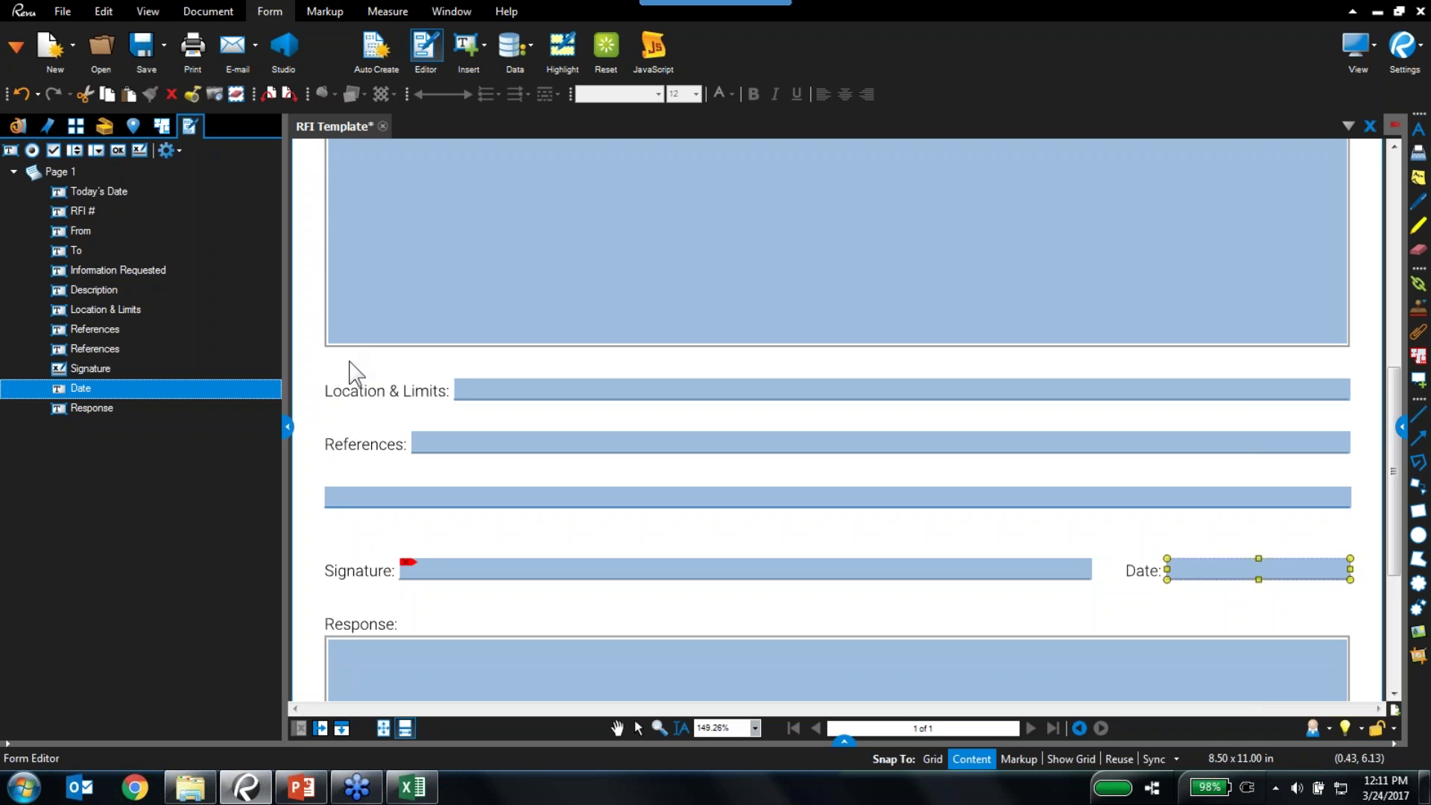
{"action": "scroll", "coordinate": [434, 511], "scroll_direction": "up", "scroll_amount": 6}
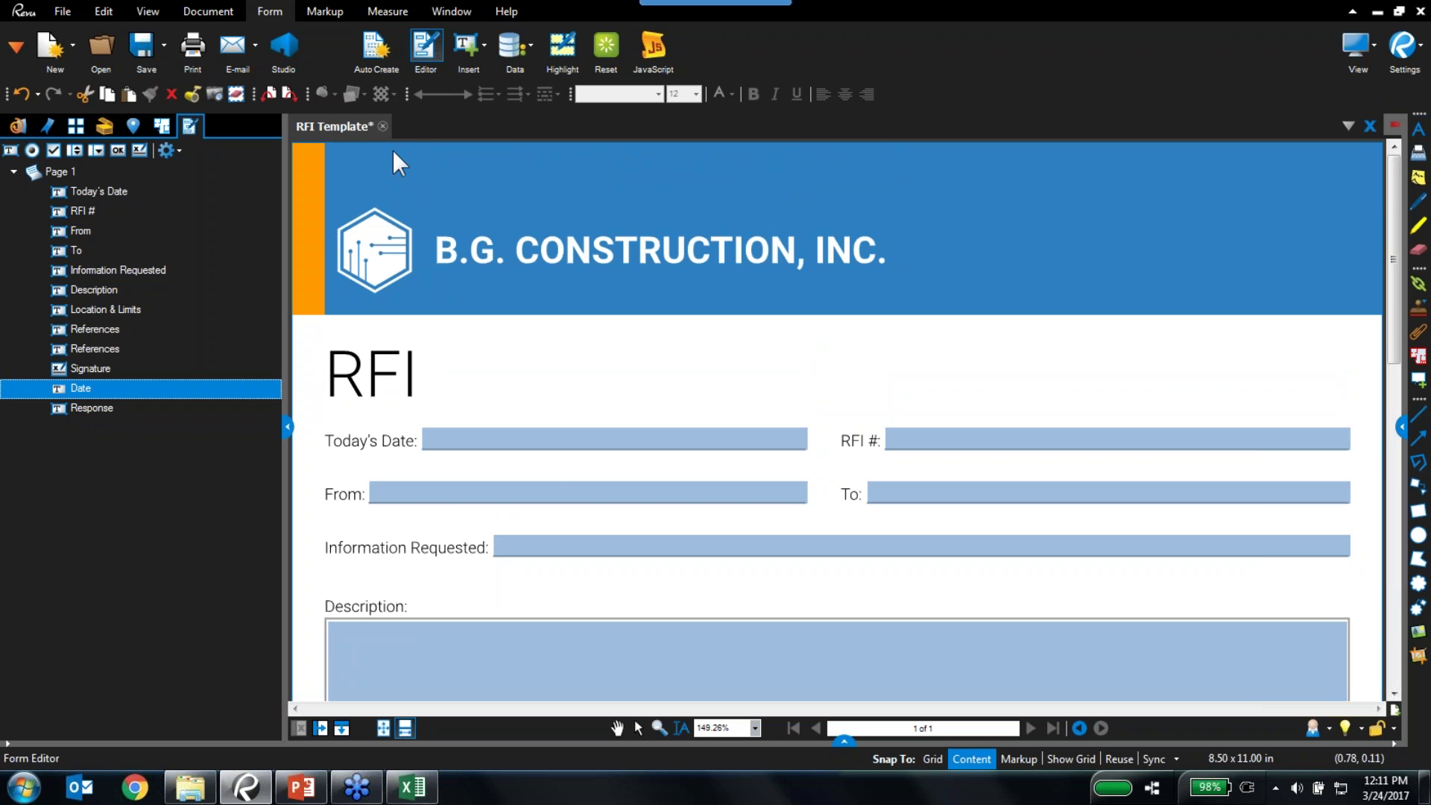
{"action": "left_click", "coordinate": [382, 126]}
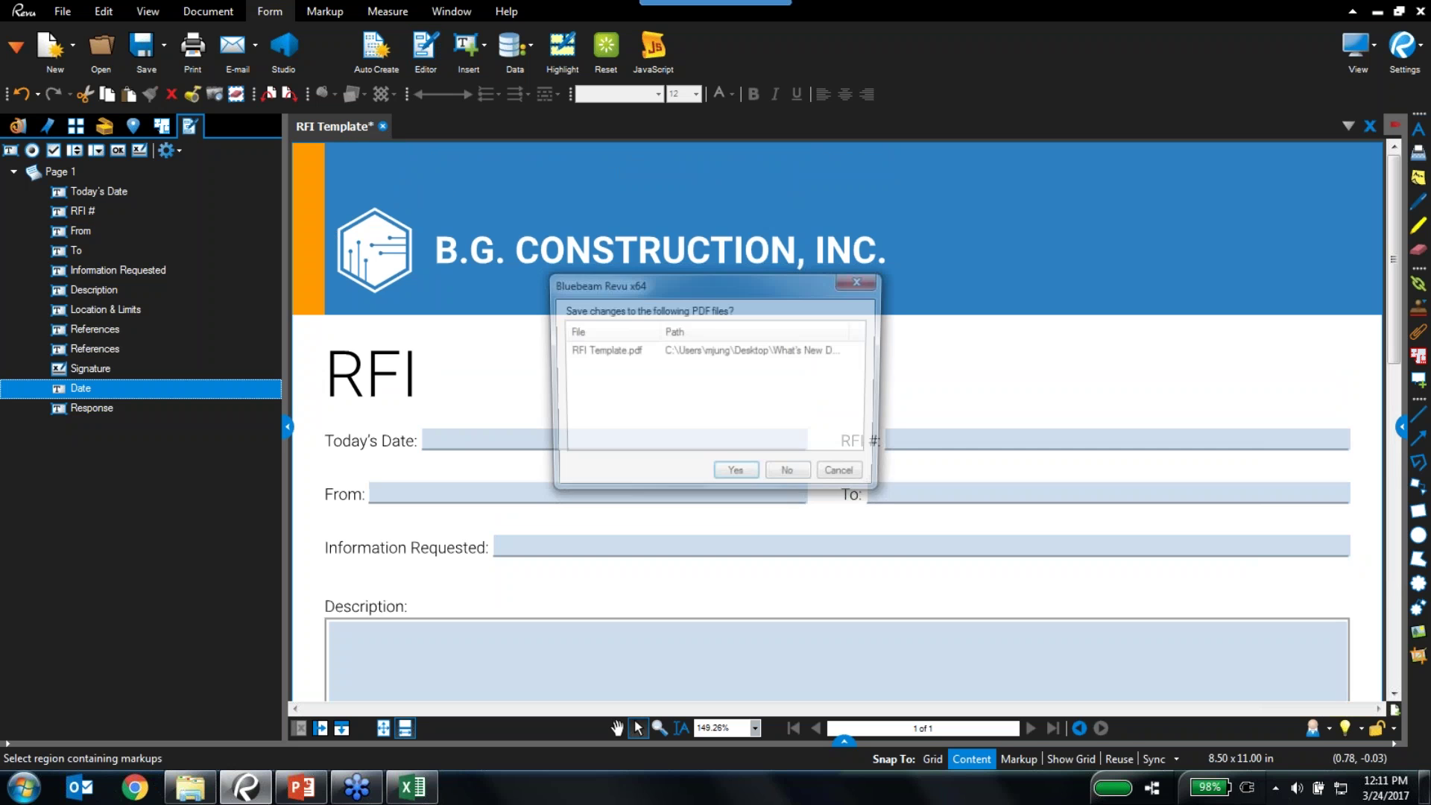
{"action": "left_click", "coordinate": [794, 473]}
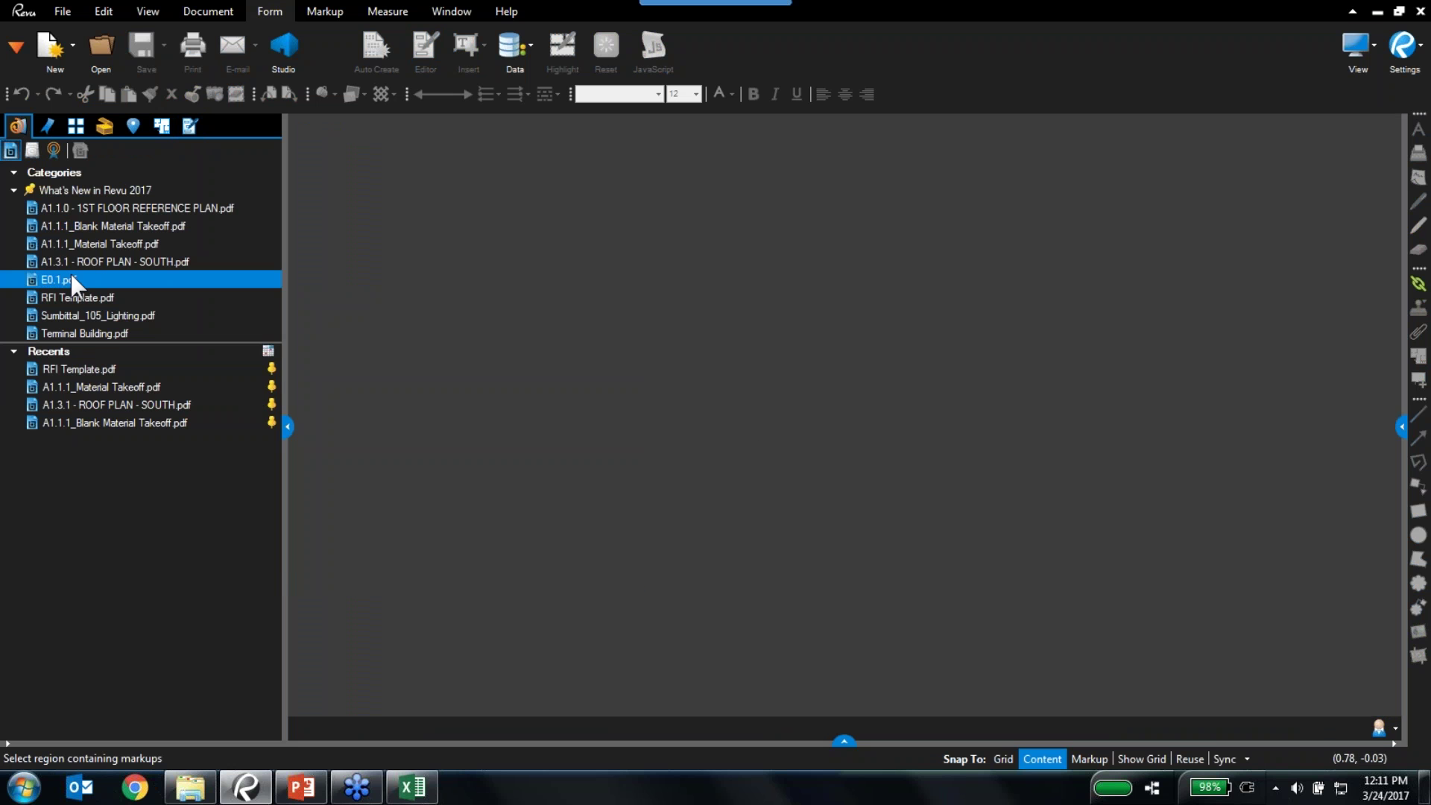
Switch to Windows Explorer and open E0.1 from the Signature Files folder inside Batch Sign and Seal
{"action": "mouse_move", "coordinate": [71, 277]}
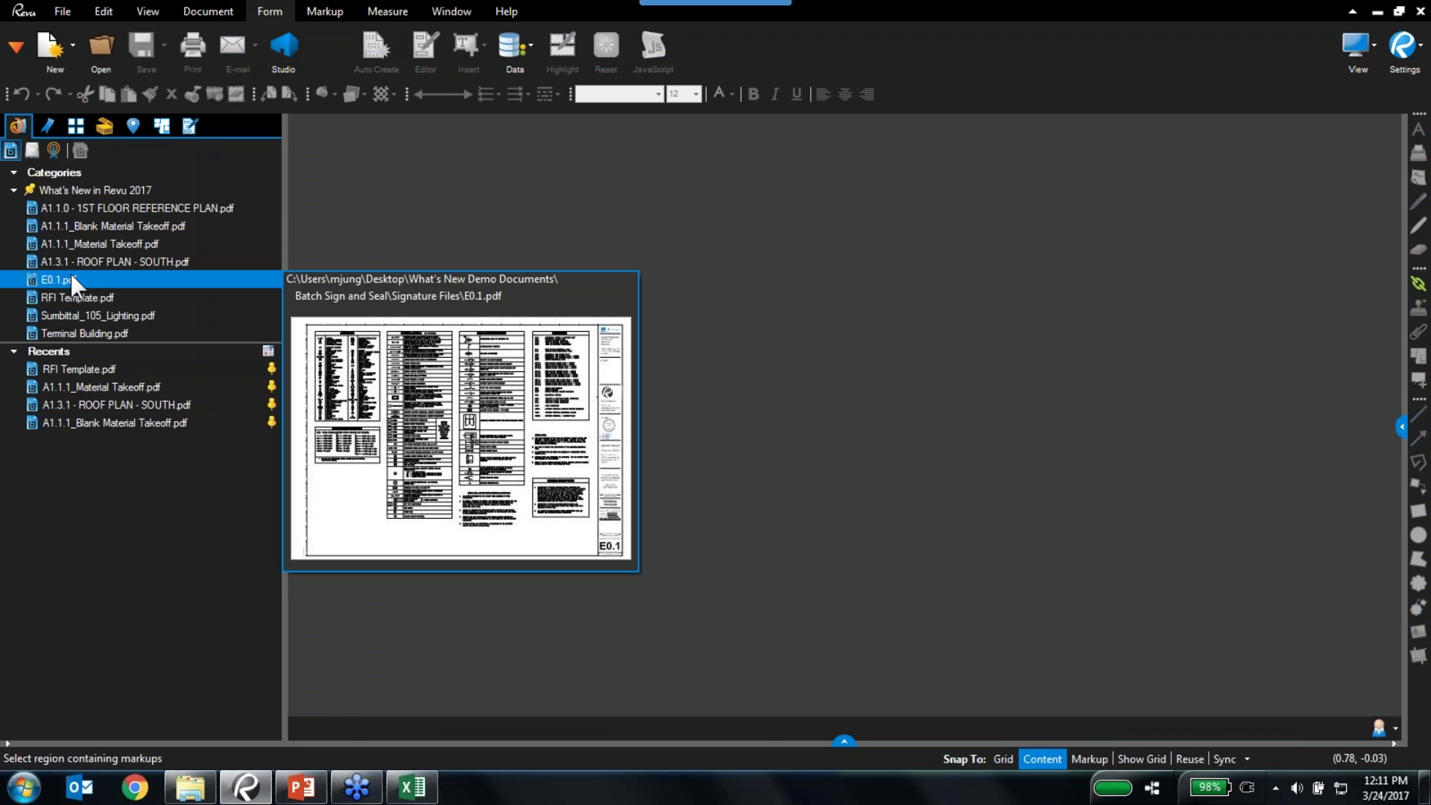
{"action": "mouse_move", "coordinate": [64, 316]}
{"action": "left_click", "coordinate": [211, 787]}
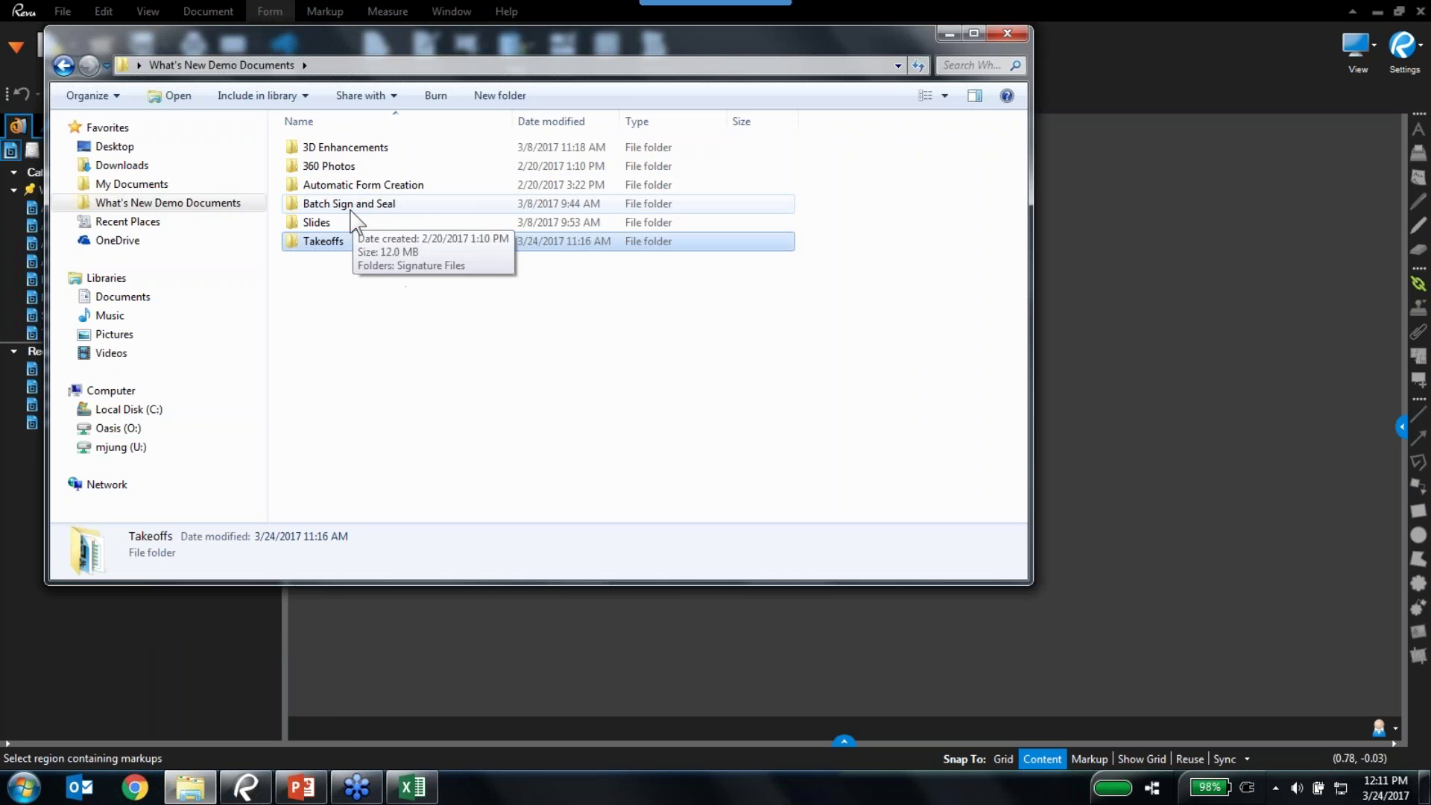
{"action": "double_click", "coordinate": [350, 207]}
{"action": "double_click", "coordinate": [365, 149]}
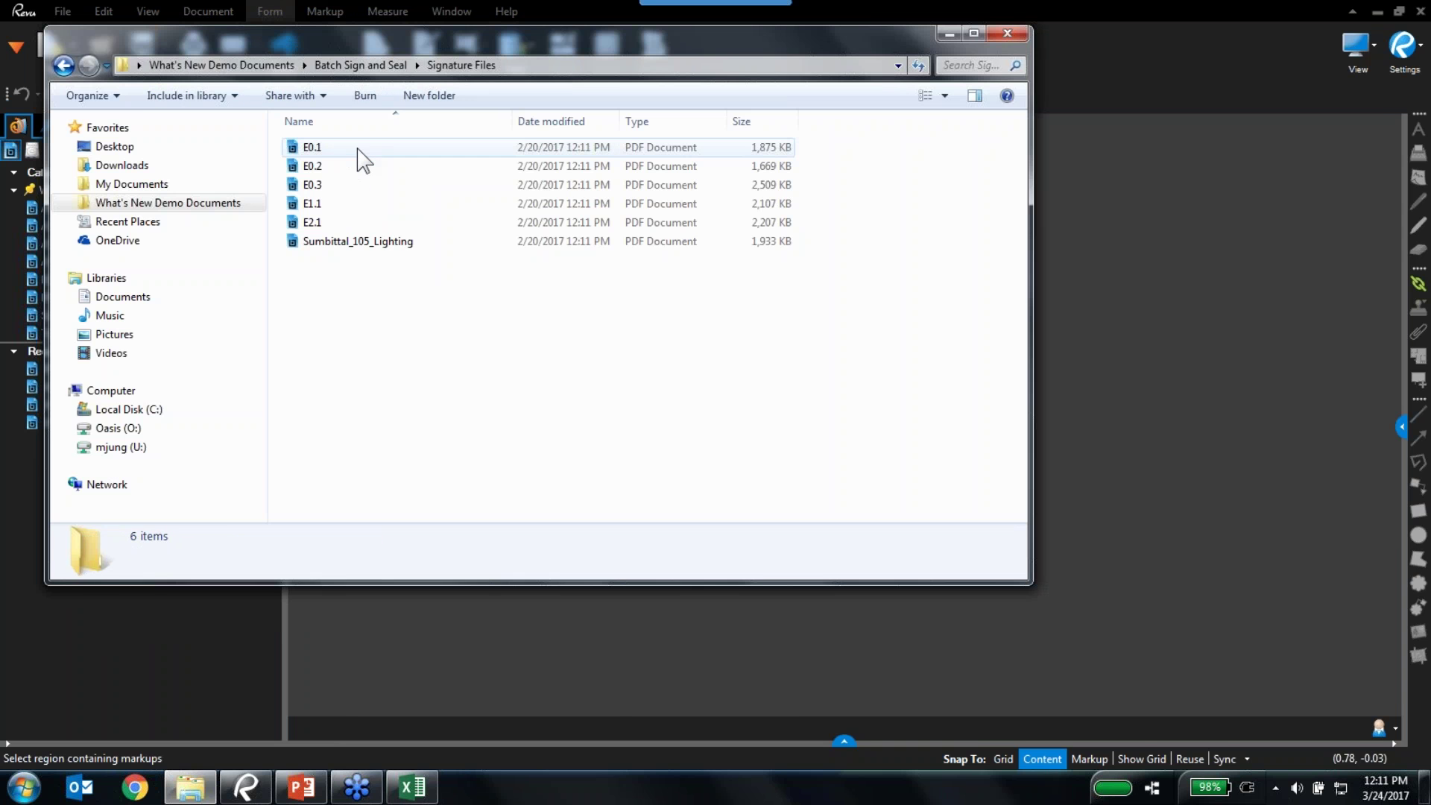
{"action": "double_click", "coordinate": [356, 148]}
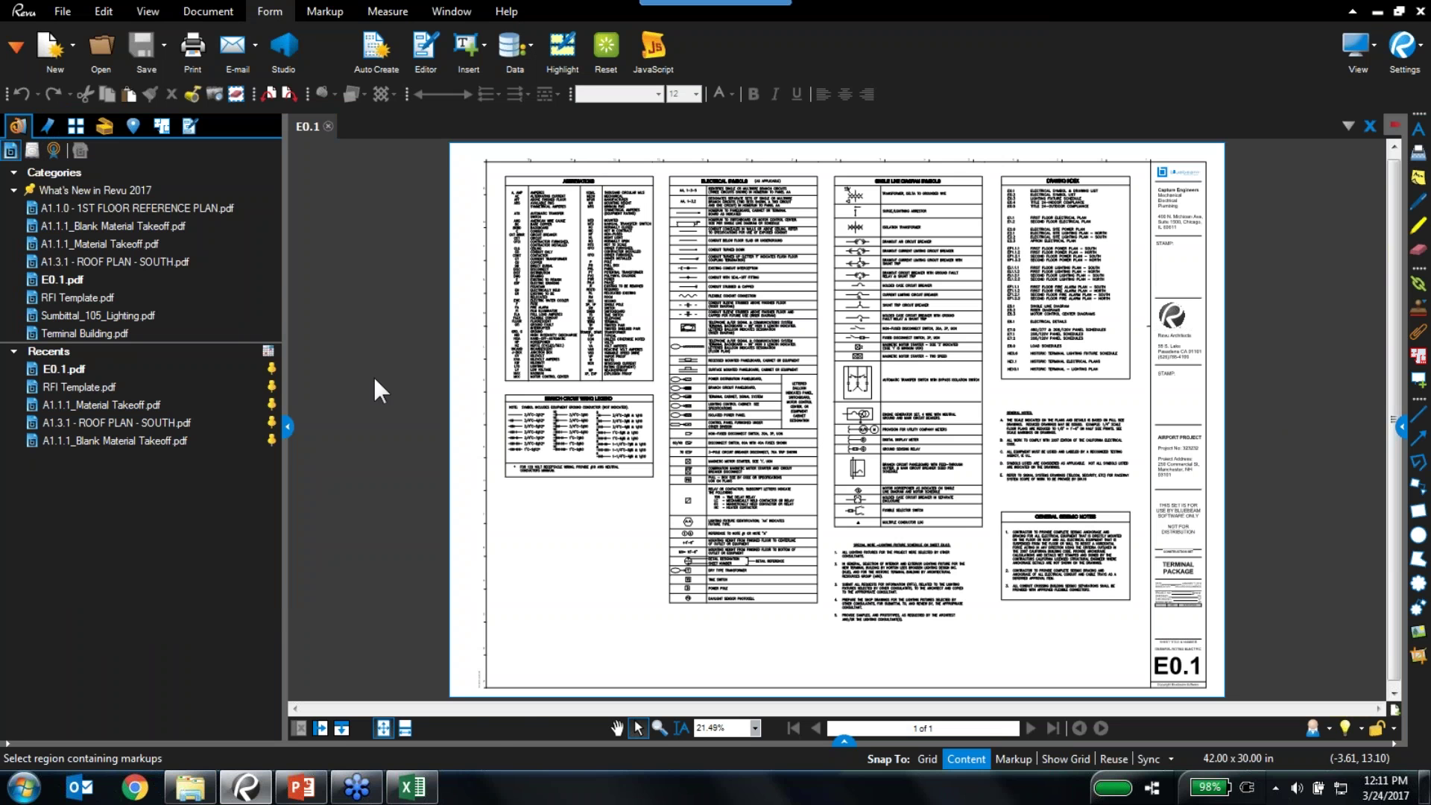
Inspect E0.1's title block side with the file list hidden, and look over the other drawings in the Signature Files folder
{"action": "left_click", "coordinate": [287, 424]}
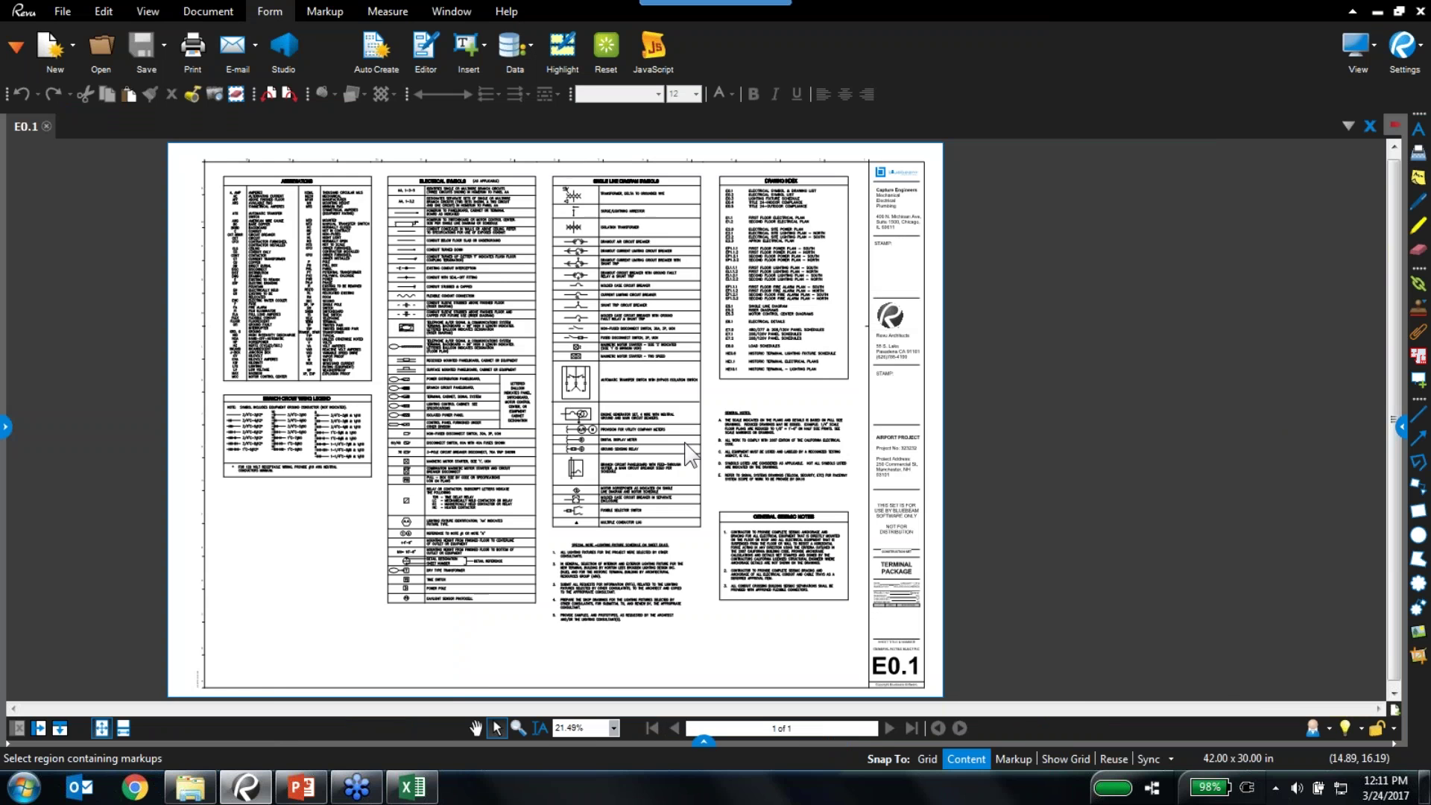
{"action": "scroll", "coordinate": [1045, 390], "scroll_direction": "up", "scroll_amount": 1}
{"action": "scroll", "coordinate": [1045, 391], "scroll_direction": "up", "scroll_amount": 2}
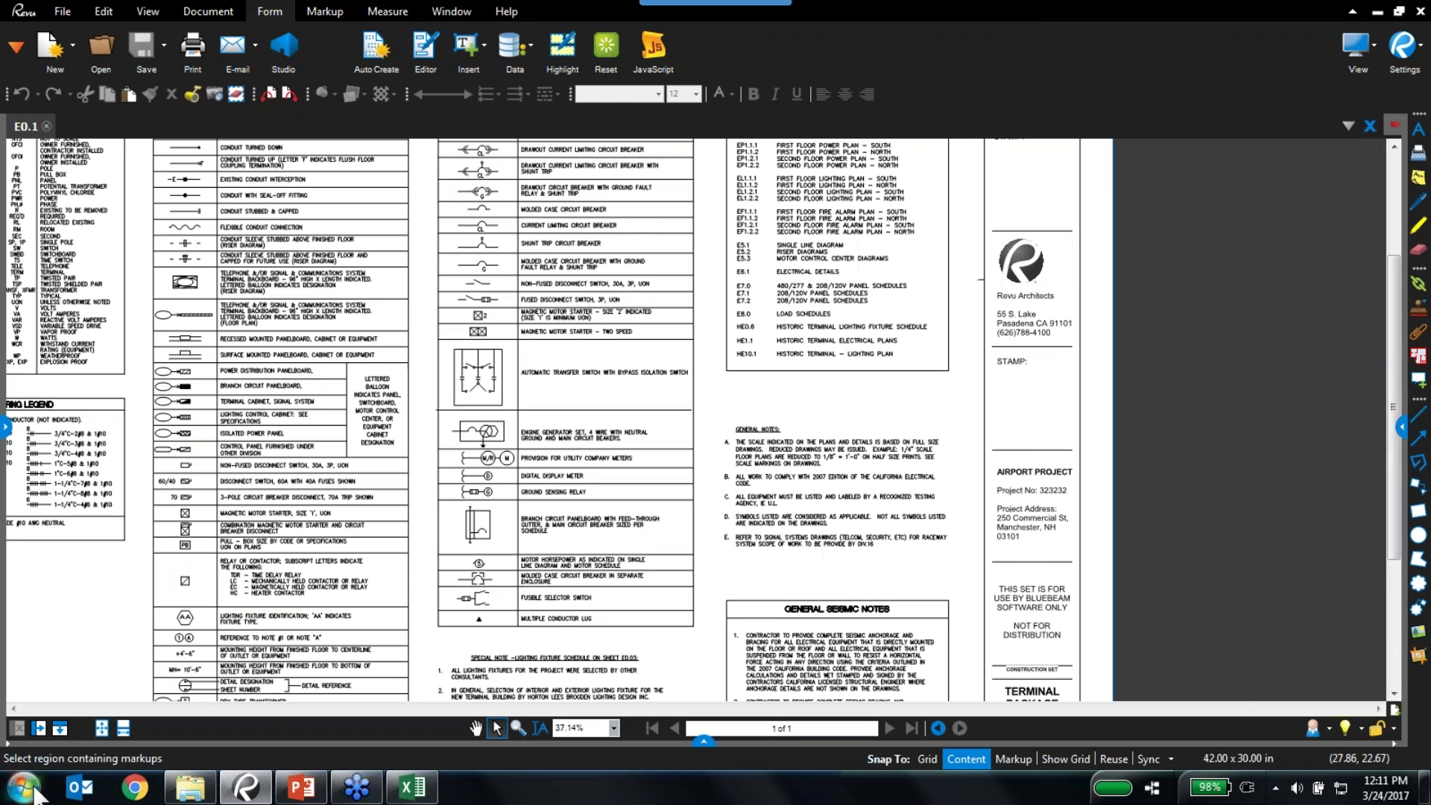
{"action": "left_click", "coordinate": [190, 786]}
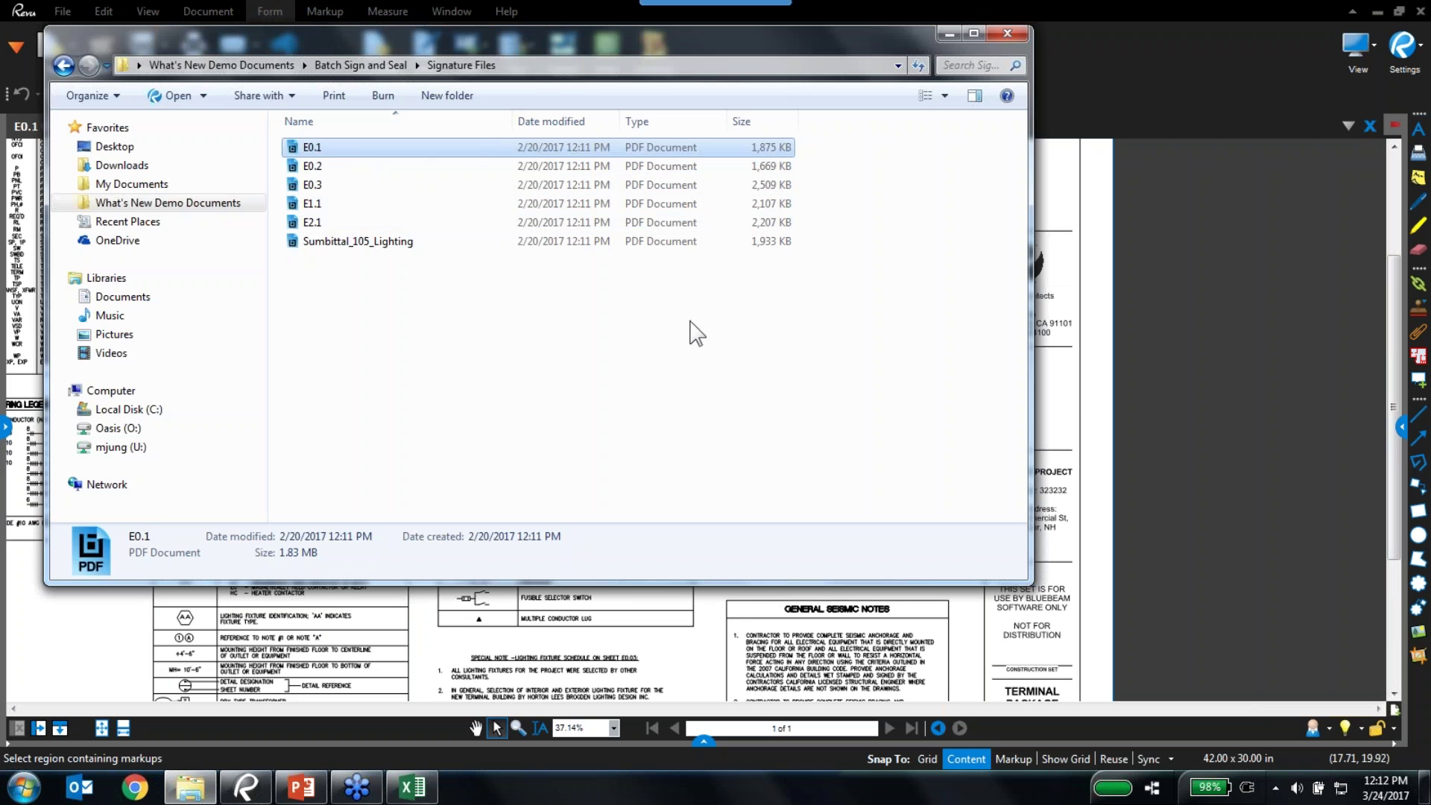
{"action": "left_click", "coordinate": [1064, 448]}
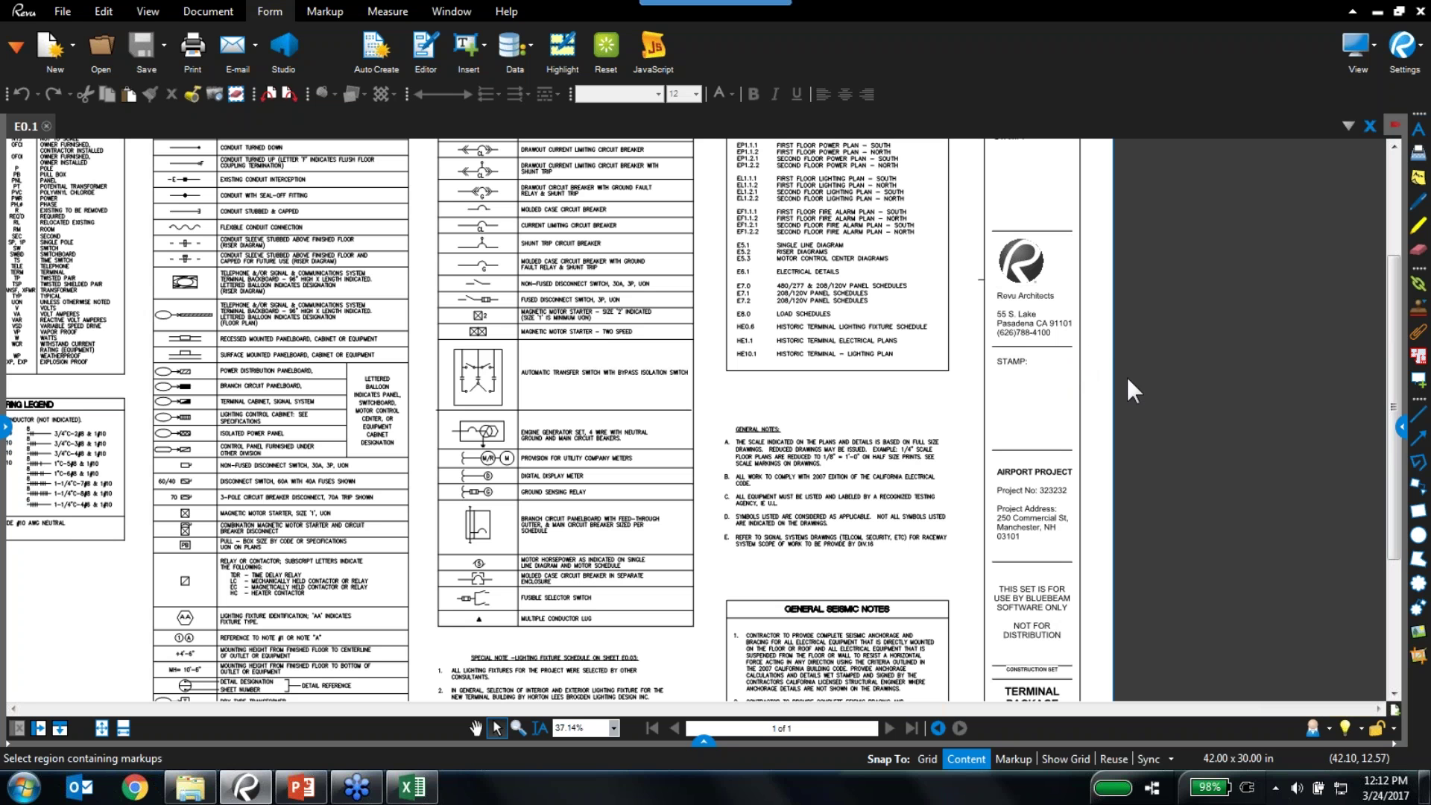
Examine the signature options for the document and the stamps available for E0.1
{"action": "left_click", "coordinate": [198, 12]}
{"action": "left_click", "coordinate": [431, 52]}
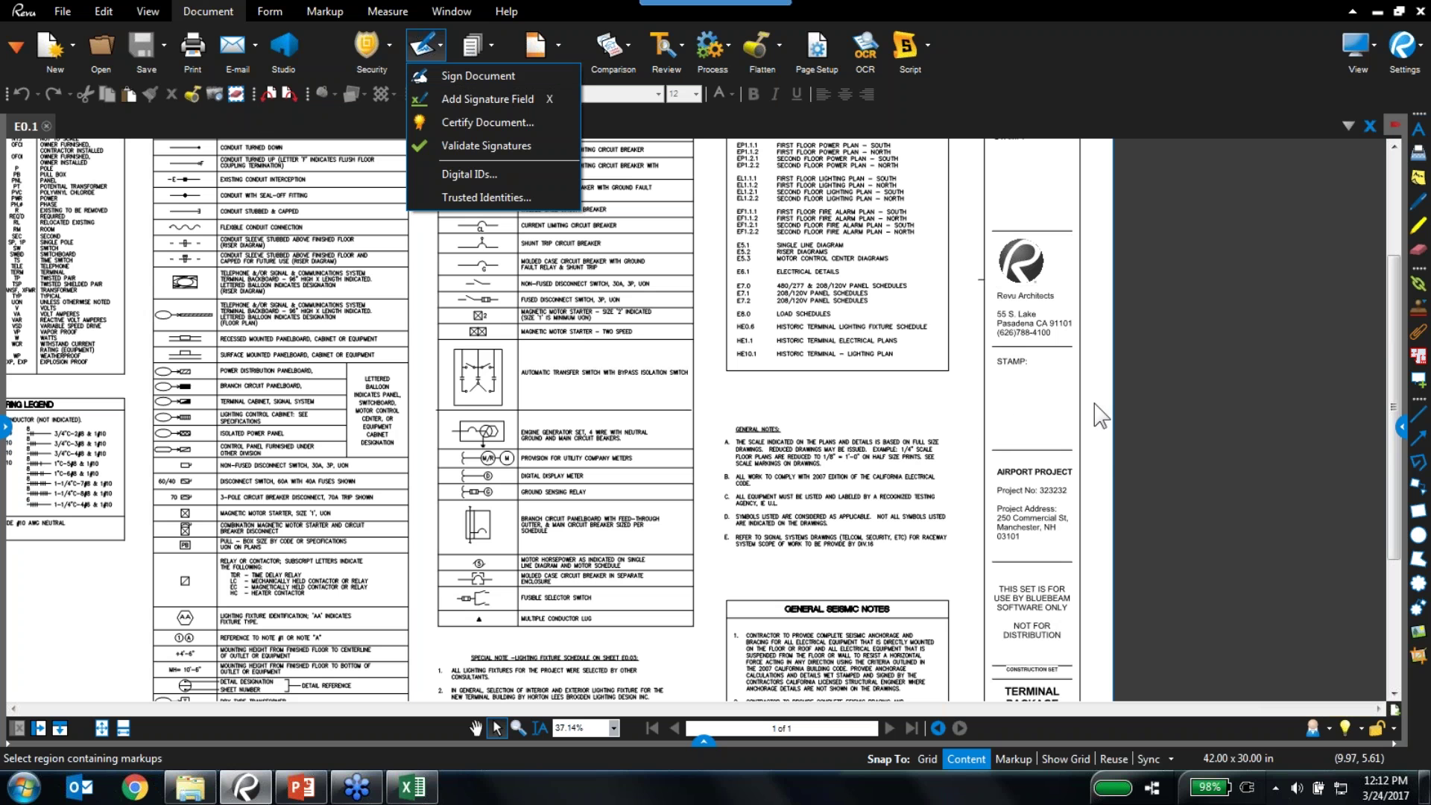
{"action": "left_click", "coordinate": [317, 9]}
{"action": "left_click", "coordinate": [812, 50]}
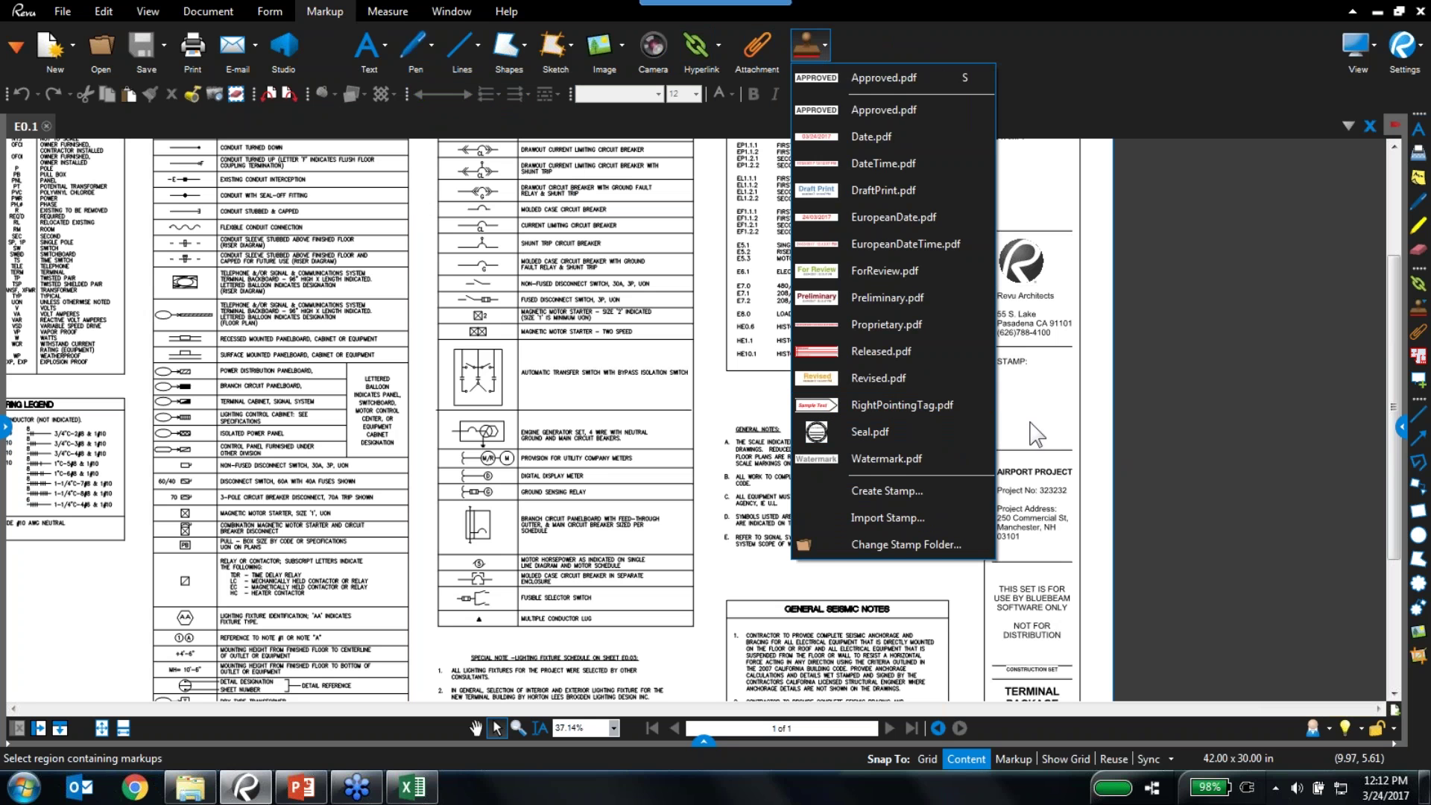
Start a batch Sign & Seal and load the Signature Files folder including its subfolders
{"action": "left_click", "coordinate": [751, 566]}
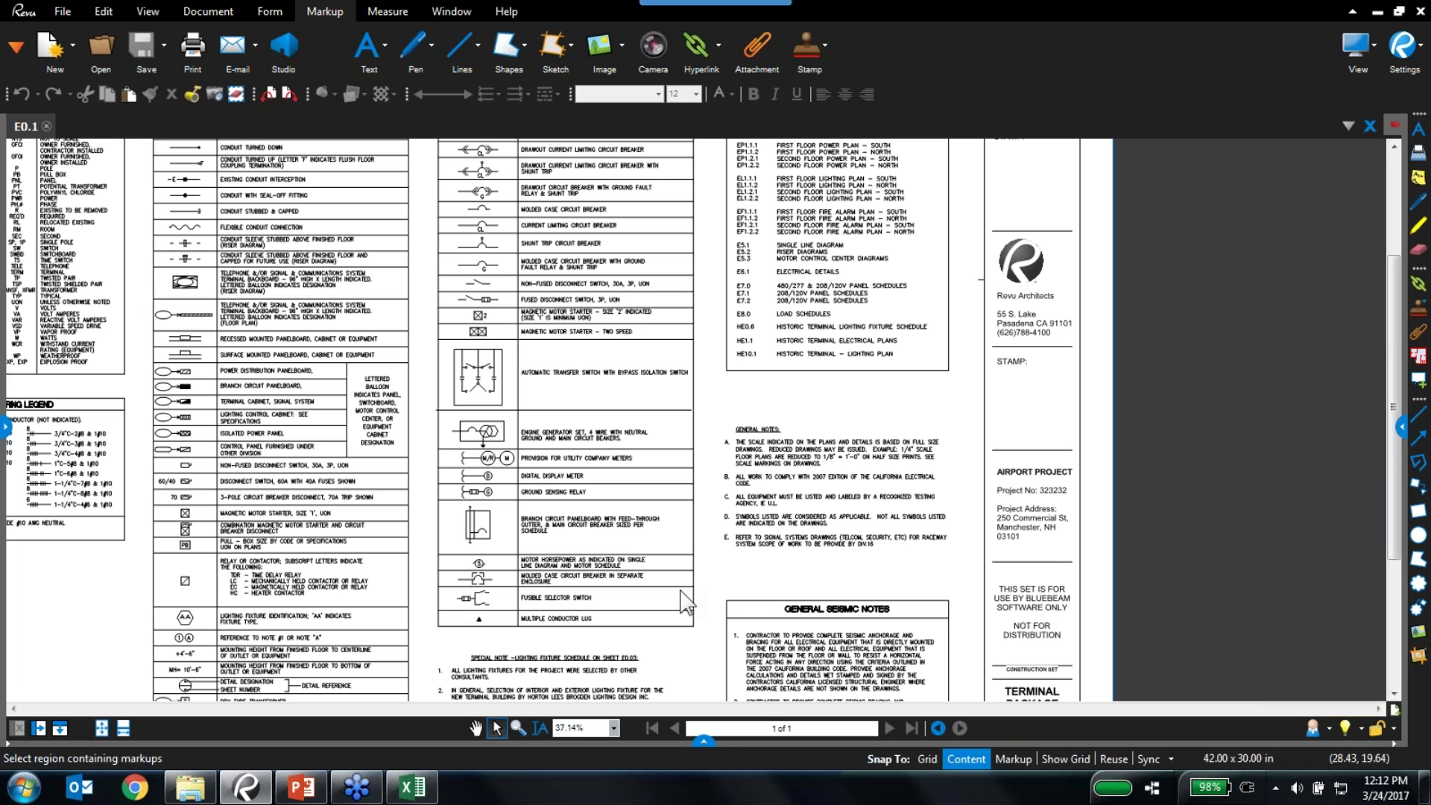
{"action": "left_click", "coordinate": [70, 11]}
{"action": "left_click", "coordinate": [453, 37]}
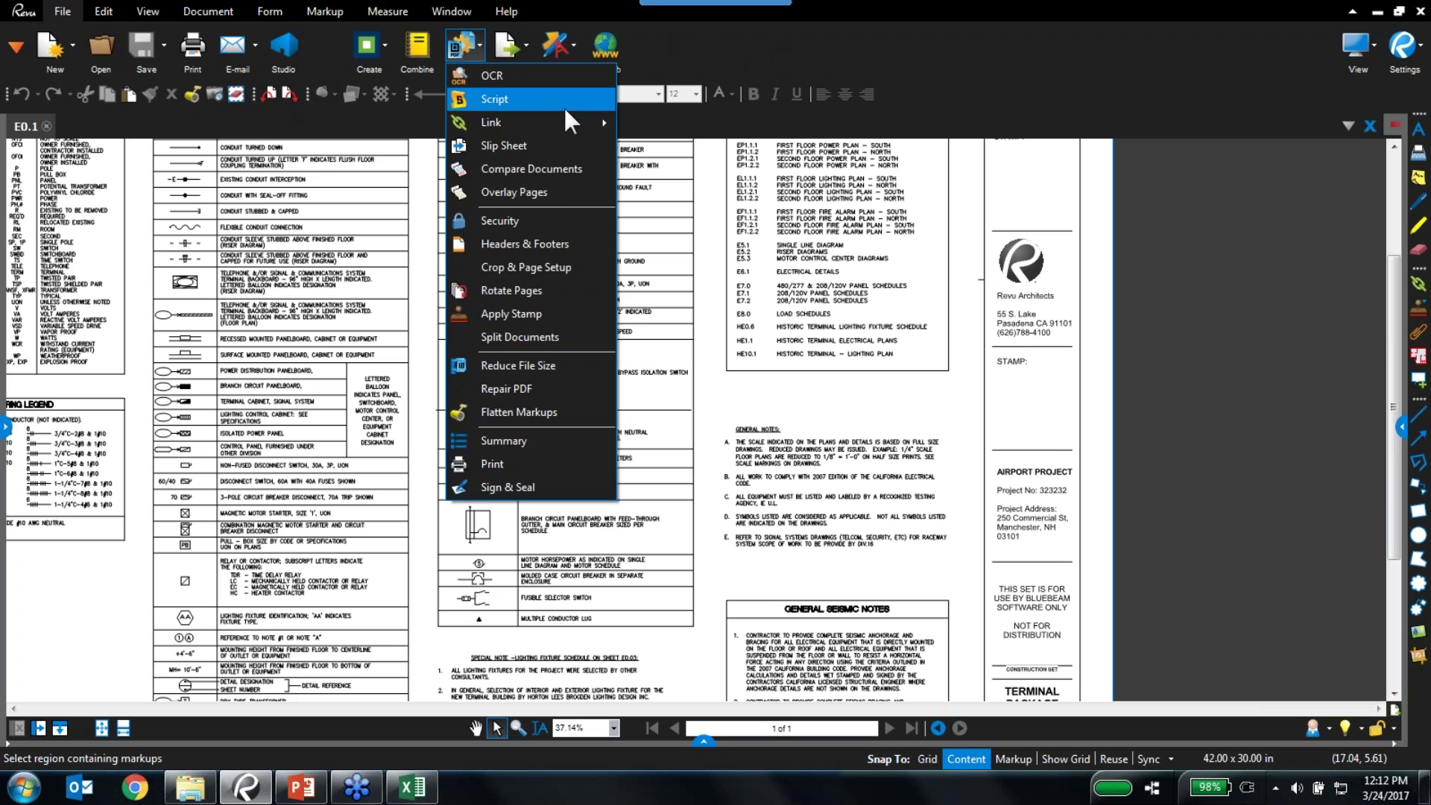
{"action": "left_click", "coordinate": [513, 488]}
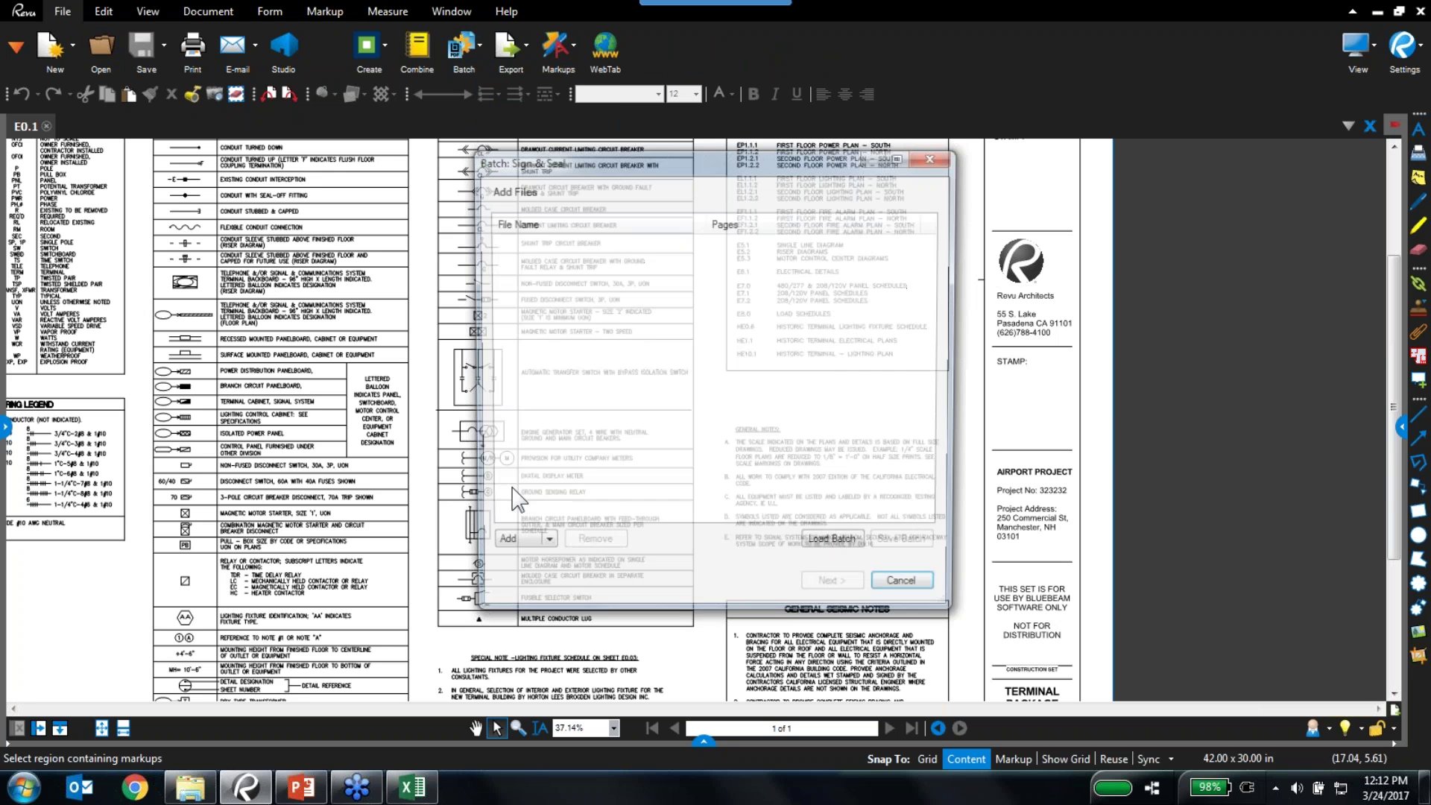
{"action": "left_click", "coordinate": [539, 549]}
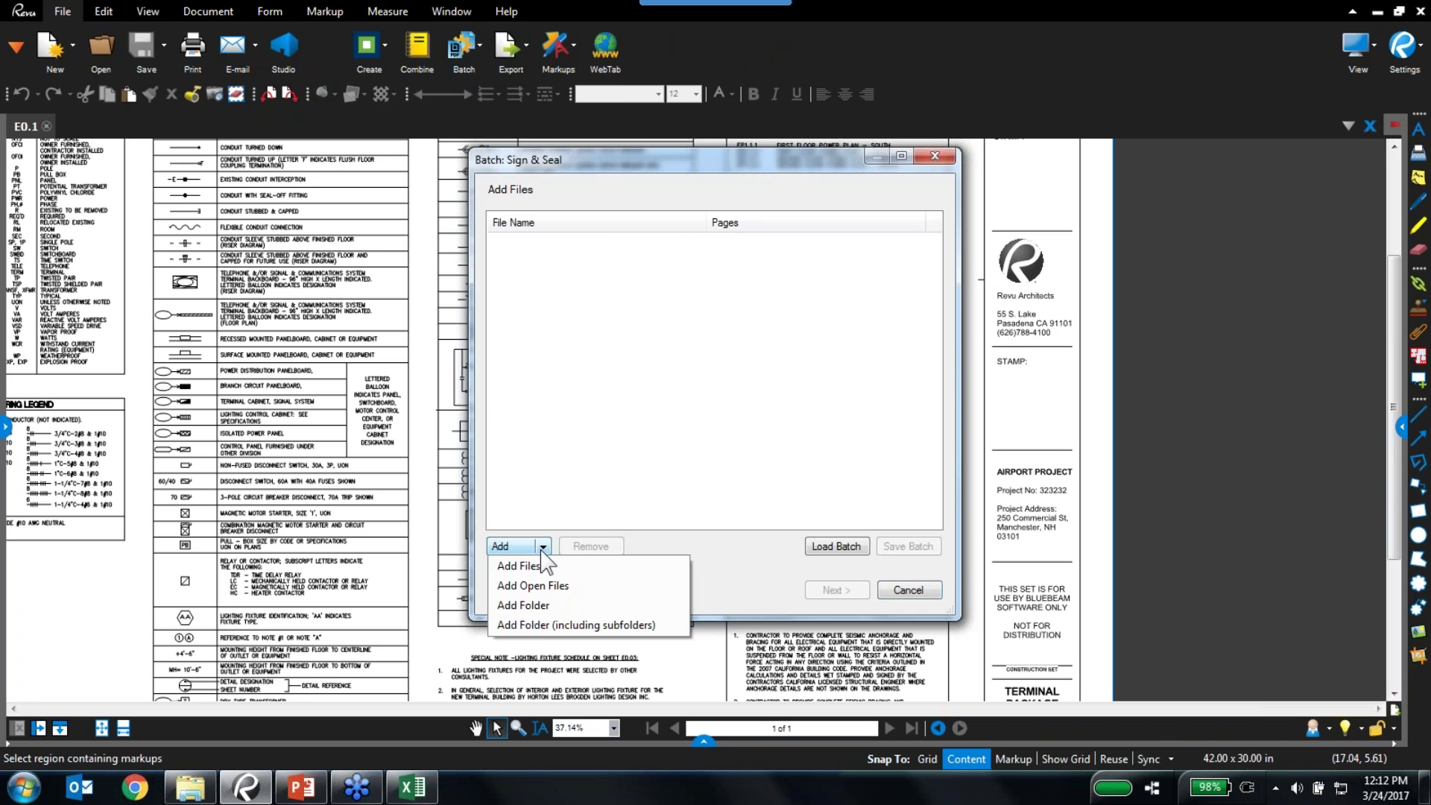
{"action": "left_click", "coordinate": [544, 624]}
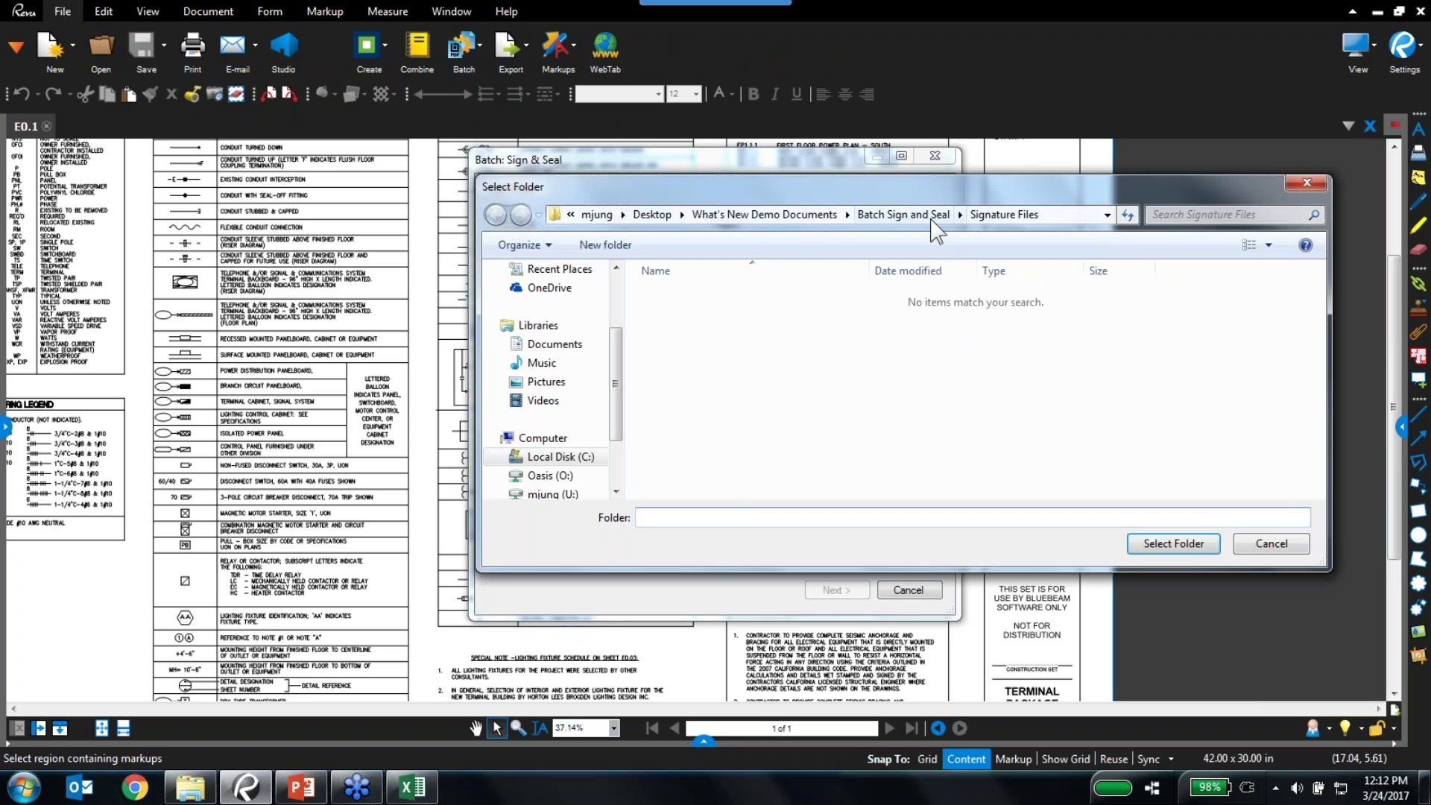
{"action": "left_click", "coordinate": [924, 217]}
{"action": "double_click", "coordinate": [718, 302]}
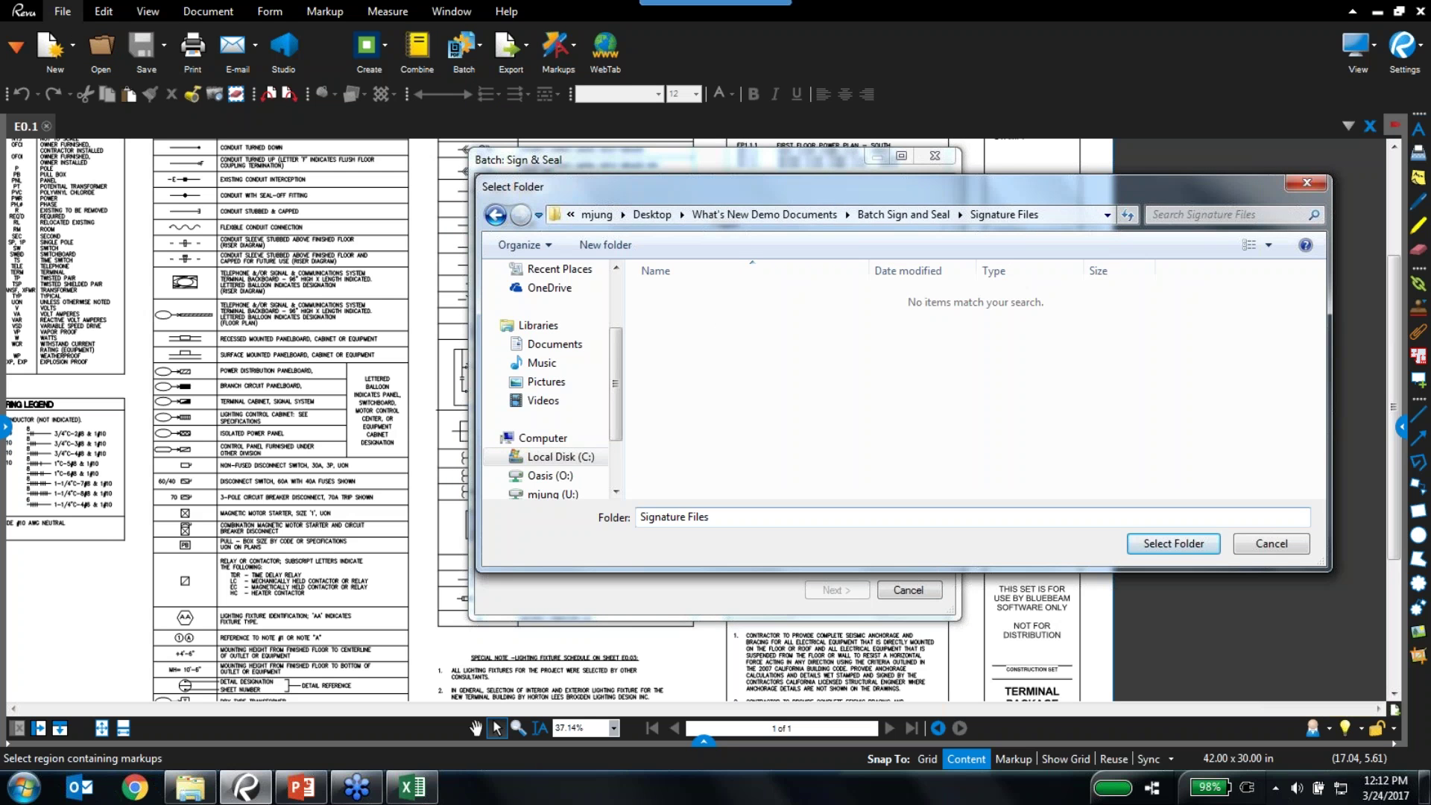
{"action": "left_click", "coordinate": [1173, 544]}
{"action": "left_click", "coordinate": [836, 589]}
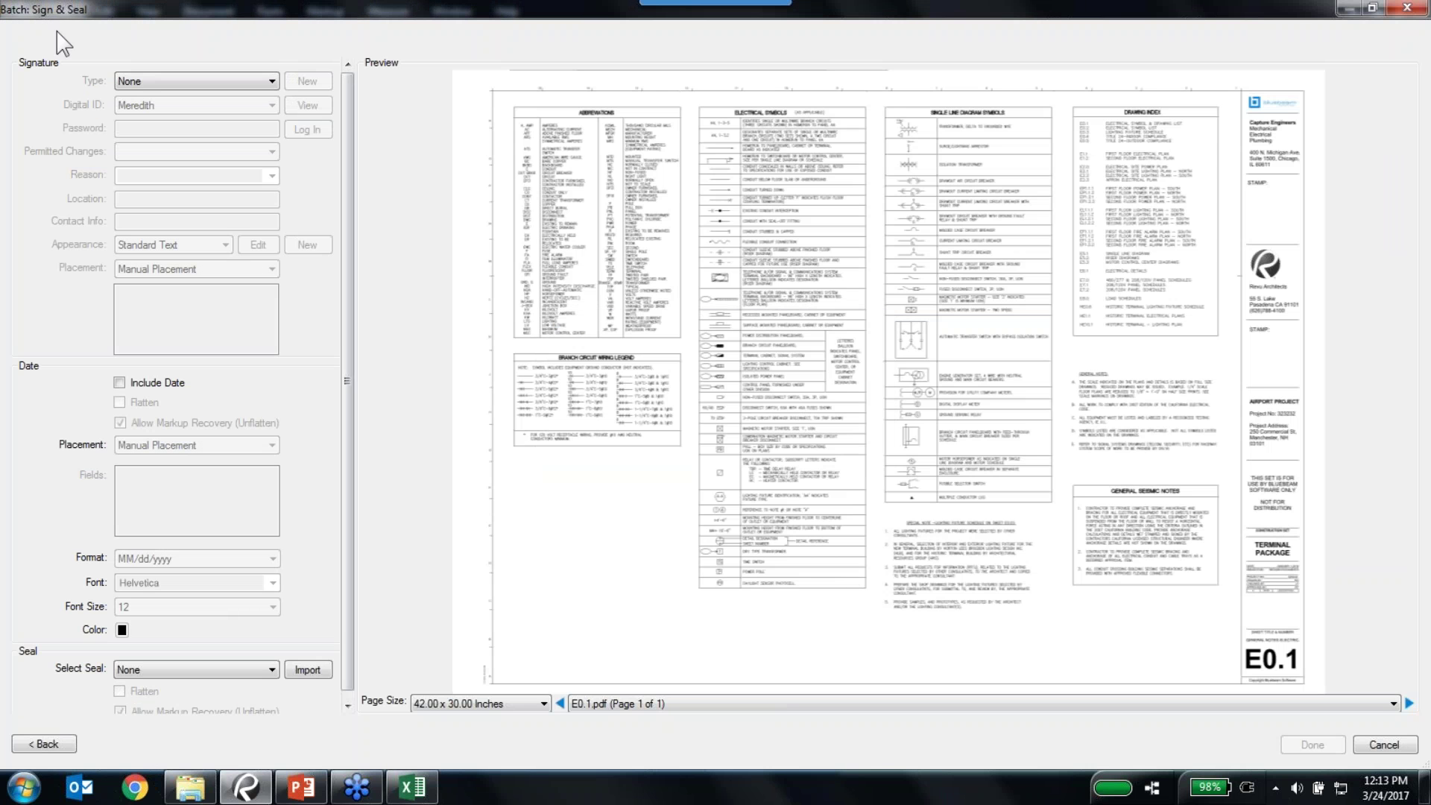
Set the signature type to Digital Signature and log in to the digital ID with its password
{"action": "left_click", "coordinate": [196, 79]}
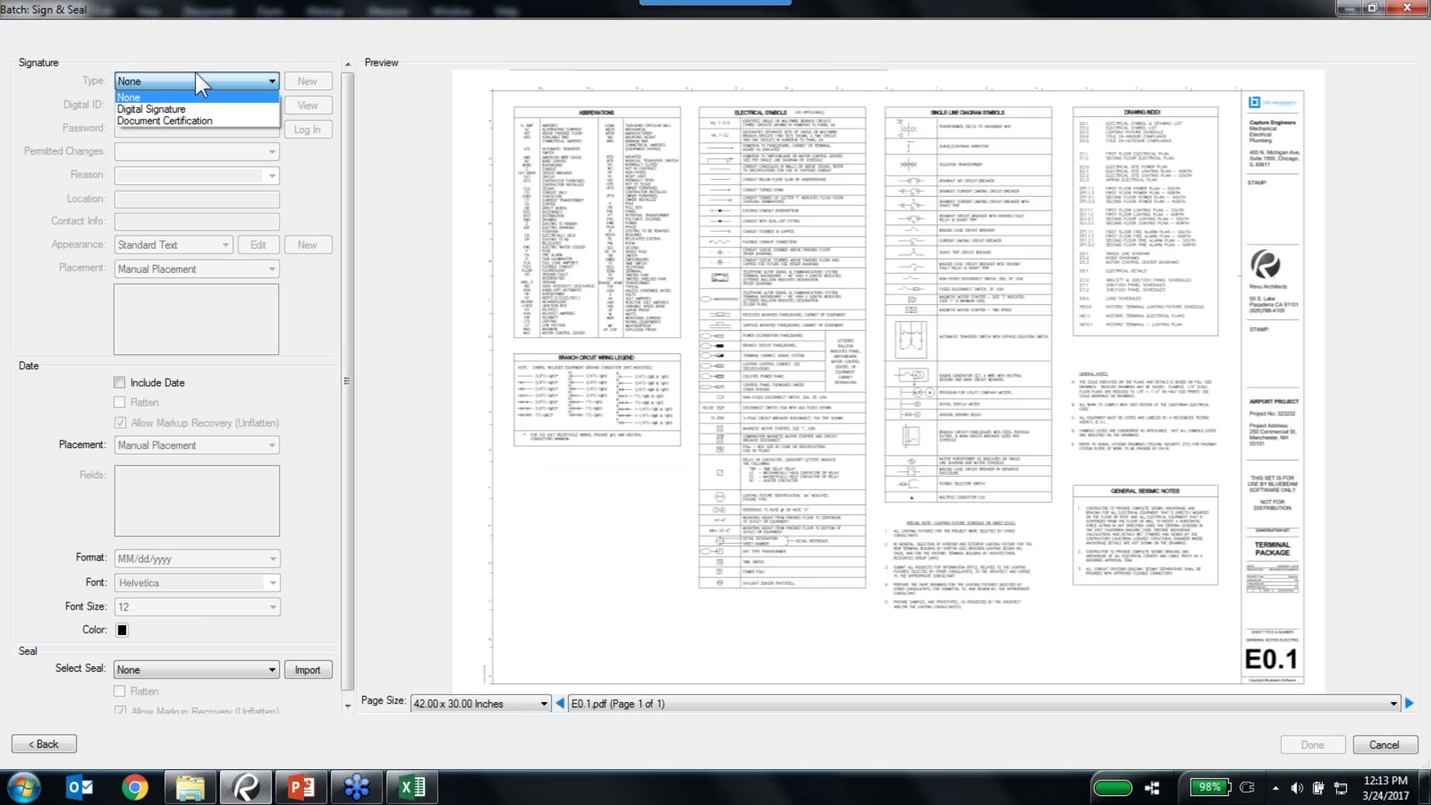
{"action": "left_click", "coordinate": [169, 110]}
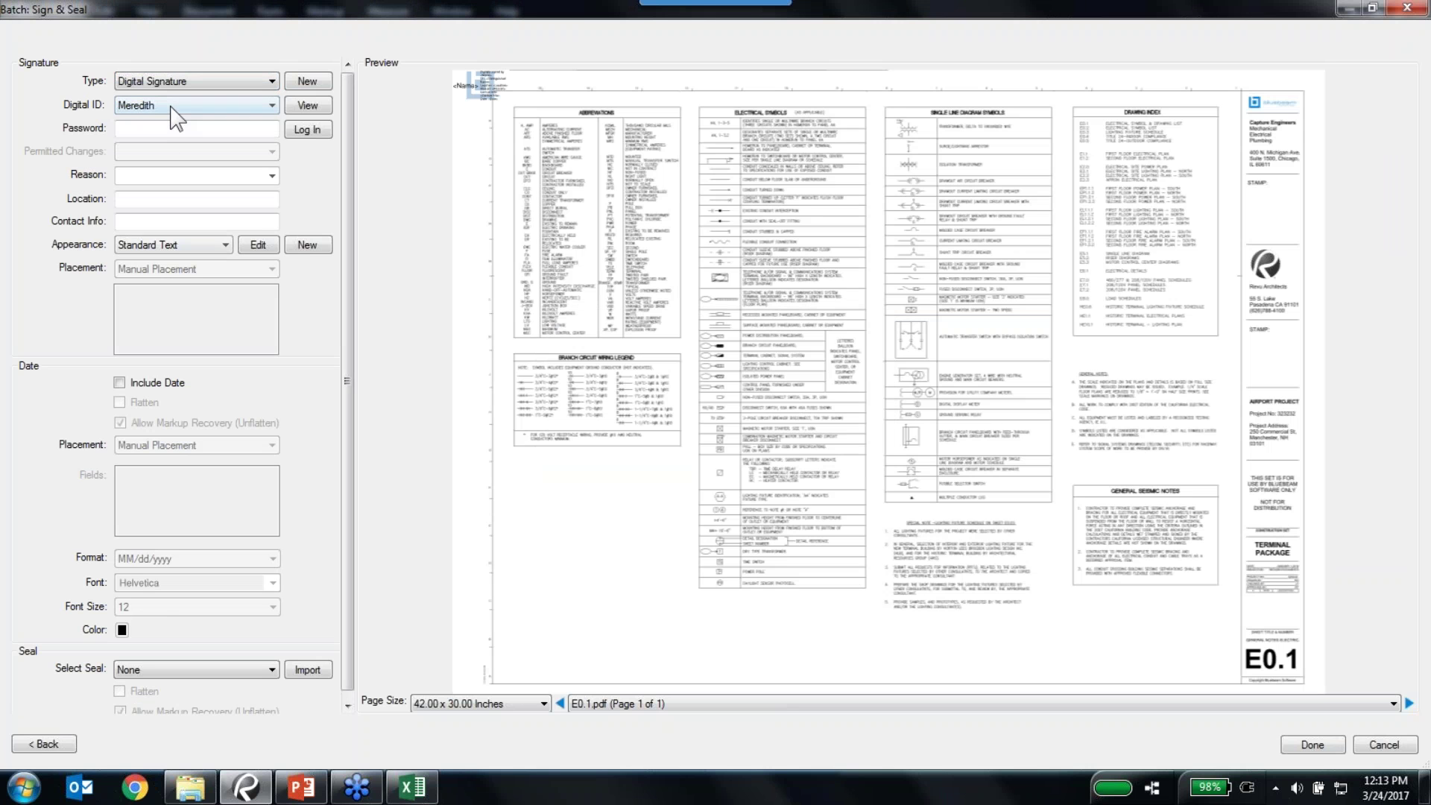
{"action": "left_click", "coordinate": [183, 130]}
{"action": "type", "text": "•••••"}
{"action": "key", "text": "Return"}
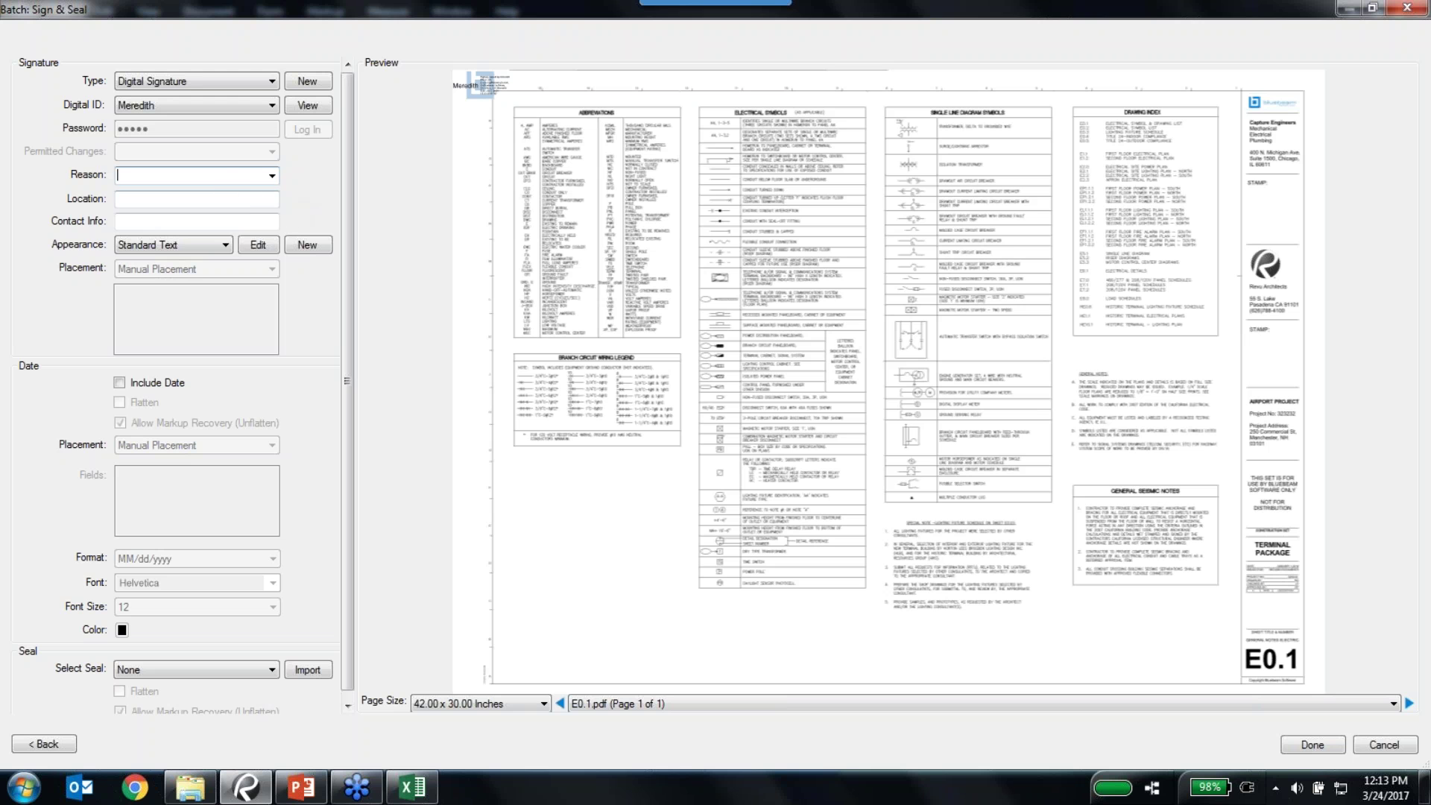
Set the signing reason to "I am approving this document." and keep the existing digital ID with the Standard Text appearance
{"action": "left_click", "coordinate": [271, 176]}
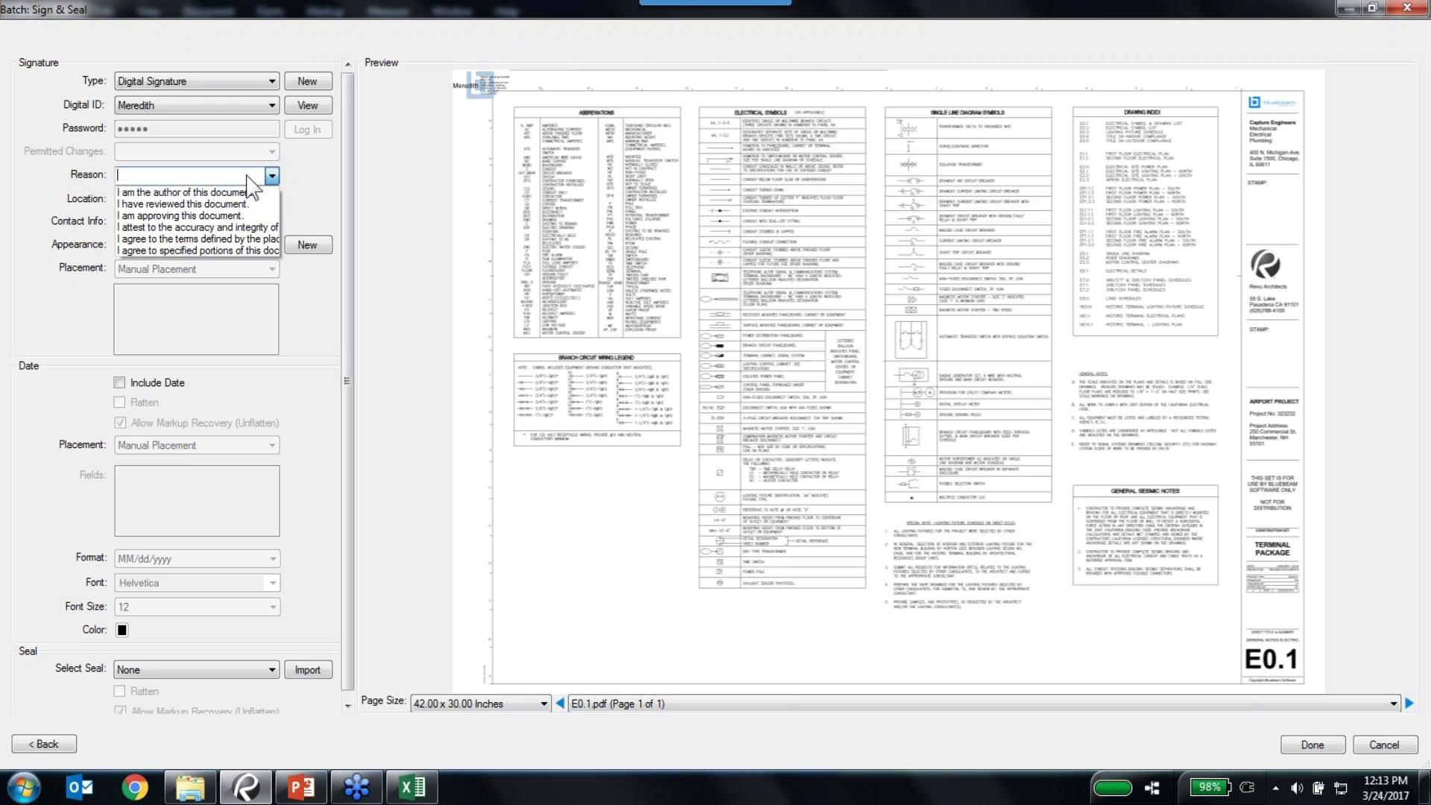
{"action": "left_click", "coordinate": [151, 222]}
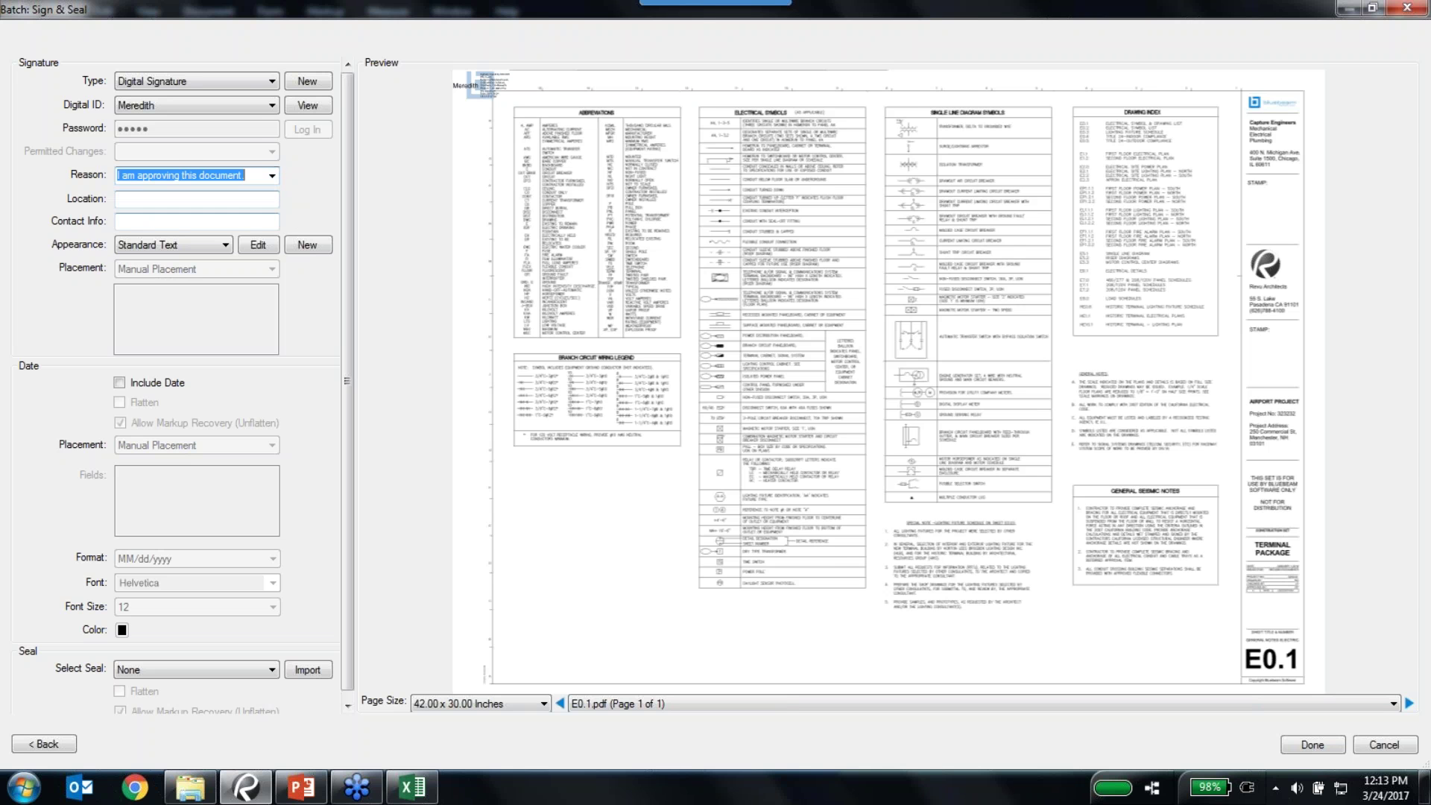
{"action": "left_click", "coordinate": [241, 106]}
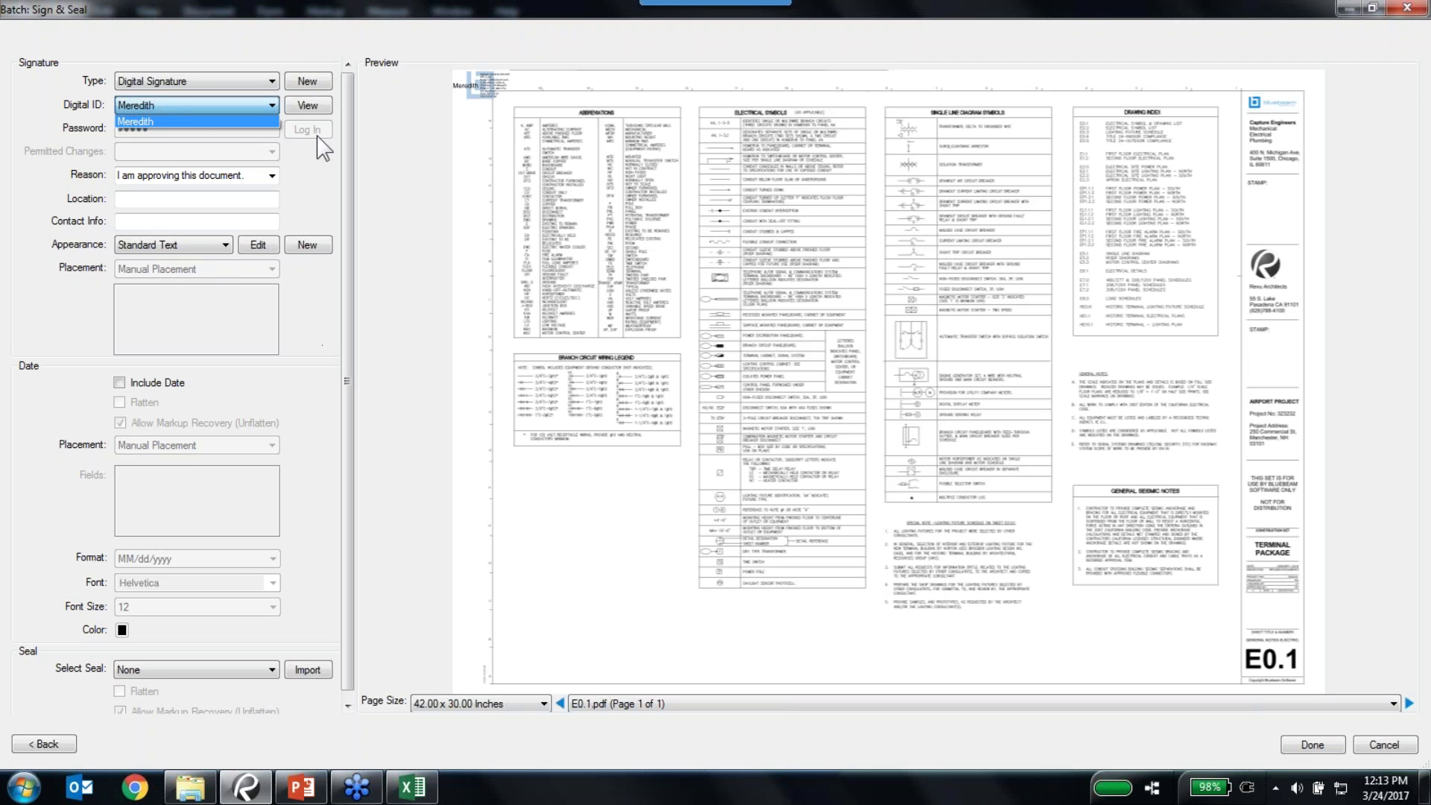
{"action": "left_click", "coordinate": [301, 305]}
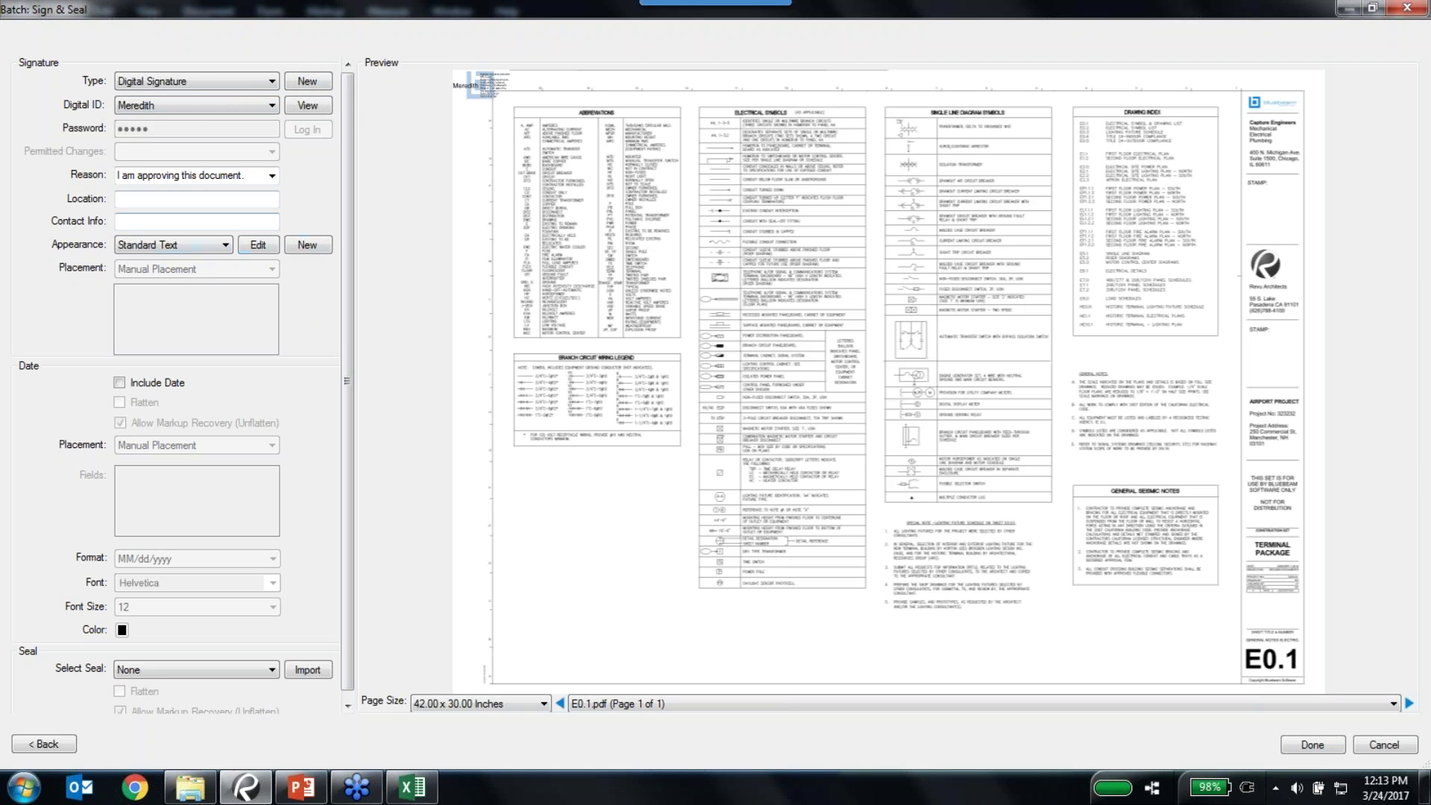
{"action": "left_click", "coordinate": [195, 247]}
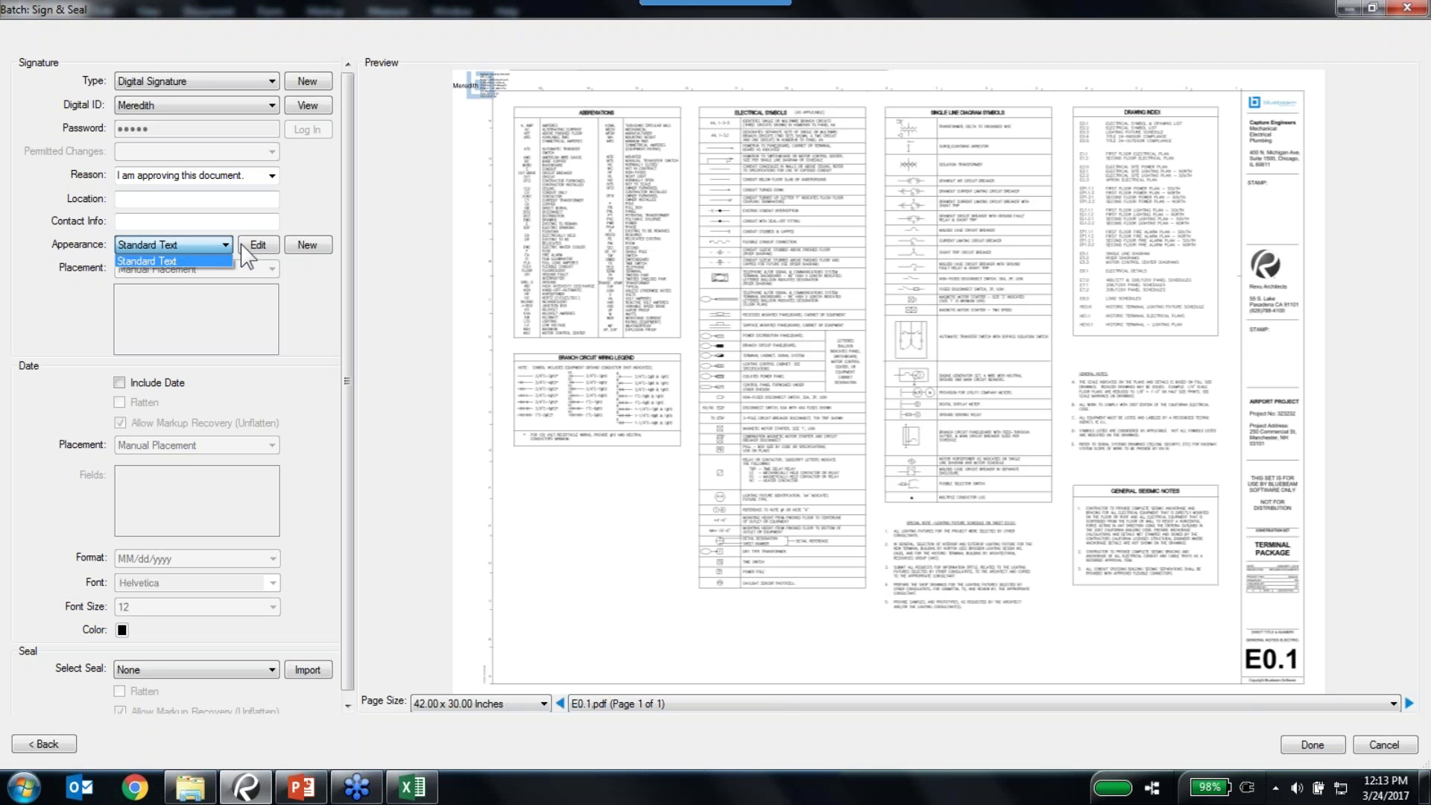
{"action": "left_click", "coordinate": [205, 261]}
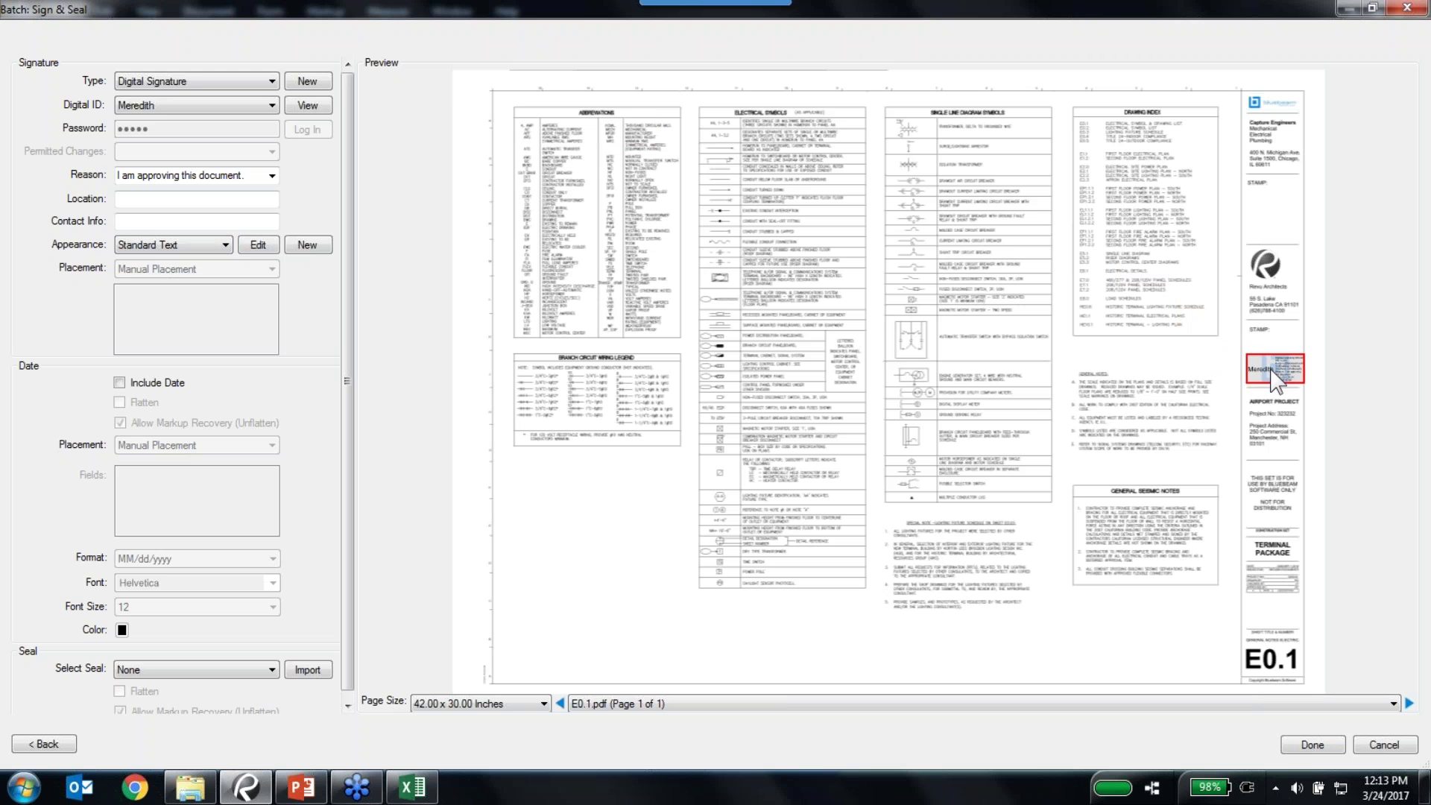
Place the signature in the title block's lower STAMP area on E0.1 and add the stamp.pdf seal directly above it
{"action": "left_click", "coordinate": [1291, 376]}
{"action": "left_click_drag", "start_coordinate": [1306, 357], "coordinate": [1277, 379]}
{"action": "left_click", "coordinate": [265, 670]}
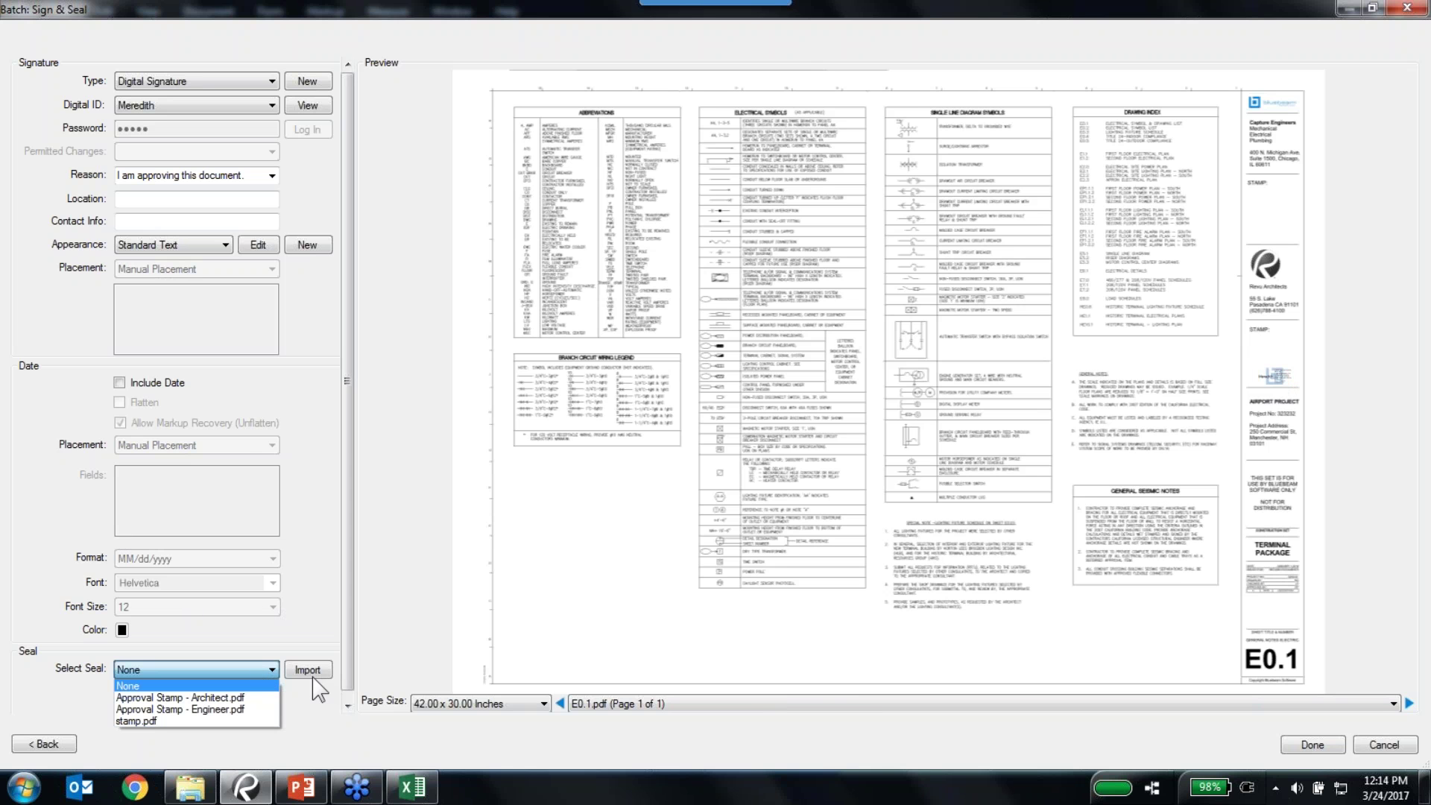
{"action": "left_click", "coordinate": [167, 720]}
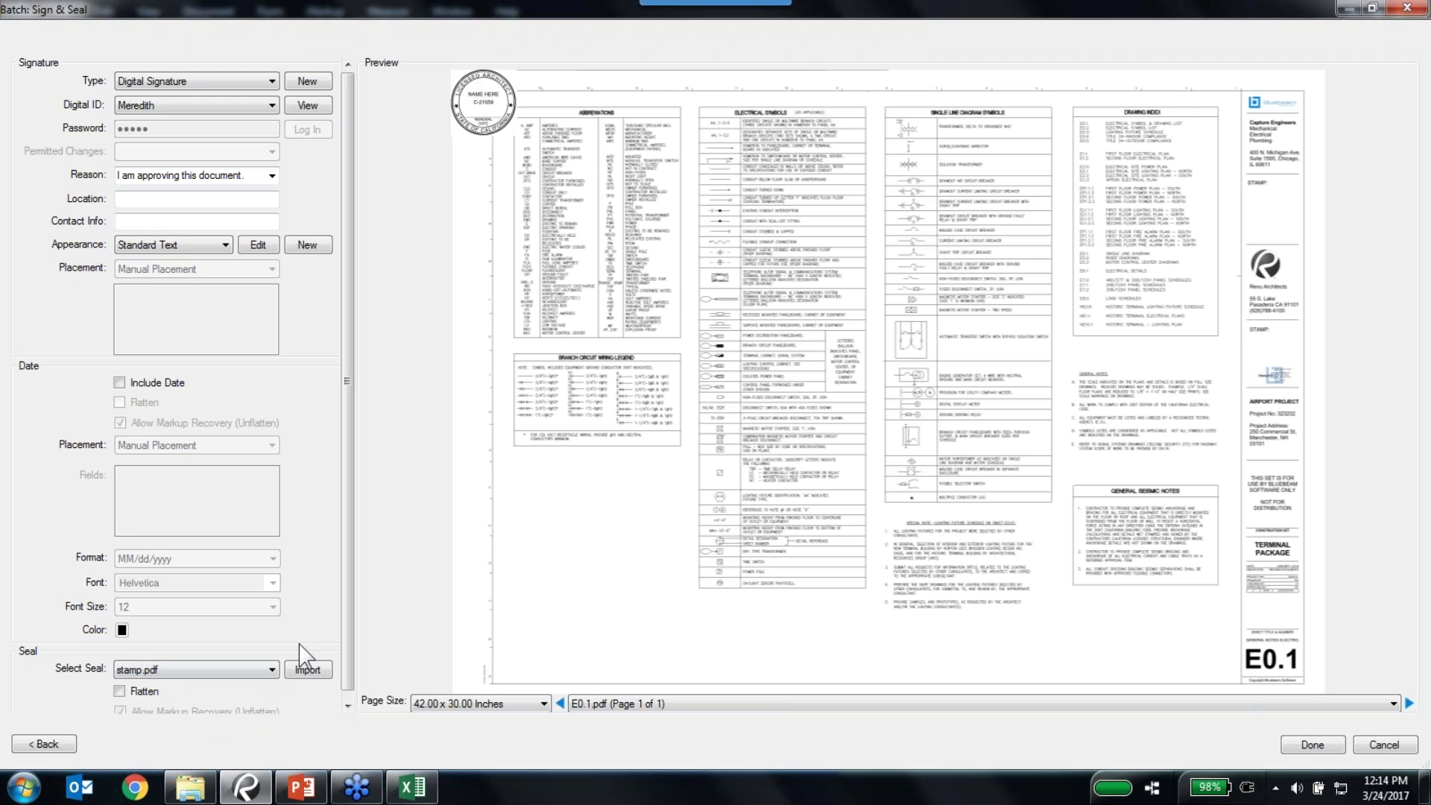
{"action": "left_click_drag", "start_coordinate": [479, 104], "coordinate": [1266, 344]}
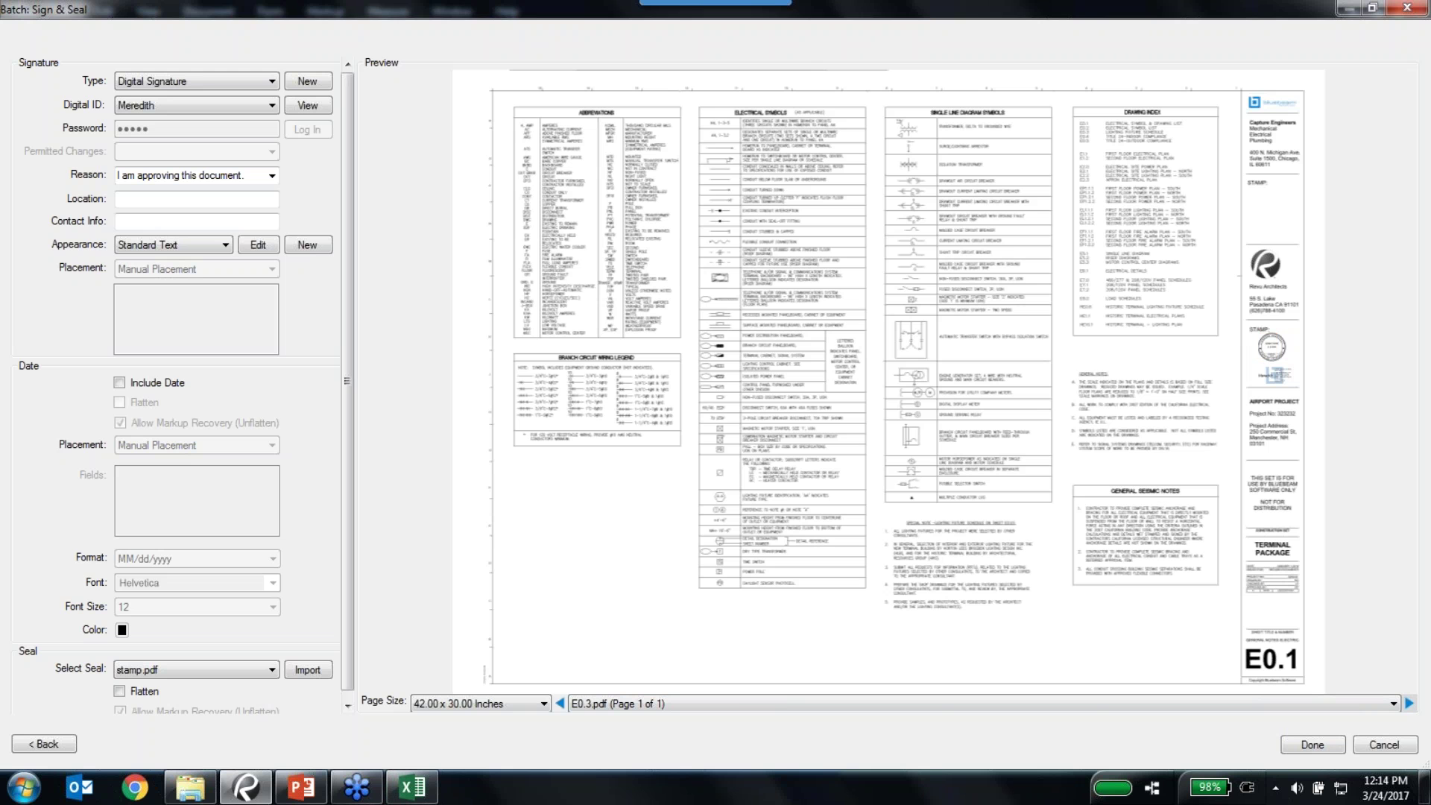
For the 8.50 x 11.00 inch pages, place the signature on the submittal transmittal's Signature line and the seal beside it
{"action": "left_click", "coordinate": [1408, 702]}
{"action": "left_click", "coordinate": [559, 704]}
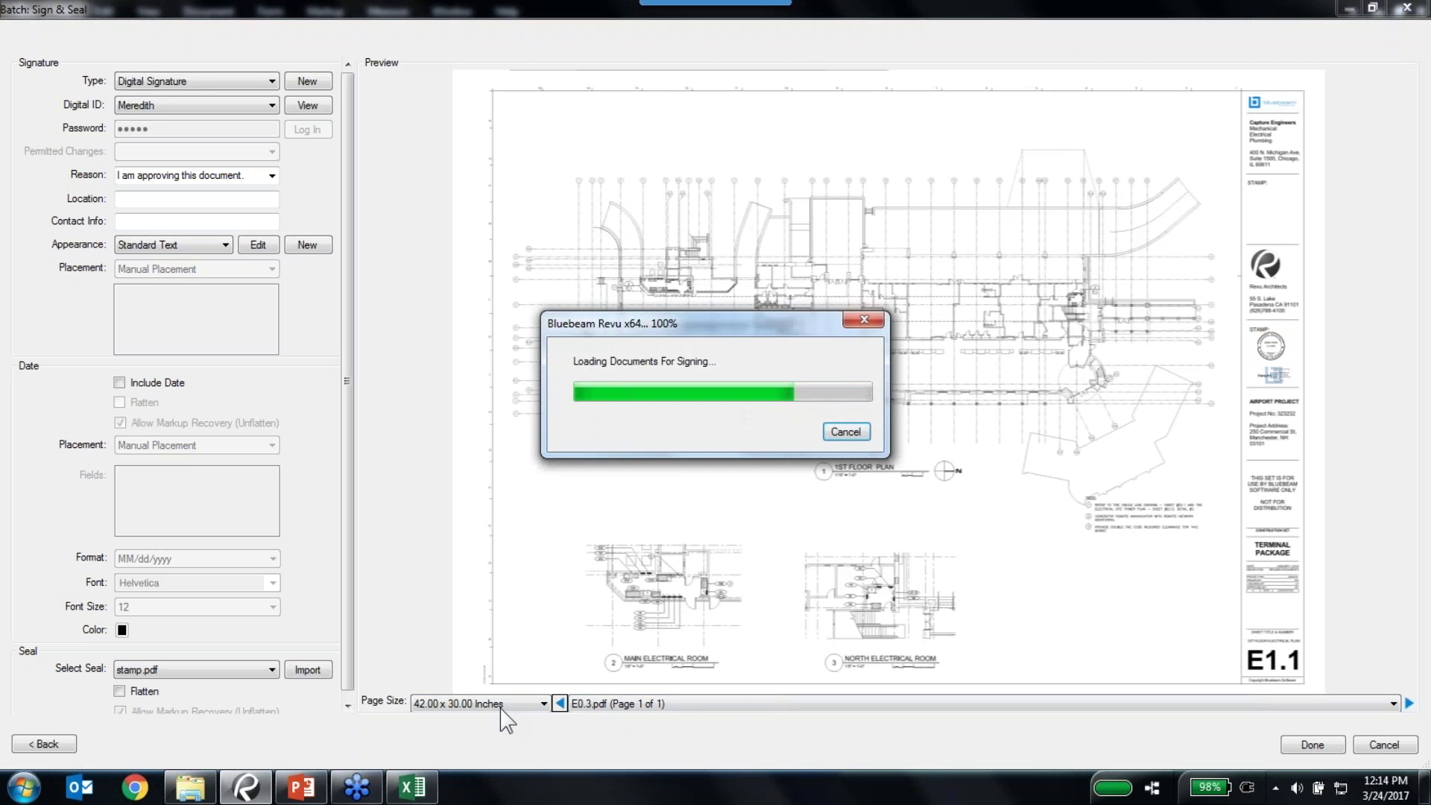
{"action": "left_click", "coordinate": [499, 705]}
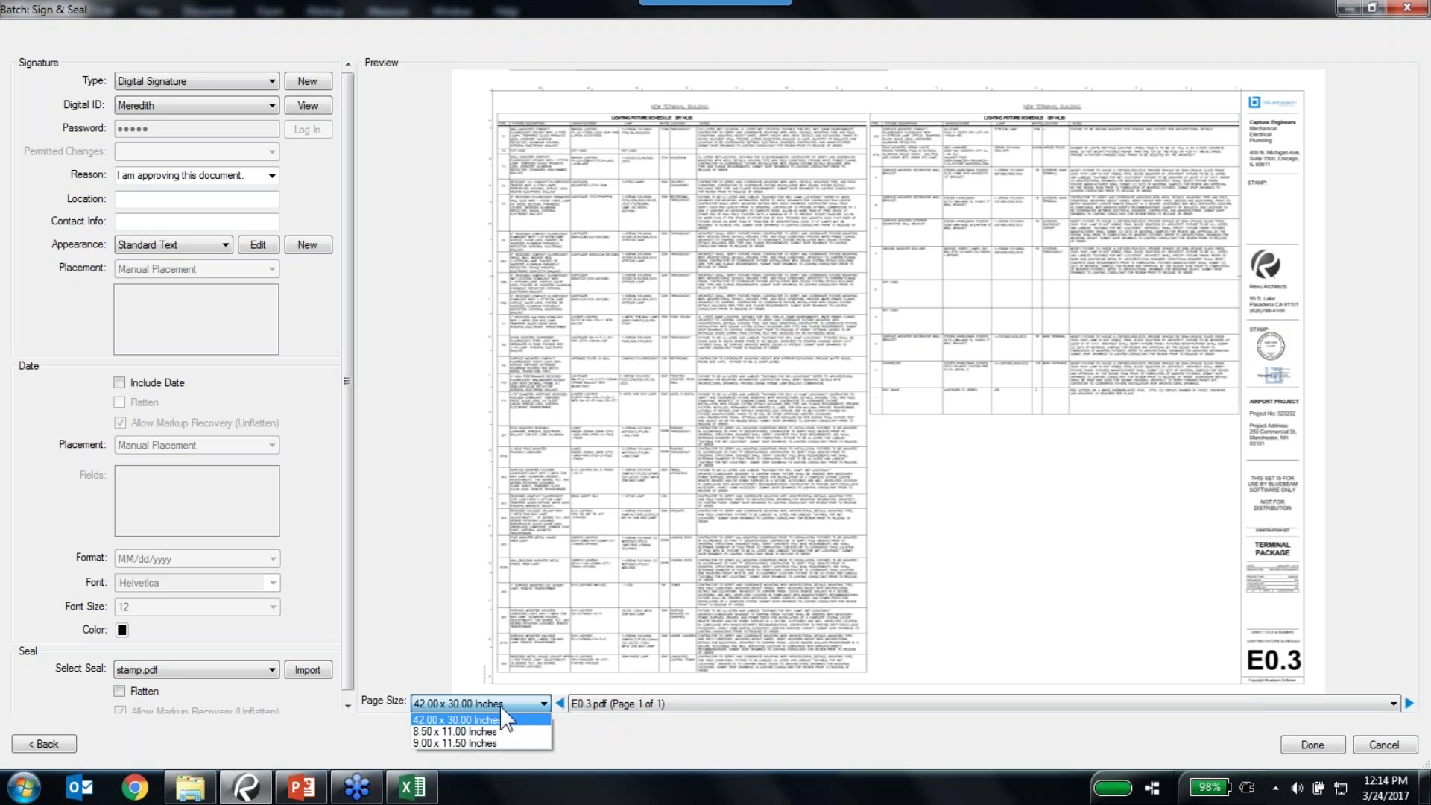
{"action": "left_click", "coordinate": [447, 732]}
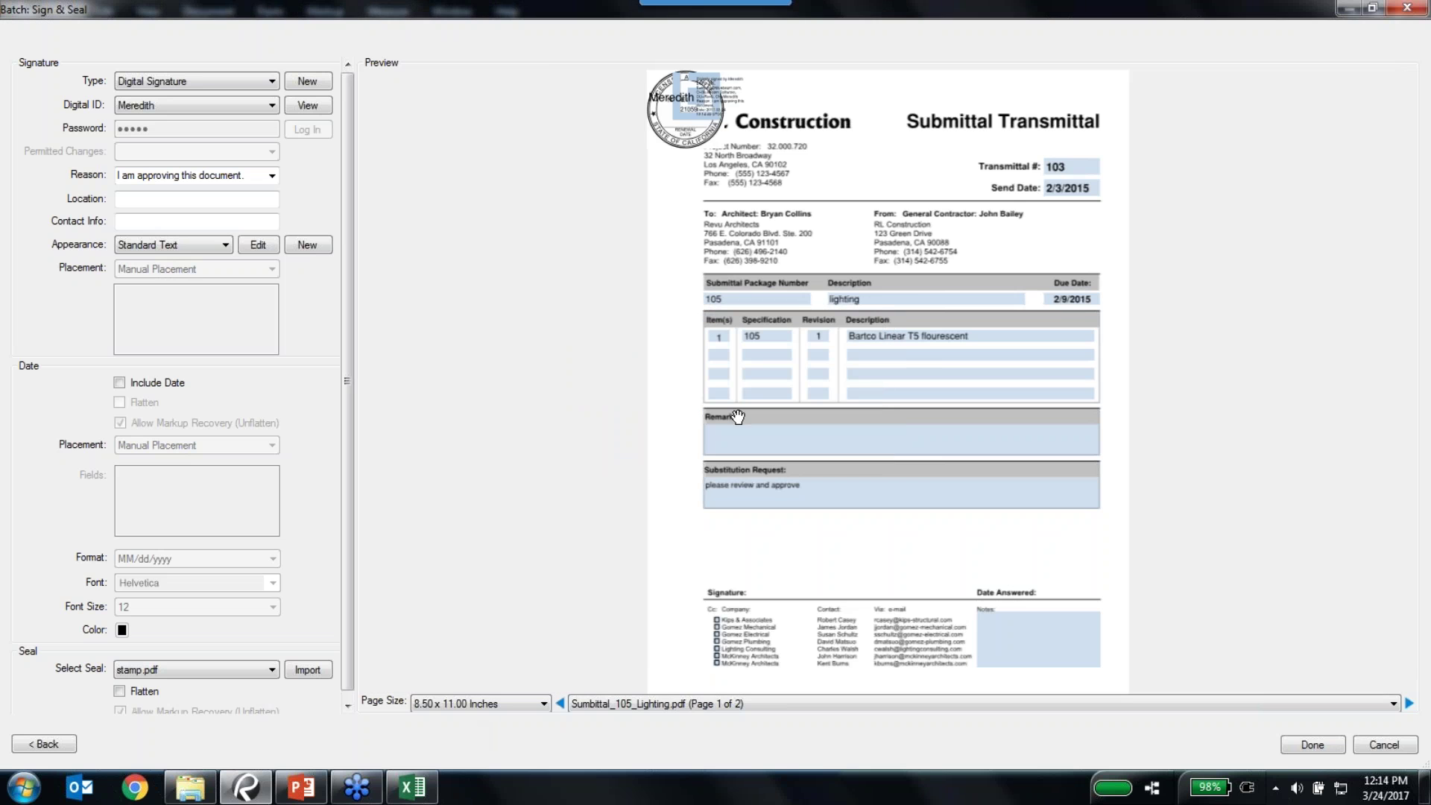
{"action": "mouse_move", "coordinate": [682, 109]}
{"action": "left_mouse_down"}
{"action": "mouse_move", "coordinate": [793, 505]}
{"action": "mouse_move", "coordinate": [786, 585]}
{"action": "left_mouse_up"}
{"action": "mouse_move", "coordinate": [685, 109]}
{"action": "left_mouse_down"}
{"action": "mouse_move", "coordinate": [1201, 388]}
{"action": "mouse_move", "coordinate": [900, 570]}
{"action": "left_mouse_up"}
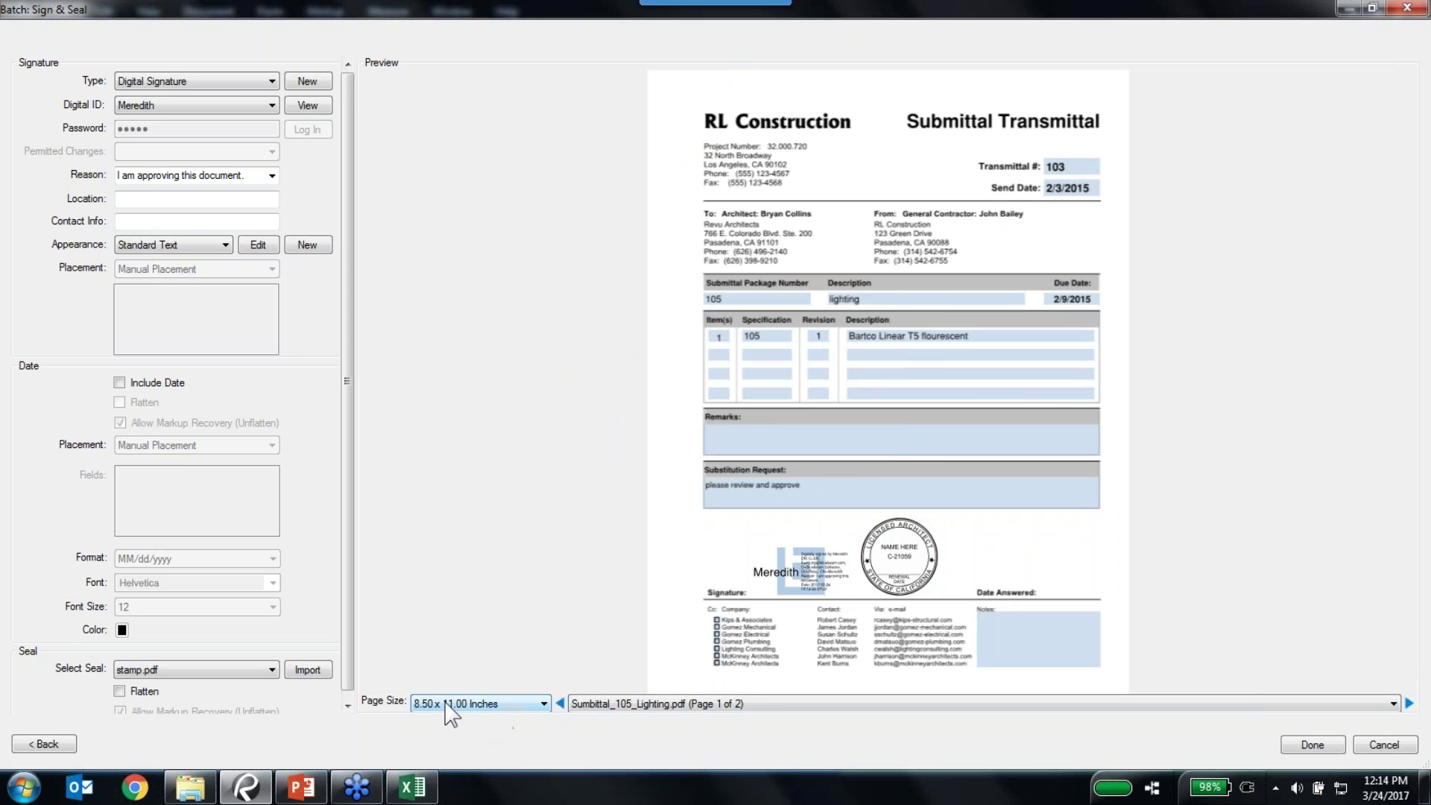
Run the batch signing and sealing, check the seal and signature in E0.1's title block, and close the drawing
{"action": "left_click", "coordinate": [1323, 745]}
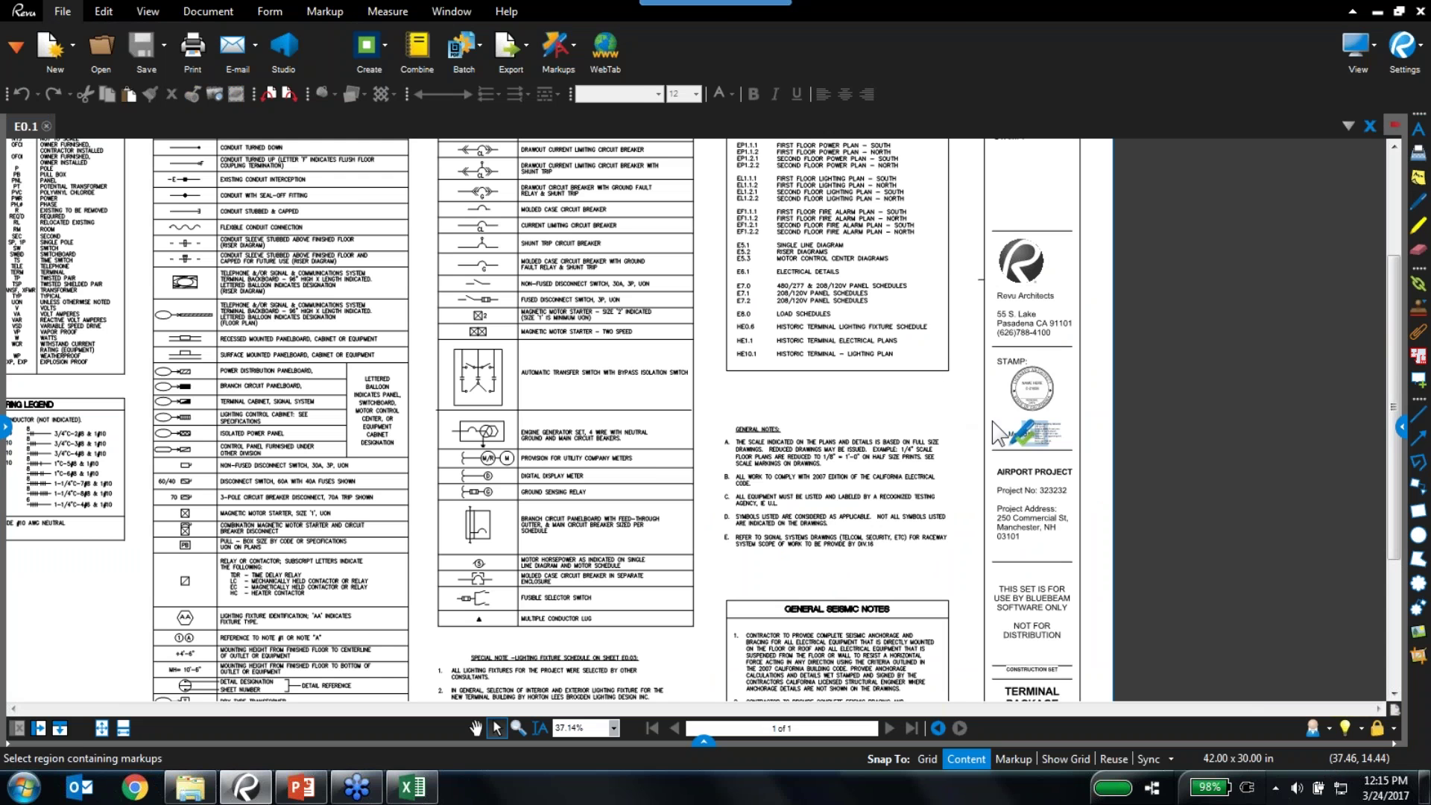
{"action": "mouse_move", "coordinate": [1058, 422]}
{"action": "left_click", "coordinate": [46, 126]}
Open the A1.1.0 - 1ST FLOOR REFERENCE PLAN drawing and select the "Progress update 2-7" text markup in the ticketing area
{"action": "left_click", "coordinate": [3, 429]}
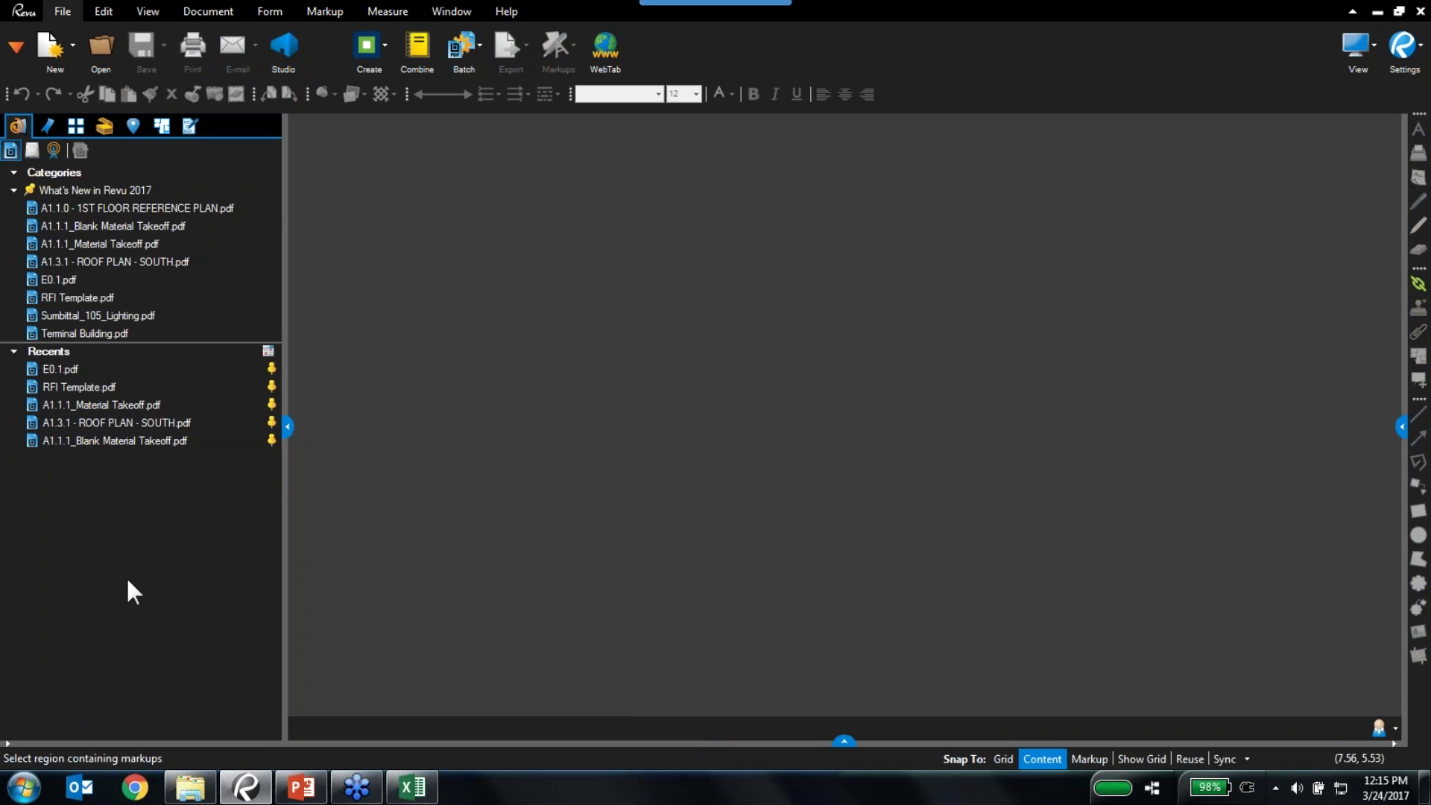
{"action": "mouse_move", "coordinate": [156, 213]}
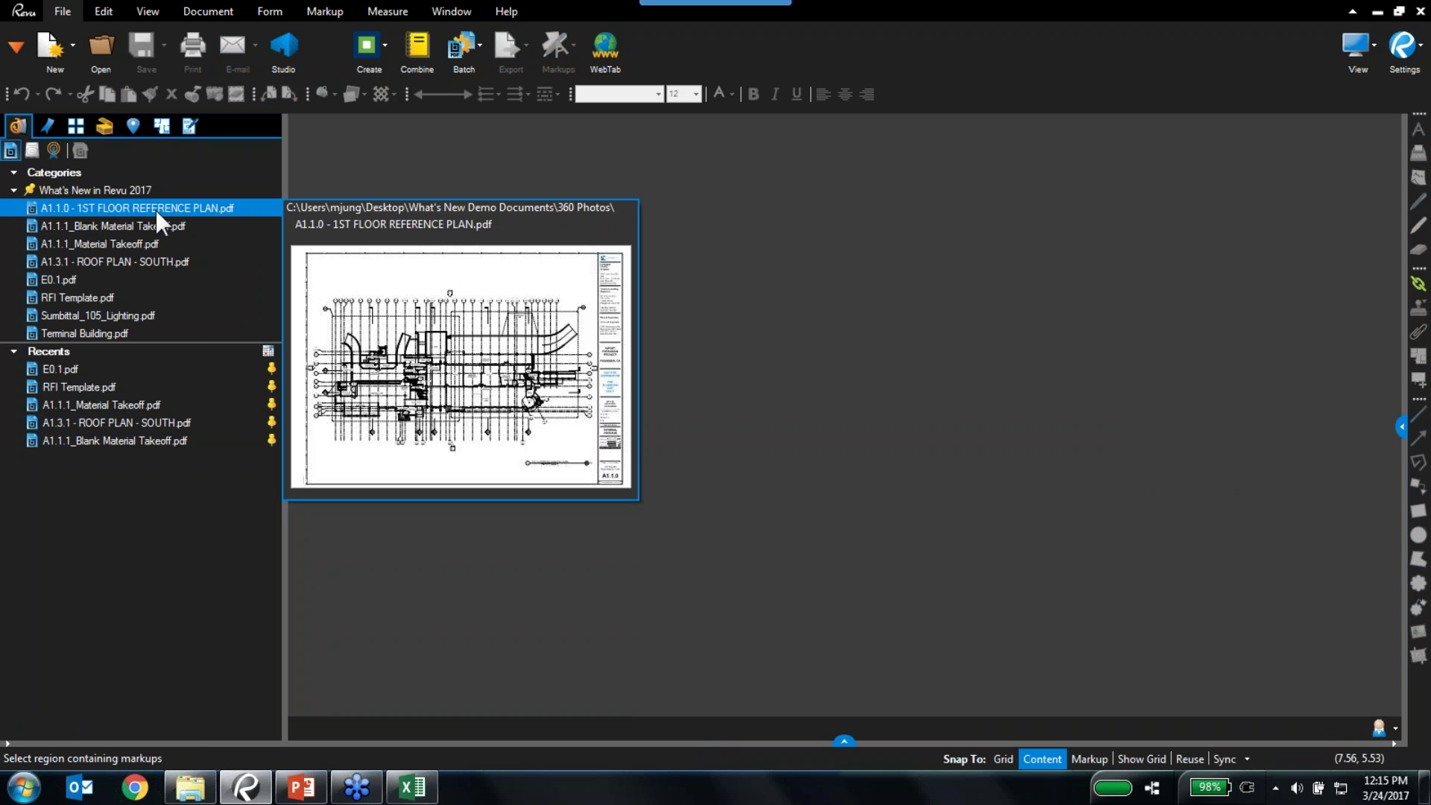
{"action": "left_click", "coordinate": [155, 209]}
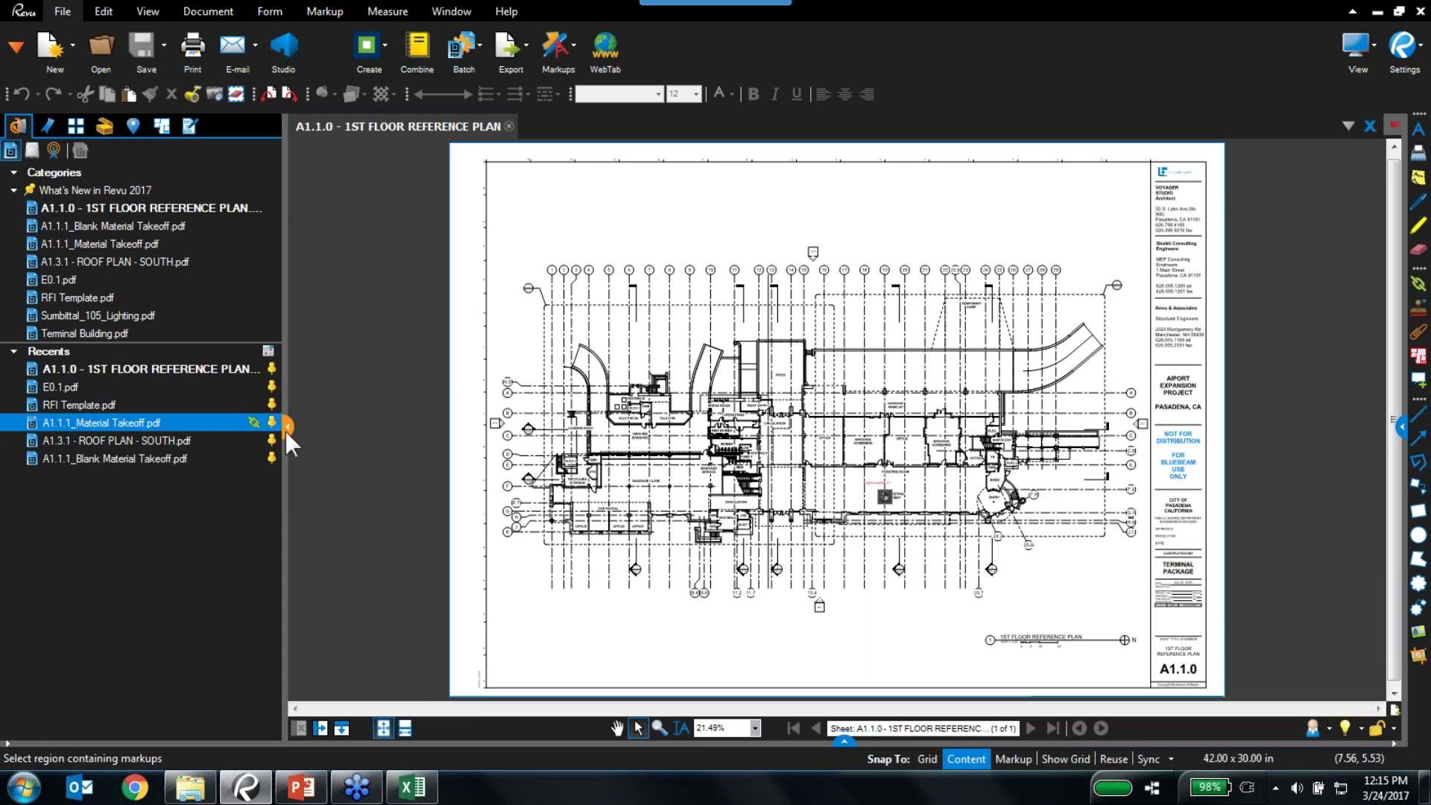
{"action": "left_click", "coordinate": [286, 428]}
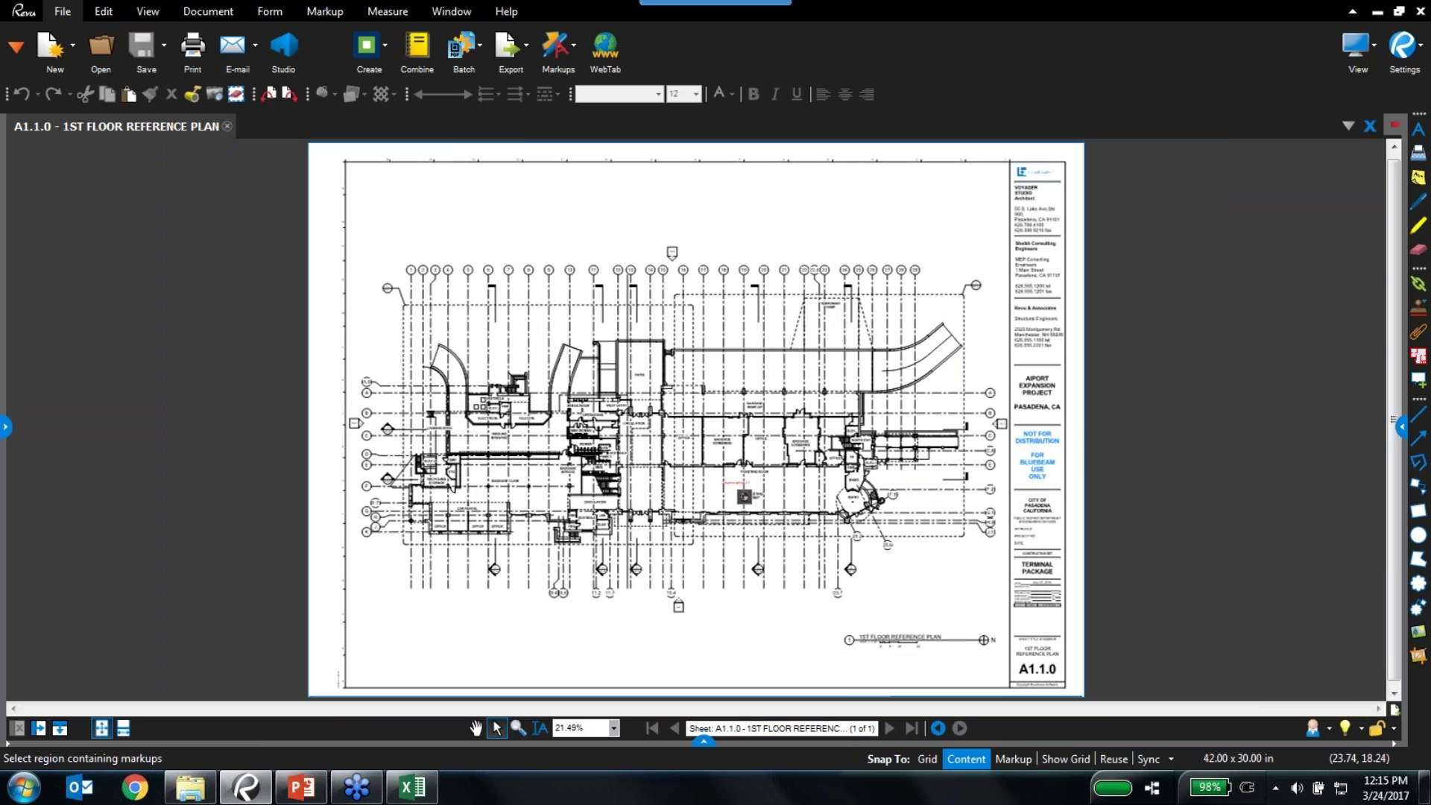
{"action": "scroll", "coordinate": [730, 486], "scroll_direction": "up", "scroll_amount": 5}
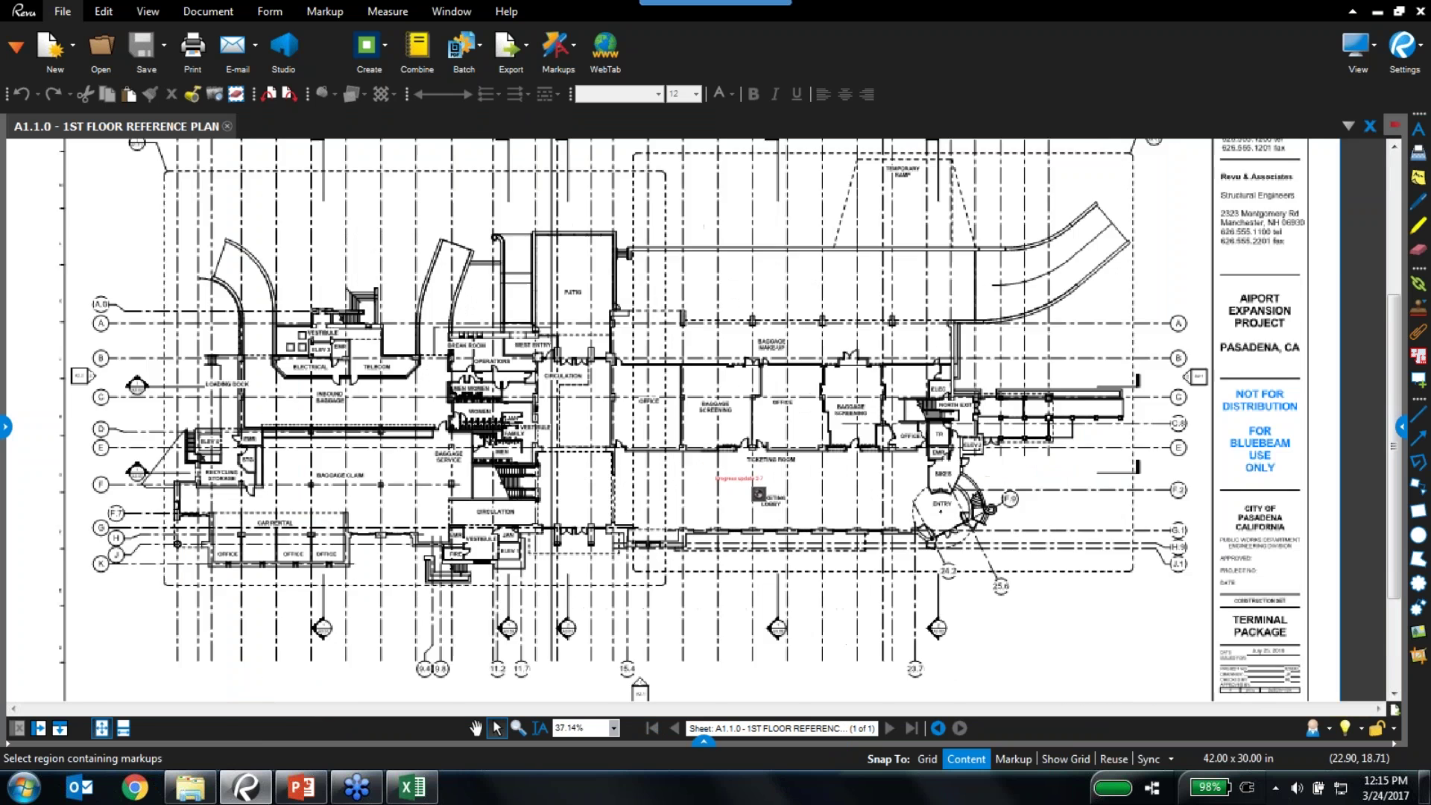
{"action": "scroll", "coordinate": [718, 489], "scroll_direction": "up", "scroll_amount": 4}
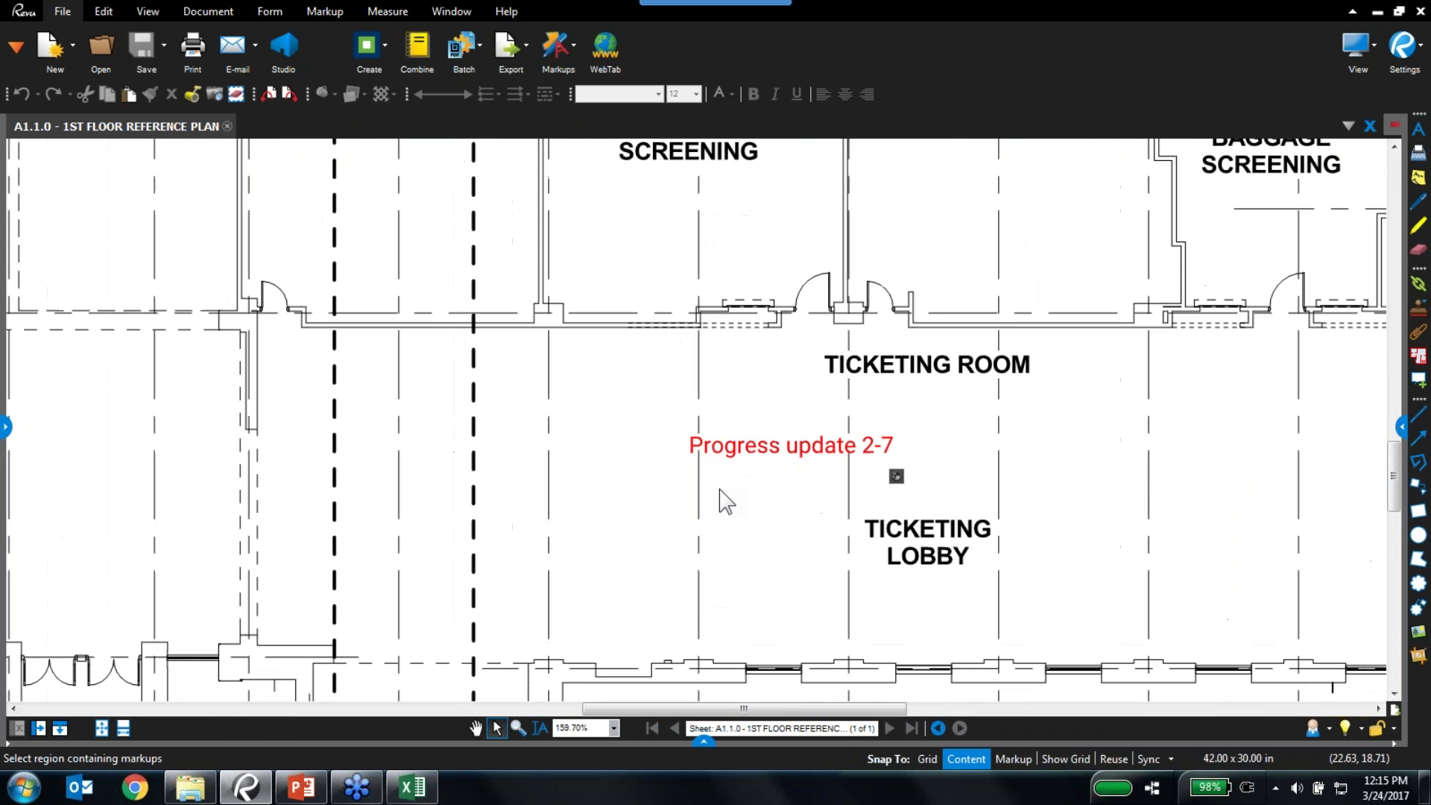
{"action": "left_click_drag", "start_coordinate": [1181, 488], "coordinate": [1067, 428]}
{"action": "left_click", "coordinate": [663, 387]}
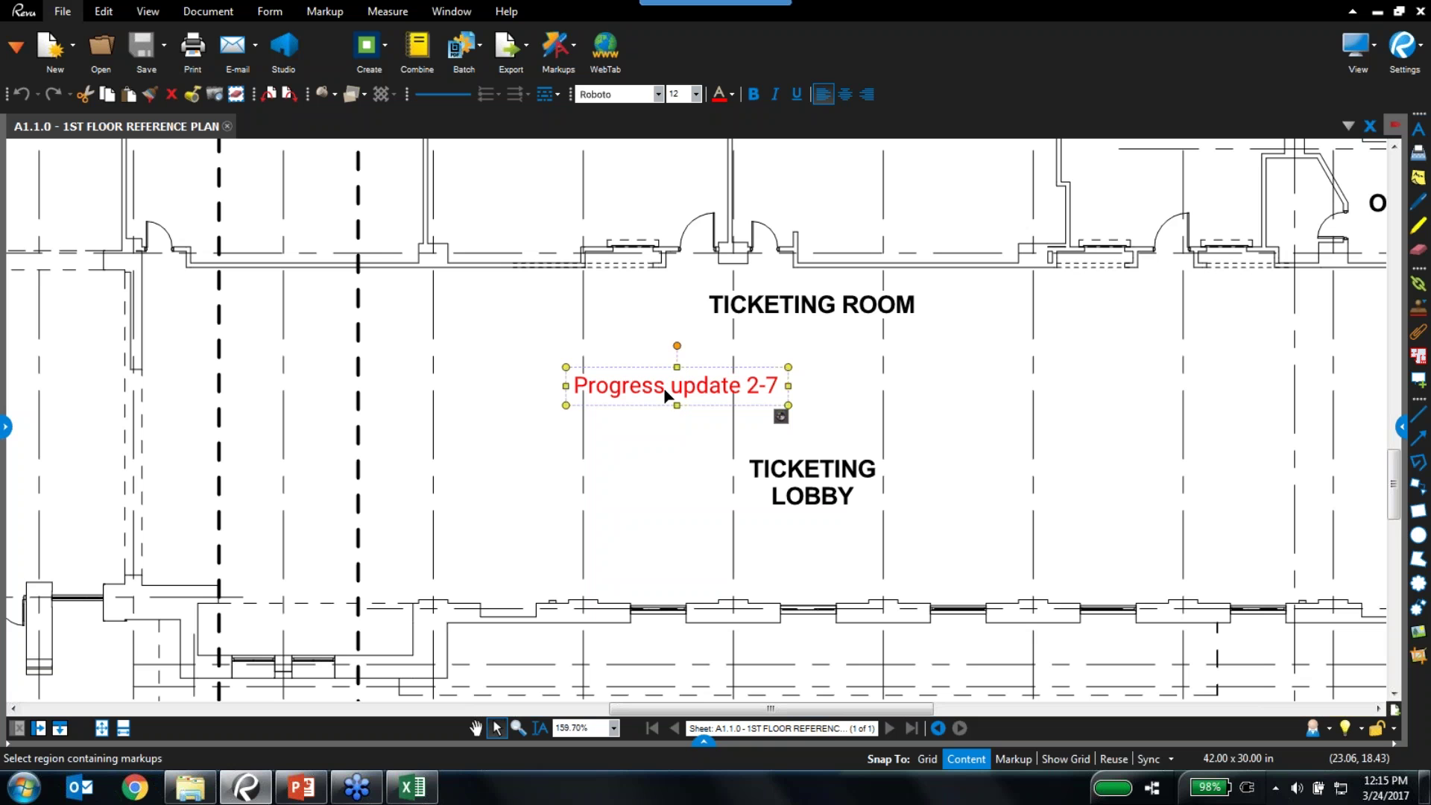
Open the 360 photo attached to the progress update markup and look around the ceiling ductwork up close
{"action": "left_click", "coordinate": [780, 415]}
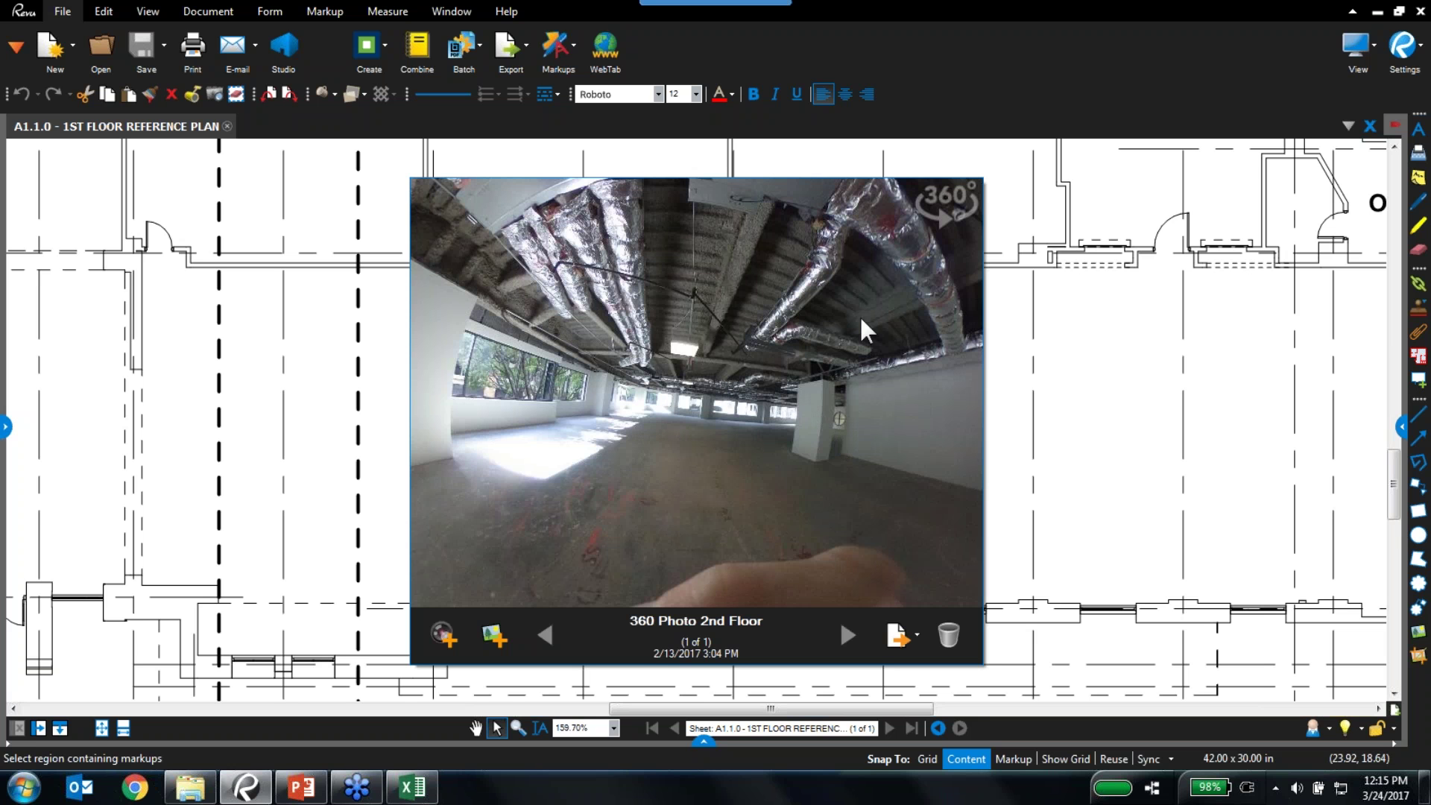
{"action": "left_click", "coordinate": [954, 207]}
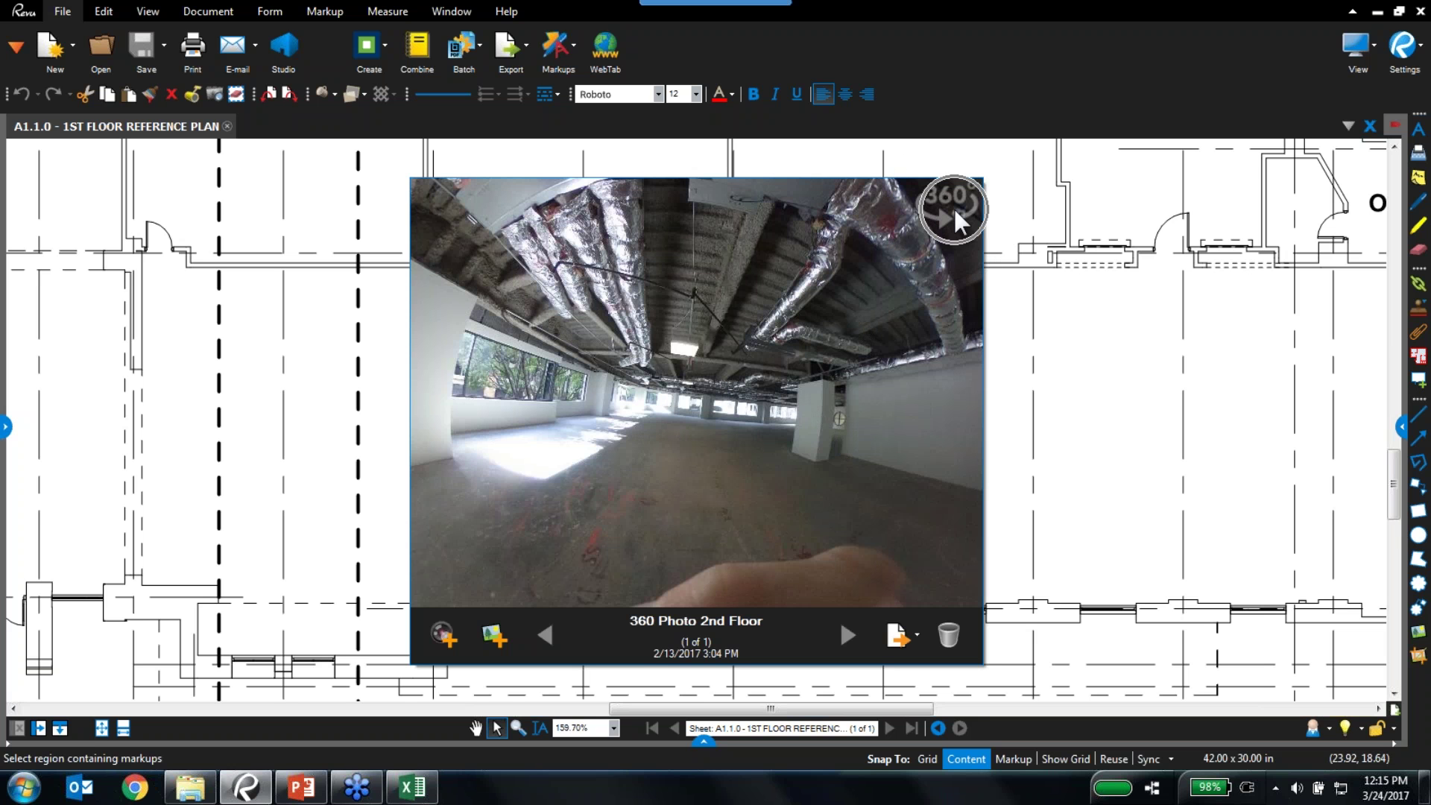
{"action": "left_click_drag", "start_coordinate": [620, 333], "coordinate": [854, 501]}
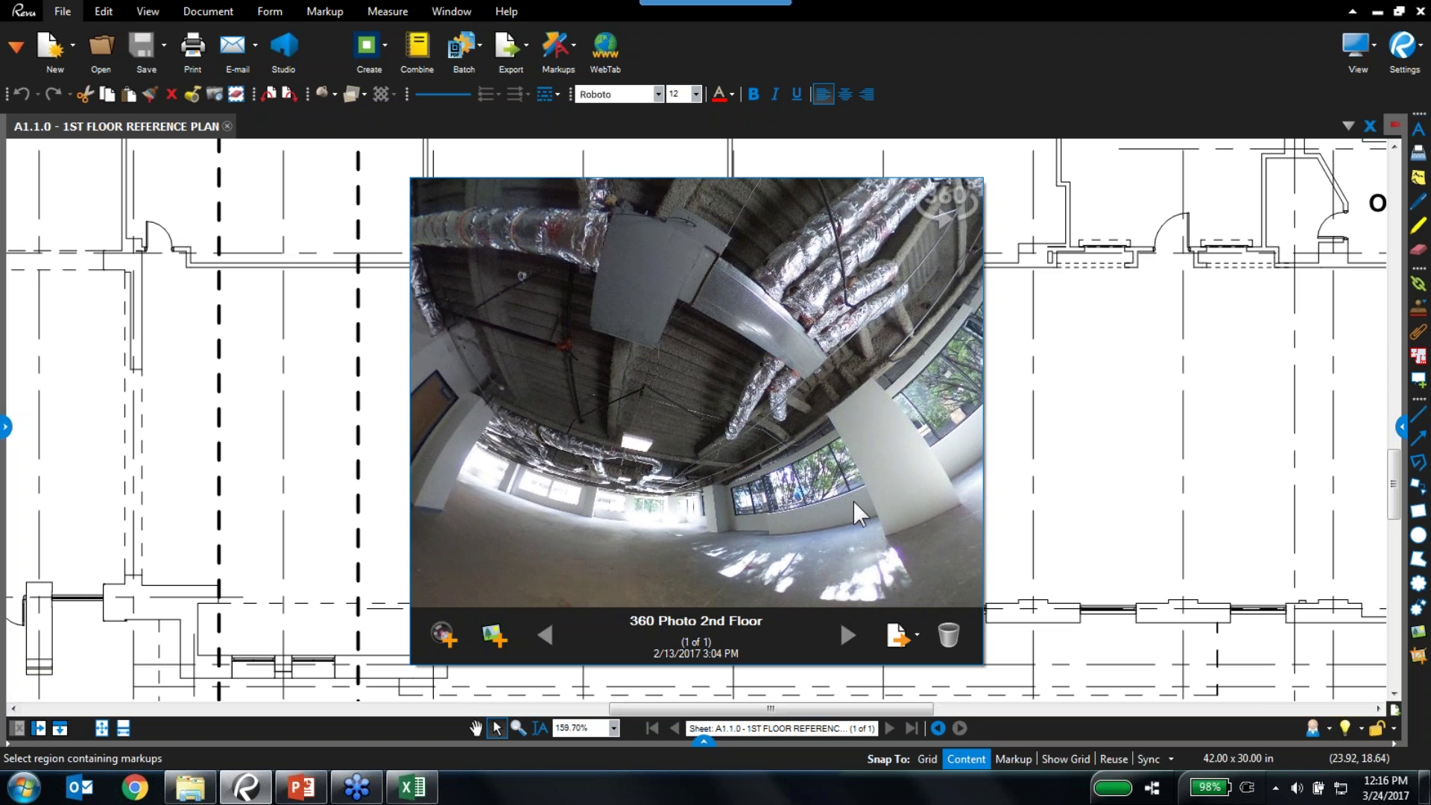
{"action": "left_click_drag", "start_coordinate": [688, 229], "coordinate": [730, 316]}
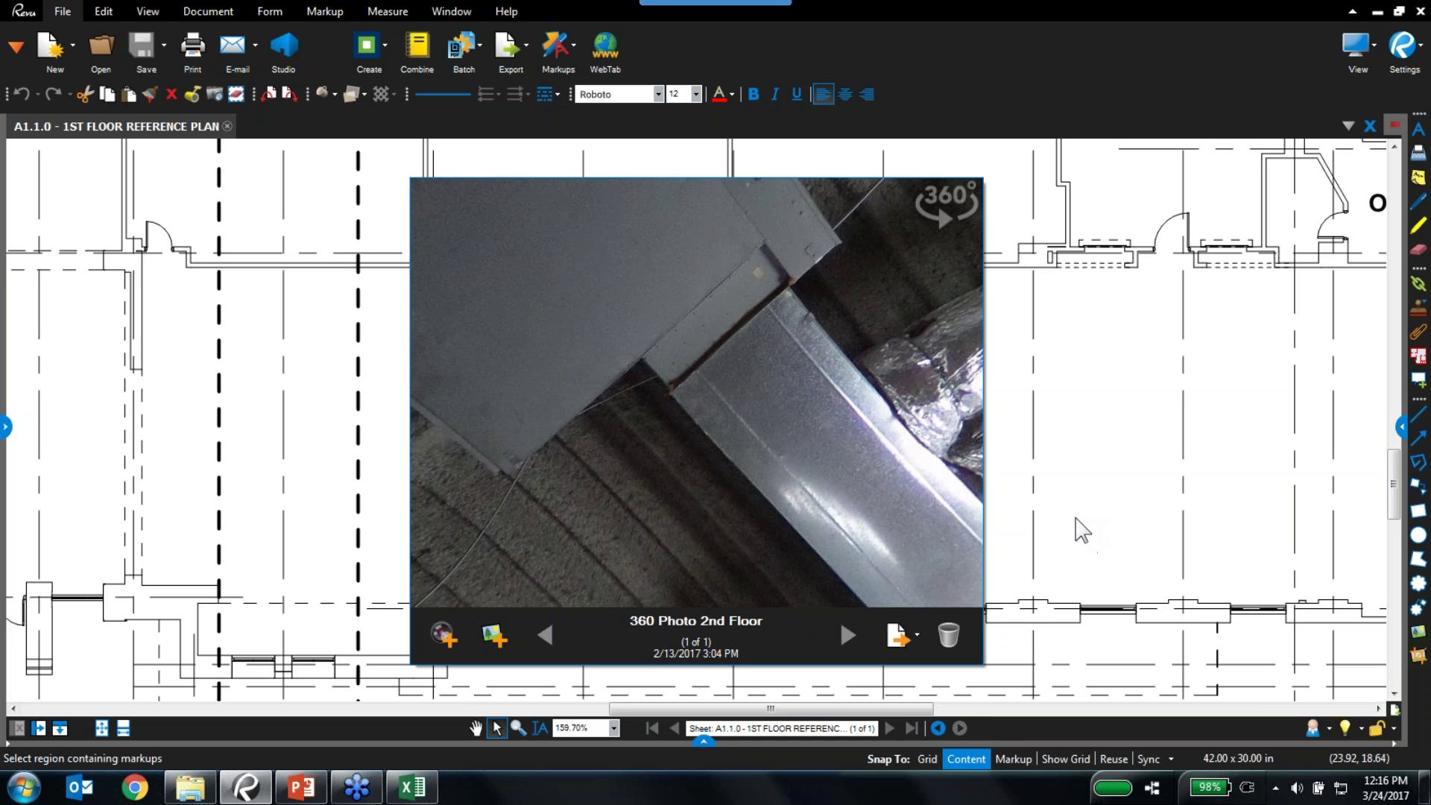
Look around the open floor and windows in the 360 photo, and close the photo and the reference plan drawing
{"action": "left_click_drag", "start_coordinate": [726, 457], "coordinate": [783, 458]}
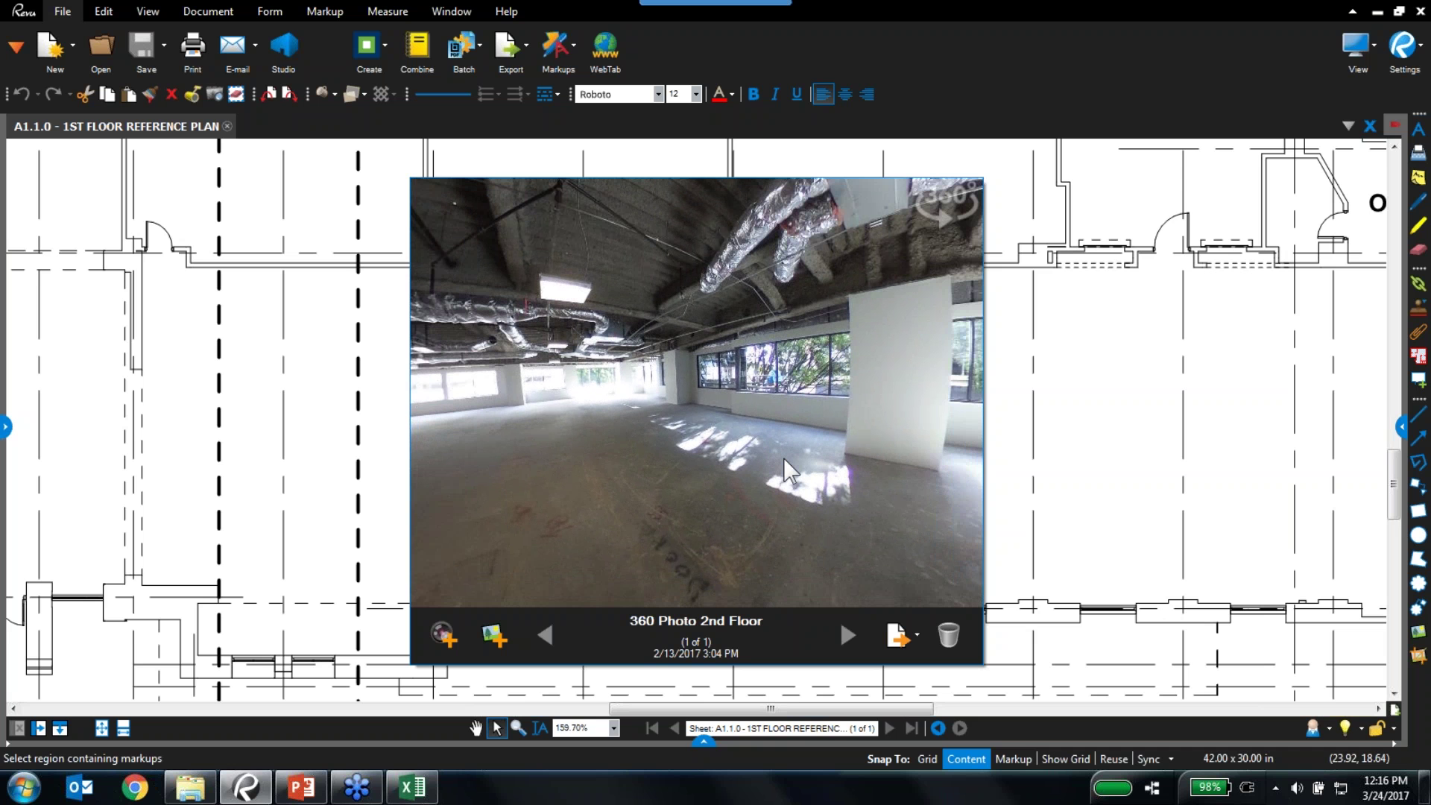
{"action": "left_click_drag", "start_coordinate": [623, 459], "coordinate": [654, 459]}
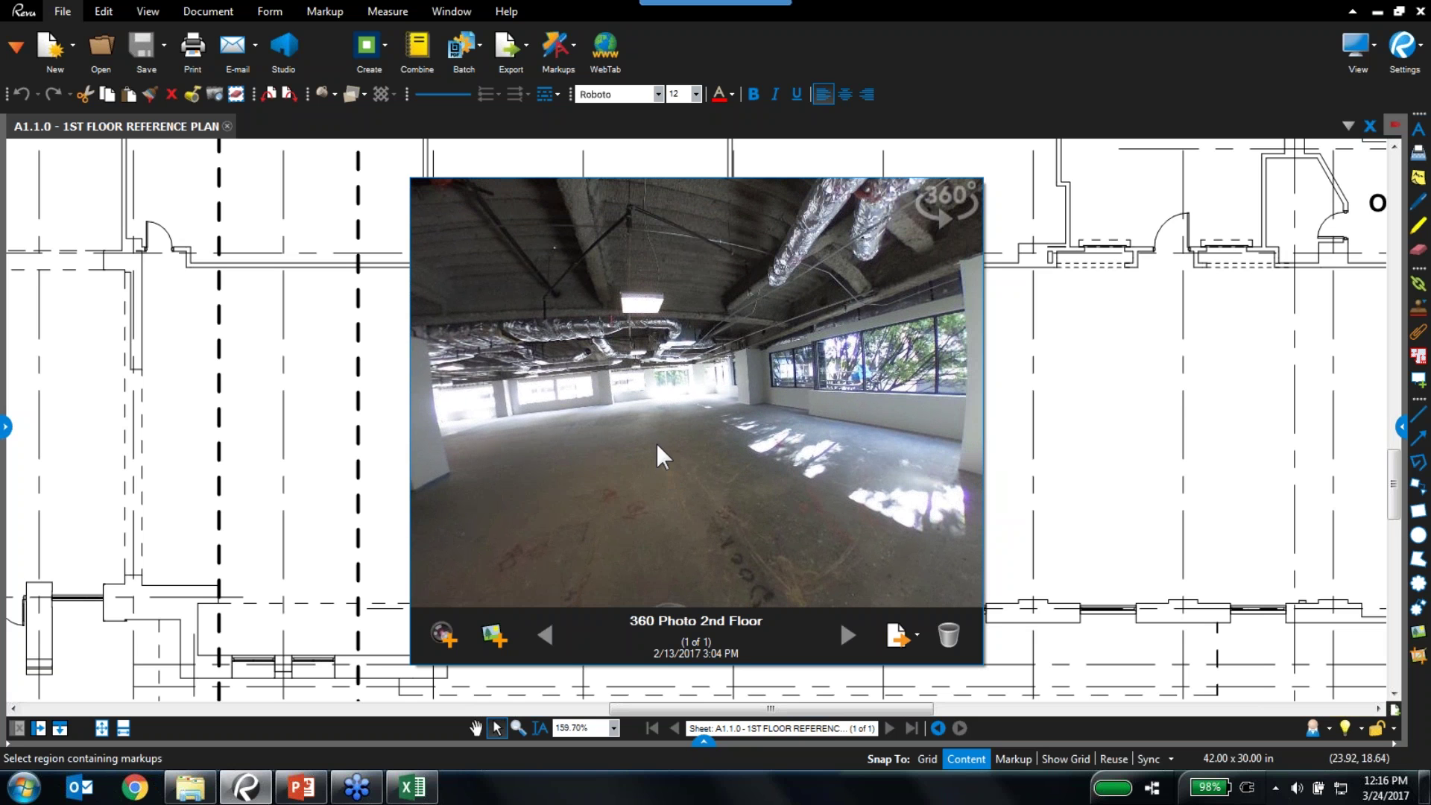
{"action": "left_click_drag", "start_coordinate": [852, 461], "coordinate": [660, 426]}
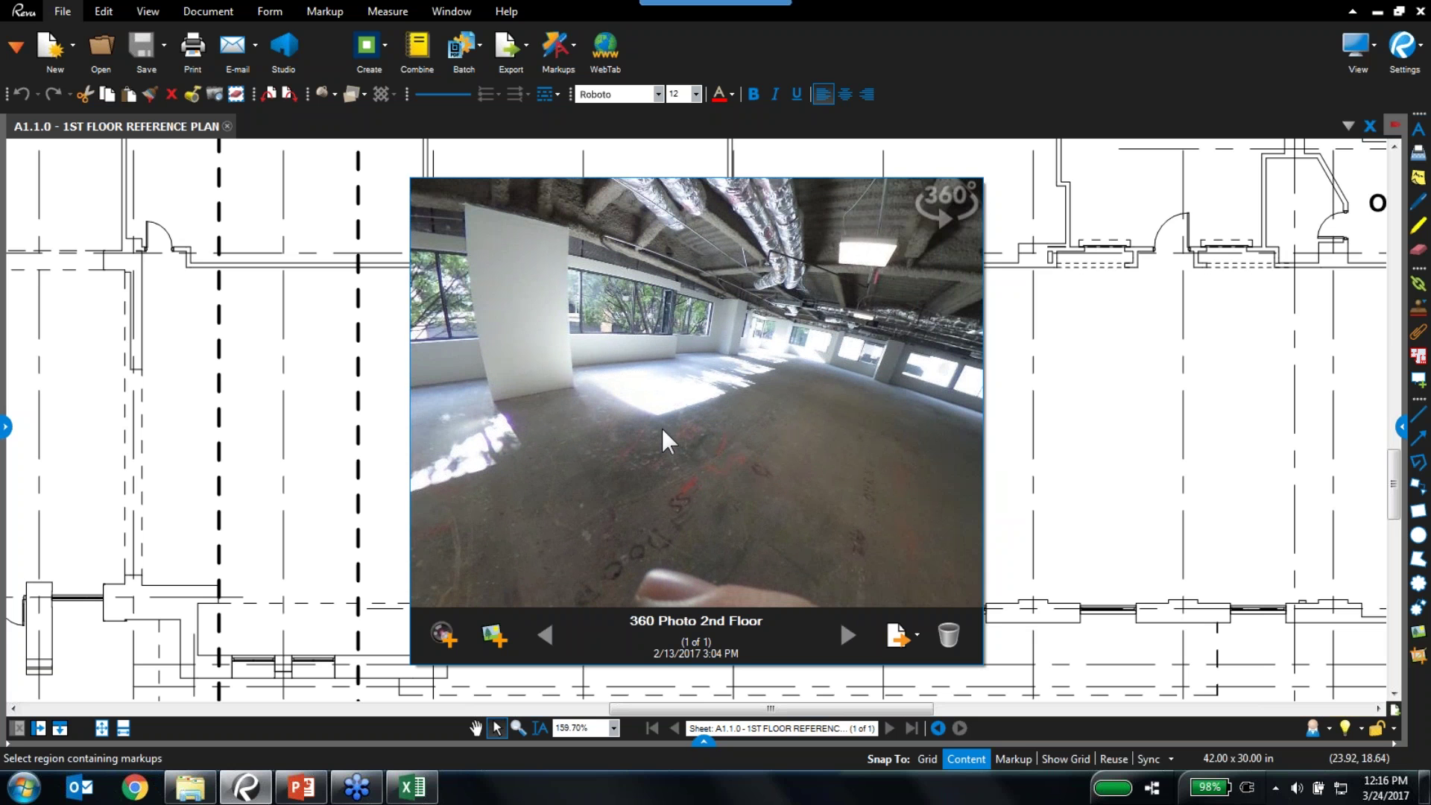
{"action": "left_click", "coordinate": [1076, 650]}
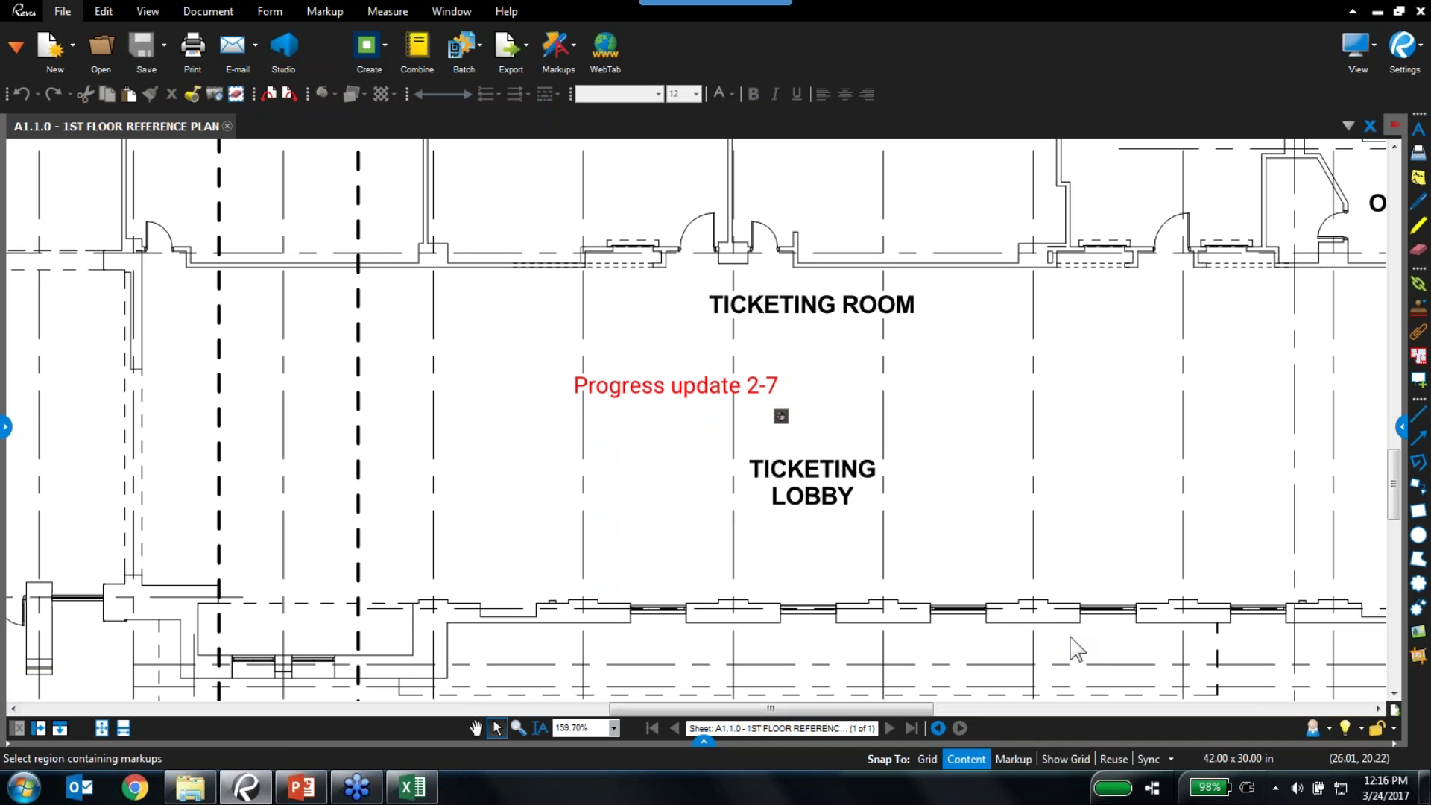
{"action": "left_click", "coordinate": [227, 126]}
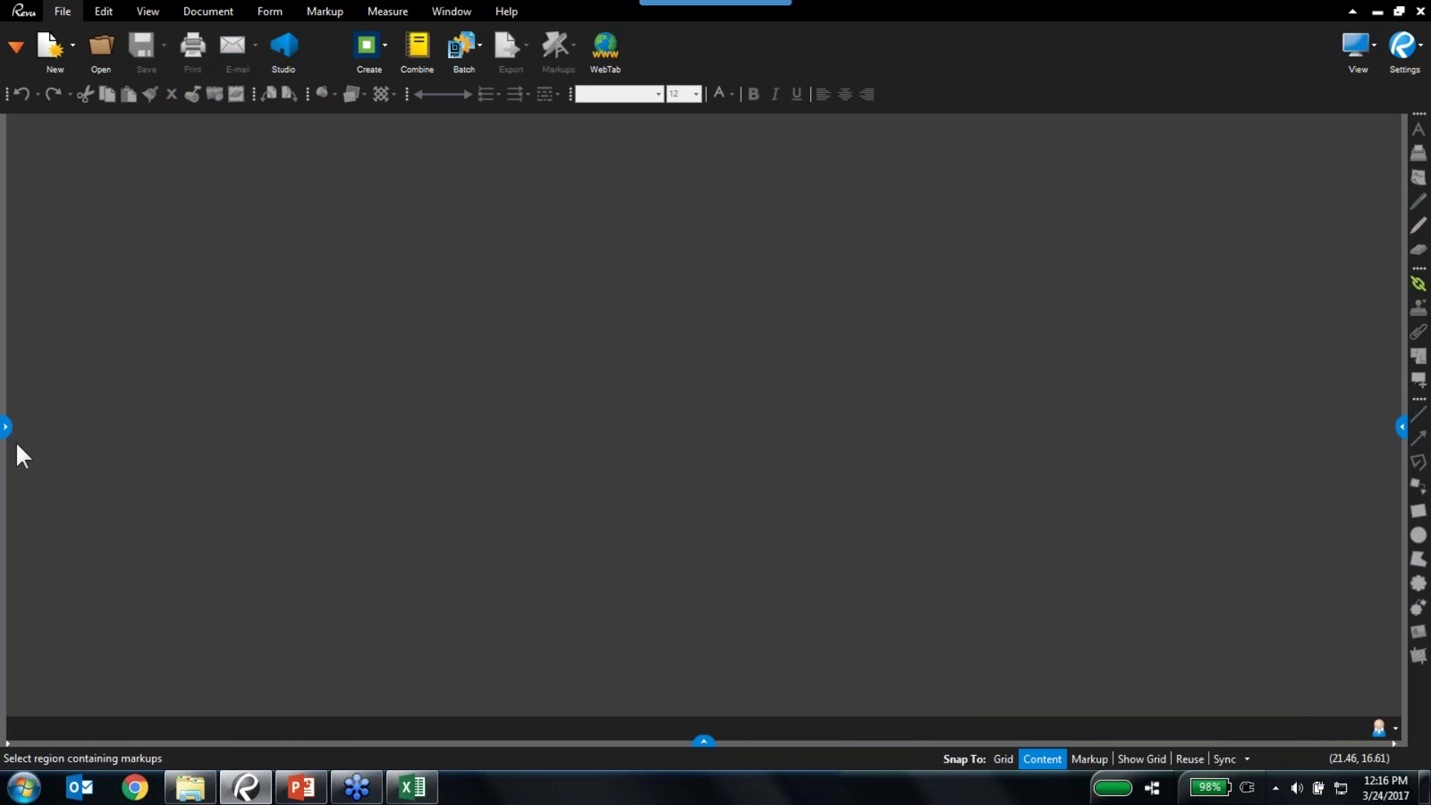
Open the Terminal Building.pdf 3D model from the What's New in Revu 2017 category and hide the file list
{"action": "left_click", "coordinate": [6, 427]}
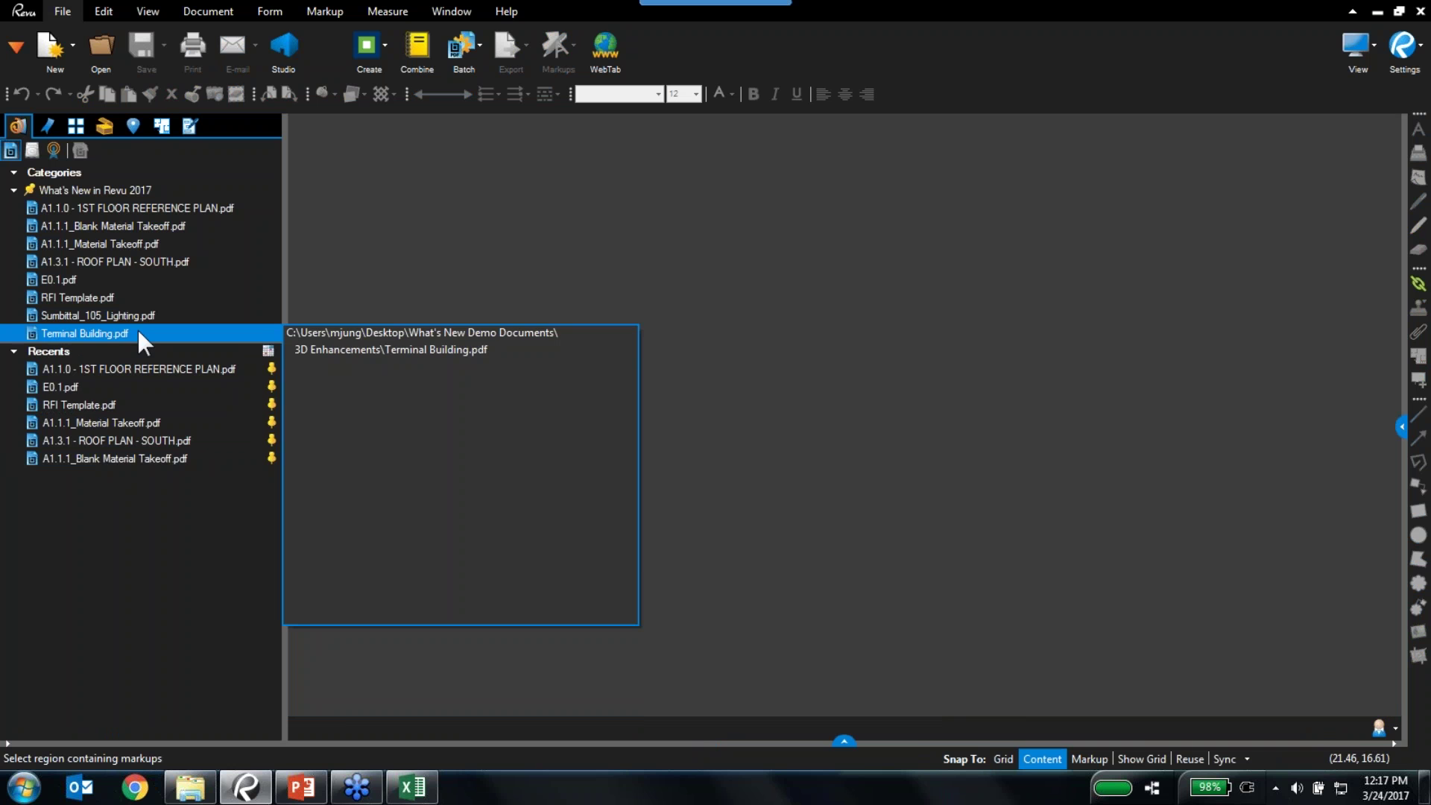
{"action": "left_click", "coordinate": [137, 334]}
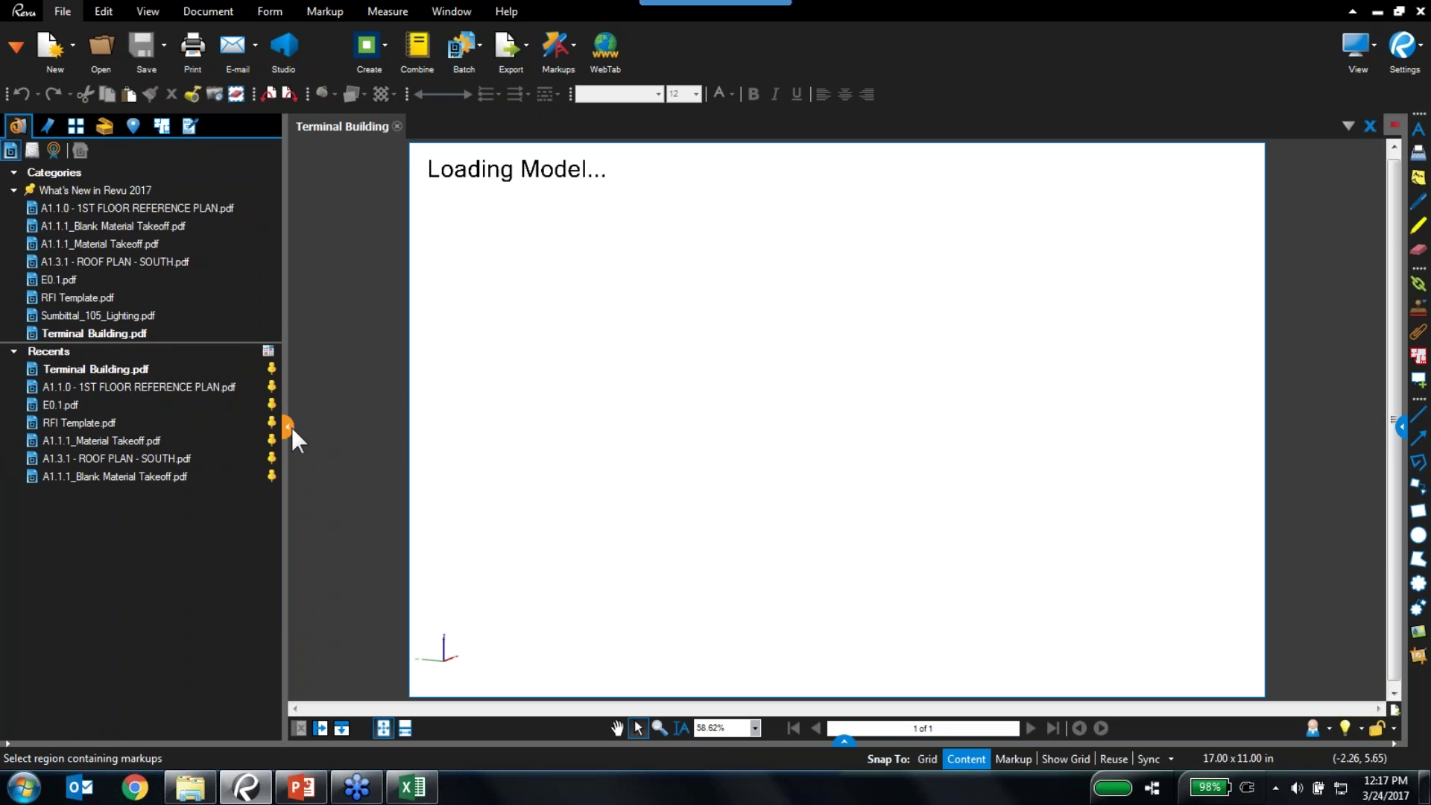
{"action": "left_click", "coordinate": [288, 427]}
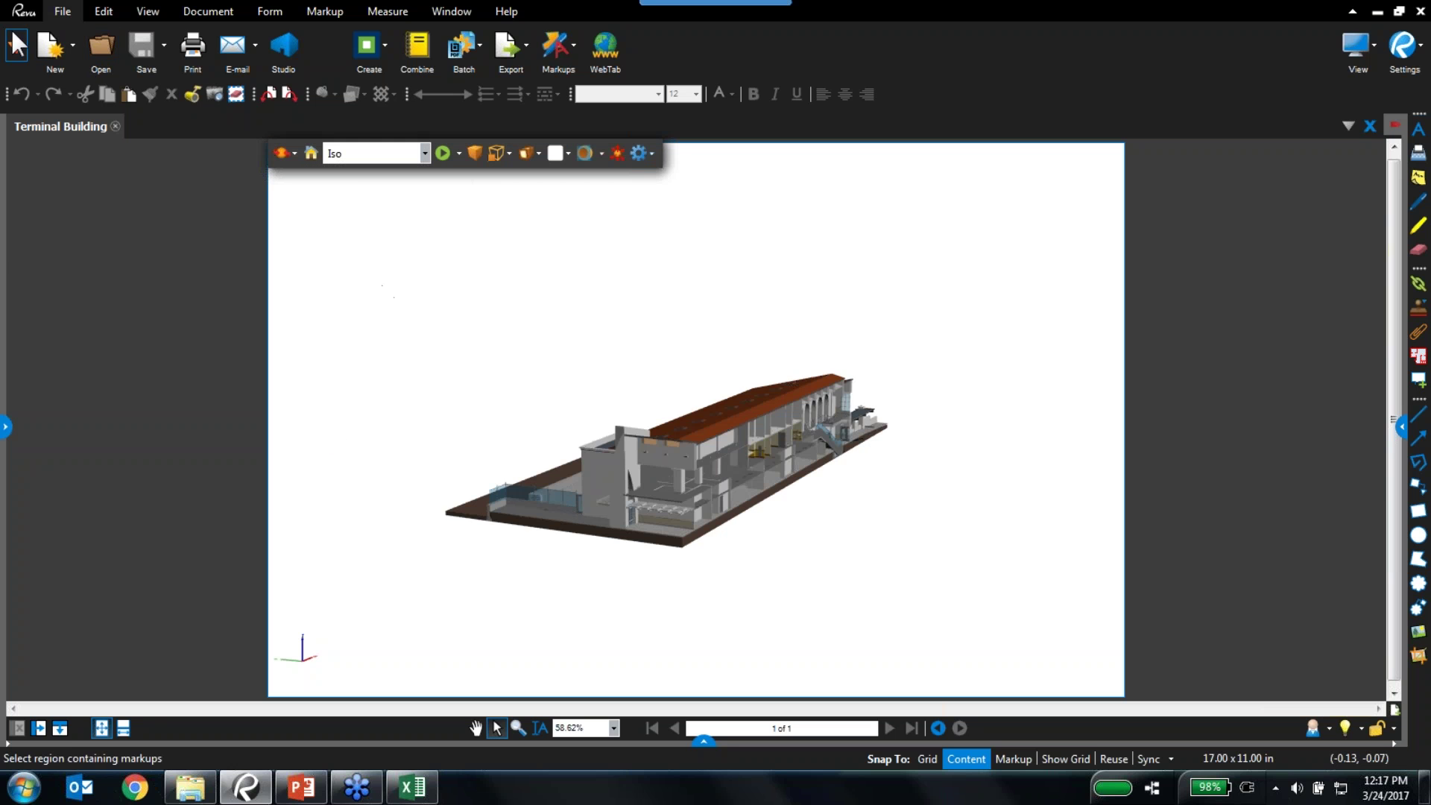
Show the 3D Model Tree, enlarge it below the model, and sort its parts by Name
{"action": "left_click", "coordinate": [20, 47]}
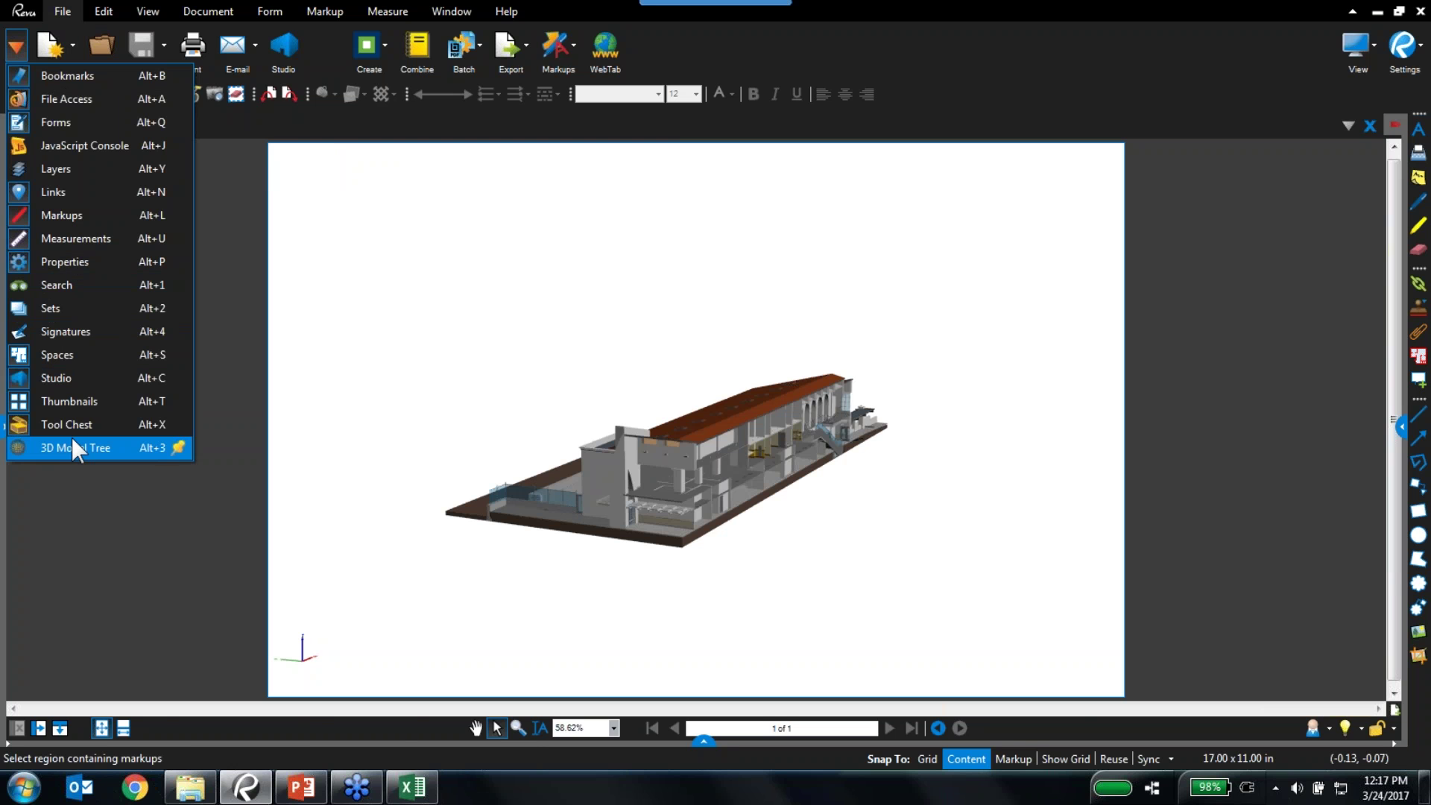
{"action": "left_click", "coordinate": [73, 447]}
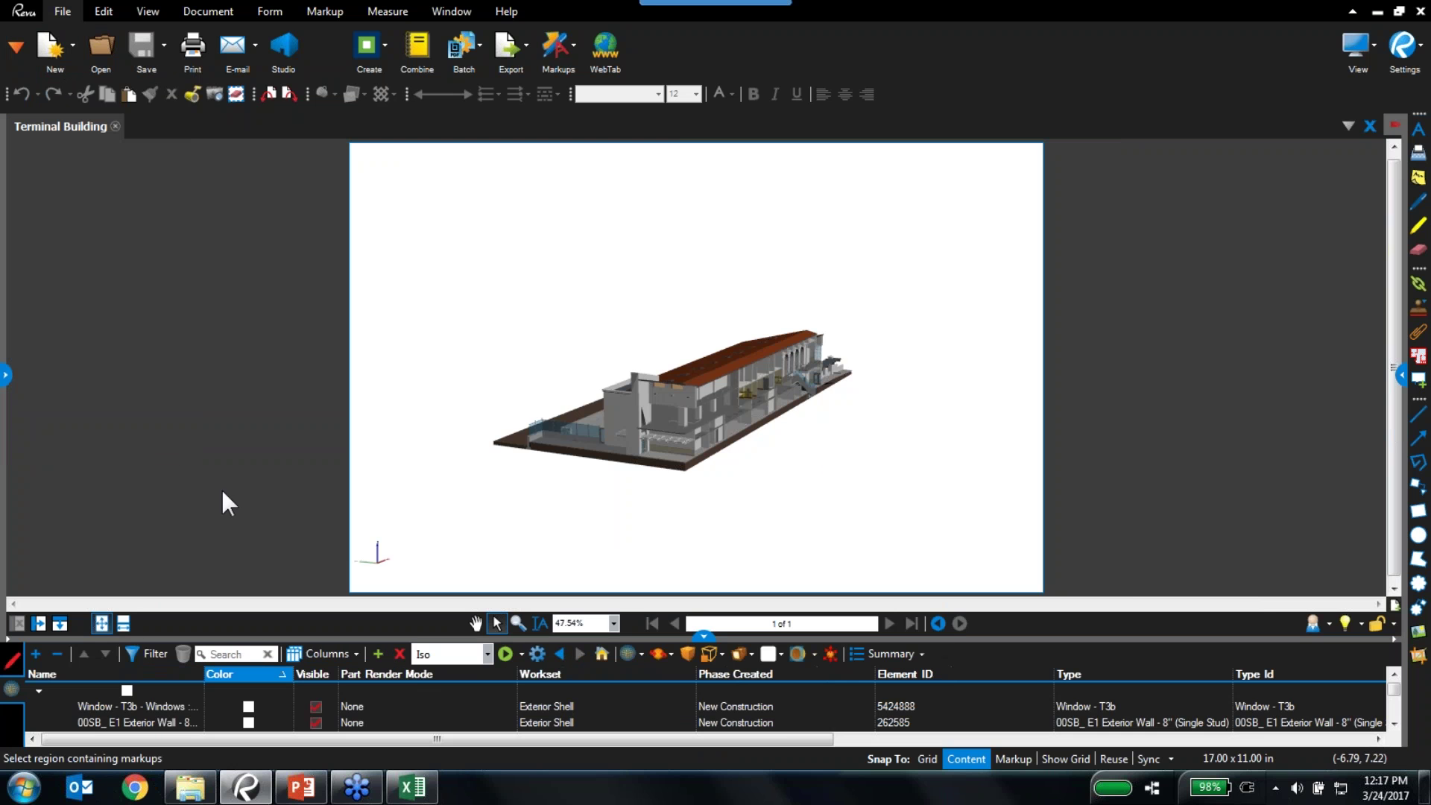
{"action": "left_click", "coordinate": [704, 637]}
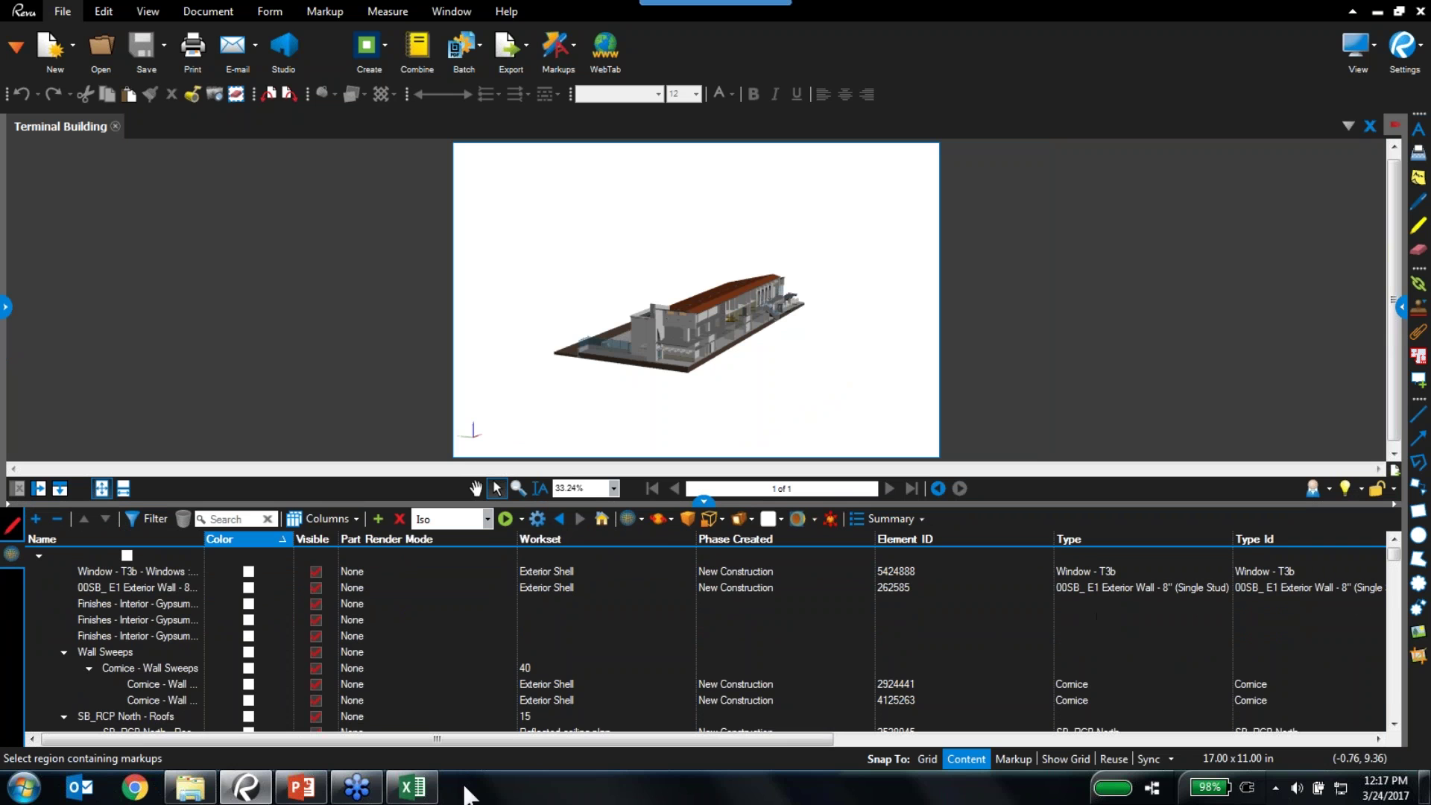
{"action": "left_click", "coordinate": [588, 538]}
{"action": "left_click", "coordinate": [240, 535]}
{"action": "left_click", "coordinate": [88, 532]}
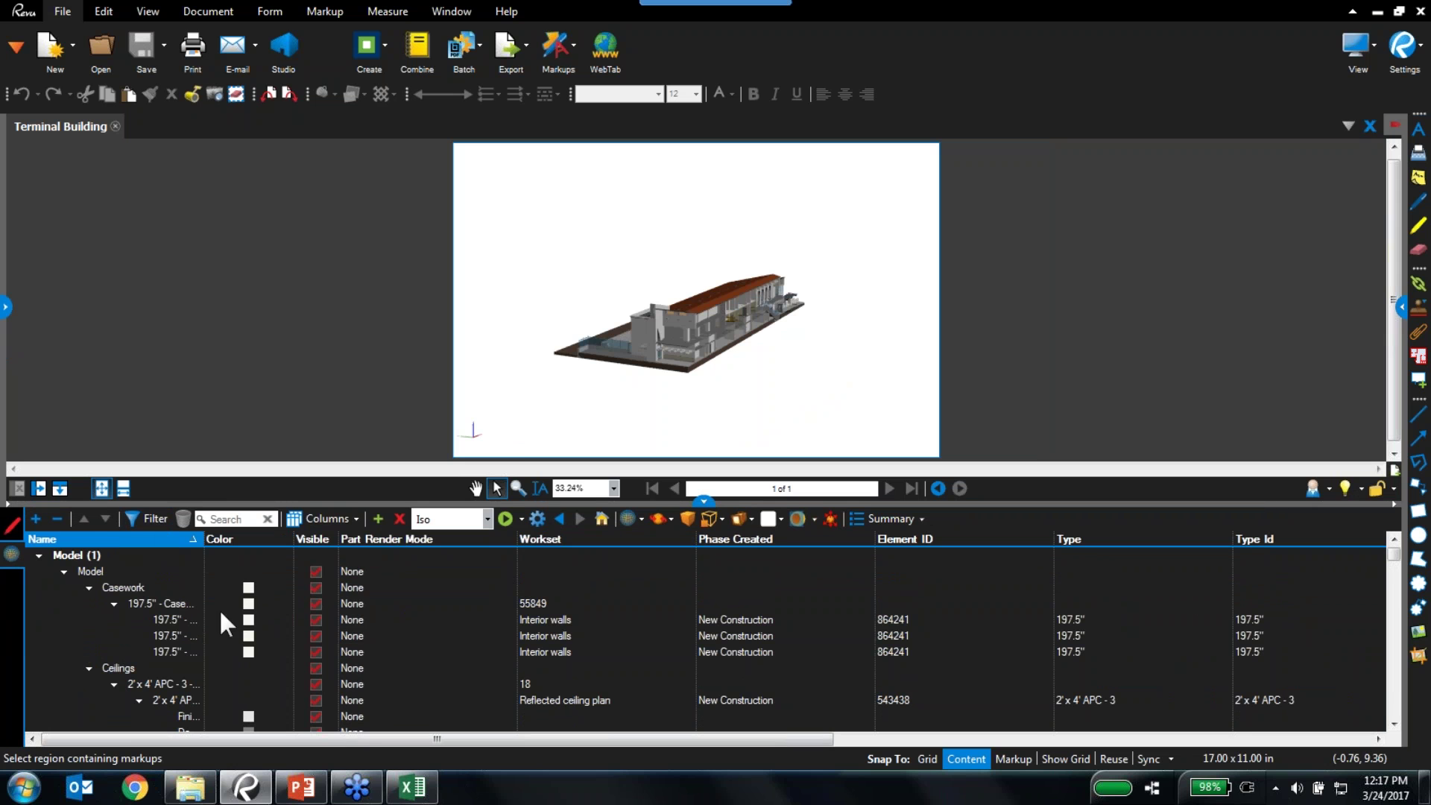
Review the metadata columns available for the model tree through to the end of the list, and leave the column selection without changes
{"action": "left_click", "coordinate": [354, 519]}
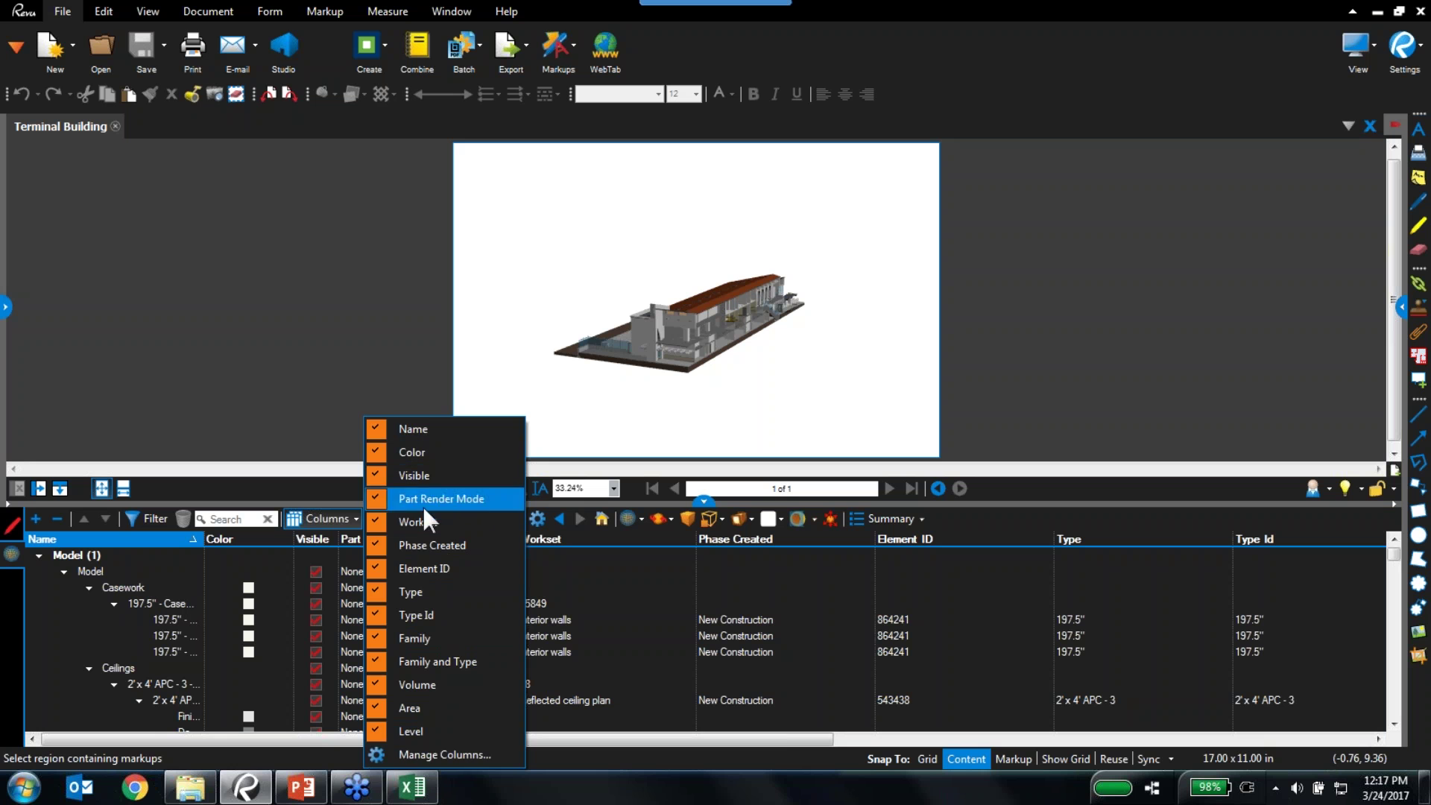
{"action": "left_click", "coordinate": [408, 748]}
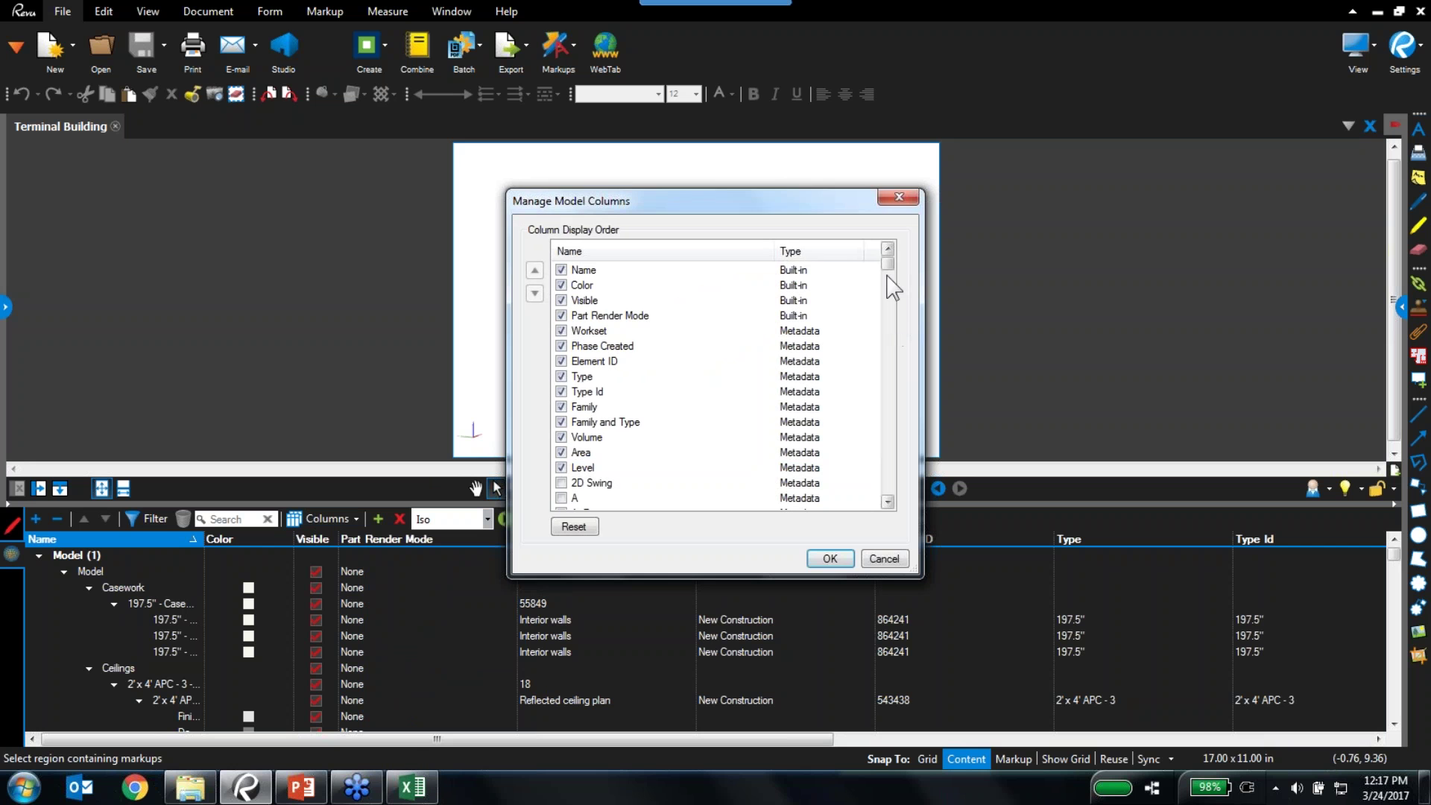
{"action": "left_click_drag", "start_coordinate": [888, 261], "coordinate": [890, 391]}
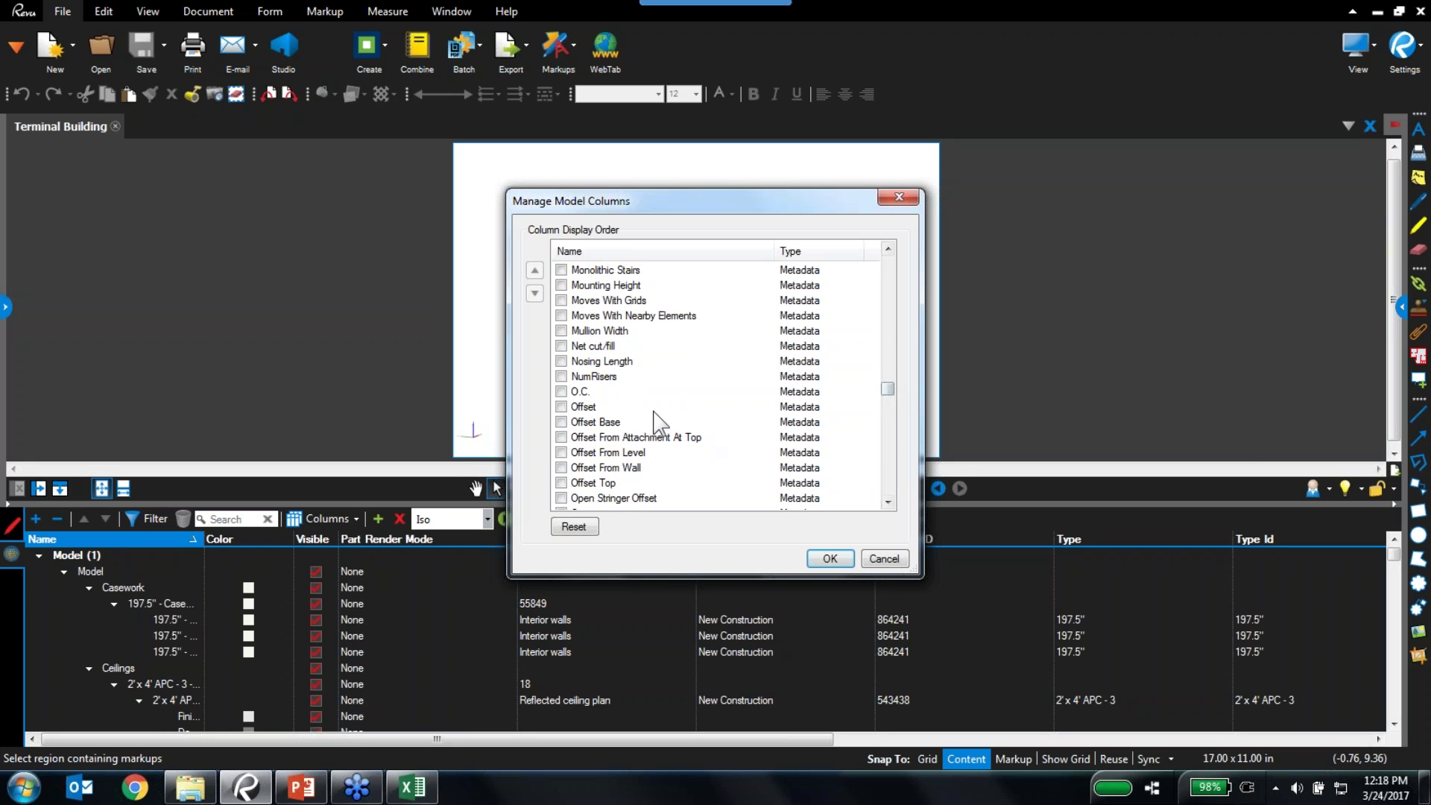
{"action": "left_click", "coordinate": [888, 485]}
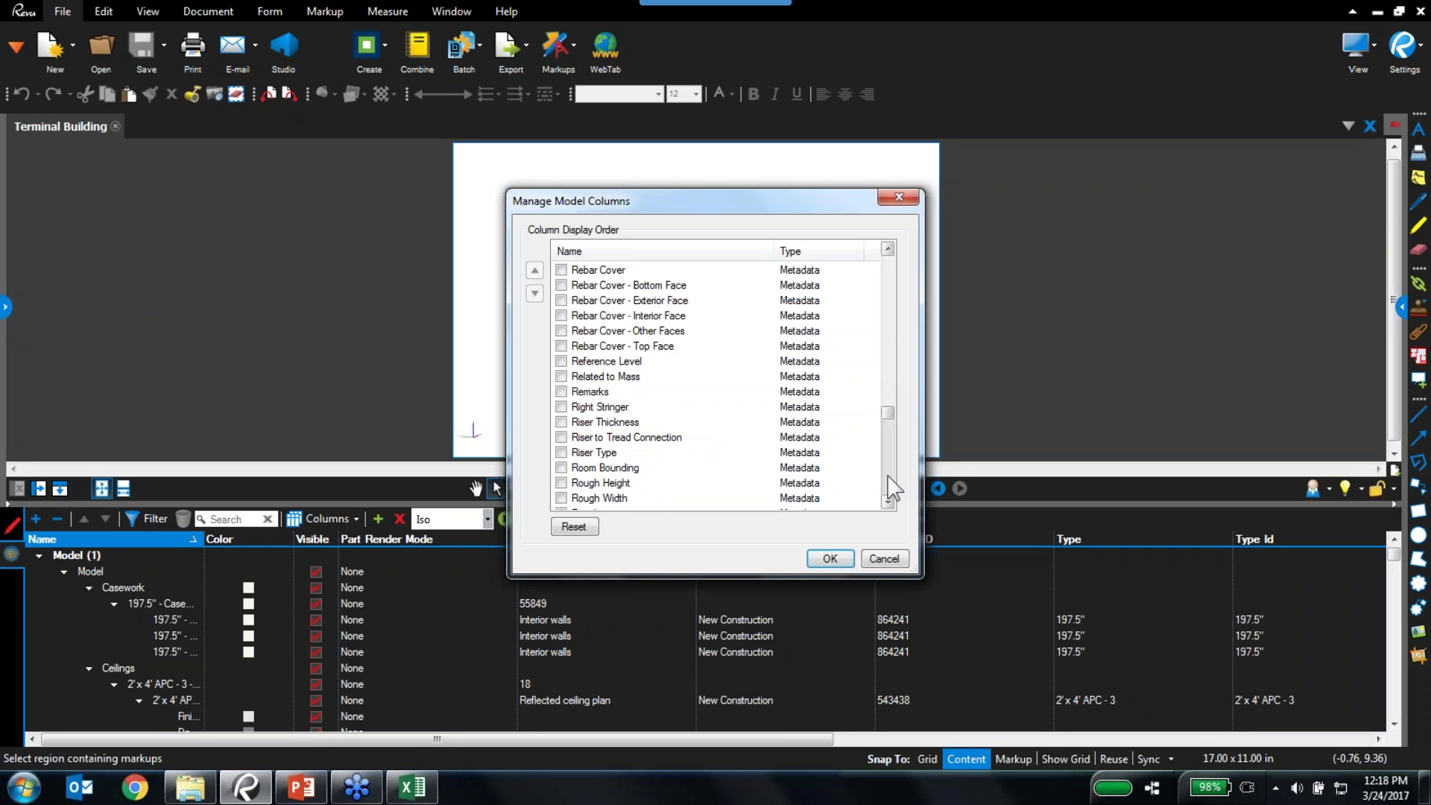
{"action": "scroll", "coordinate": [889, 485], "scroll_direction": "down", "scroll_amount": 7}
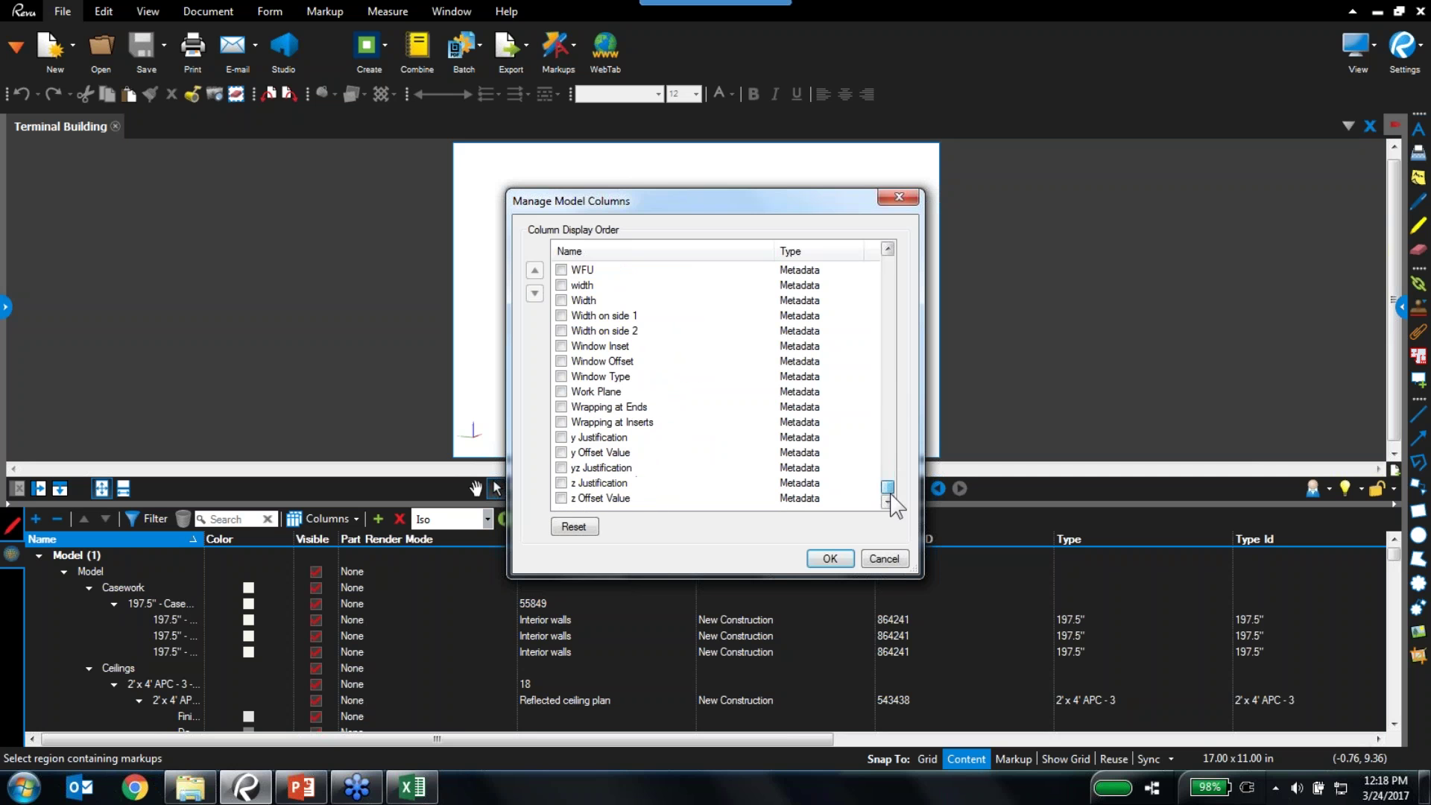
{"action": "left_click", "coordinate": [888, 560]}
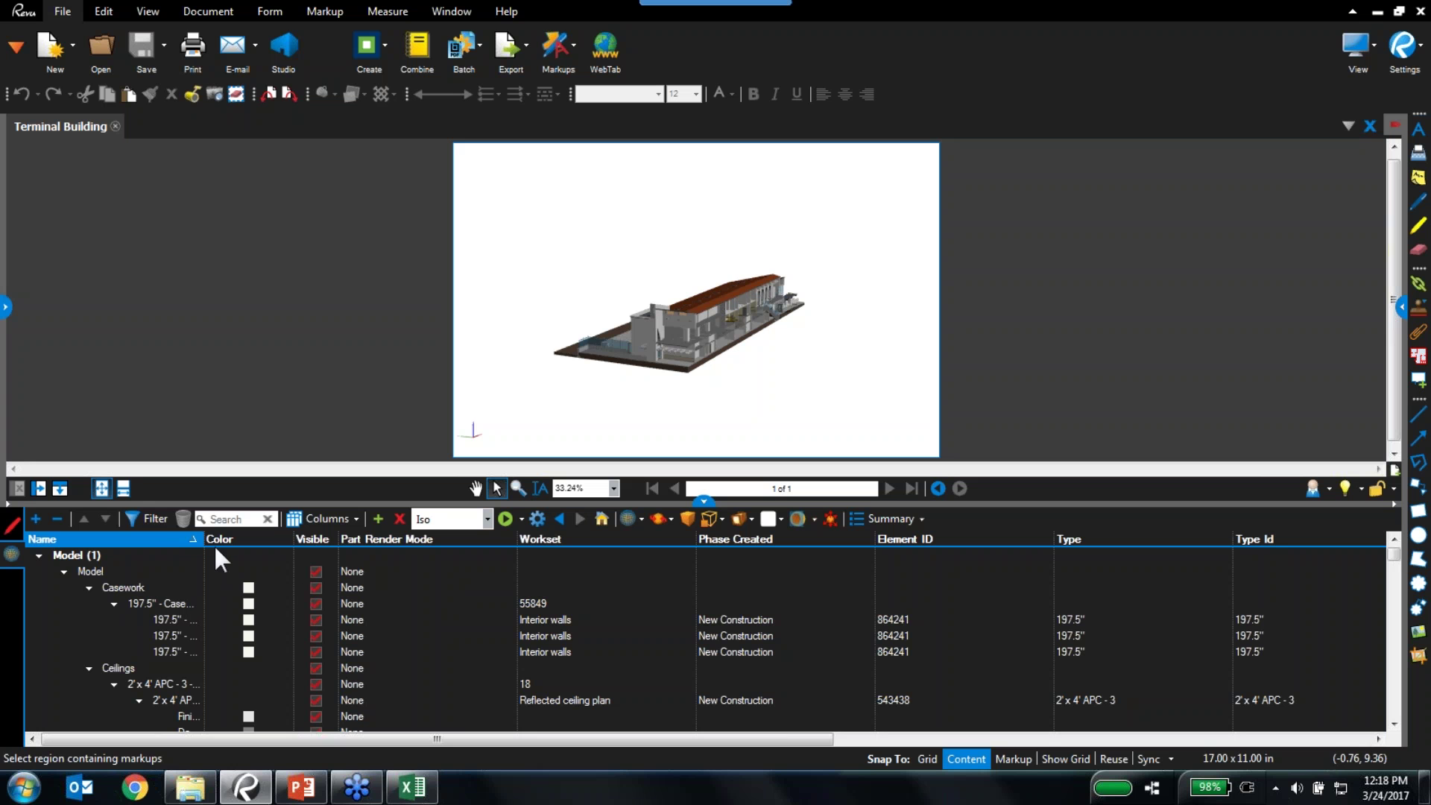
Search the model tree for "windows", inspect the matching parts in the building, and clear the search
{"action": "left_click", "coordinate": [145, 518]}
{"action": "left_click", "coordinate": [149, 516]}
{"action": "left_click", "coordinate": [119, 489]}
{"action": "left_click_drag", "start_coordinate": [1390, 239], "coordinate": [1351, 329]}
{"action": "left_click_drag", "start_coordinate": [550, 389], "coordinate": [586, 382]}
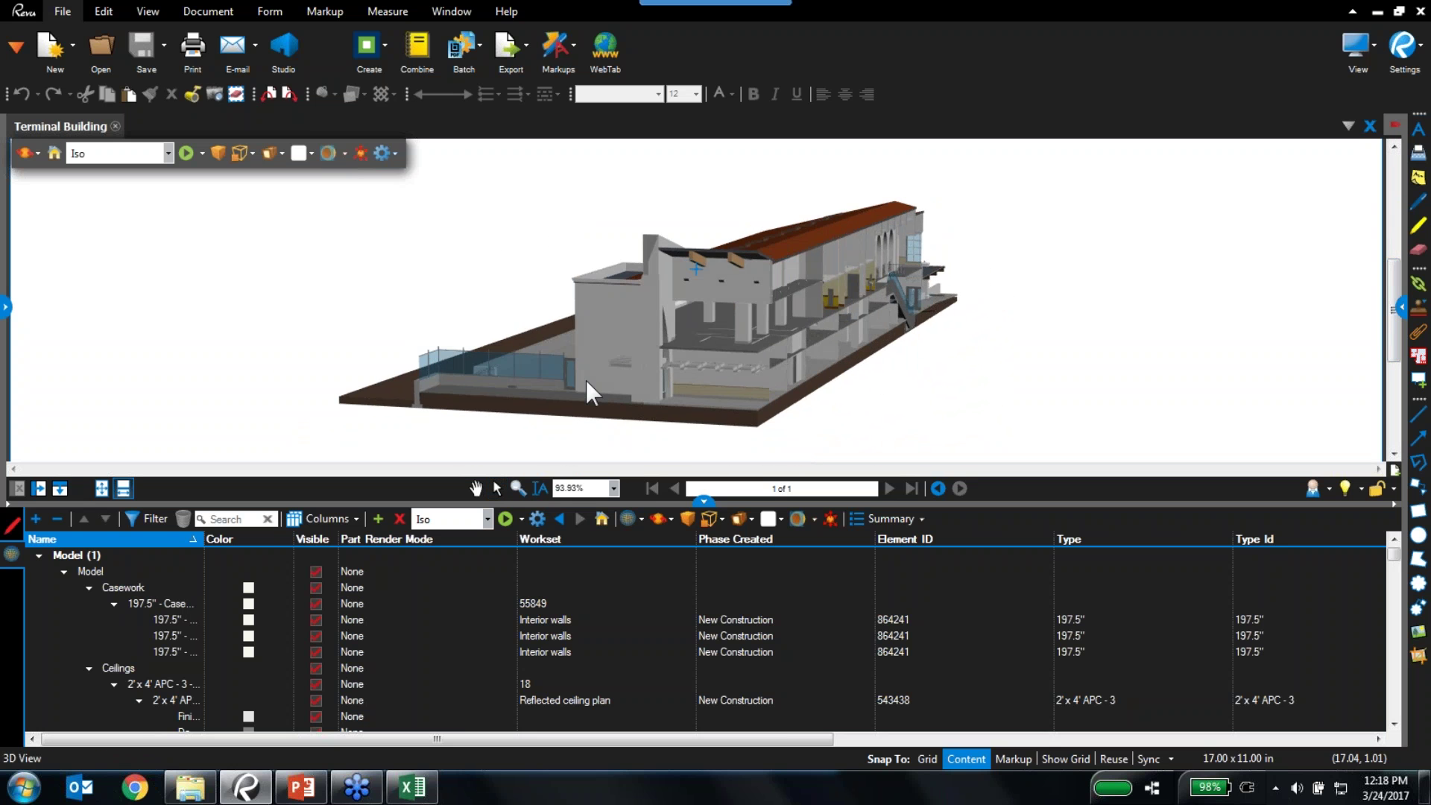
{"action": "key", "text": "v"}
{"action": "left_click", "coordinate": [245, 520]}
{"action": "type", "text": "windows"}
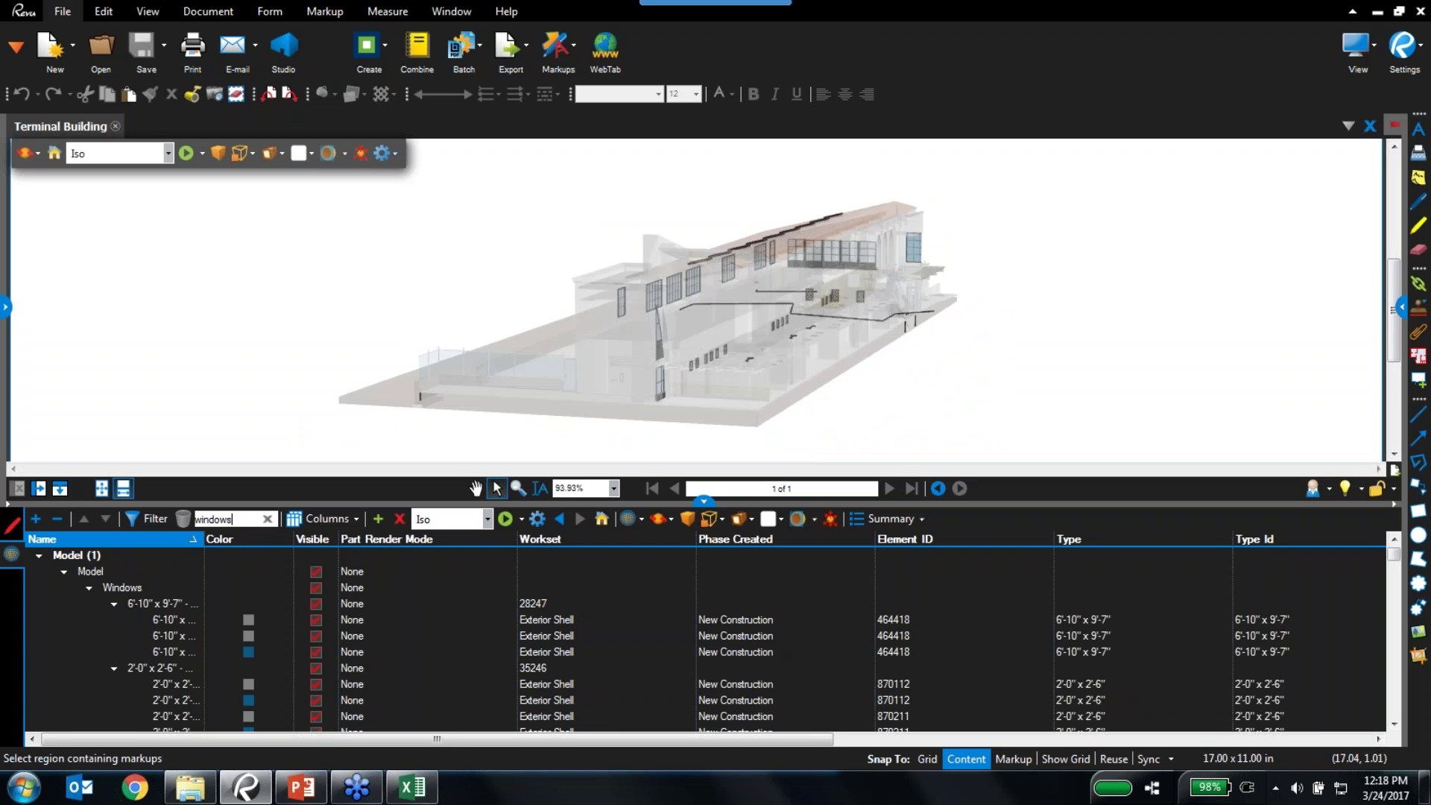
{"action": "left_click_drag", "start_coordinate": [614, 380], "coordinate": [569, 378]}
{"action": "left_click", "coordinate": [496, 488]}
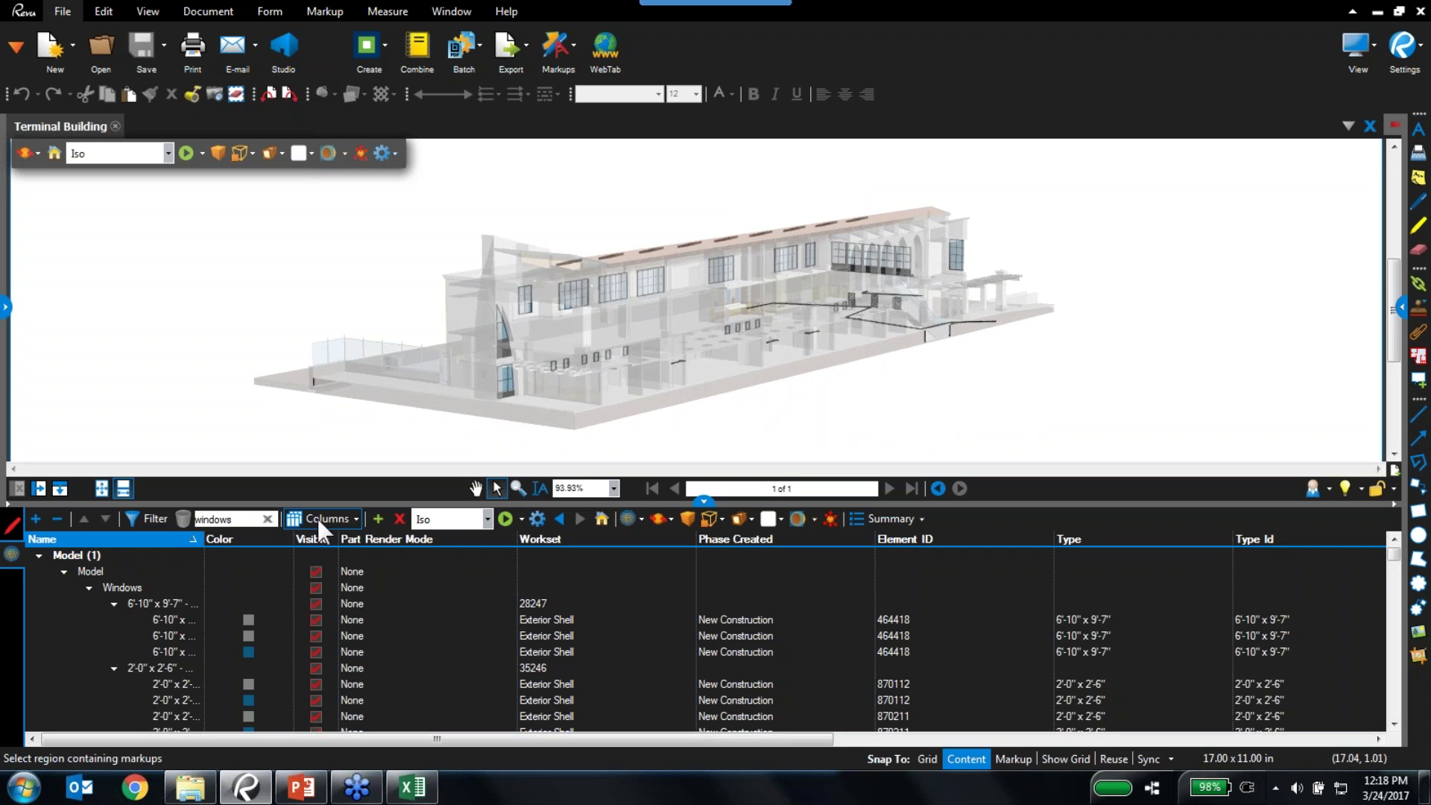
{"action": "left_click", "coordinate": [267, 519]}
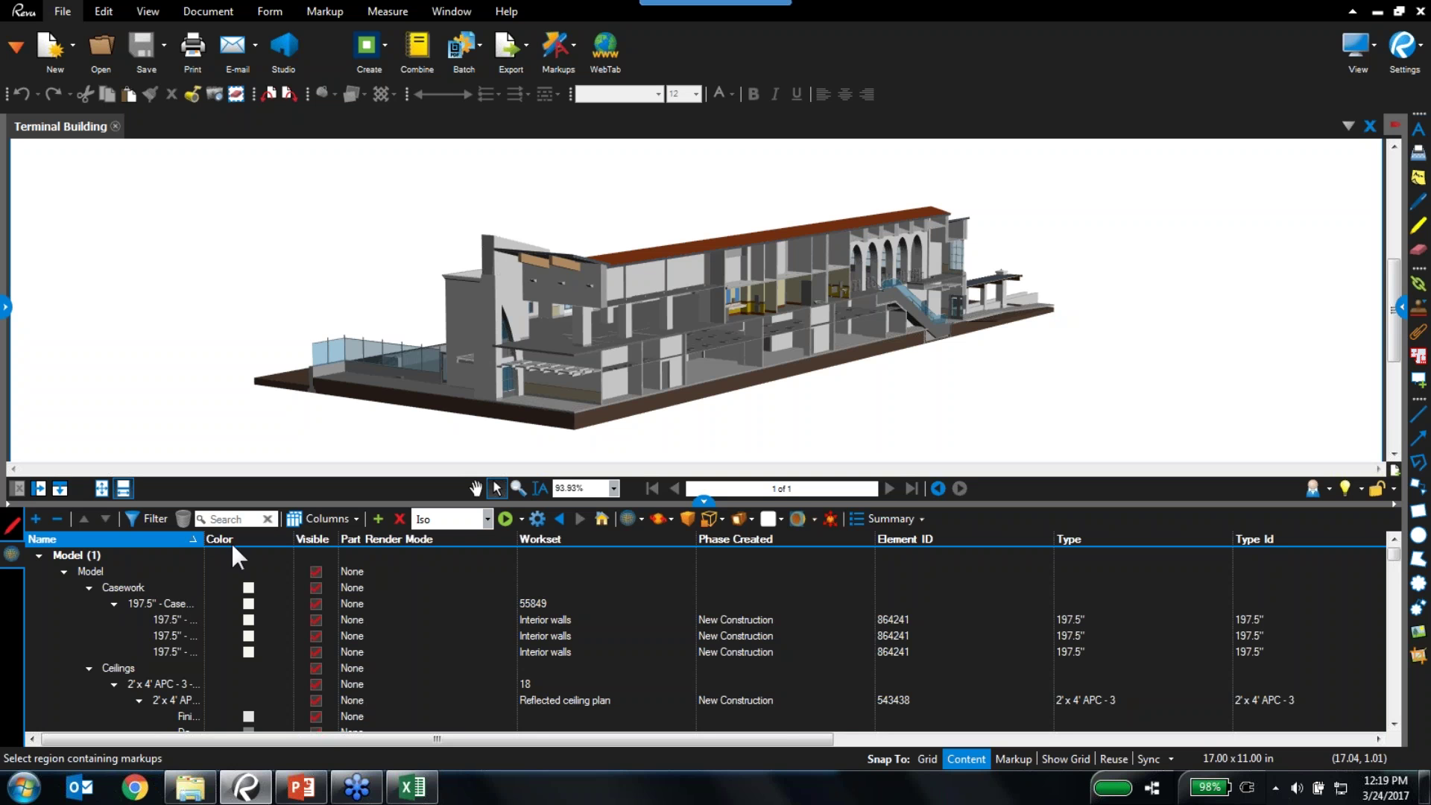
Focus the model on the Casework group and set Phase Created of its first 197.5" part to Renovation
{"action": "double_click", "coordinate": [119, 586]}
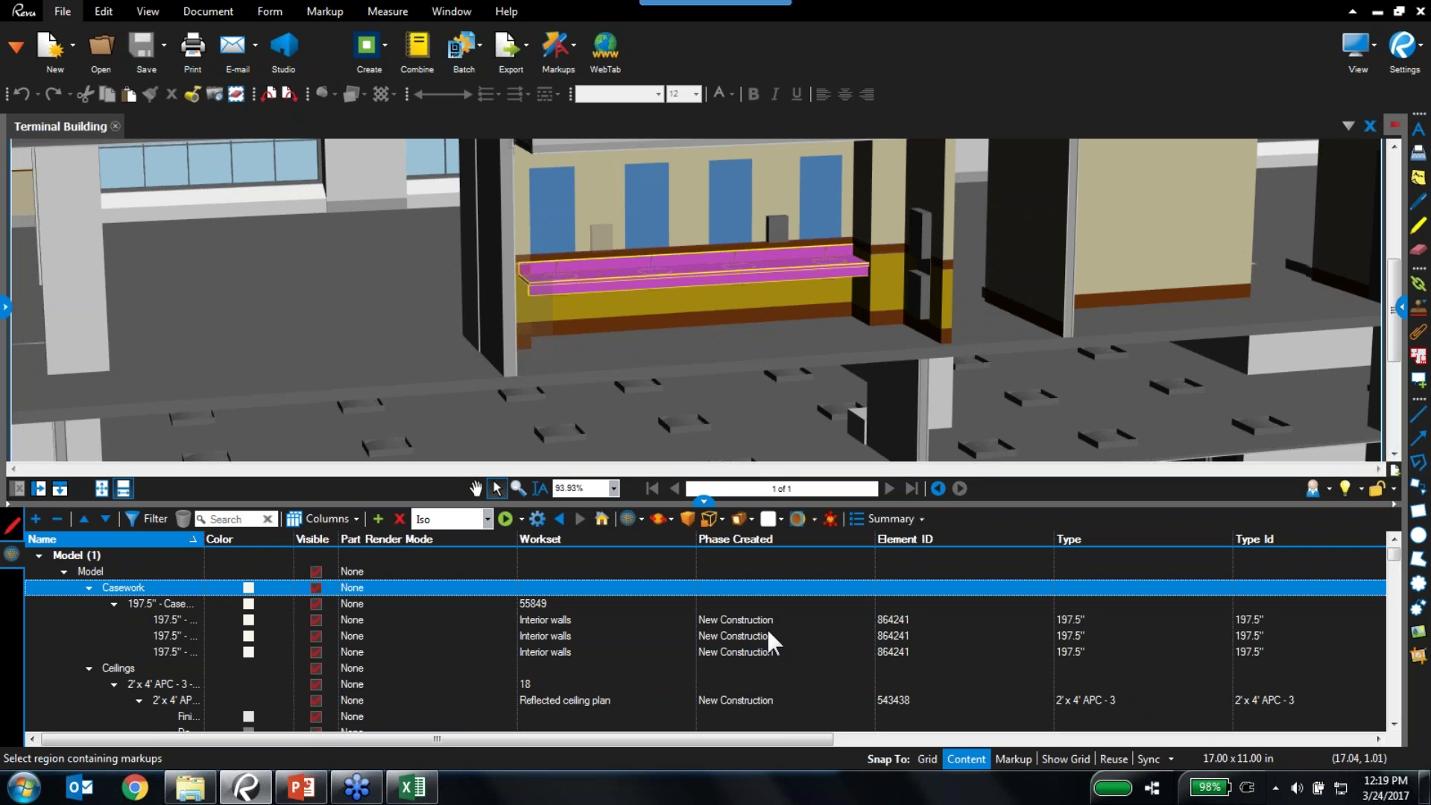
{"action": "left_click", "coordinate": [731, 622]}
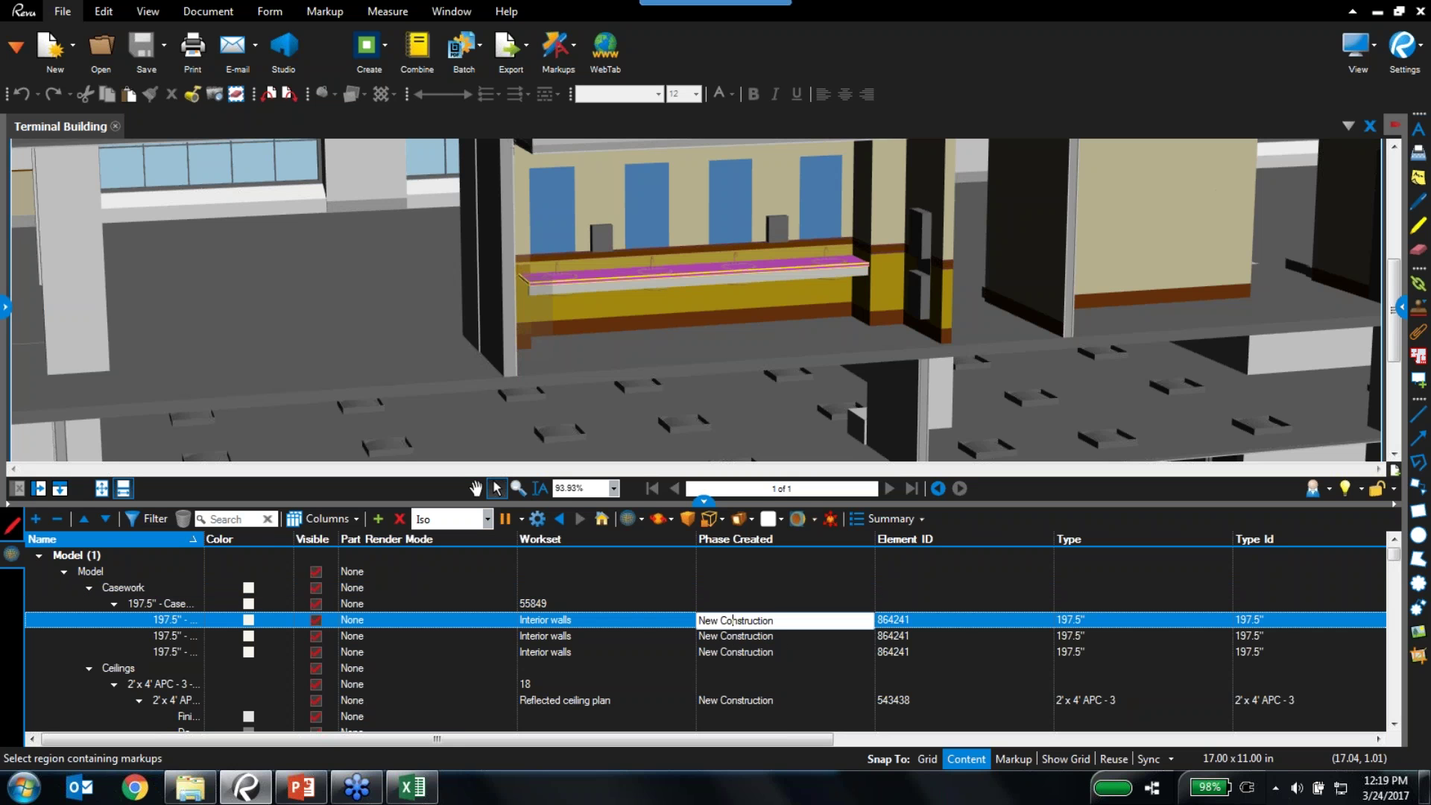
{"action": "key", "text": "ctrl+a"}
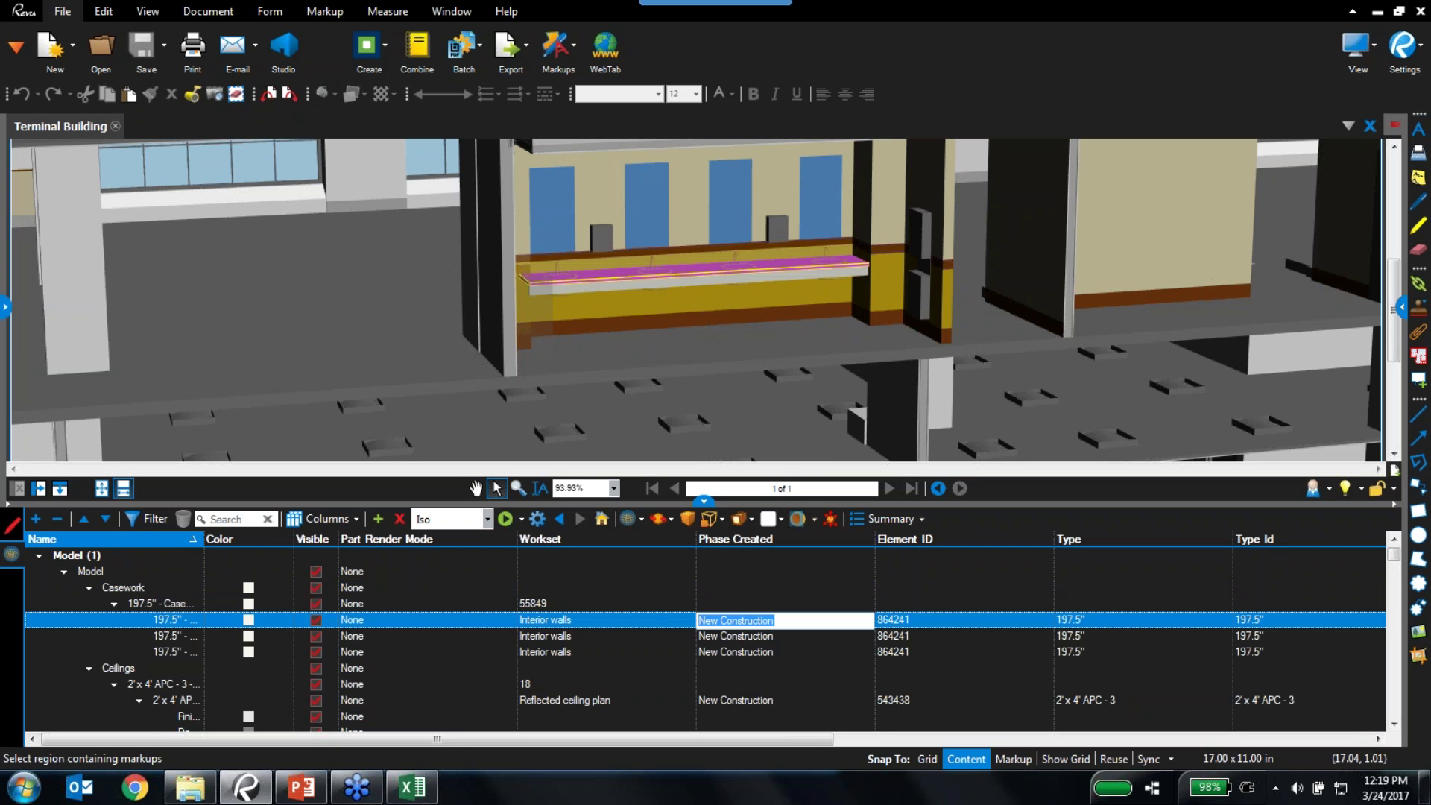
{"action": "type", "text": "Rem"}
{"action": "type", "text": "ovation"}
{"action": "left_click", "coordinate": [998, 620]}
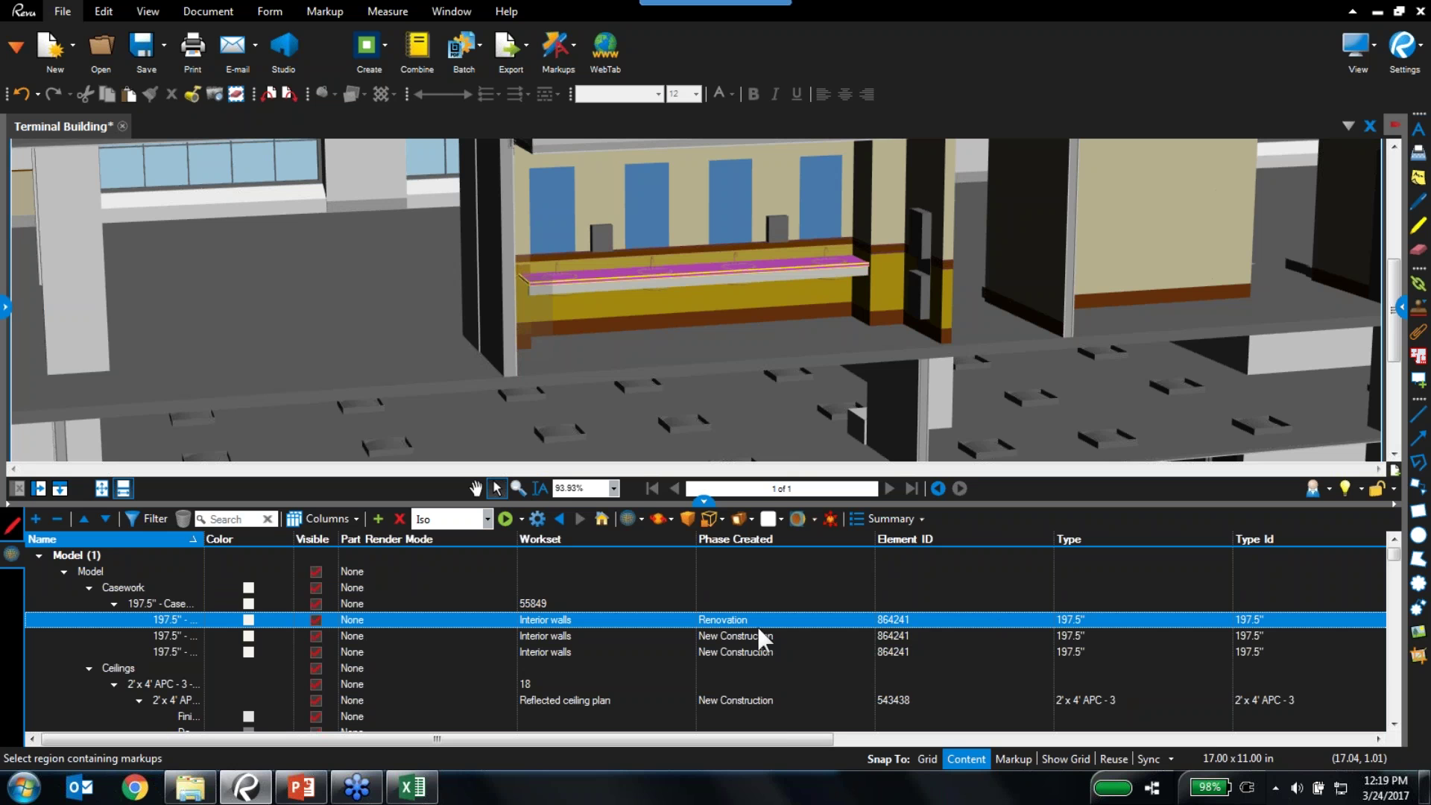
Color the whole Casework group blue and deselect it to inspect the restroom counter in the model
{"action": "left_click", "coordinate": [145, 602]}
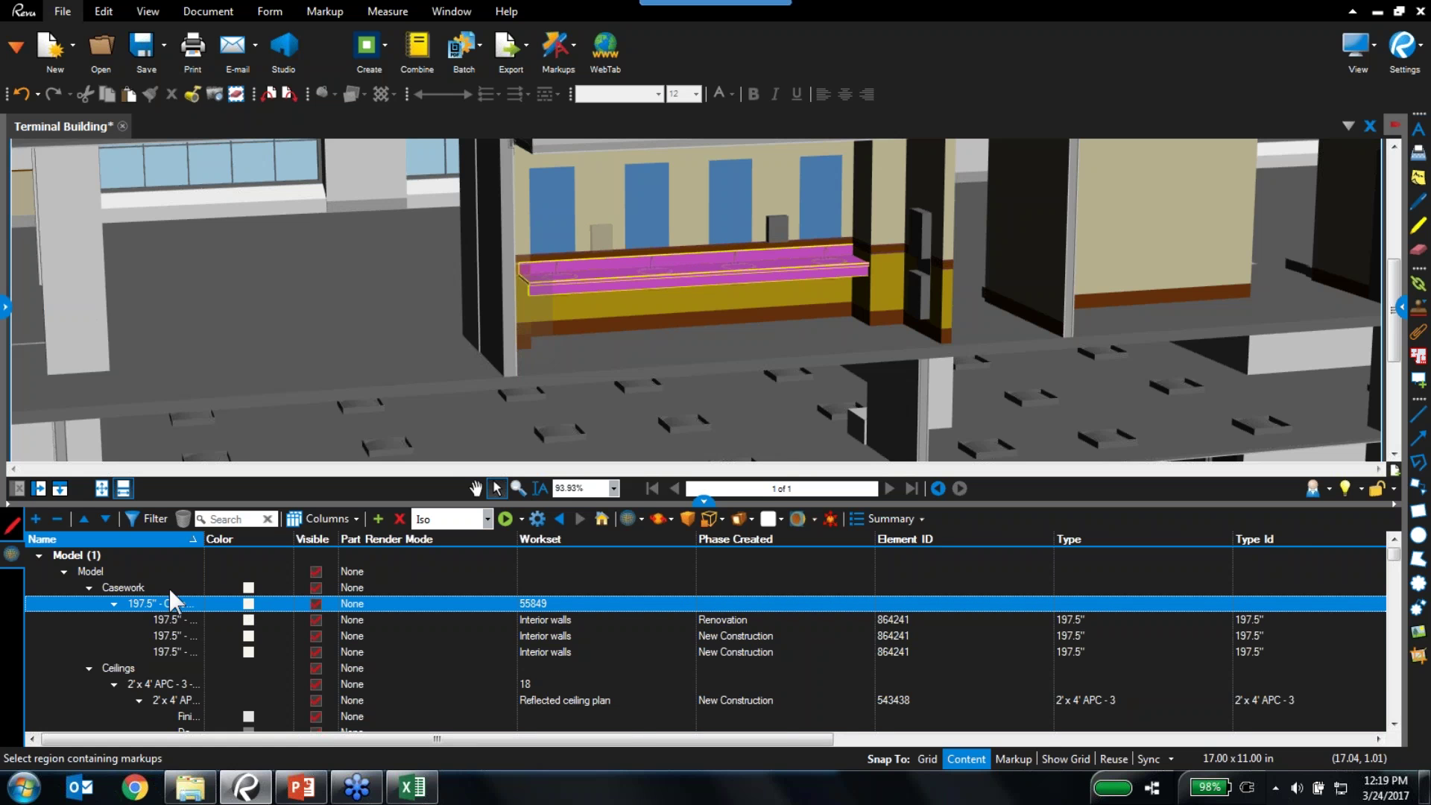
{"action": "left_click", "coordinate": [252, 588]}
{"action": "left_click", "coordinate": [250, 588]}
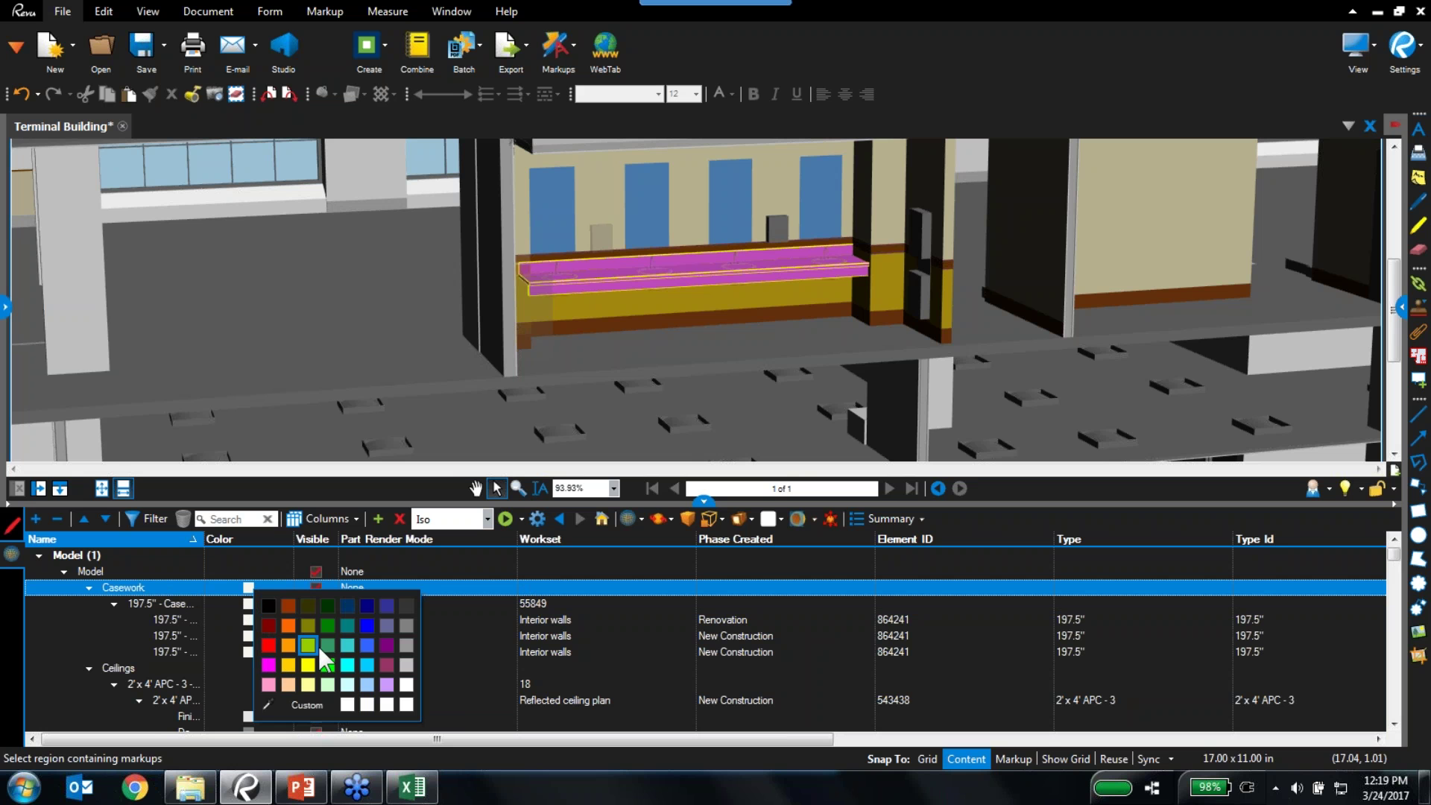
{"action": "left_click", "coordinate": [365, 626]}
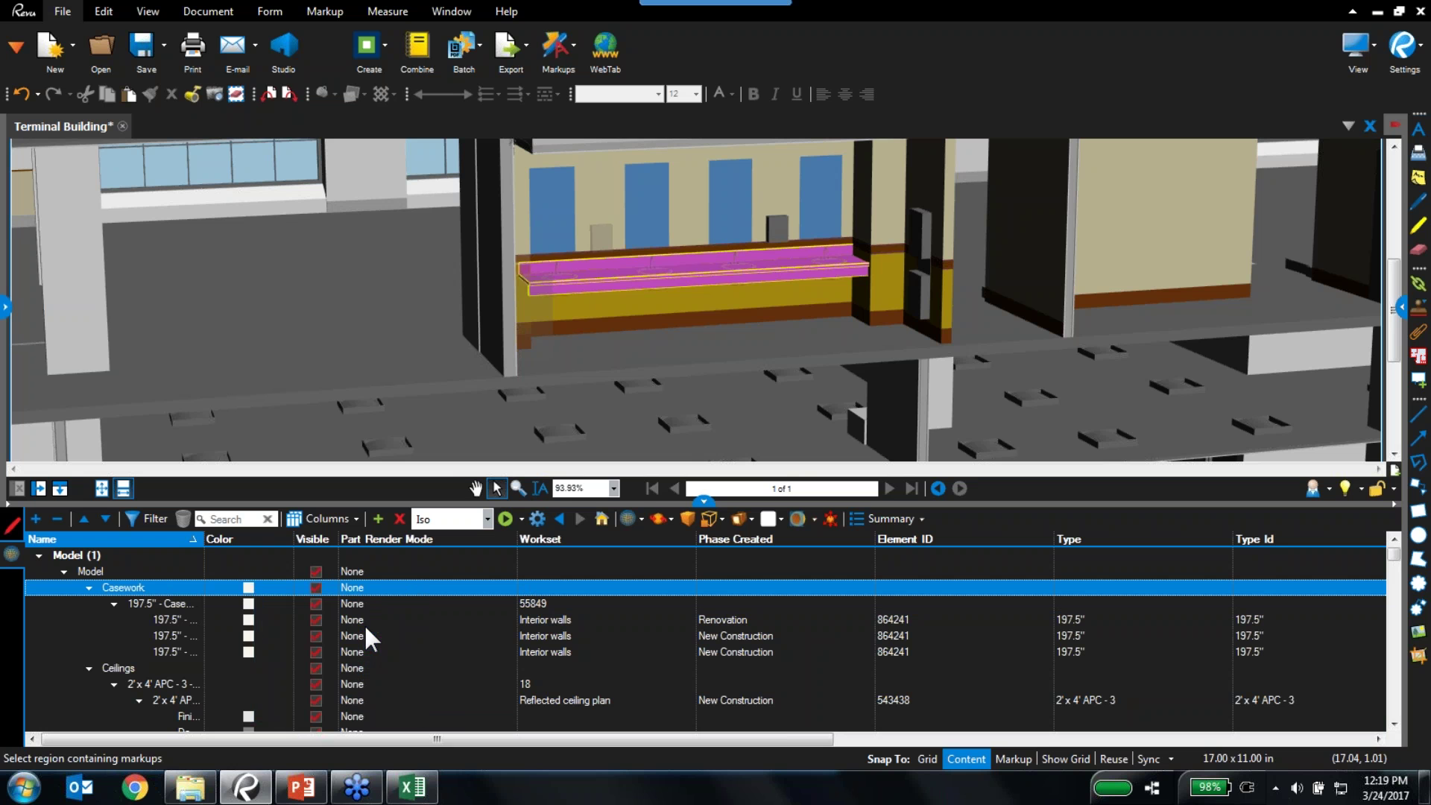
{"action": "left_click", "coordinate": [777, 275]}
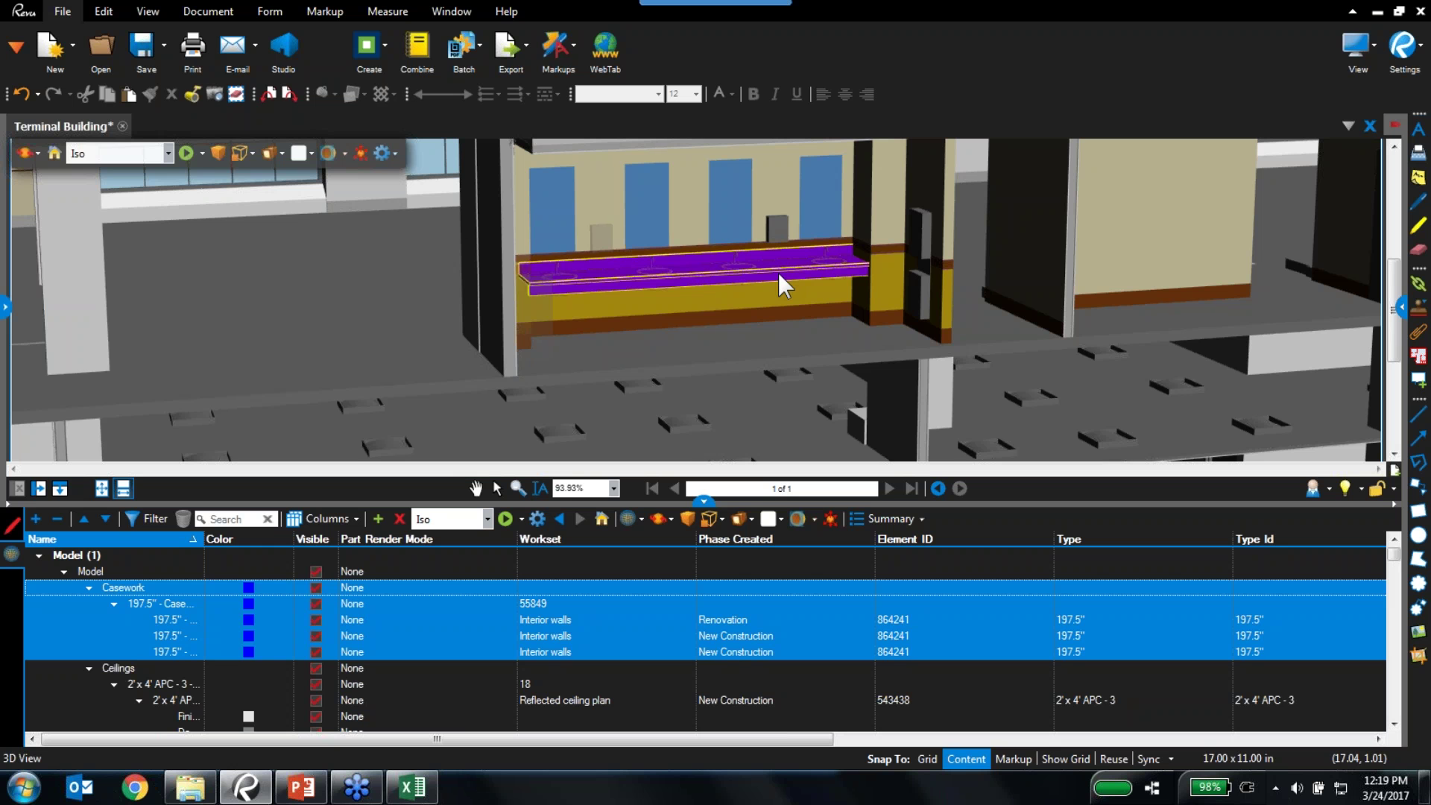
{"action": "left_click", "coordinate": [778, 273]}
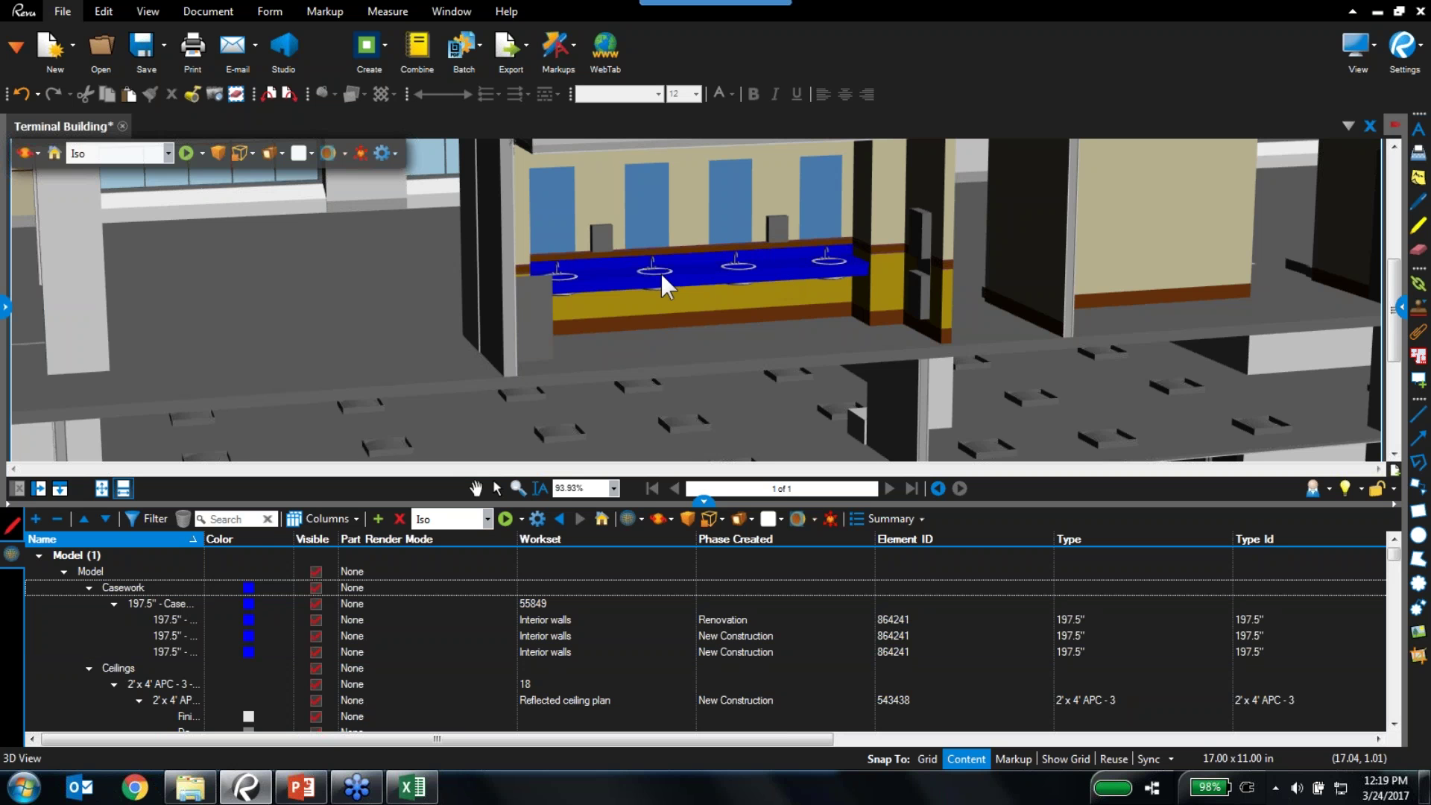
{"action": "left_click_drag", "start_coordinate": [664, 266], "coordinate": [579, 332]}
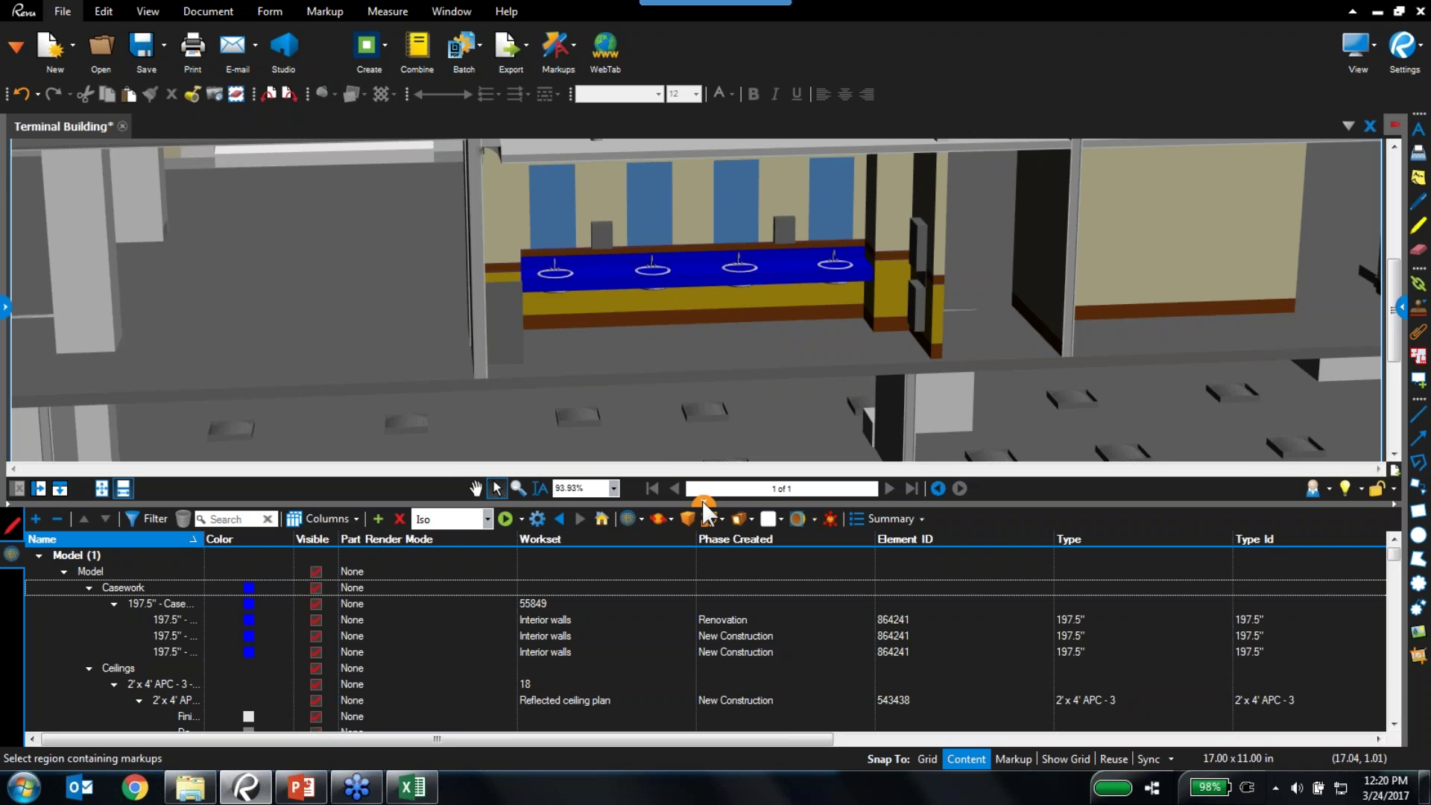
Review the 3D model toolbar and the summary option for exporting the model data to a CSV file, and hide the model tree
{"action": "mouse_move", "coordinate": [60, 176]}
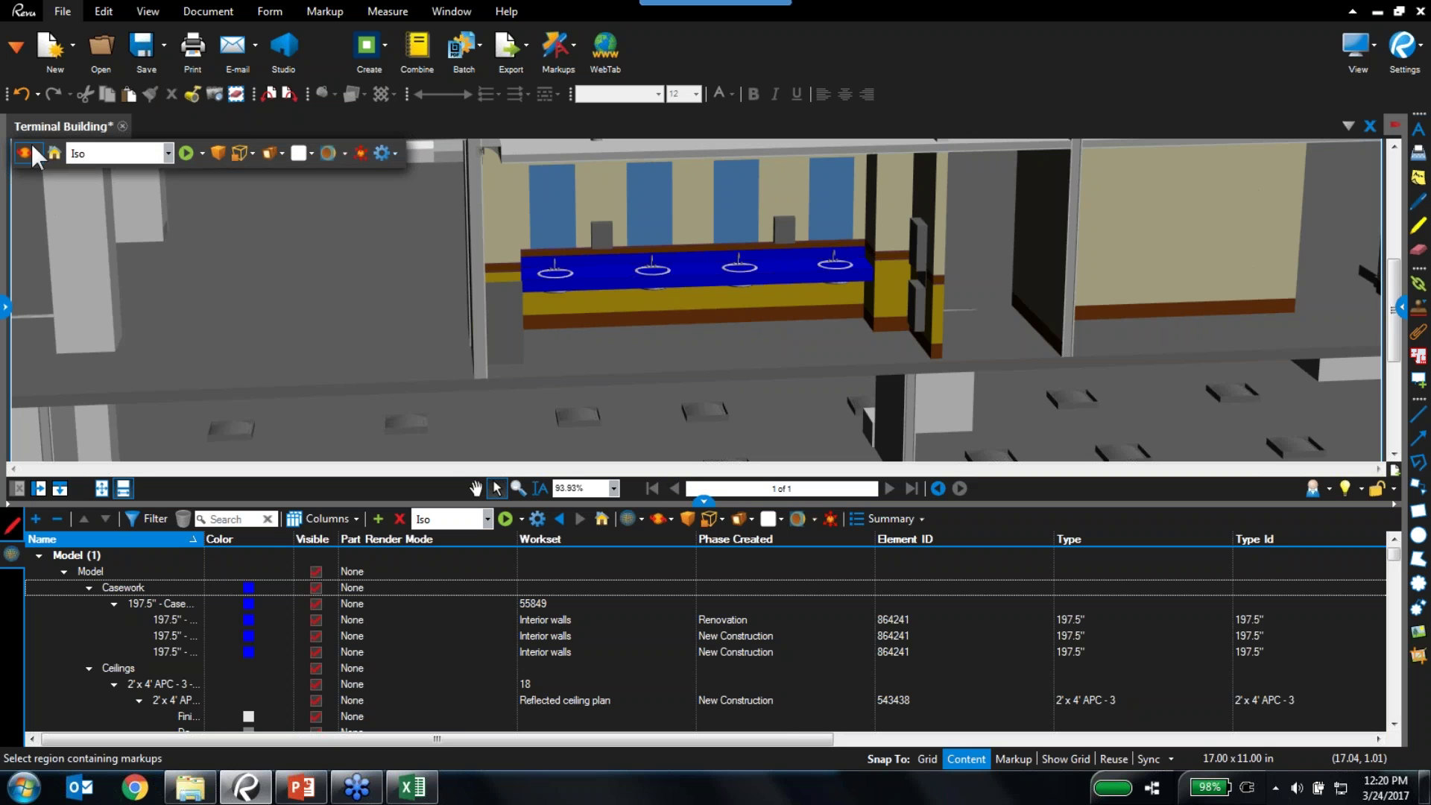
{"action": "left_click", "coordinate": [344, 152]}
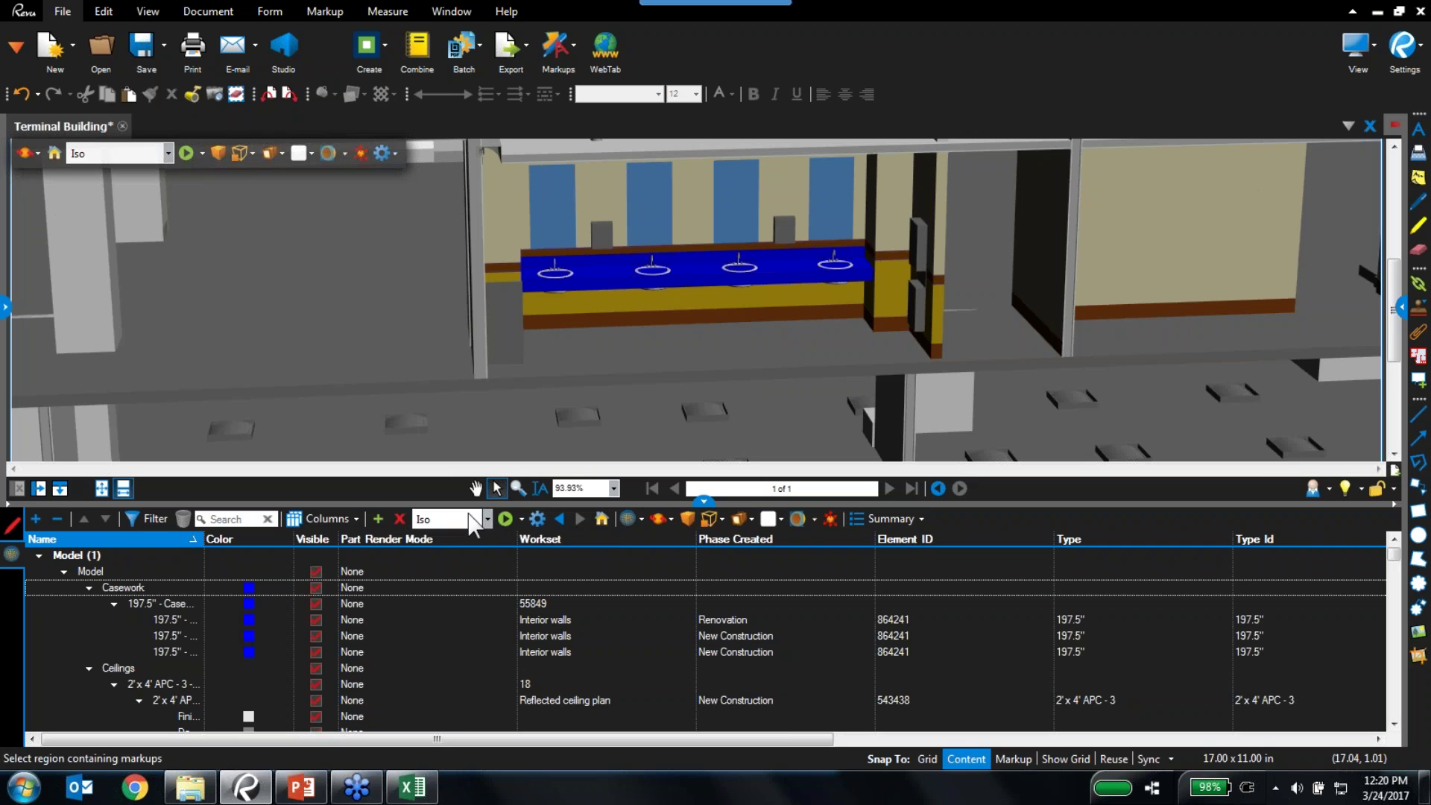
{"action": "left_click", "coordinate": [883, 520]}
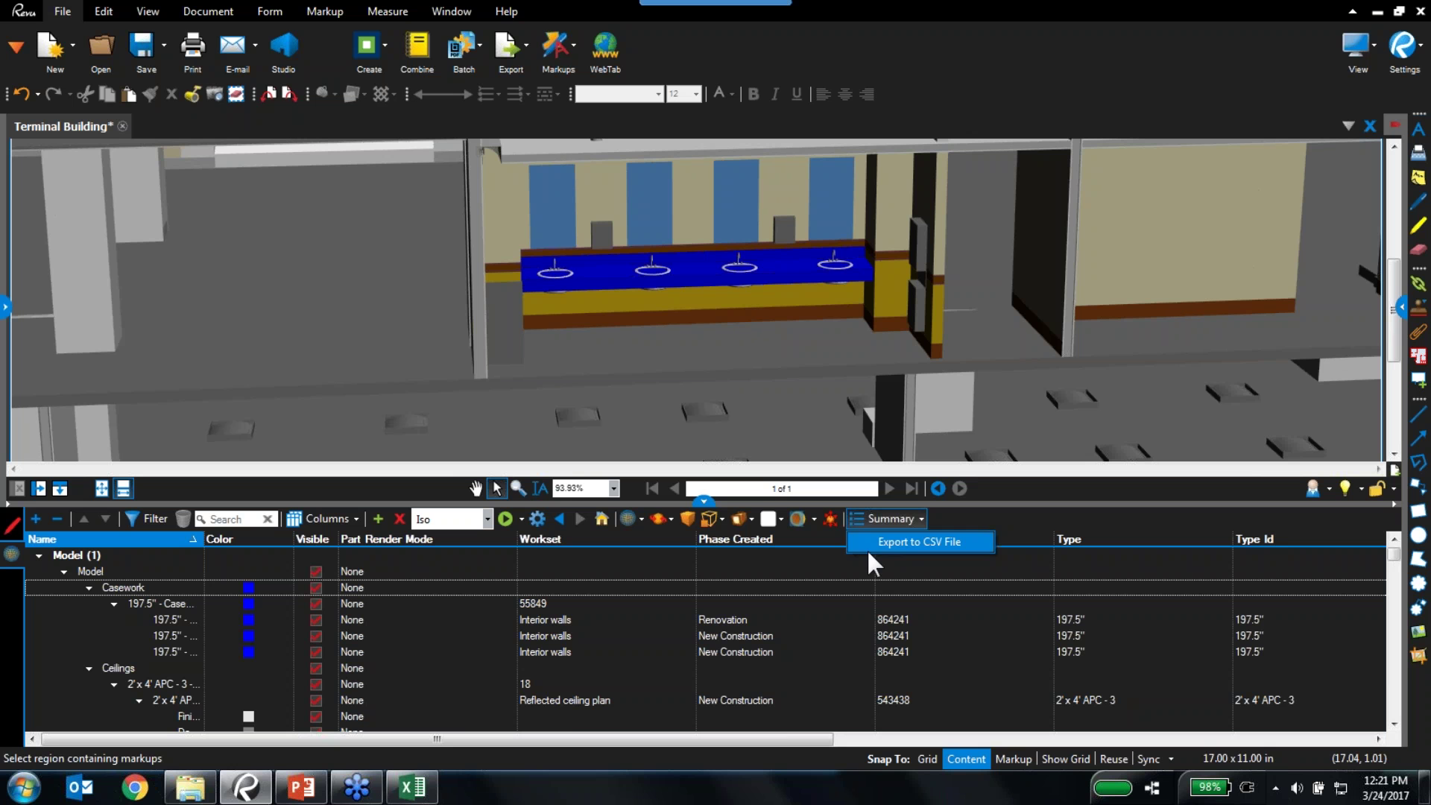
{"action": "left_click_drag", "start_coordinate": [581, 738], "coordinate": [431, 746]}
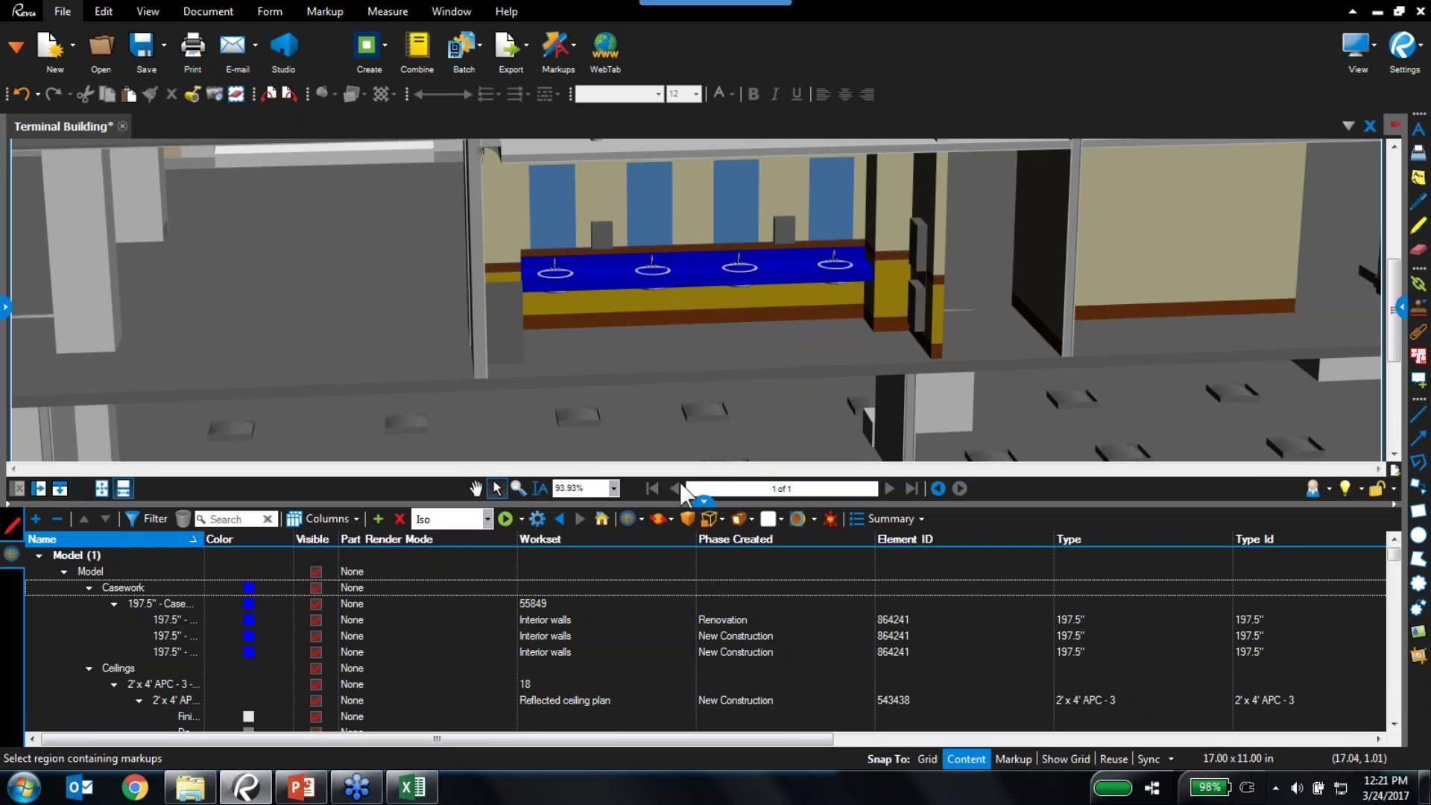
{"action": "left_click", "coordinate": [703, 502]}
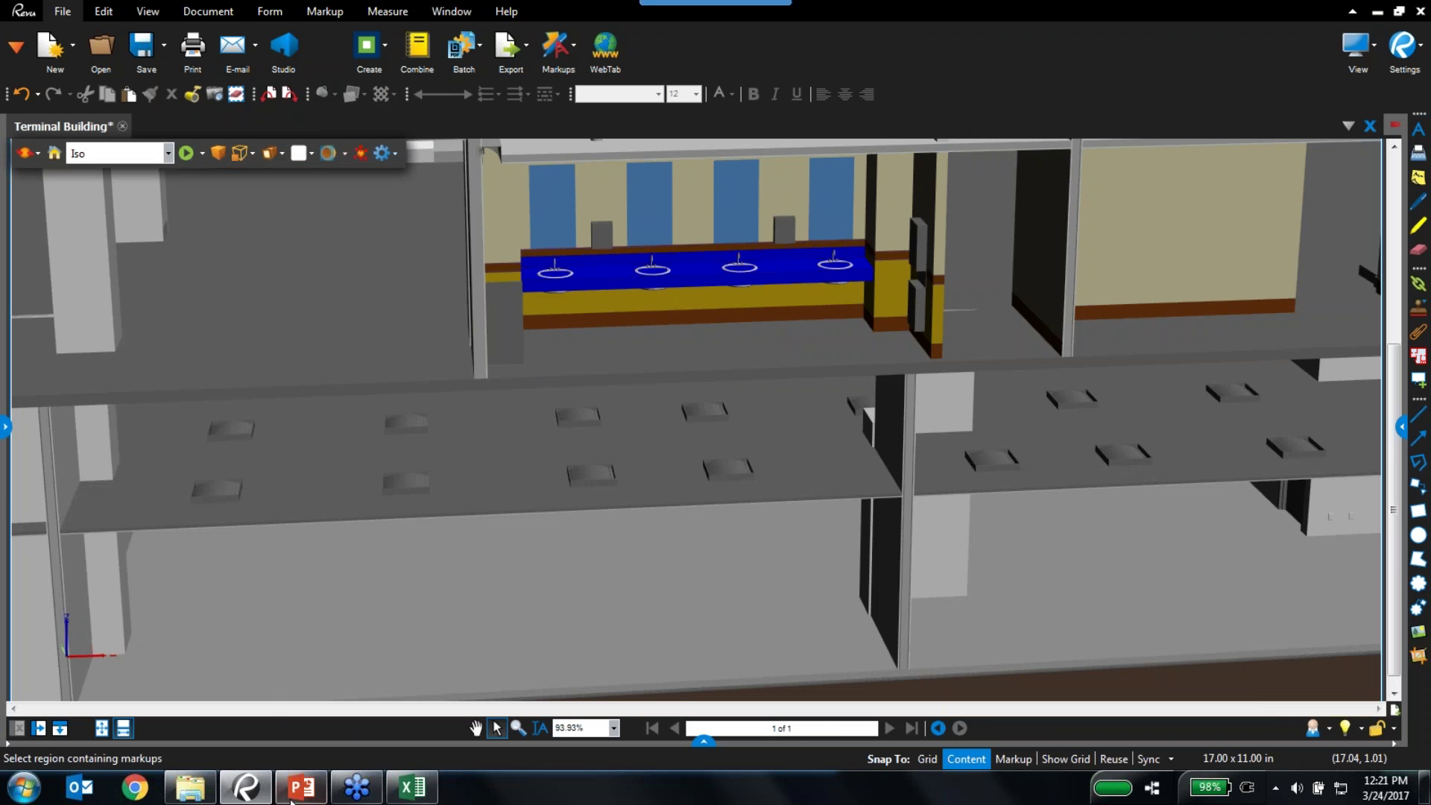
Switch to the PowerPoint slide show and advance past the conference announcement to the closing Thank you slide
{"action": "left_click", "coordinate": [300, 791]}
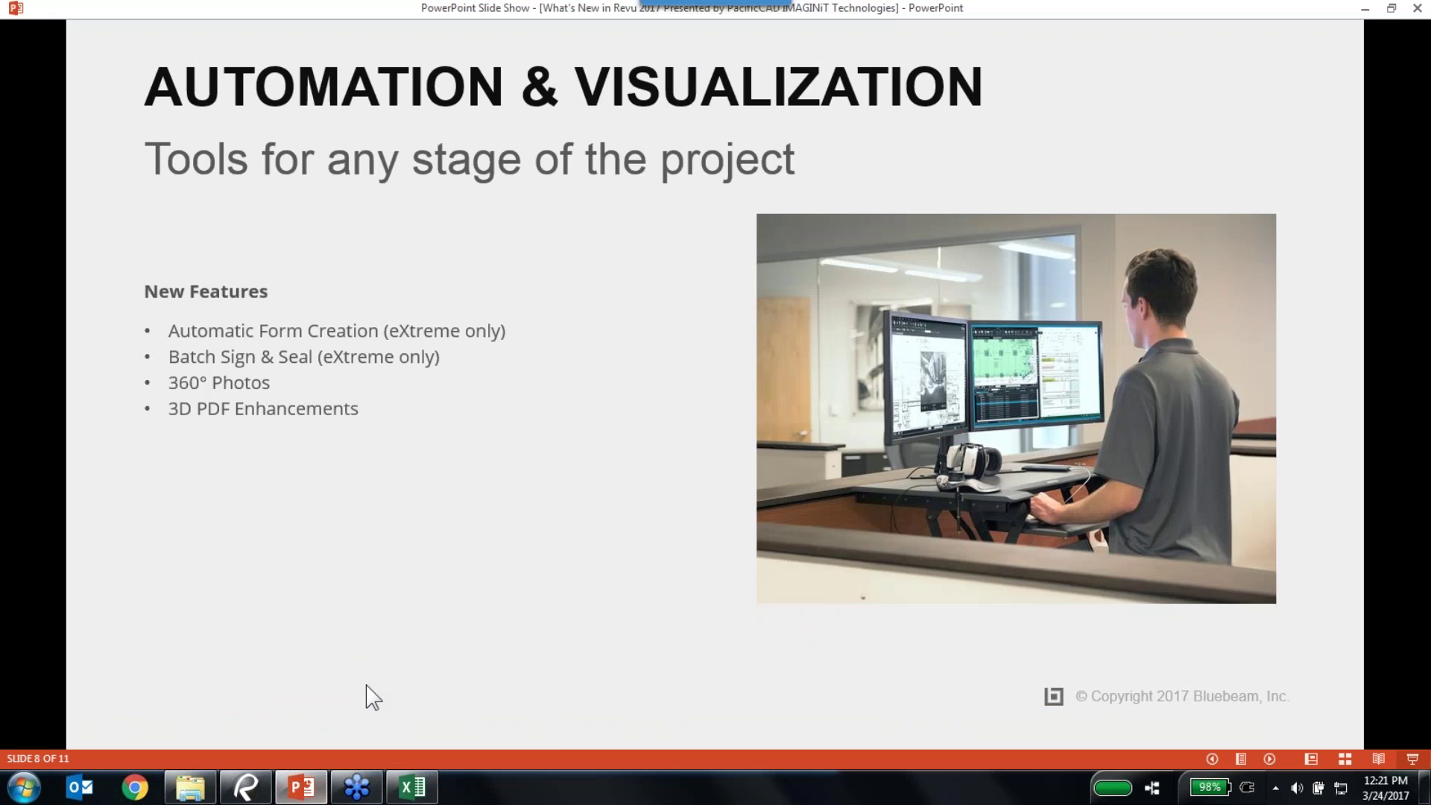
{"action": "left_click", "coordinate": [367, 687]}
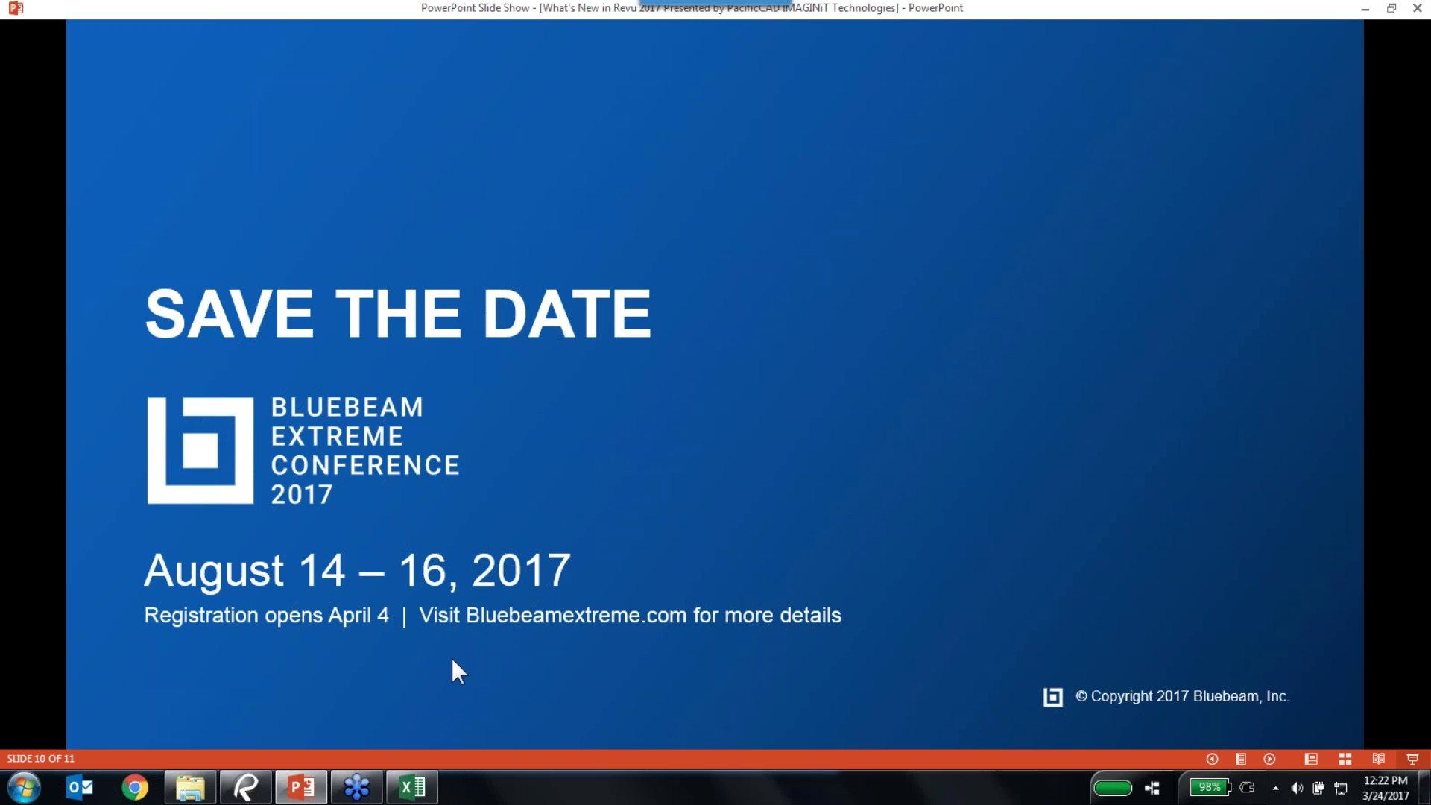
{"action": "key", "text": "Right"}
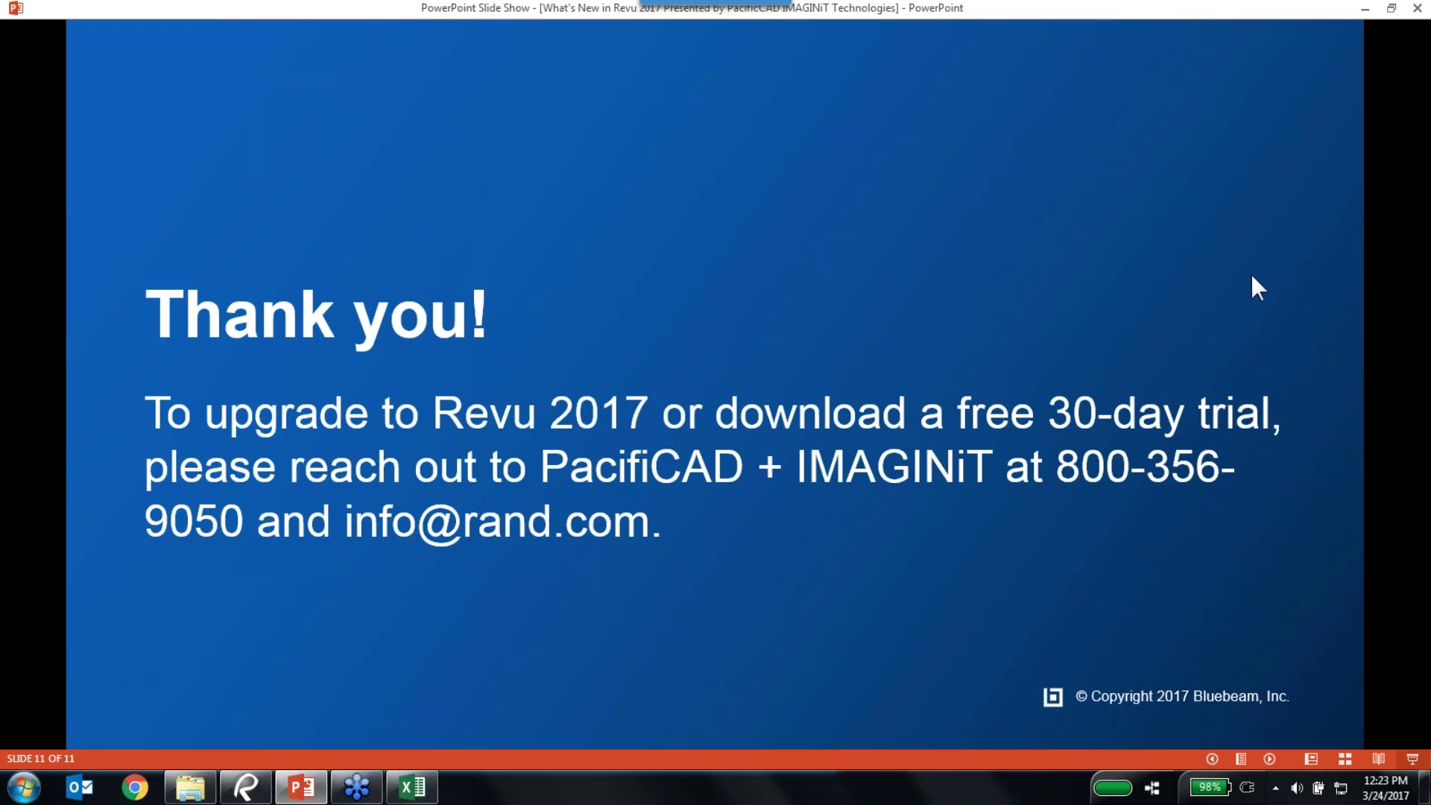
{"action": "left_click", "coordinate": [1423, 34]}
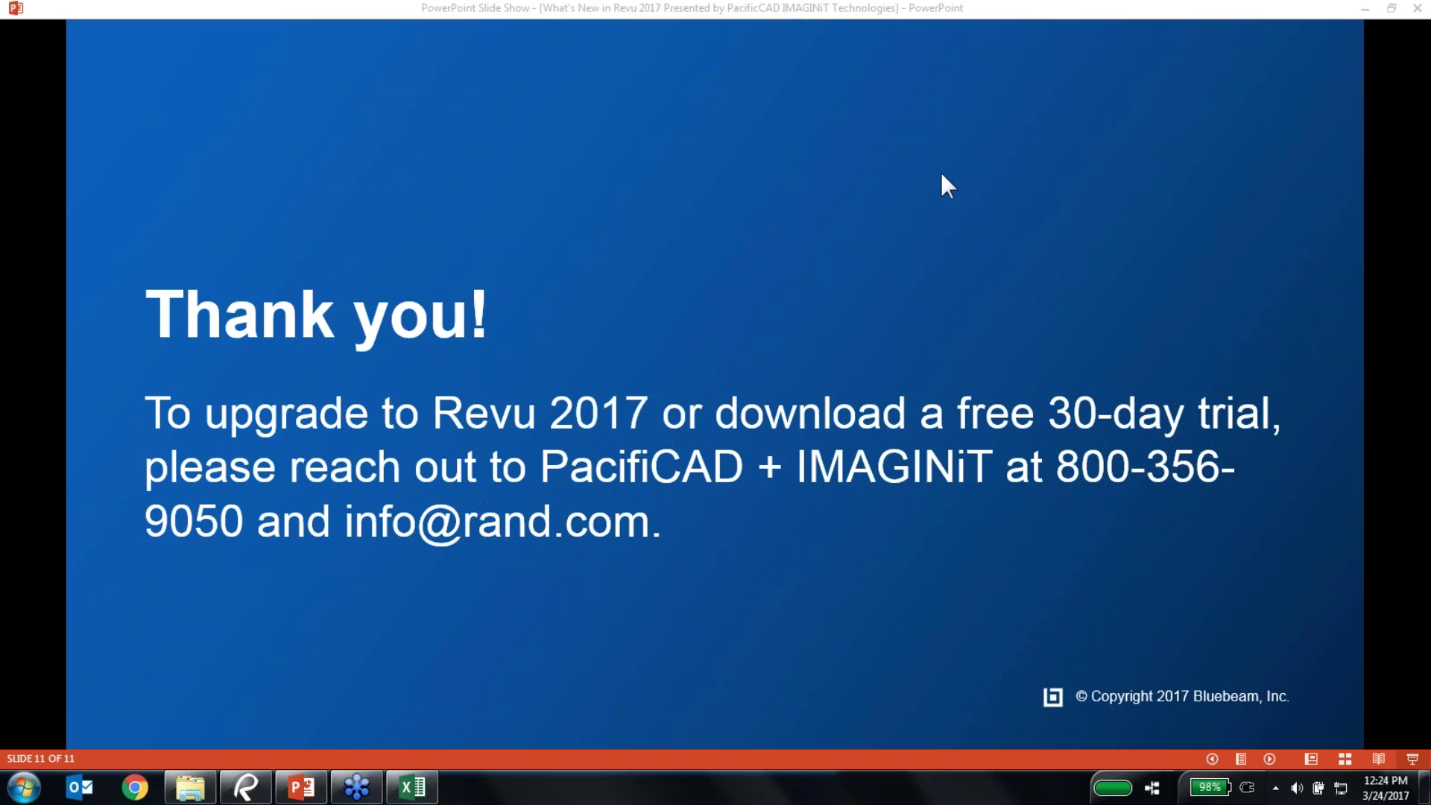
Switch back to Revu, open the online training resources, and look through the Features and Tools video library
{"action": "mouse_move", "coordinate": [262, 796]}
{"action": "left_click", "coordinate": [254, 789]}
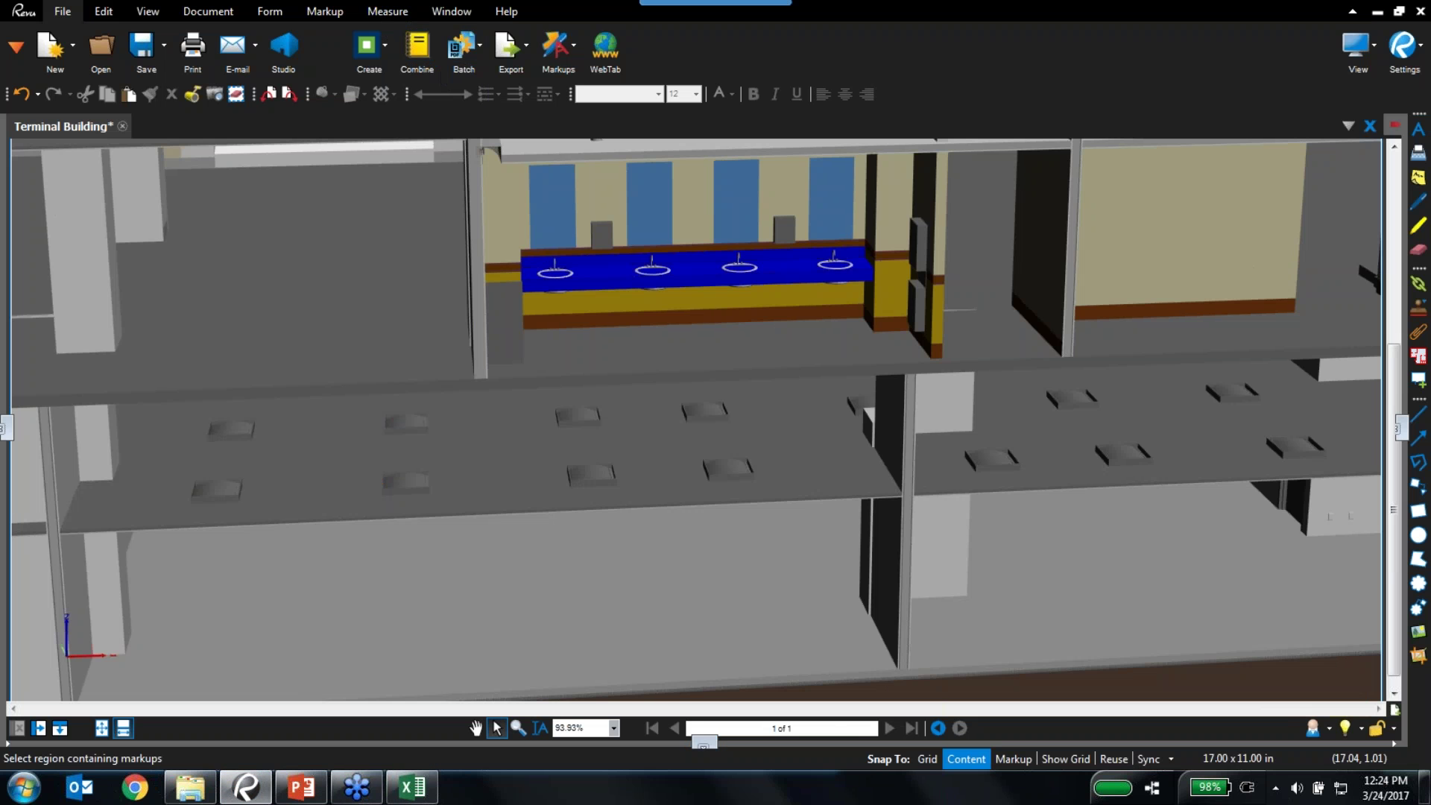
{"action": "left_click", "coordinate": [507, 11]}
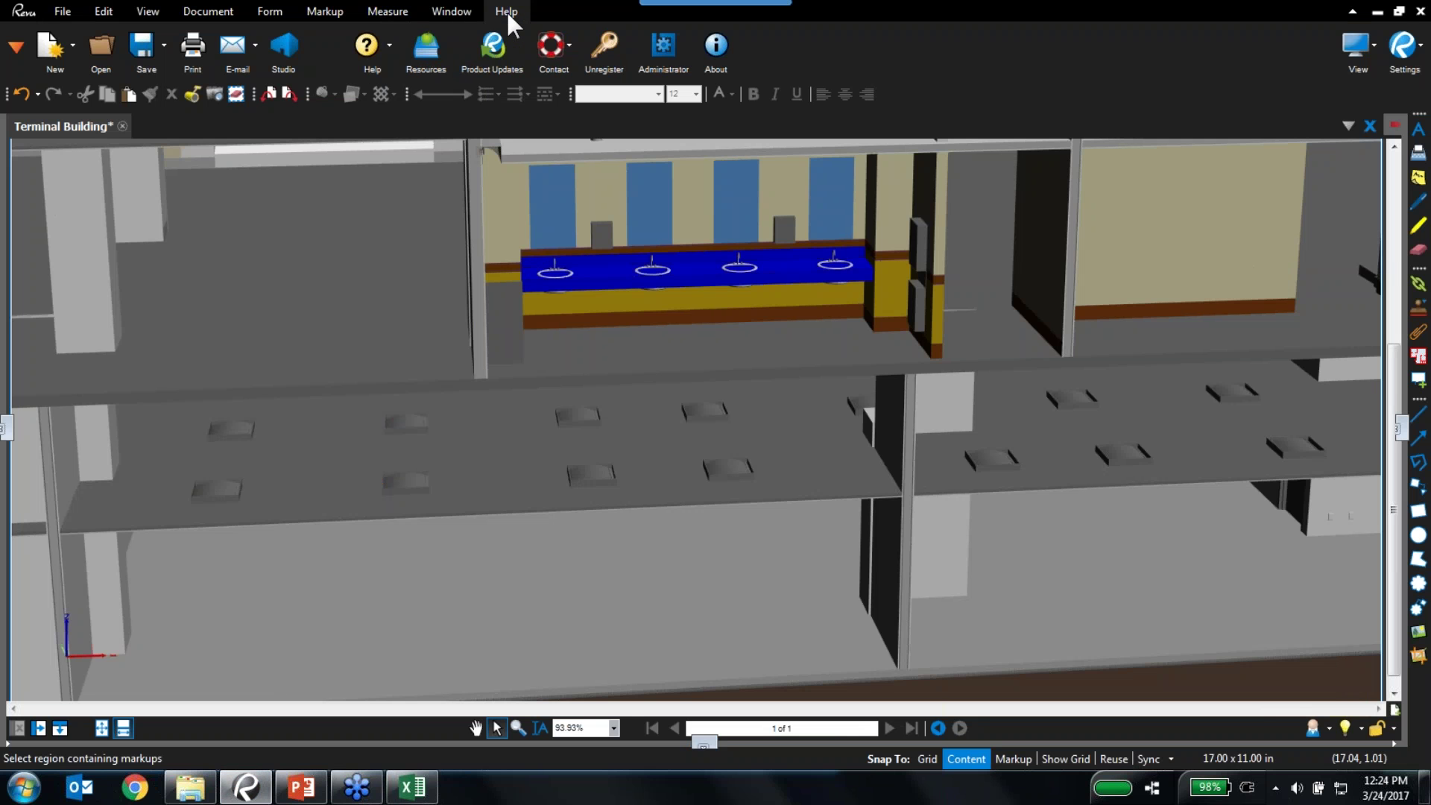
{"action": "left_click", "coordinate": [419, 53]}
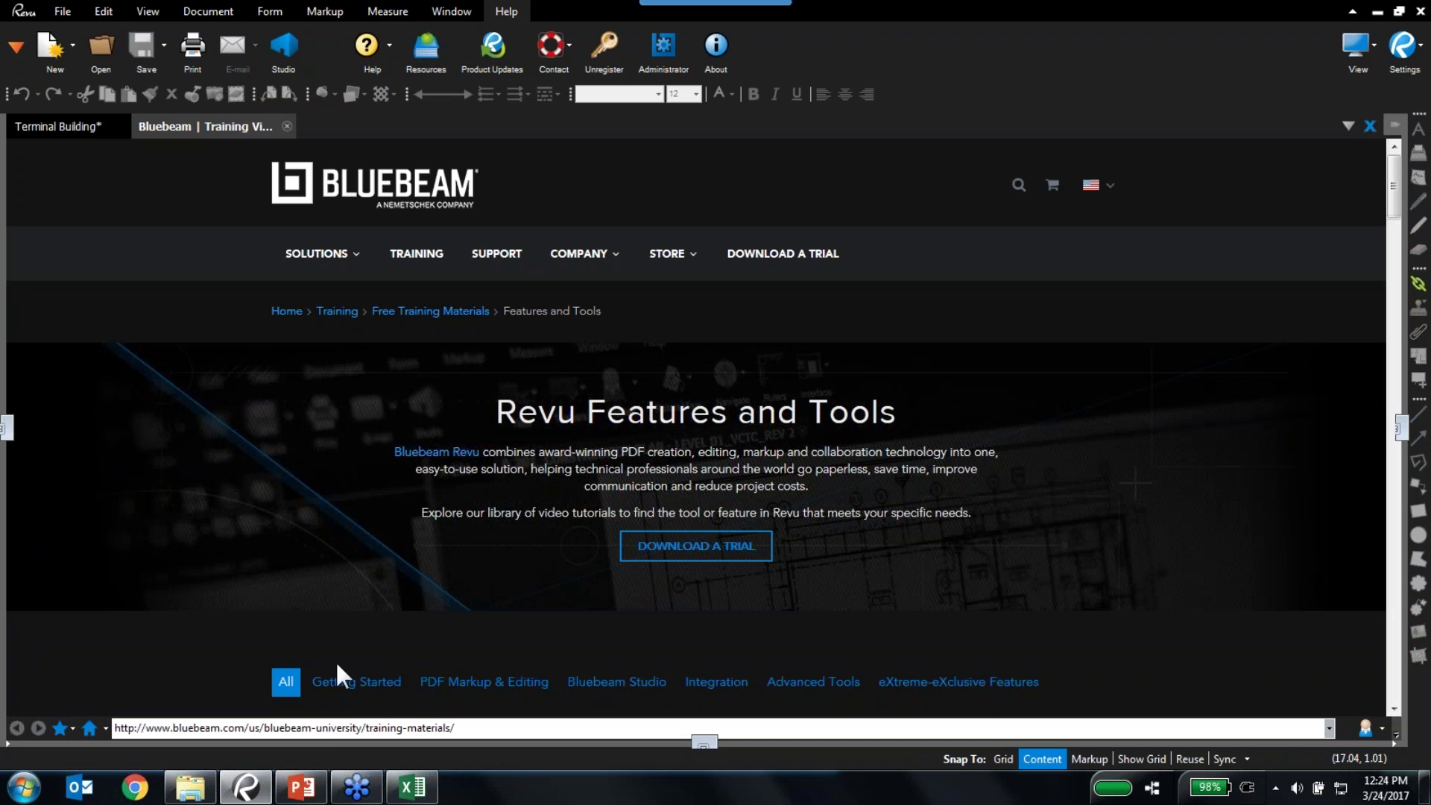
{"action": "scroll", "coordinate": [570, 536], "scroll_direction": "down", "scroll_amount": 10}
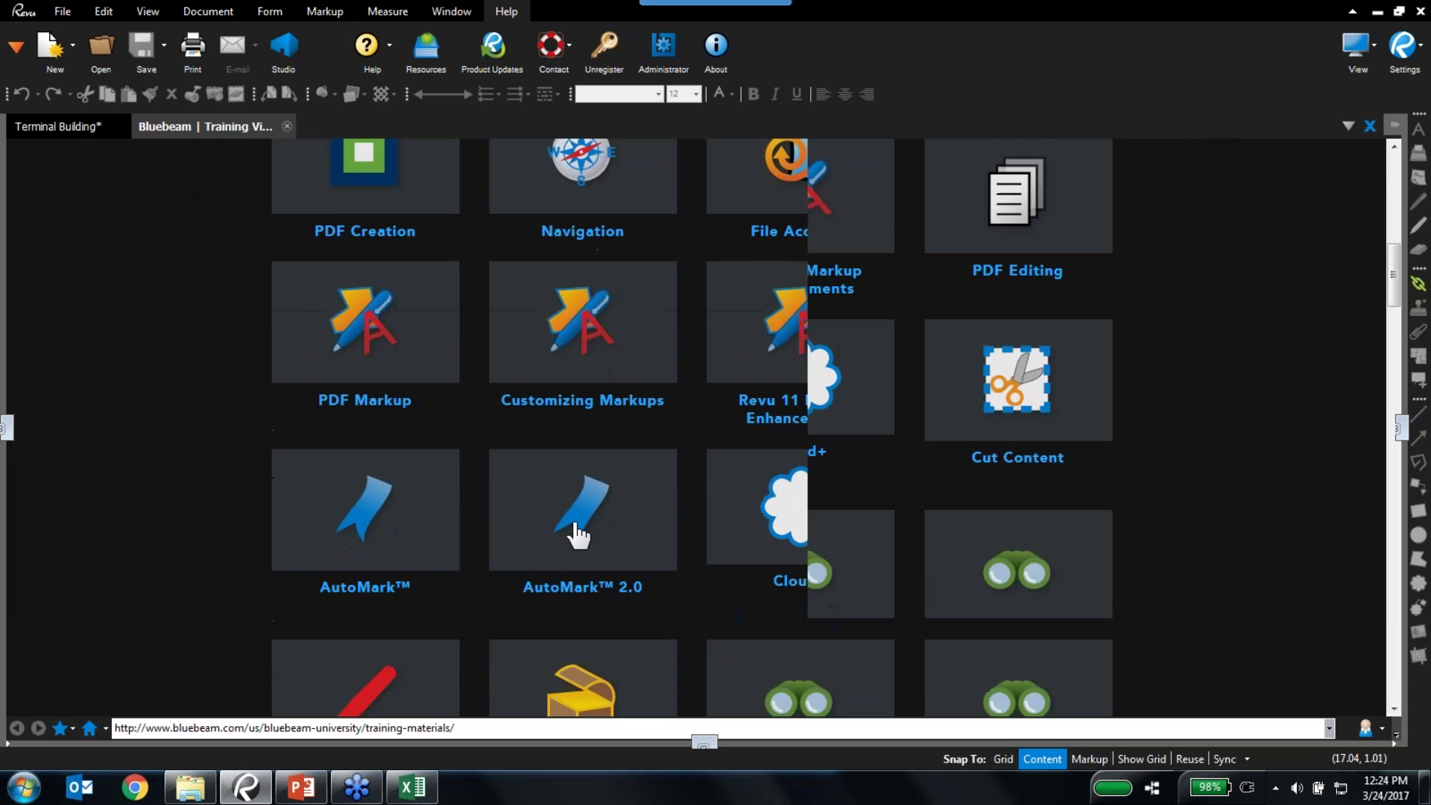
{"action": "scroll", "coordinate": [581, 525], "scroll_direction": "up", "scroll_amount": 5}
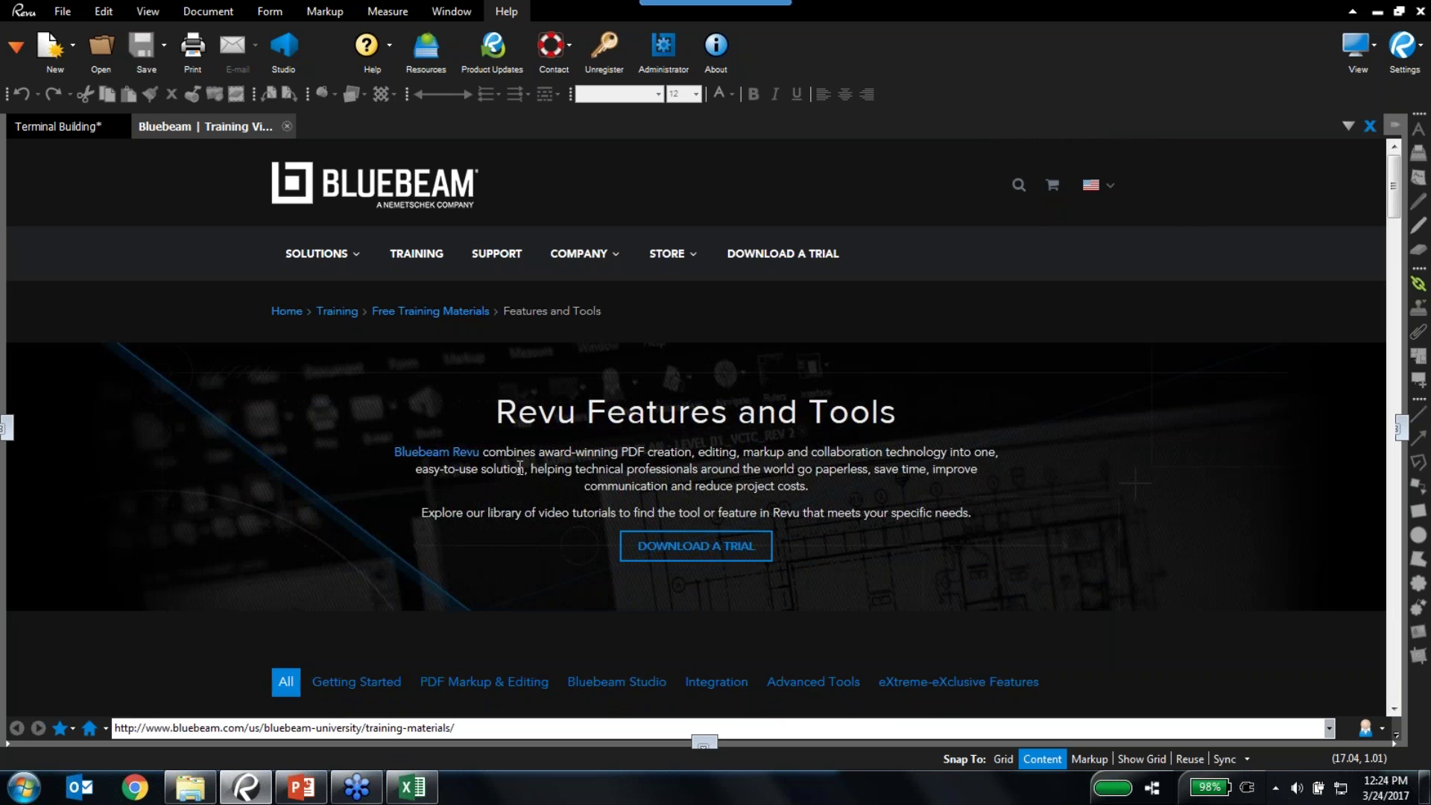
Look over the additional help options, open the Bluebeam Revu Help contents, and close the help window
{"action": "left_click", "coordinate": [389, 46]}
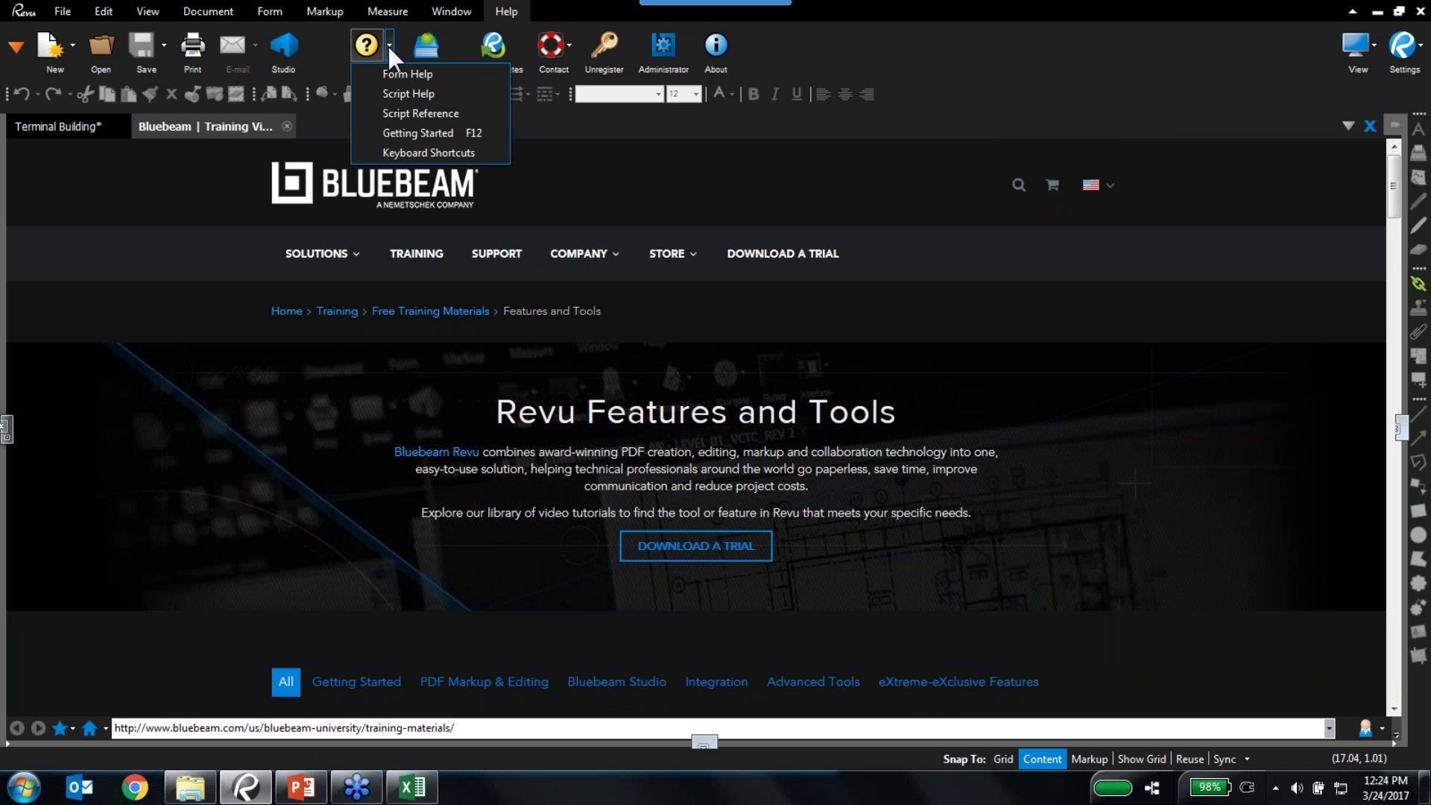
{"action": "left_click", "coordinate": [388, 45]}
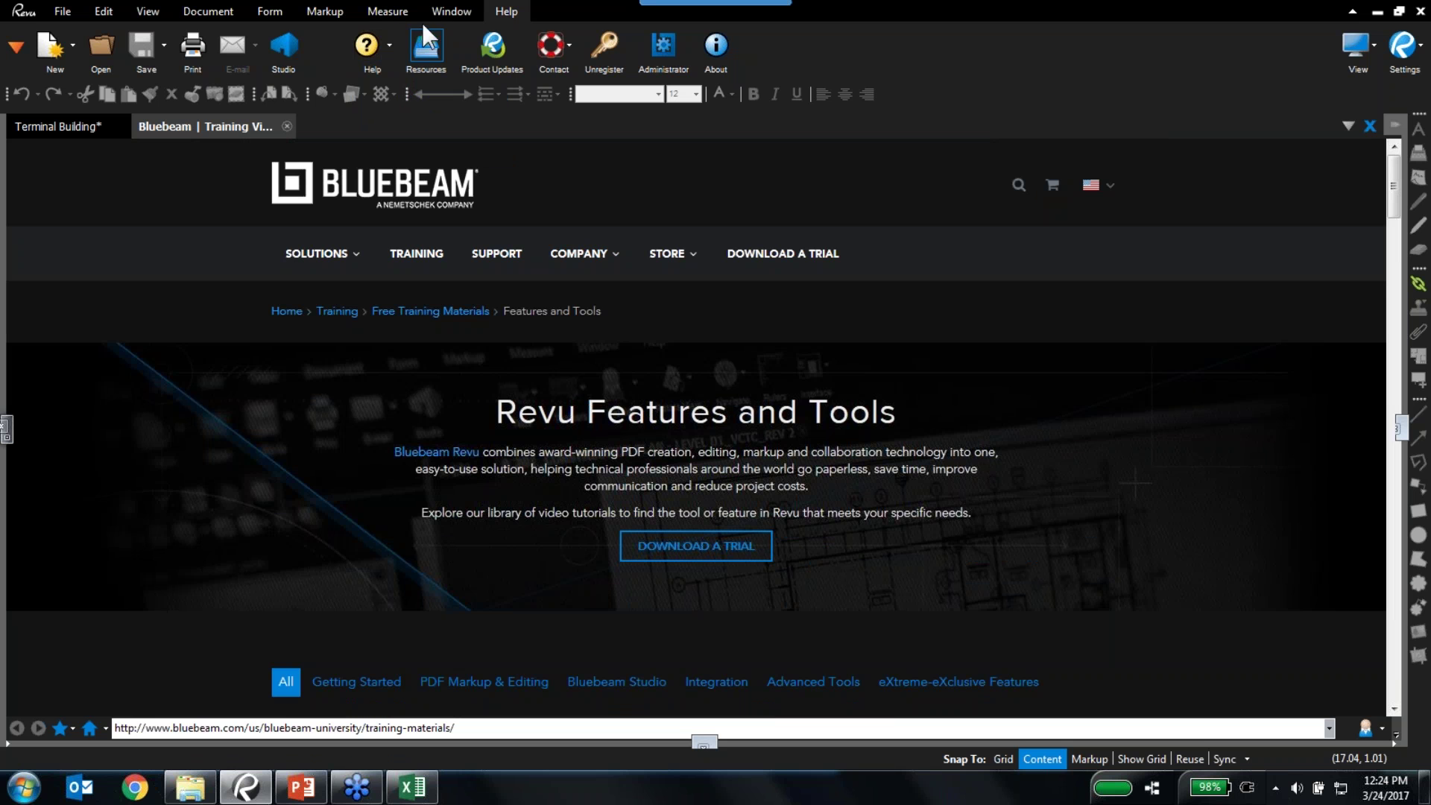
{"action": "left_click", "coordinate": [369, 49]}
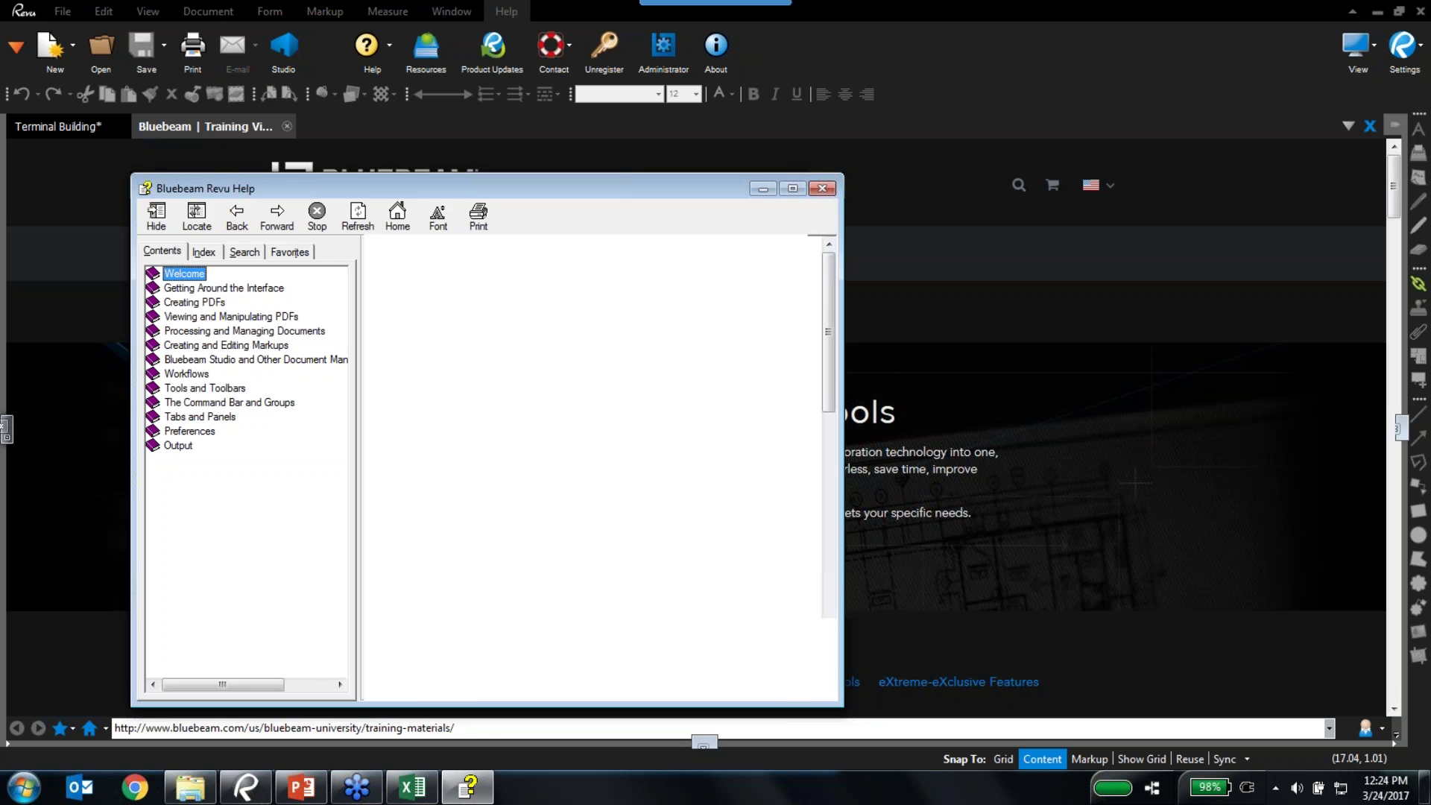
{"action": "left_click", "coordinate": [830, 177]}
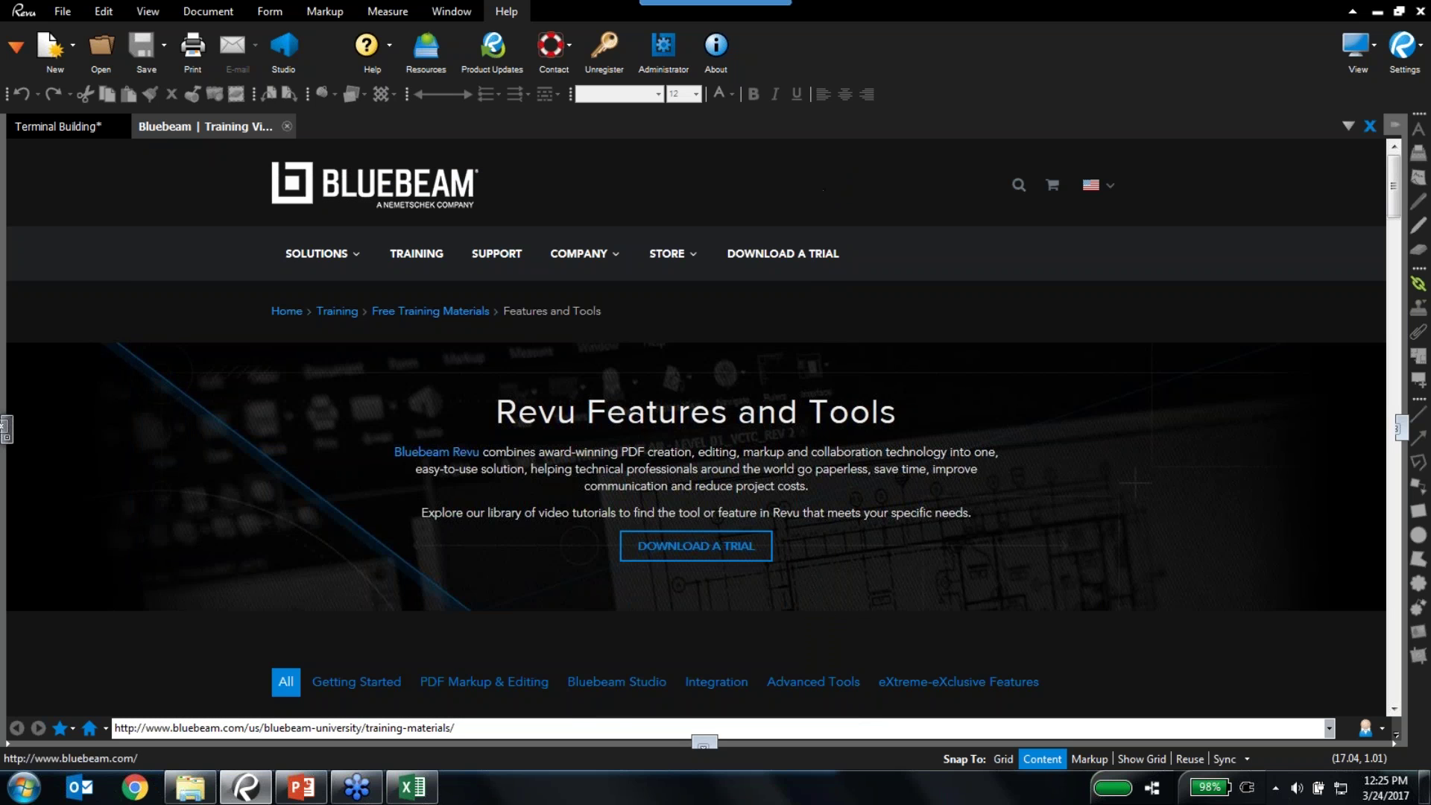
Open the Bluebeam Support site, browse the Revu eXtensions page for tool sets, stamps, profiles and dictionaries, and close the web page
{"action": "left_click", "coordinate": [490, 255]}
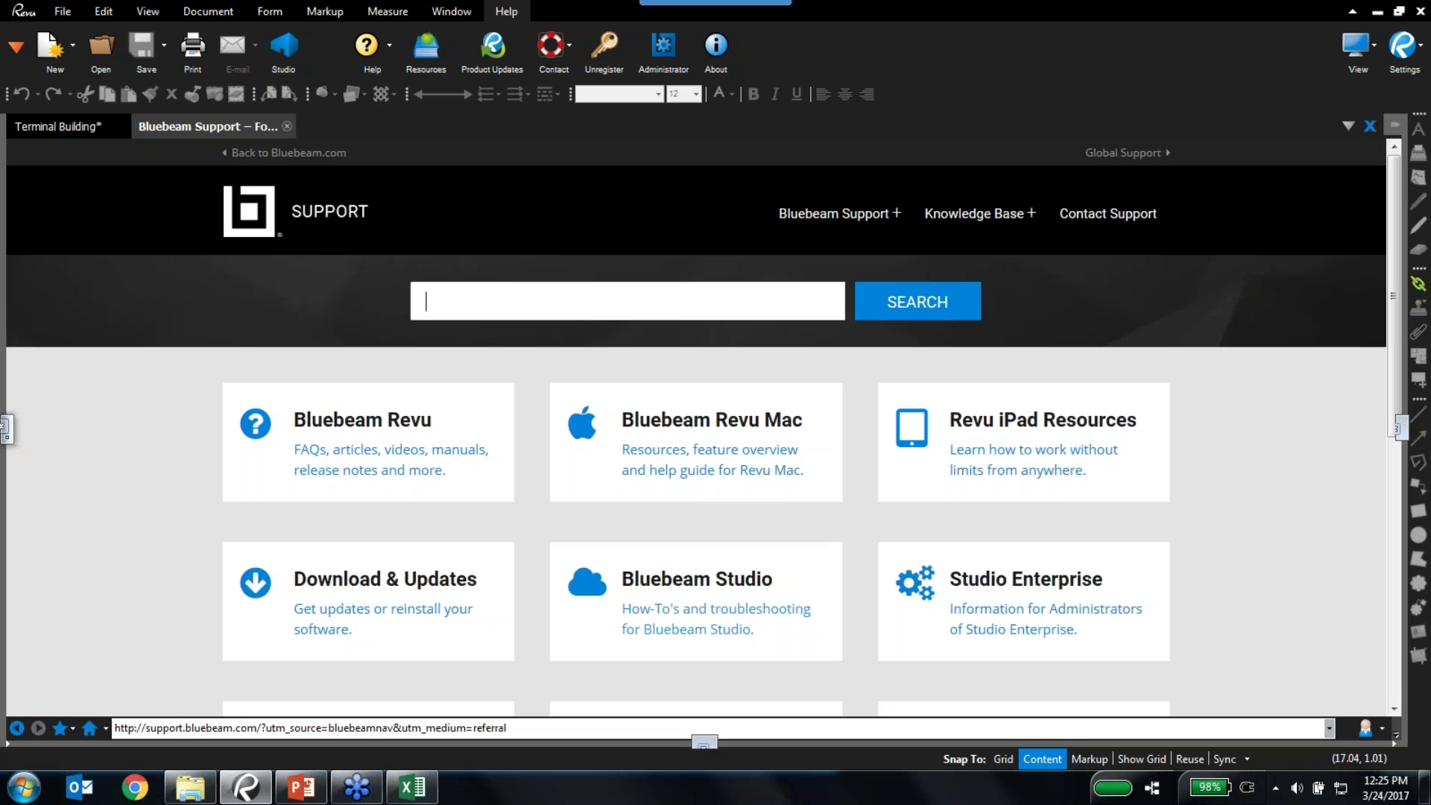
{"action": "scroll", "coordinate": [588, 450], "scroll_direction": "down", "scroll_amount": 3}
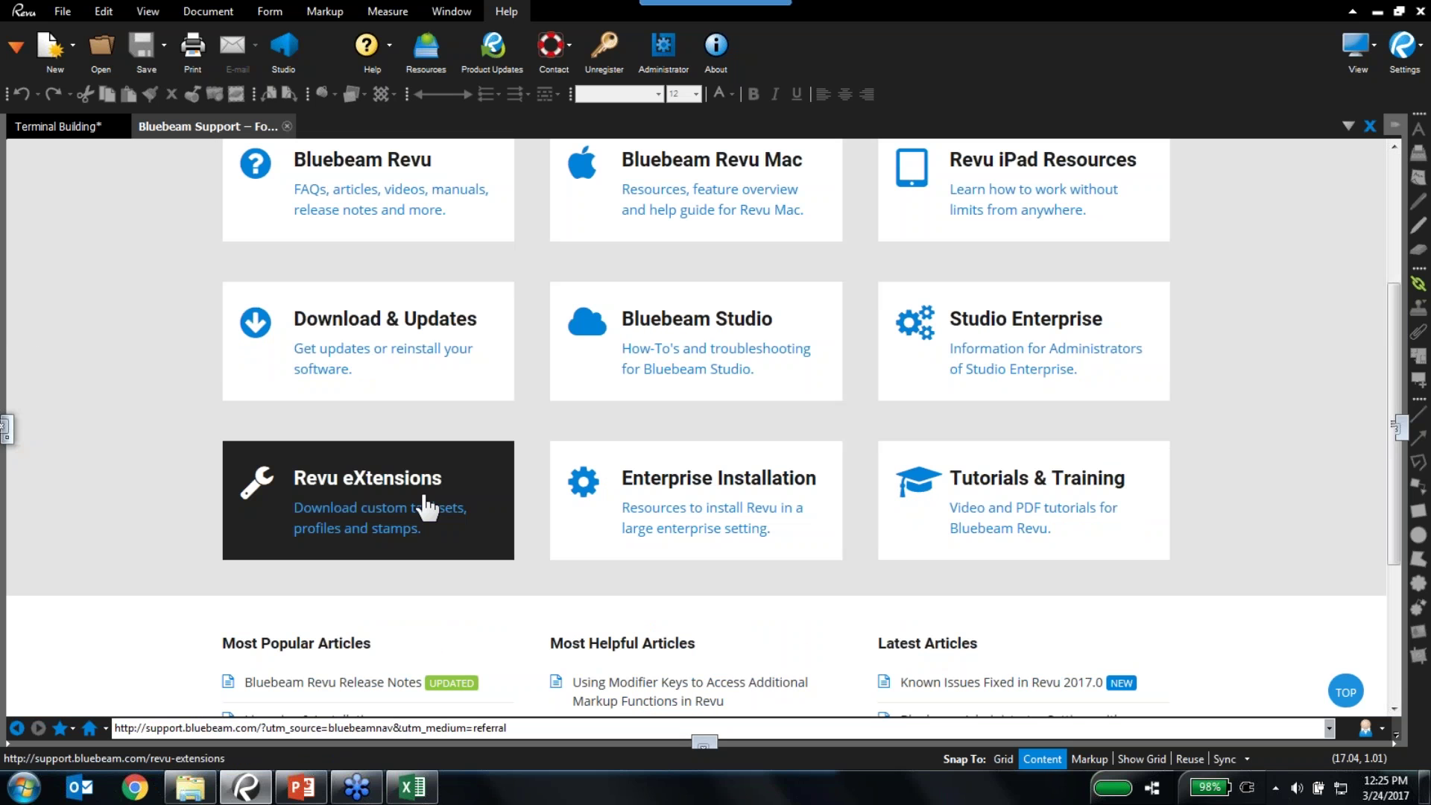
{"action": "left_click", "coordinate": [427, 509]}
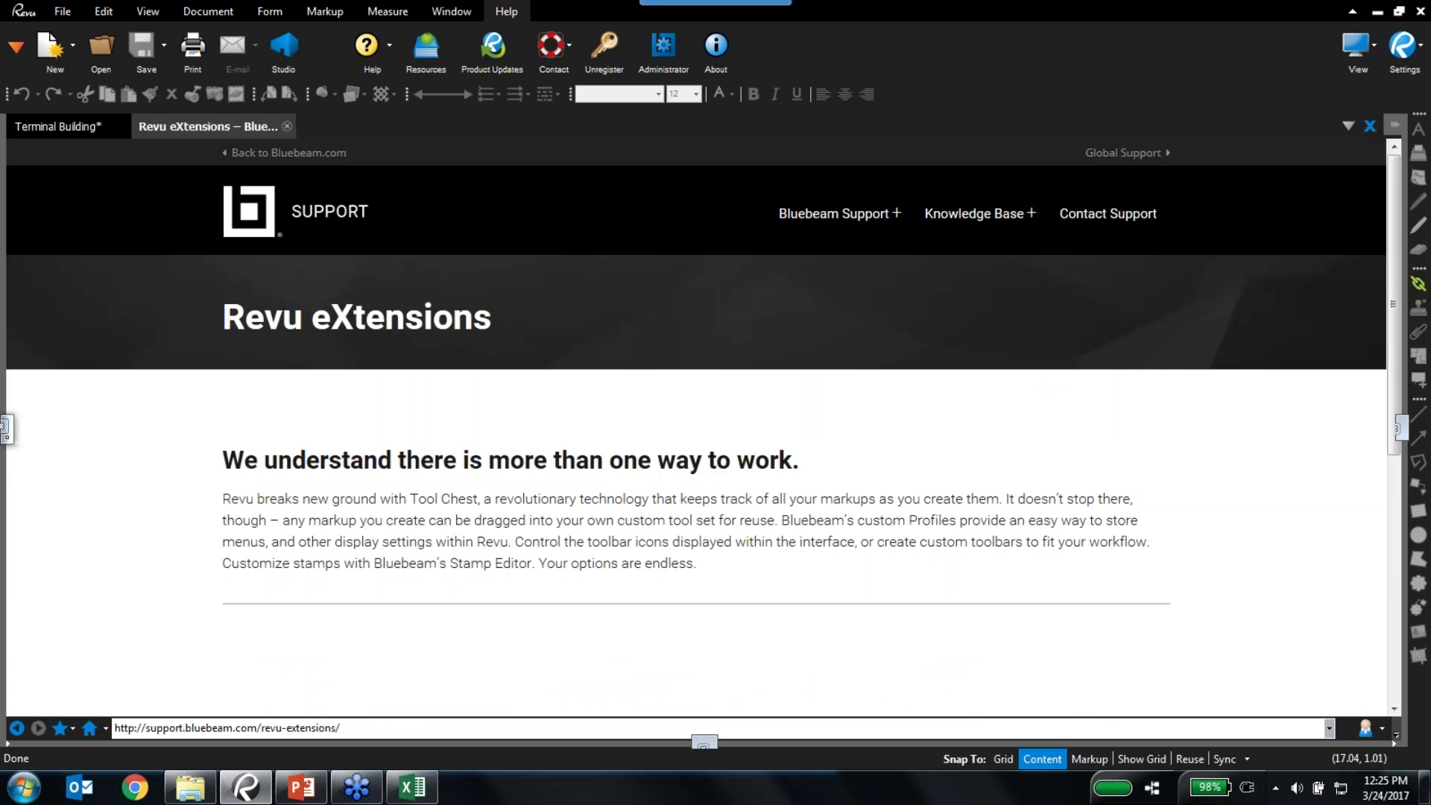
{"action": "scroll", "coordinate": [634, 522], "scroll_direction": "down", "scroll_amount": 5}
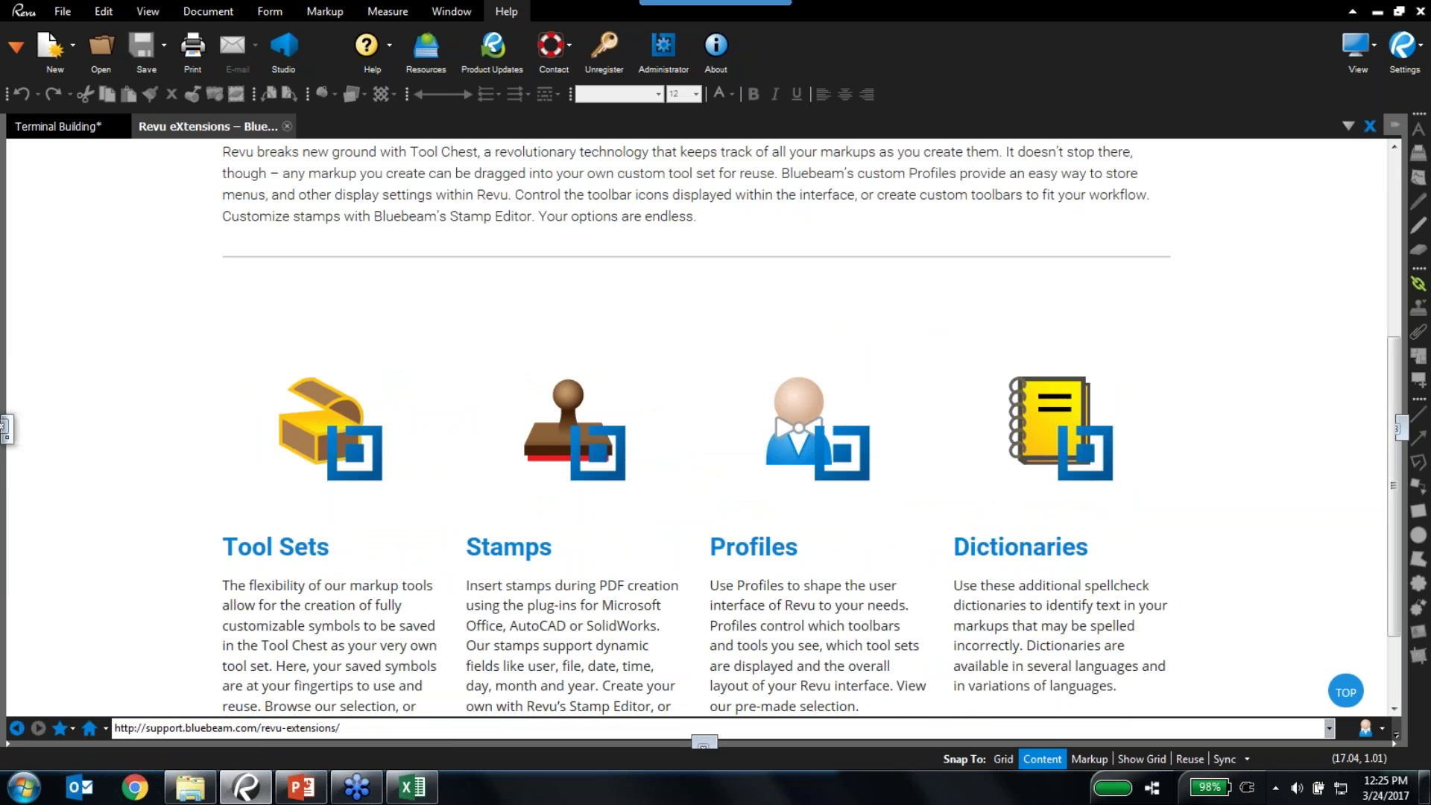
{"action": "scroll", "coordinate": [415, 597], "scroll_direction": "down", "scroll_amount": 2}
{"action": "scroll", "coordinate": [415, 597], "scroll_direction": "up", "scroll_amount": 4}
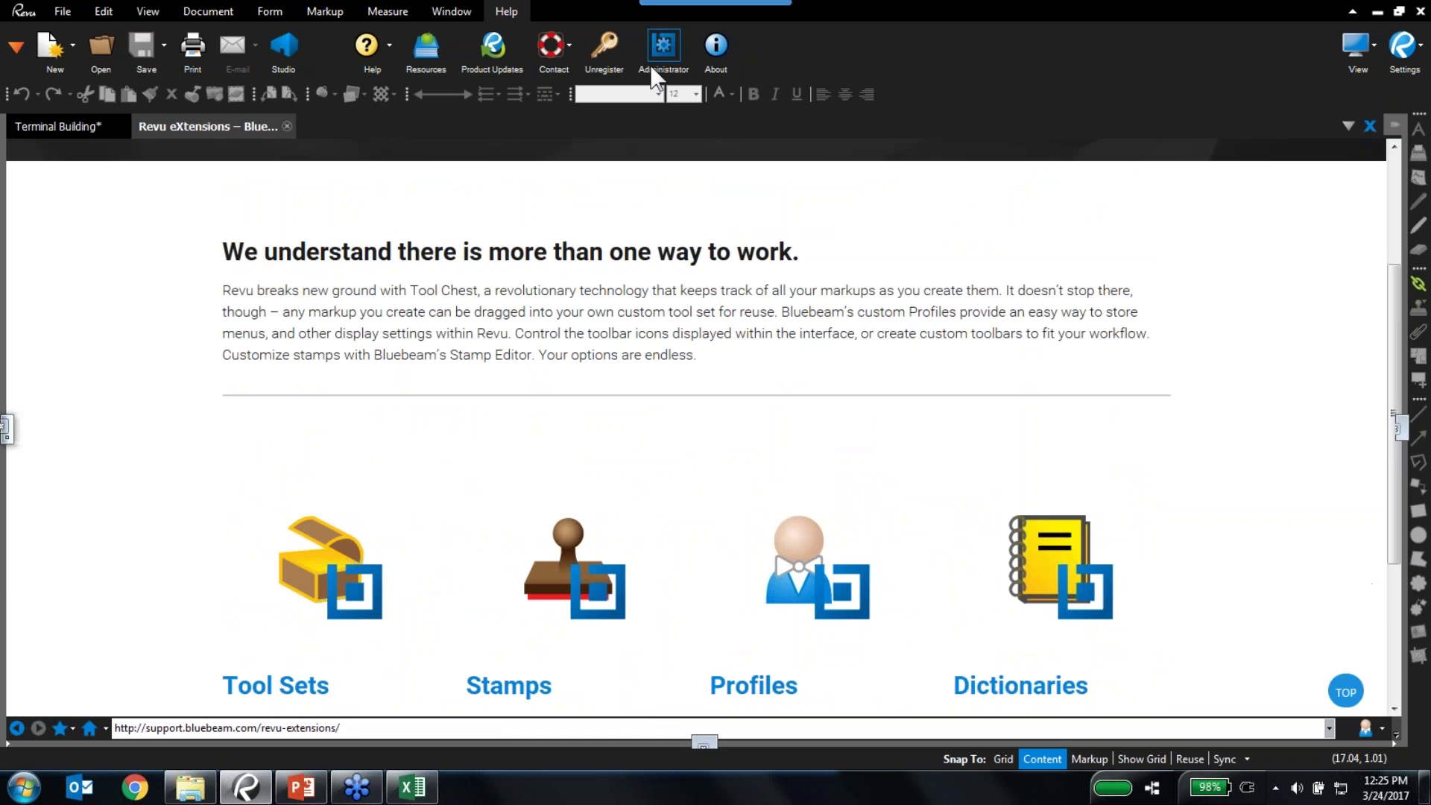
{"action": "left_click", "coordinate": [286, 127]}
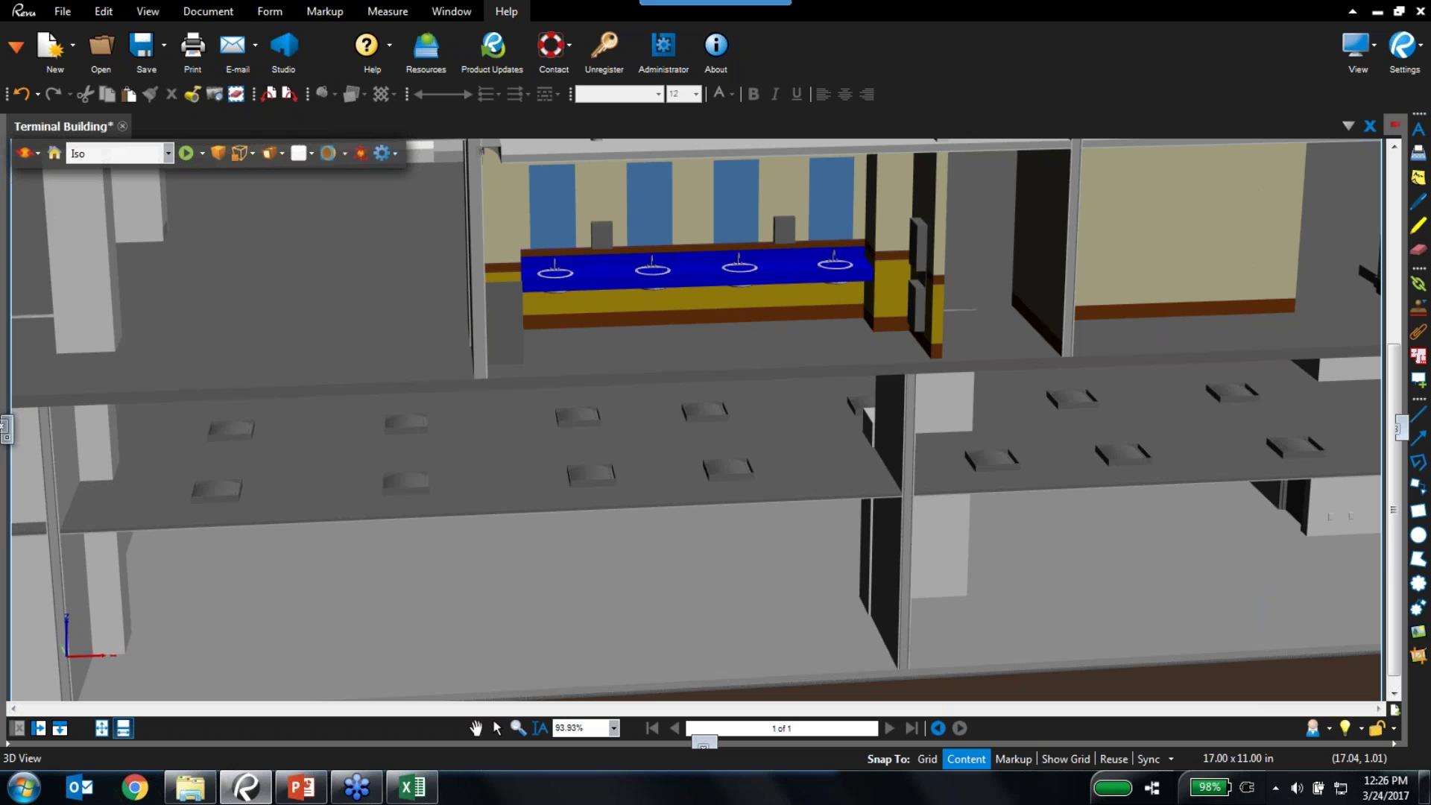
Open A1.1.1_Blank Material Takeoff.pdf from the What's New in Revu 2017 category and hide the file list
{"action": "key", "text": "v"}
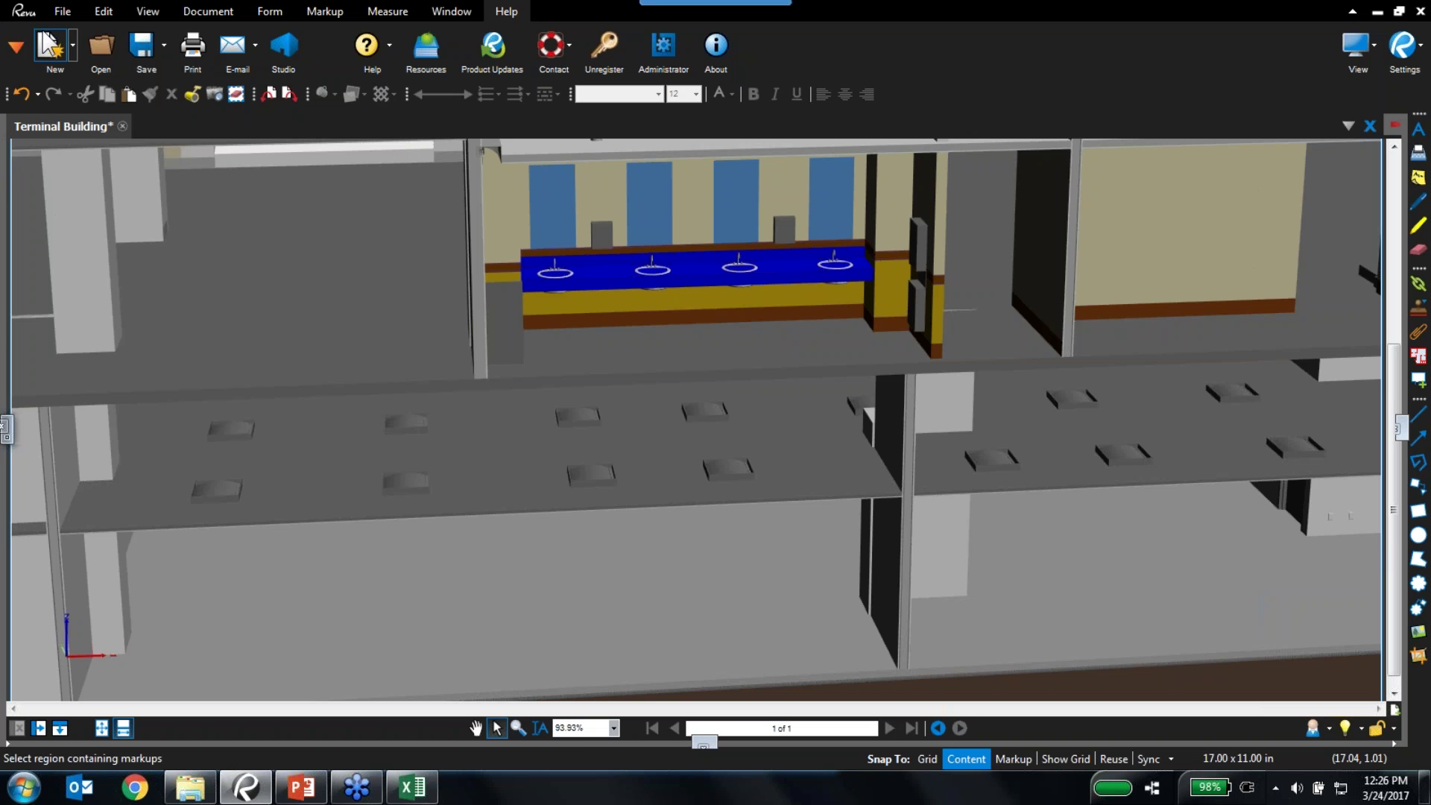
{"action": "mouse_move", "coordinate": [201, 22]}
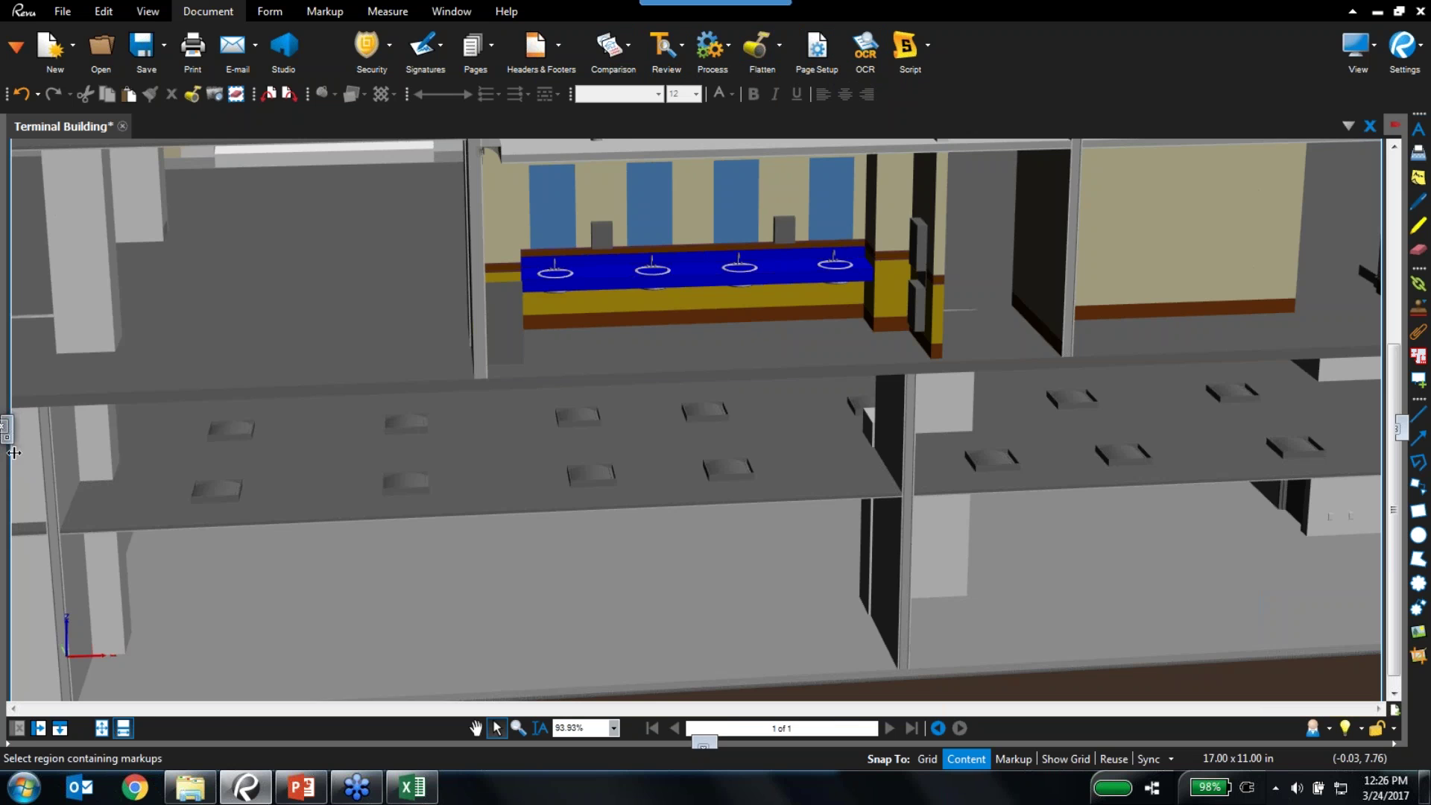
{"action": "left_click", "coordinate": [5, 429]}
{"action": "mouse_move", "coordinate": [102, 303]}
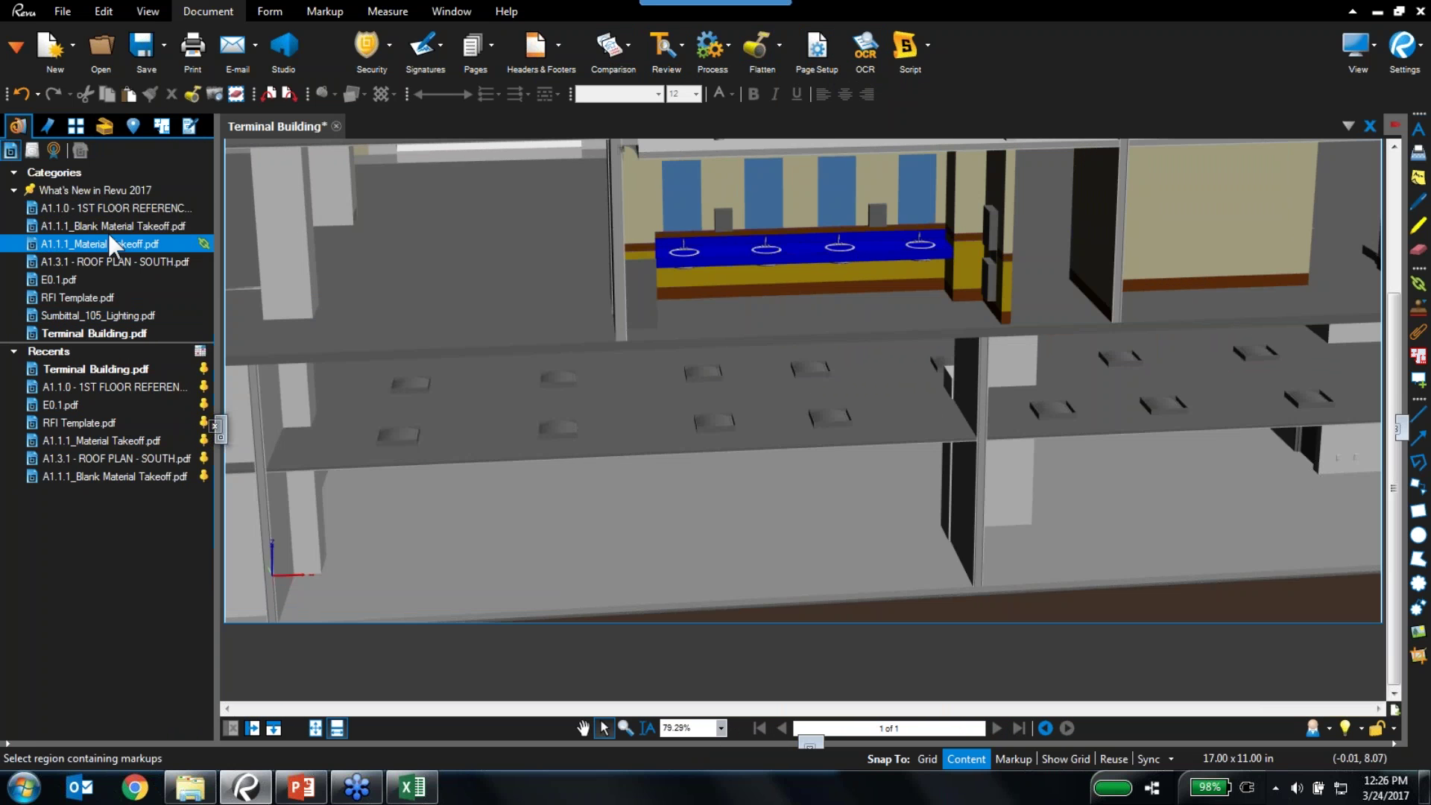
{"action": "left_click", "coordinate": [114, 222]}
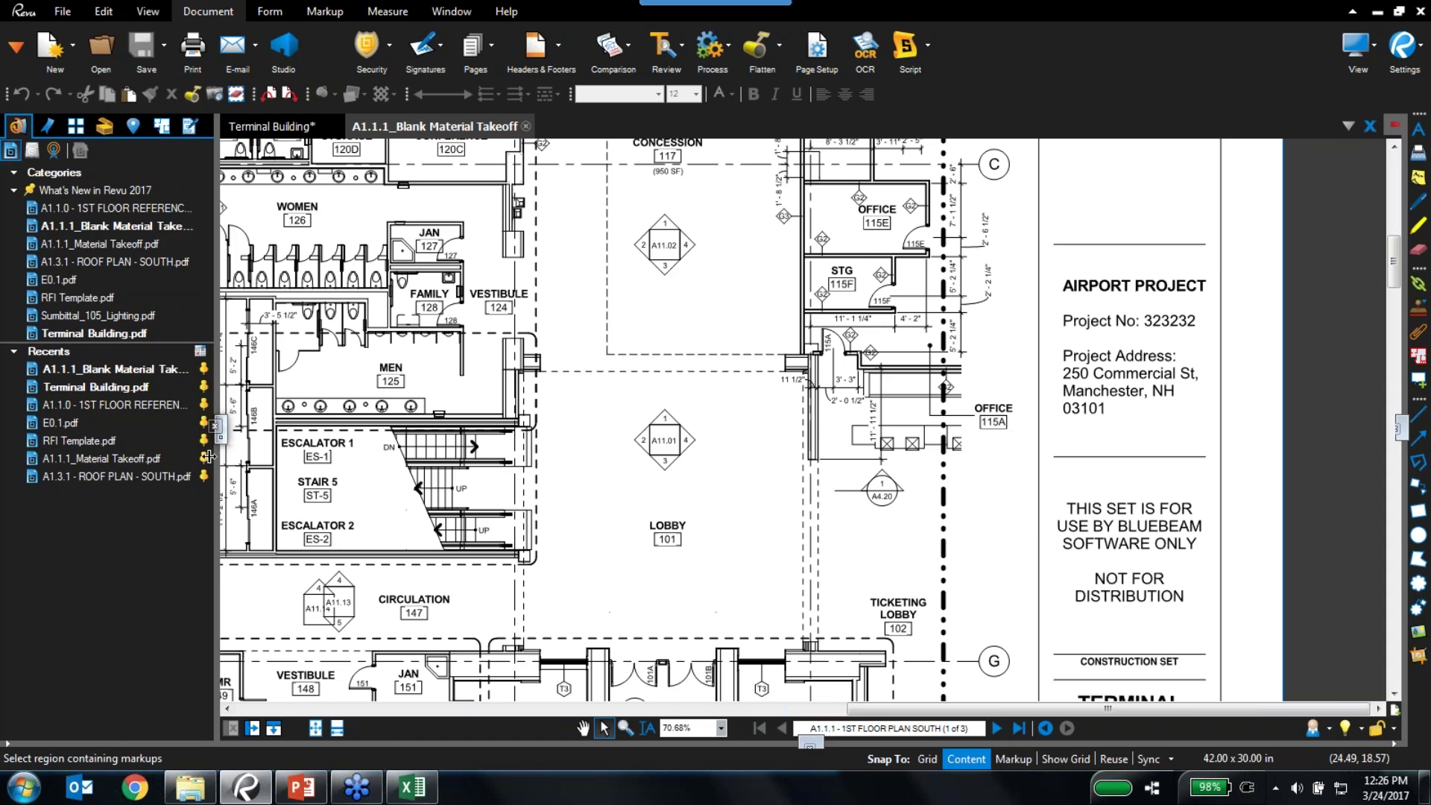
{"action": "left_click", "coordinate": [220, 436]}
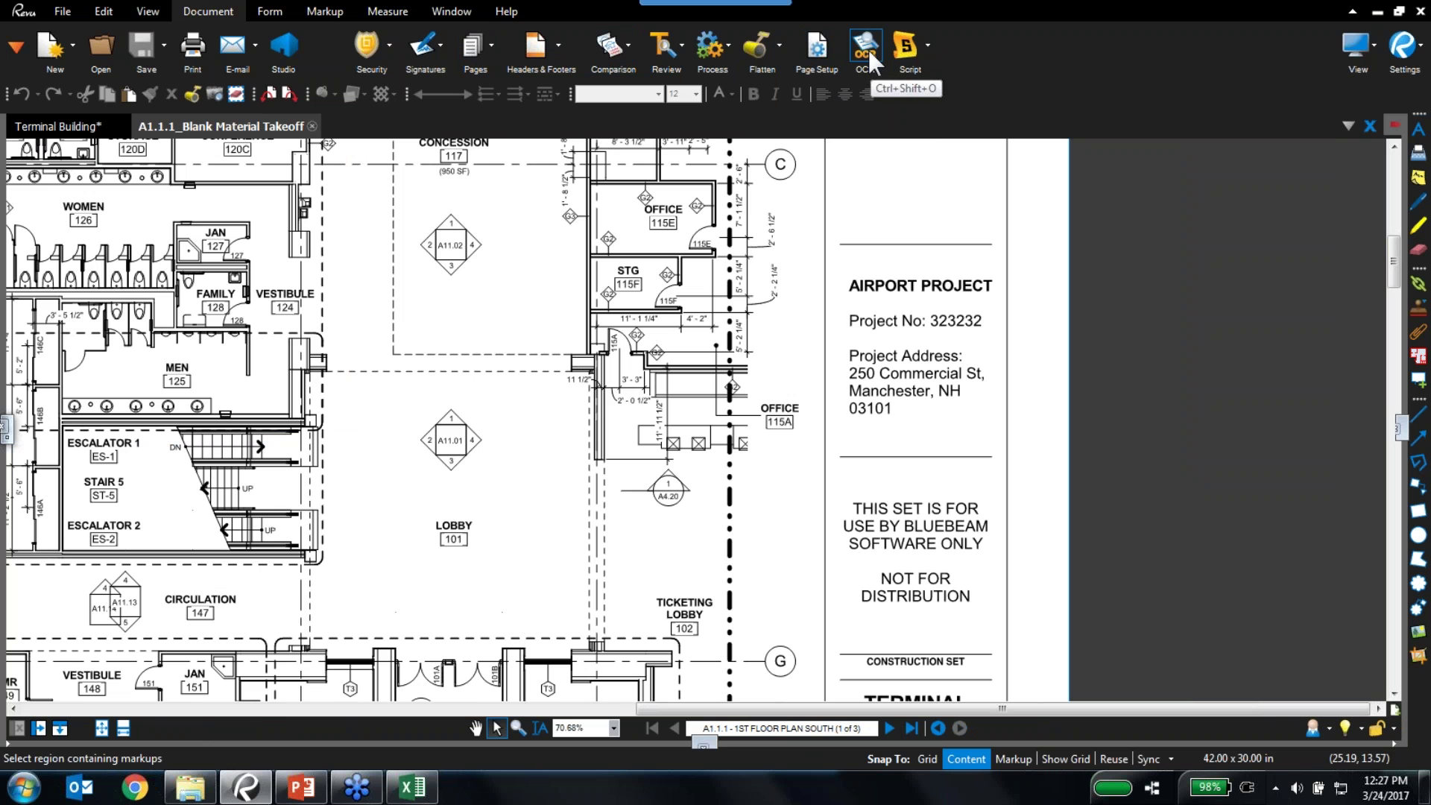
Inspect the OCR document types, keep CAD Drawings, close the settings without running recognition, and switch back to the PowerPoint slide show
{"action": "left_click", "coordinate": [869, 49]}
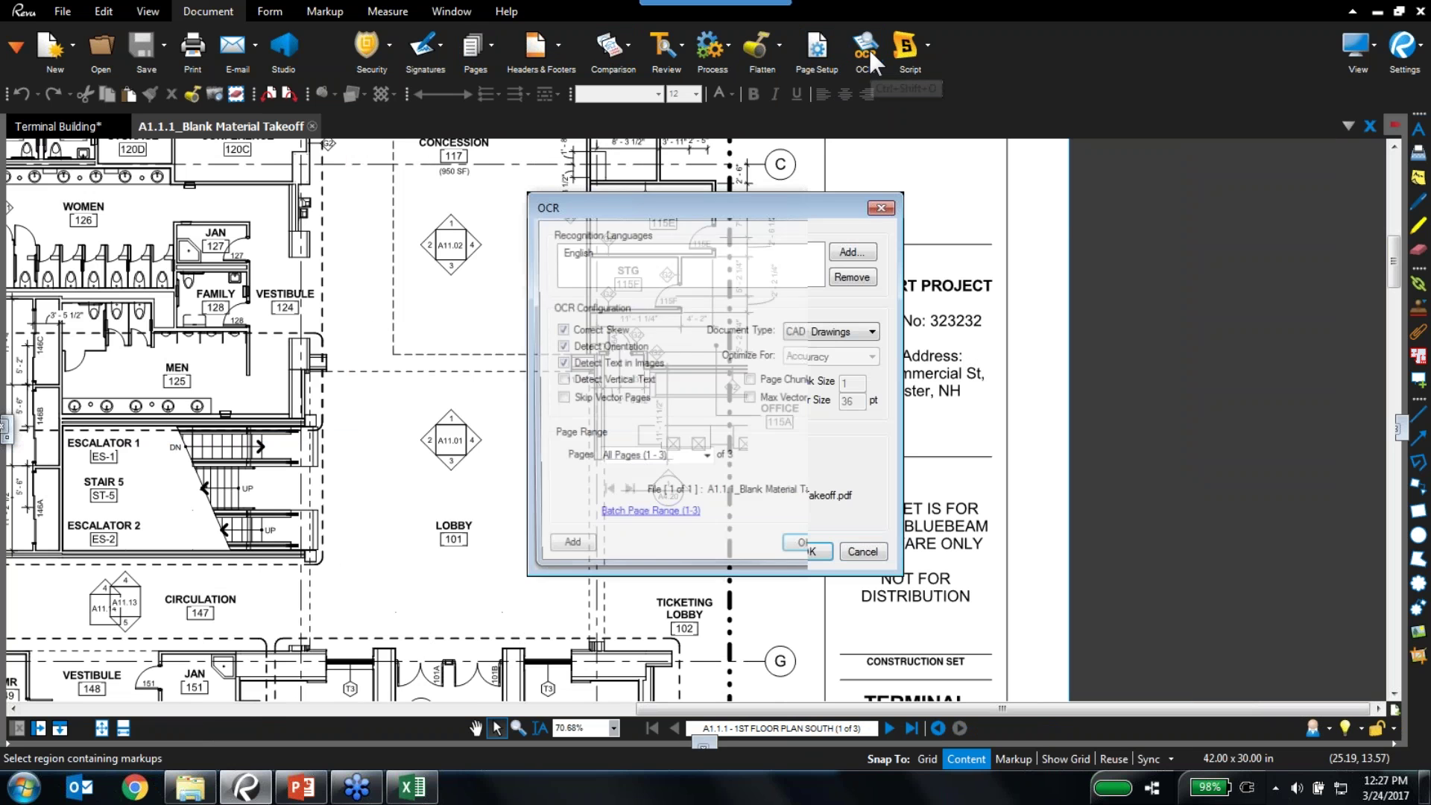
{"action": "left_click_drag", "start_coordinate": [740, 208], "coordinate": [585, 196]}
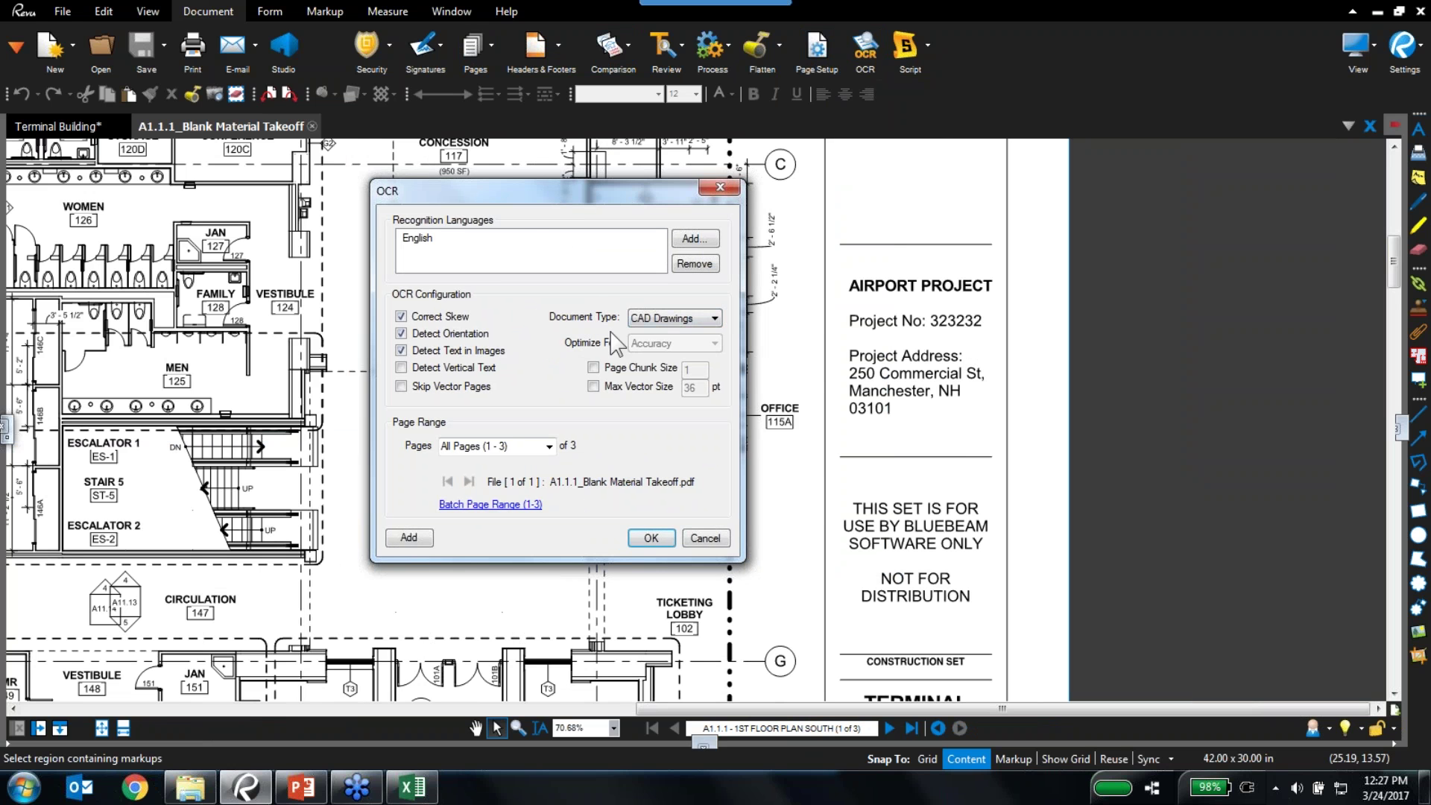
{"action": "left_click", "coordinate": [637, 324]}
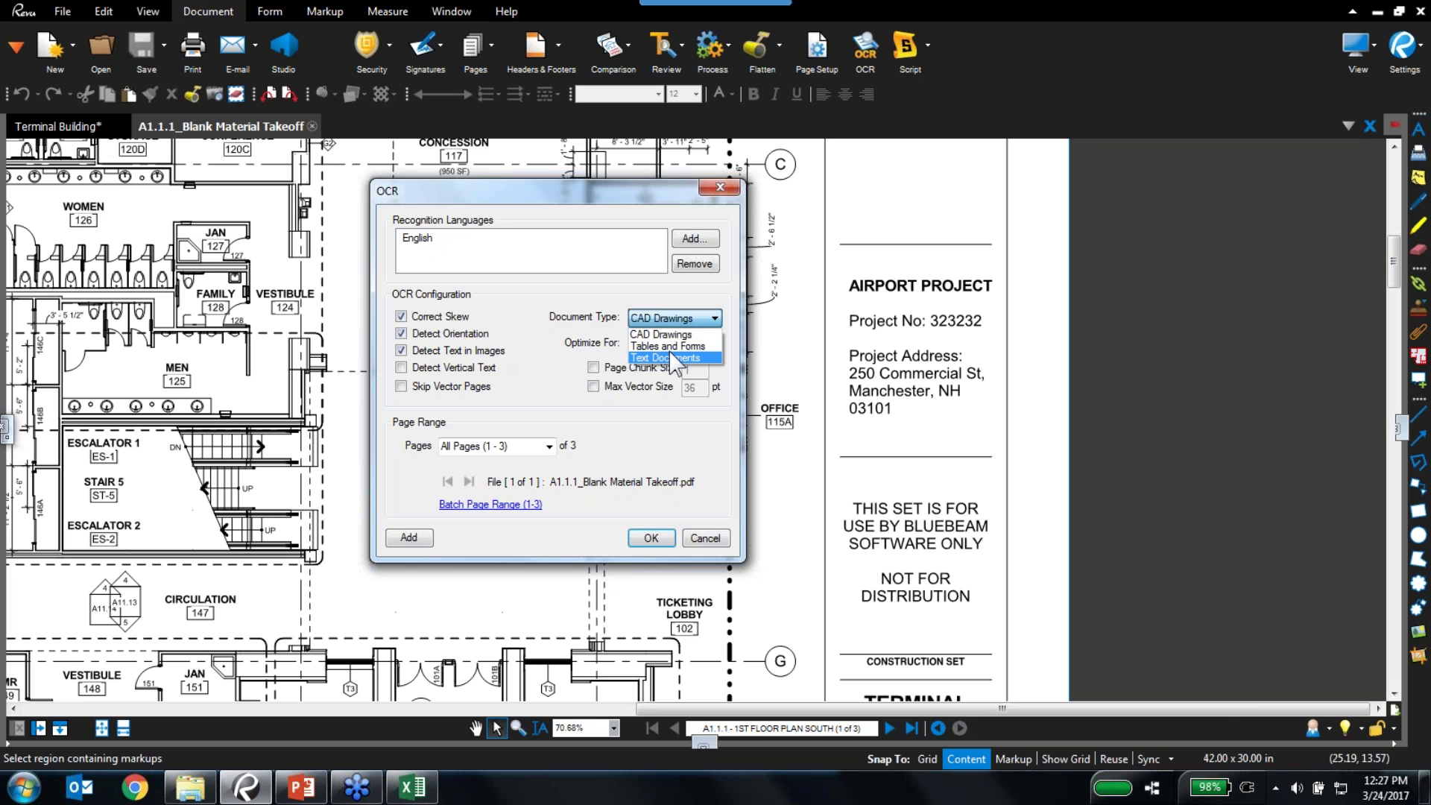
{"action": "left_click", "coordinate": [666, 333]}
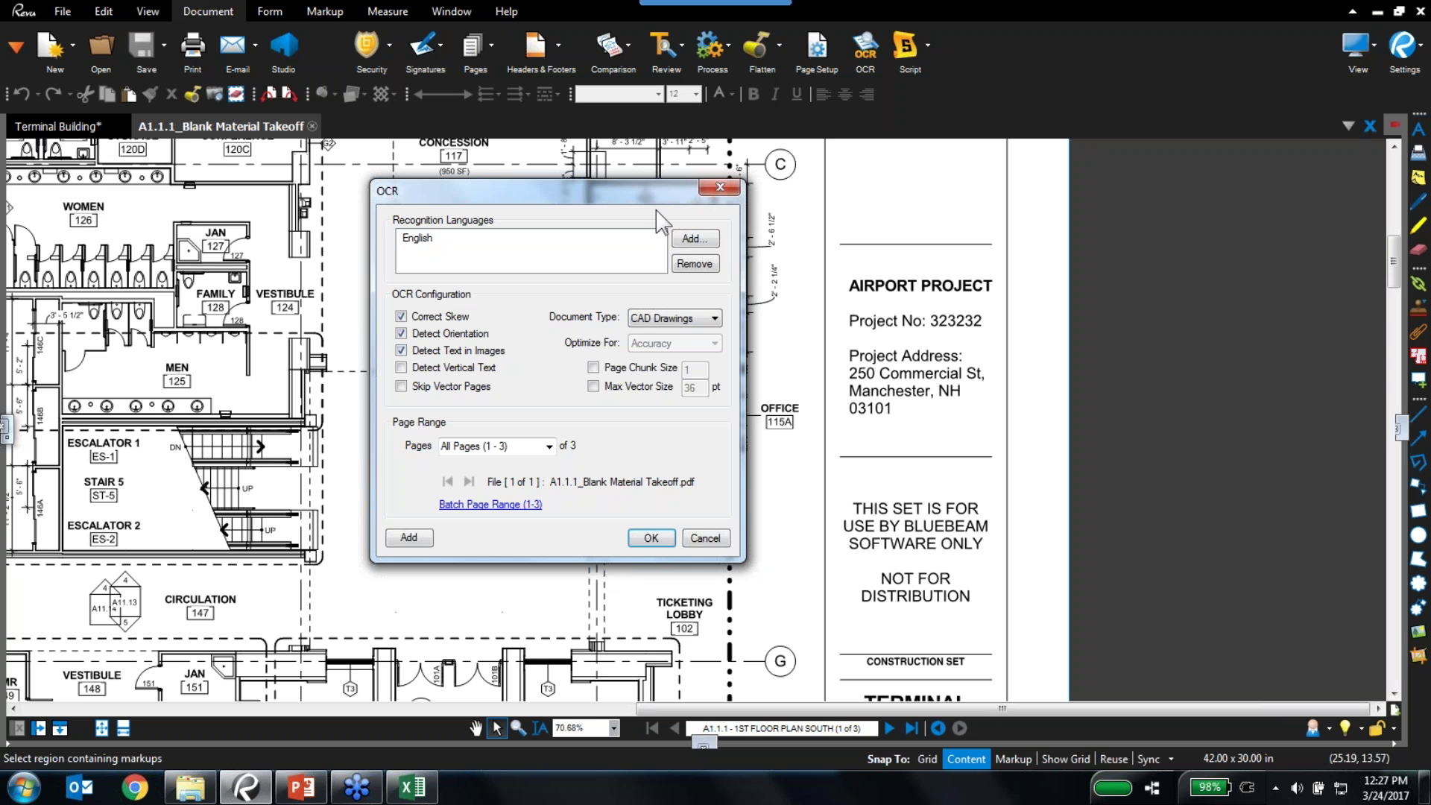
{"action": "left_click", "coordinate": [719, 188]}
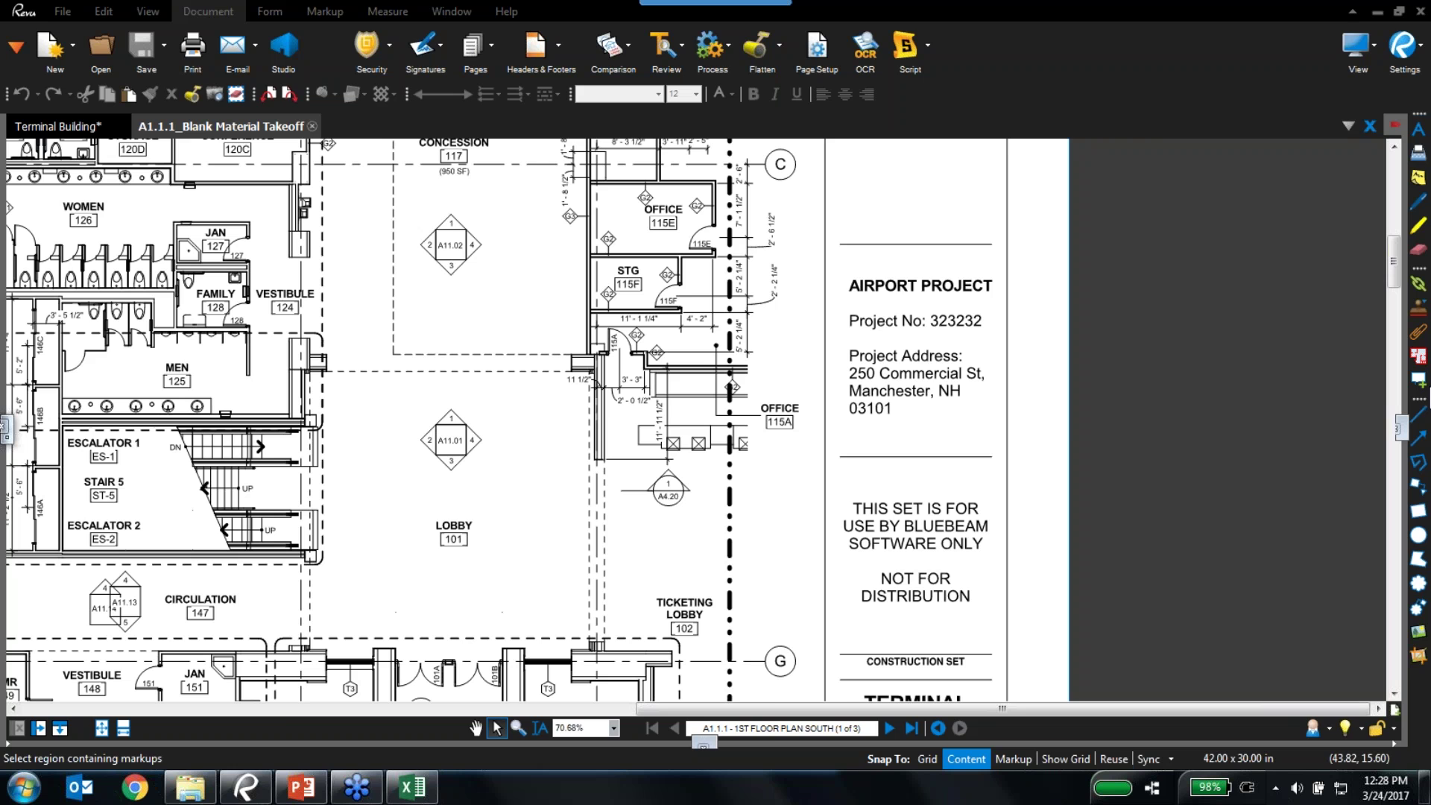
{"action": "left_click", "coordinate": [302, 790]}
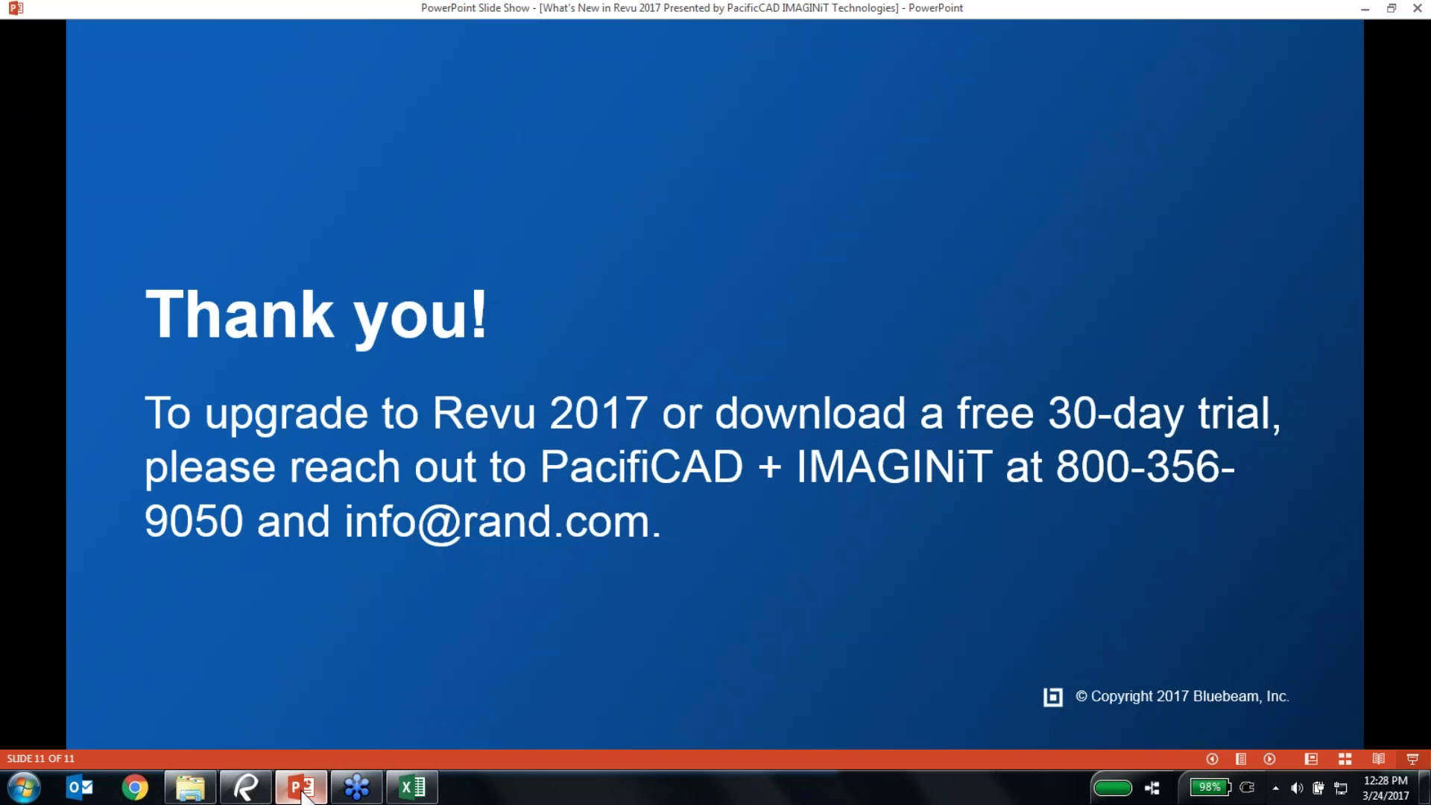